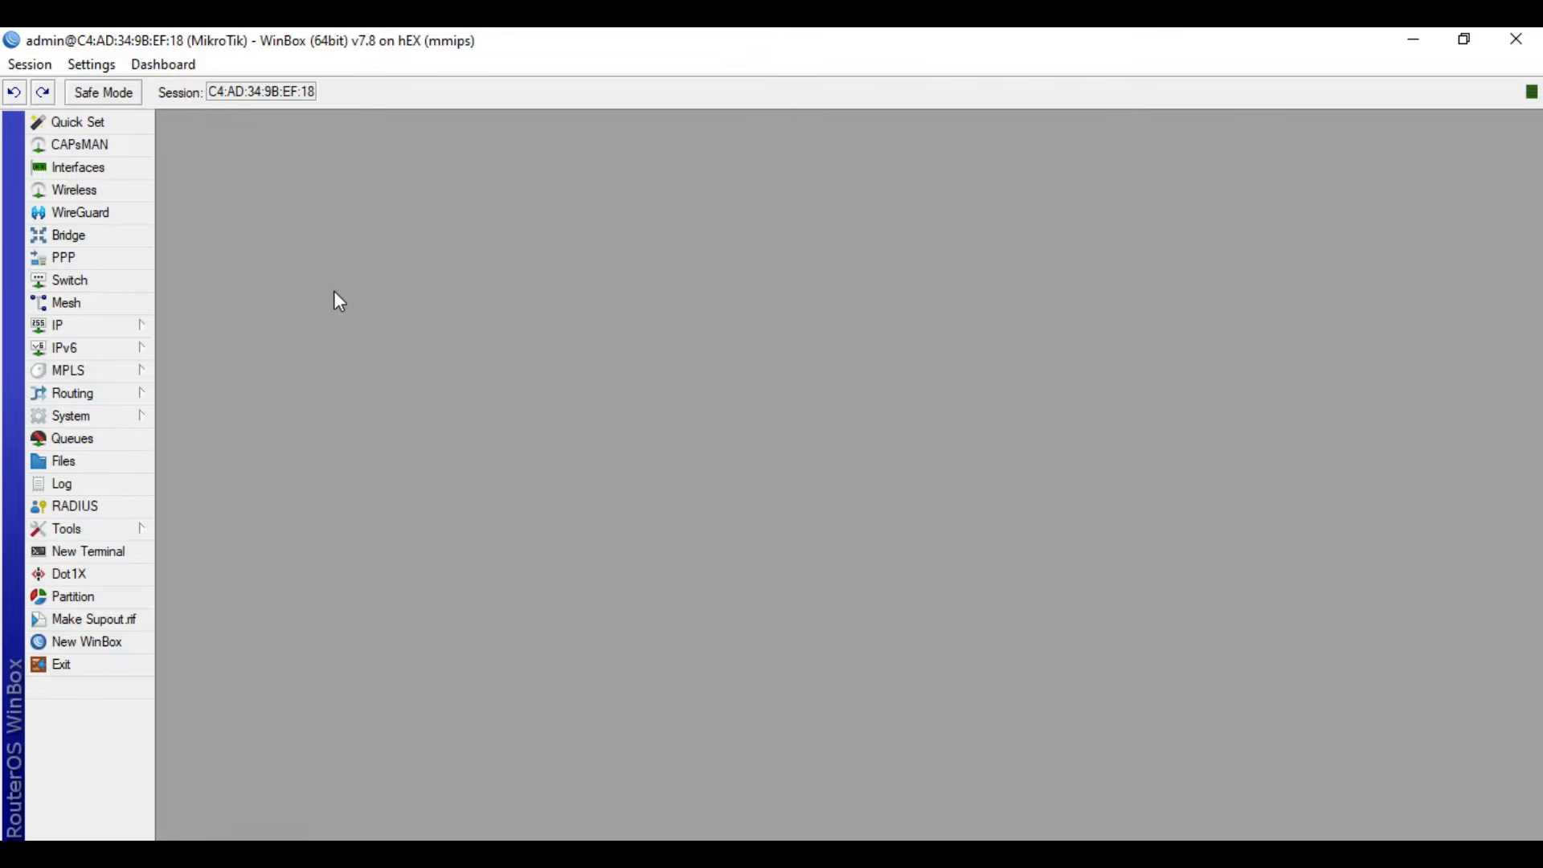
# - Rename the ether1 interface to ether1-ISP
pyautogui.click(106, 169)
pyautogui.doubleClick(331, 384)
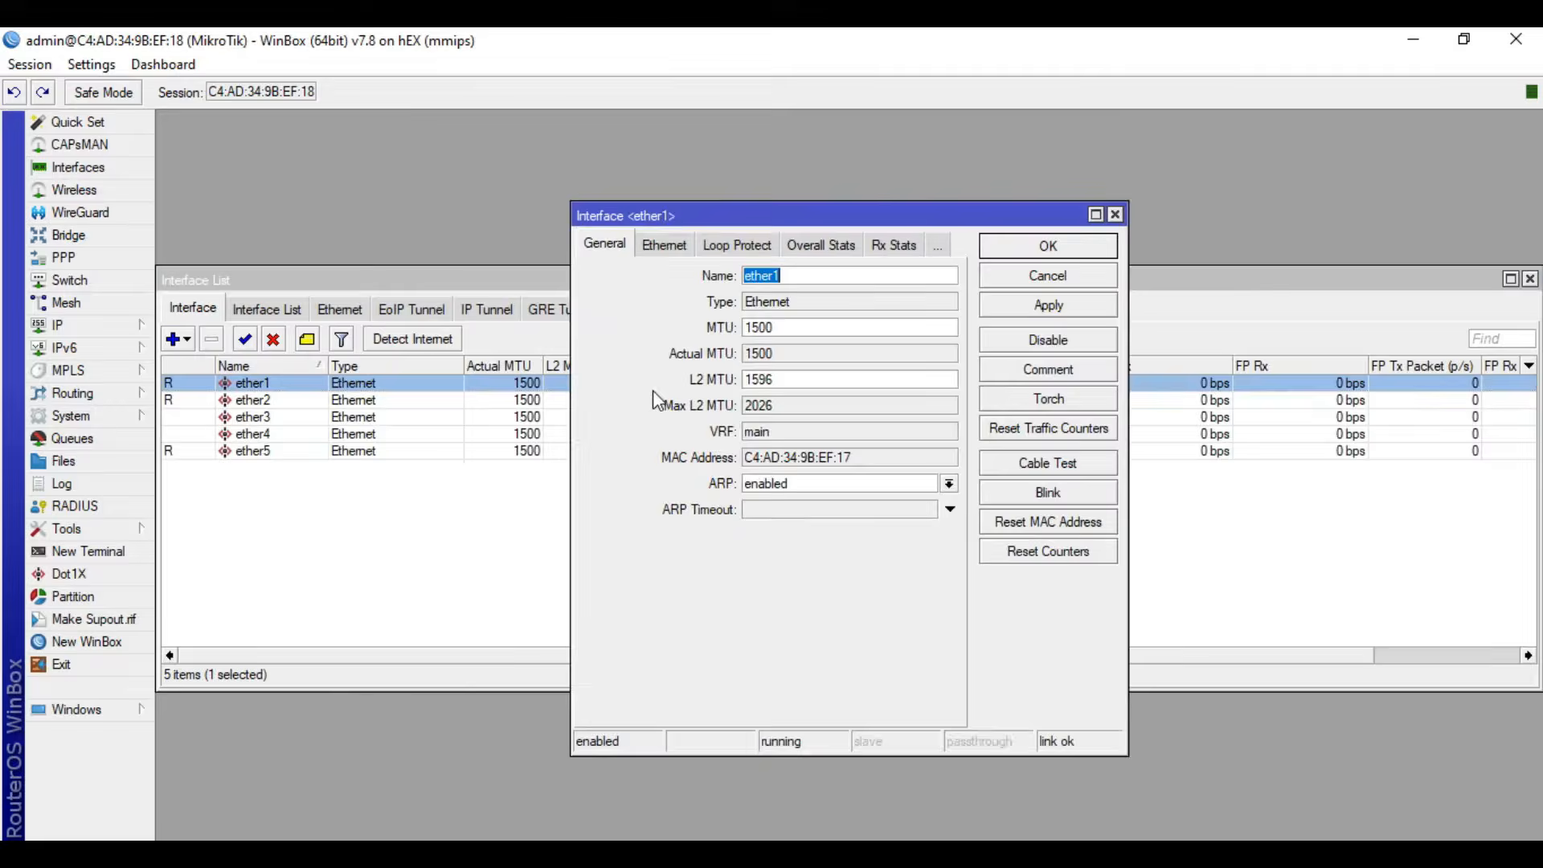
pyautogui.click(872, 251)
pyautogui.click(600, 244)
pyautogui.click(601, 245)
pyautogui.click(602, 247)
pyautogui.click(603, 249)
pyautogui.click(803, 279)
pyautogui.write('-ISP')
pyautogui.click(1045, 245)
# - Rename the ether2 interface to ether2-LAN
pyautogui.doubleClick(385, 400)
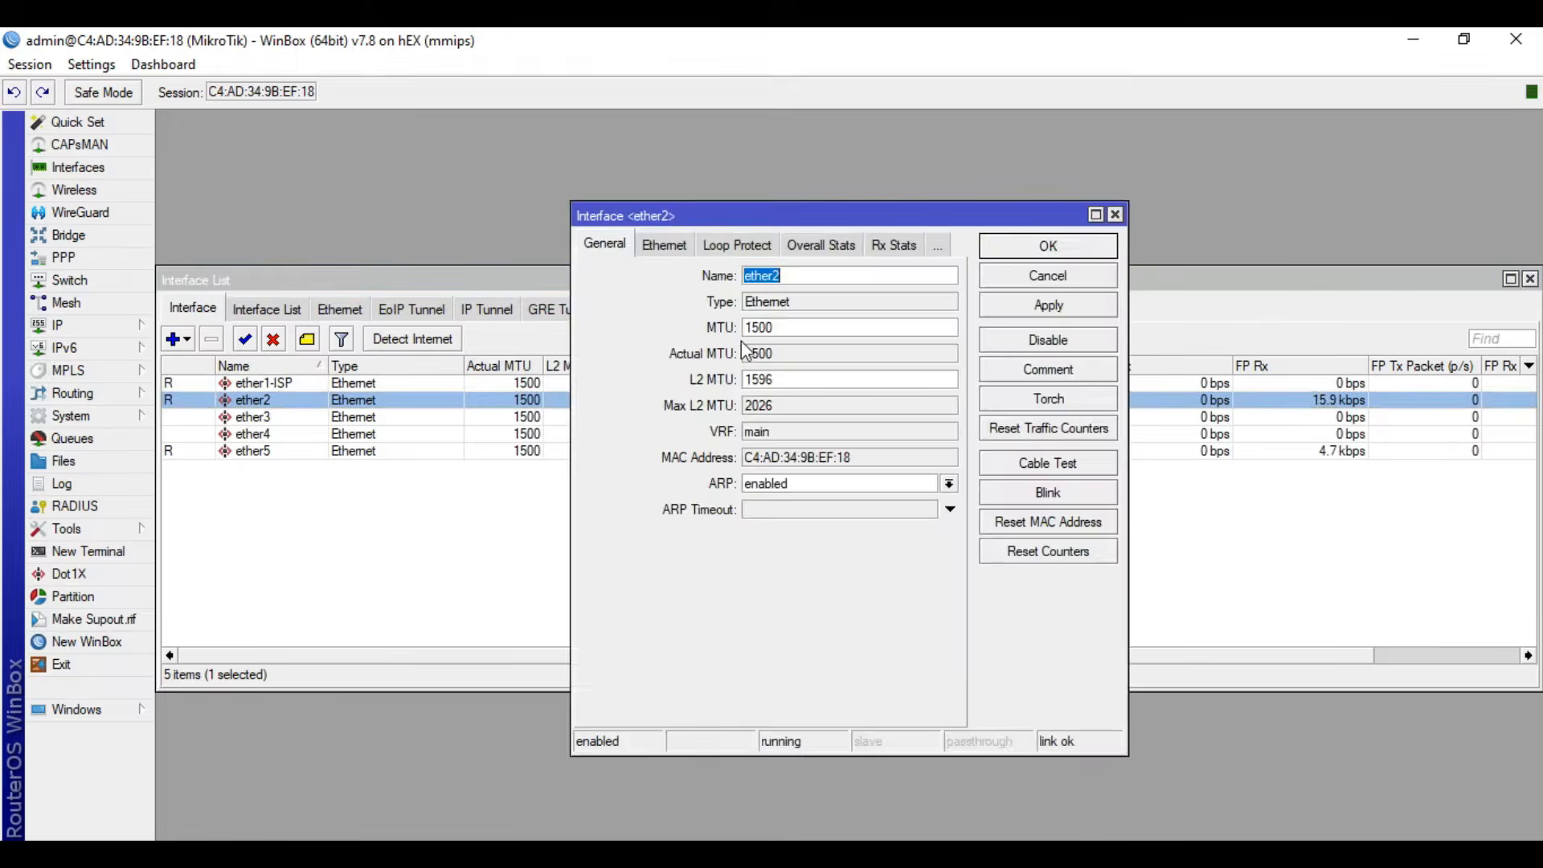
pyautogui.click(823, 279)
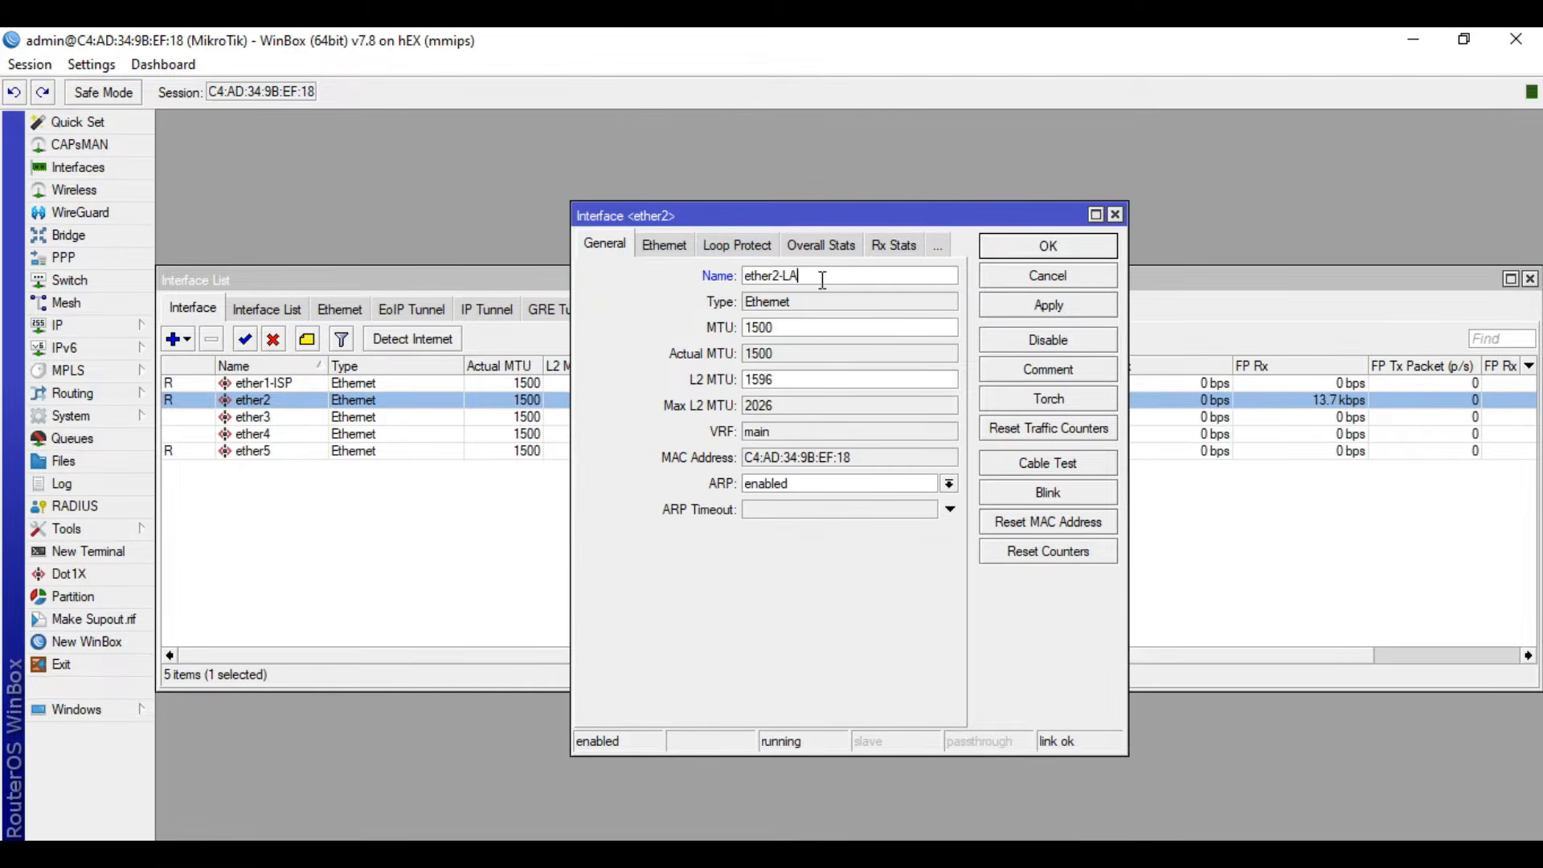
pyautogui.write('-LAN')
pyautogui.click(1001, 251)
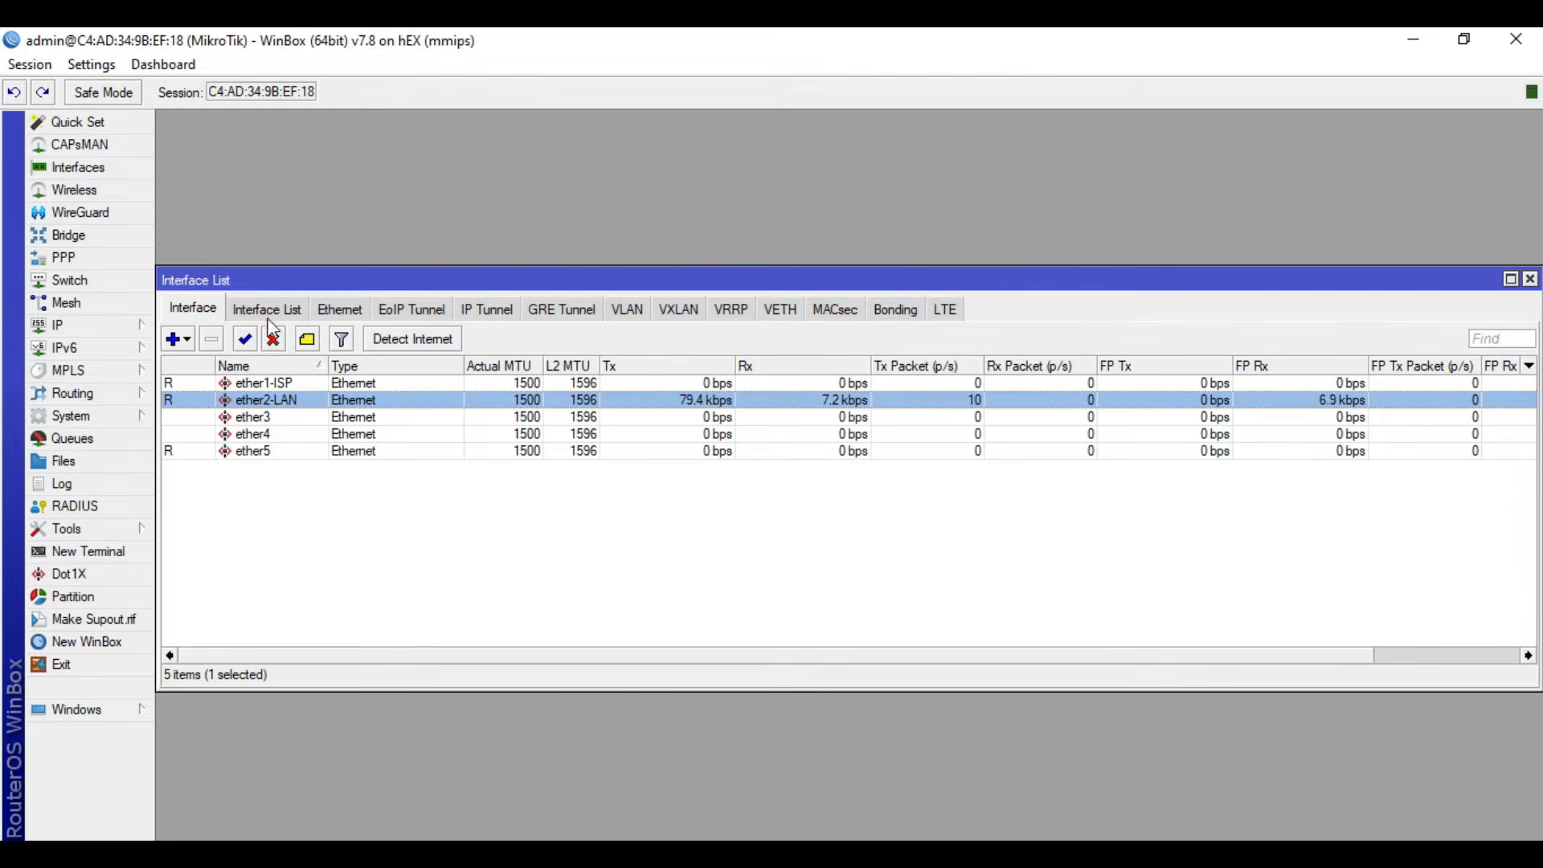
# - Create a new bridge interface named bridge-hotspot, keeping its other settings at their defaults
pyautogui.click(113, 238)
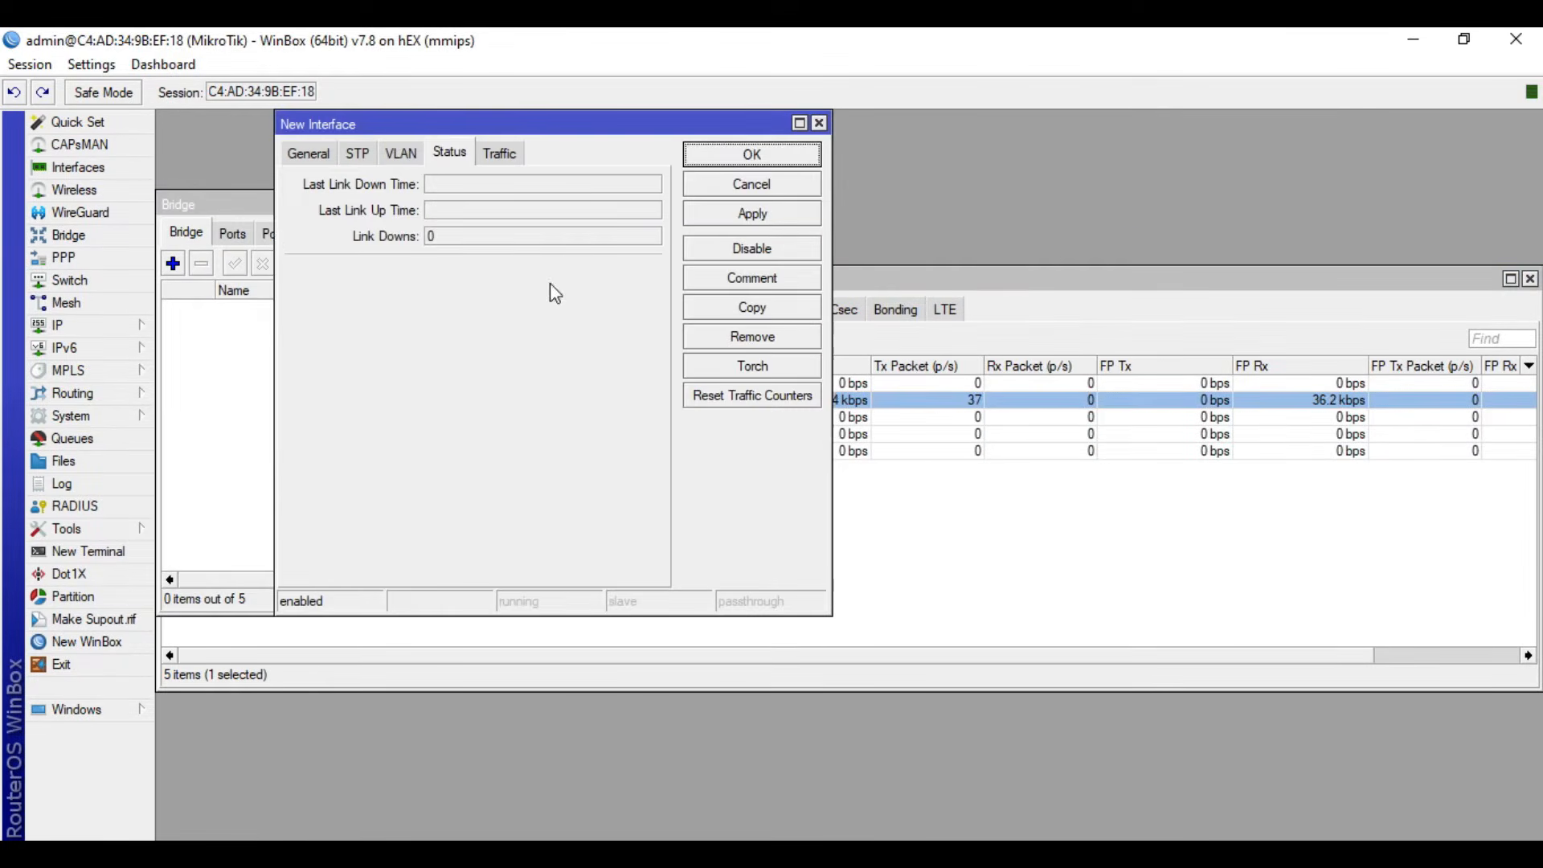
pyautogui.click(307, 153)
pyautogui.press('End')
pyautogui.press('BackSpace')
pyautogui.write('-hotspot')
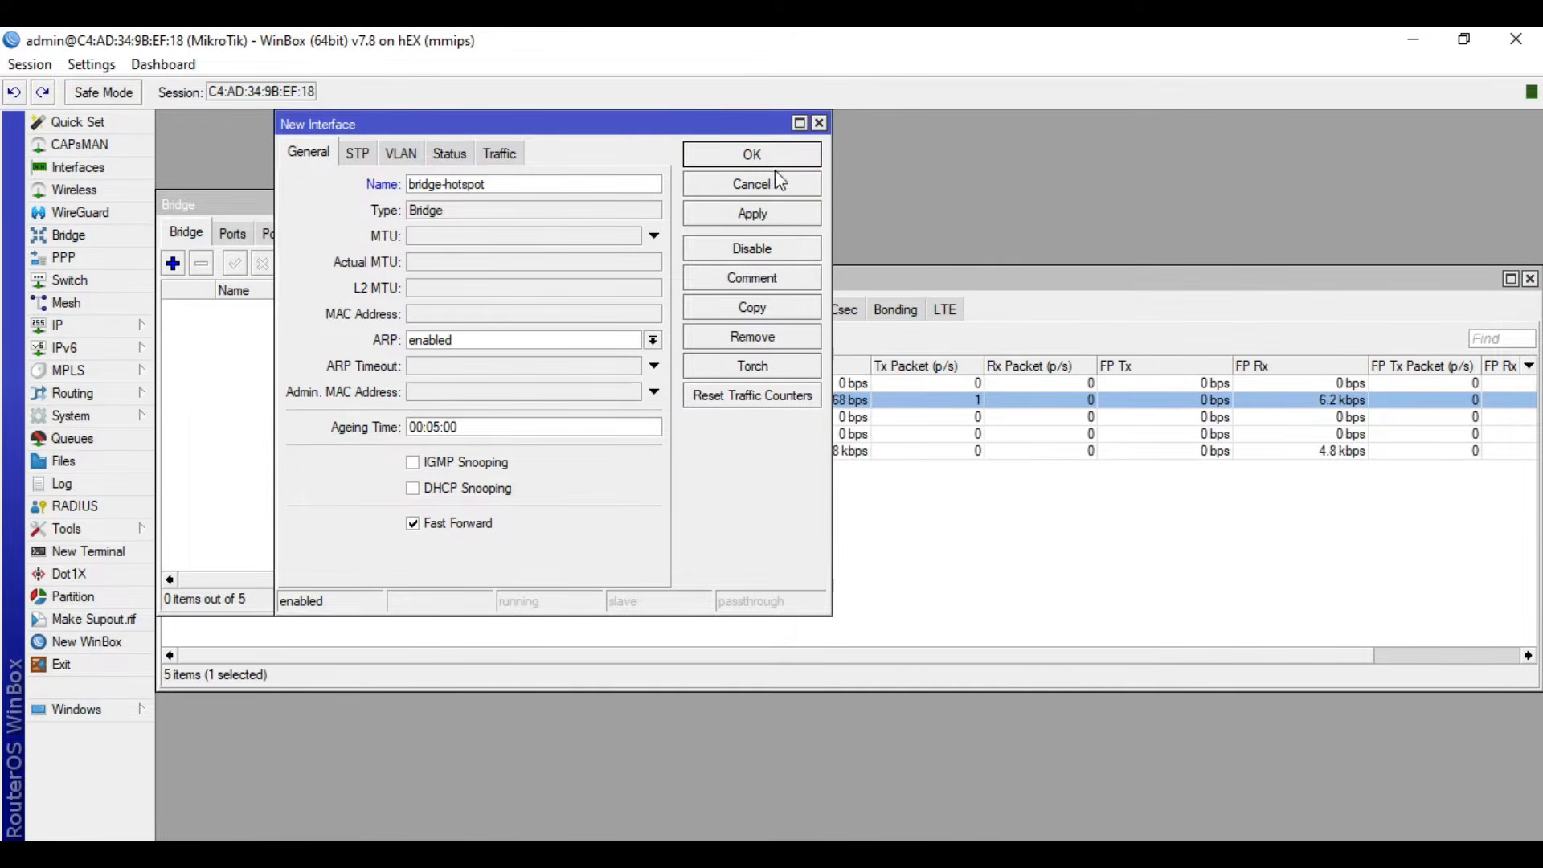
pyautogui.click(753, 156)
# - Add ether4 as a port of the bridge-hotspot bridge
pyautogui.click(231, 235)
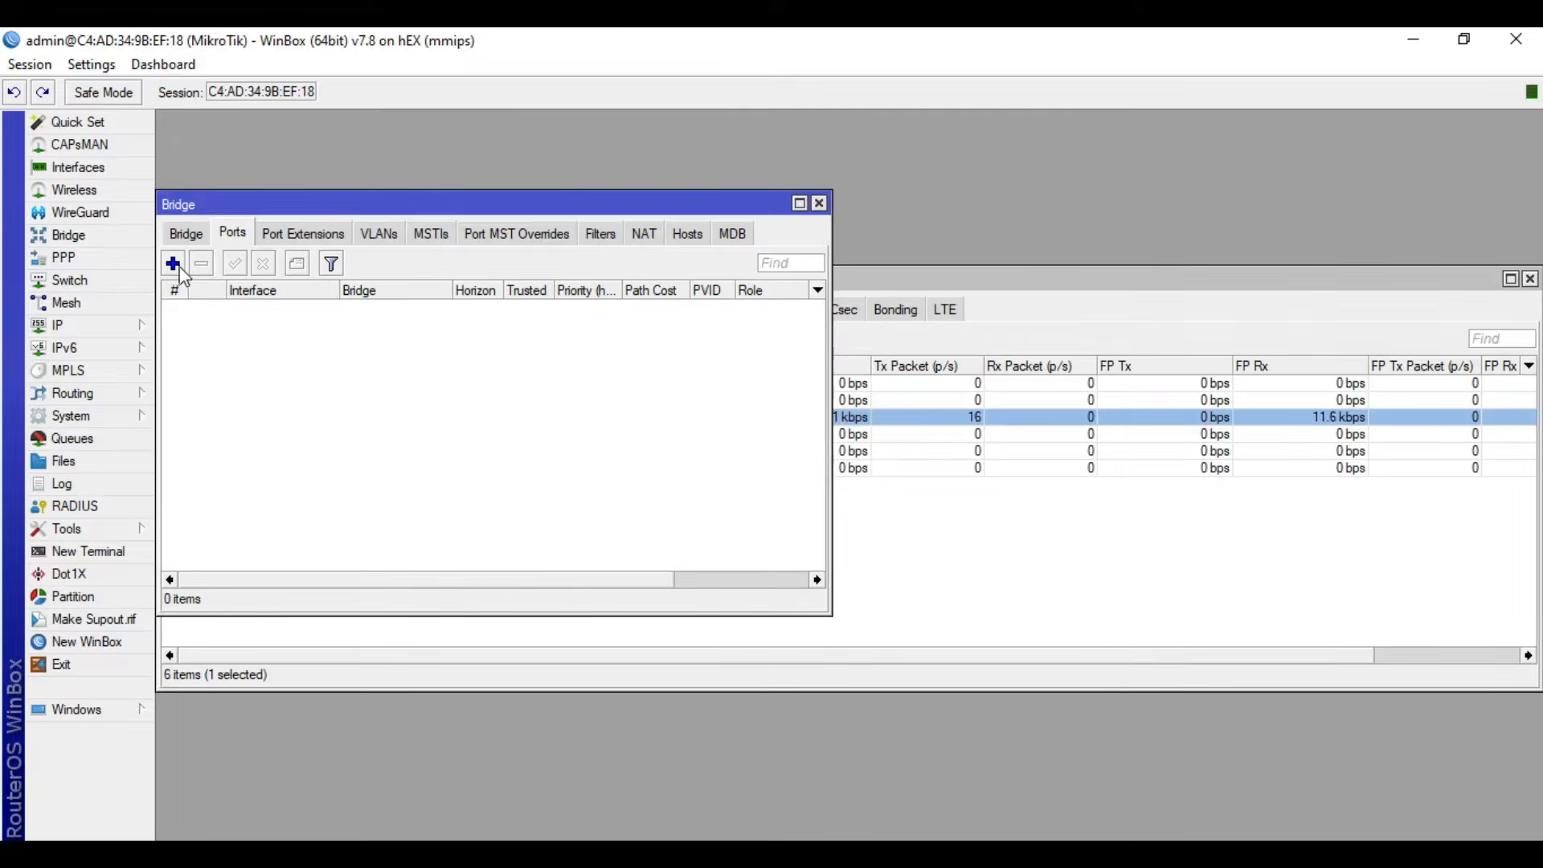
pyautogui.click(172, 264)
pyautogui.click(882, 327)
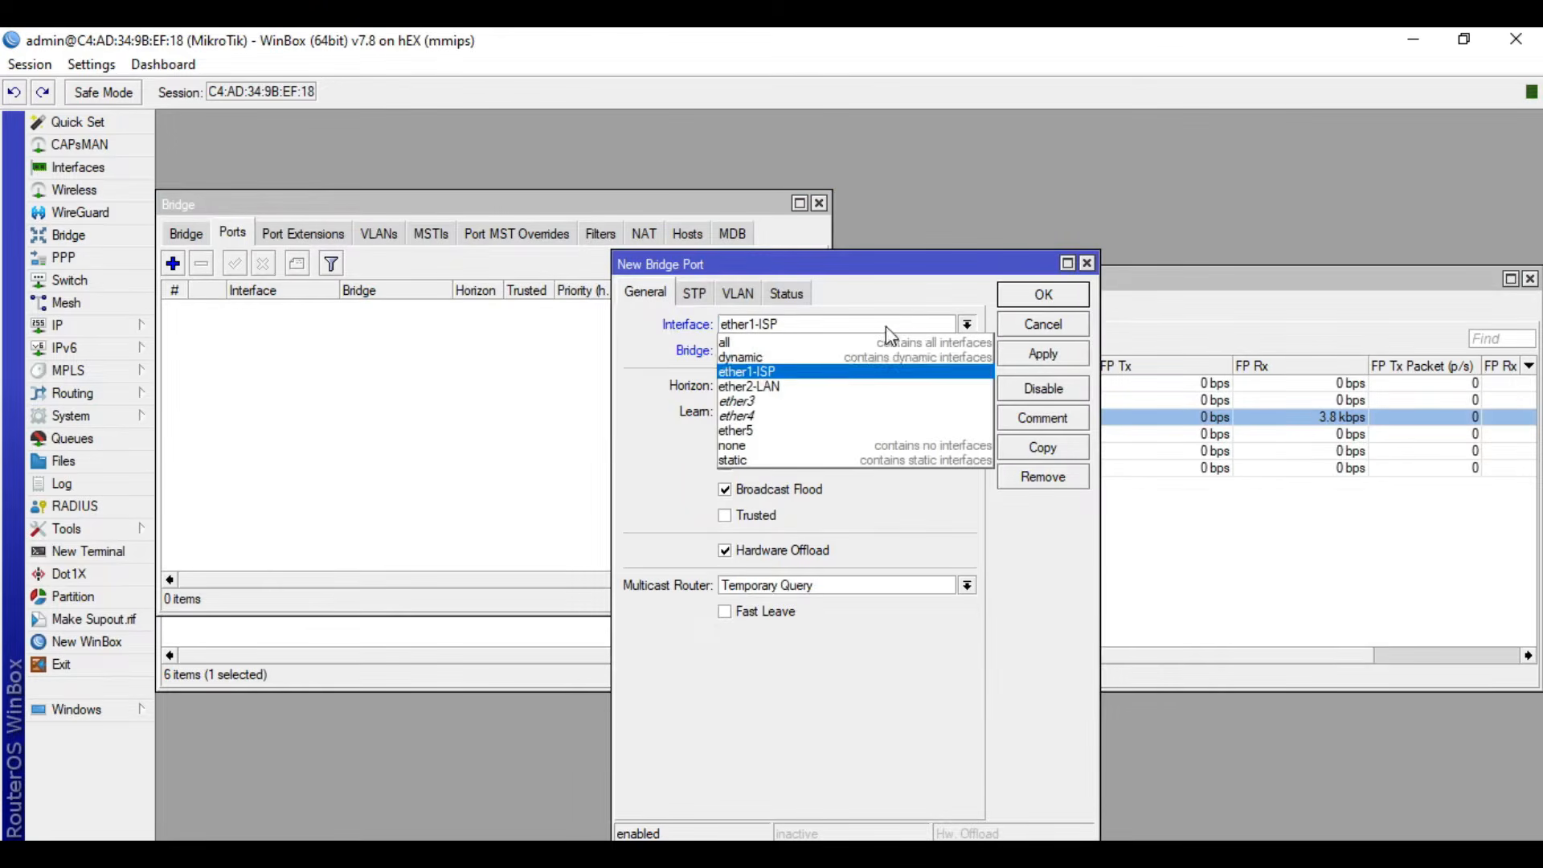
pyautogui.click(784, 416)
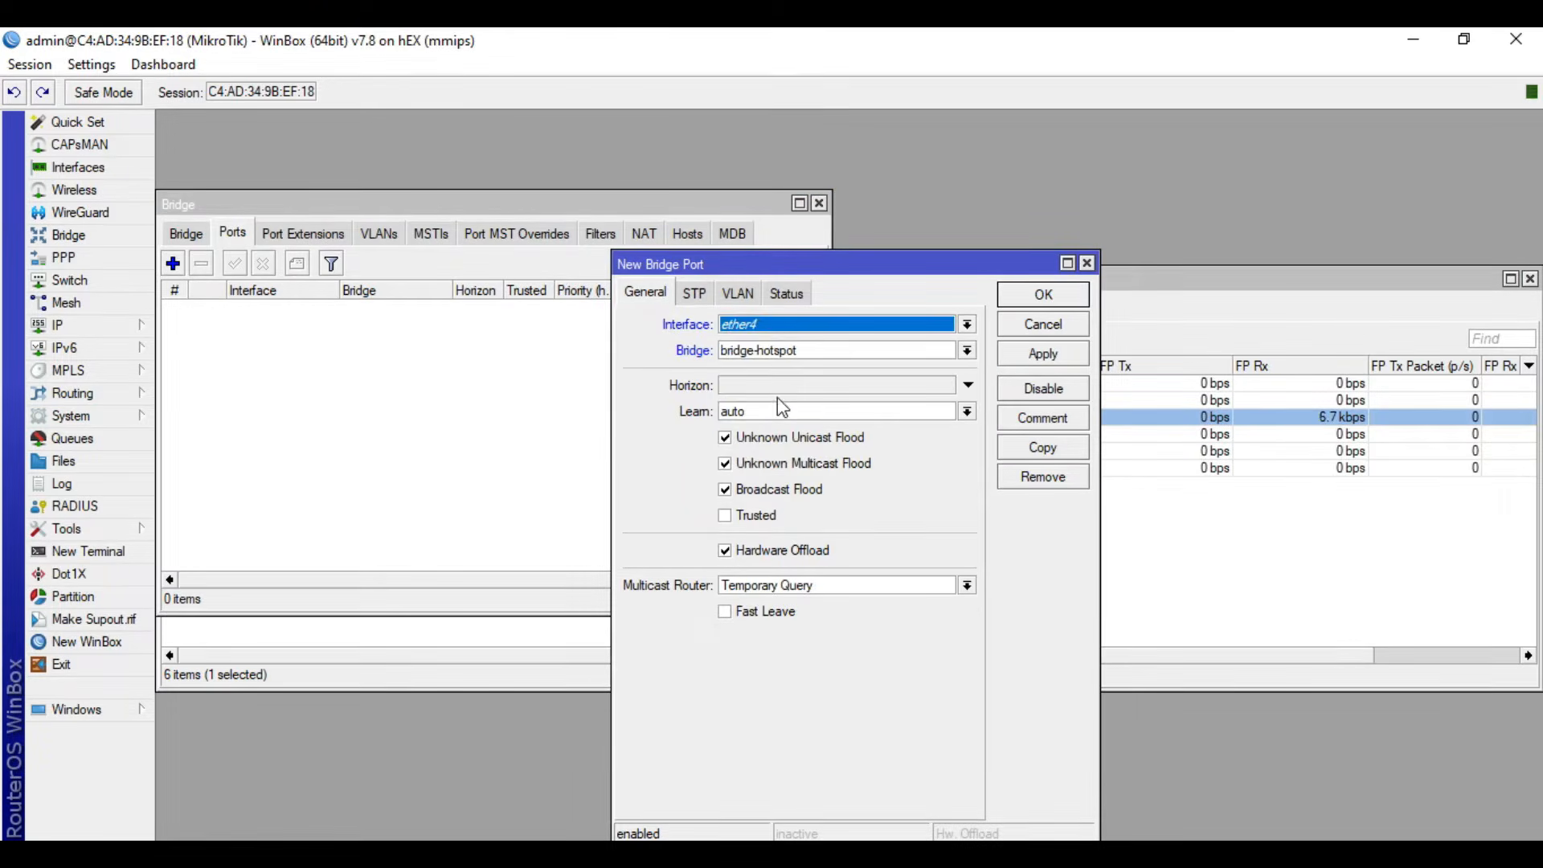
pyautogui.click(1030, 296)
# - Add ether5 as a port of bridge-hotspot and close the bridge and interface list windows
pyautogui.click(172, 264)
pyautogui.click(757, 324)
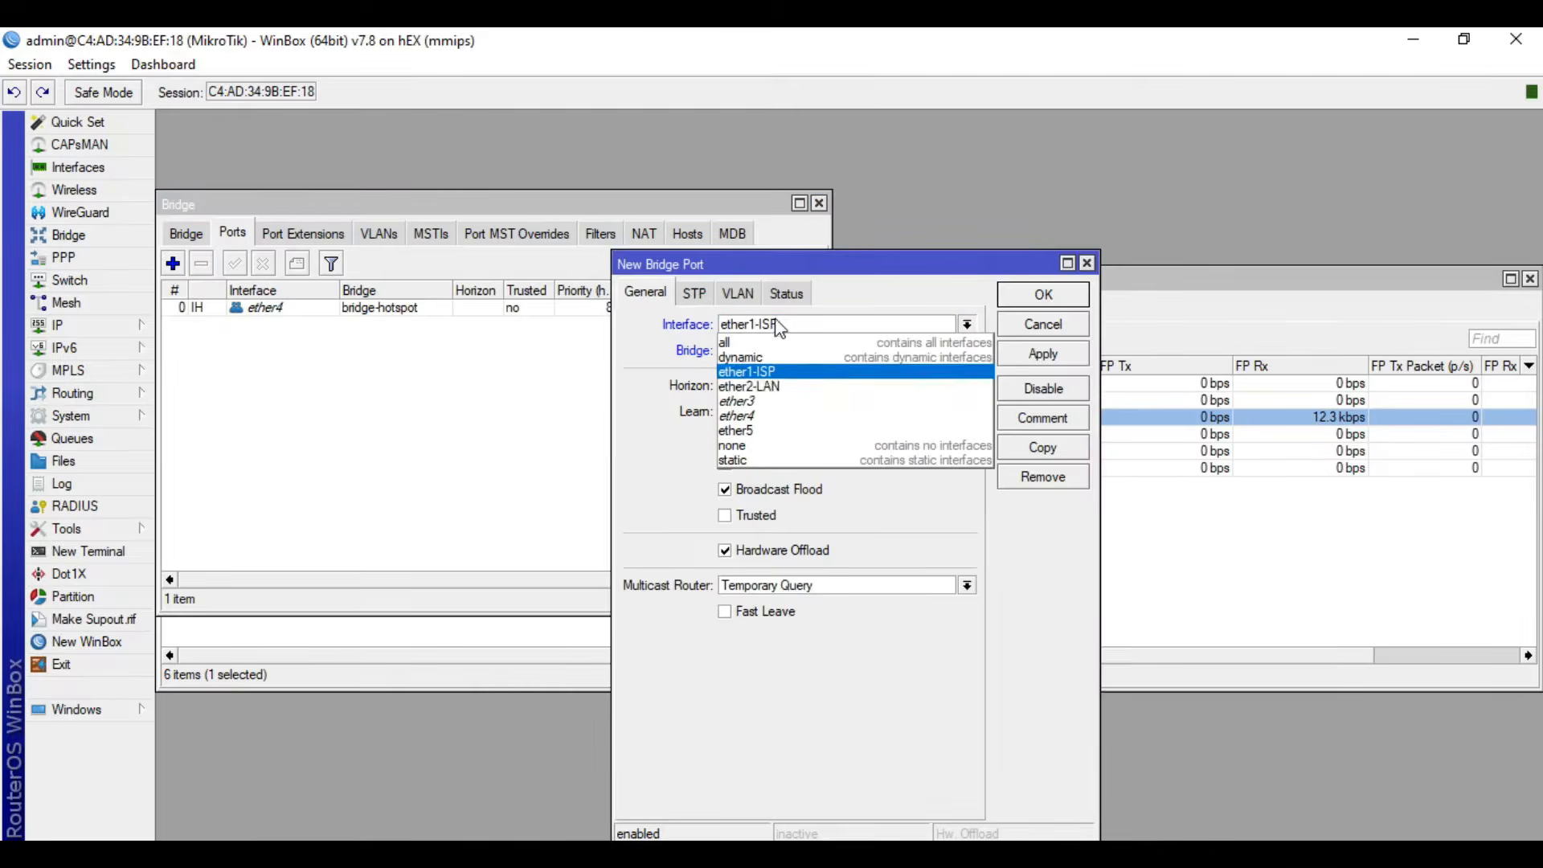
pyautogui.click(770, 431)
pyautogui.click(1048, 297)
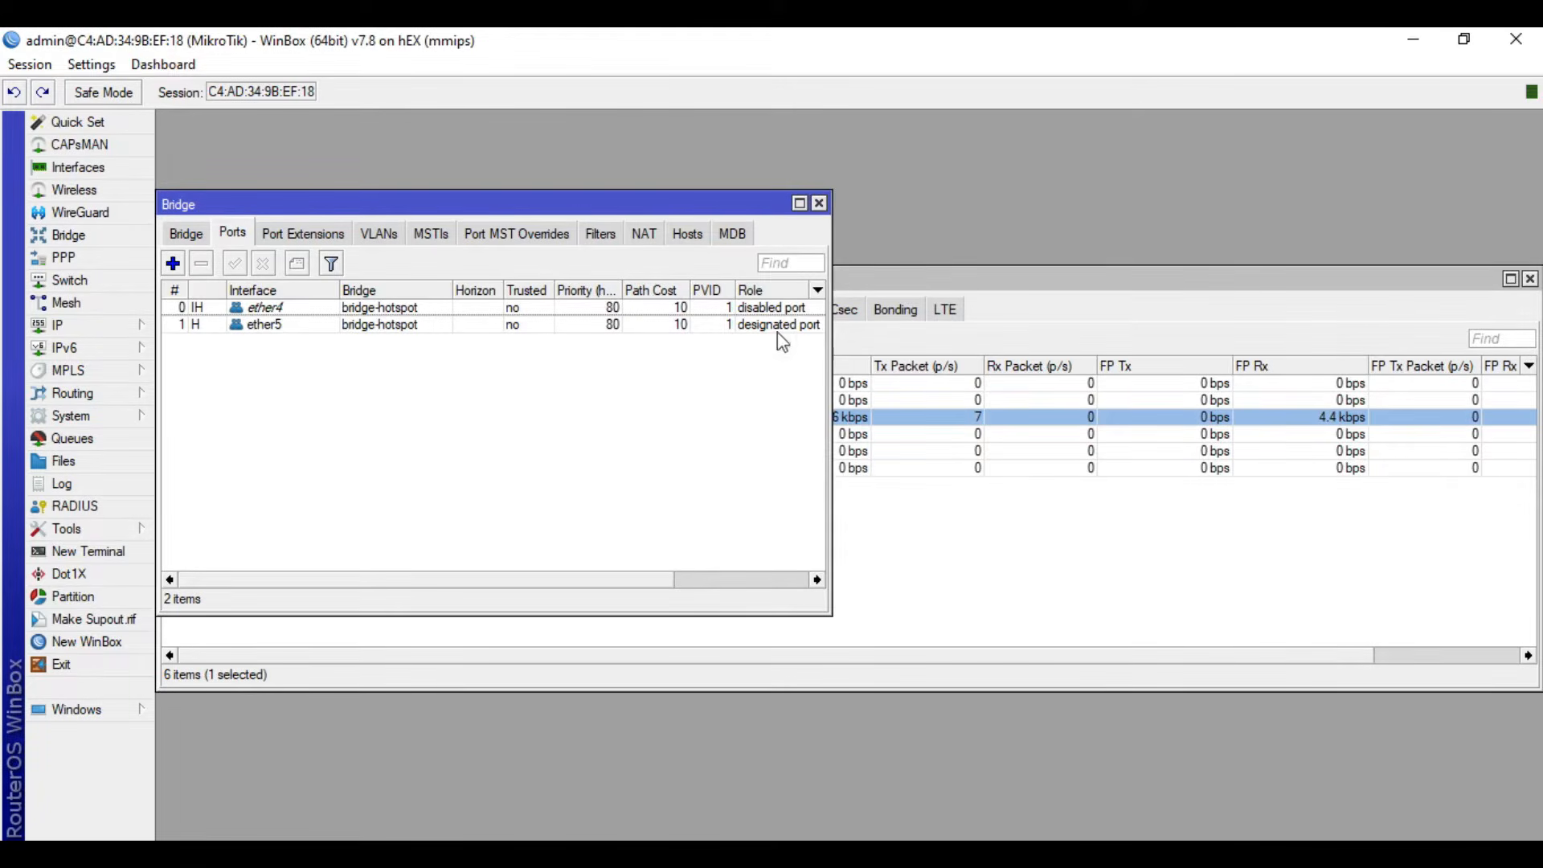
pyautogui.click(819, 203)
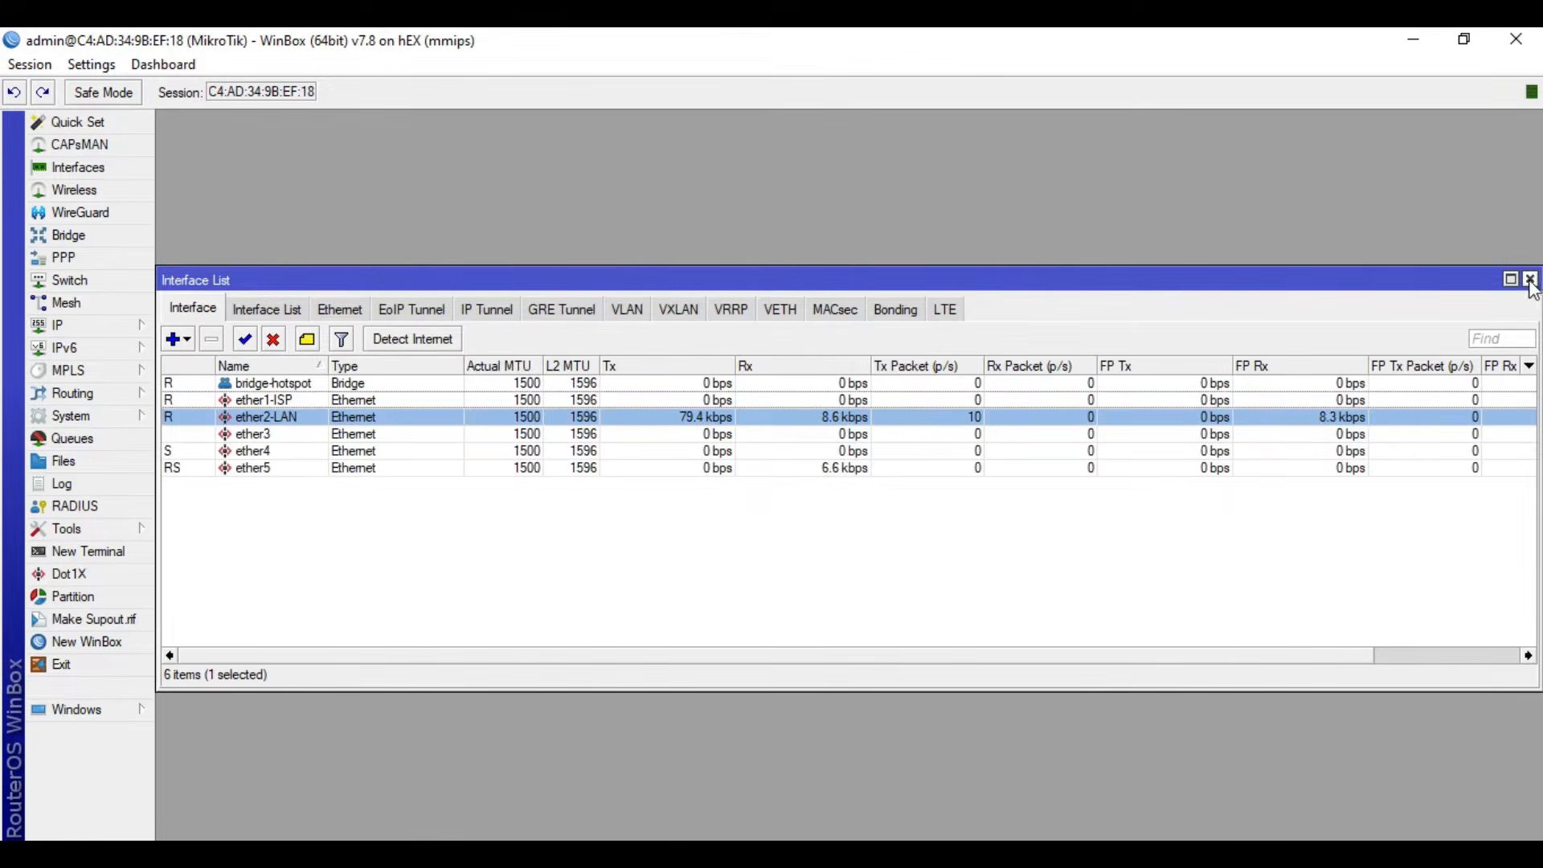
pyautogui.click(1531, 279)
# - Add a DHCP client on ether1-ISP with peer DNS, peer NTP and the default route enabled
pyautogui.click(110, 325)
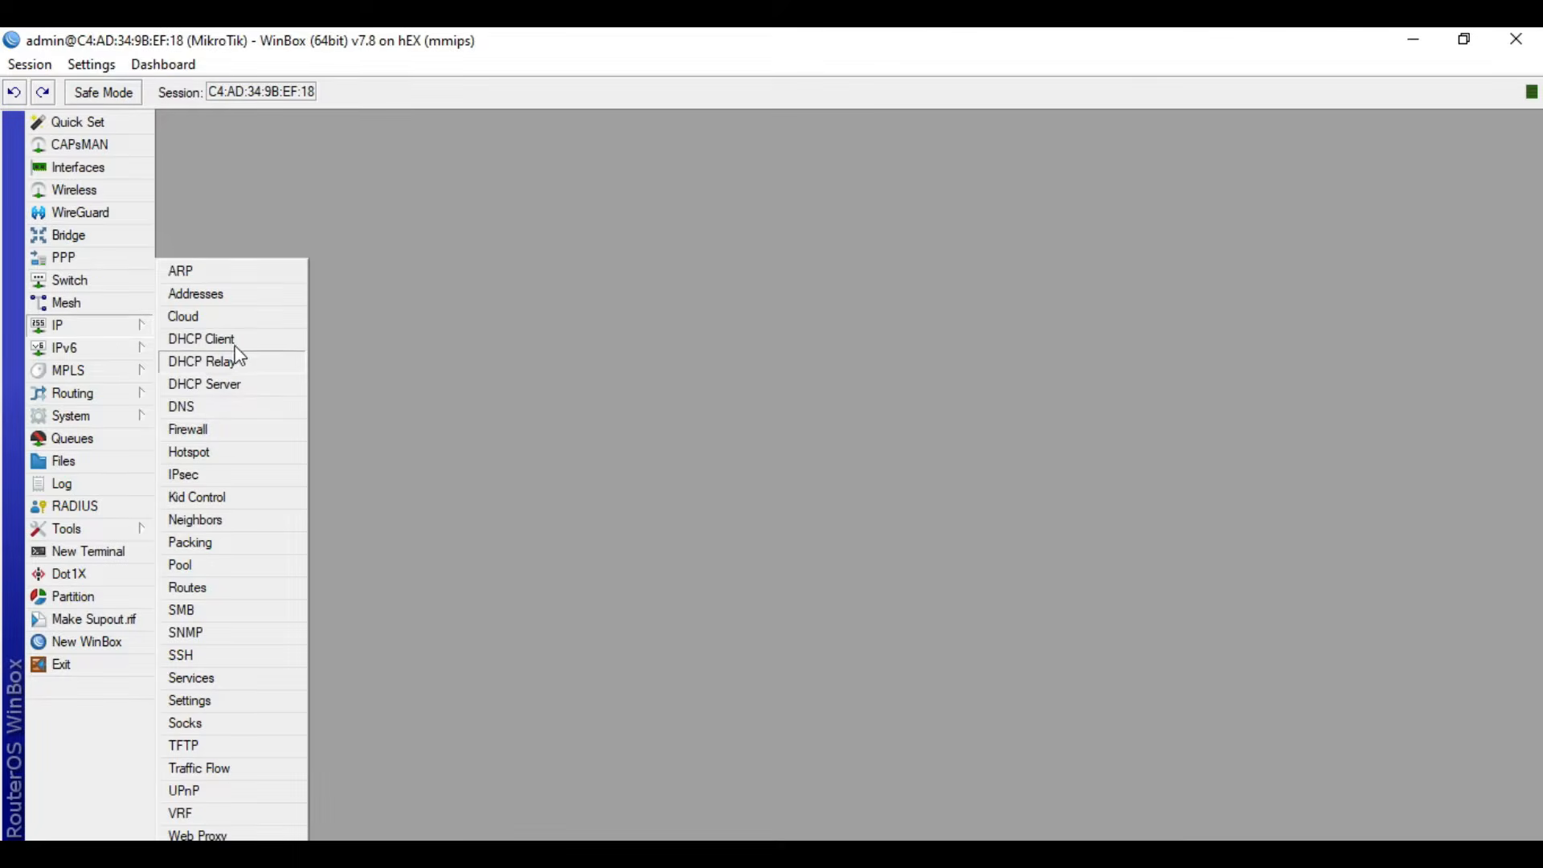
pyautogui.click(202, 339)
pyautogui.moveTo(814, 290); pyautogui.dragTo(779, 193)
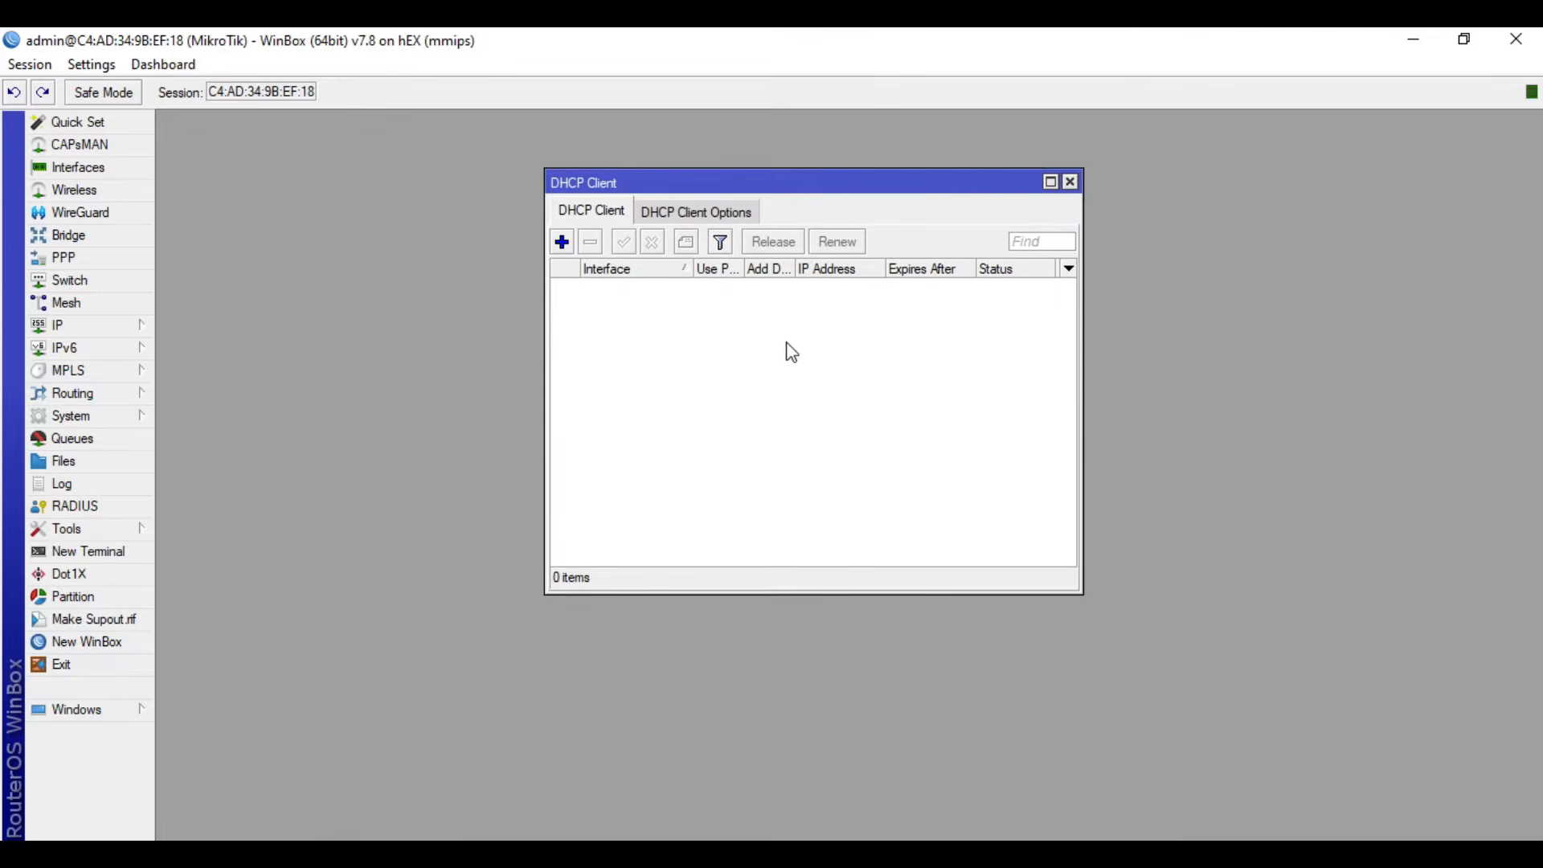
pyautogui.click(564, 242)
pyautogui.click(833, 386)
pyautogui.click(840, 384)
pyautogui.click(839, 383)
pyautogui.click(693, 426)
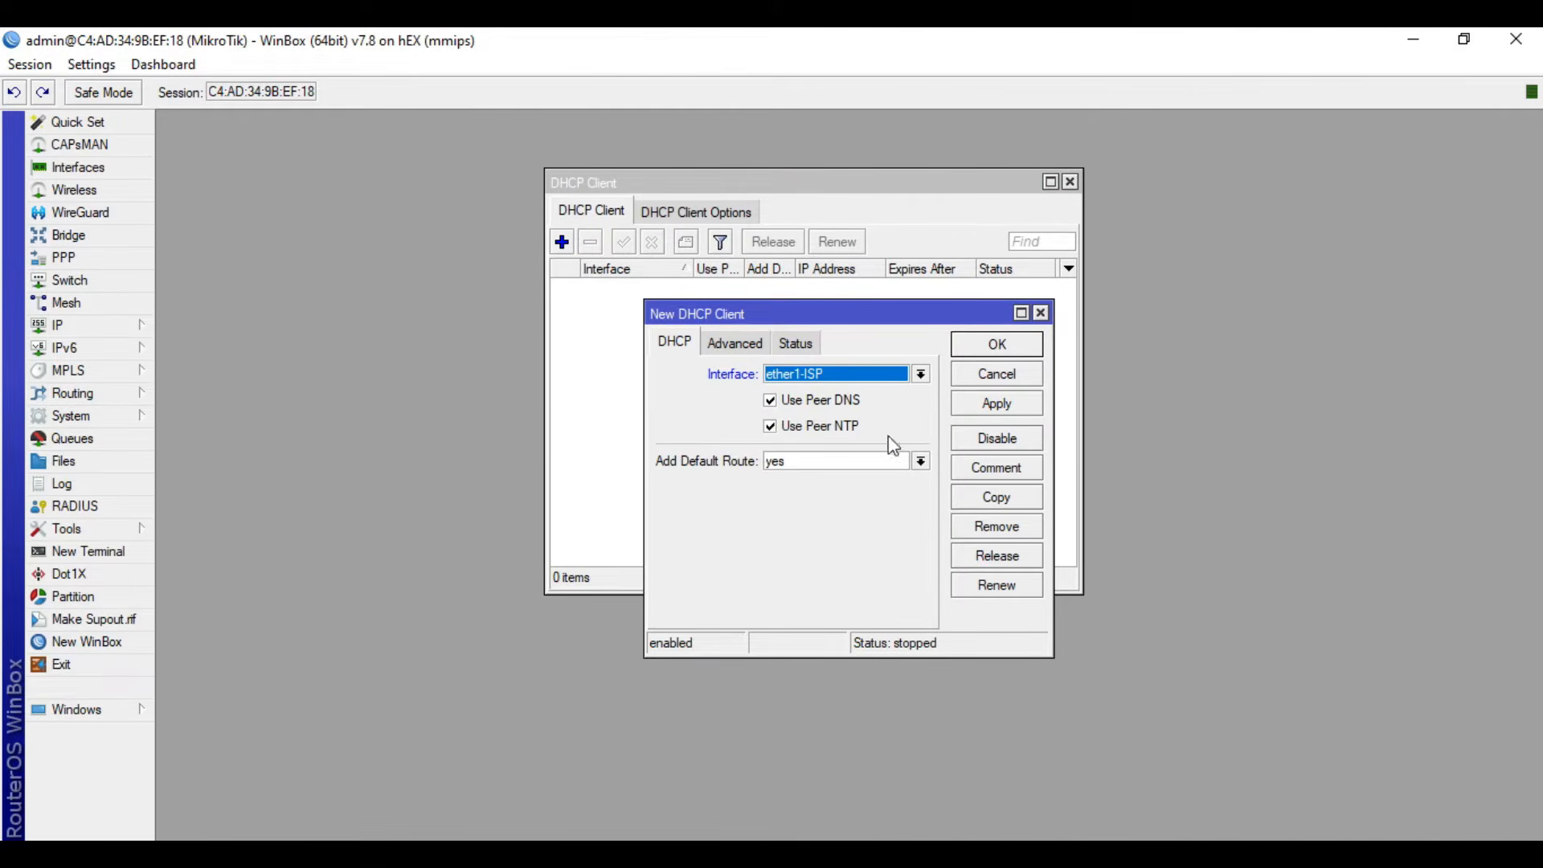
pyautogui.click(999, 403)
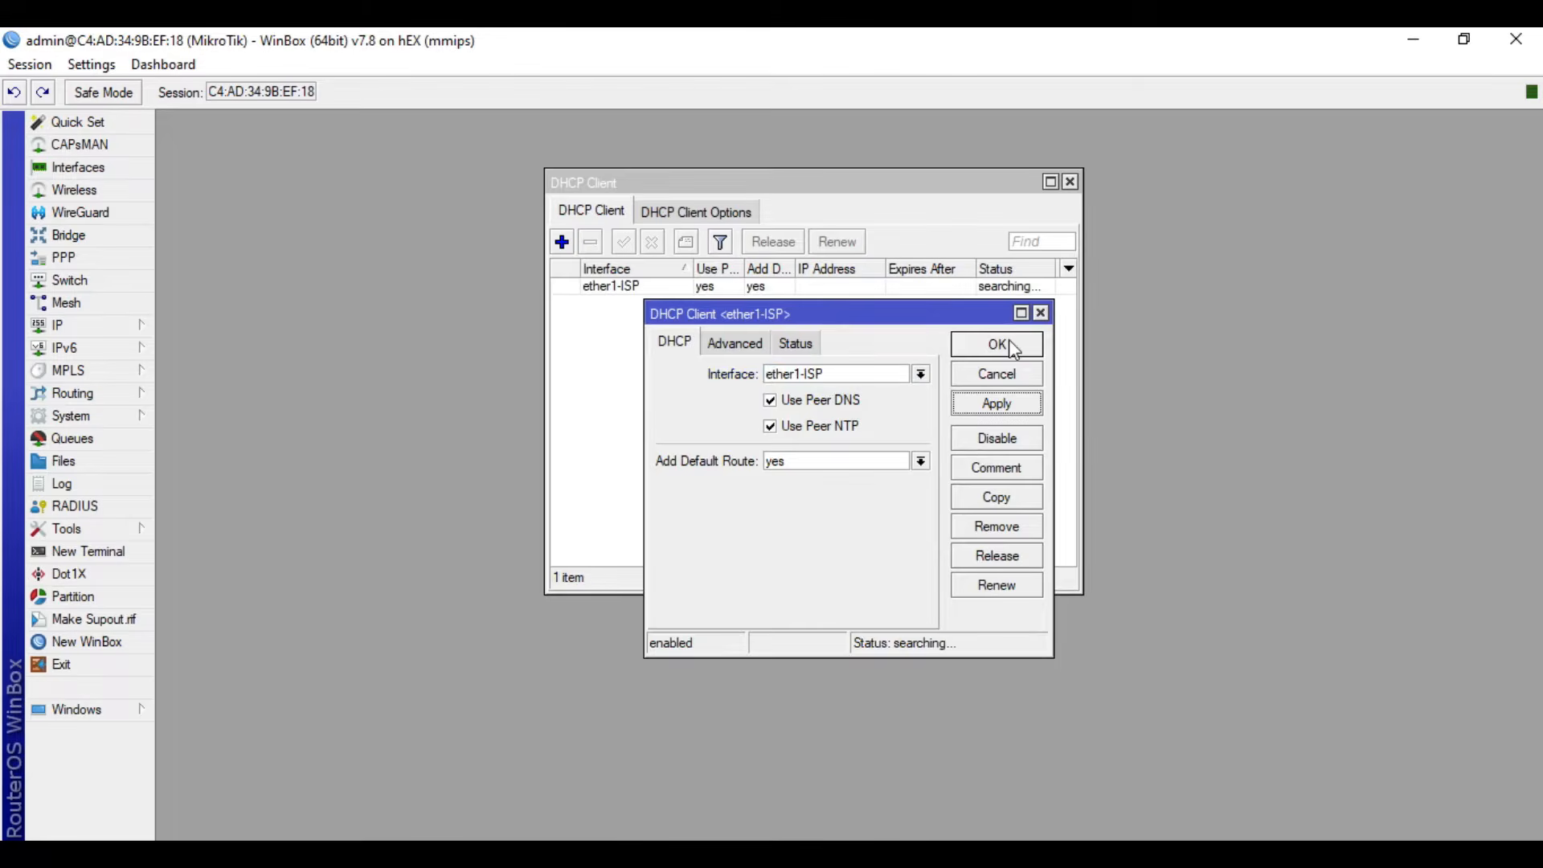
pyautogui.click(1011, 347)
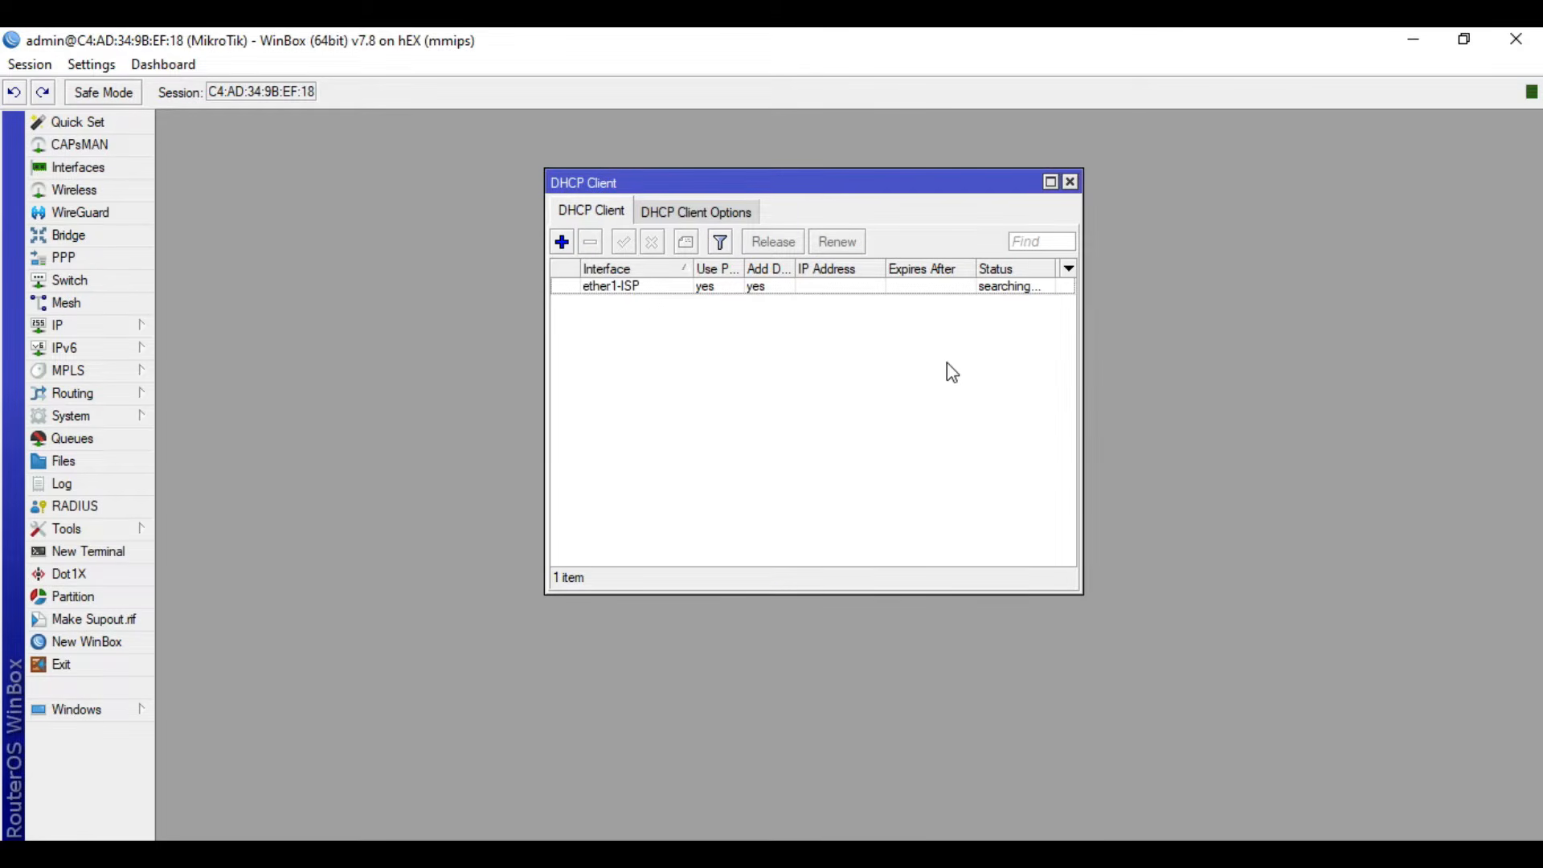
# - Allow remote DNS requests, set the DNS servers to 8.8.8.8 and 8.8.4.4, and close the DHCP client window
pyautogui.click(127, 336)
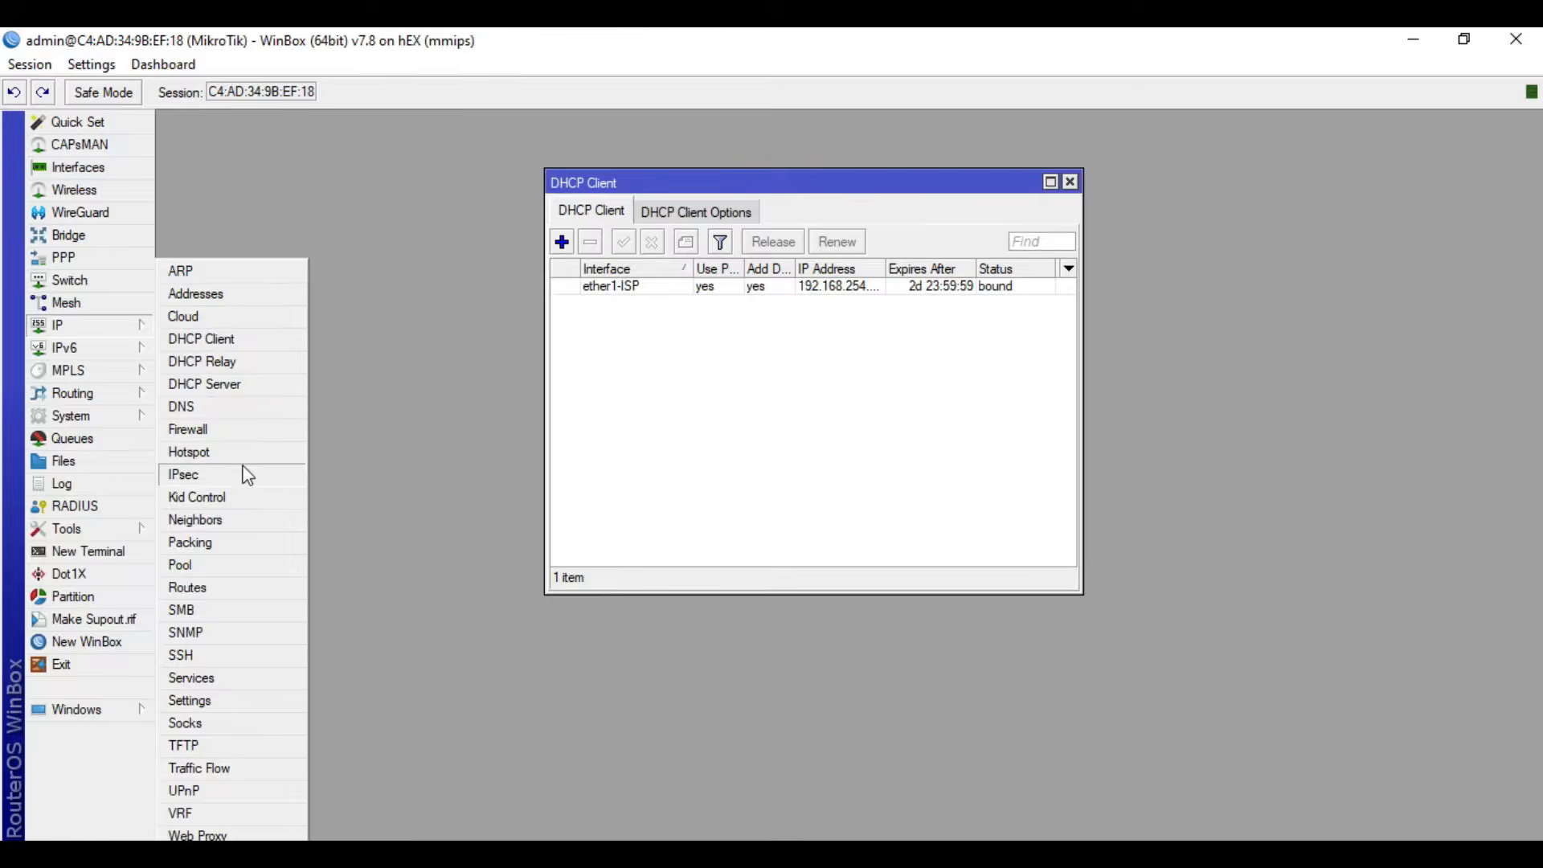
pyautogui.click(243, 407)
pyautogui.click(818, 422)
pyautogui.click(870, 321)
pyautogui.write('8.8.8.8')
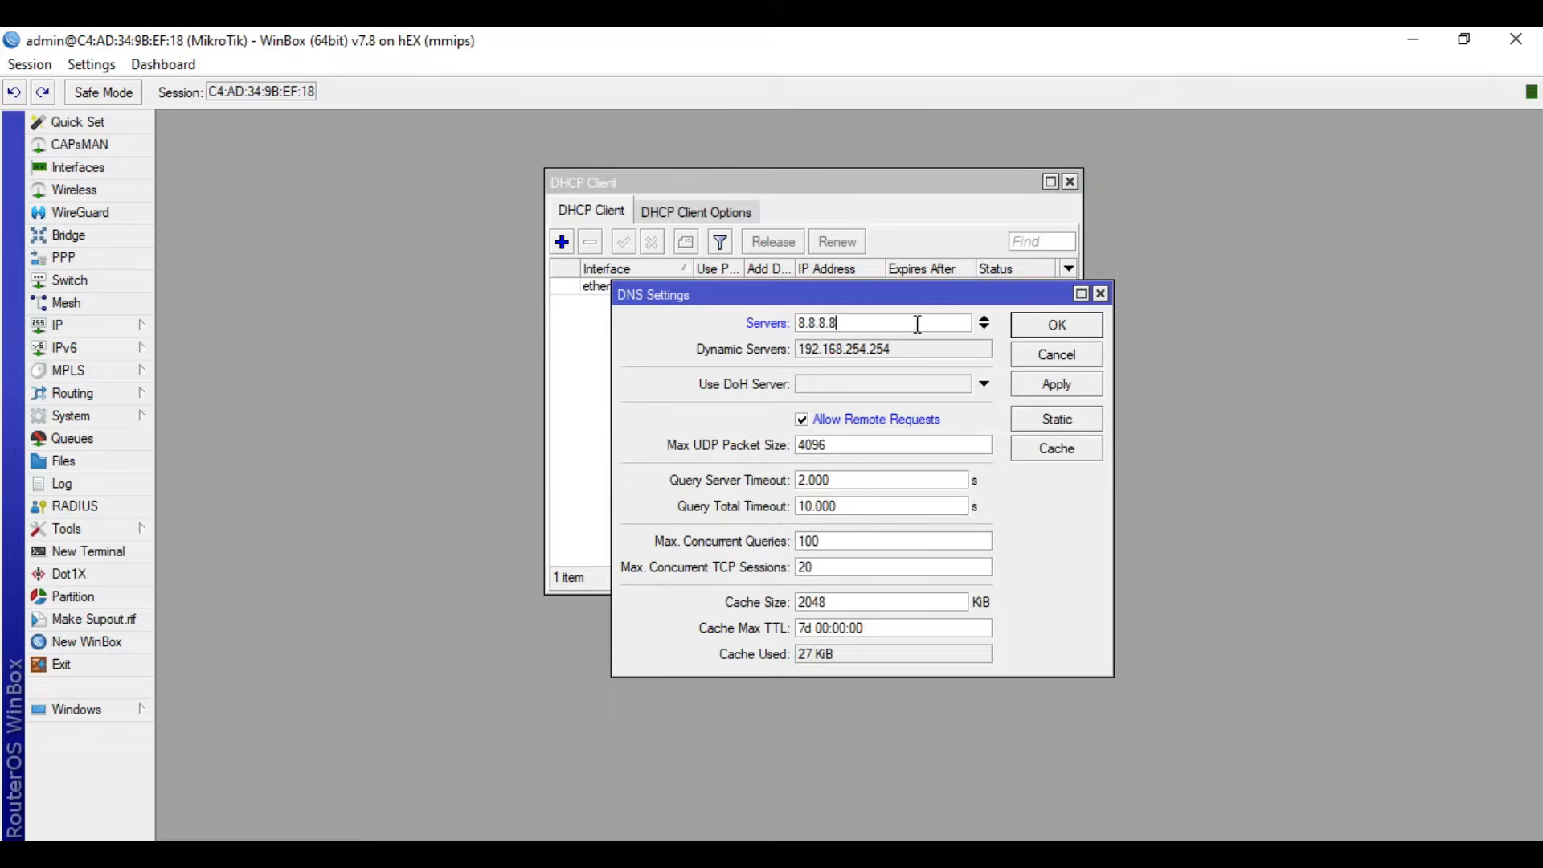
pyautogui.click(985, 327)
pyautogui.write('8.8.4.4')
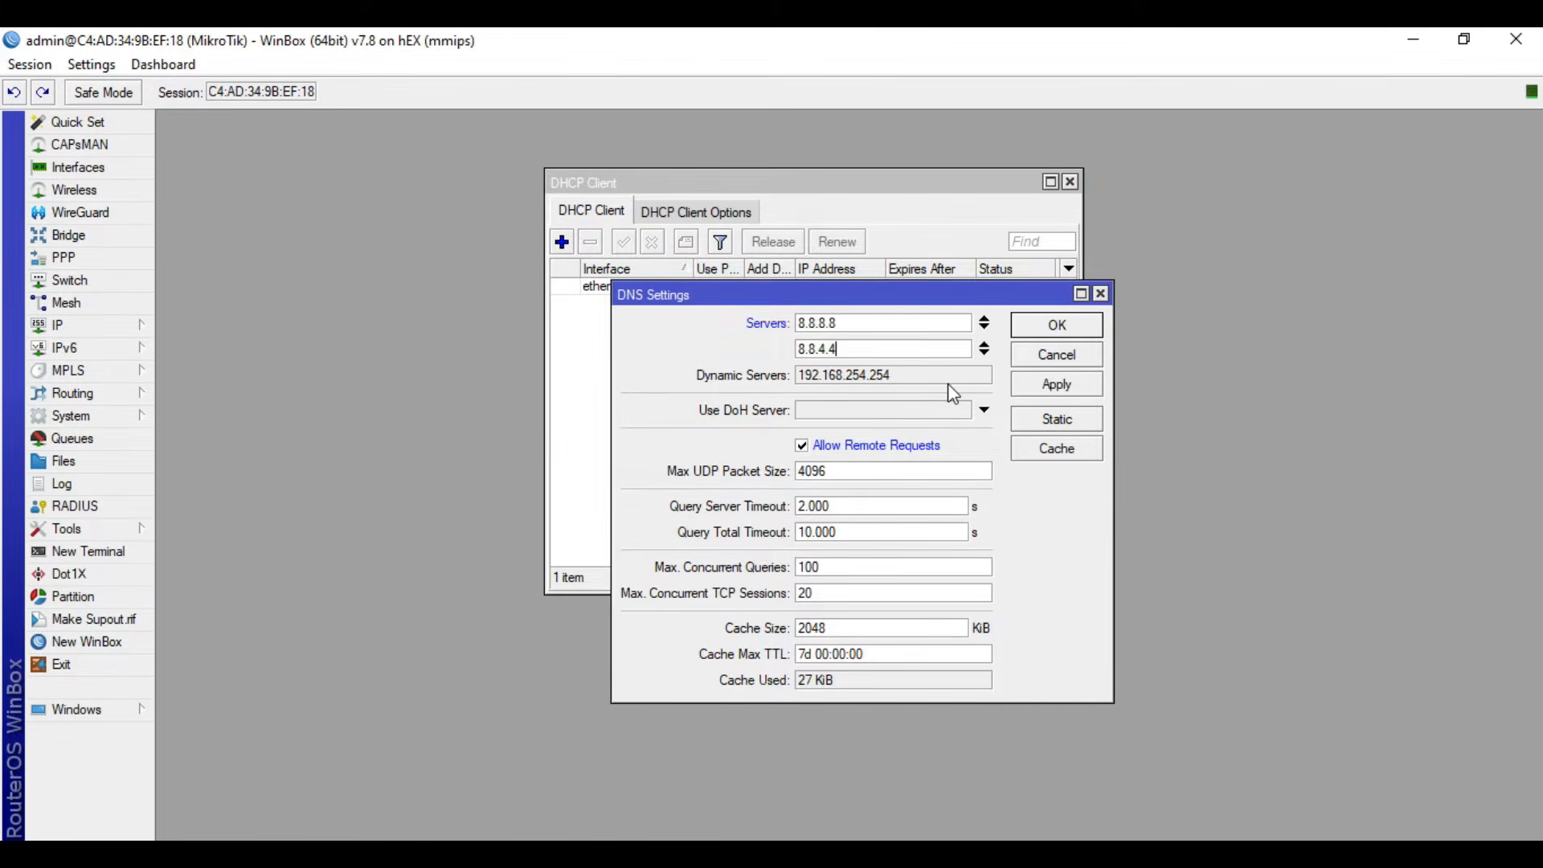
pyautogui.click(1053, 374)
pyautogui.click(1067, 324)
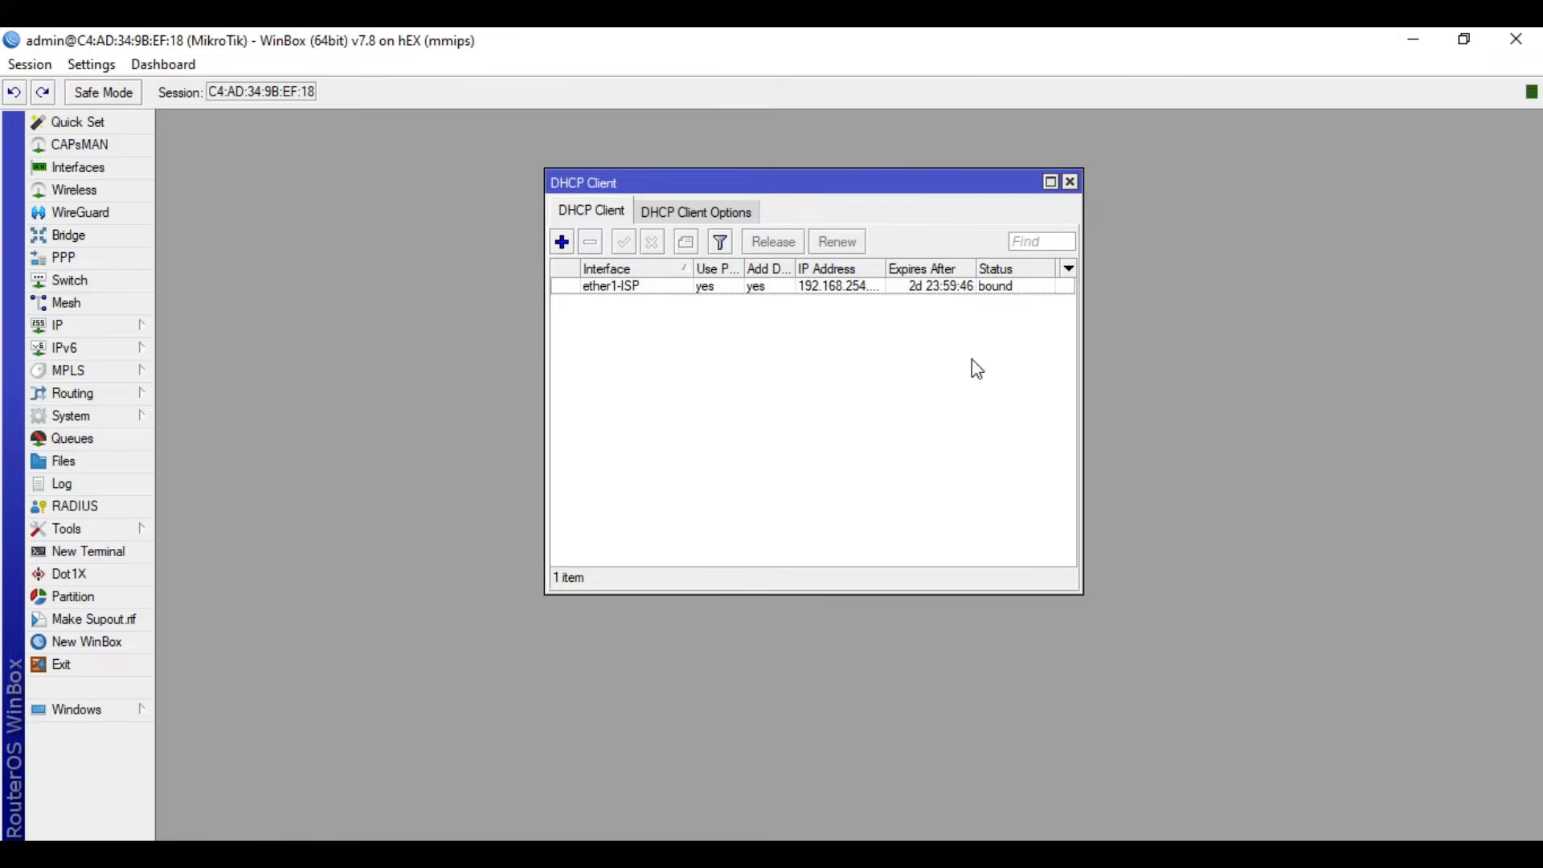
pyautogui.click(1069, 182)
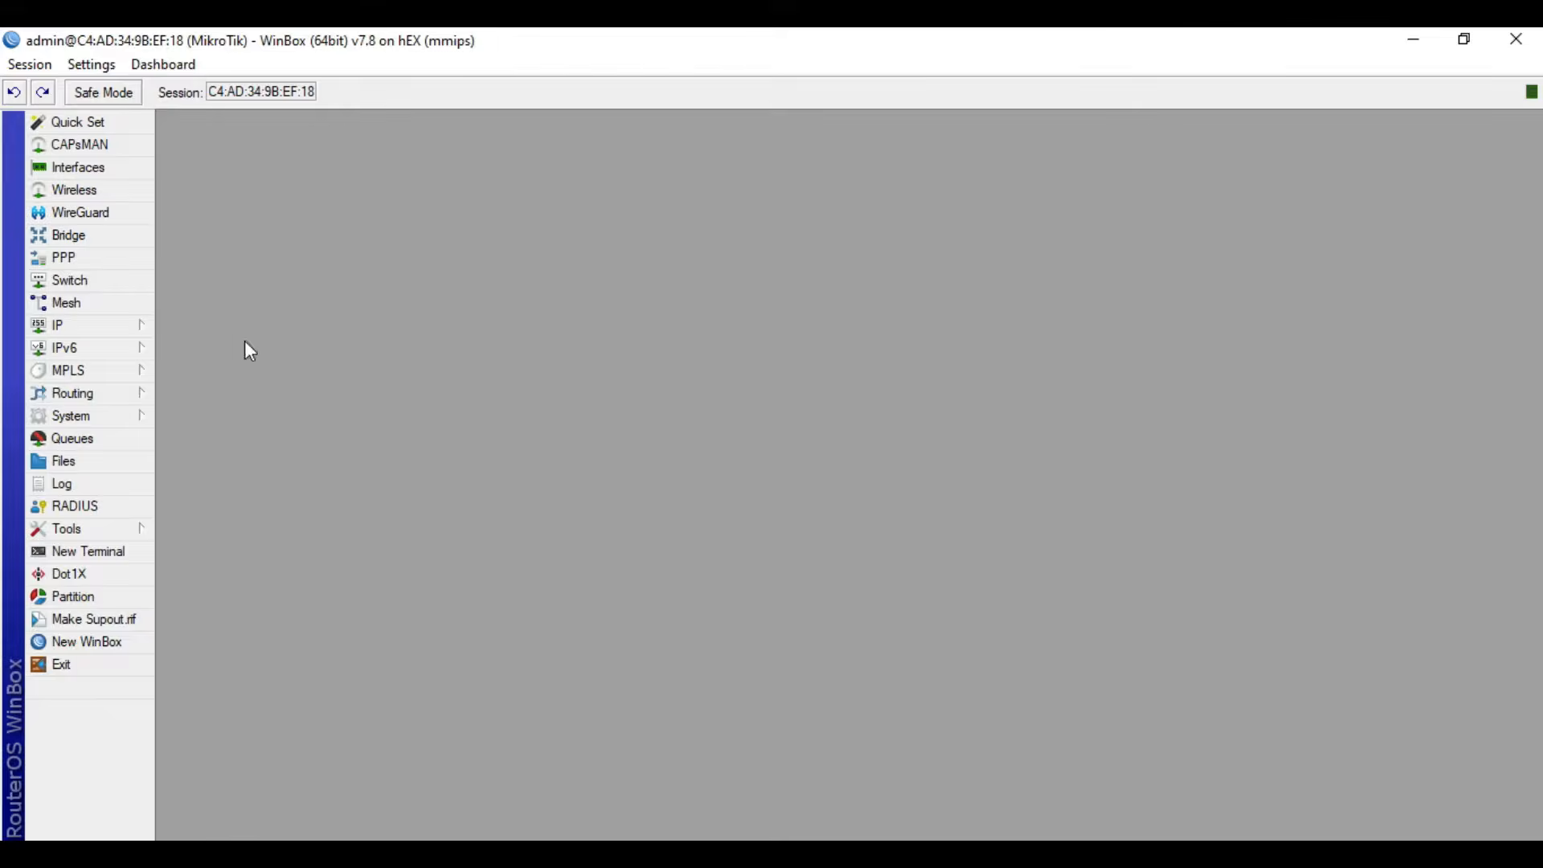
# - Add a srcnat firewall NAT rule with out interface ether1-ISP and the masquerade action
pyautogui.click(122, 325)
pyautogui.click(238, 427)
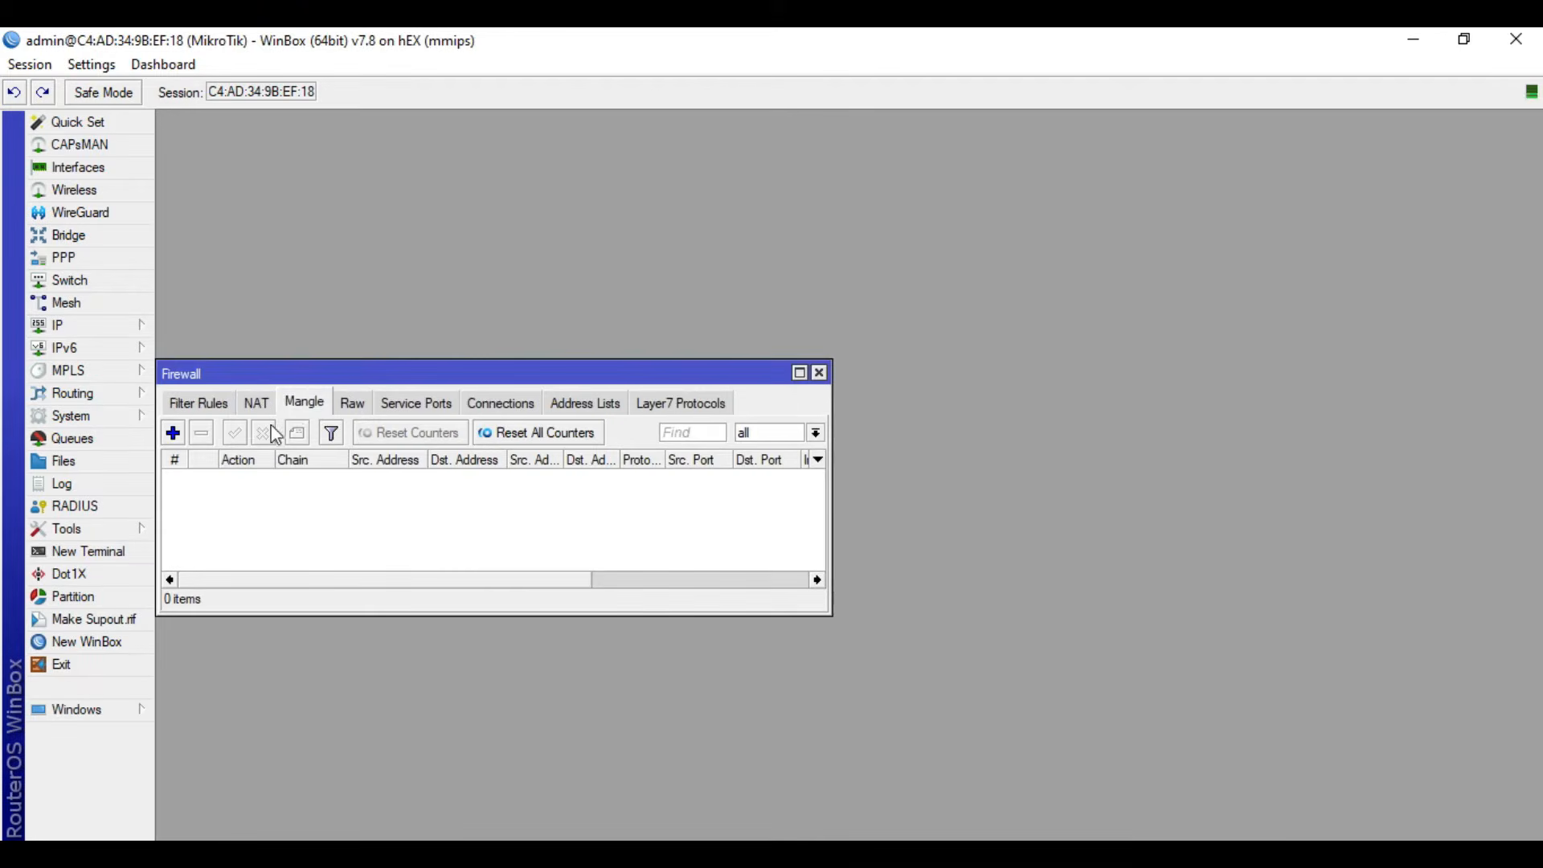
pyautogui.click(256, 403)
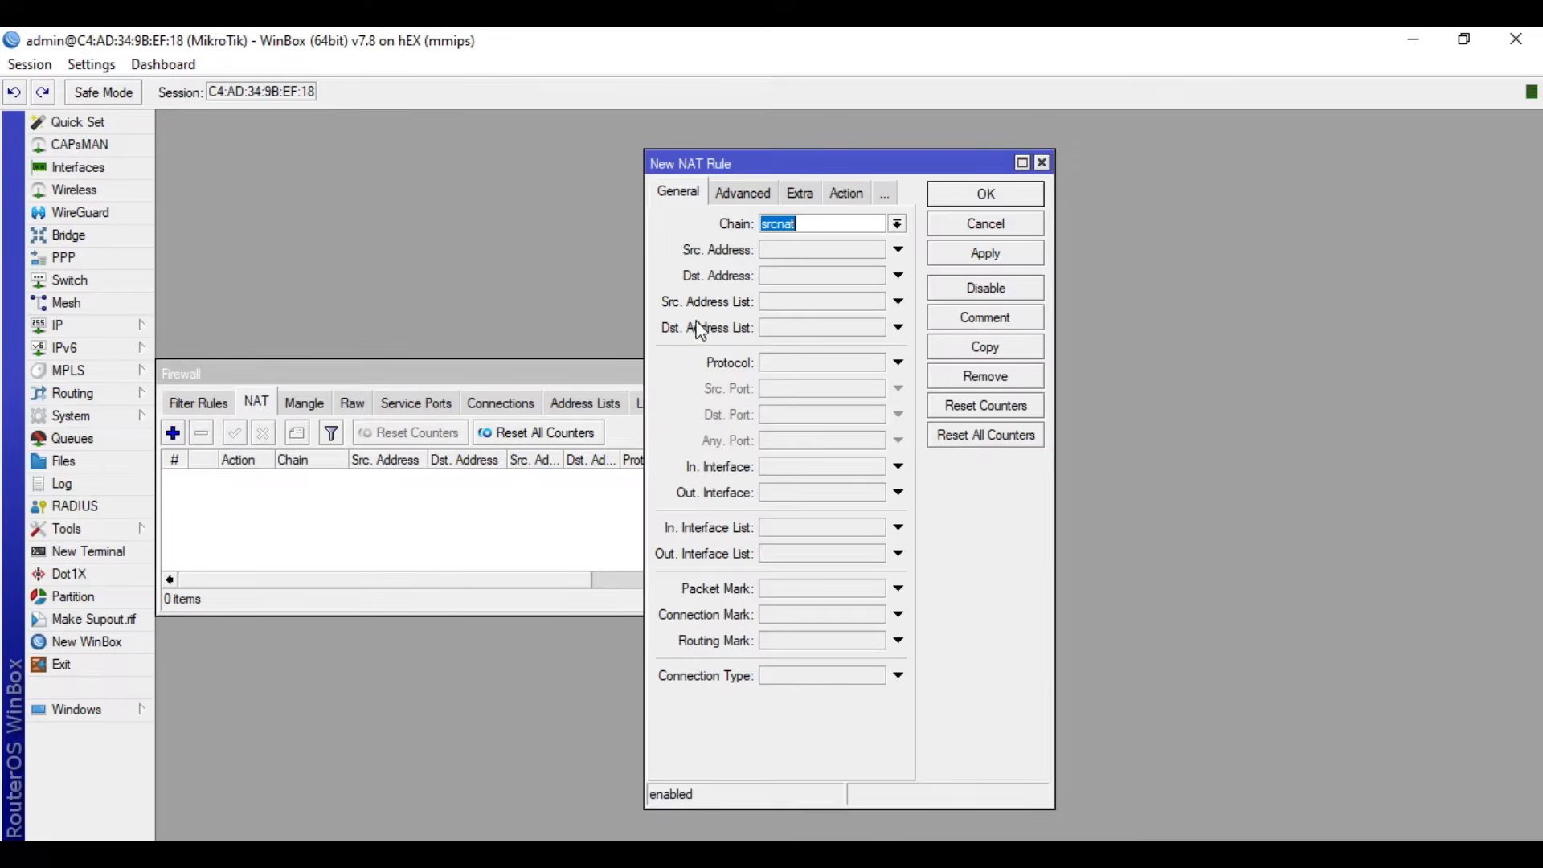
pyautogui.click(794, 502)
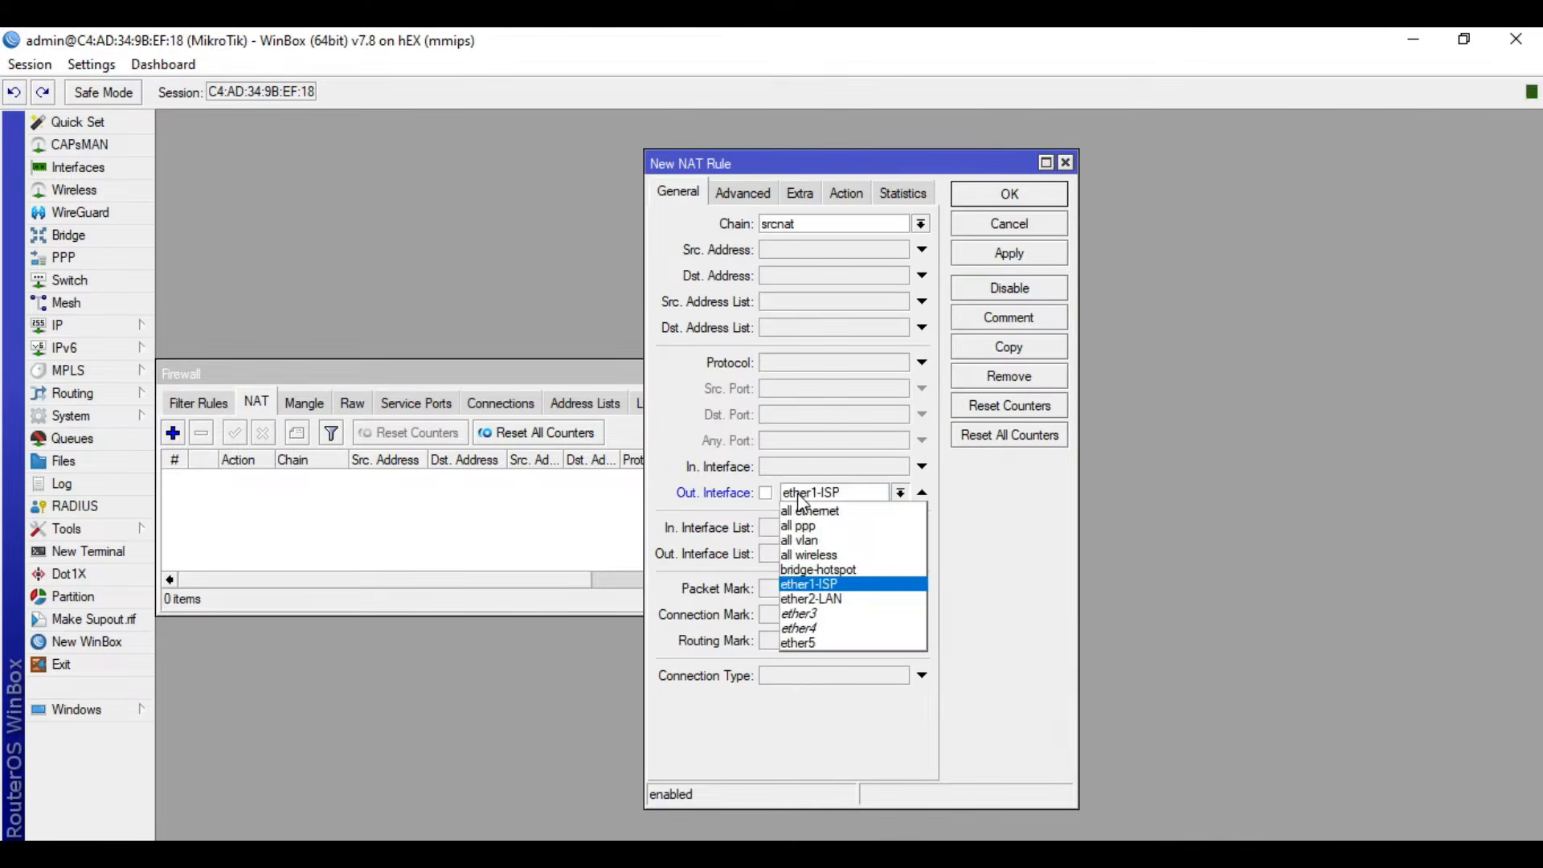
pyautogui.click(816, 580)
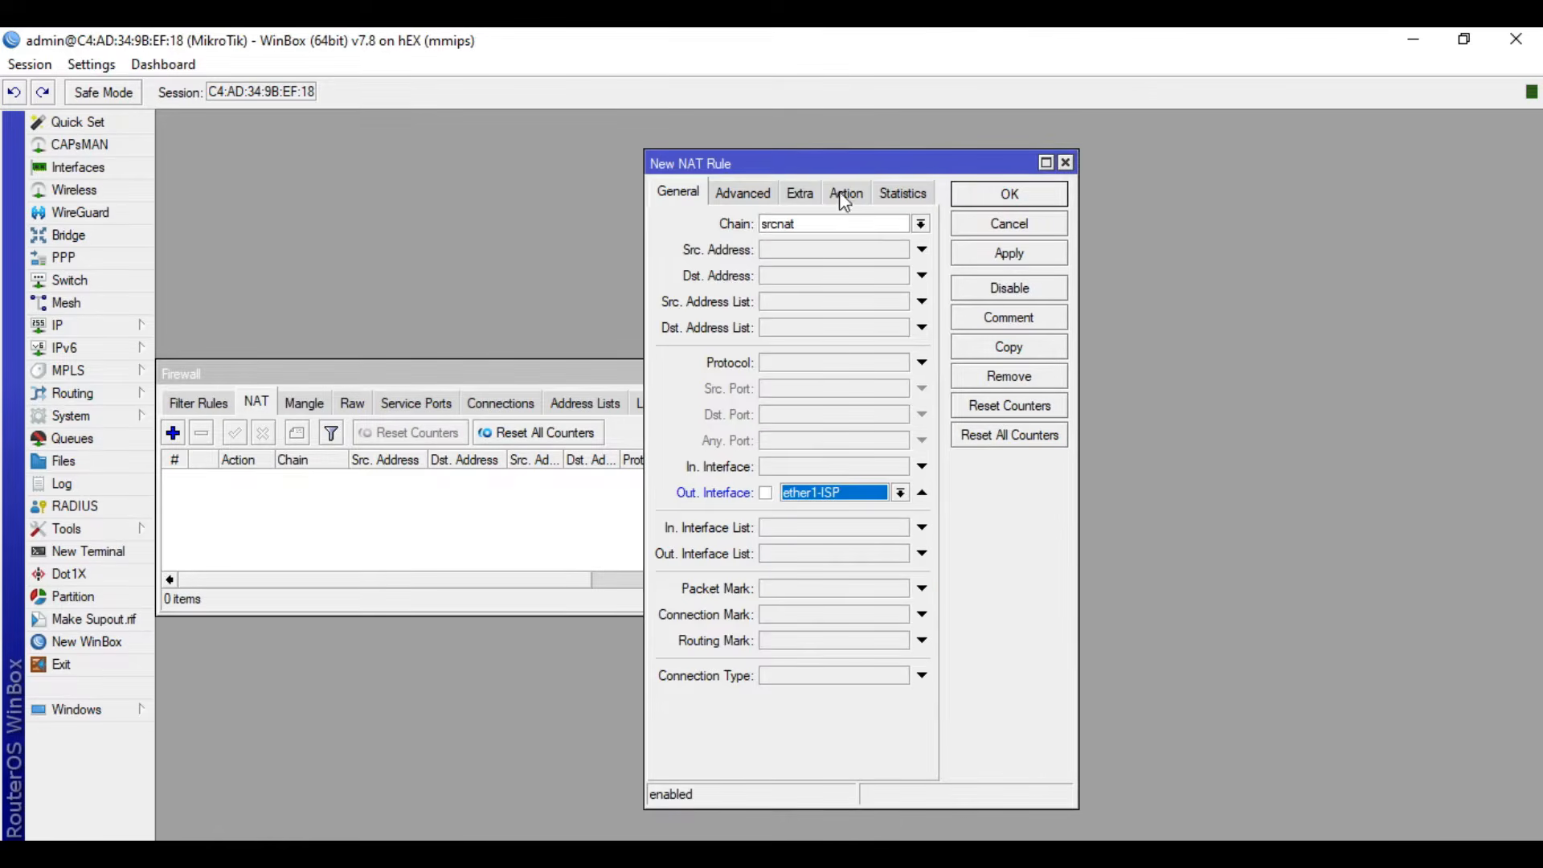
pyautogui.click(846, 193)
pyautogui.click(827, 225)
pyautogui.click(803, 330)
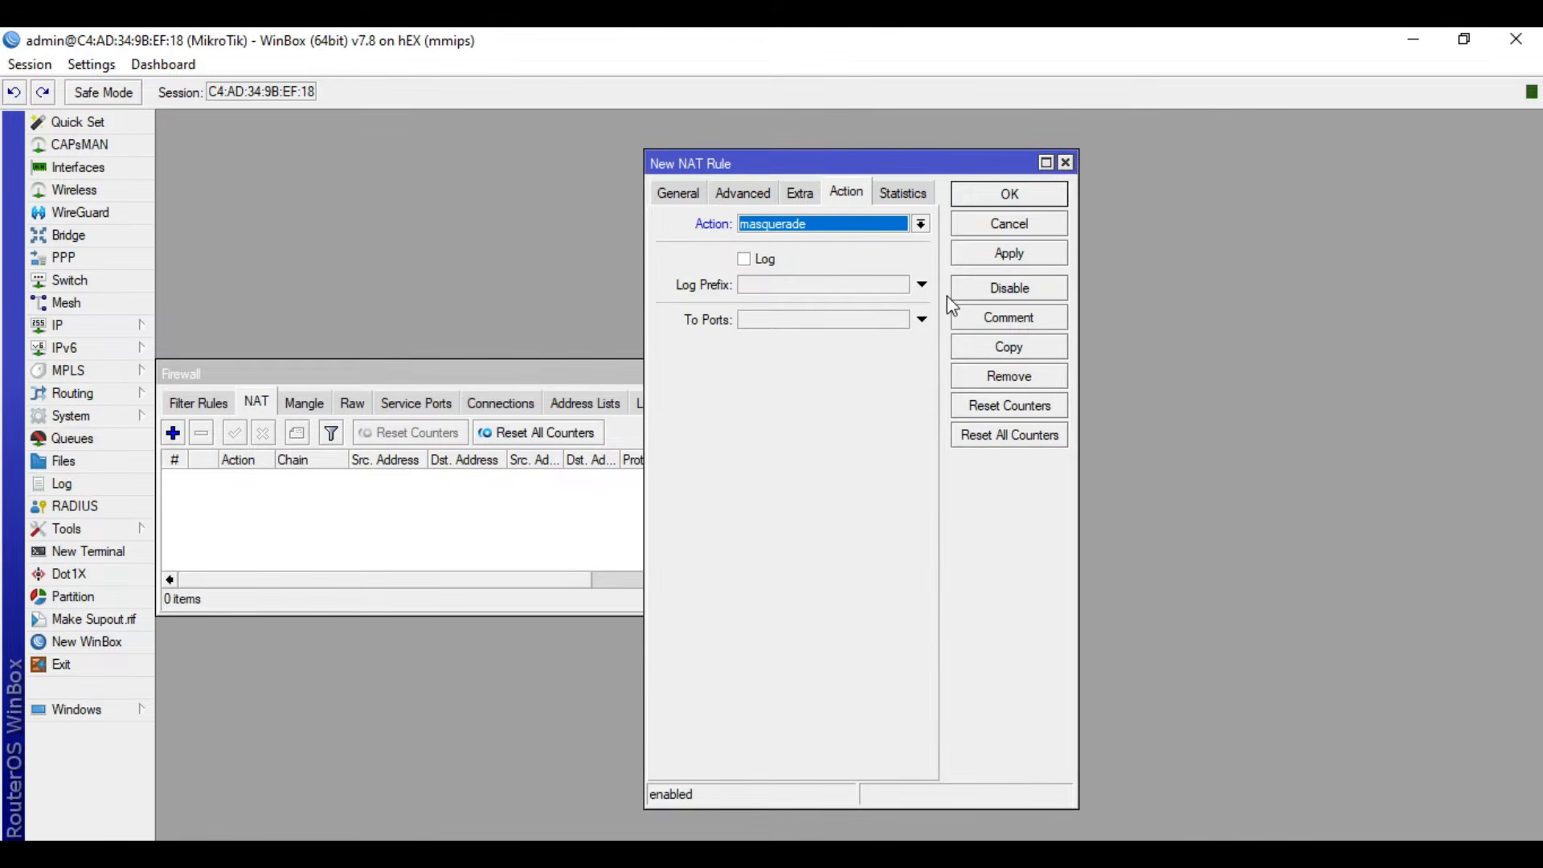
pyautogui.click(1025, 254)
pyautogui.click(1029, 194)
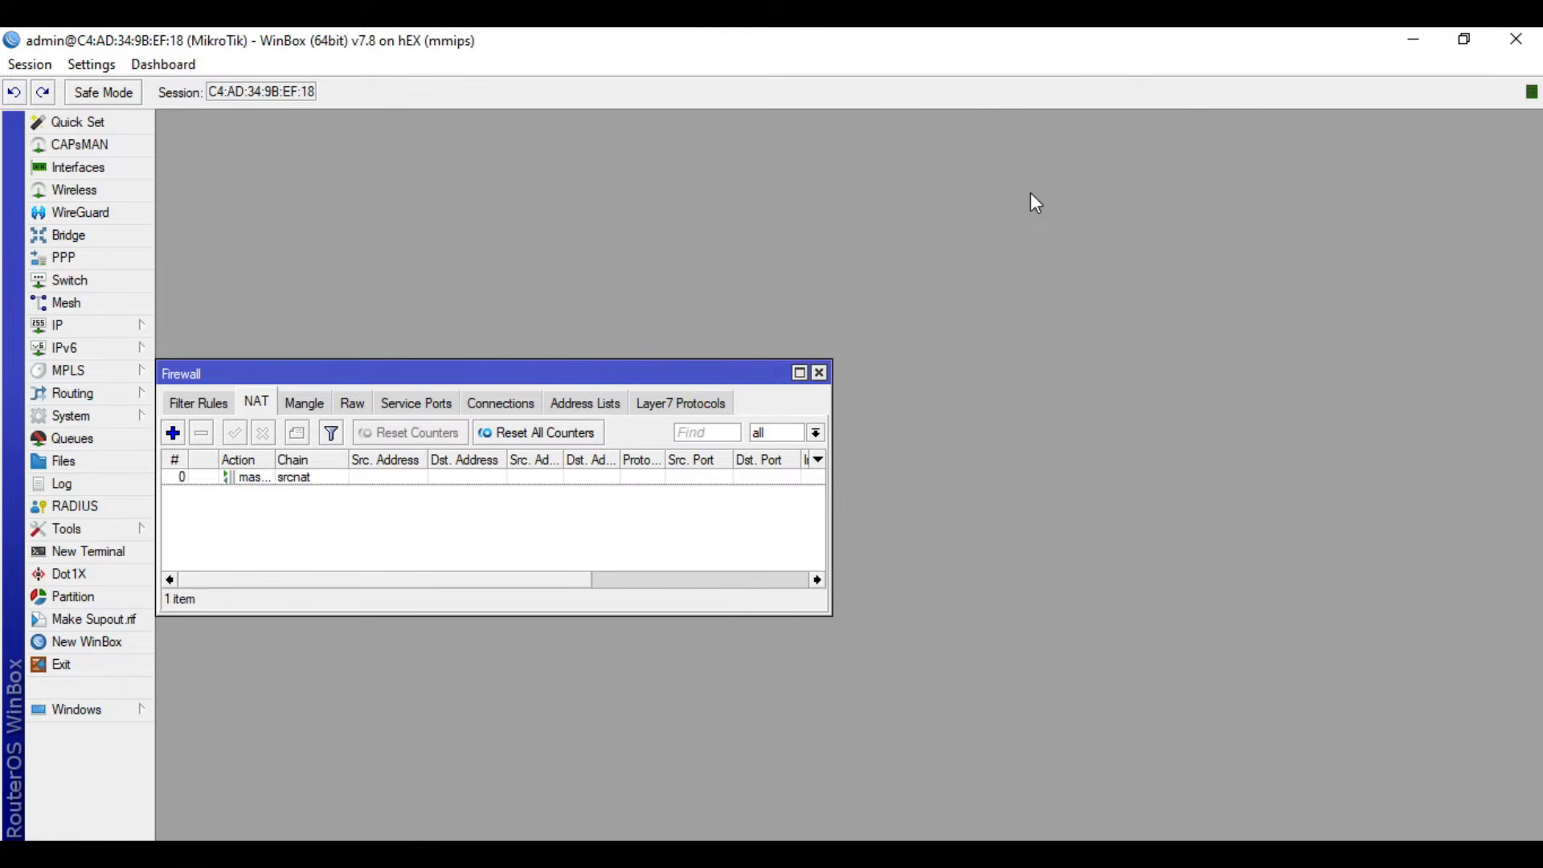
pyautogui.click(820, 373)
# - Assign the IP address 192.168.88.1/24 to the ether2-LAN interface and close the address list
pyautogui.click(113, 329)
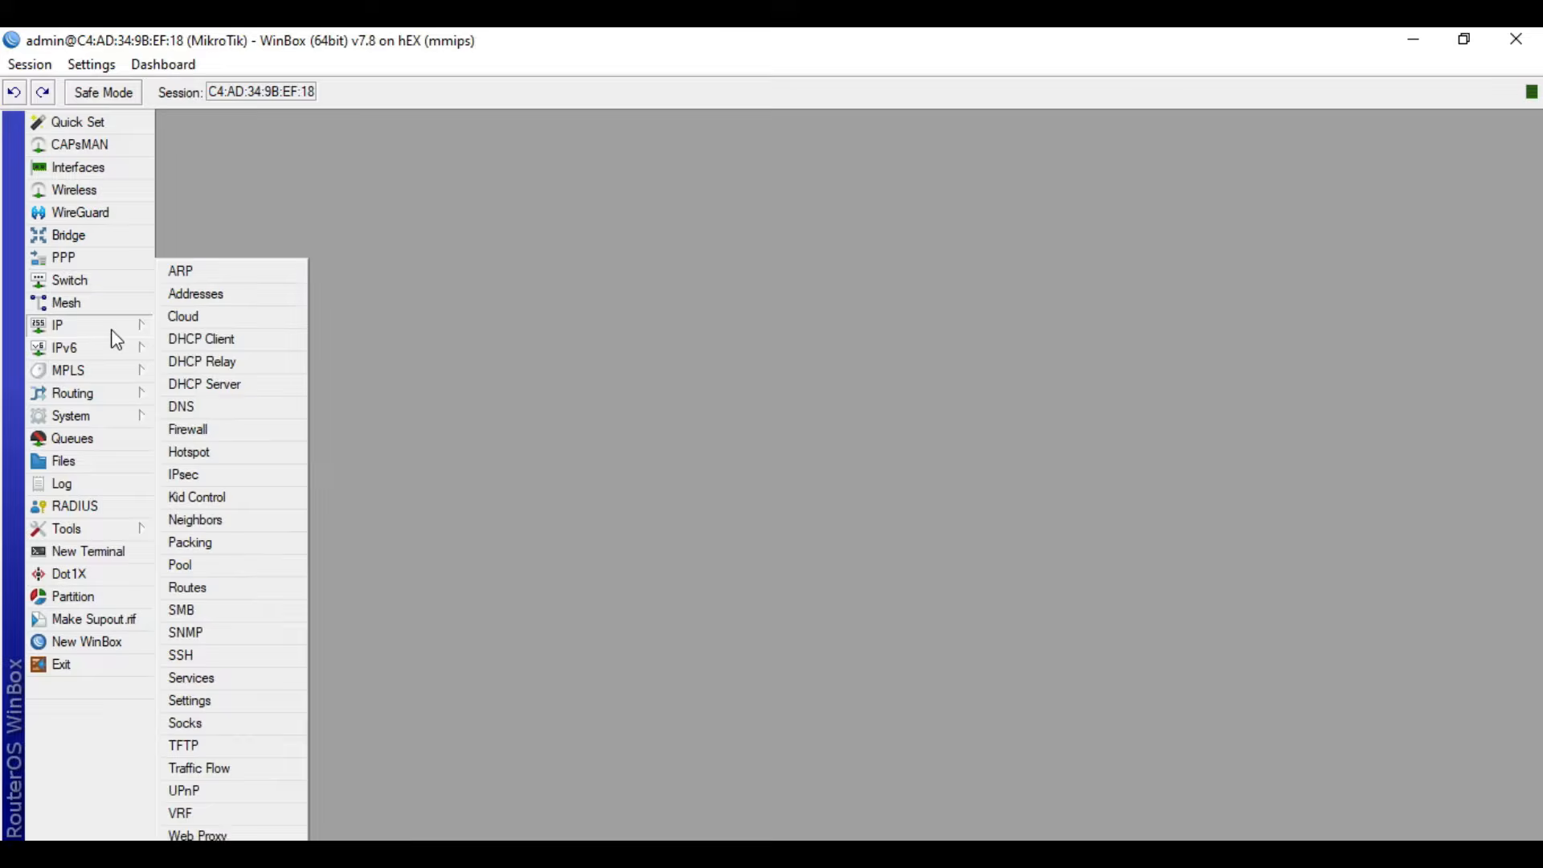
pyautogui.click(243, 299)
pyautogui.click(676, 325)
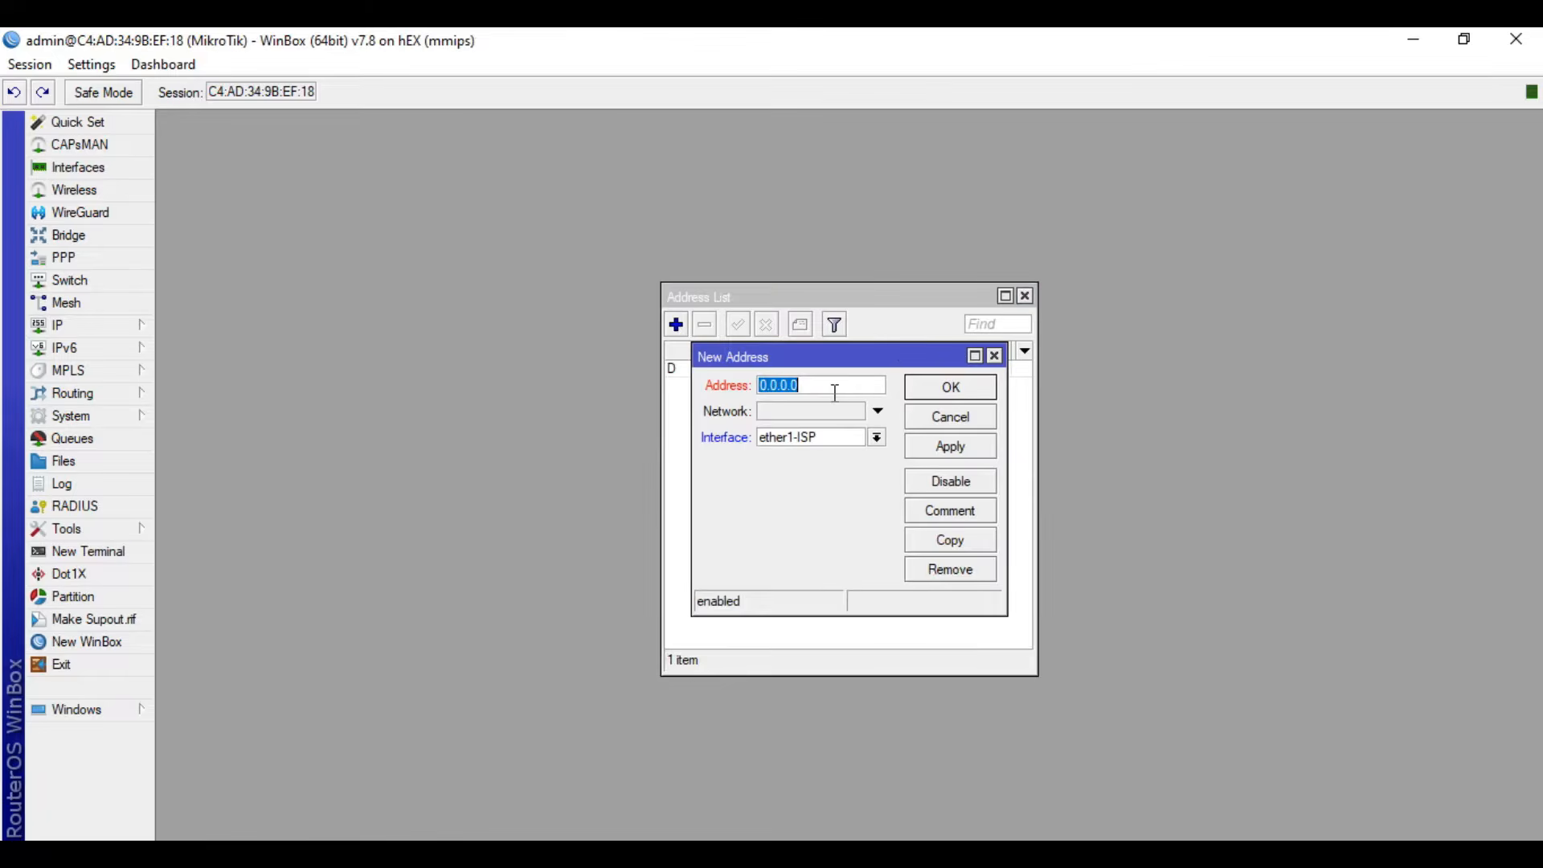
pyautogui.write('192.168.88.1/24')
pyautogui.click(846, 442)
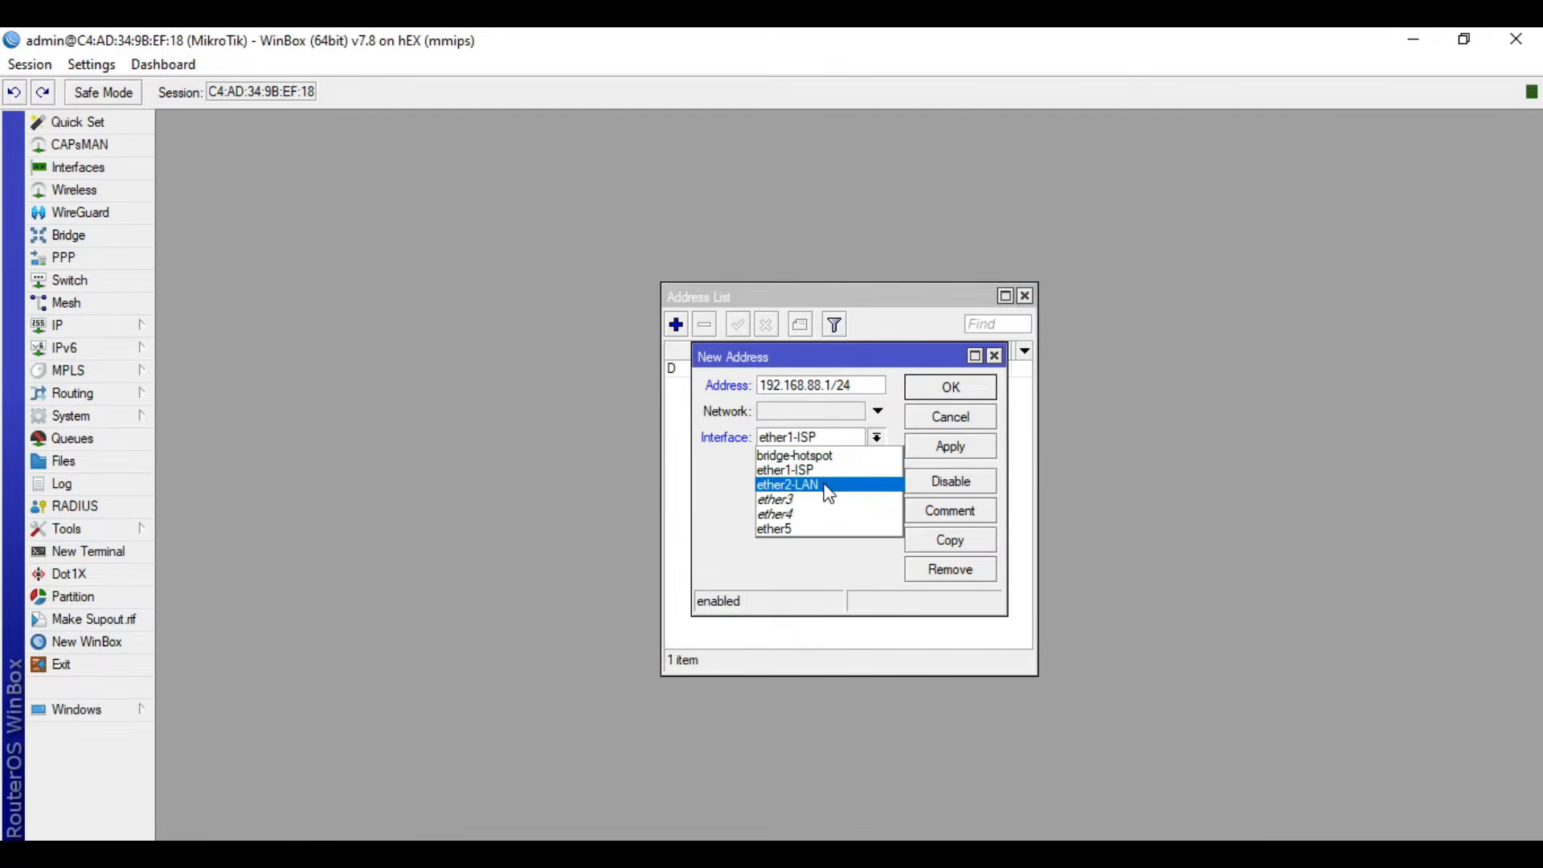
pyautogui.click(830, 487)
pyautogui.click(938, 448)
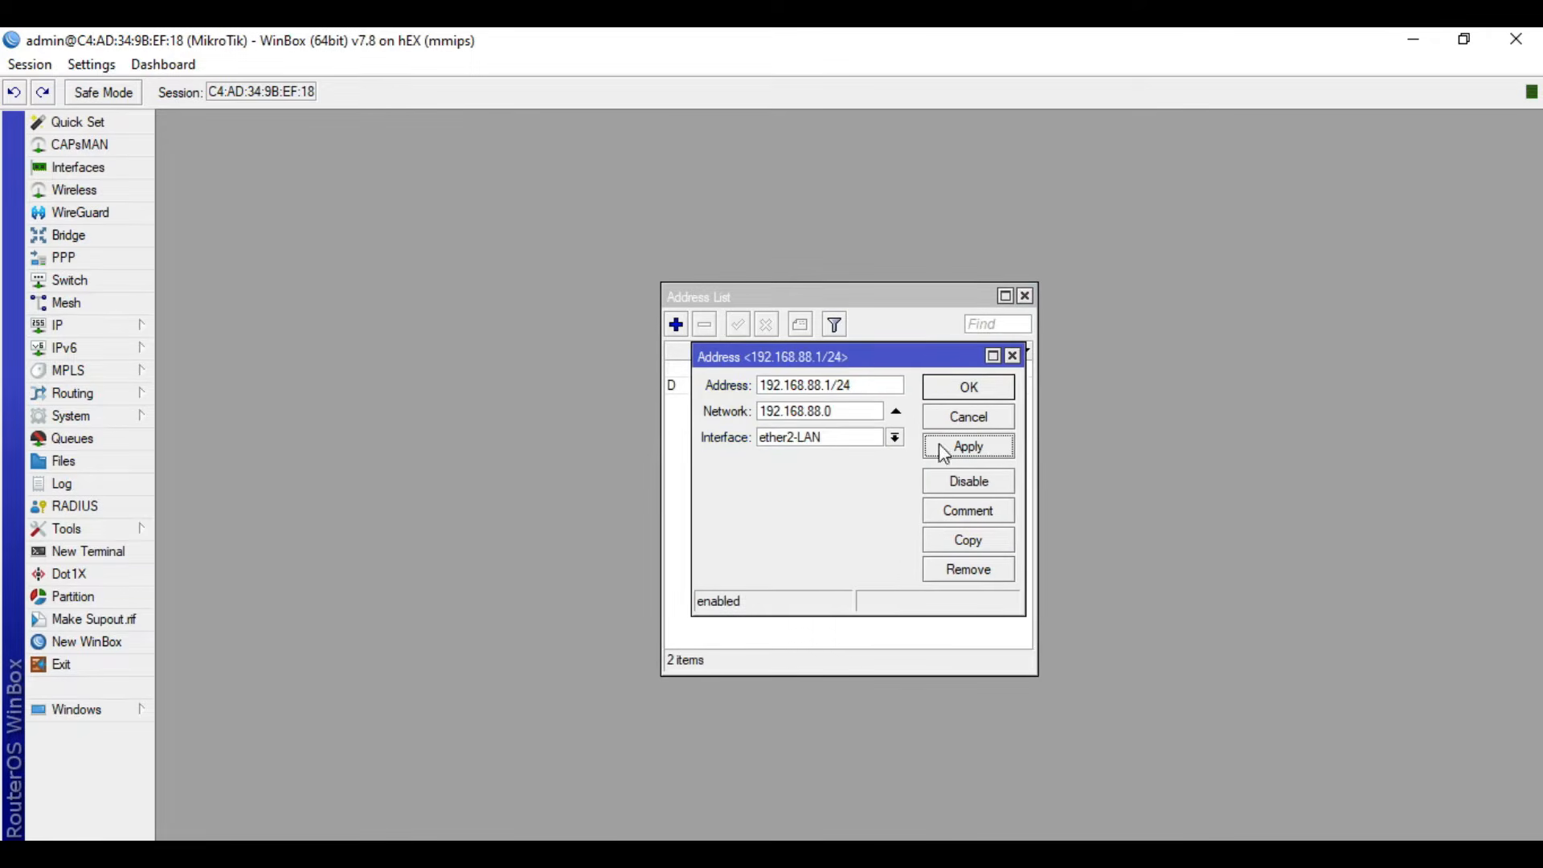
pyautogui.click(969, 390)
pyautogui.click(1025, 296)
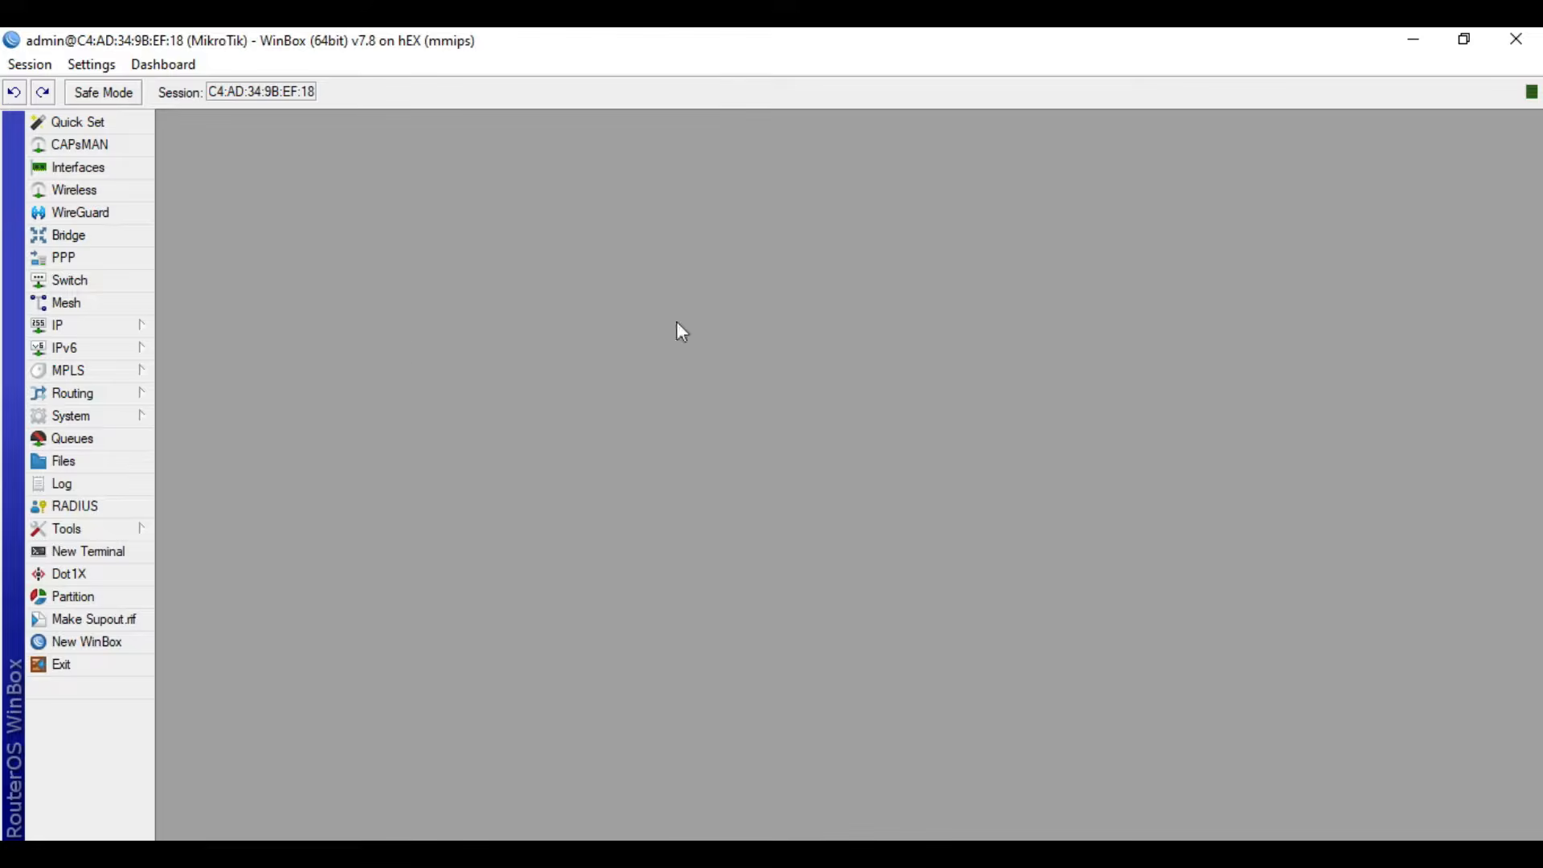
# - Set up a DHCP server on ether2-LAN with gateway 192.168.88.1, DNS server 192.168.254.254 and the remaining proposed defaults
pyautogui.click(111, 328)
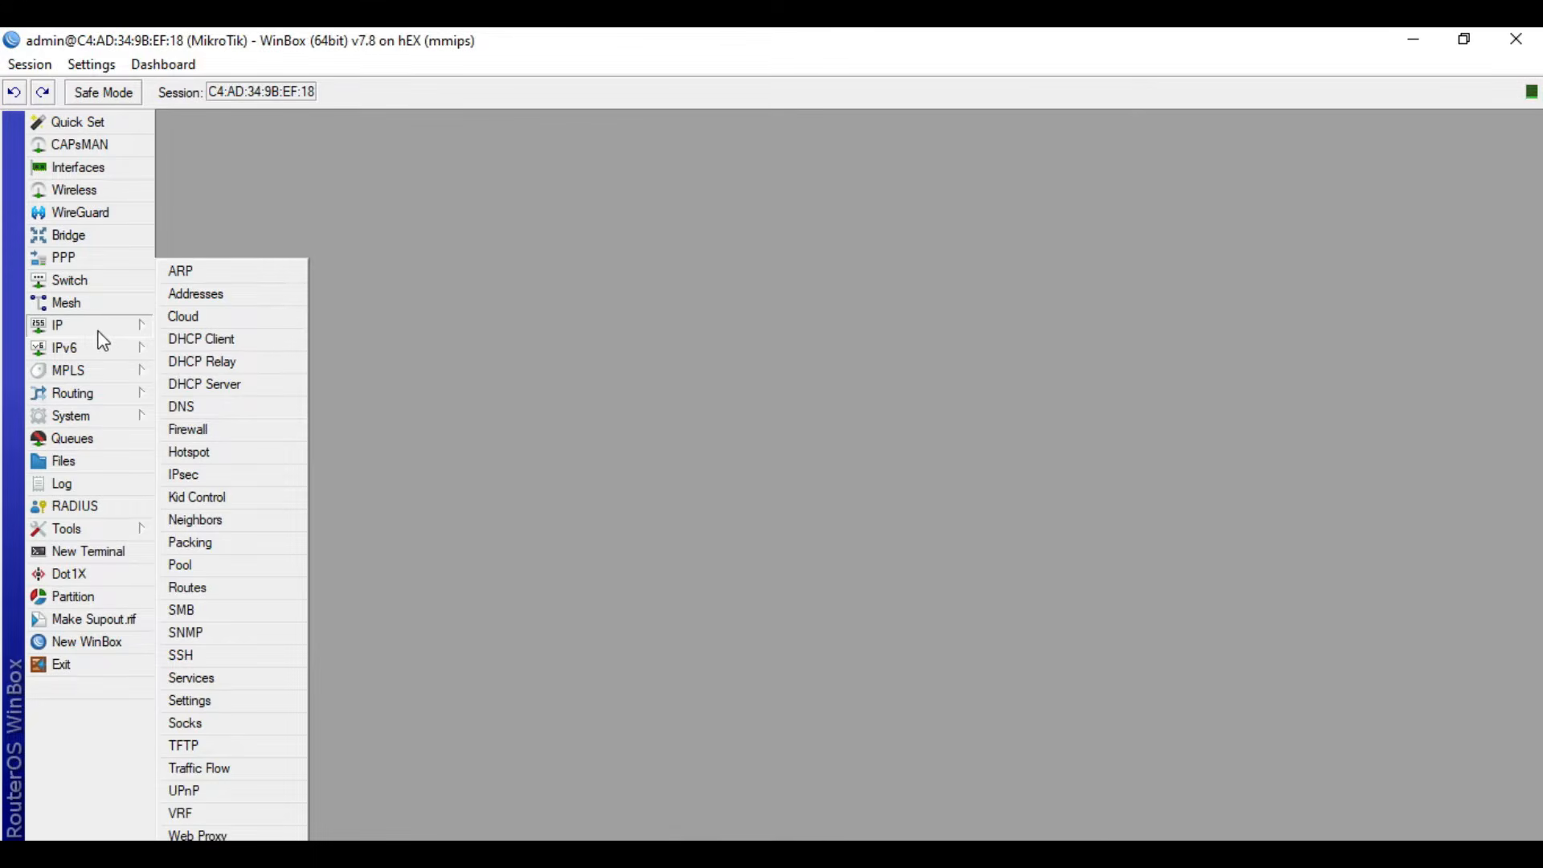
pyautogui.click(207, 385)
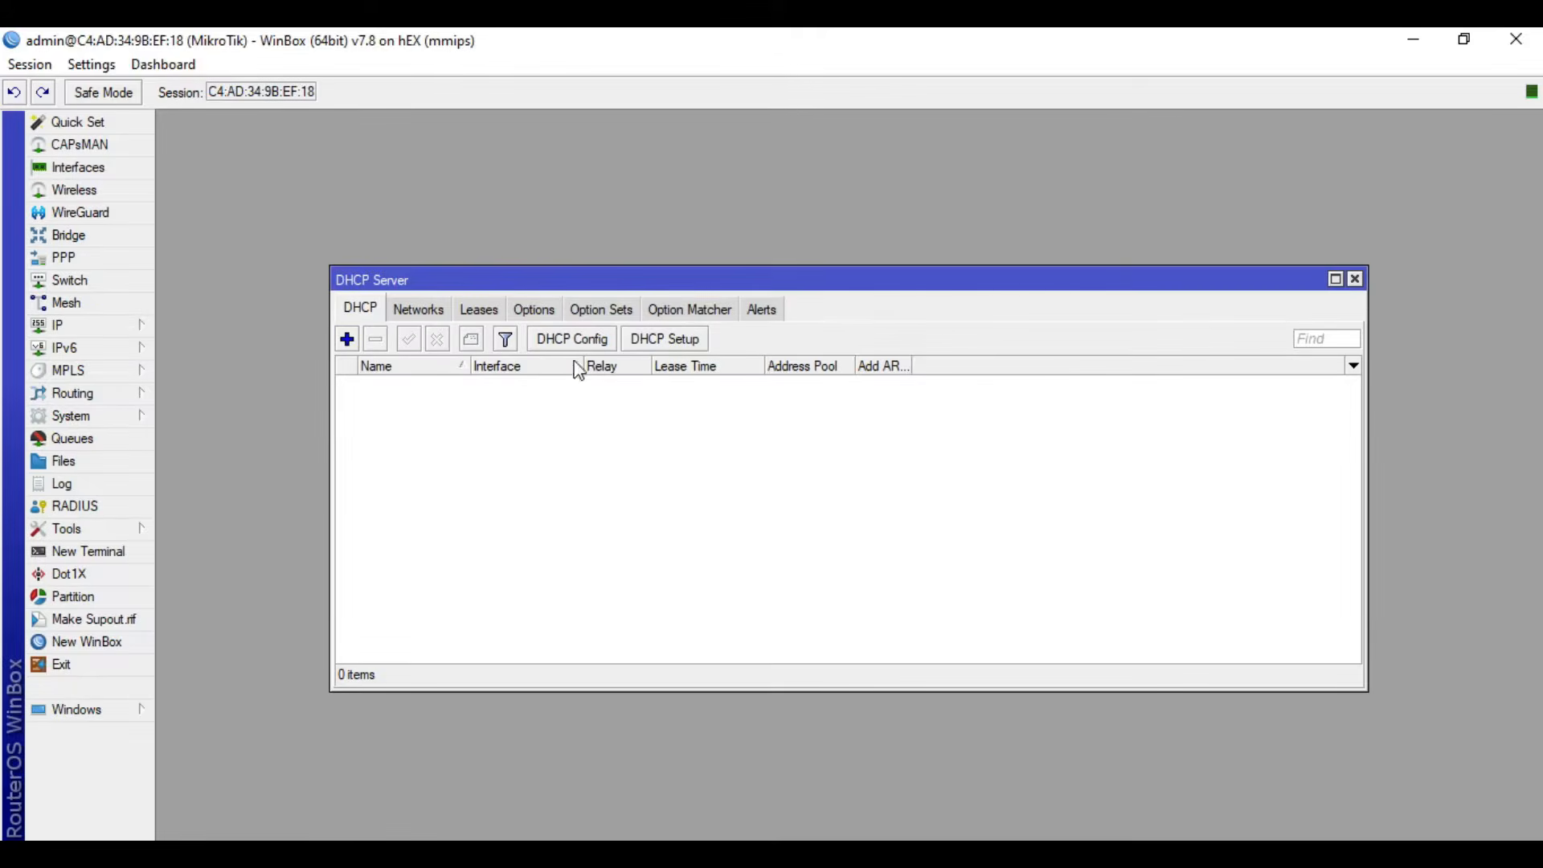
pyautogui.click(651, 342)
pyautogui.click(918, 479)
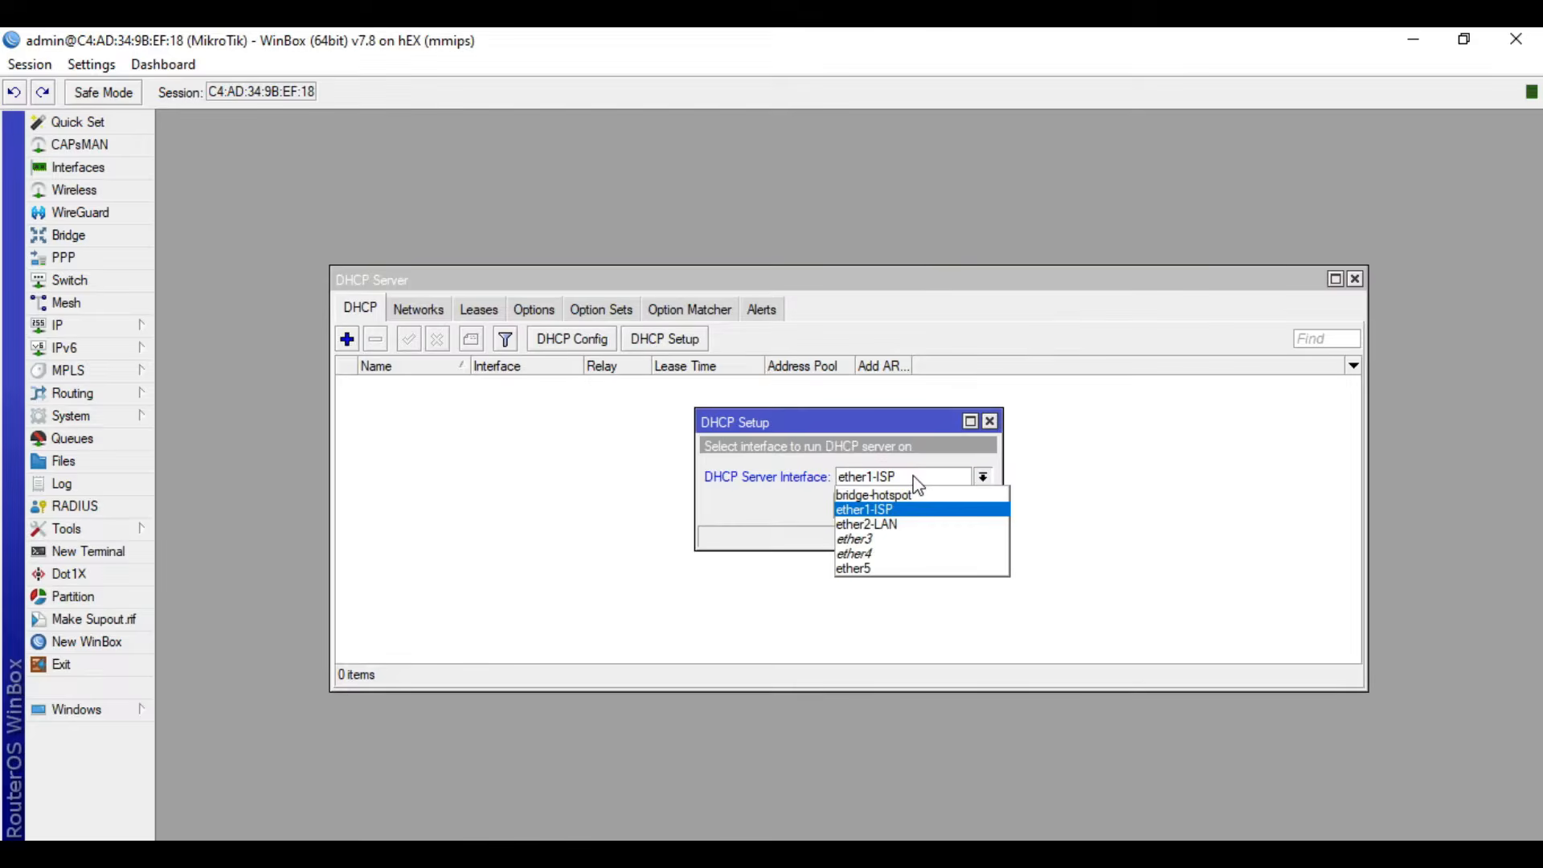
pyautogui.click(909, 525)
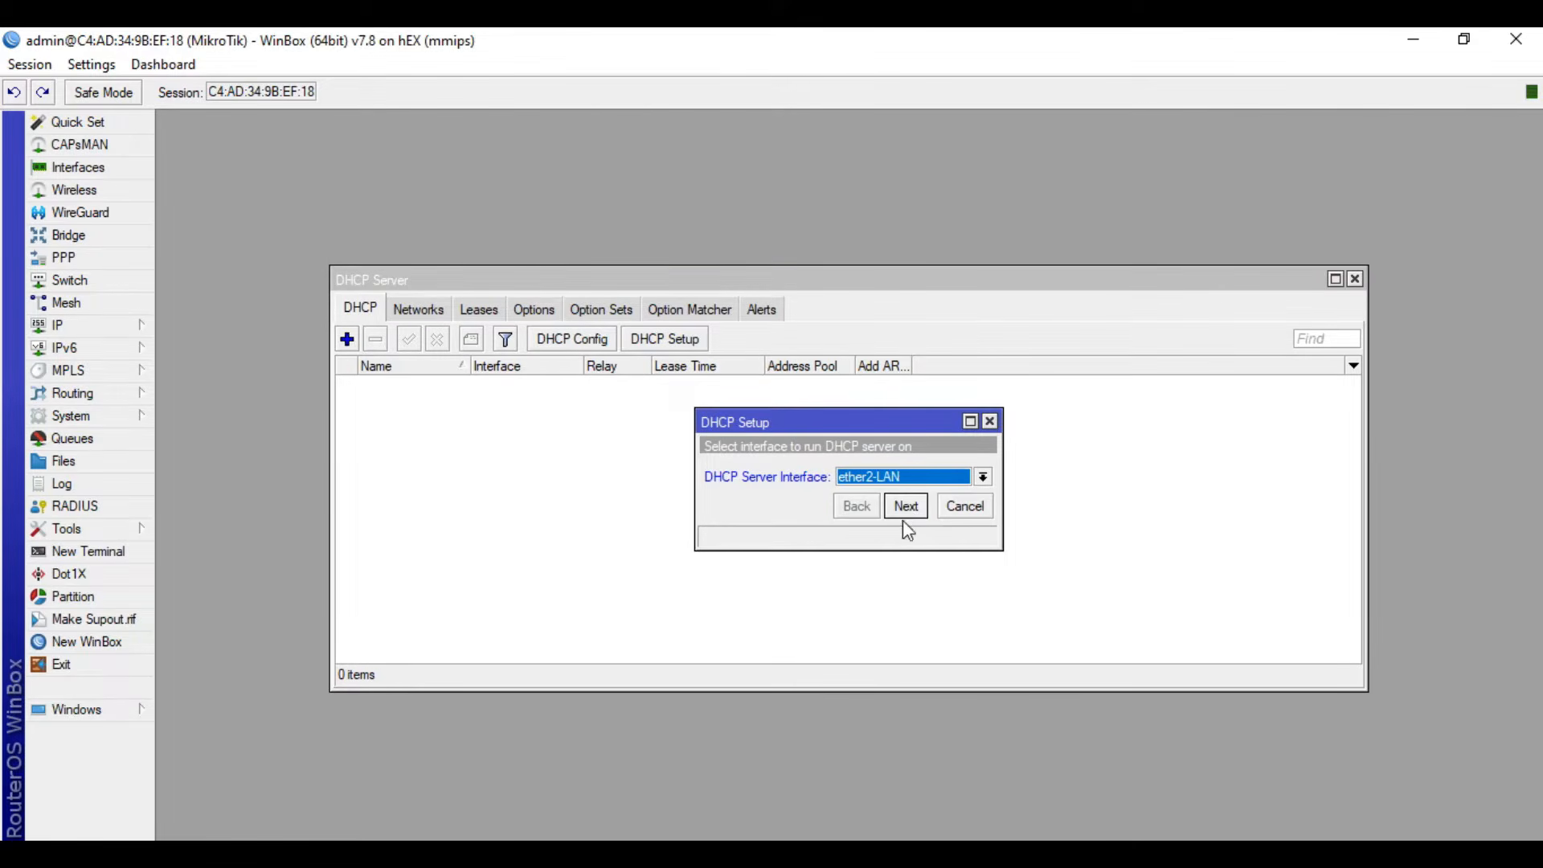
pyautogui.click(909, 512)
pyautogui.click(909, 512)
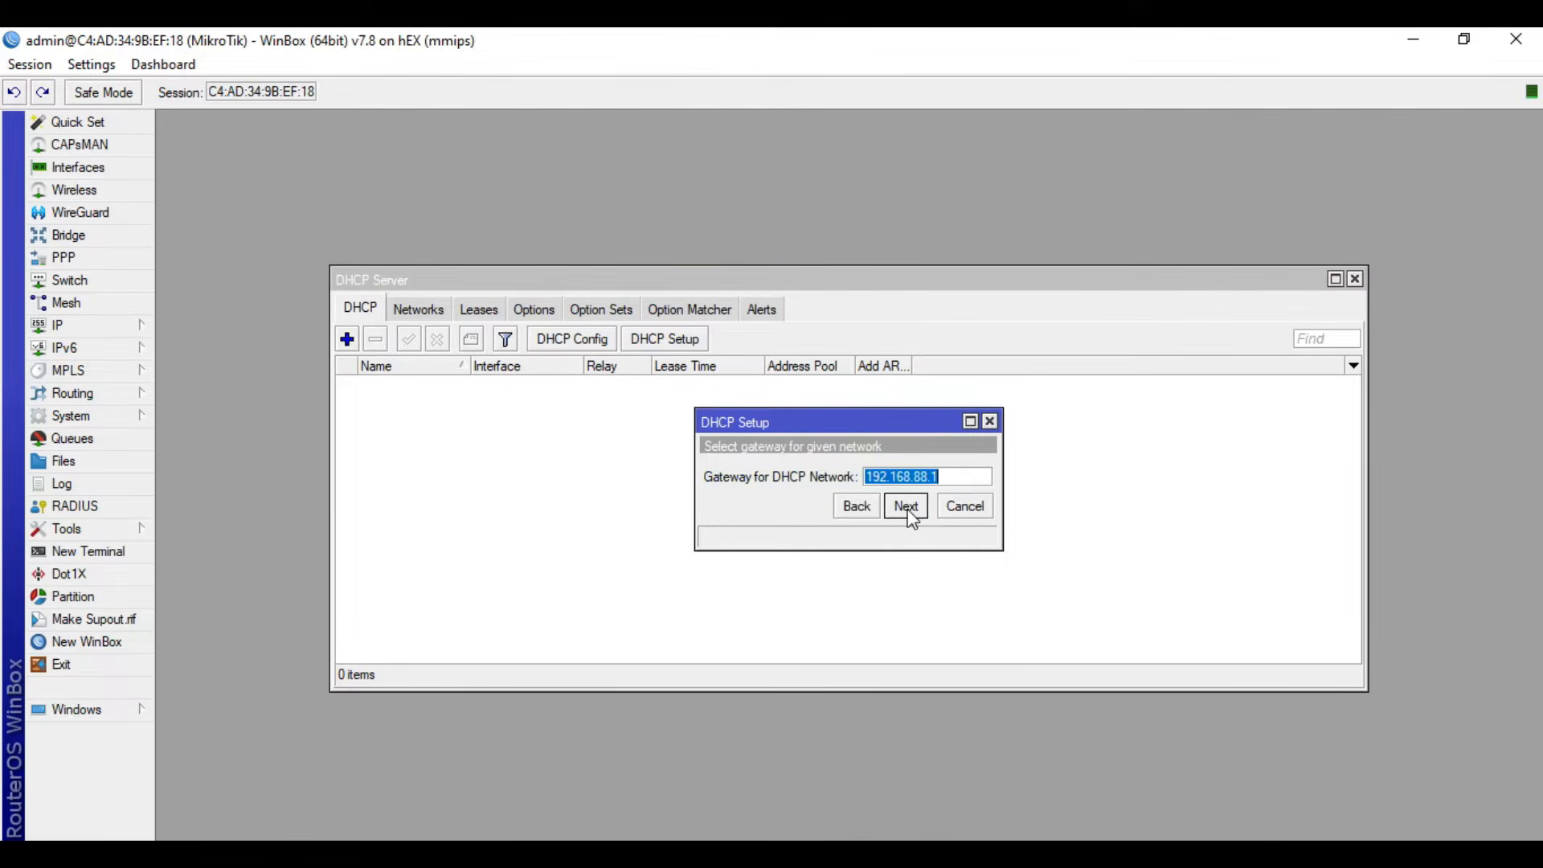
pyautogui.click(906, 508)
pyautogui.click(906, 507)
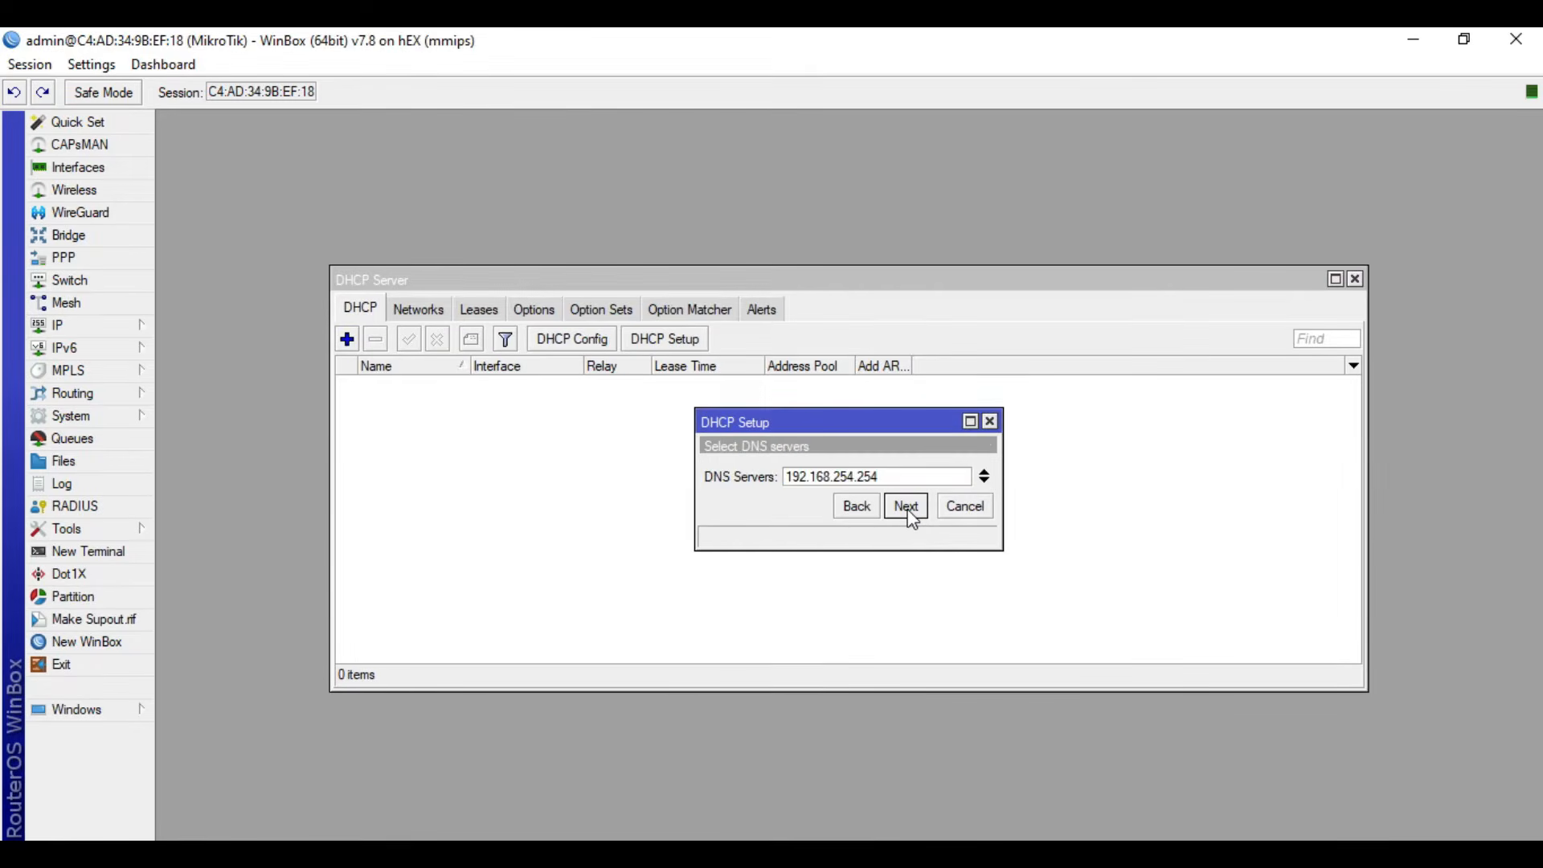
pyautogui.click(907, 507)
pyautogui.click(907, 507)
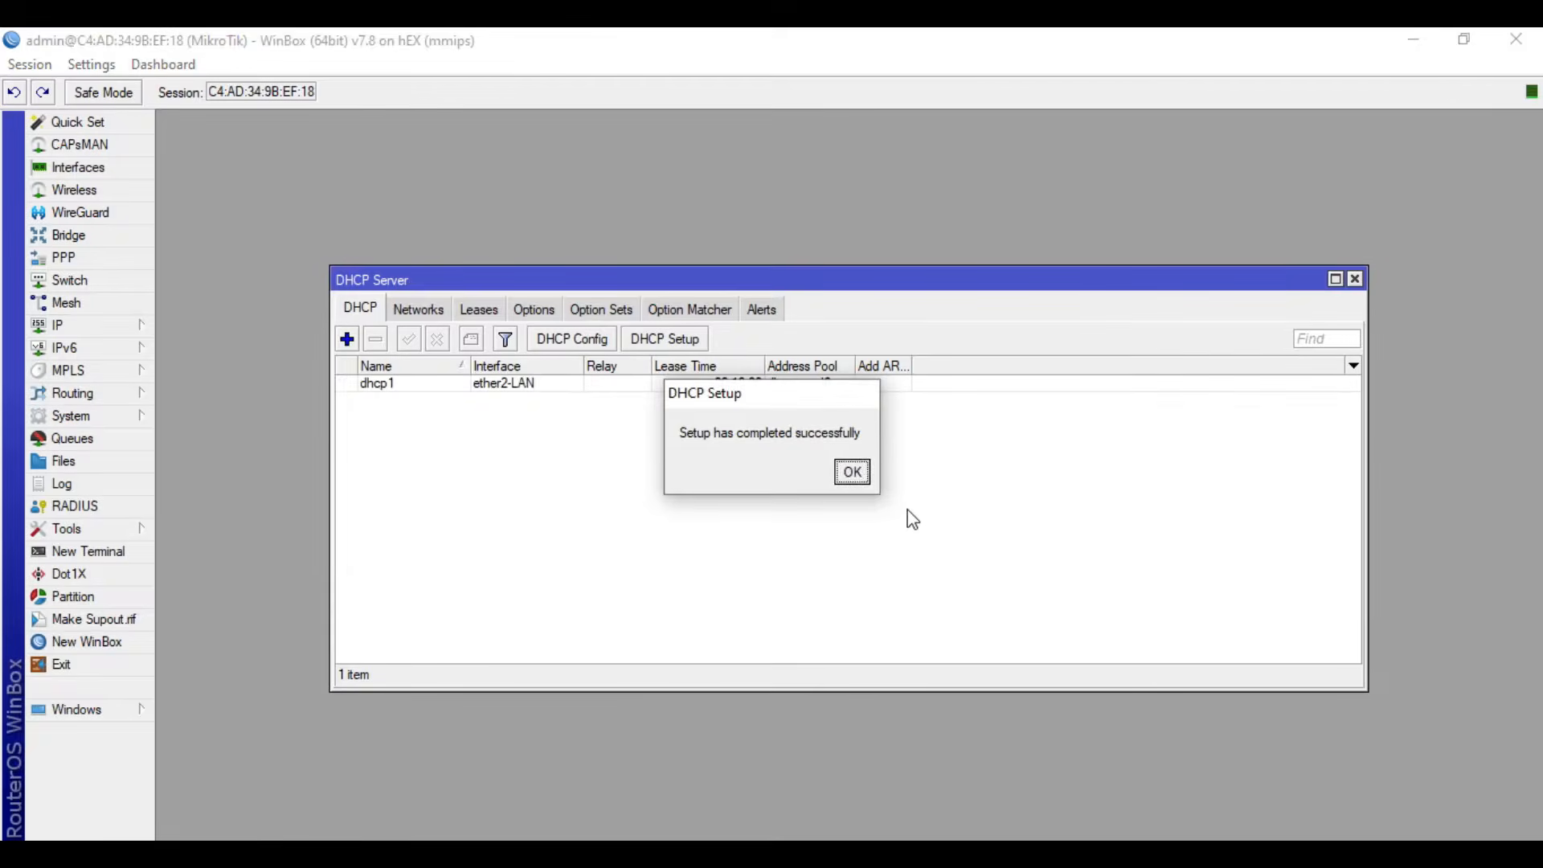
pyautogui.click(852, 474)
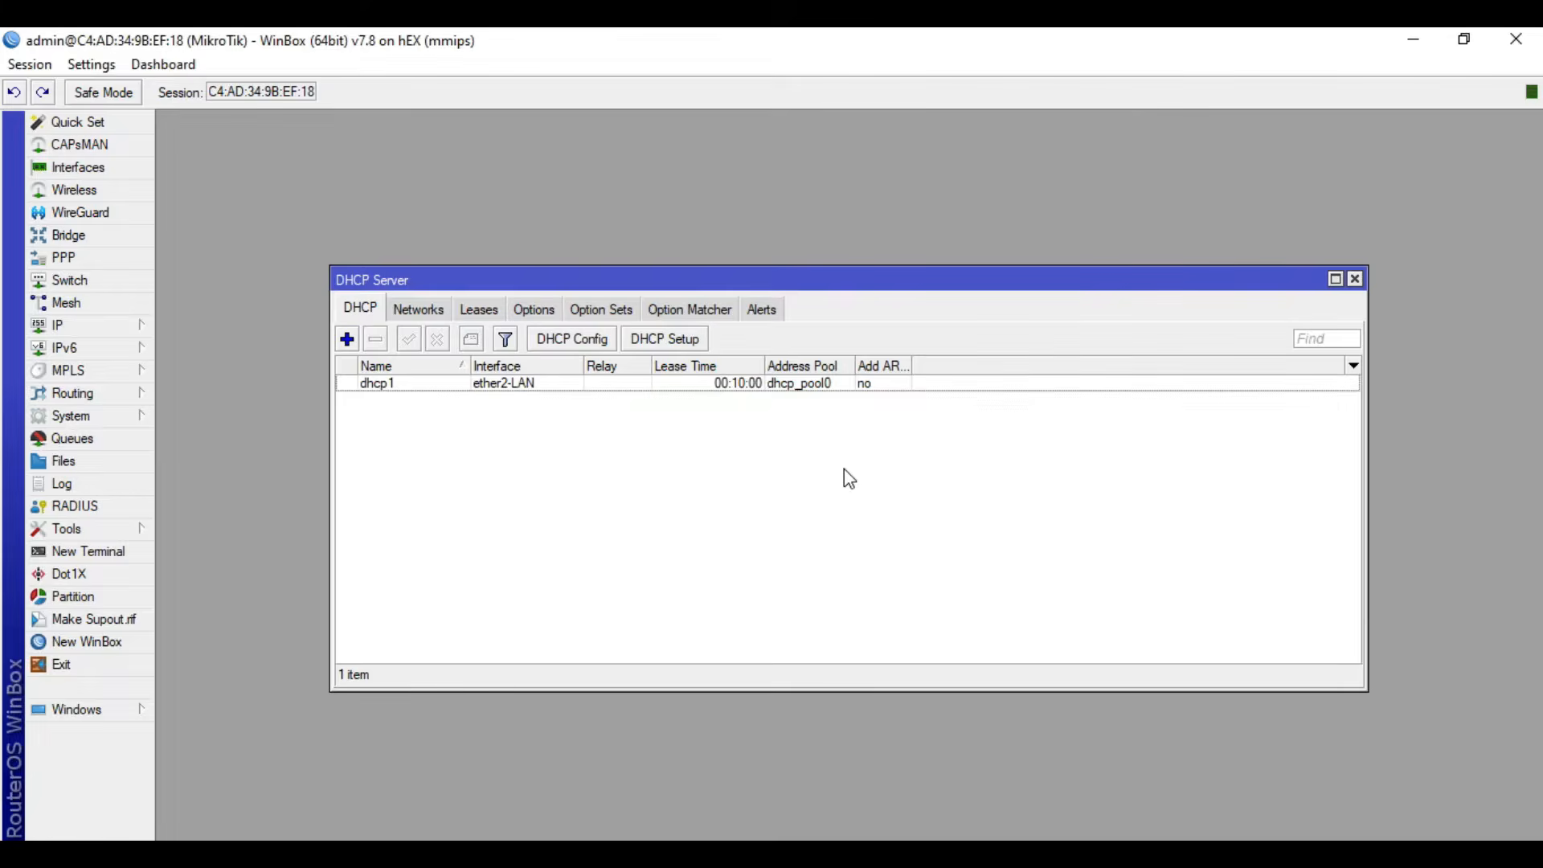
# - Log in to a new terminal as admin, ping google.com to test internet access, and close the terminal and DHCP server windows
pyautogui.click(112, 560)
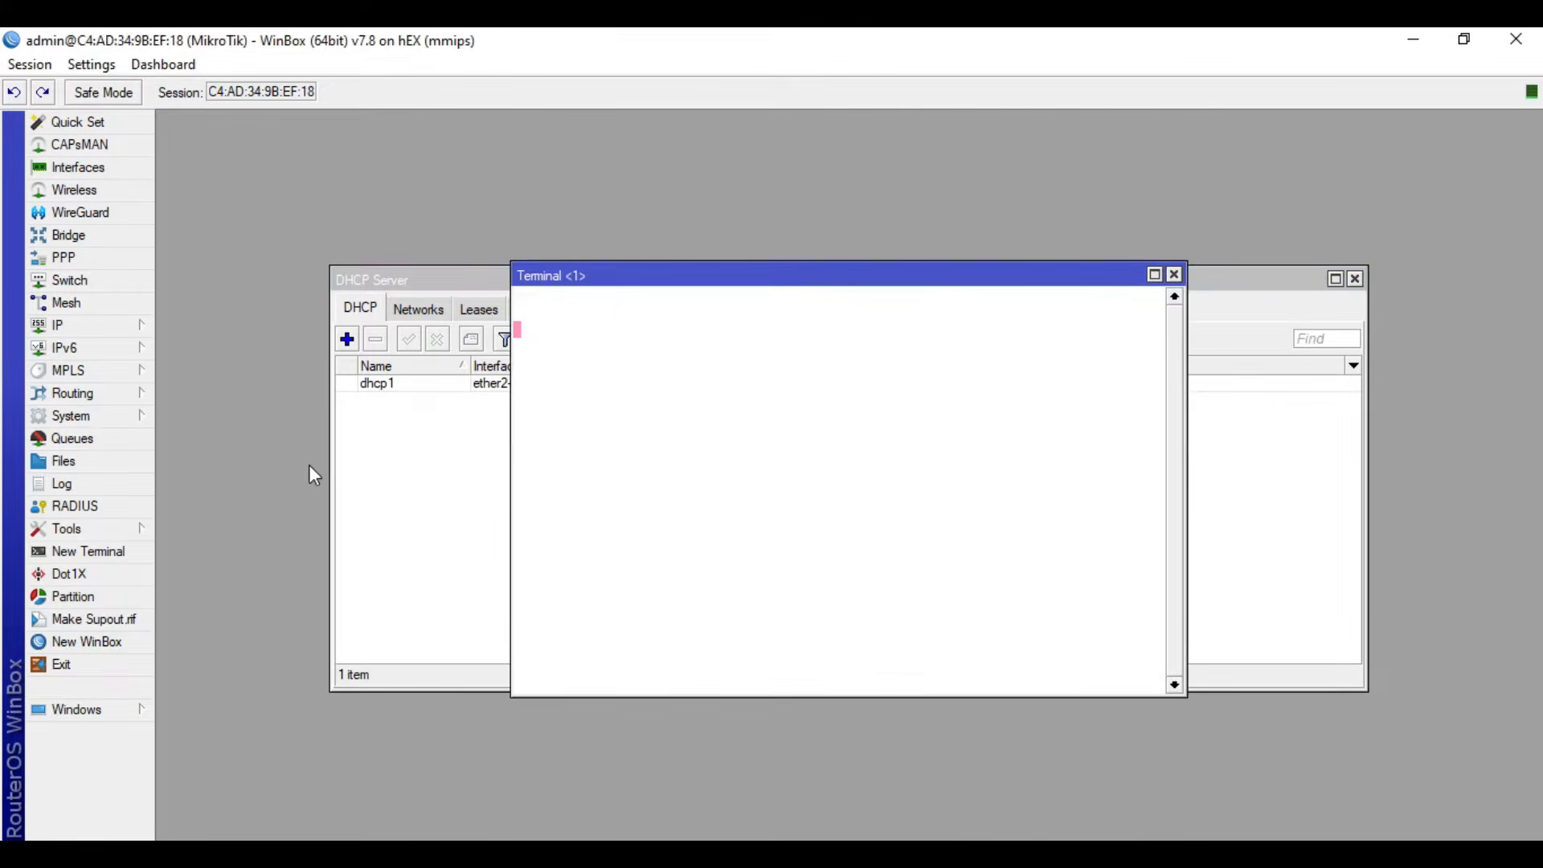
pyautogui.write('admin')
pyautogui.press('Return')
pyautogui.press('Return')
pyautogui.write('ping google.com')
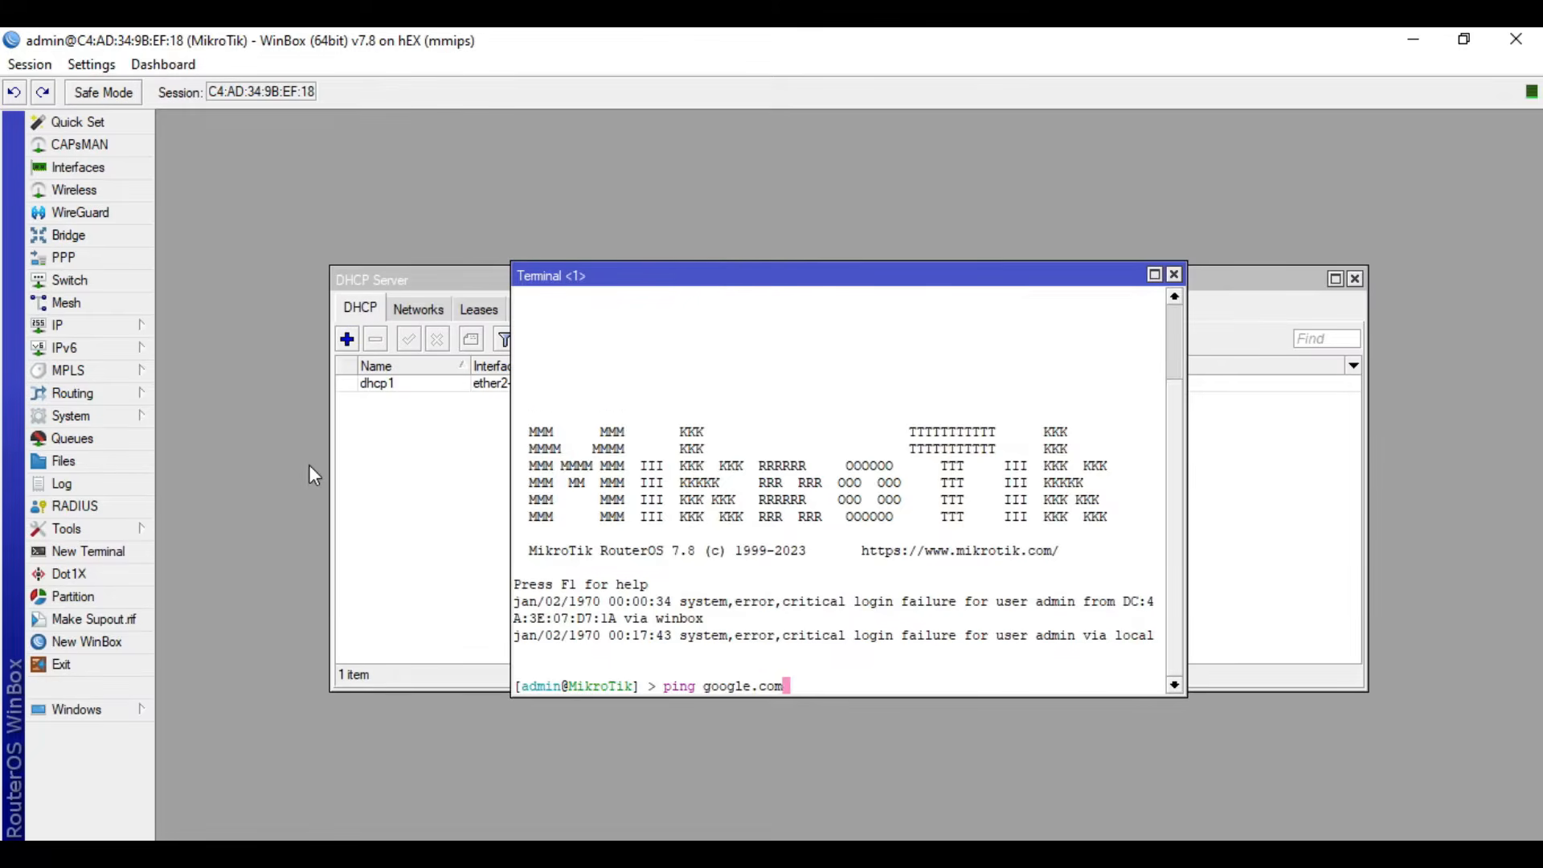
pyautogui.press('Return')
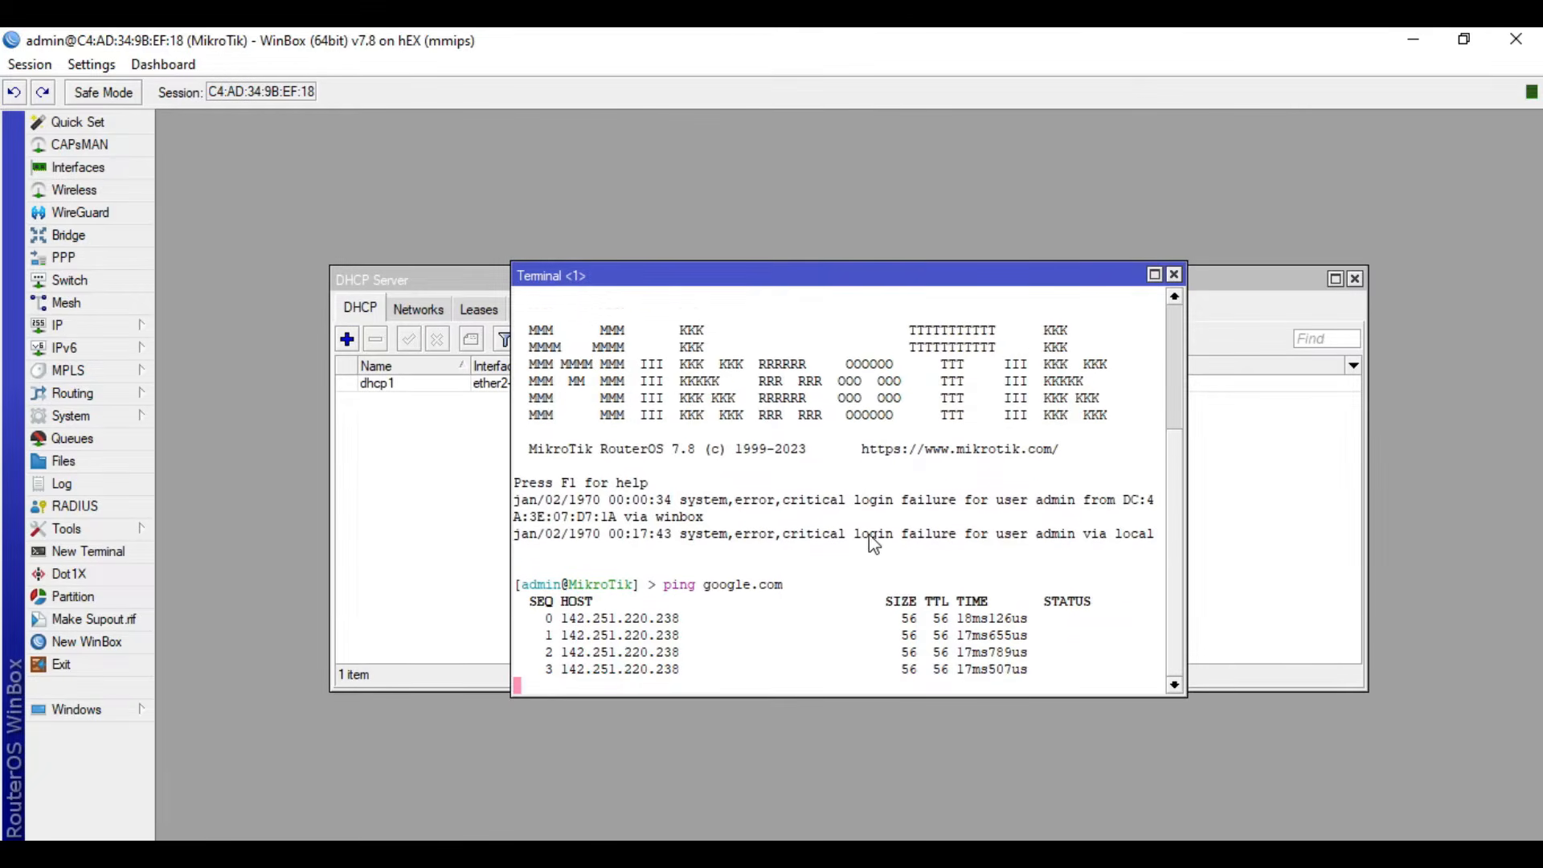
pyautogui.hotkey('ctrl', 'c')
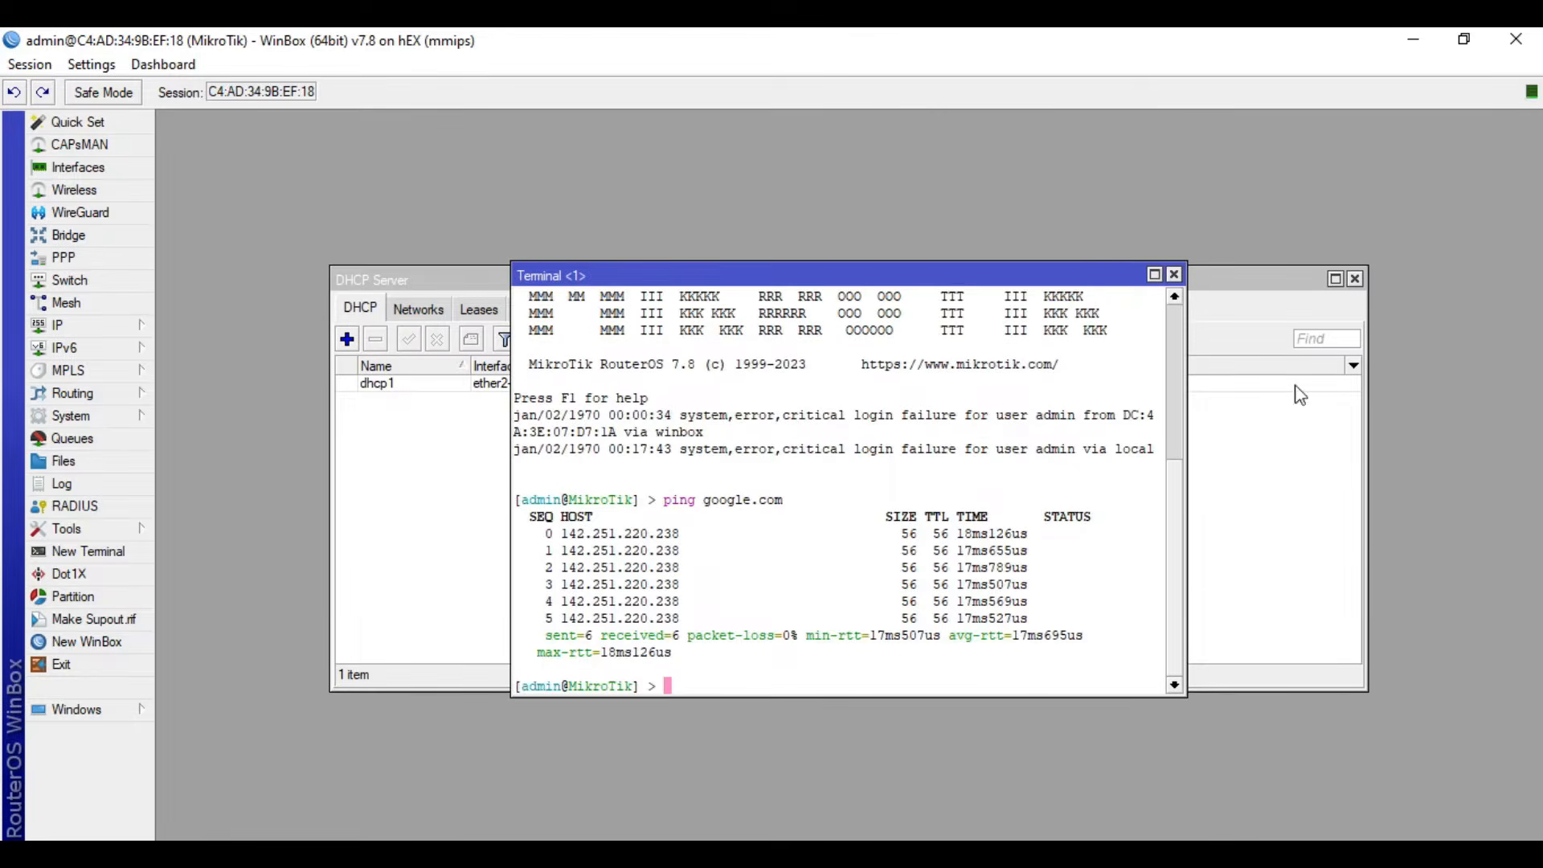
pyautogui.click(1174, 274)
pyautogui.click(1355, 279)
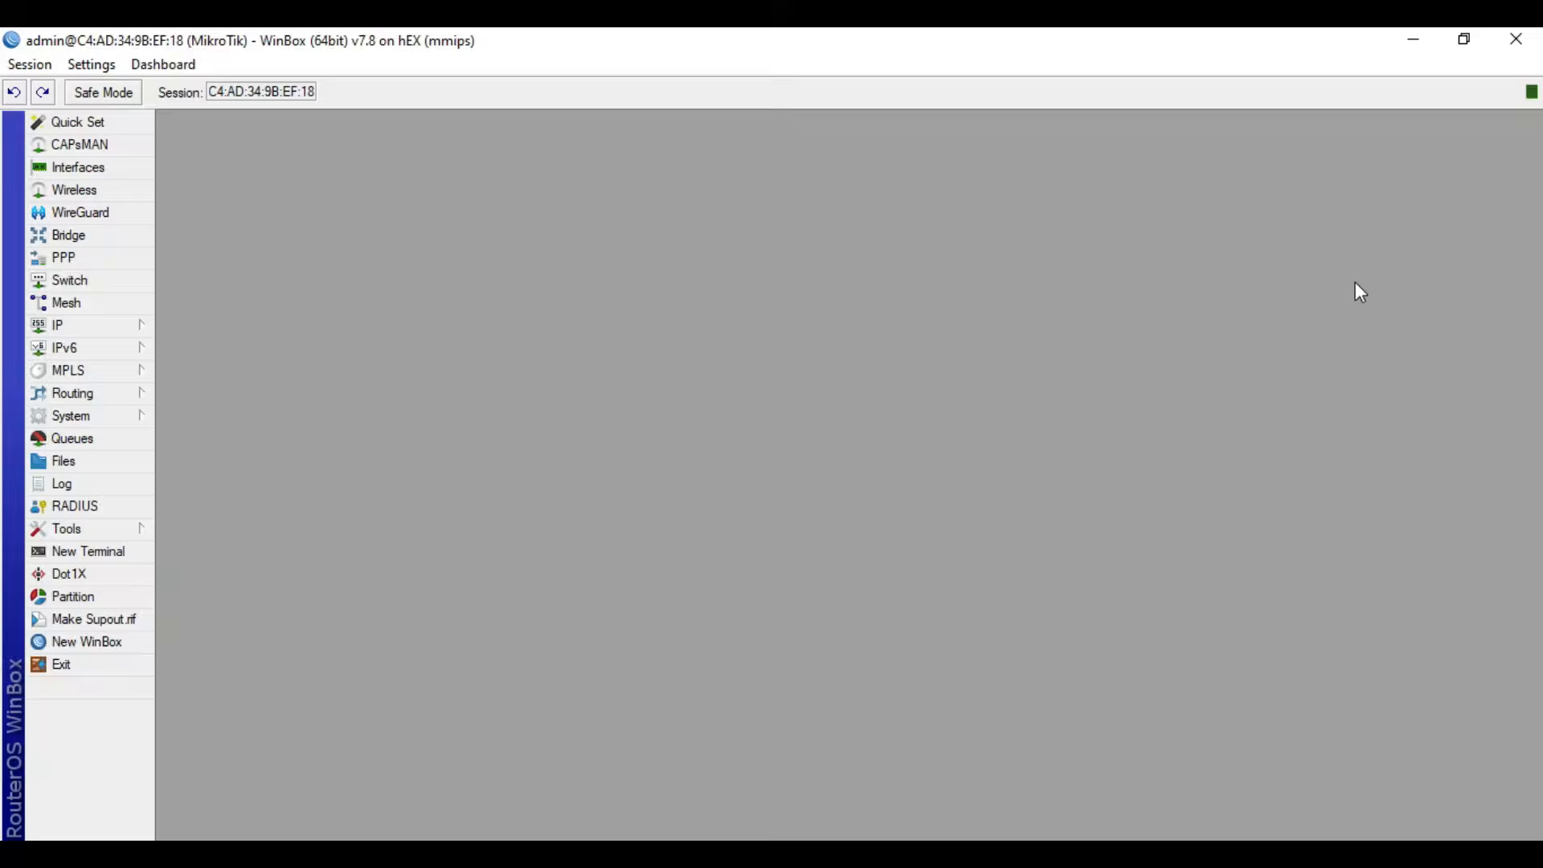
# - Start Hotspot Setup from the hotspot servers list and choose bridge-hotspot as the HotSpot interface
pyautogui.click(124, 325)
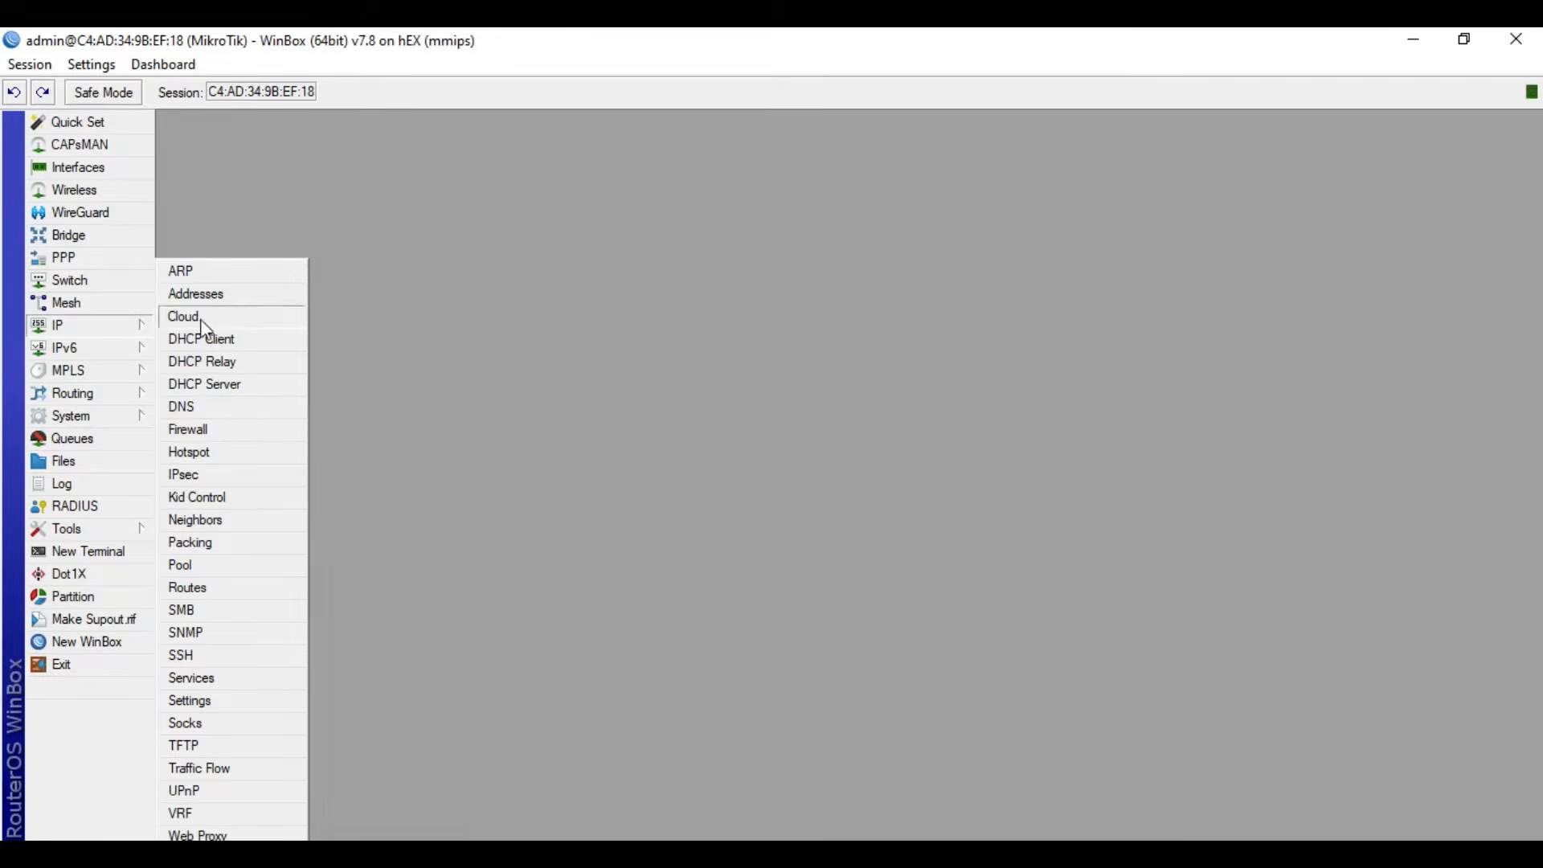
pyautogui.click(218, 452)
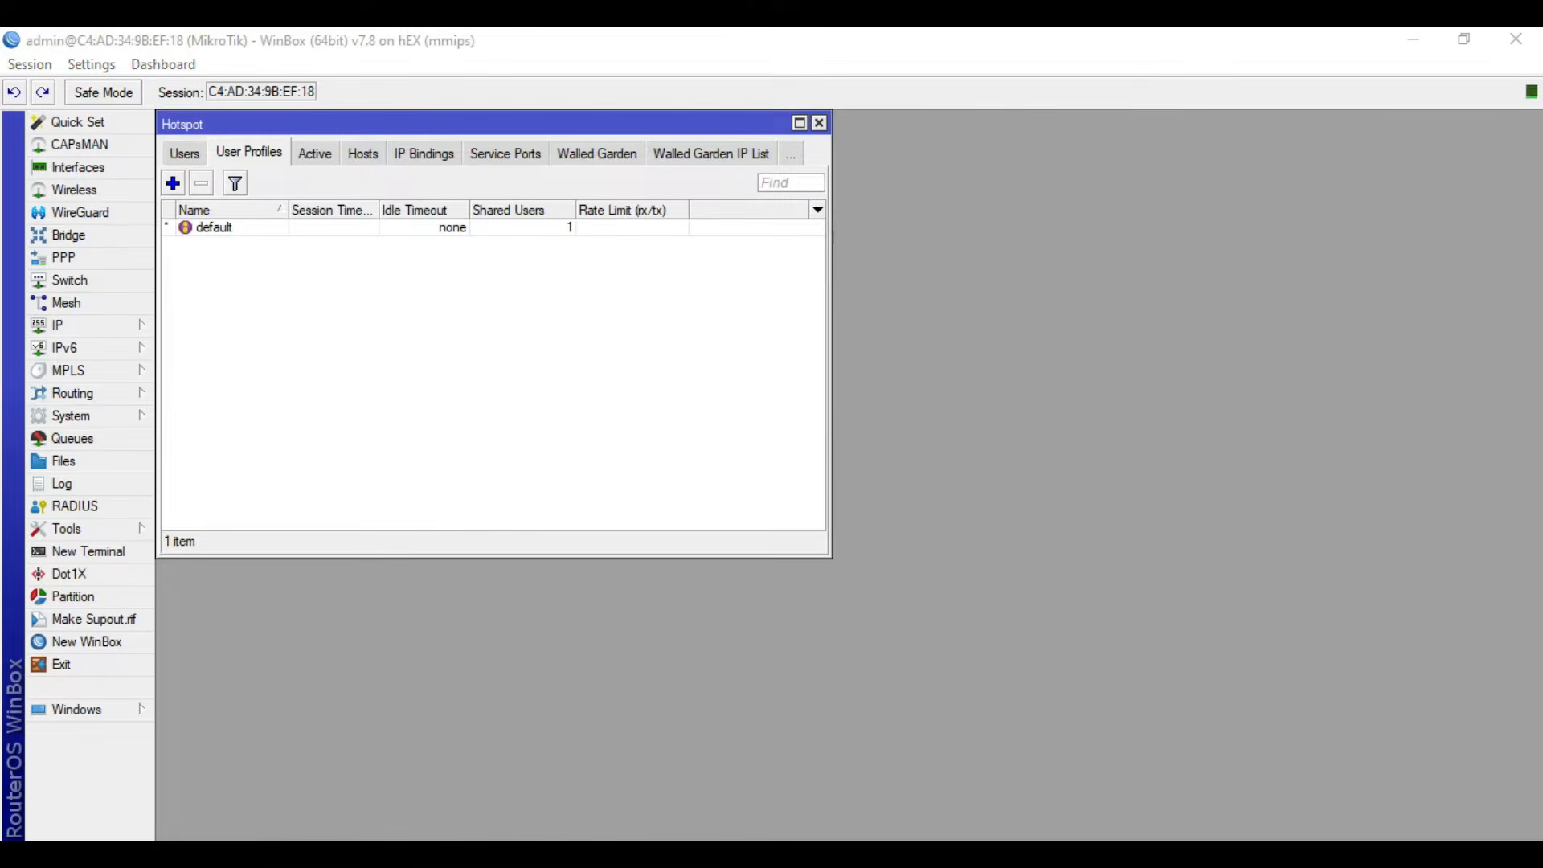
pyautogui.click(193, 154)
pyautogui.click(194, 153)
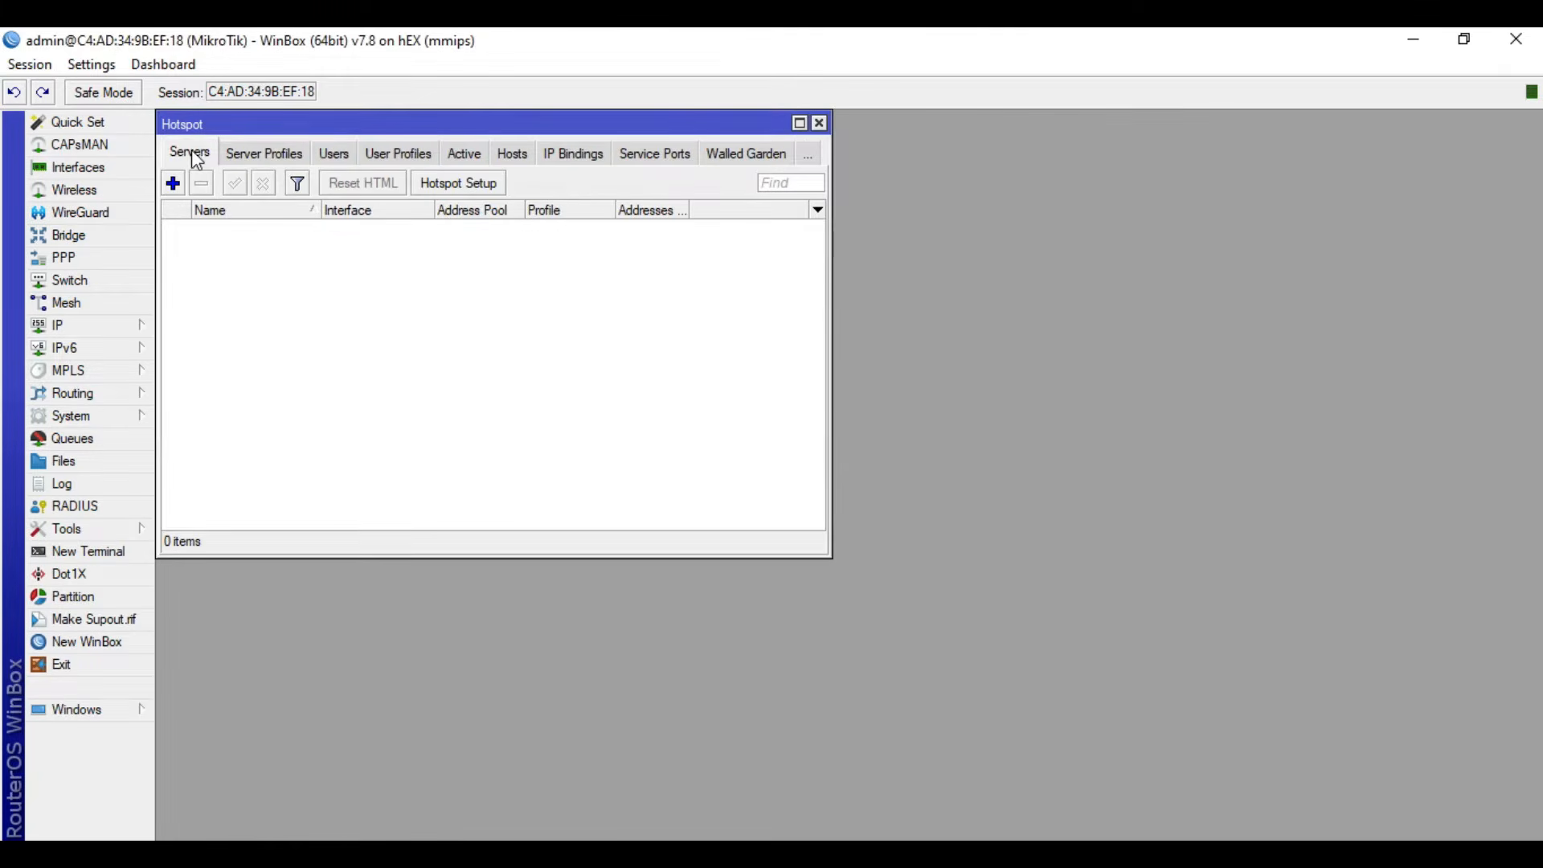
pyautogui.click(490, 182)
pyautogui.click(937, 466)
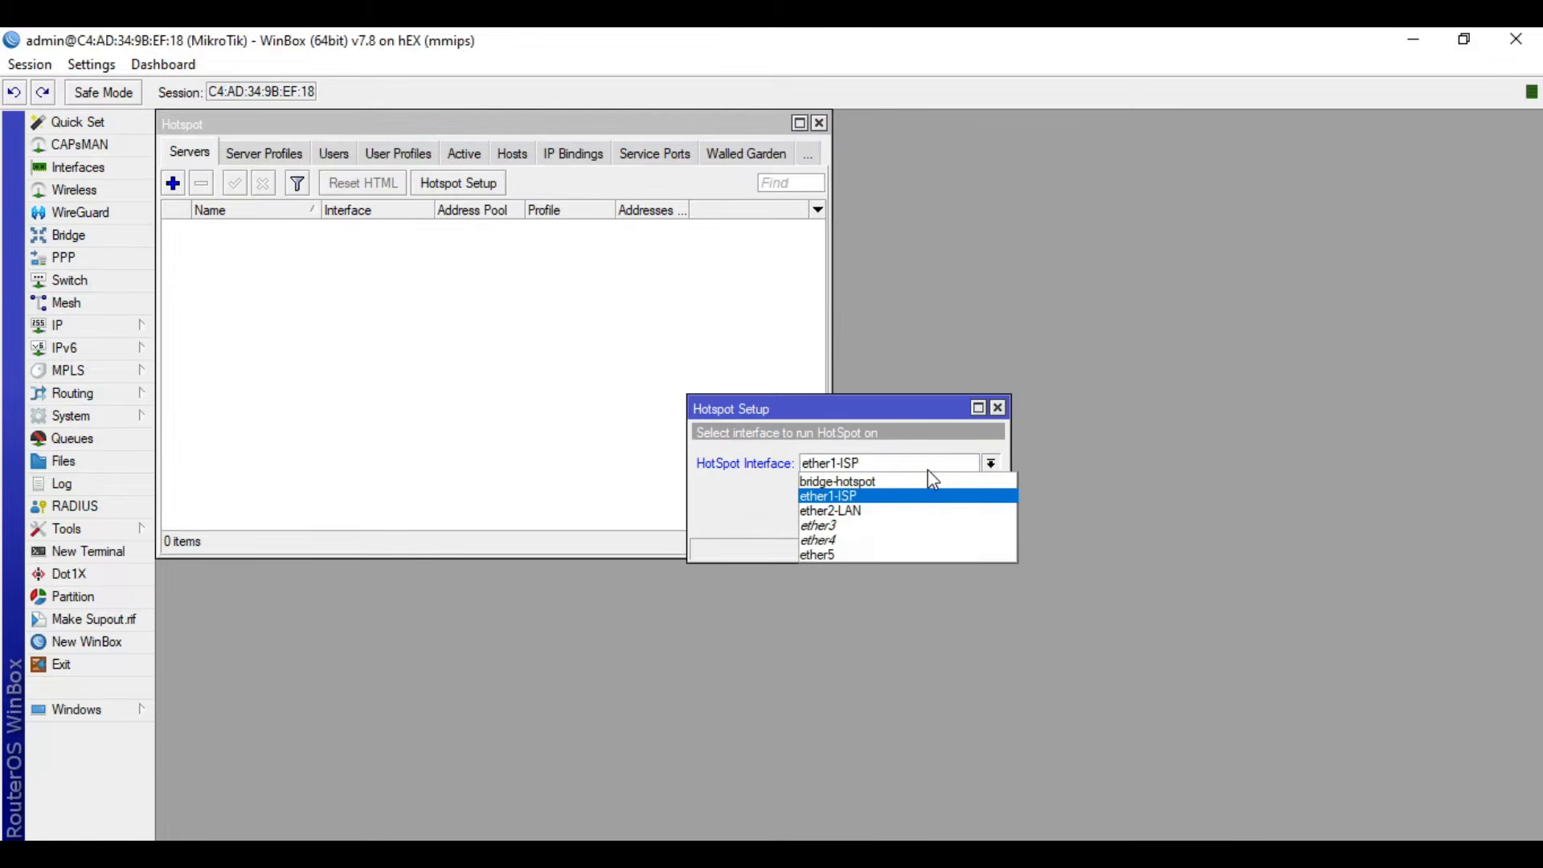
pyautogui.click(913, 482)
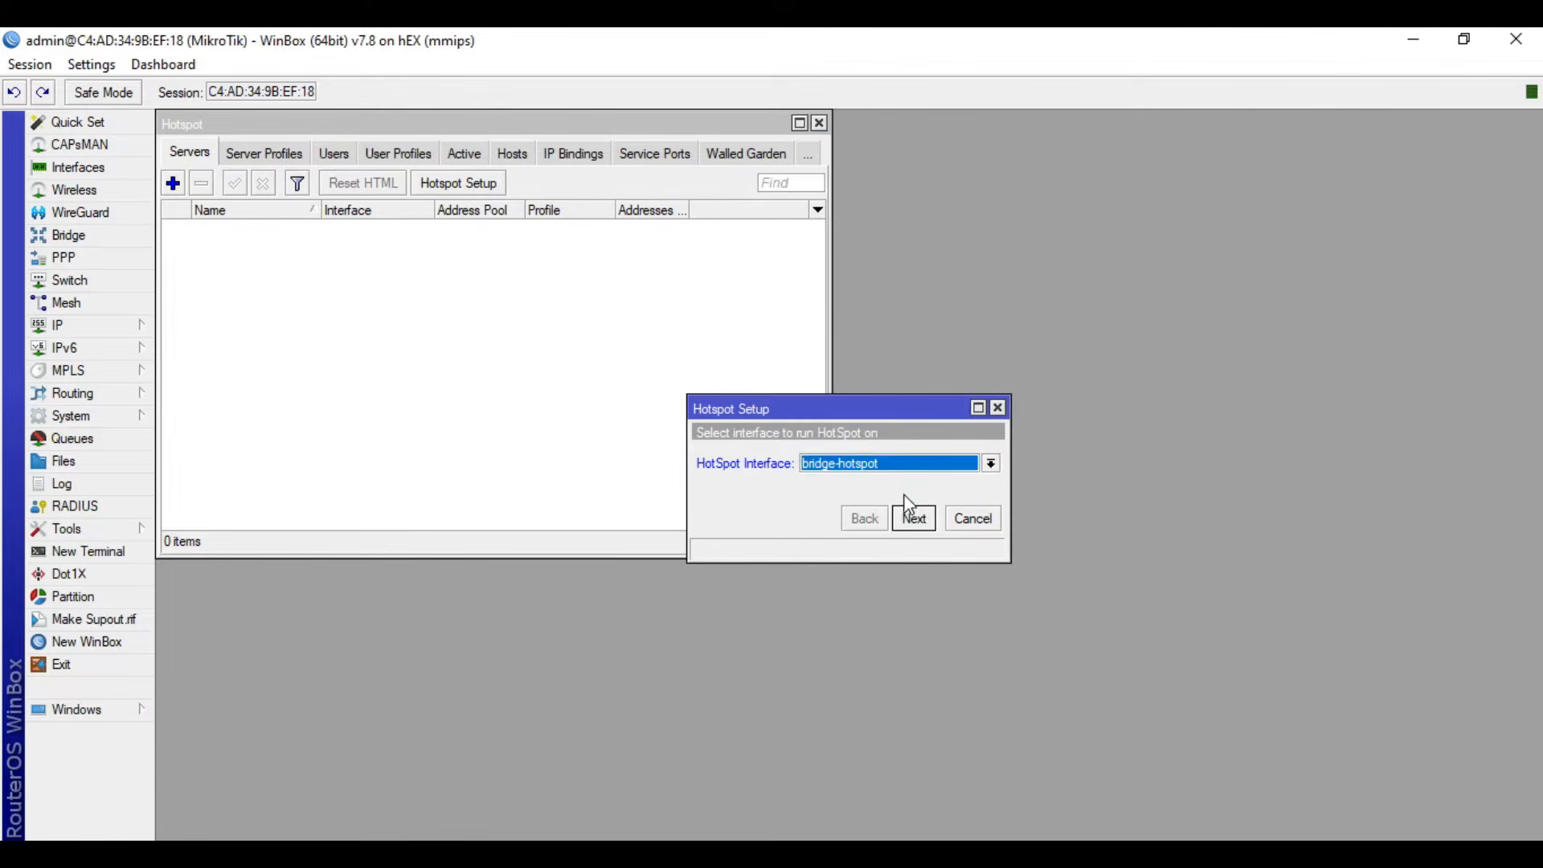
# - Accept the proposed hotspot network defaults with no SSL certificate, DNS servers 8.8.8.8 and 8.8.4.4, and the DNS name jat.hotspot
pyautogui.click(924, 531)
pyautogui.click(923, 531)
pyautogui.click(922, 530)
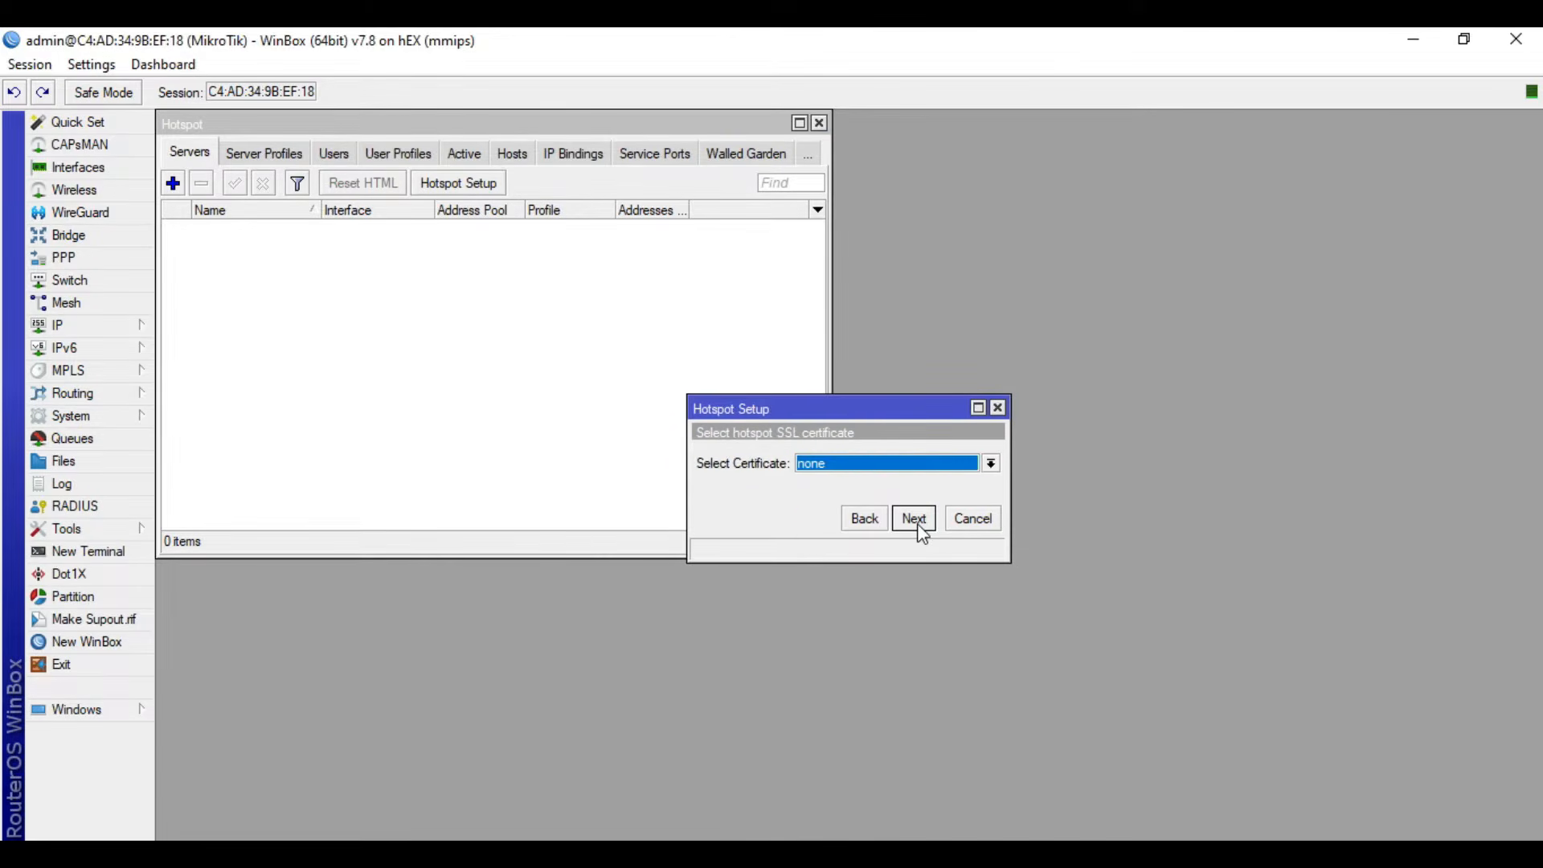
pyautogui.click(919, 526)
pyautogui.click(923, 530)
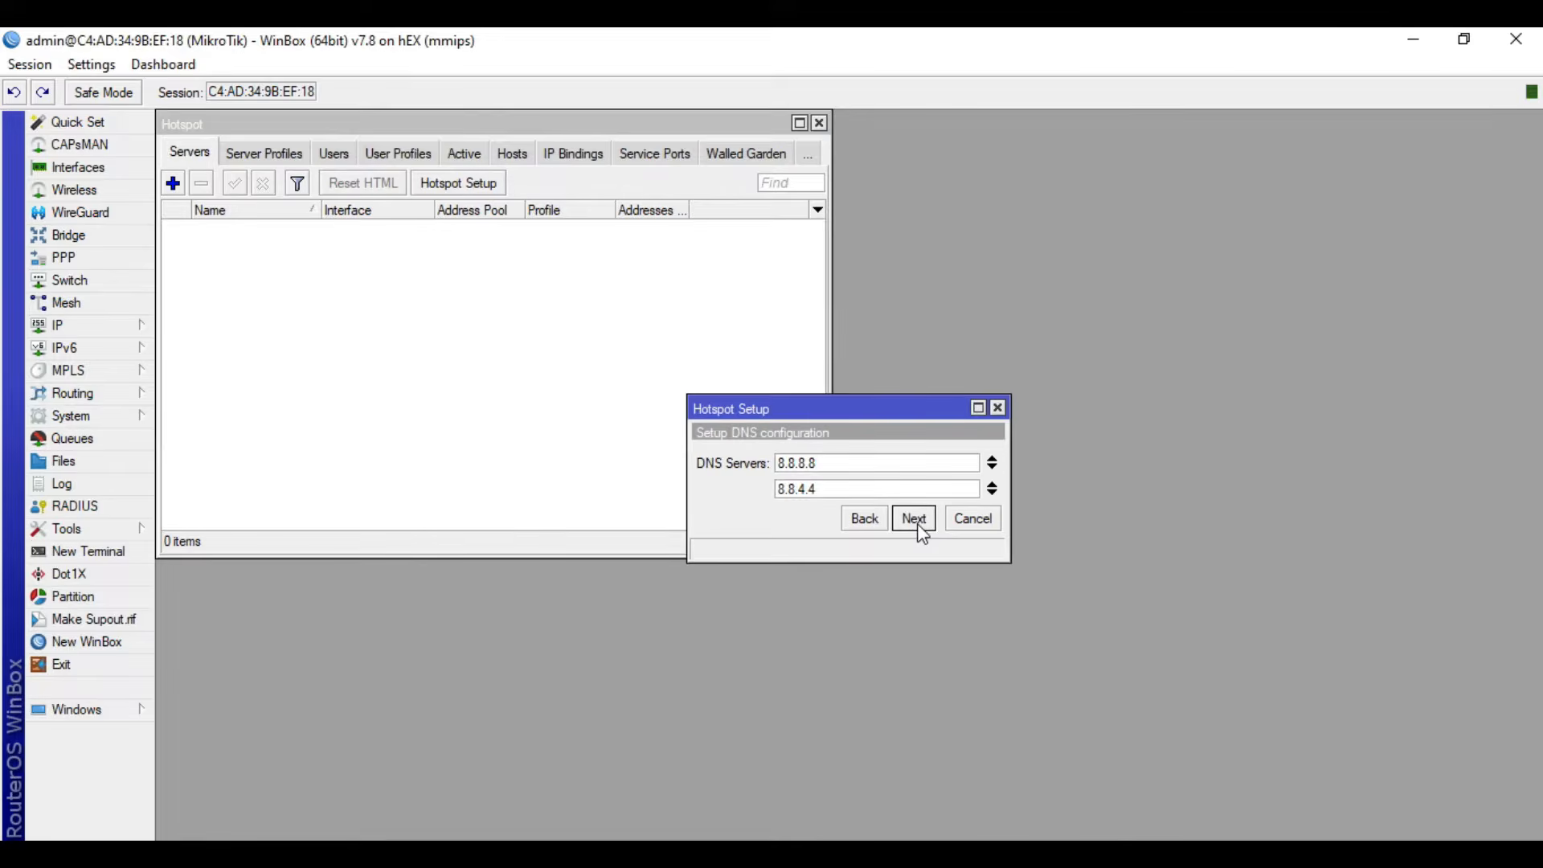
pyautogui.click(901, 523)
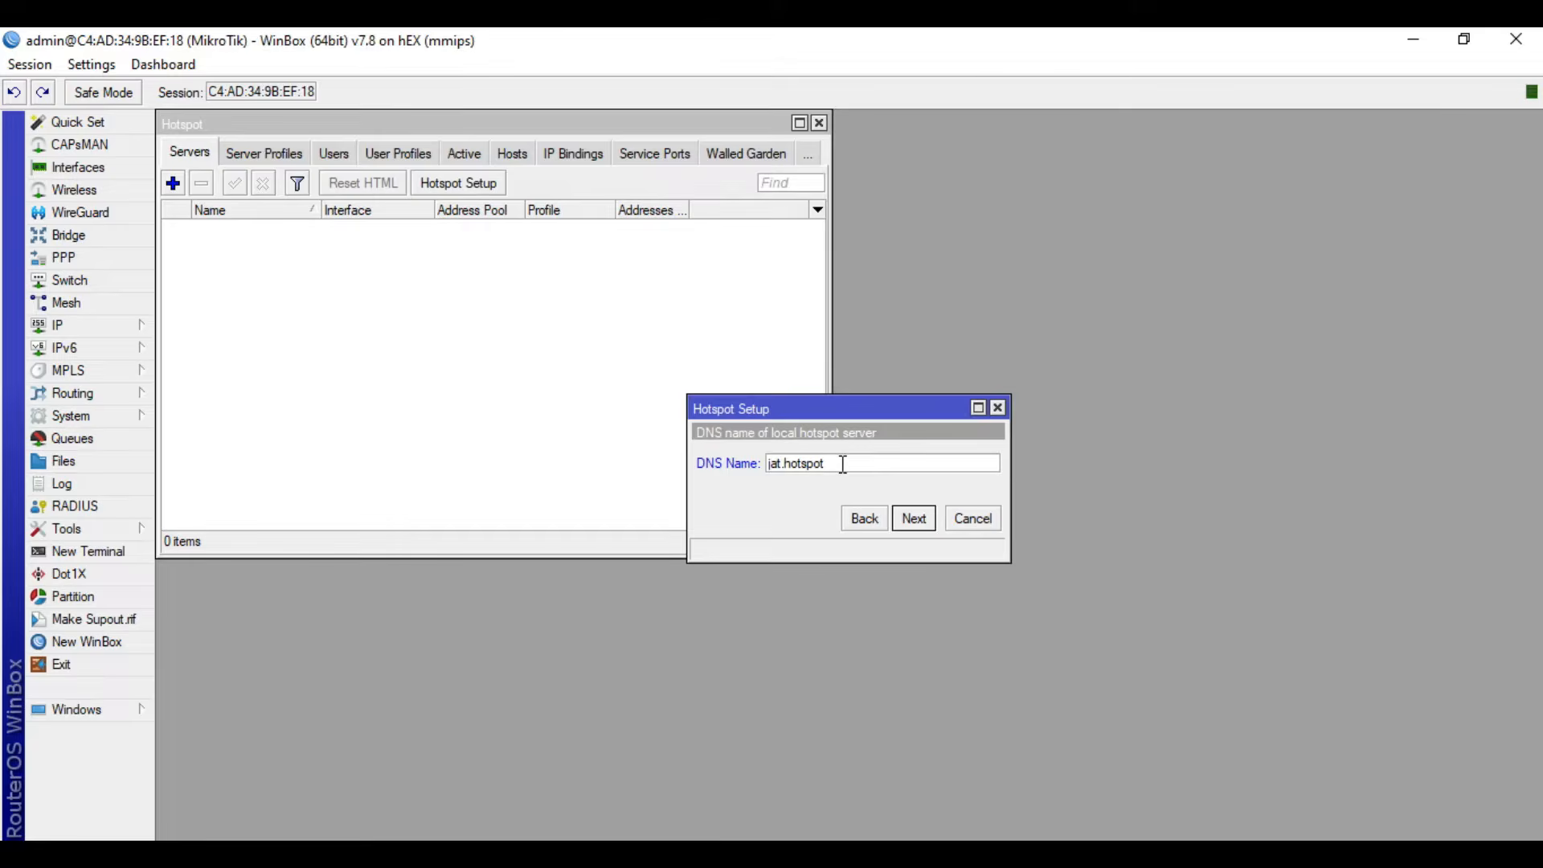
pyautogui.moveTo(843, 465); pyautogui.dragTo(708, 463)
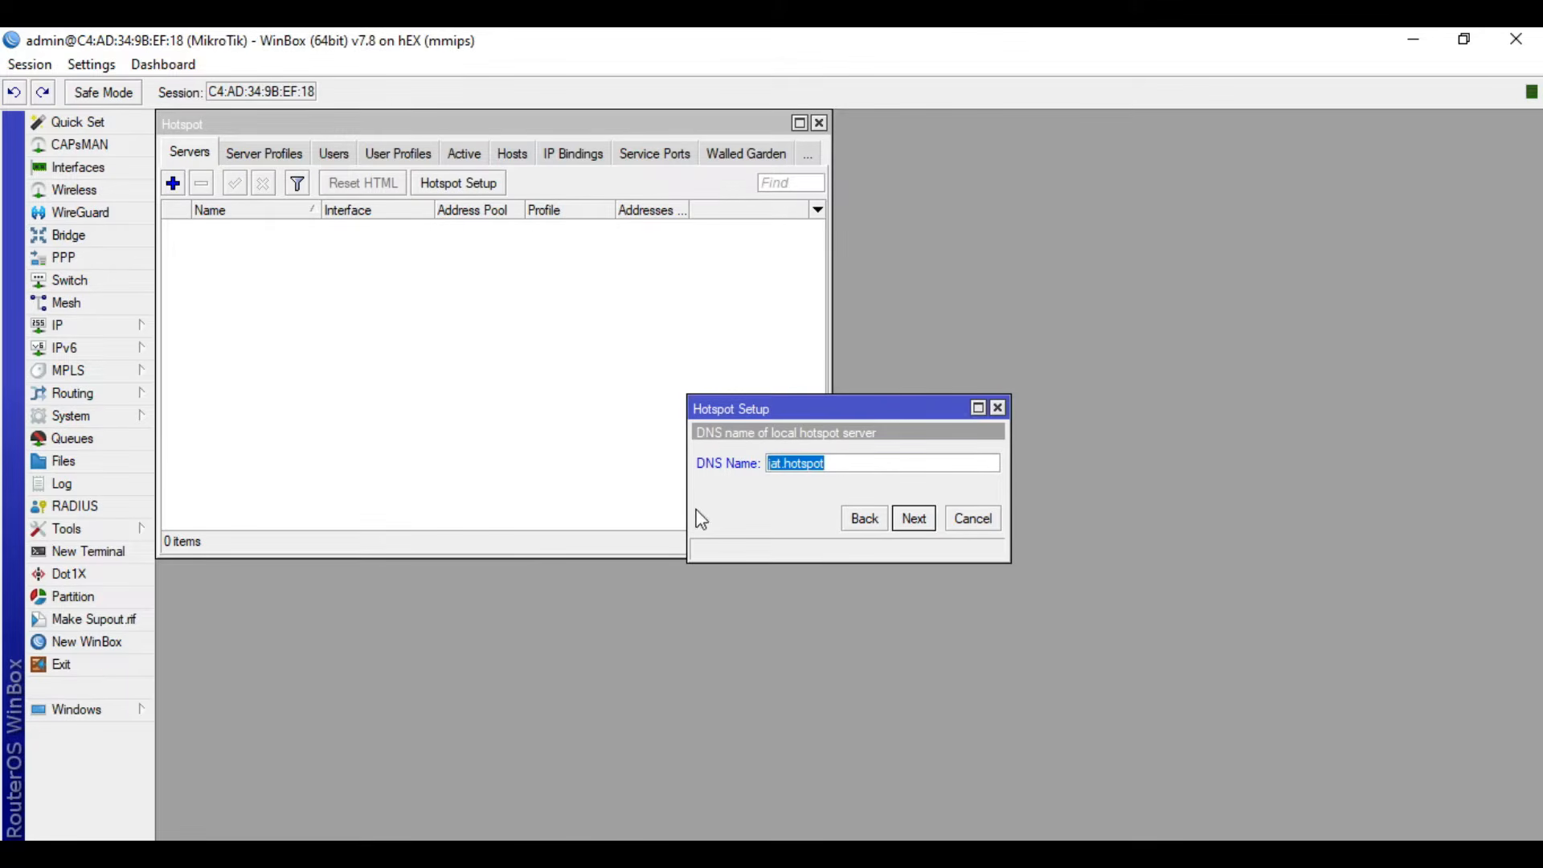
pyautogui.click(923, 521)
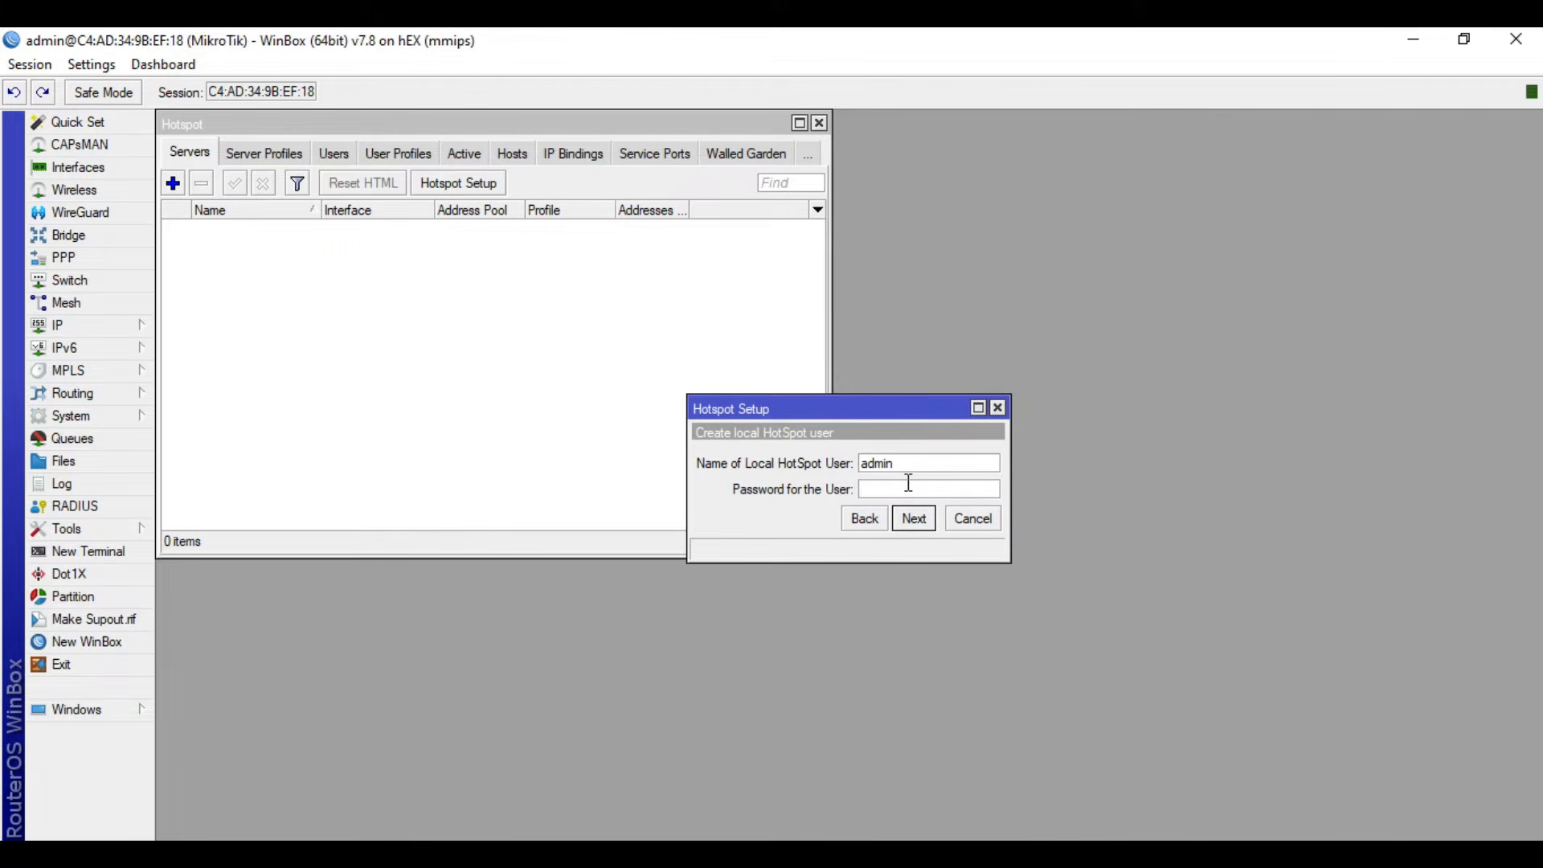
# - Create the local HotSpot user admin, enter the user's password, and complete the hotspot setup
pyautogui.click(909, 483)
pyautogui.write('admin')
pyautogui.click(914, 518)
pyautogui.click(854, 476)
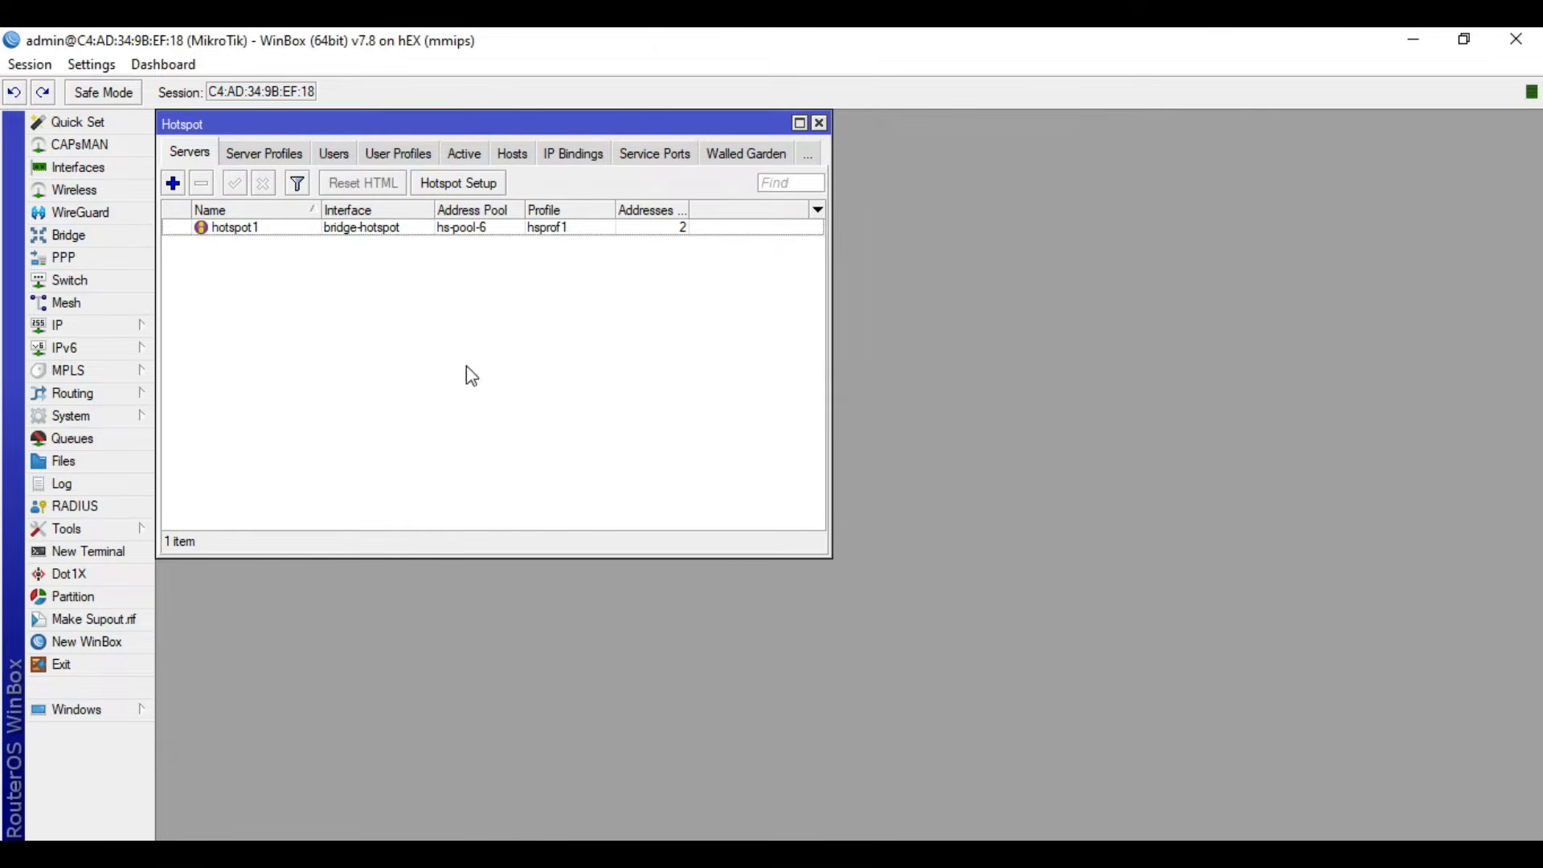
# - In server profile hsprof1, enable HTTP PAP login and disable Cookie login, apply the changes, and close the hotspot window
pyautogui.click(260, 155)
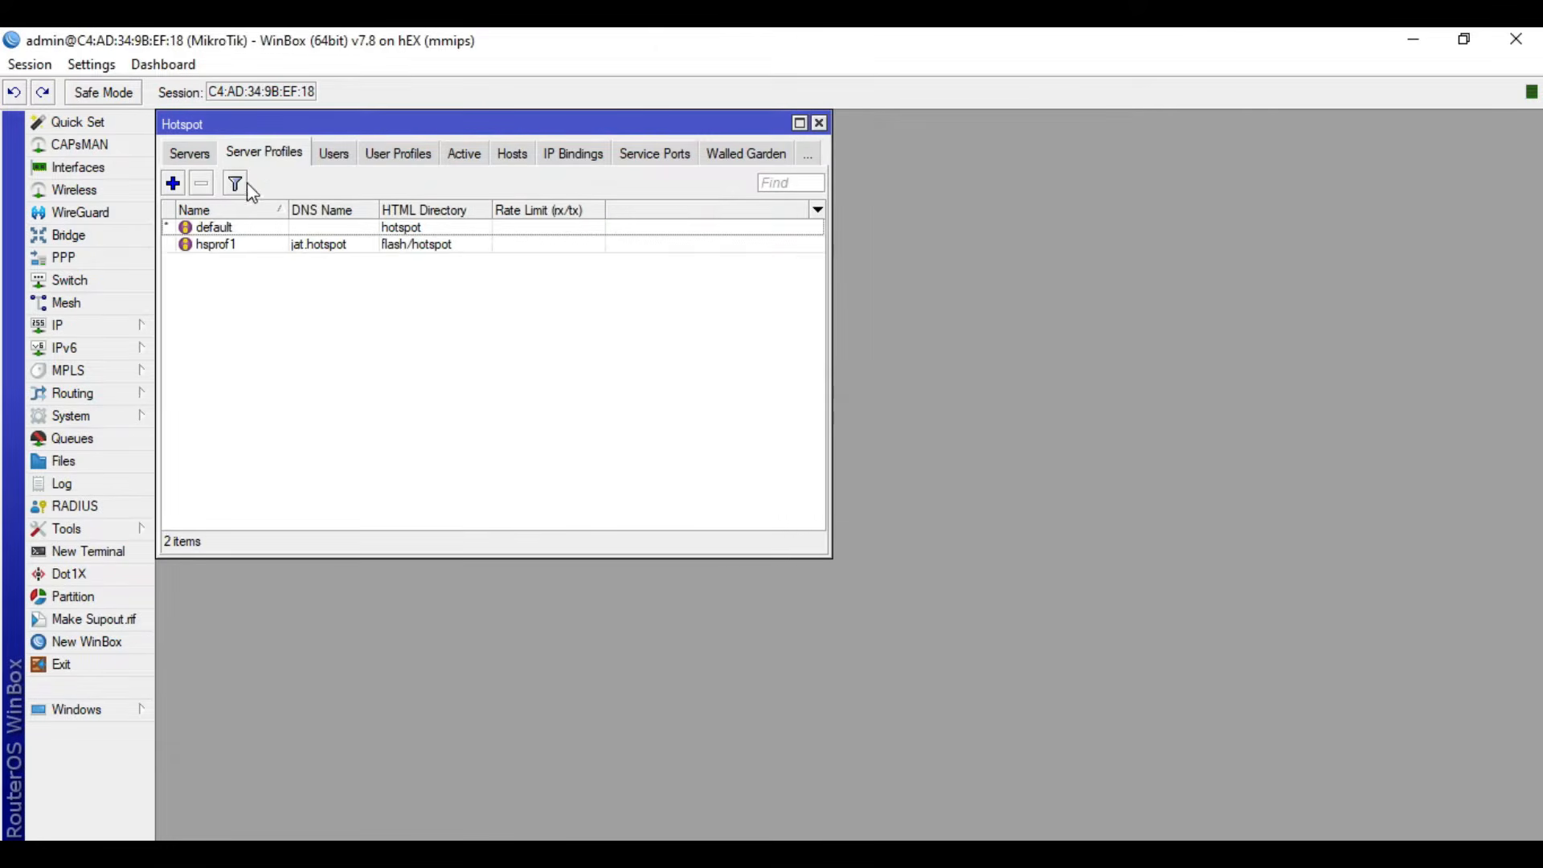
pyautogui.doubleClick(235, 249)
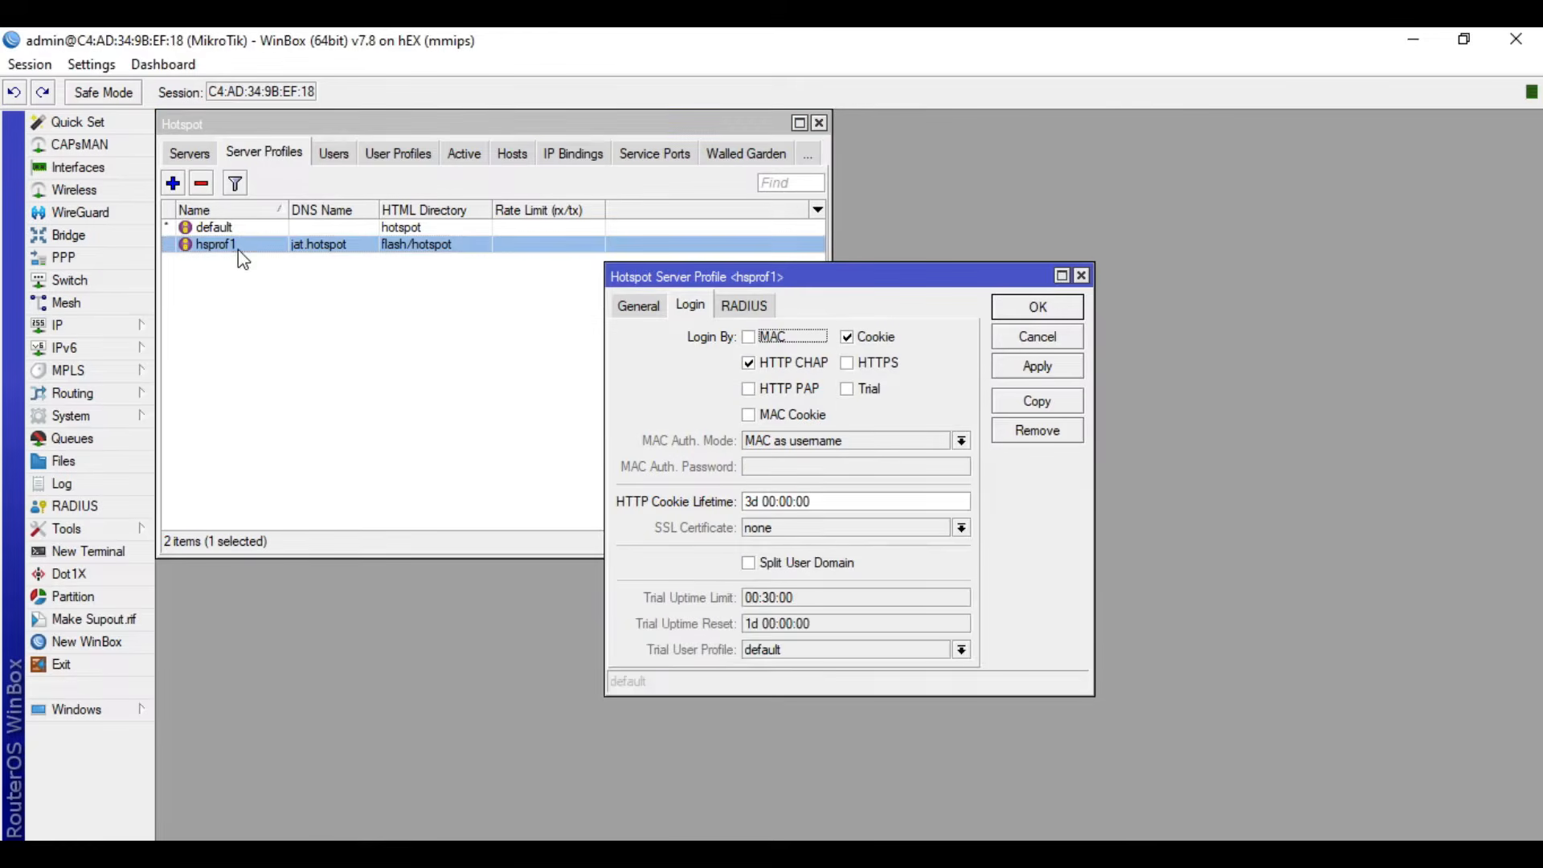
pyautogui.click(749, 390)
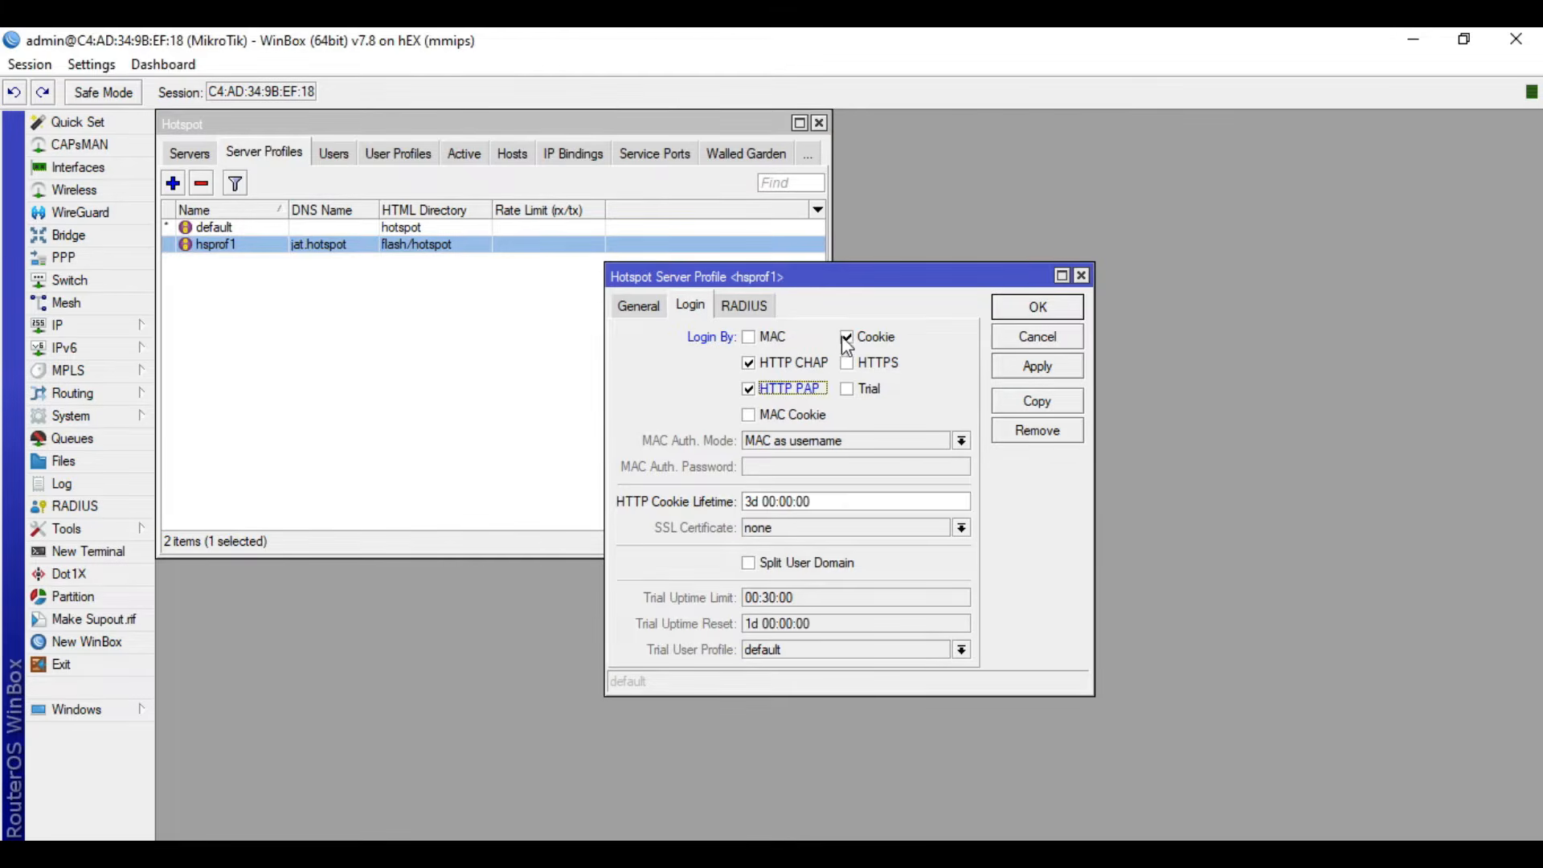
pyautogui.click(846, 338)
pyautogui.click(1040, 376)
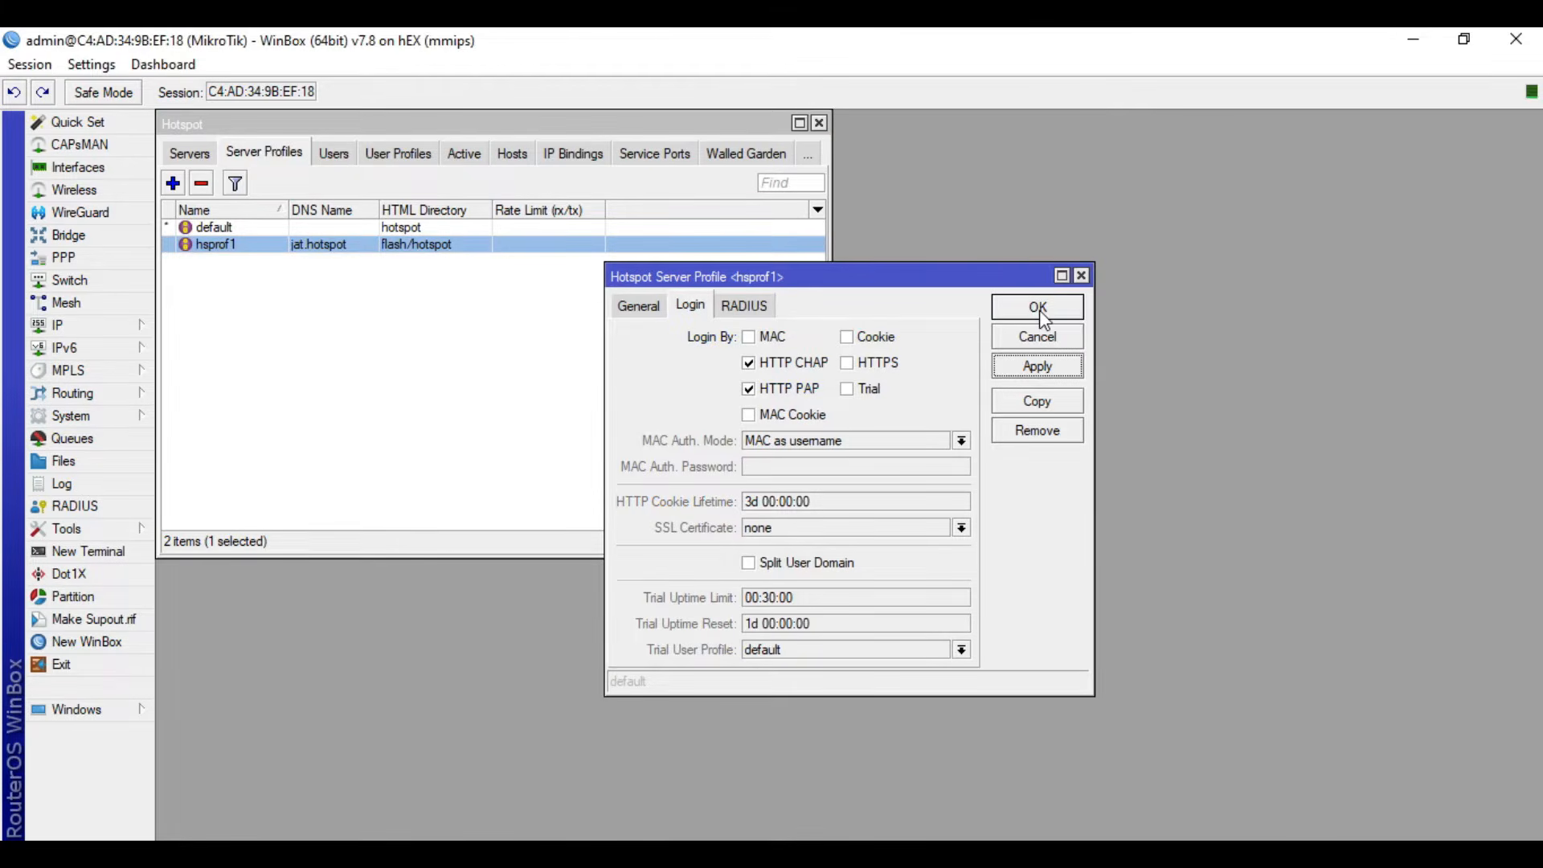
pyautogui.click(1039, 309)
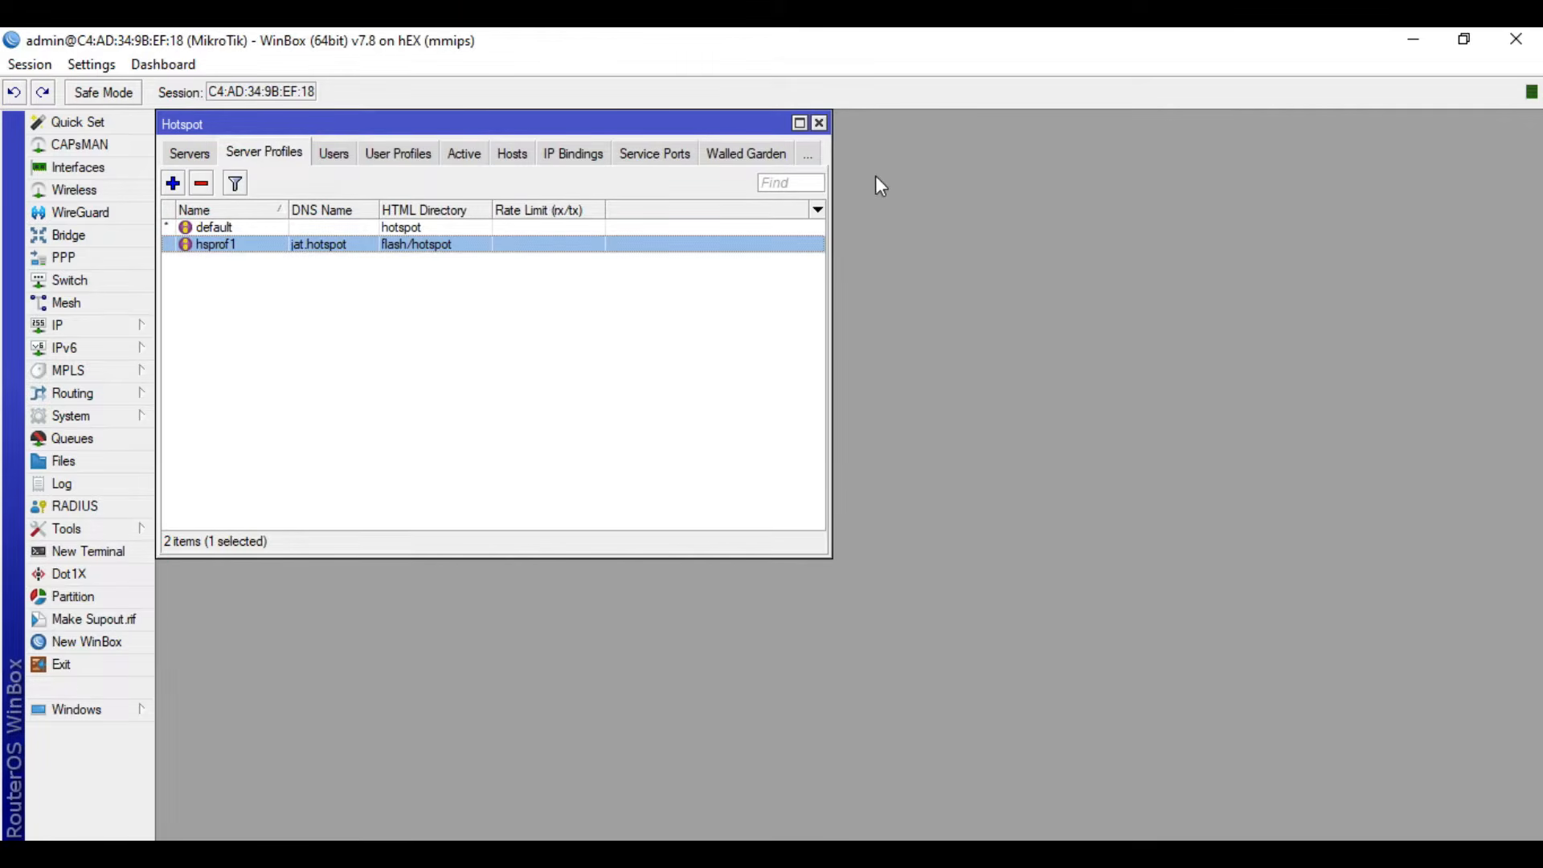
pyautogui.click(819, 123)
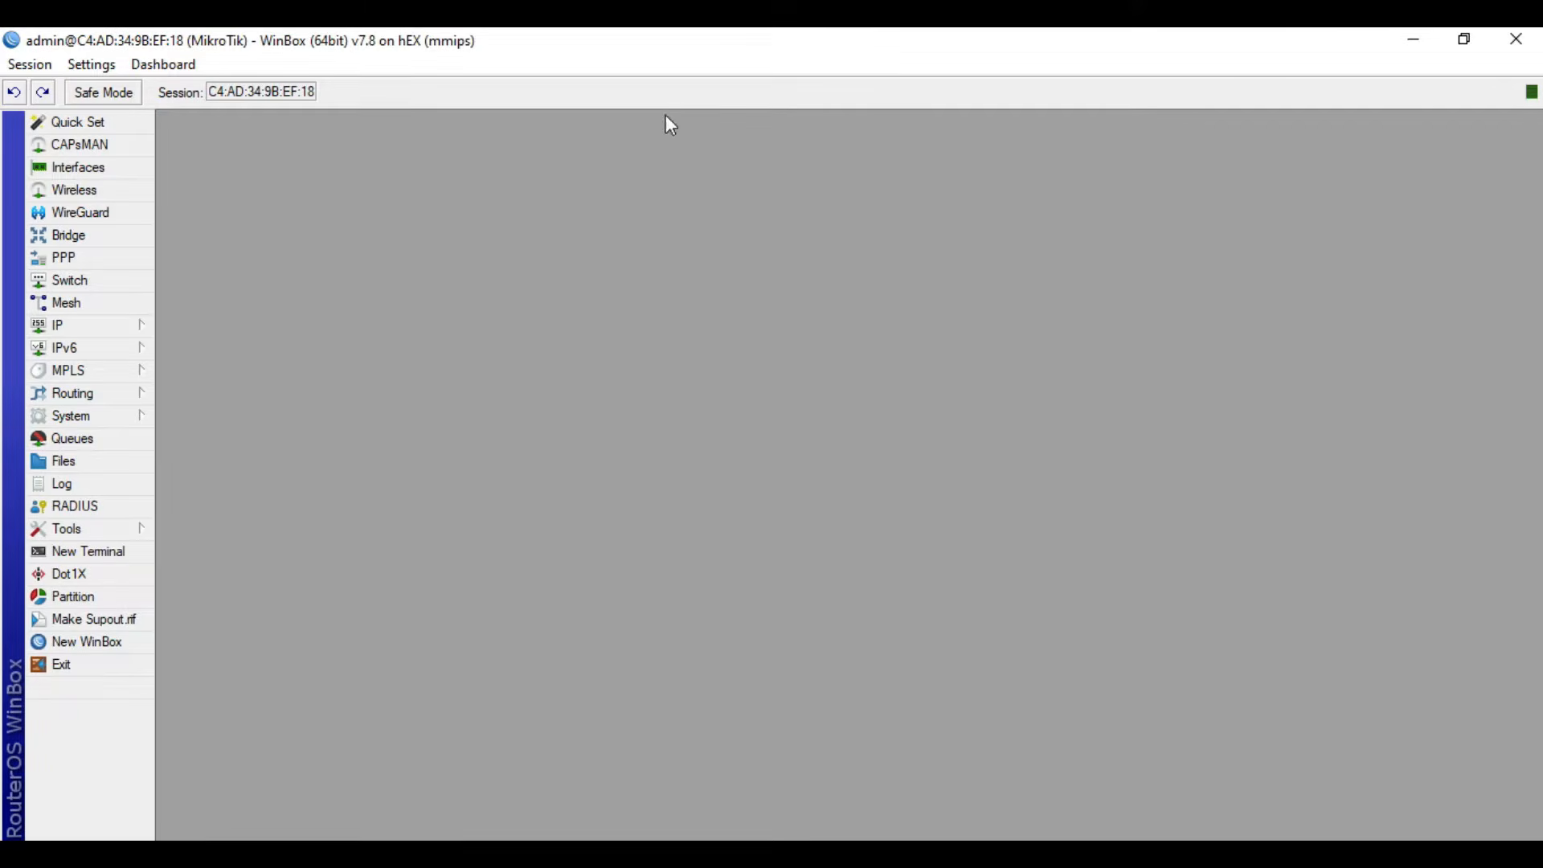
# - Add a new bridge interface named loopback
pyautogui.click(150, 236)
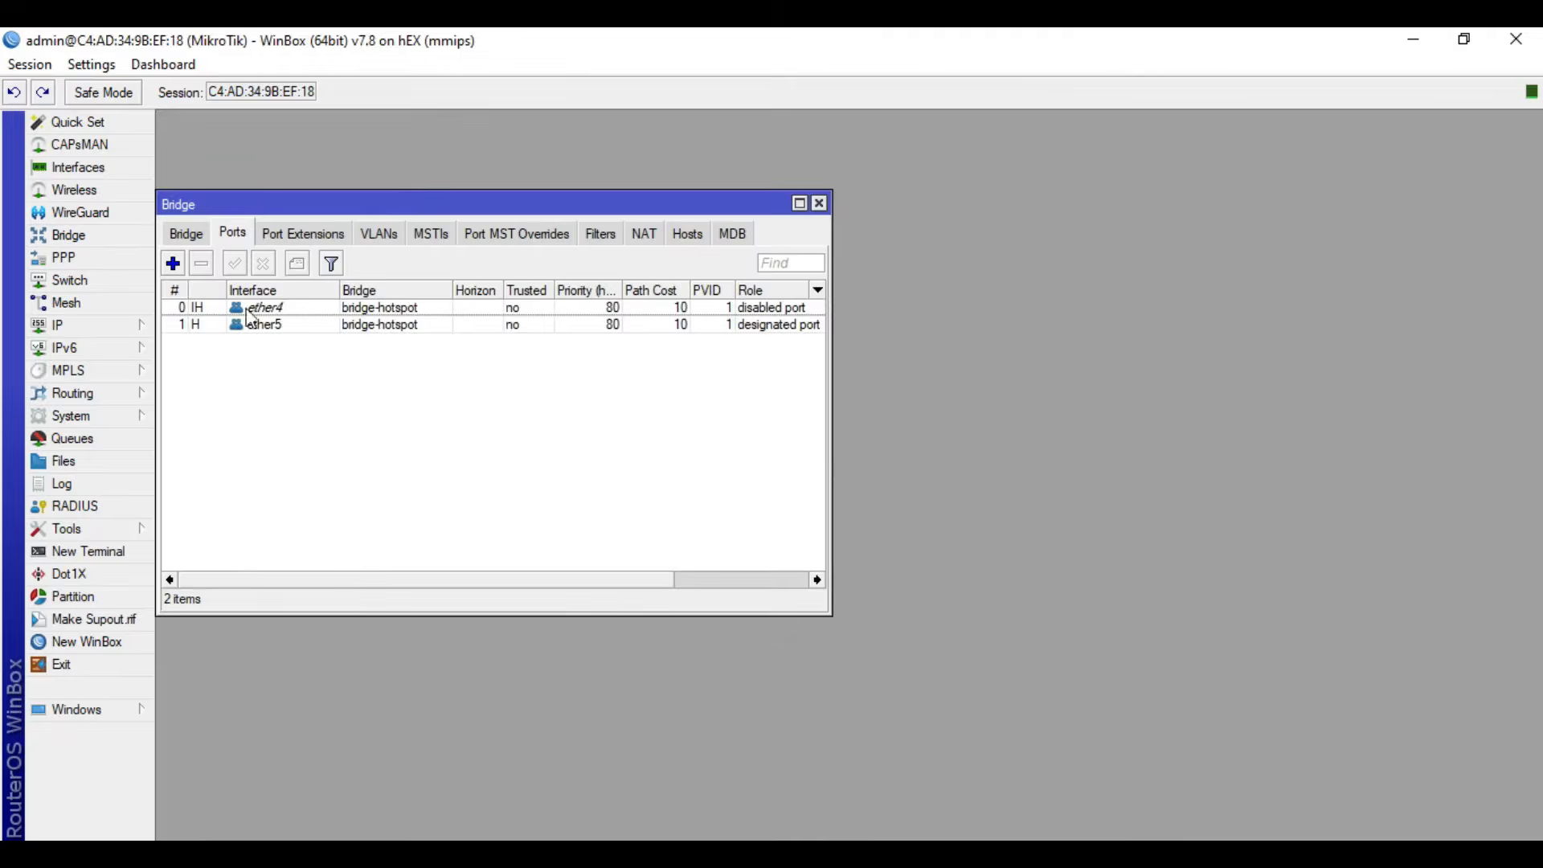
pyautogui.click(186, 234)
pyautogui.click(173, 264)
pyautogui.write('loopback')
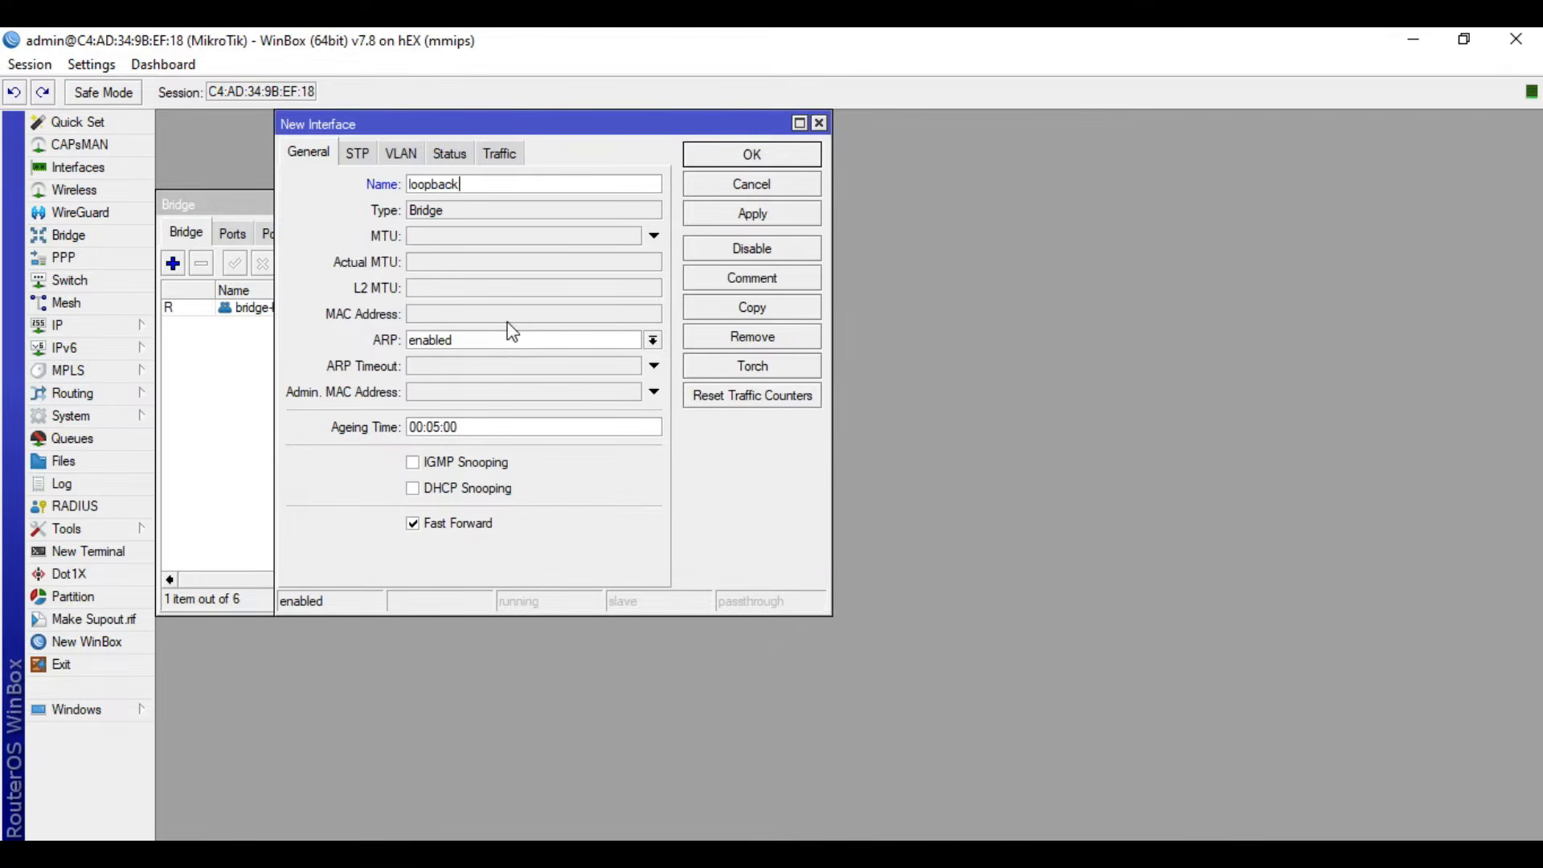
pyautogui.click(752, 213)
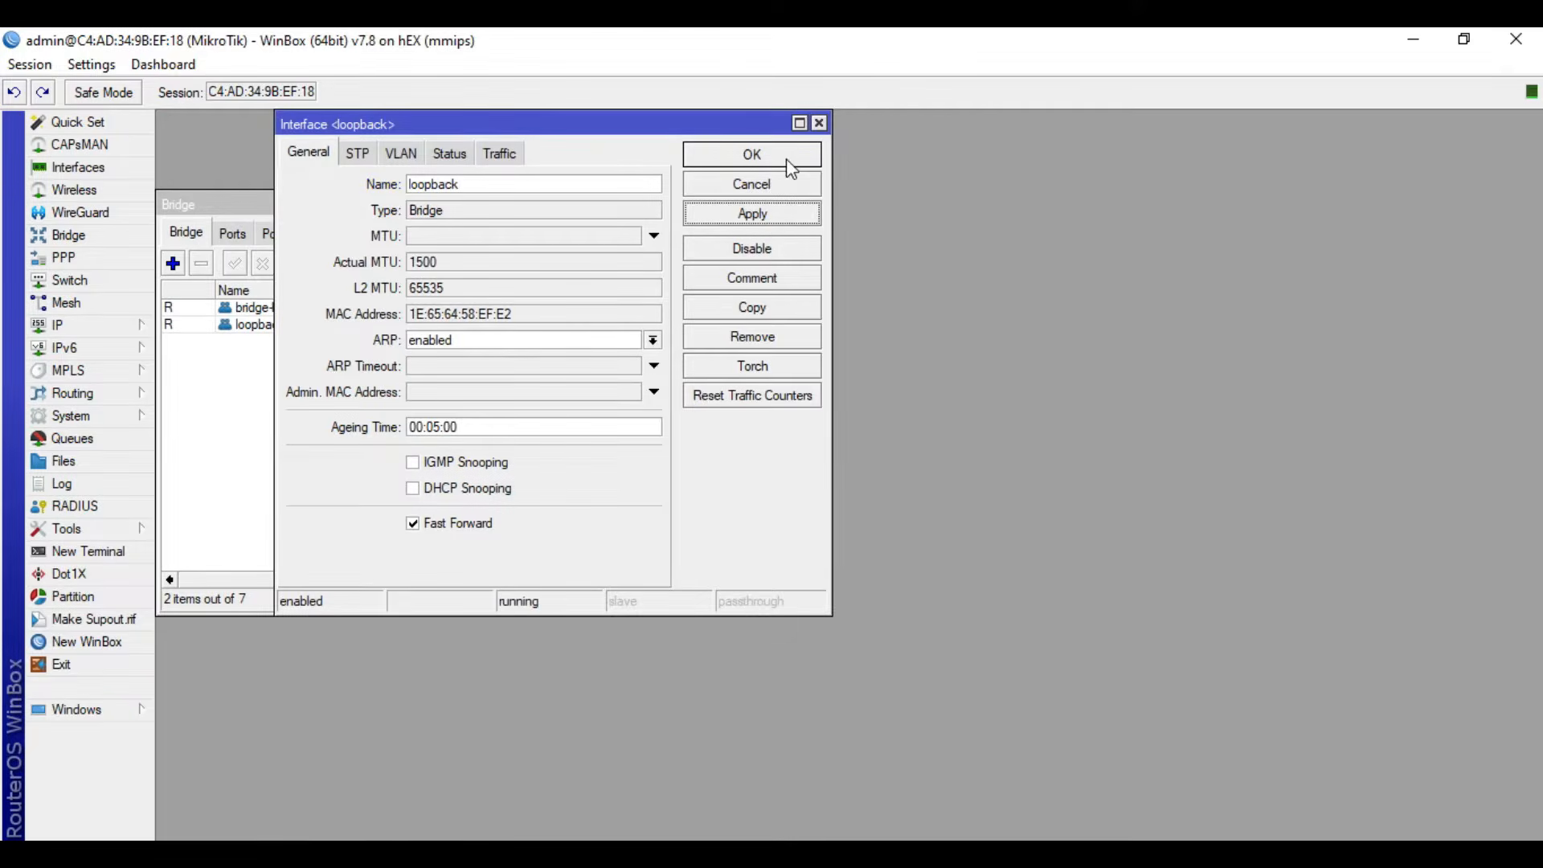
pyautogui.click(787, 160)
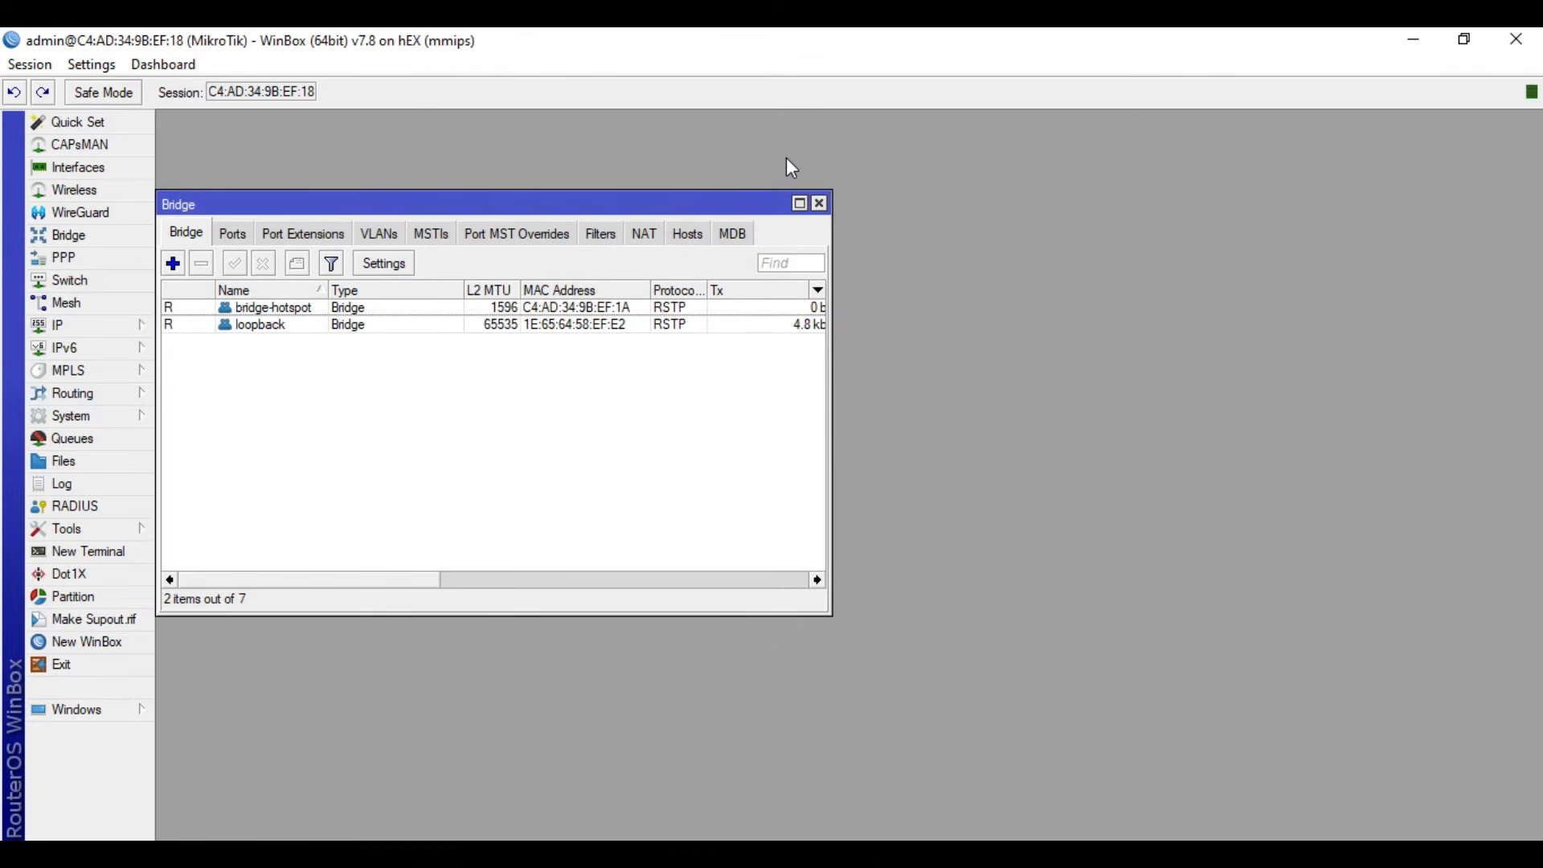
# - Examine the general settings and running status of the bridge-hotspot interface beside the bridge list, and close both windows
pyautogui.doubleClick(276, 313)
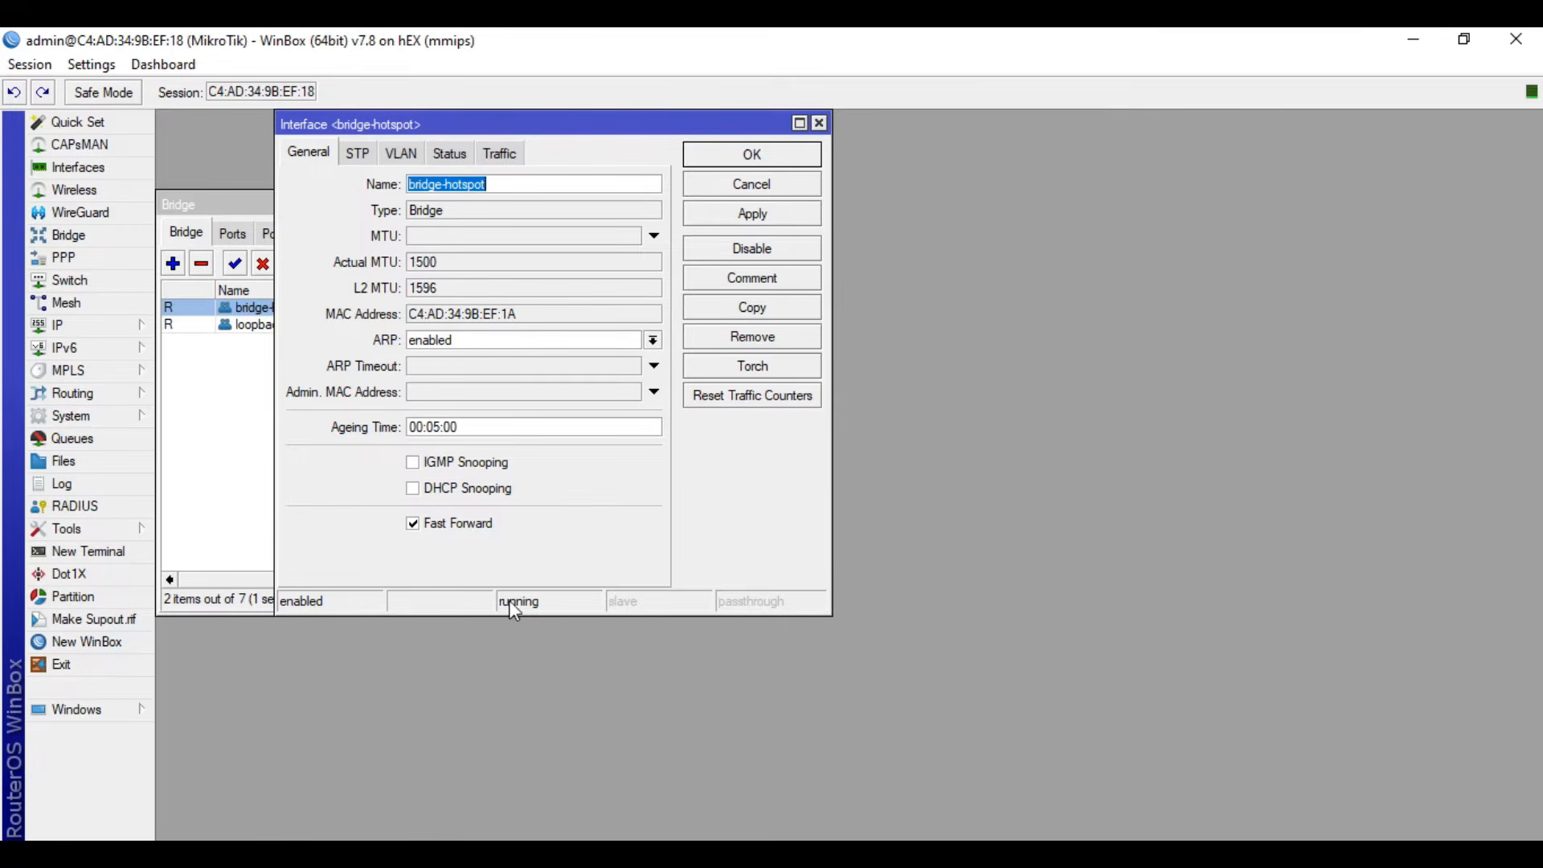
pyautogui.moveTo(498, 130); pyautogui.dragTo(1081, 205)
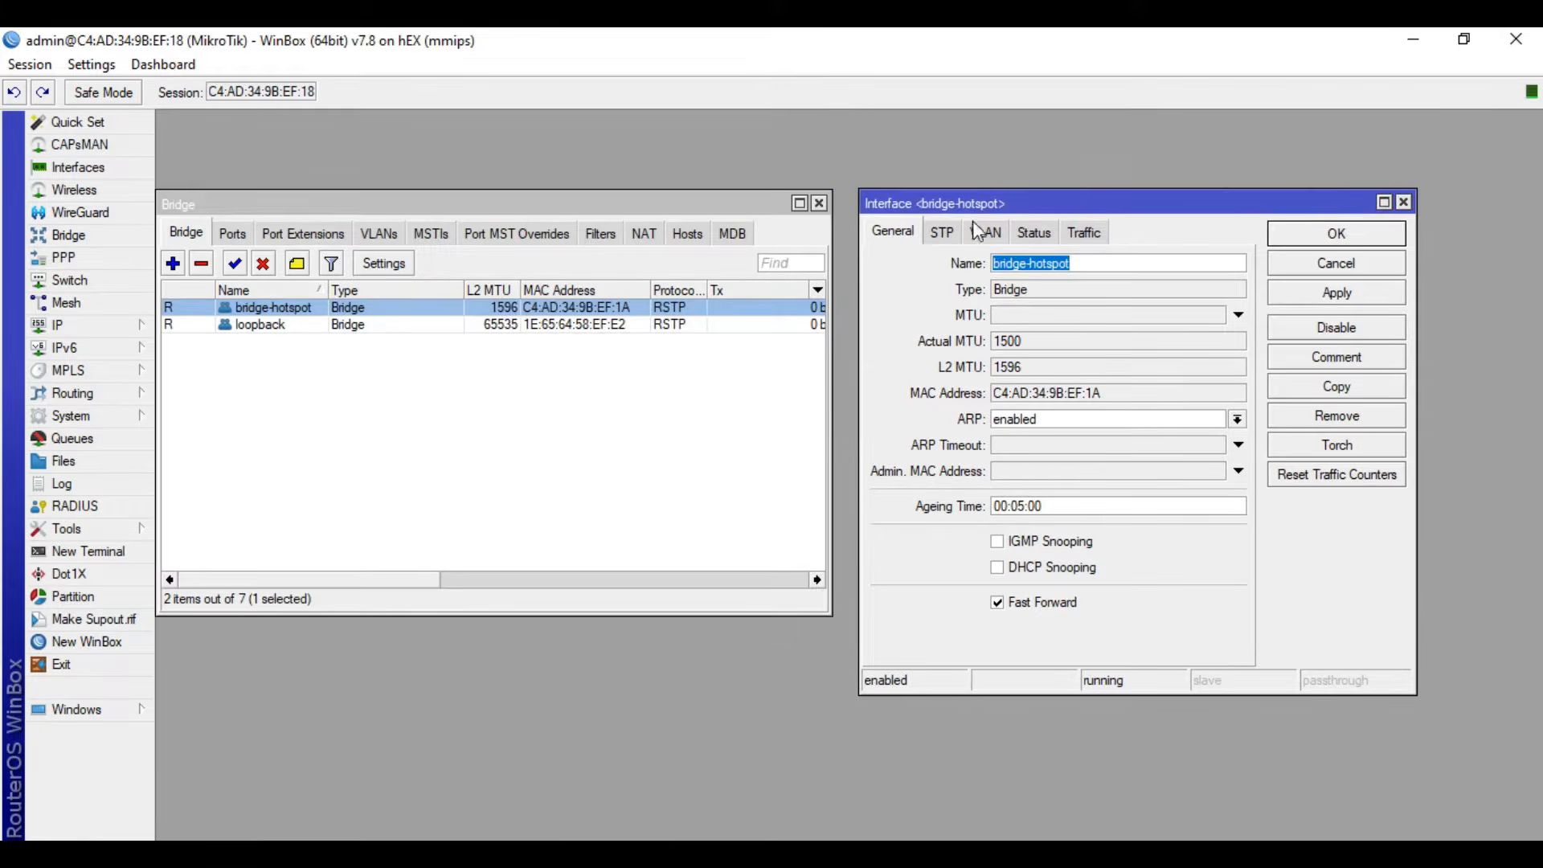
pyautogui.click(651, 425)
pyautogui.moveTo(594, 201); pyautogui.dragTo(598, 199)
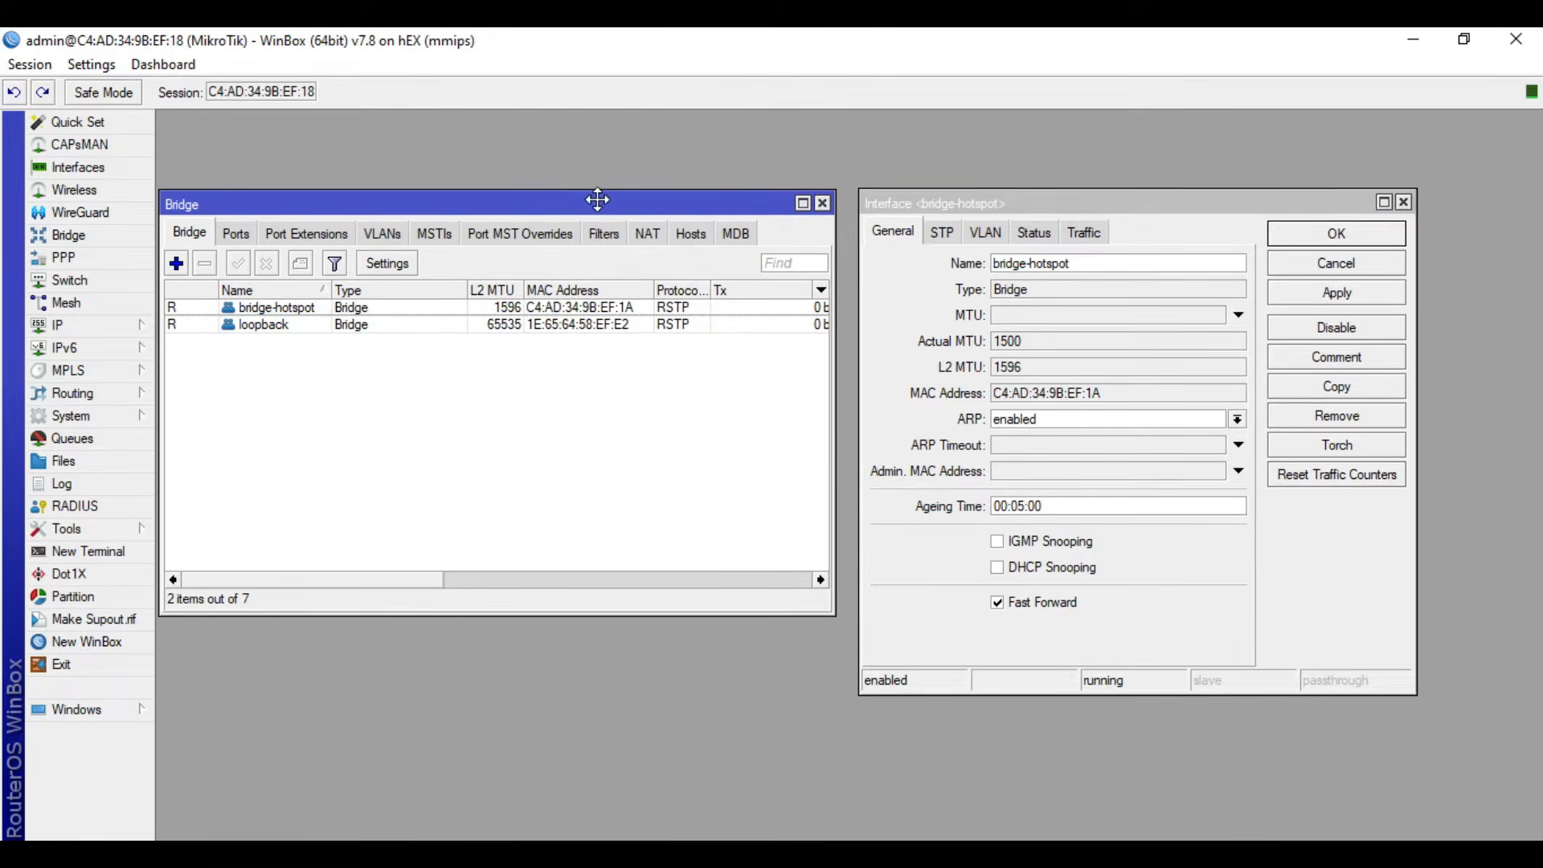
pyautogui.click(904, 344)
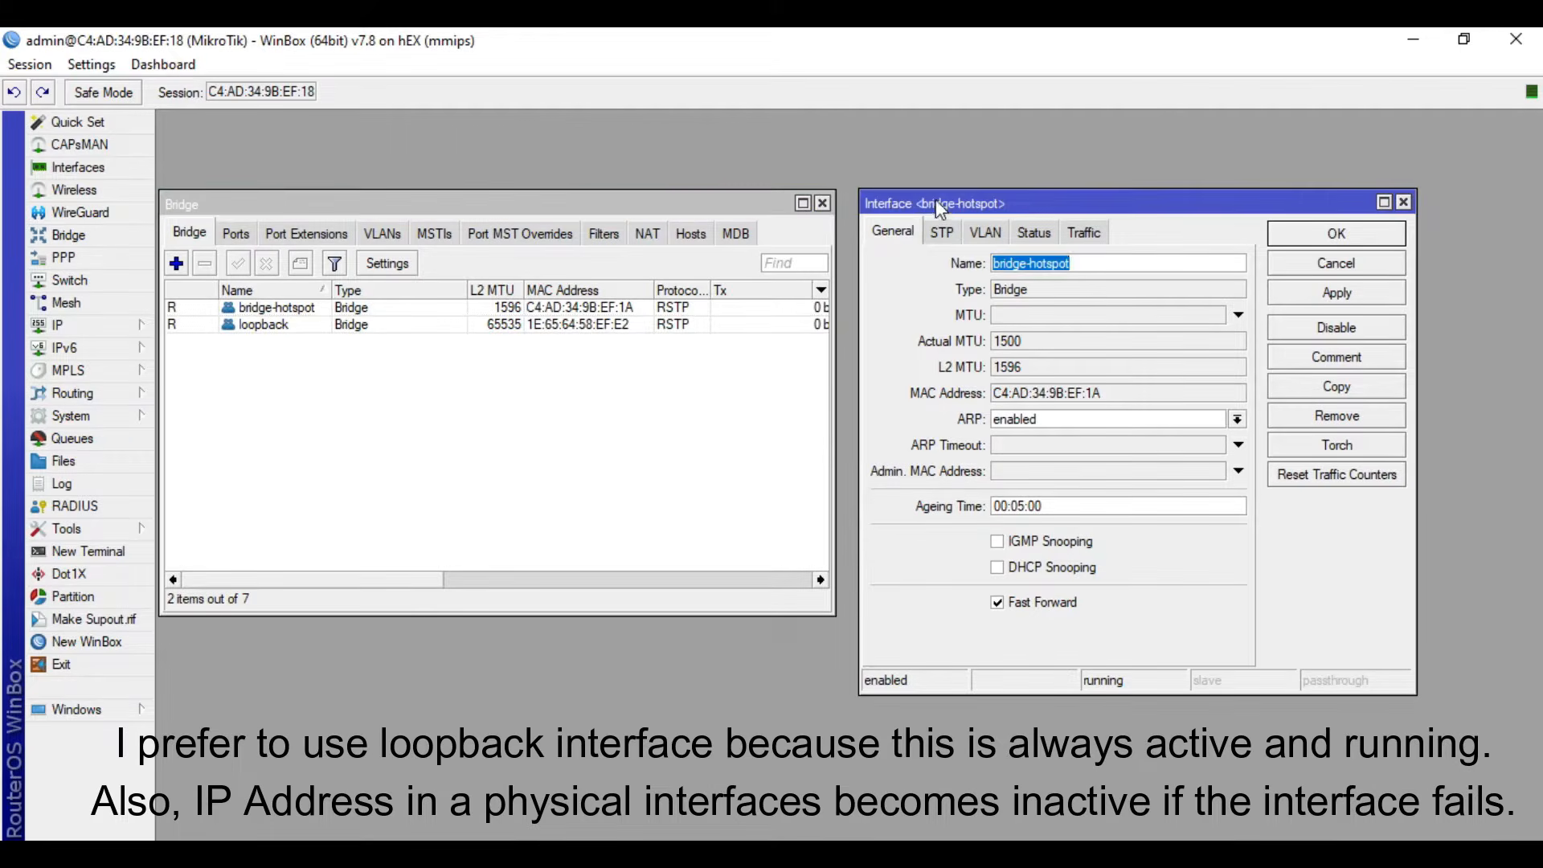
pyautogui.moveTo(939, 203); pyautogui.dragTo(917, 202)
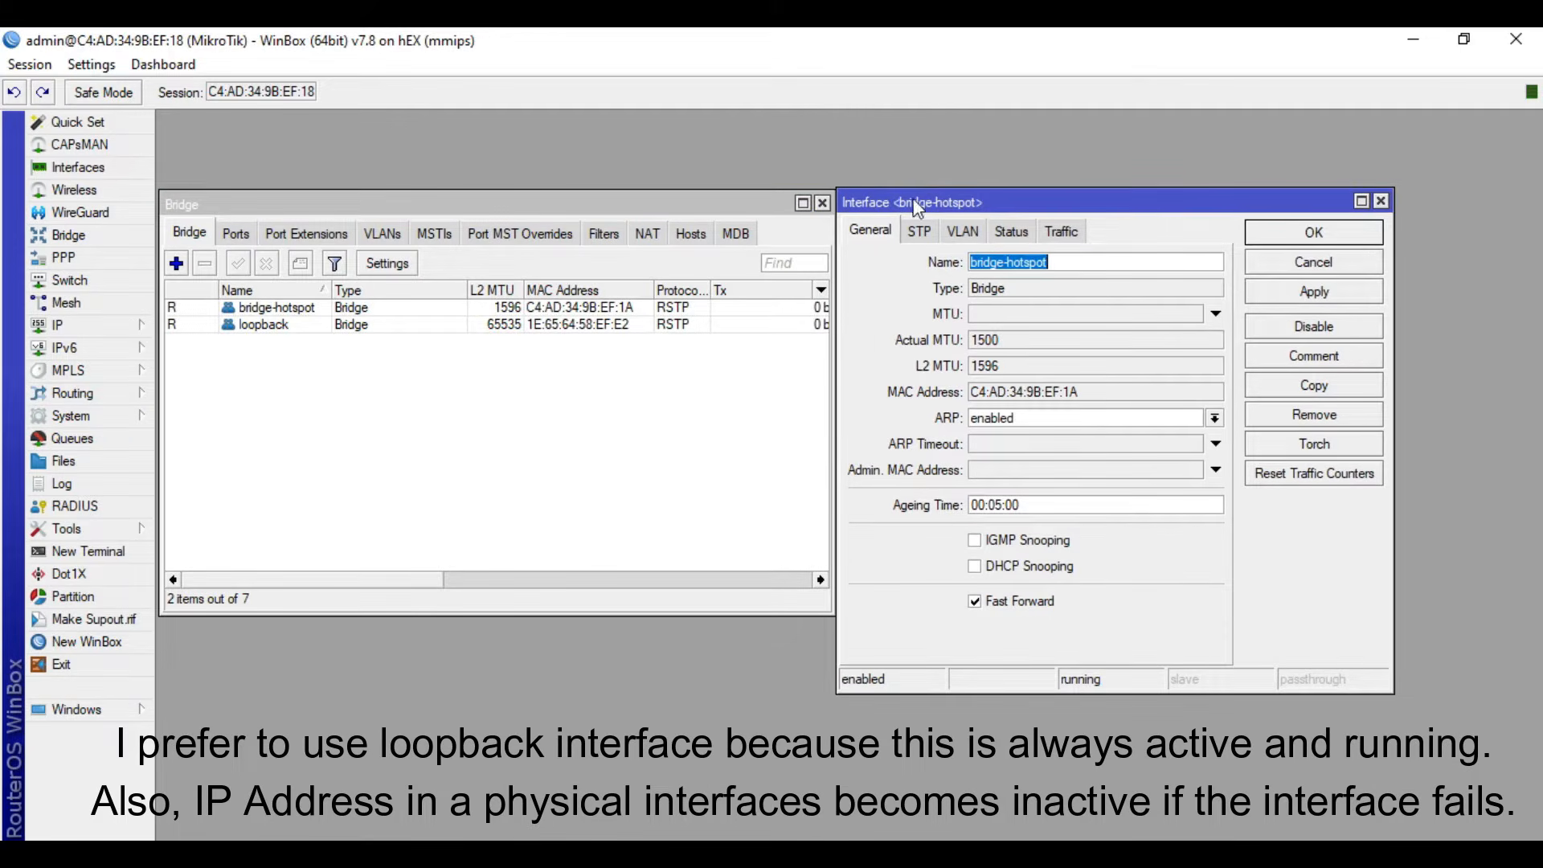
pyautogui.click(1381, 201)
pyautogui.click(822, 203)
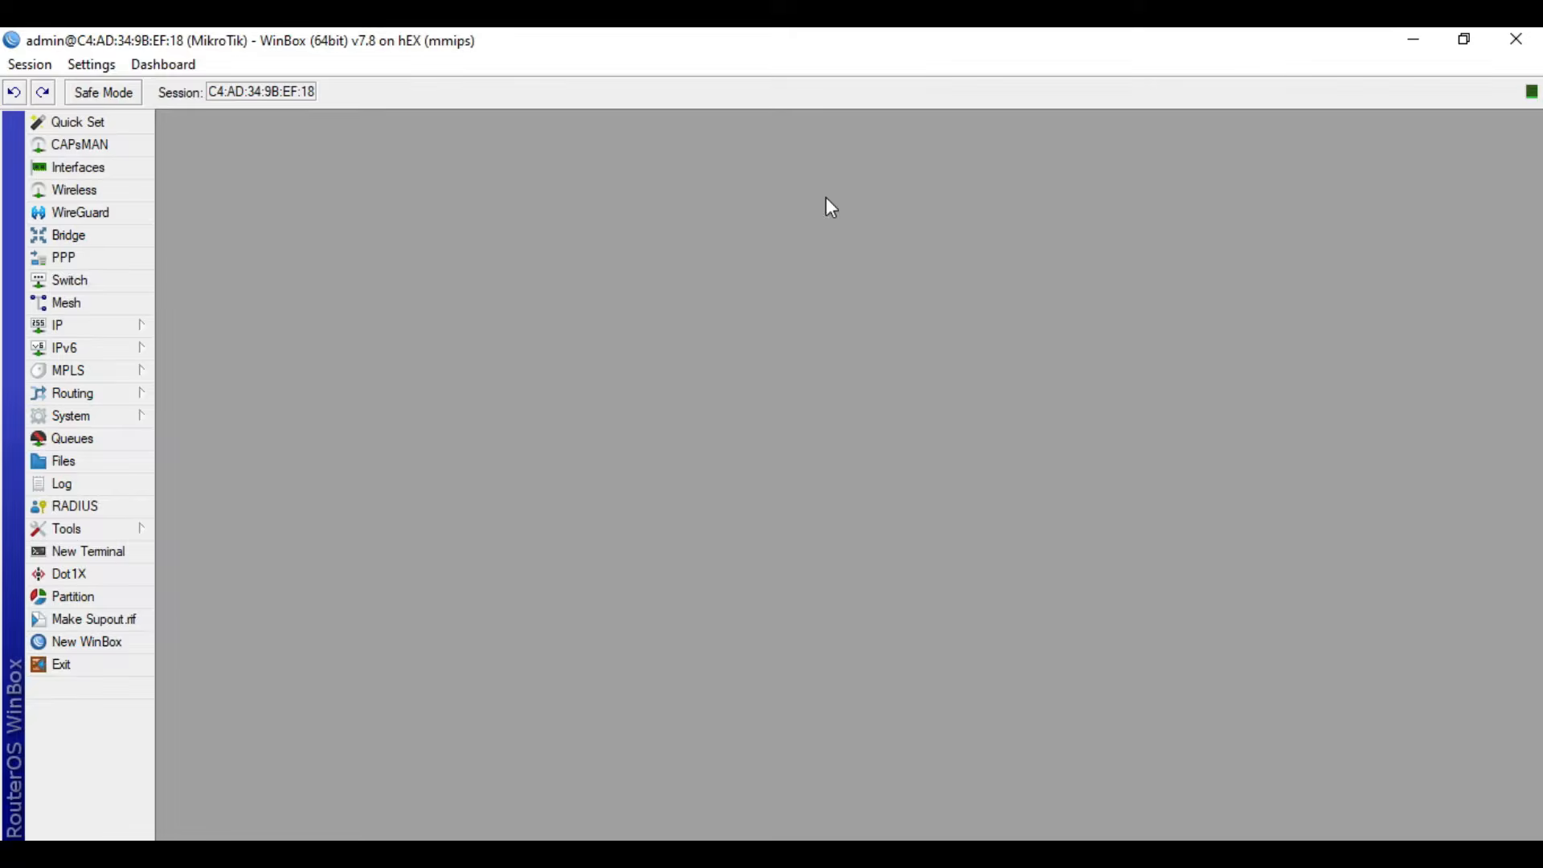
# - Add the IP address 192.168.99.1/32 on the loopback interface, apply it, and close the address list
pyautogui.click(113, 326)
pyautogui.click(222, 299)
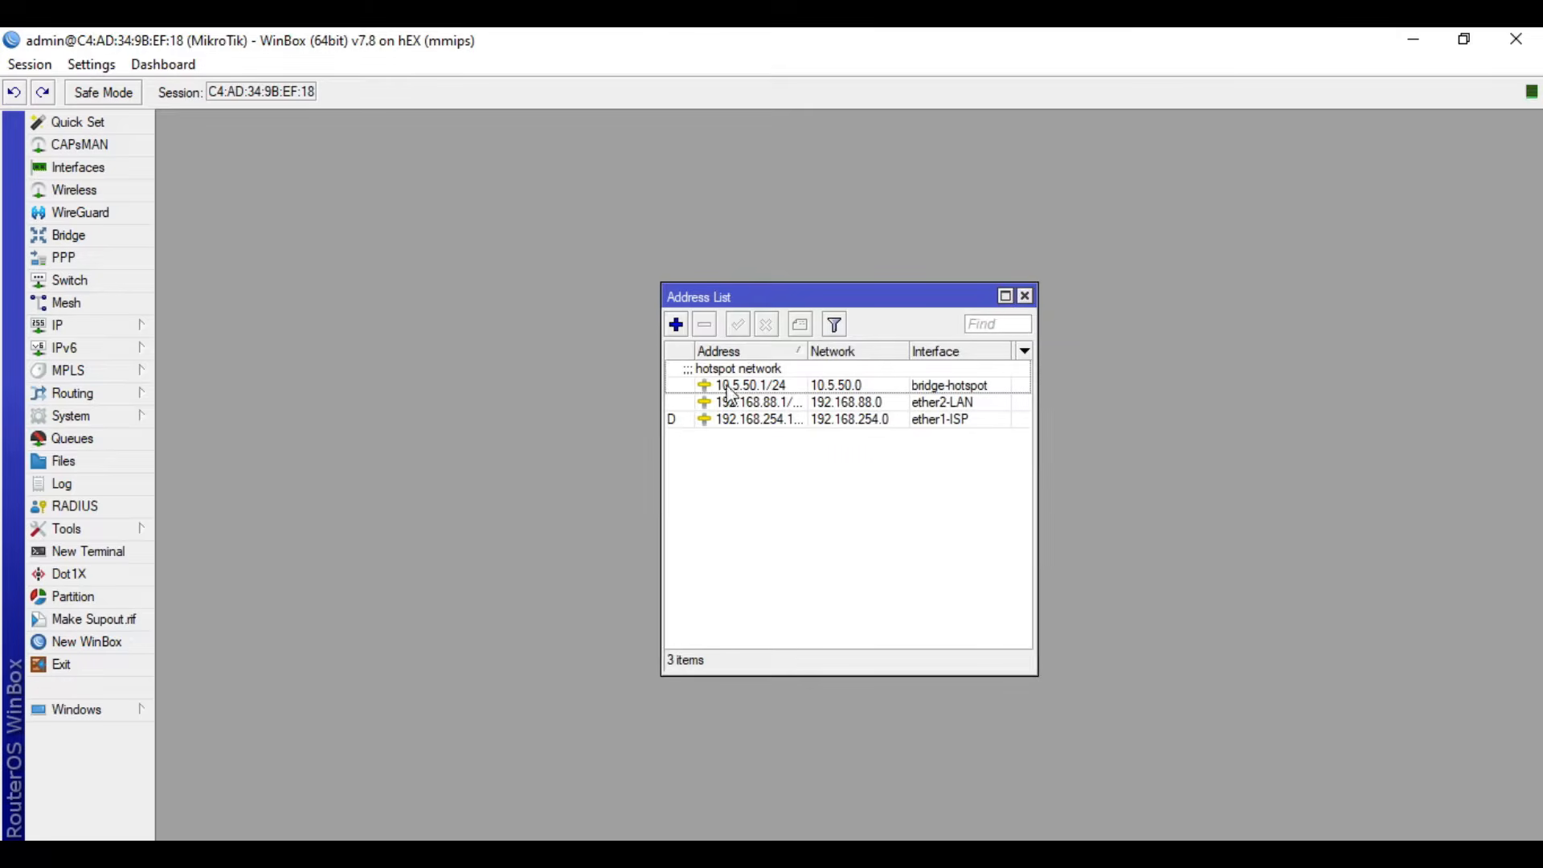
pyautogui.click(677, 326)
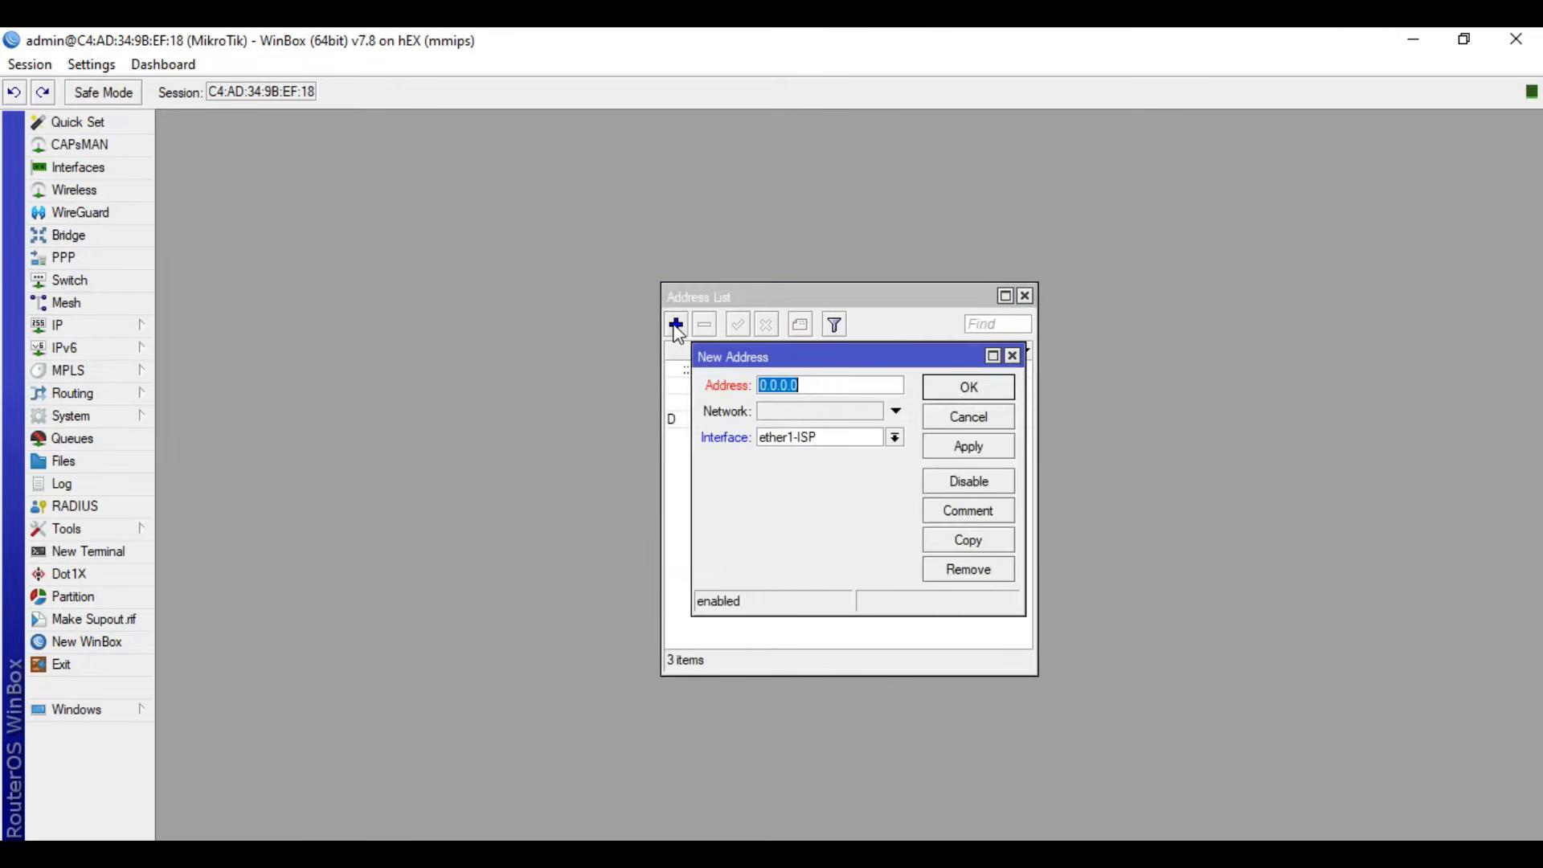
pyautogui.click(838, 436)
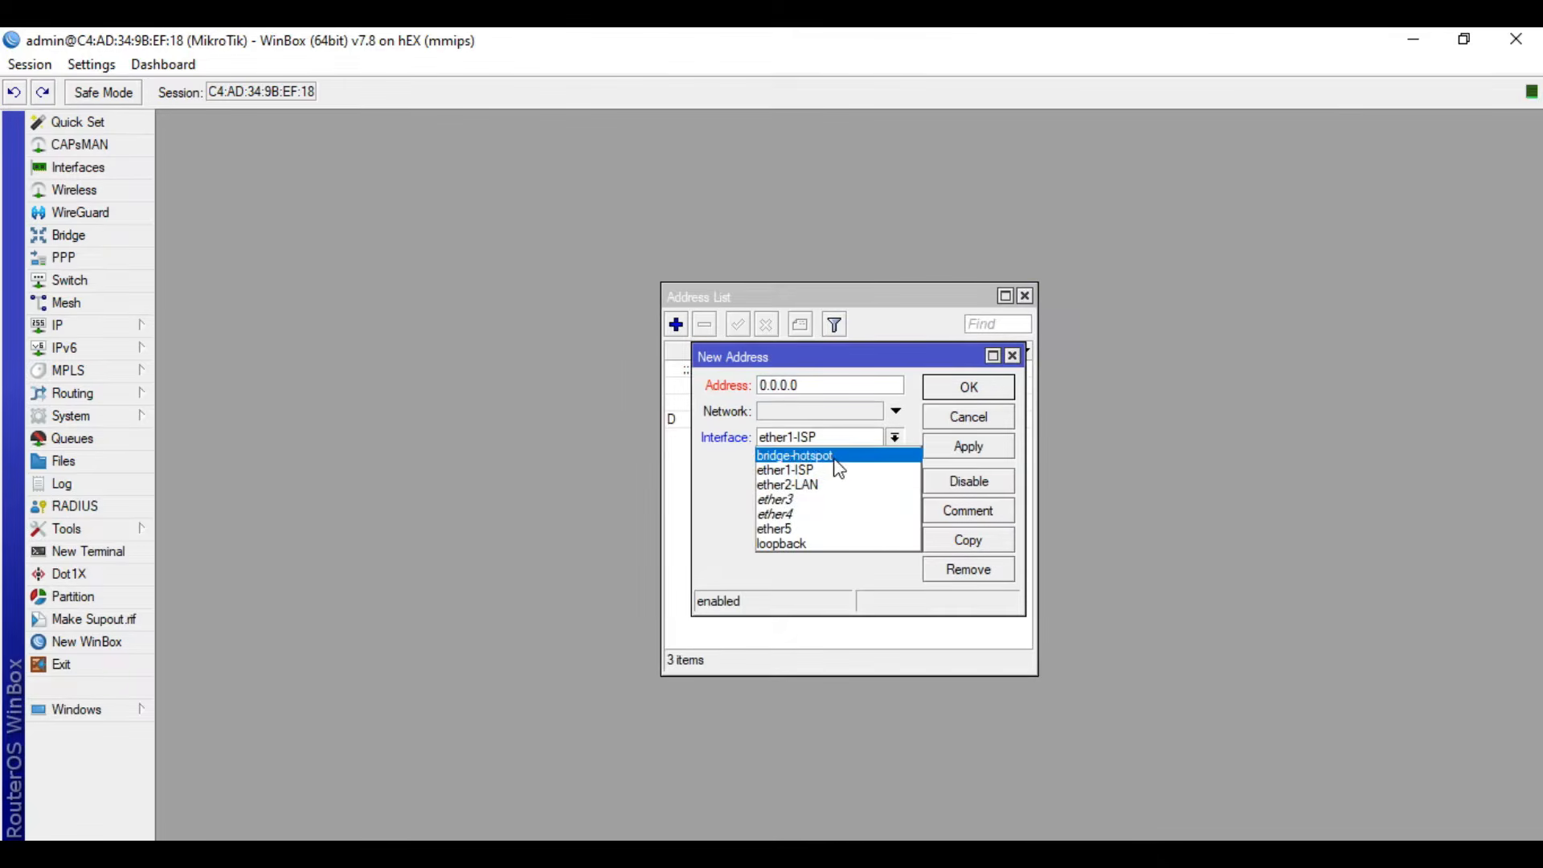
pyautogui.click(828, 544)
pyautogui.doubleClick(839, 391)
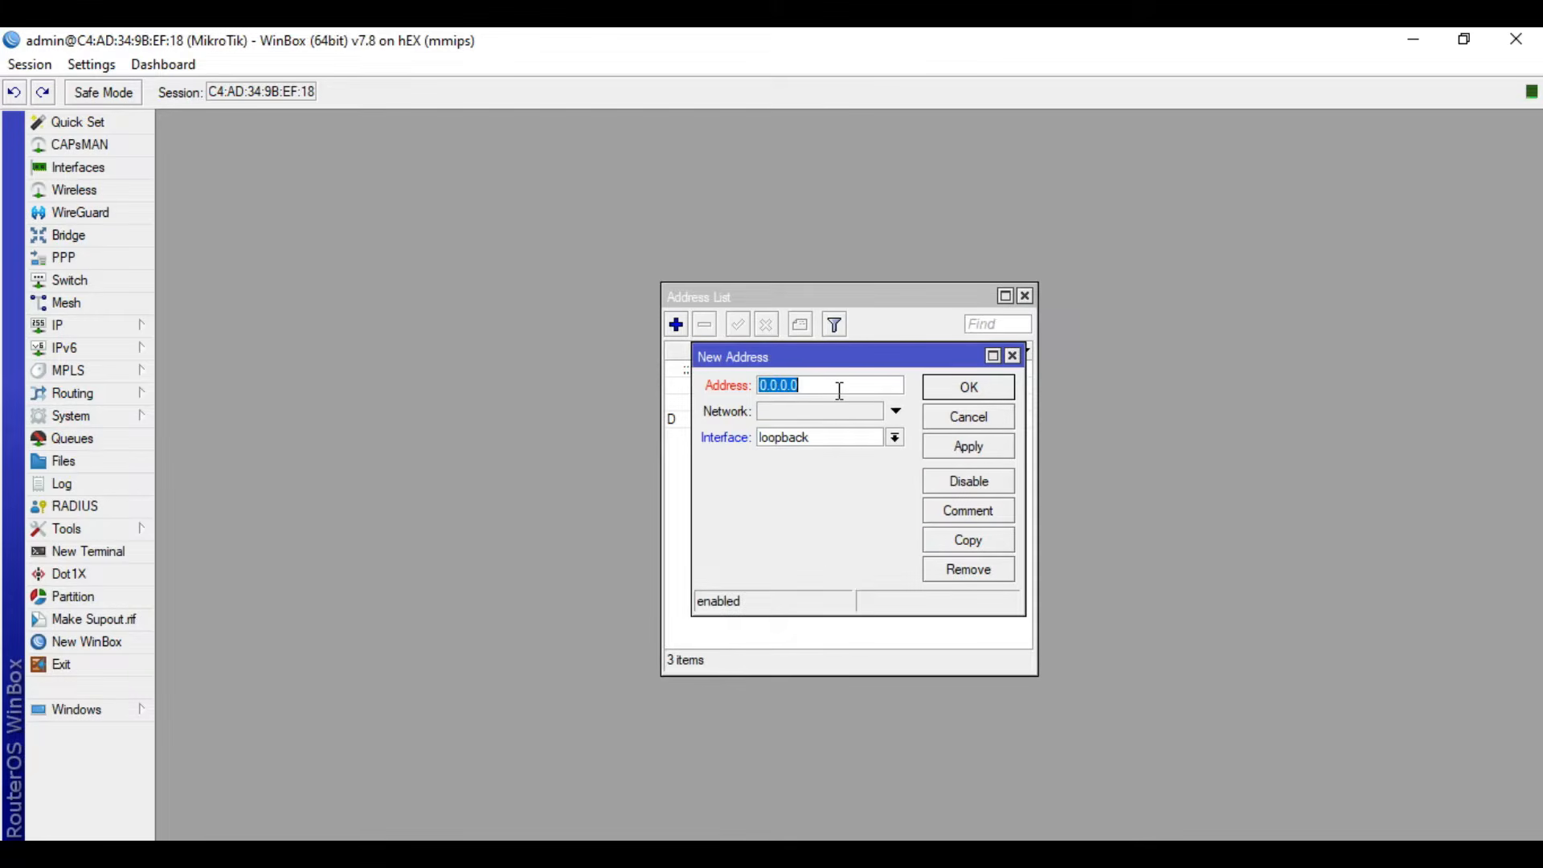
pyautogui.write('192.168.99.1/32')
pyautogui.click(989, 450)
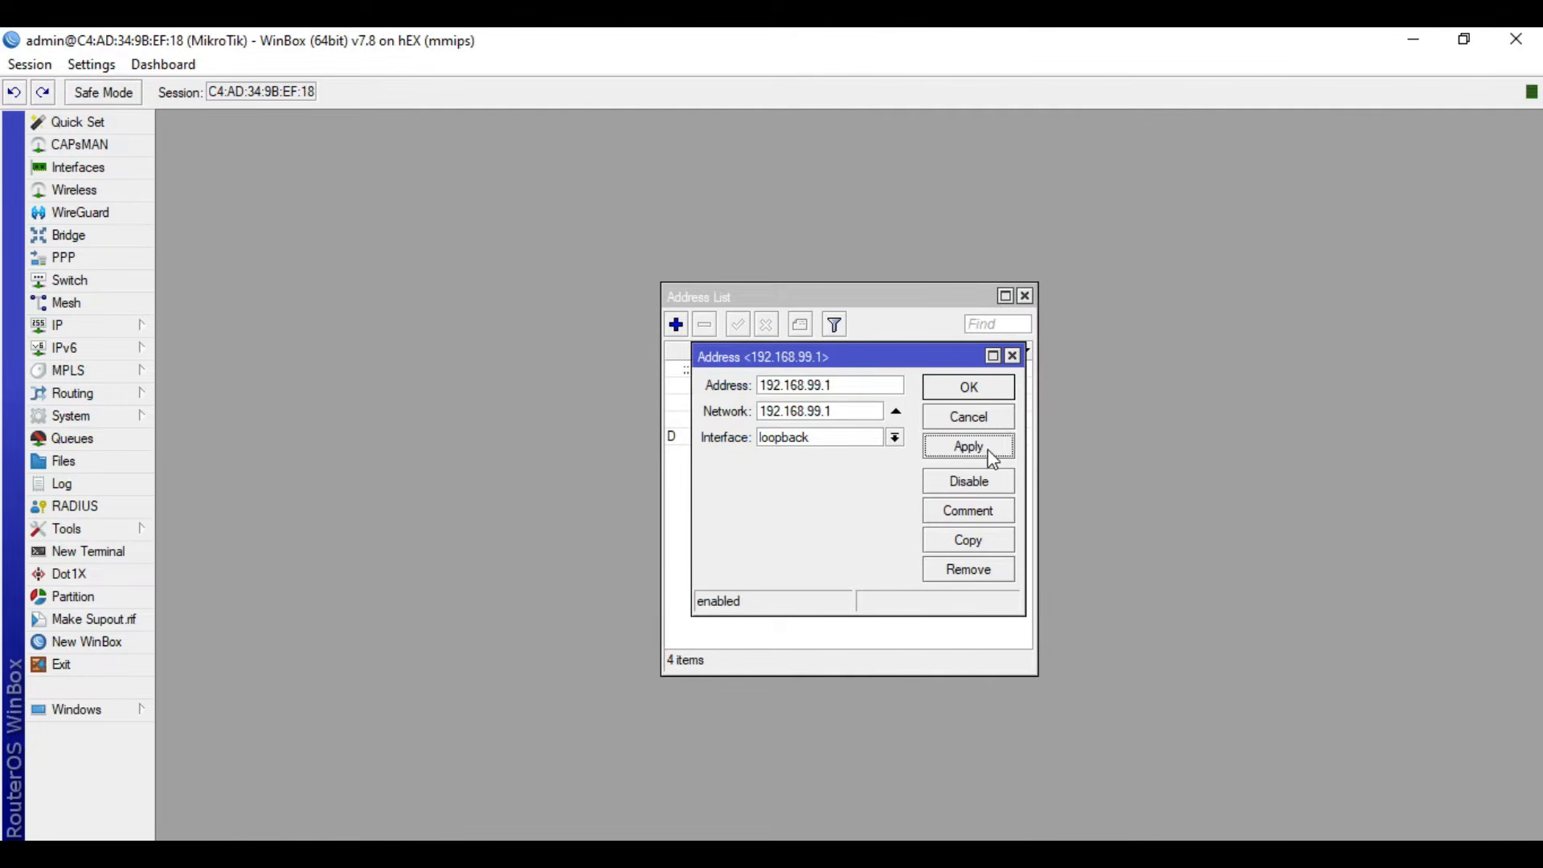
pyautogui.click(980, 390)
pyautogui.click(1025, 296)
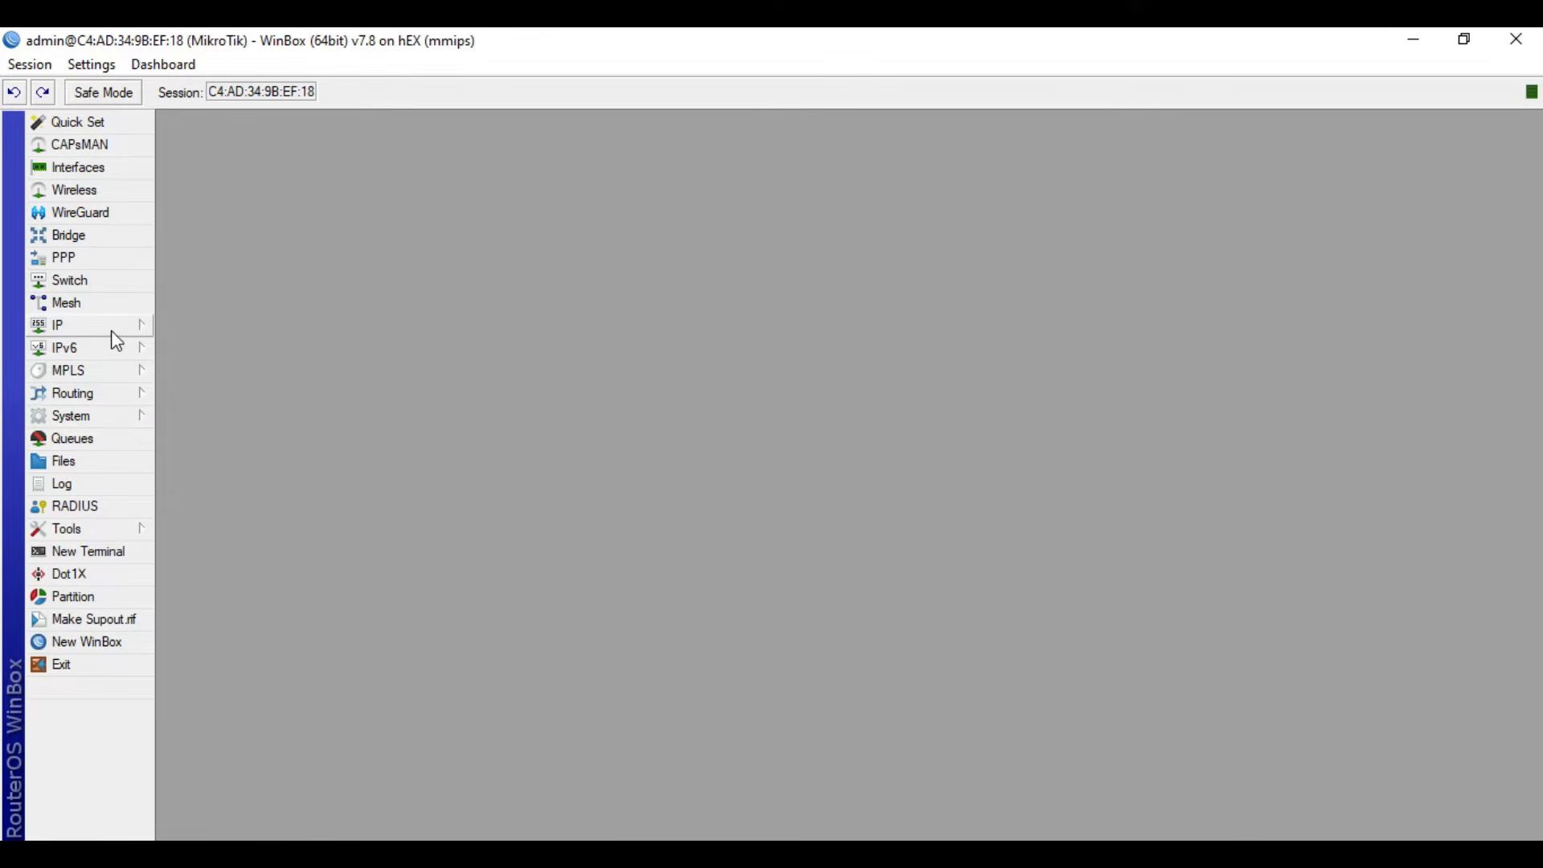
# - Set the system clock's time zone to Asia/Manila and save the change
pyautogui.click(107, 421)
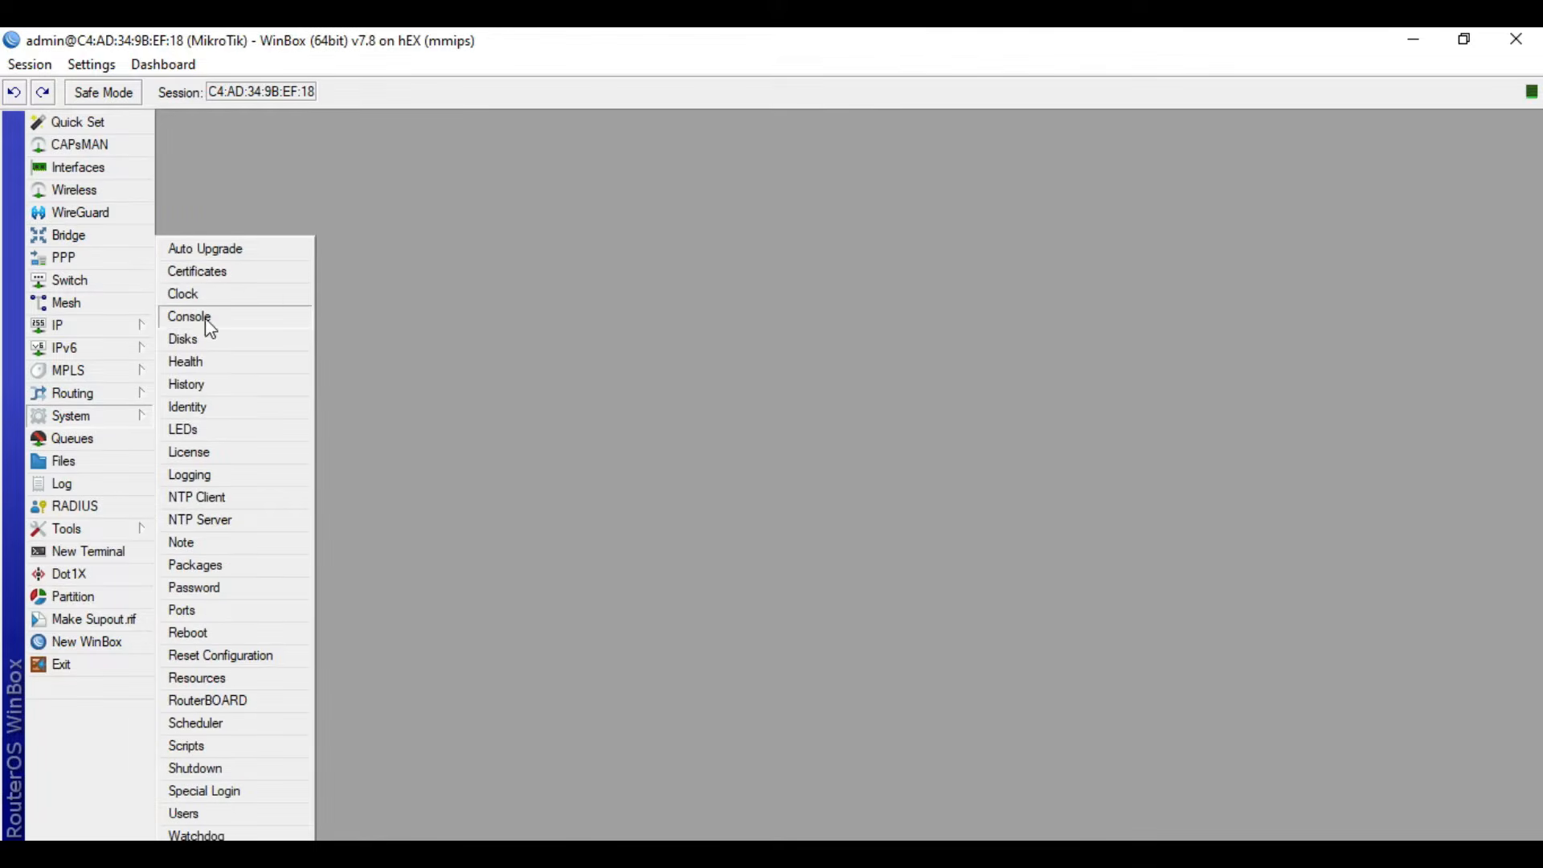
pyautogui.click(219, 294)
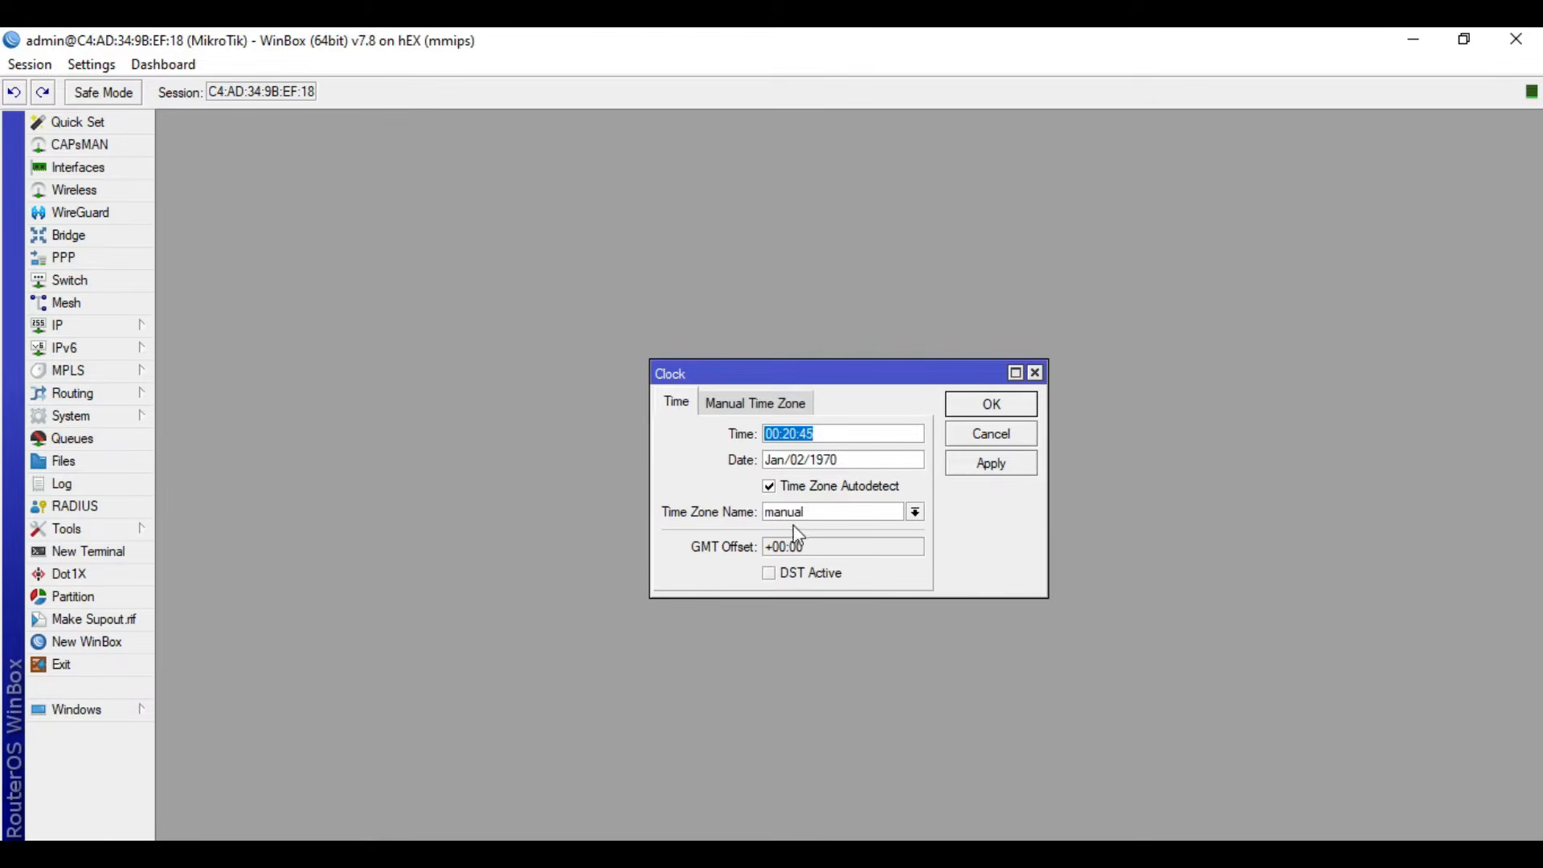
pyautogui.click(917, 515)
pyautogui.moveTo(932, 554); pyautogui.dragTo(937, 734)
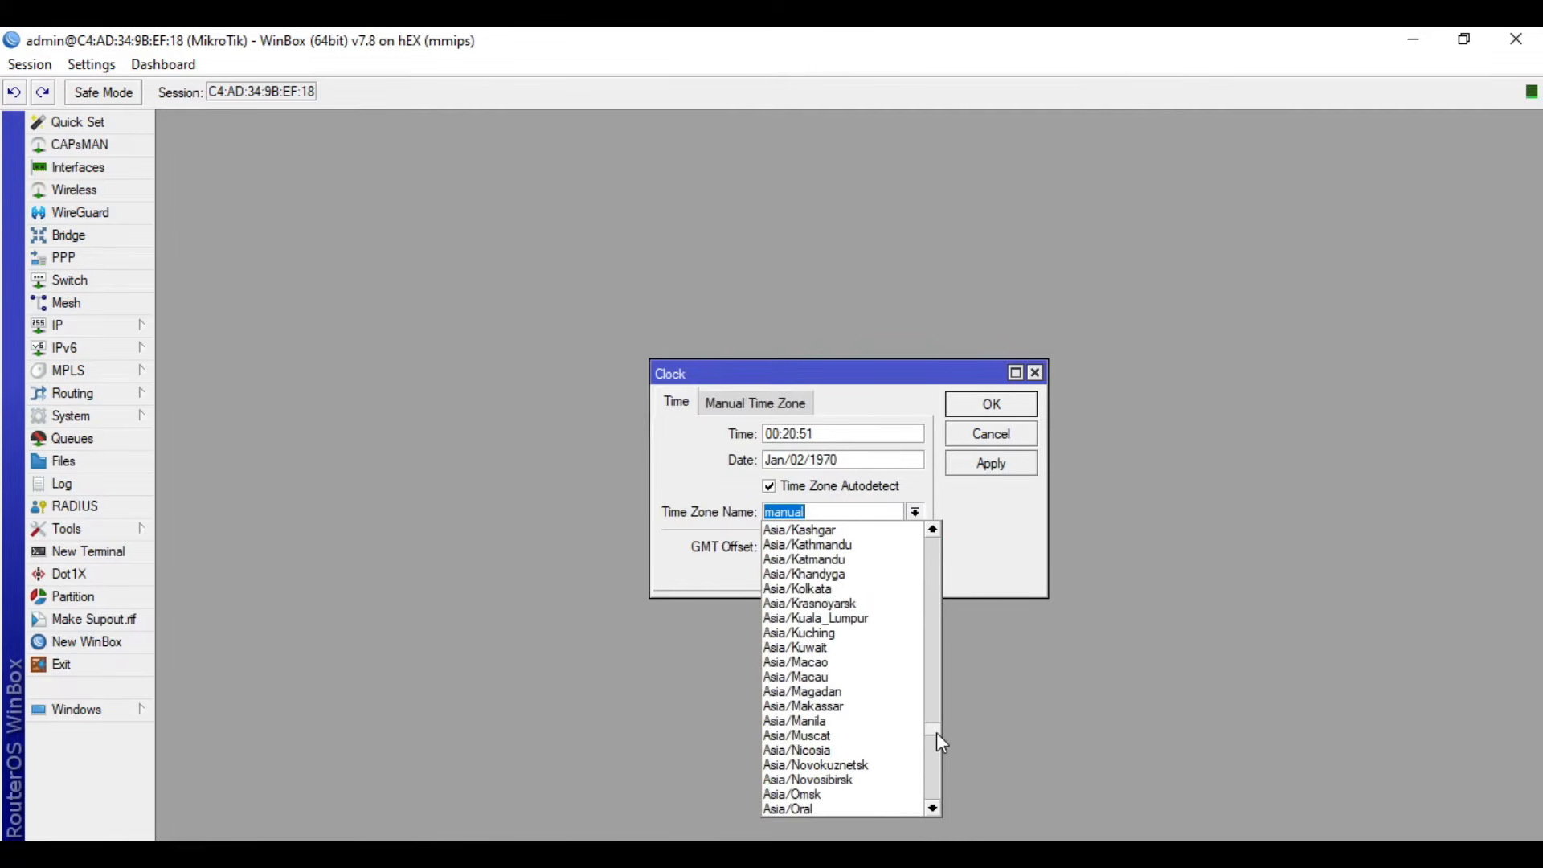
pyautogui.click(856, 721)
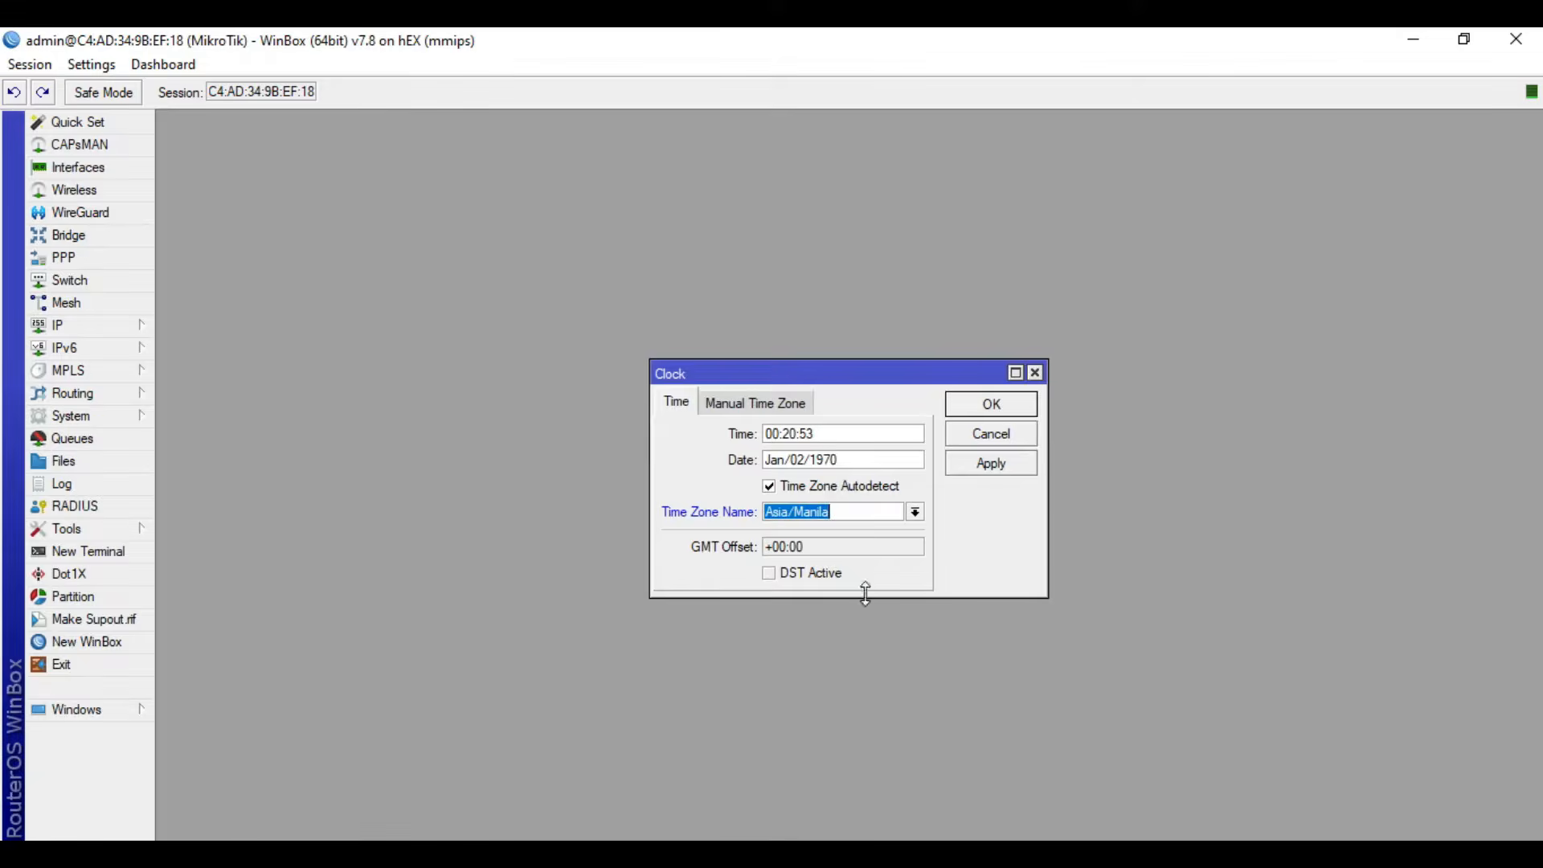
pyautogui.click(970, 472)
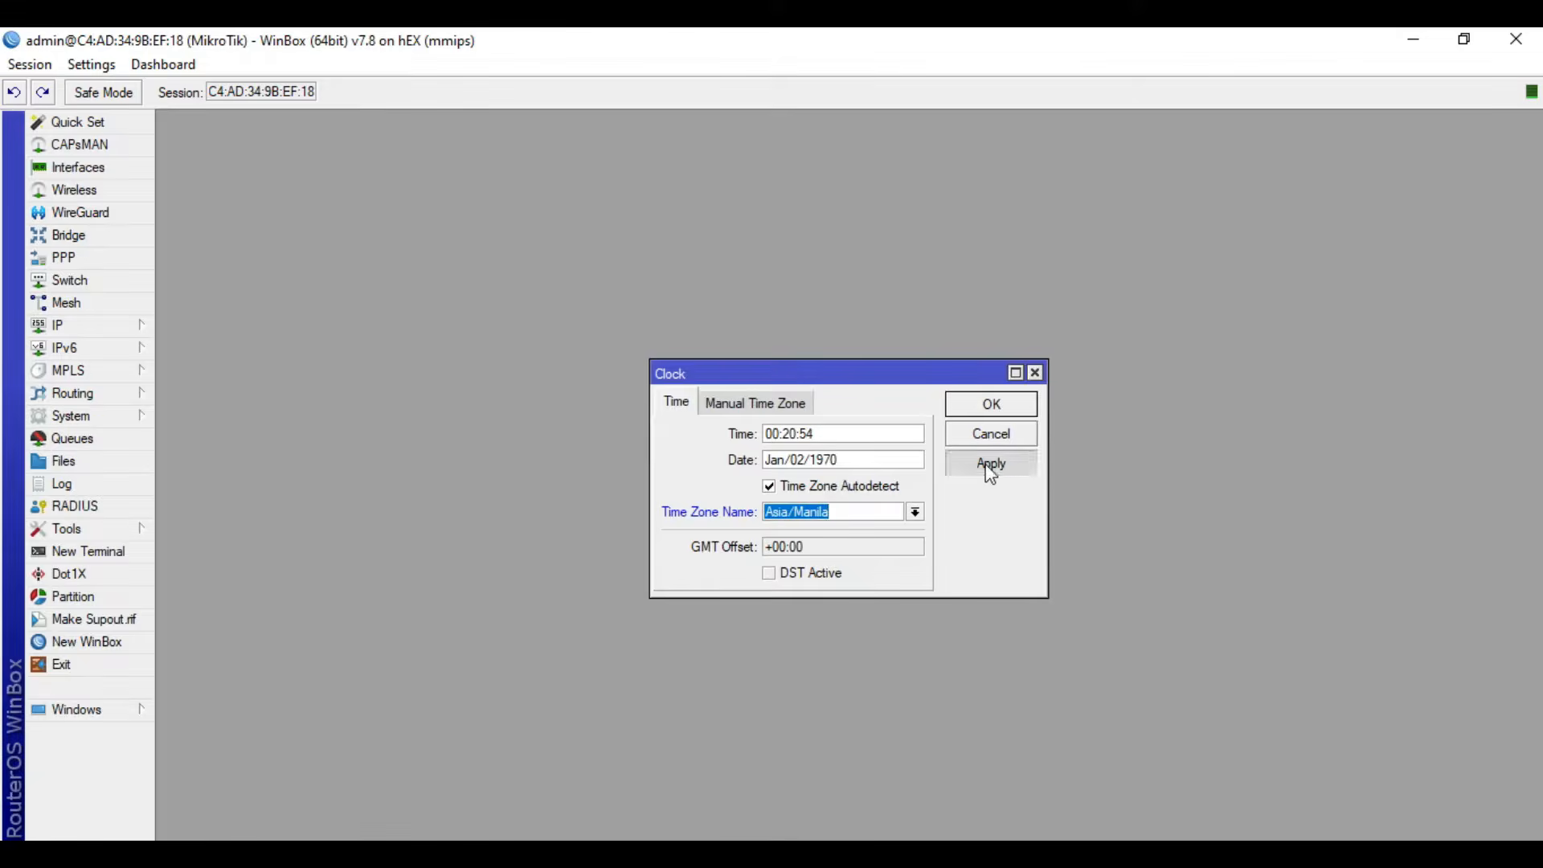
pyautogui.click(1015, 410)
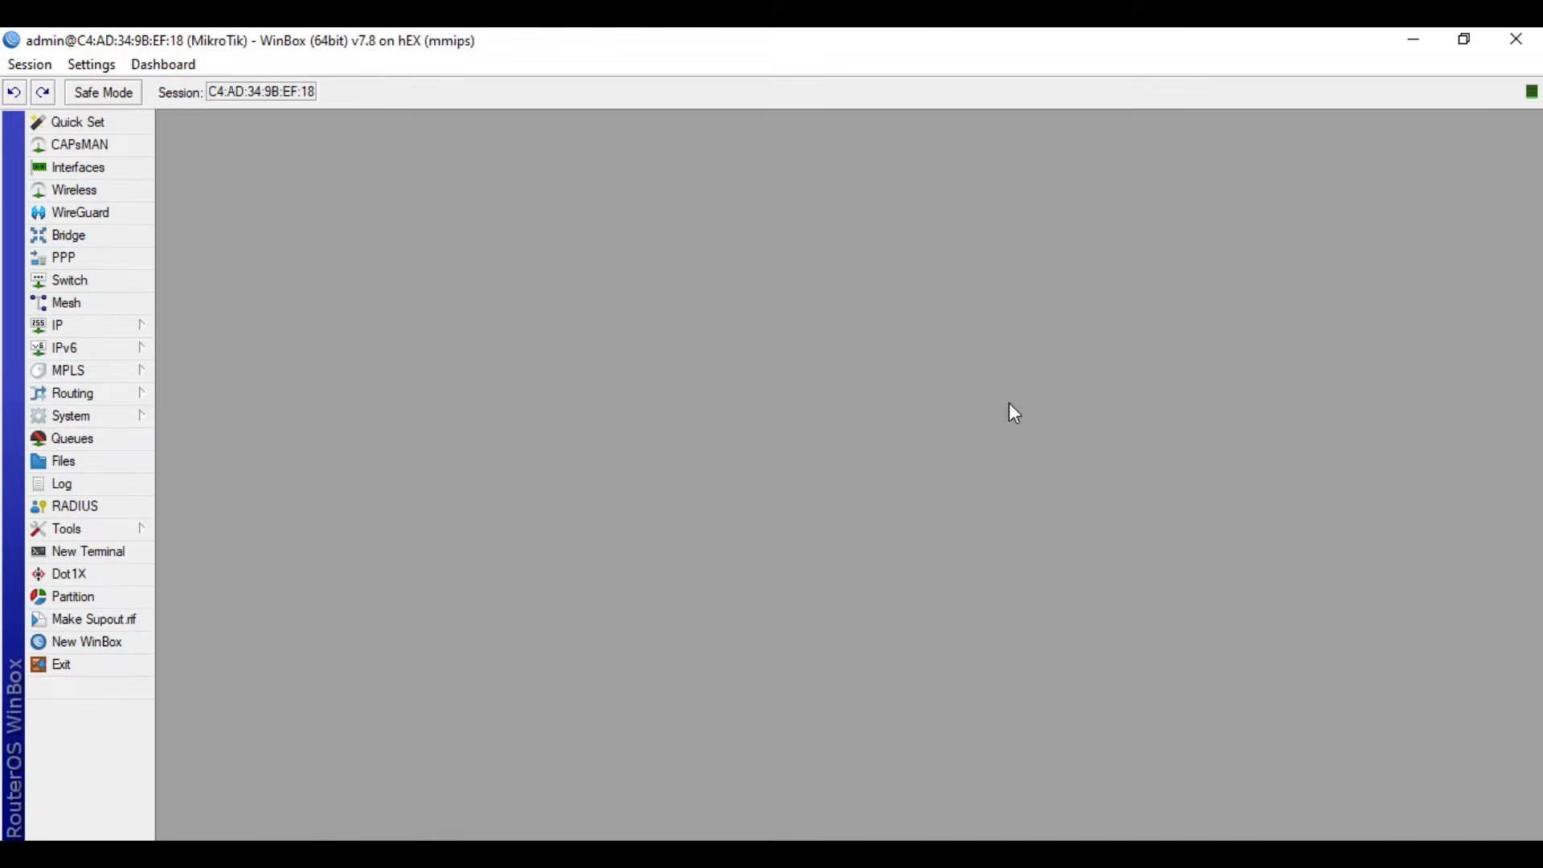
# - Enable the NTP client in unicast mode with the server ph.pool.ntp.org and apply the settings
pyautogui.click(122, 416)
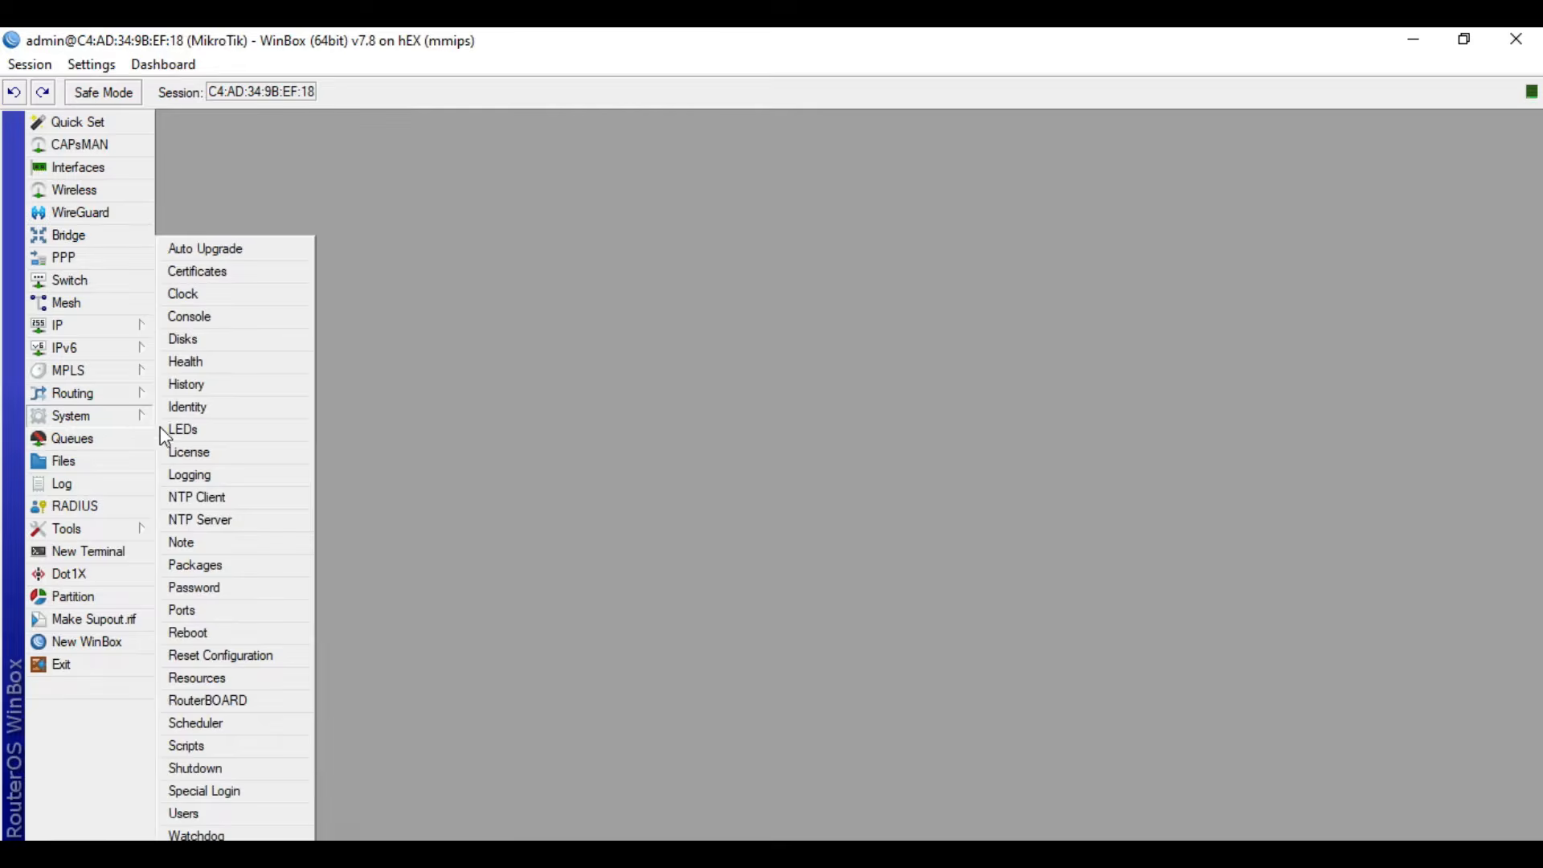
pyautogui.click(198, 498)
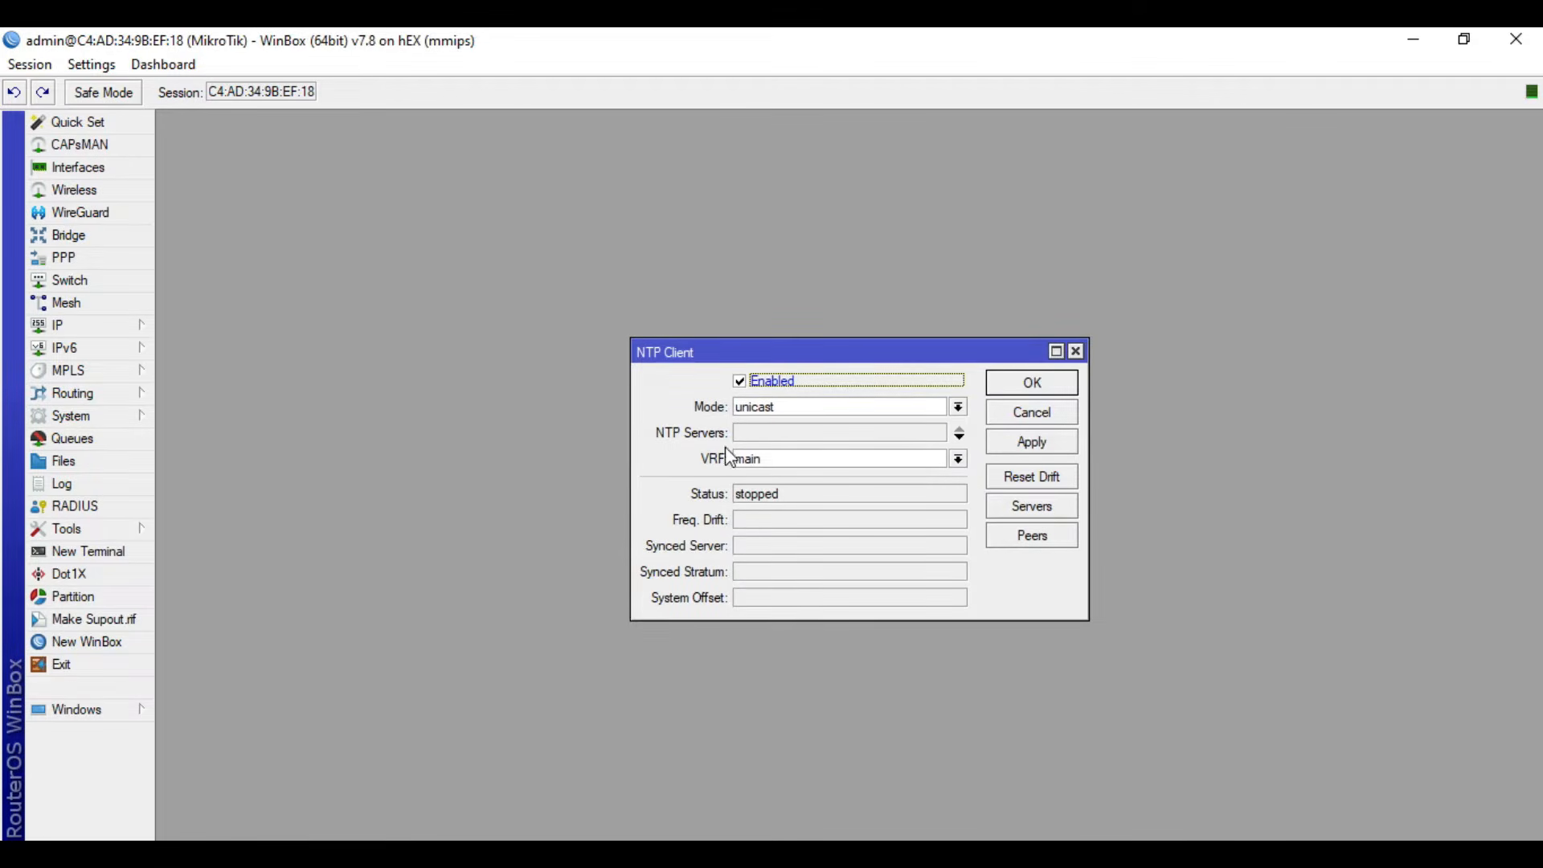
pyautogui.click(756, 432)
pyautogui.write('ph.')
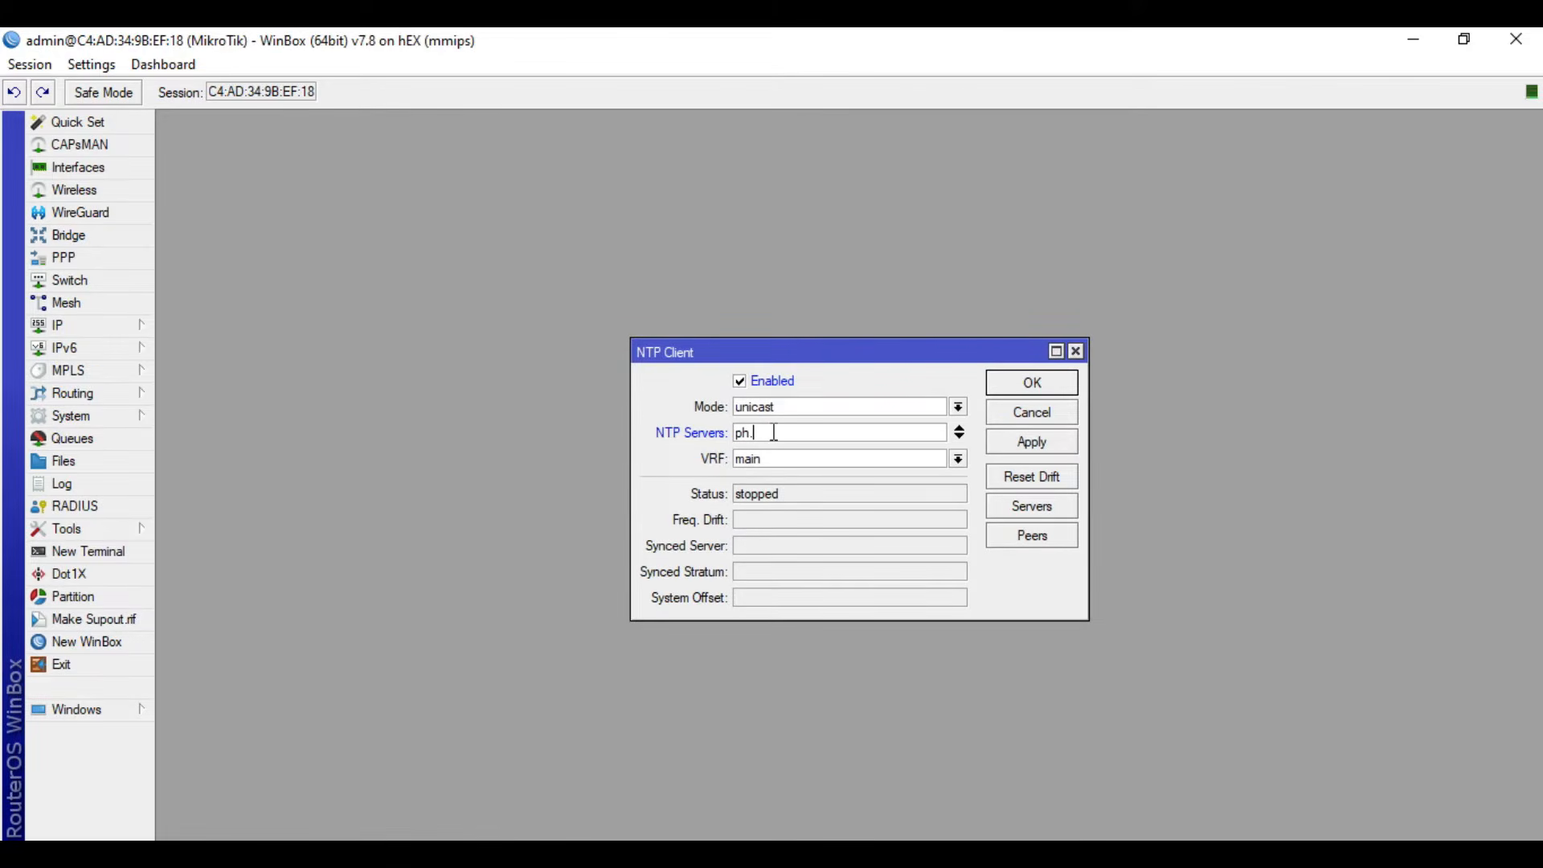
pyautogui.write('pool.ntp.org')
pyautogui.click(1027, 444)
# - Check the NTP client's synchronization status and close its settings
pyautogui.moveTo(776, 494); pyautogui.dragTo(733, 498)
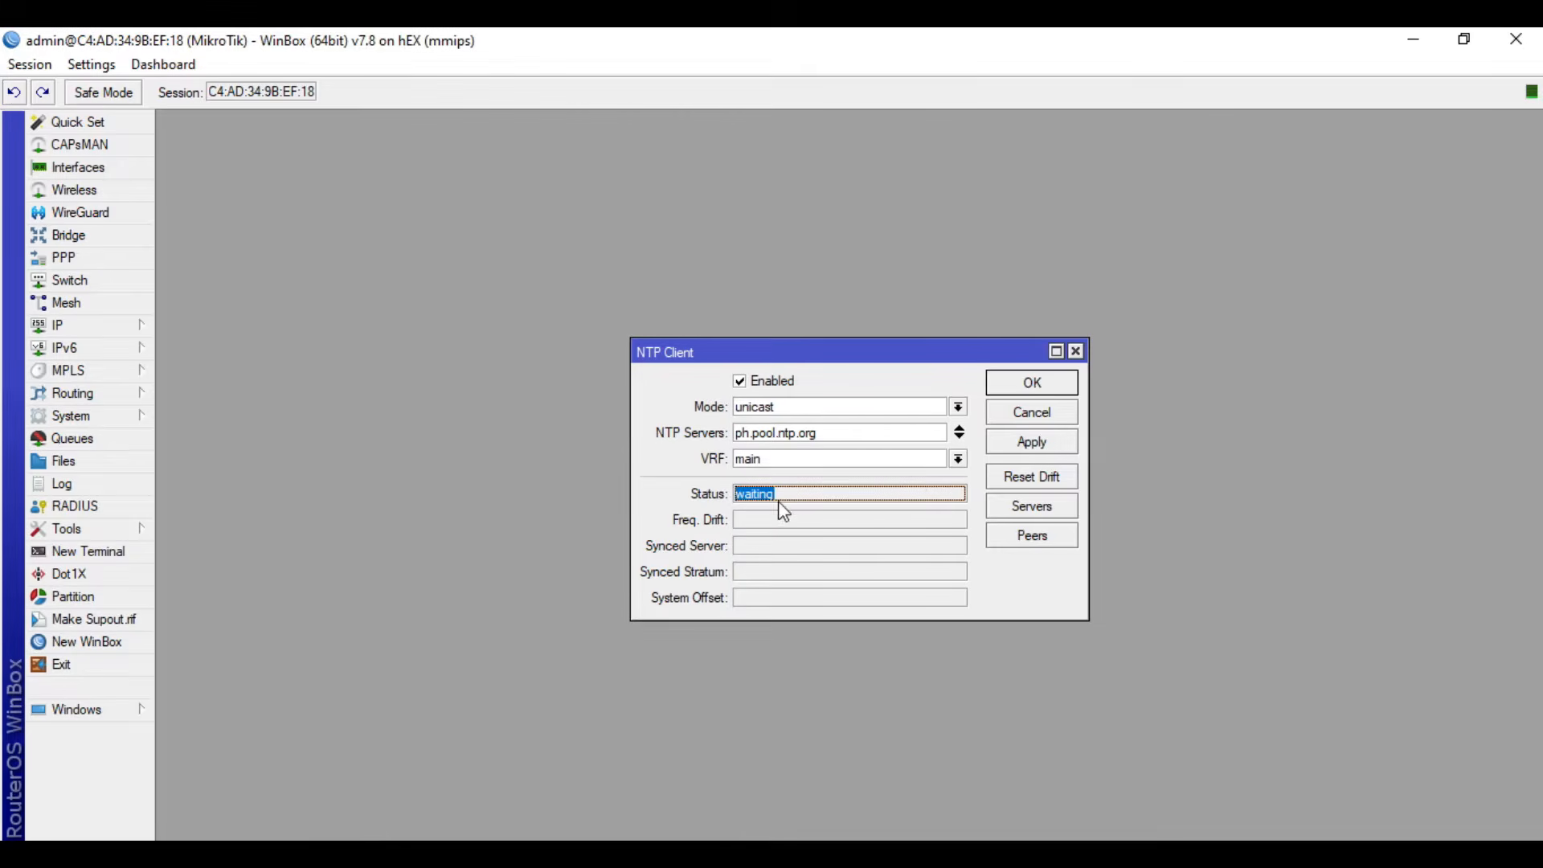
pyautogui.click(418, 857)
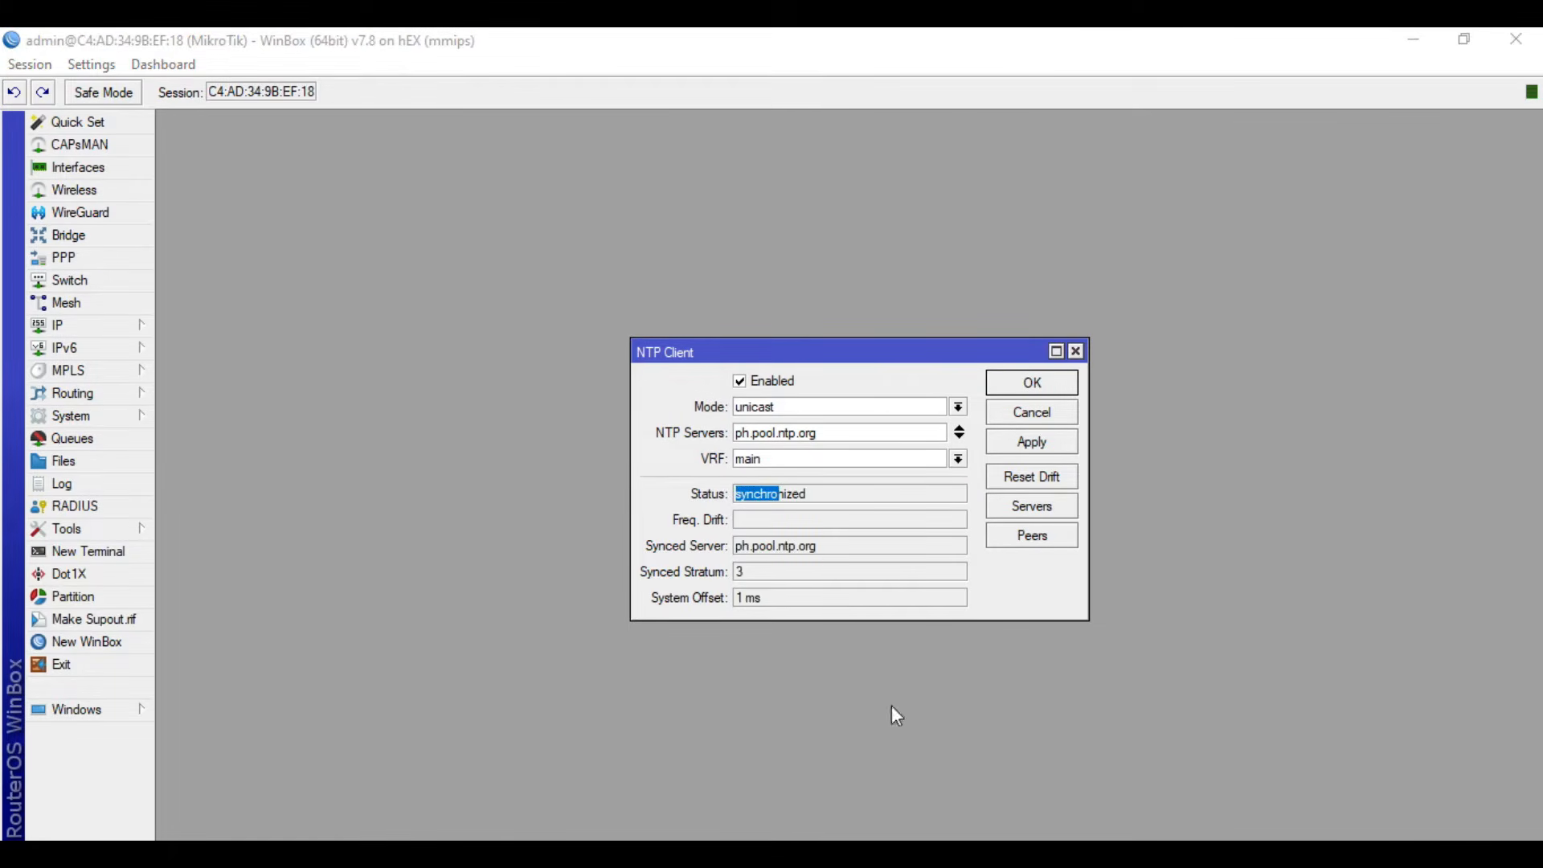
pyautogui.click(842, 499)
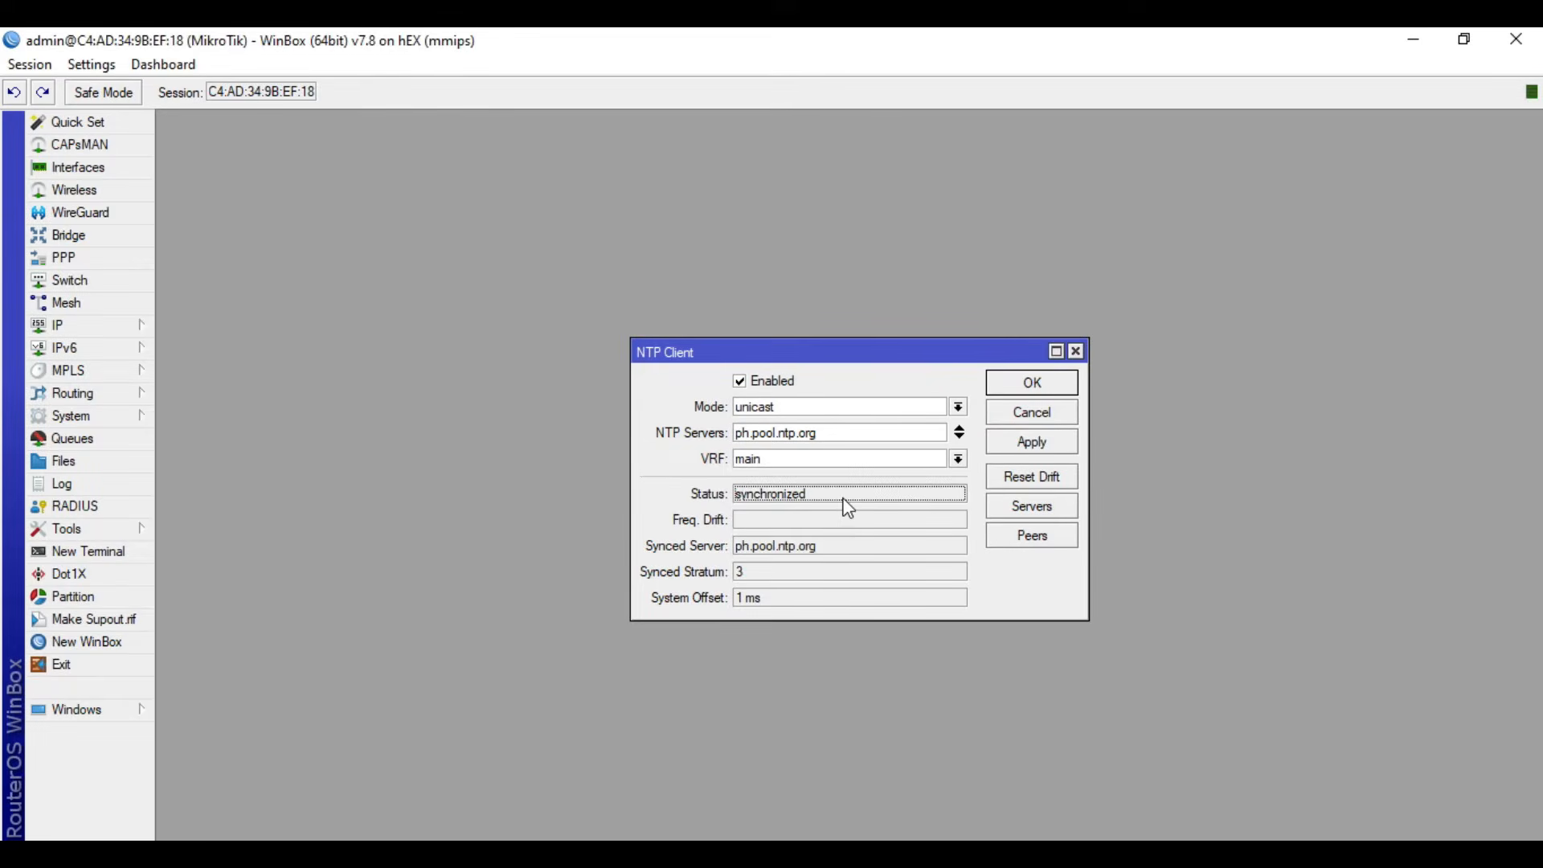
pyautogui.click(1056, 444)
pyautogui.click(1054, 384)
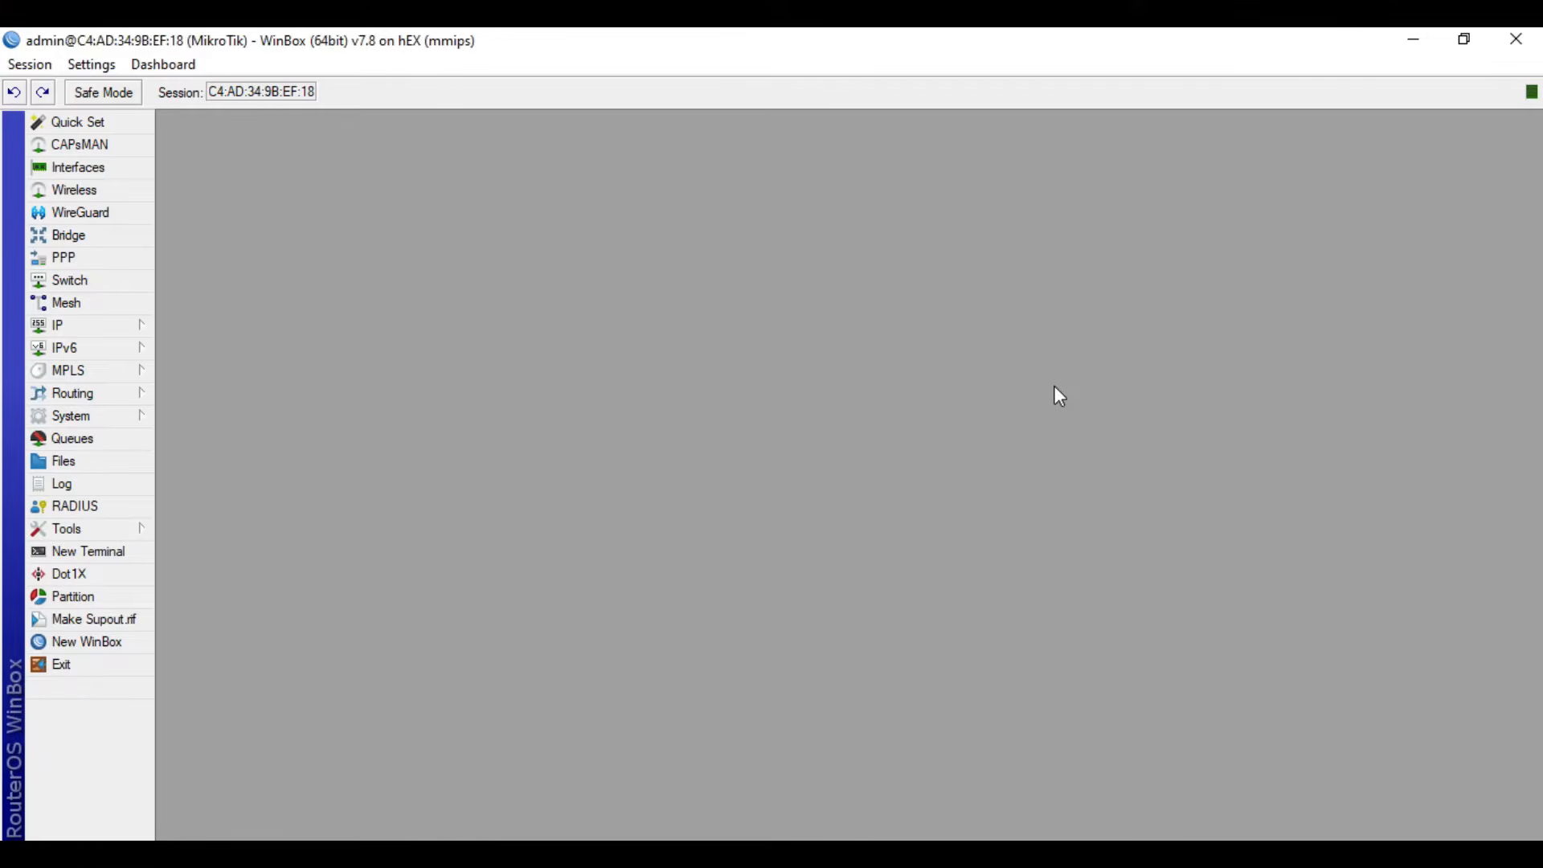
# - Add the time, date, CPU, memory and uptime indicators to the session status bar
pyautogui.rightClick(1453, 97)
pyautogui.click(1450, 123)
pyautogui.rightClick(1371, 98)
pyautogui.click(1395, 149)
pyautogui.rightClick(1282, 102)
pyautogui.click(1326, 174)
pyautogui.rightClick(1194, 95)
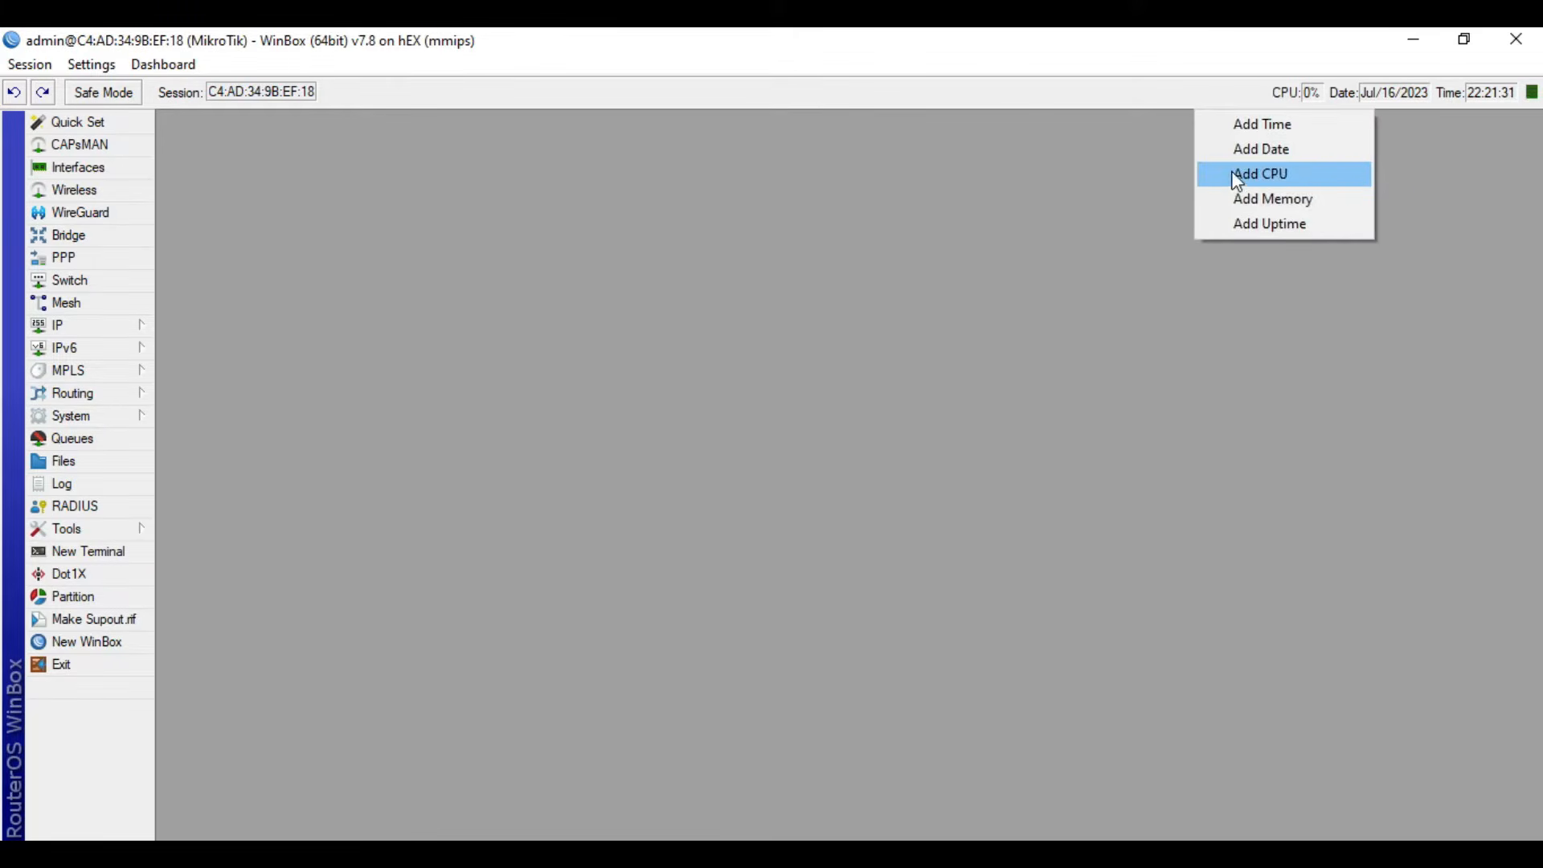
pyautogui.click(1233, 200)
pyautogui.rightClick(1103, 94)
pyautogui.click(1149, 223)
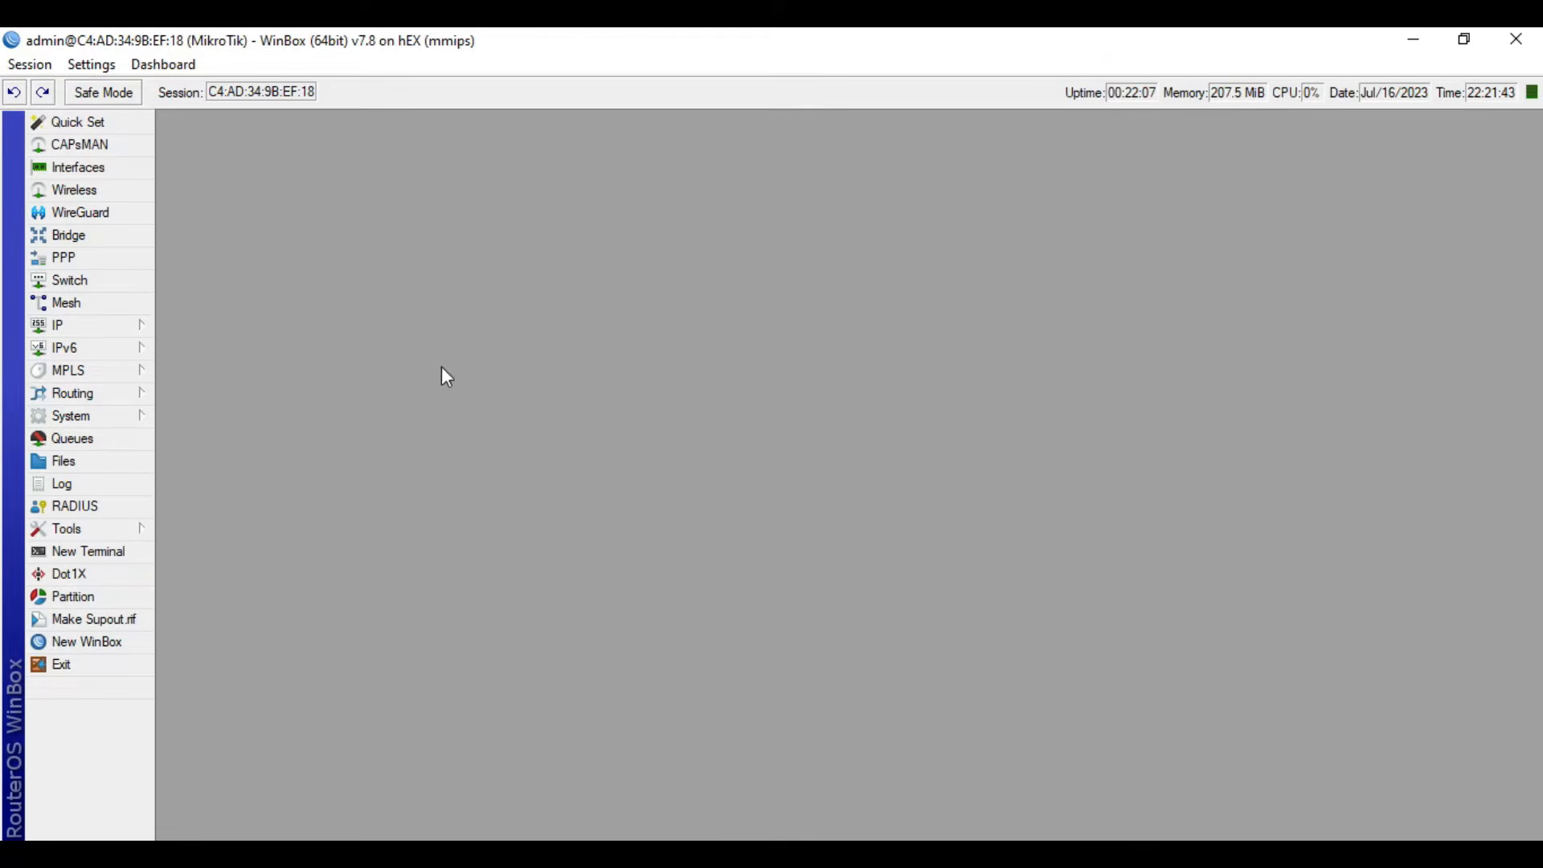
# - Disable the api-ssl, ftp, ssh, telnet and www services in the IP service list
pyautogui.click(125, 325)
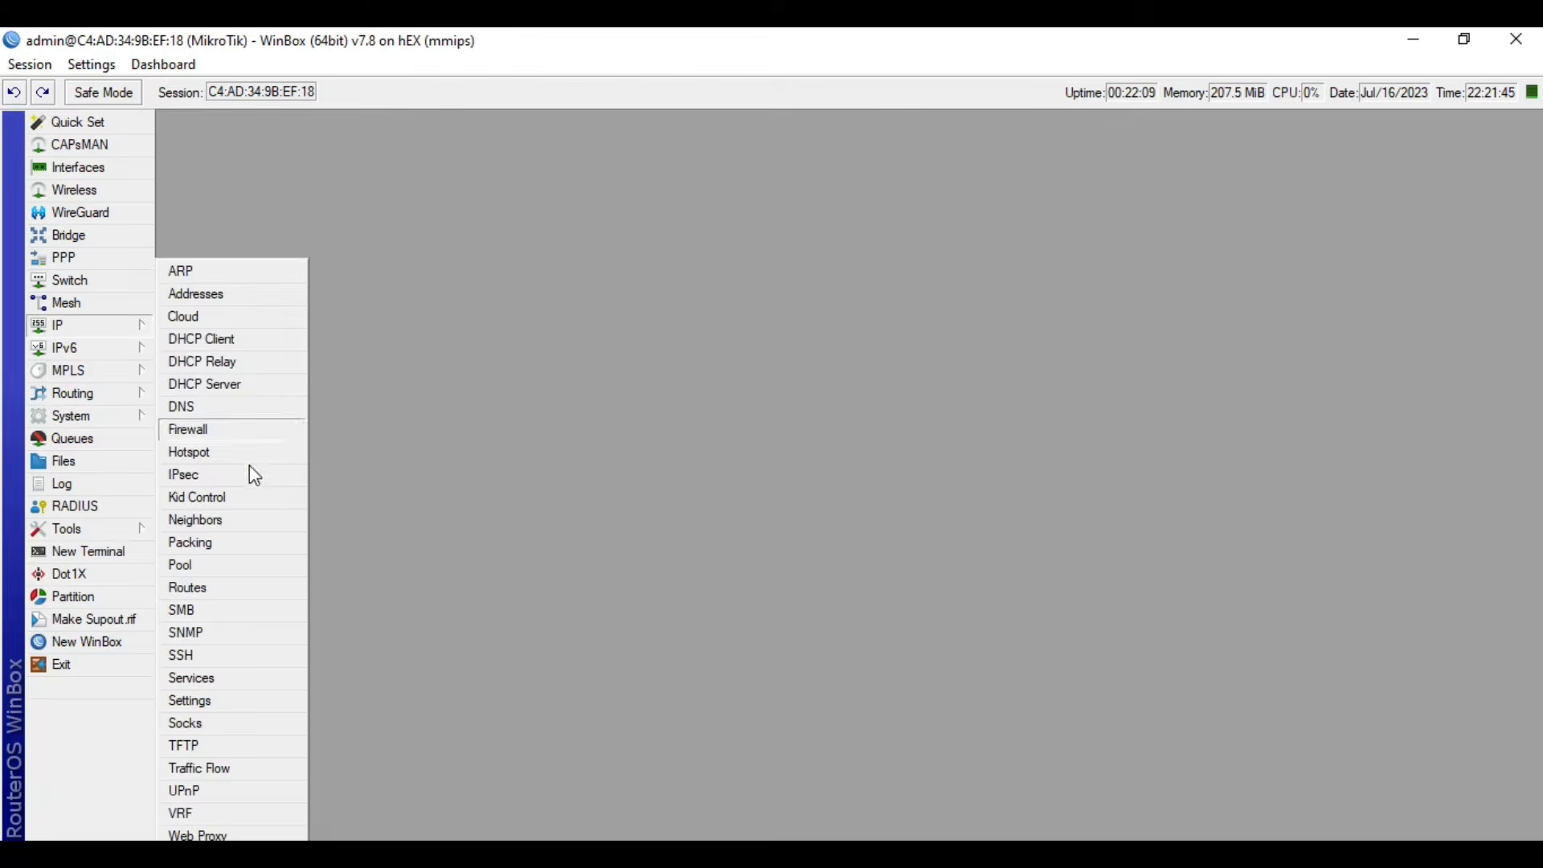
pyautogui.click(193, 678)
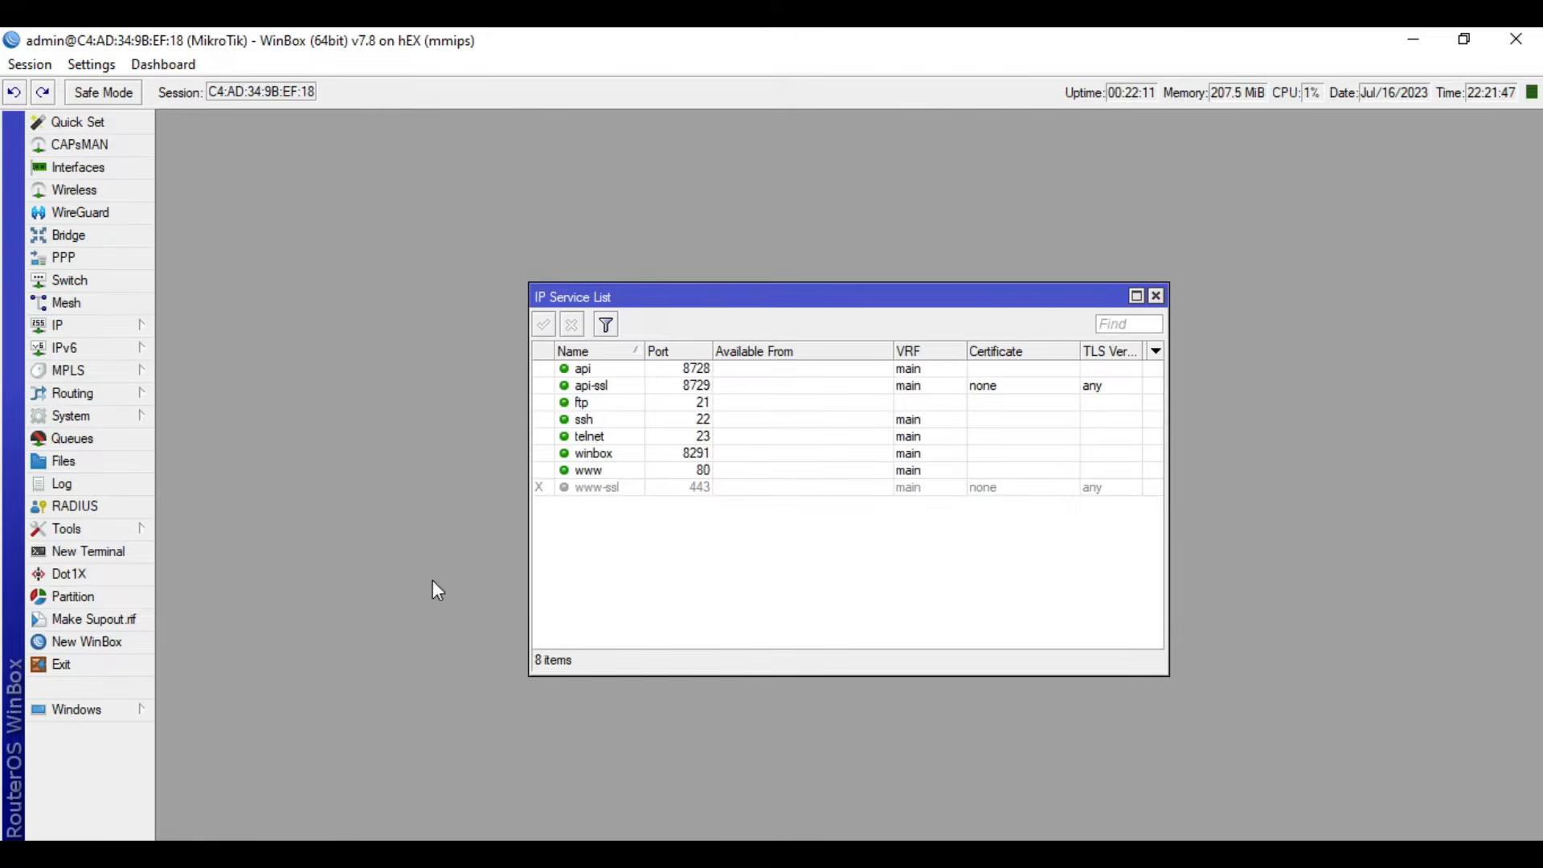
pyautogui.click(626, 387)
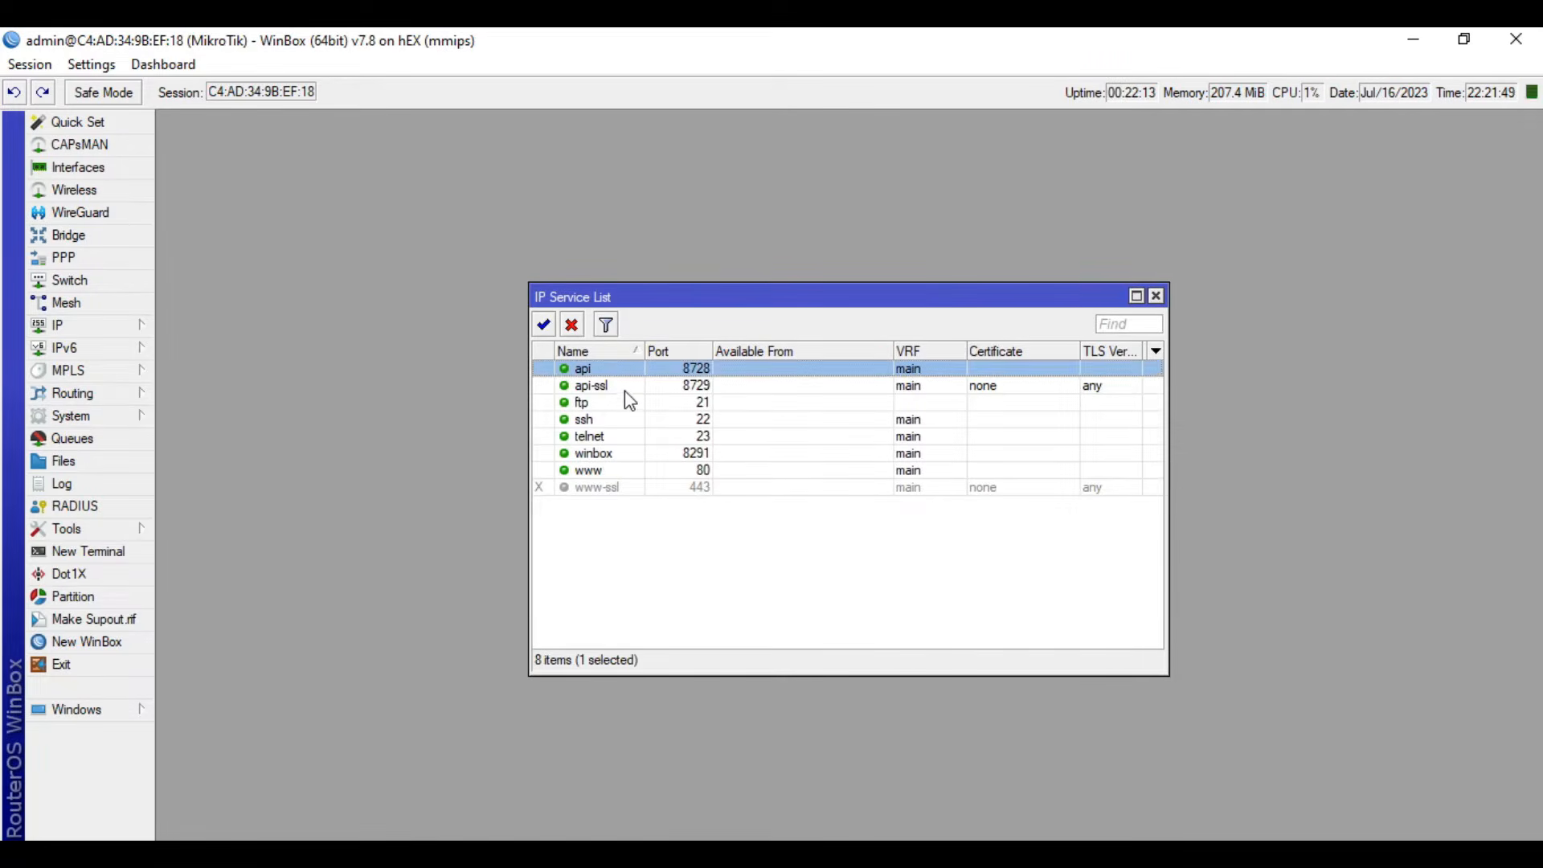
pyautogui.keyDown('shift'); pyautogui.click(626, 438); pyautogui.keyUp('shift')
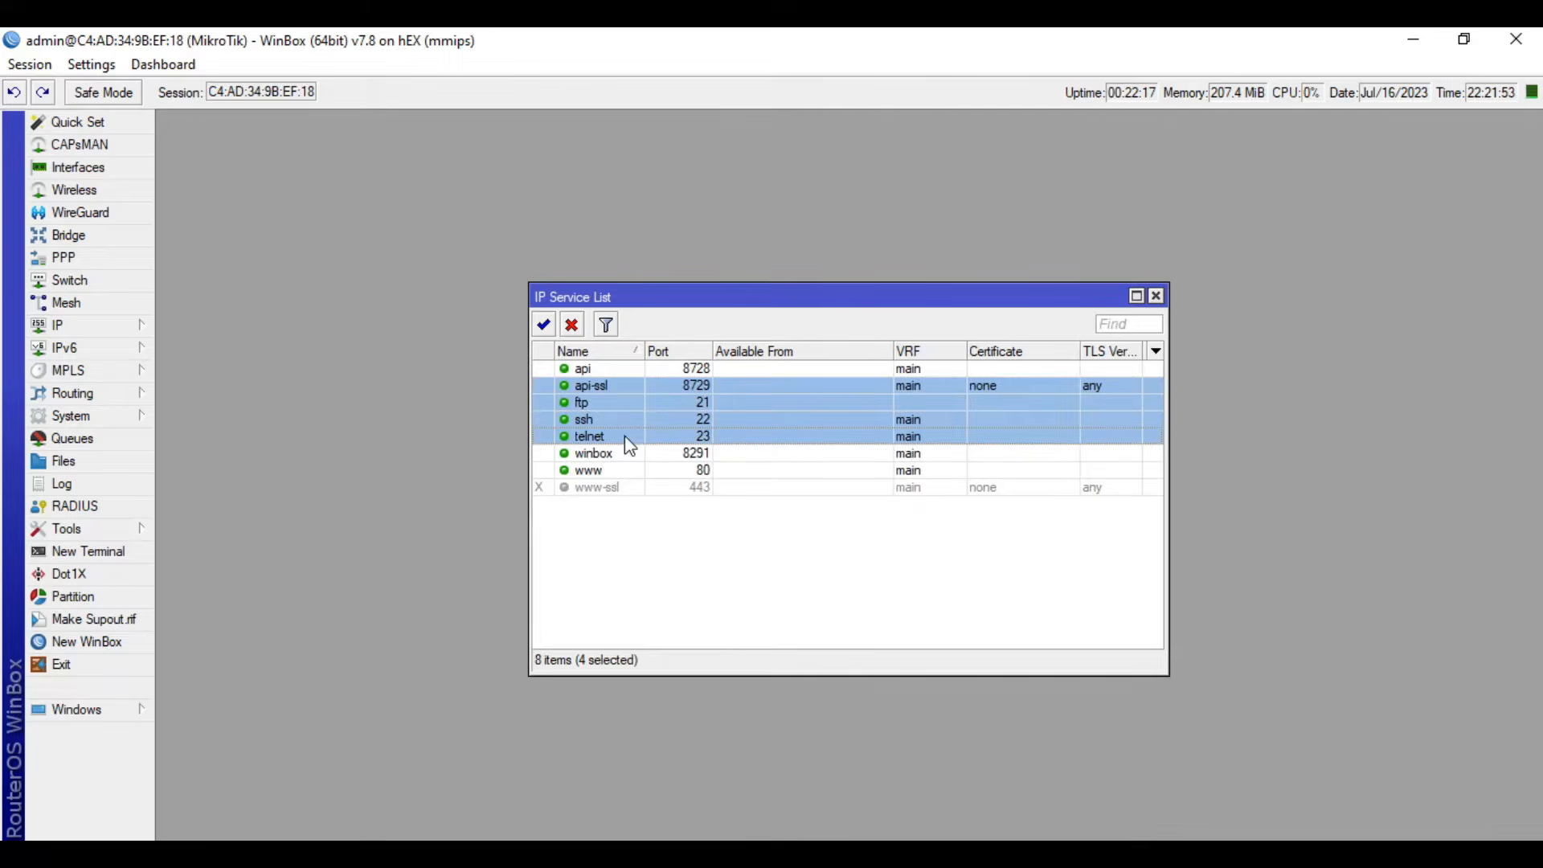
pyautogui.click(573, 326)
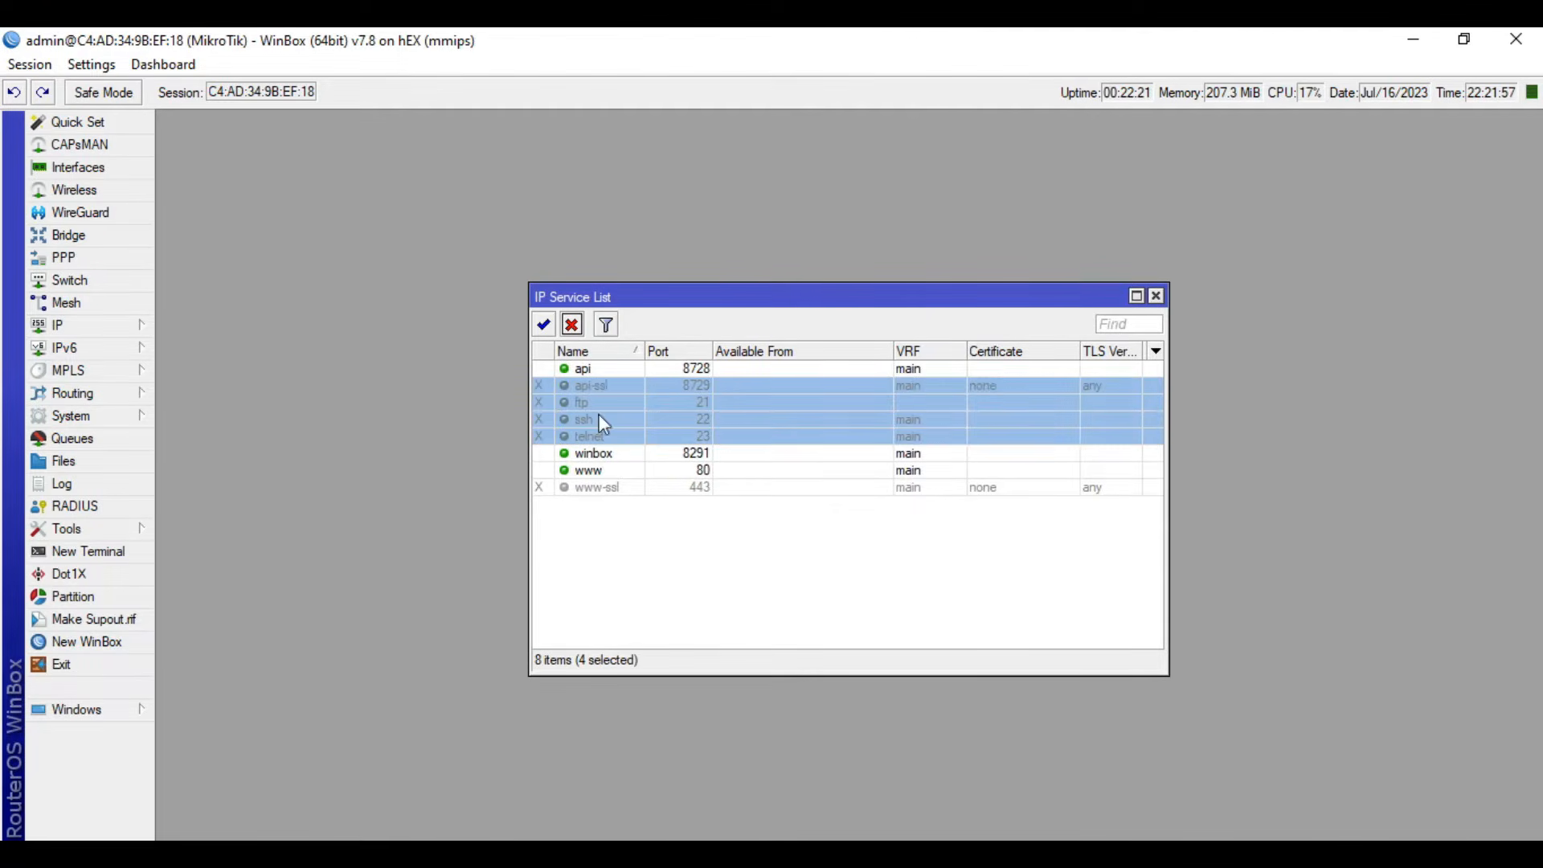
pyautogui.click(614, 370)
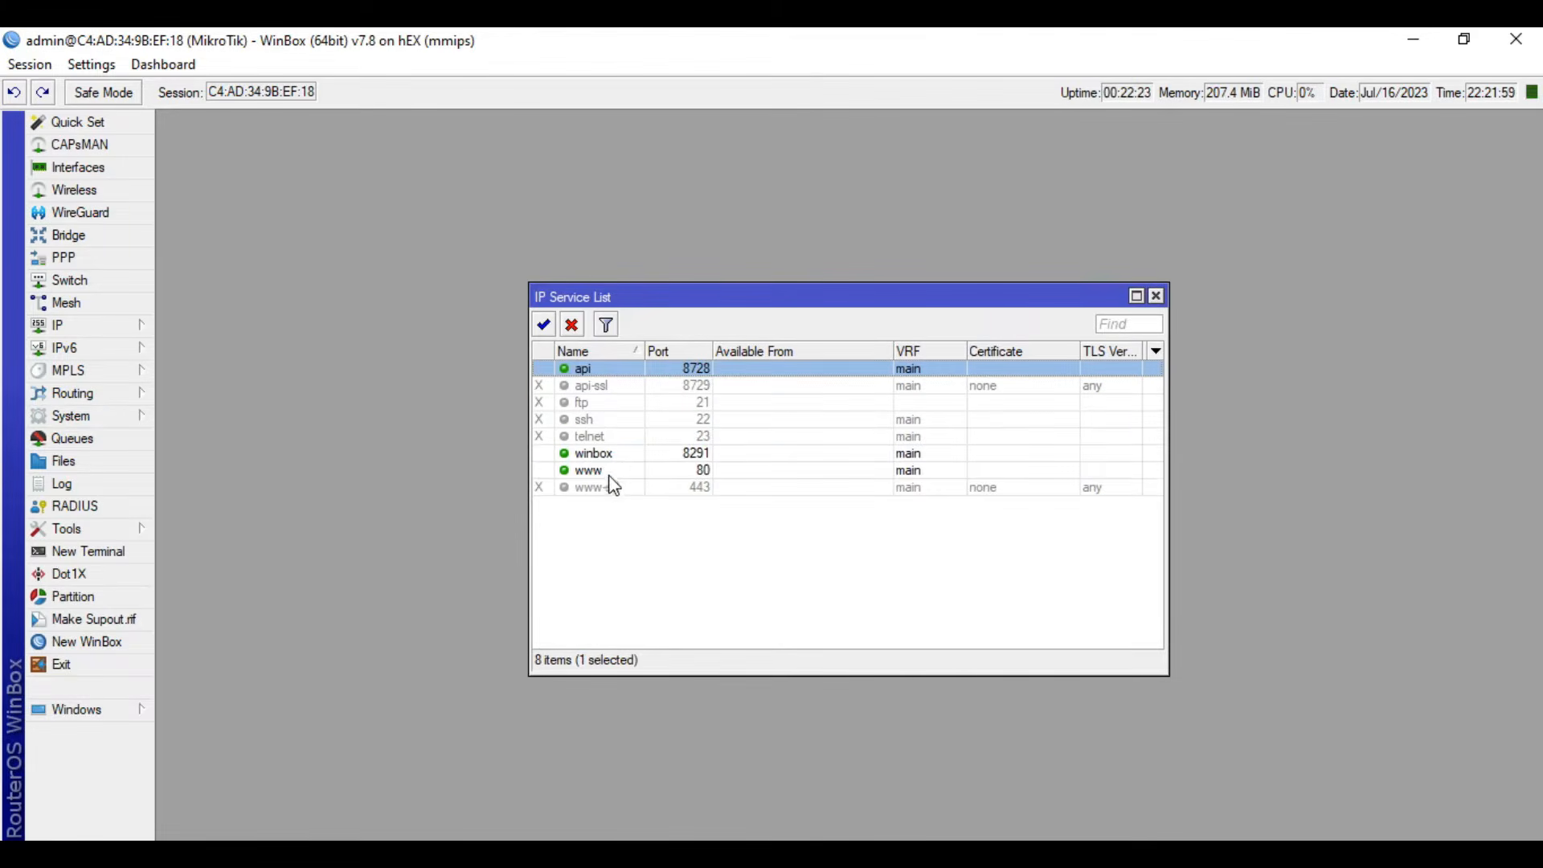
pyautogui.click(608, 473)
pyautogui.click(573, 324)
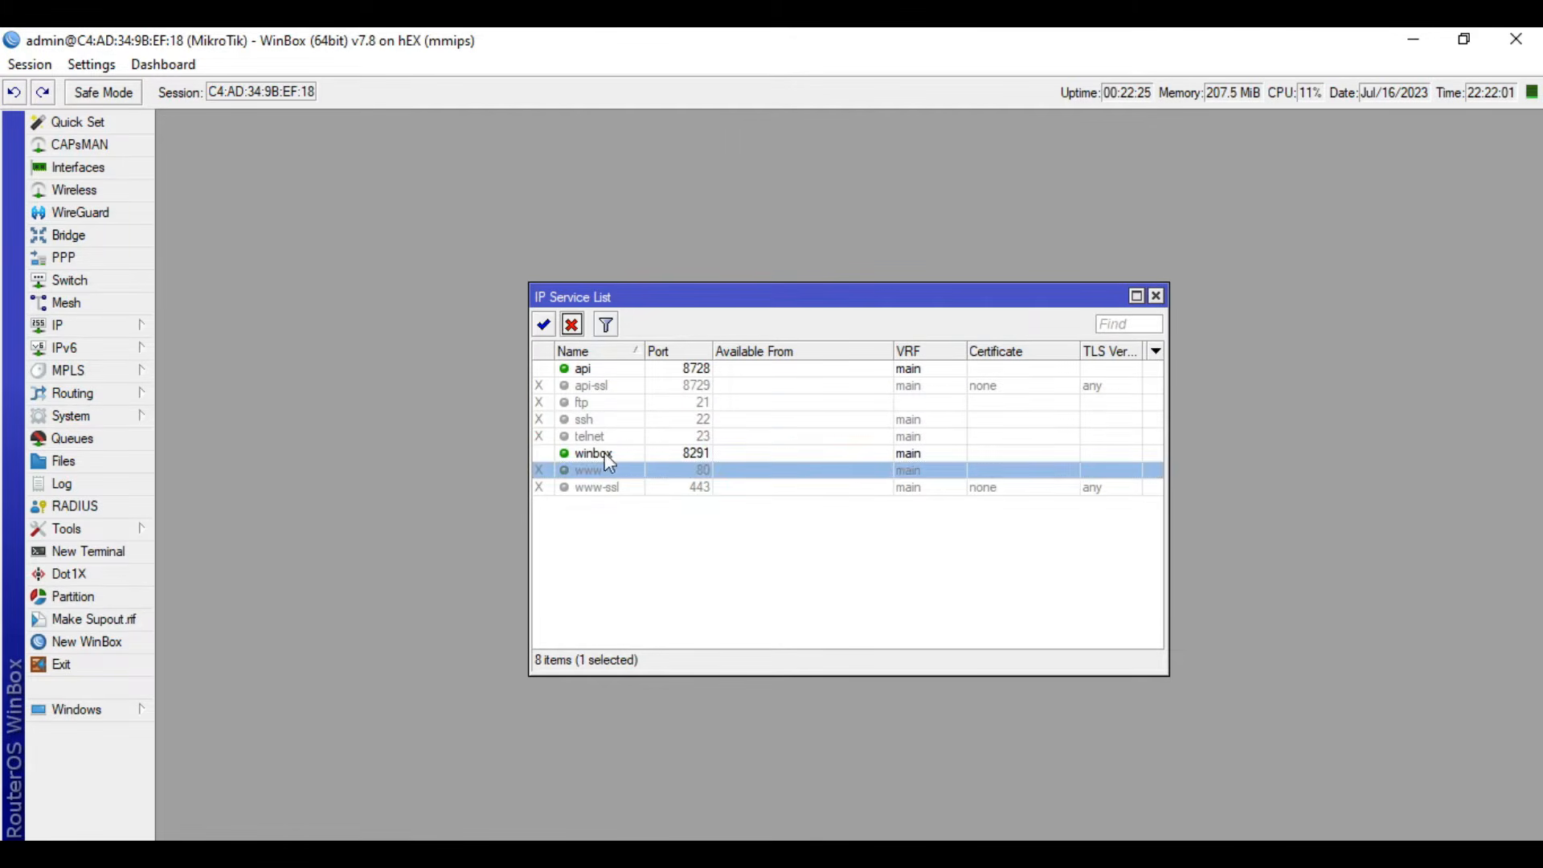
pyautogui.click(604, 452)
pyautogui.click(612, 373)
pyautogui.click(604, 454)
pyautogui.click(617, 374)
pyautogui.click(607, 455)
pyautogui.click(609, 372)
pyautogui.click(603, 460)
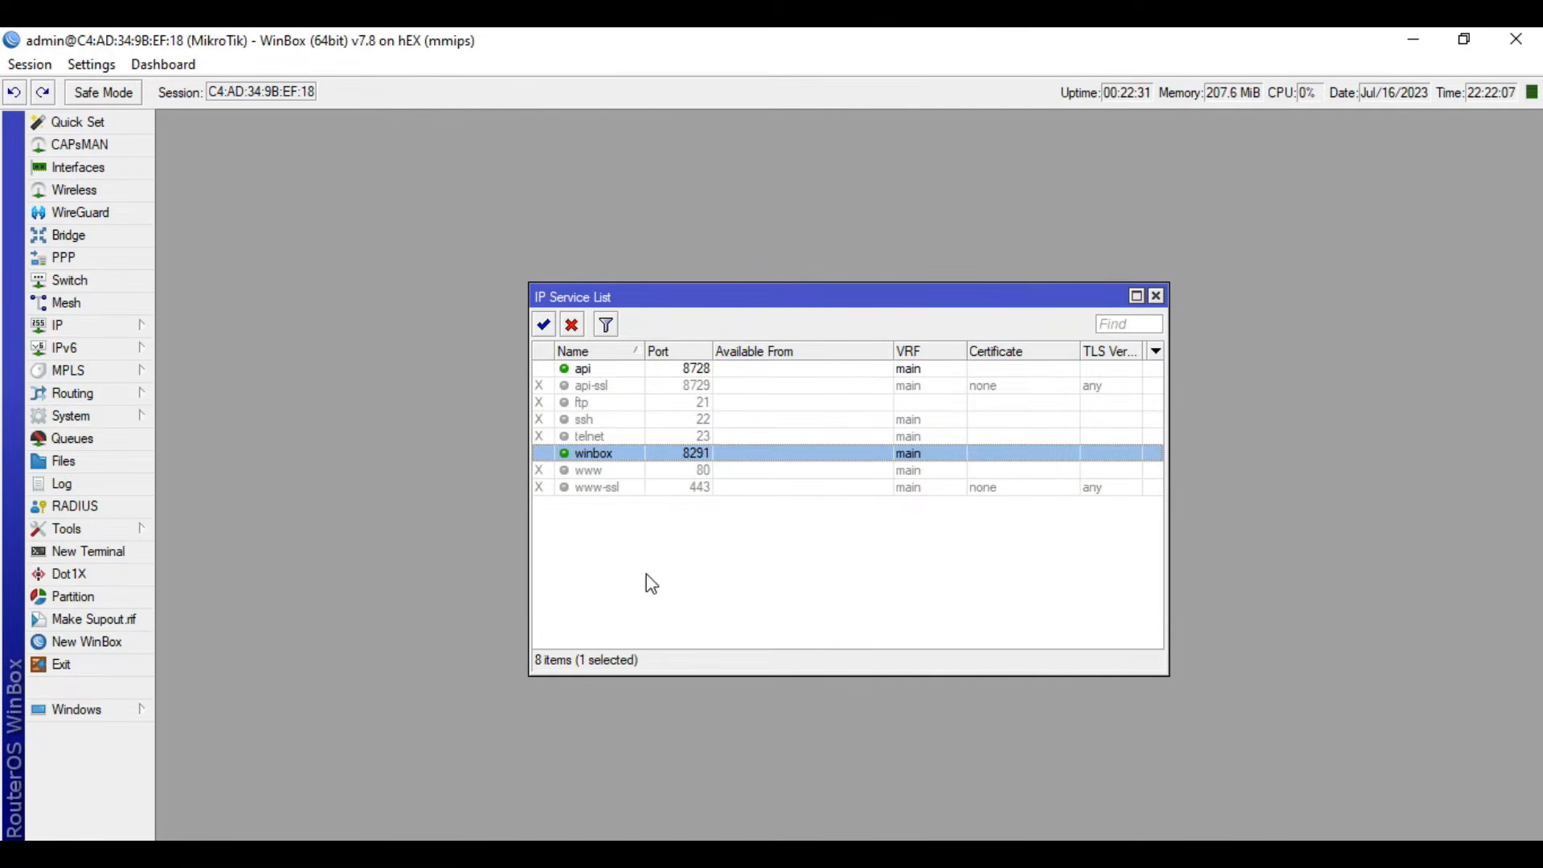
# - Close the IP service list and extract the MTIKv2112 archive into the Pictures folder
pyautogui.click(1156, 297)
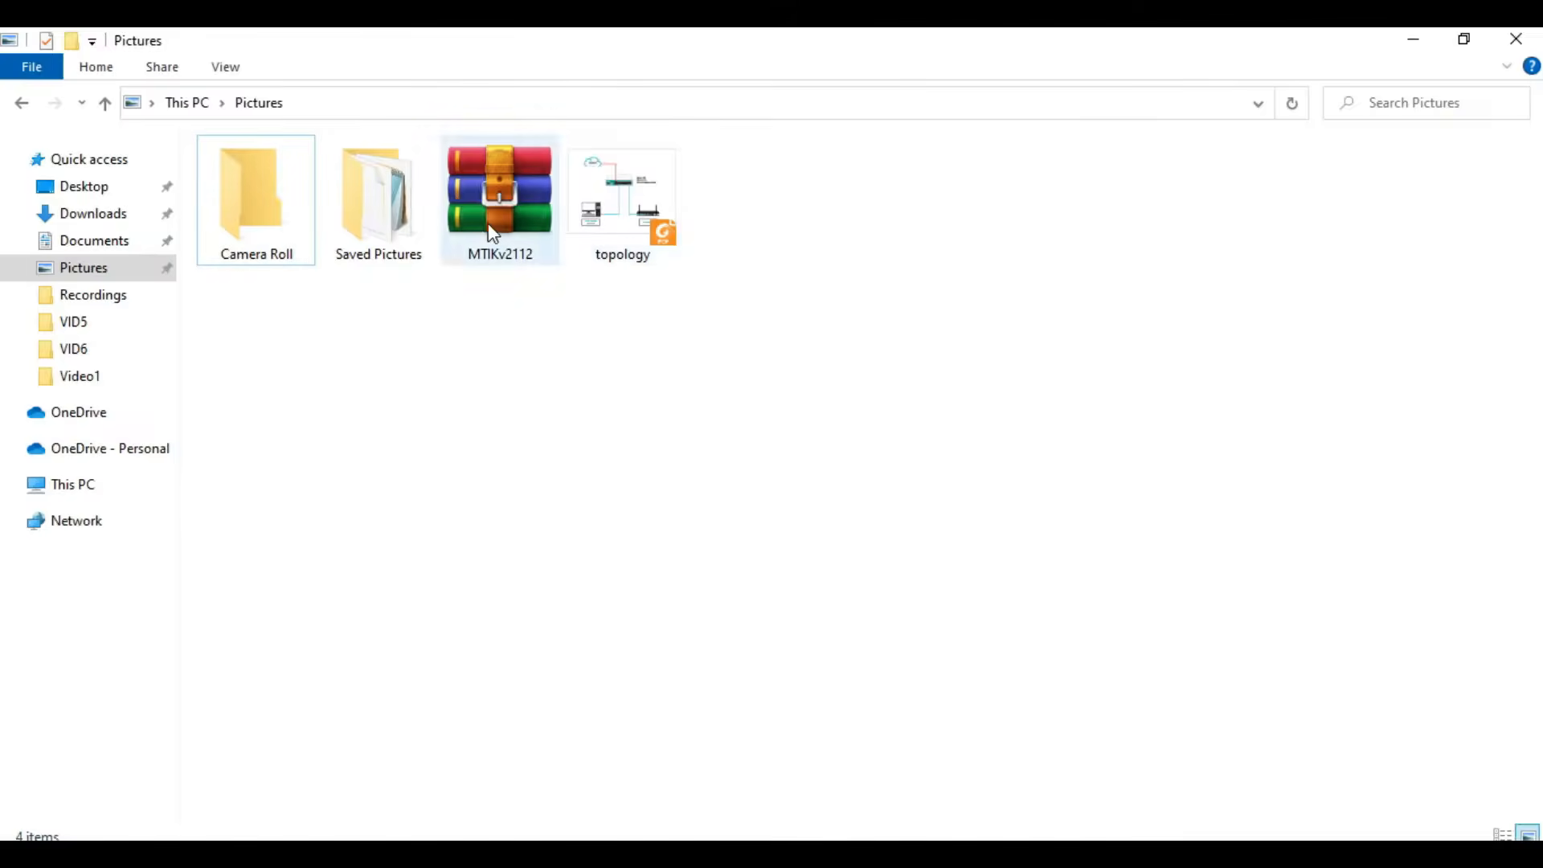
pyautogui.click(500, 228)
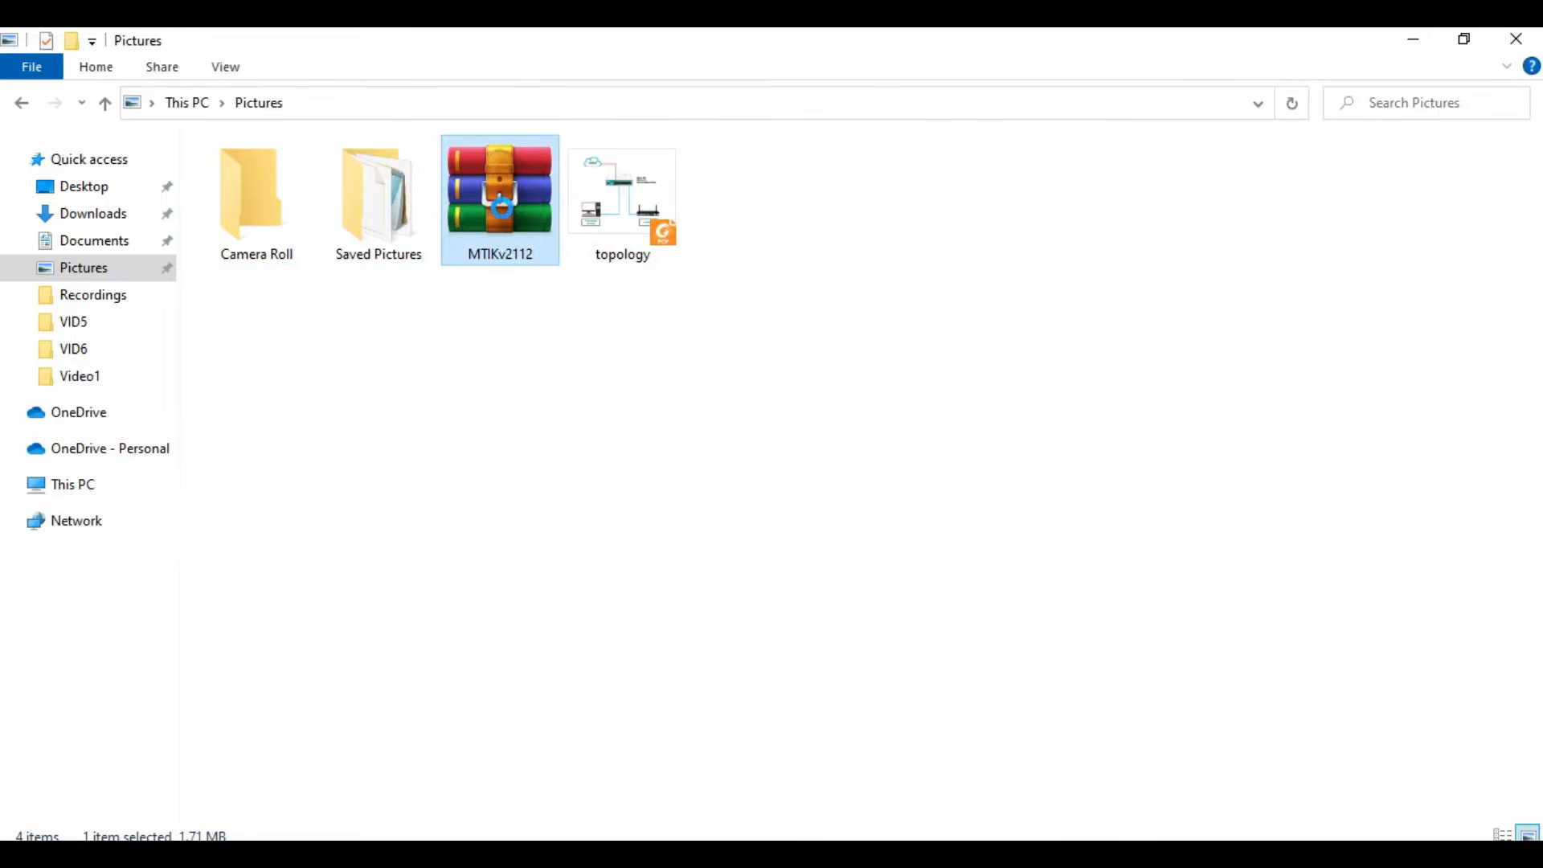
pyautogui.rightClick(504, 210)
pyautogui.click(561, 328)
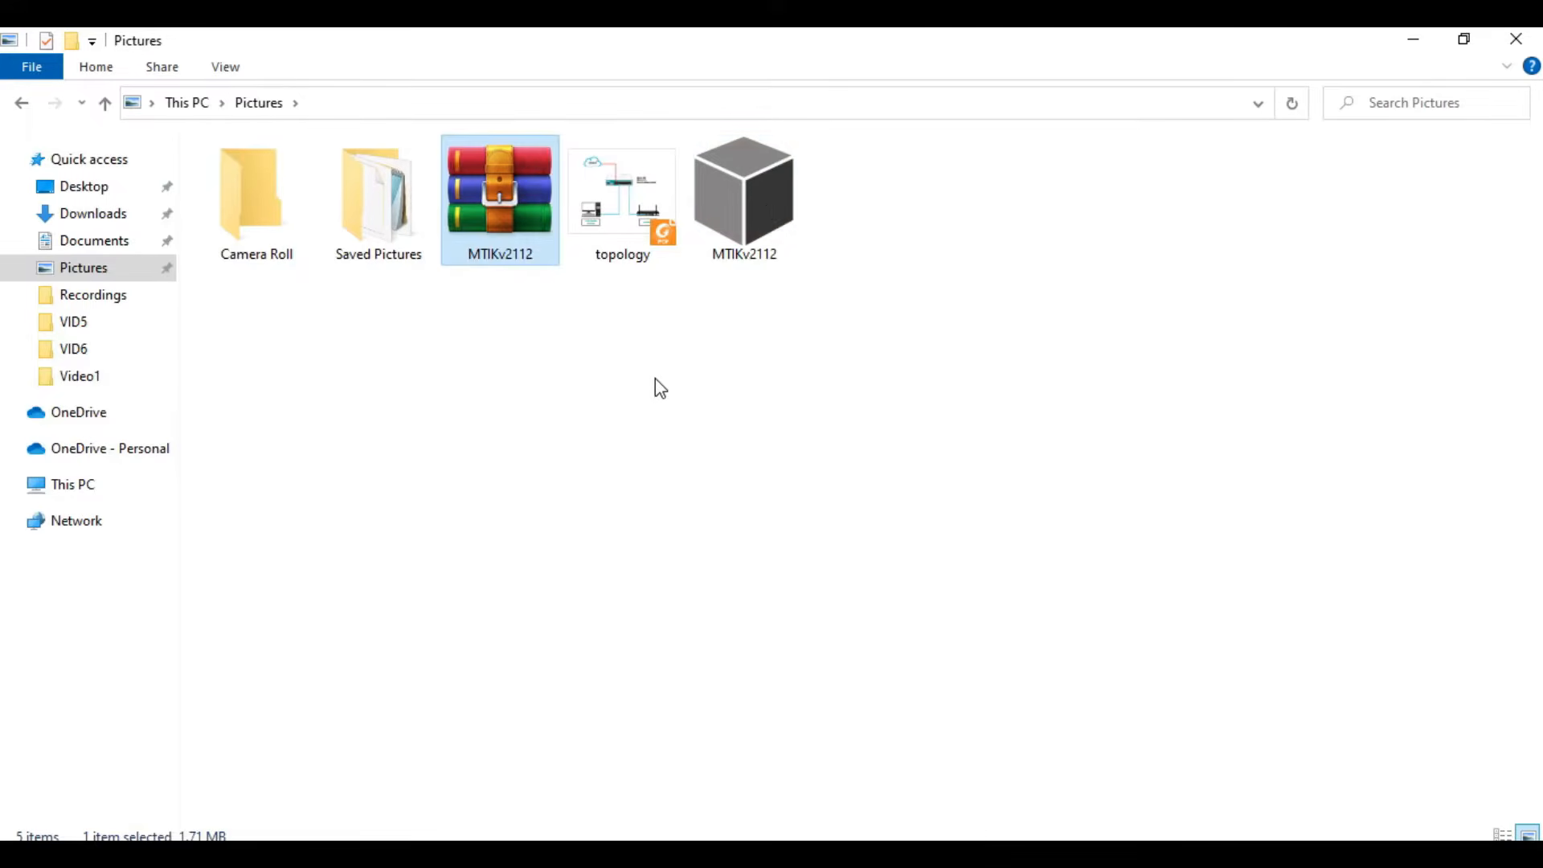
pyautogui.click(672, 350)
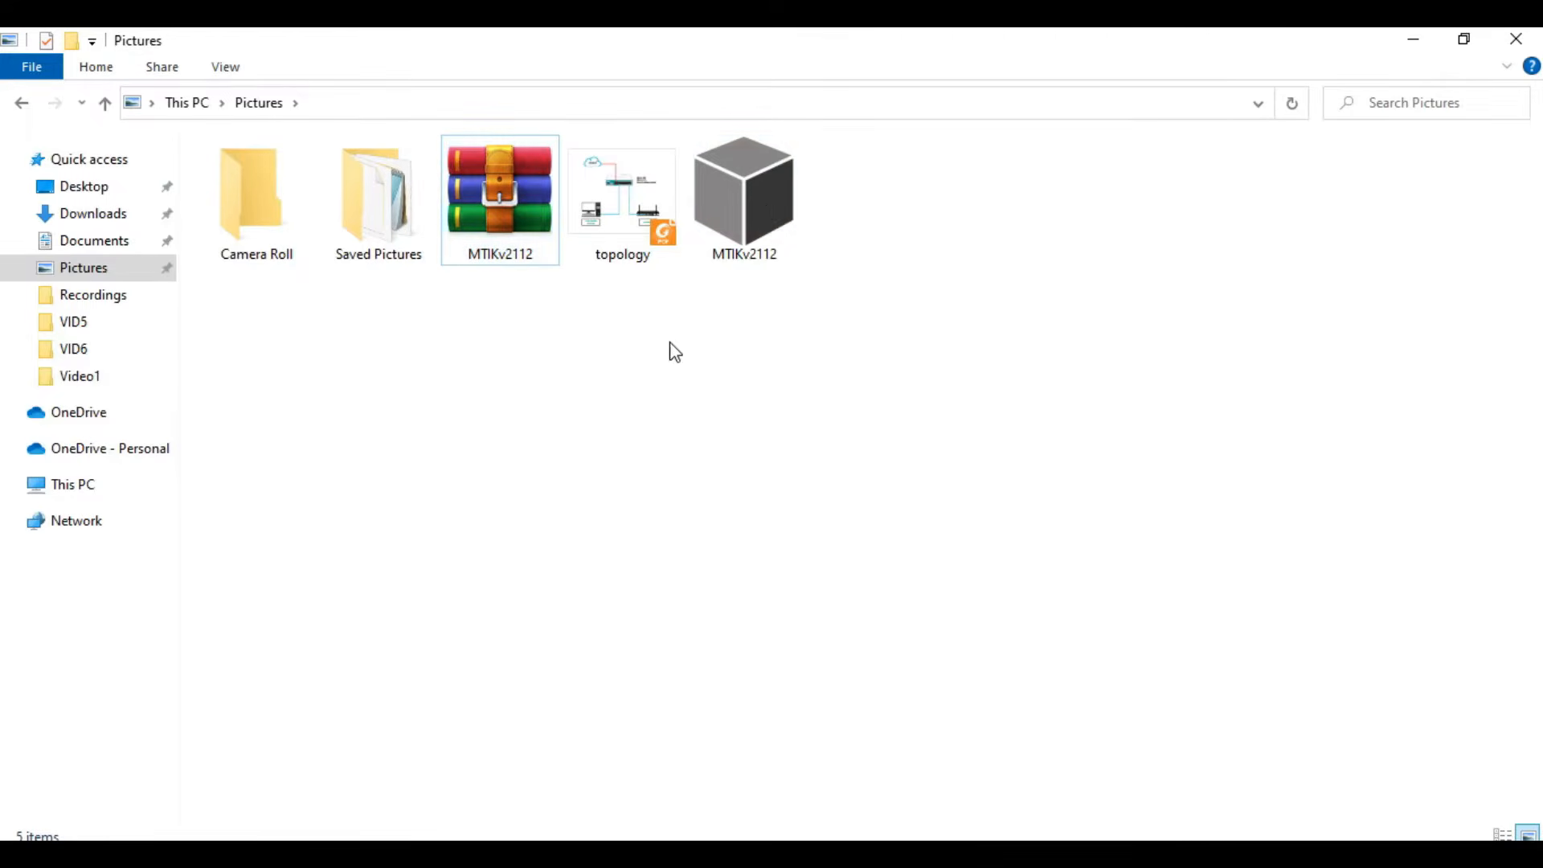
# - Run the extracted MTIKv2112 program to unpack its files into C:/M-Tik and open that folder
pyautogui.doubleClick(770, 207)
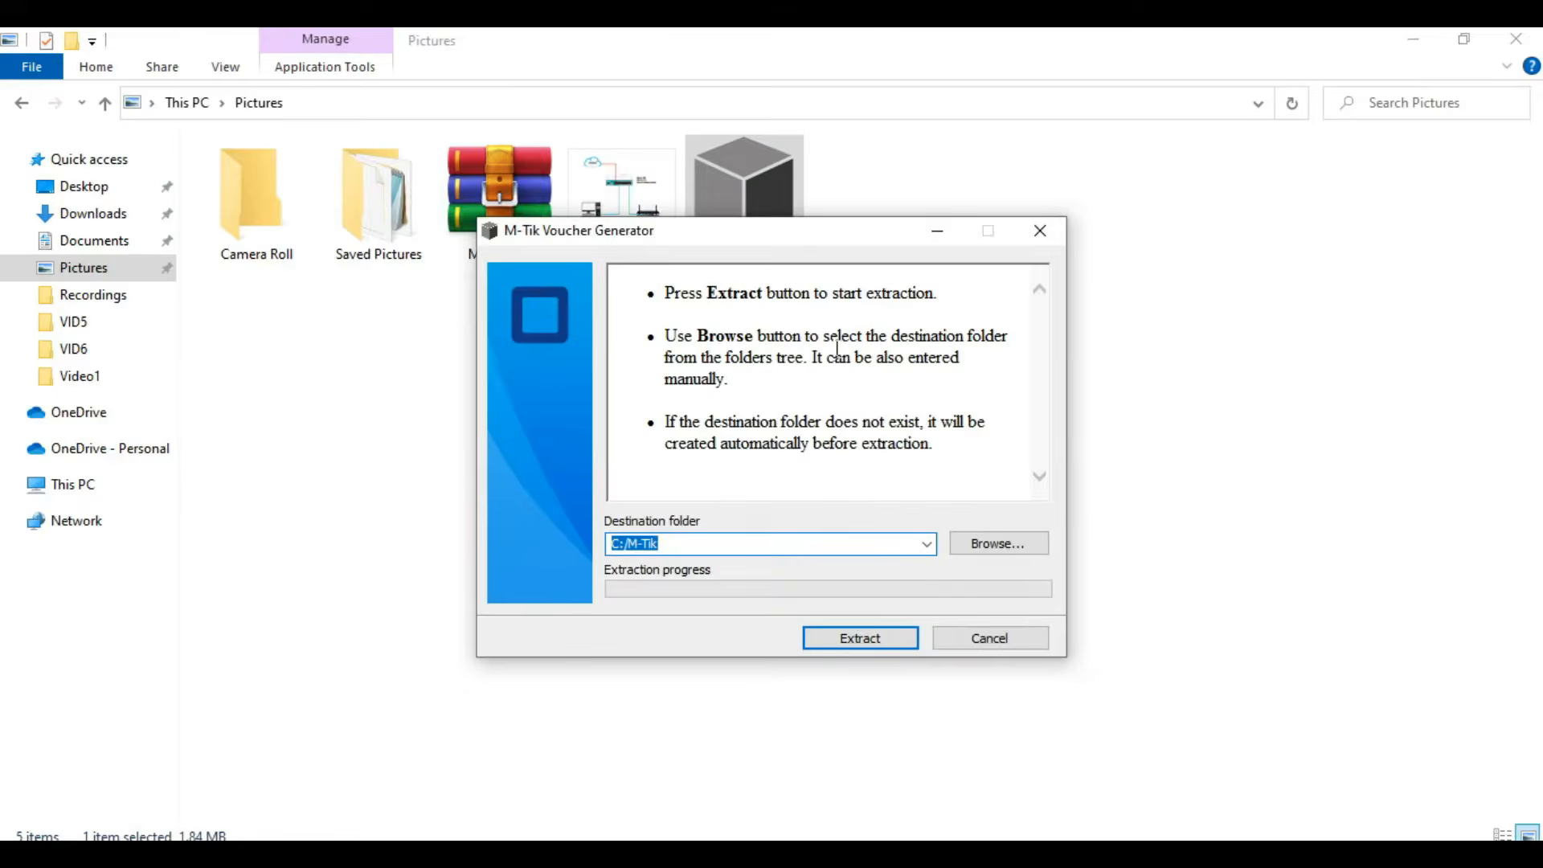
pyautogui.click(858, 637)
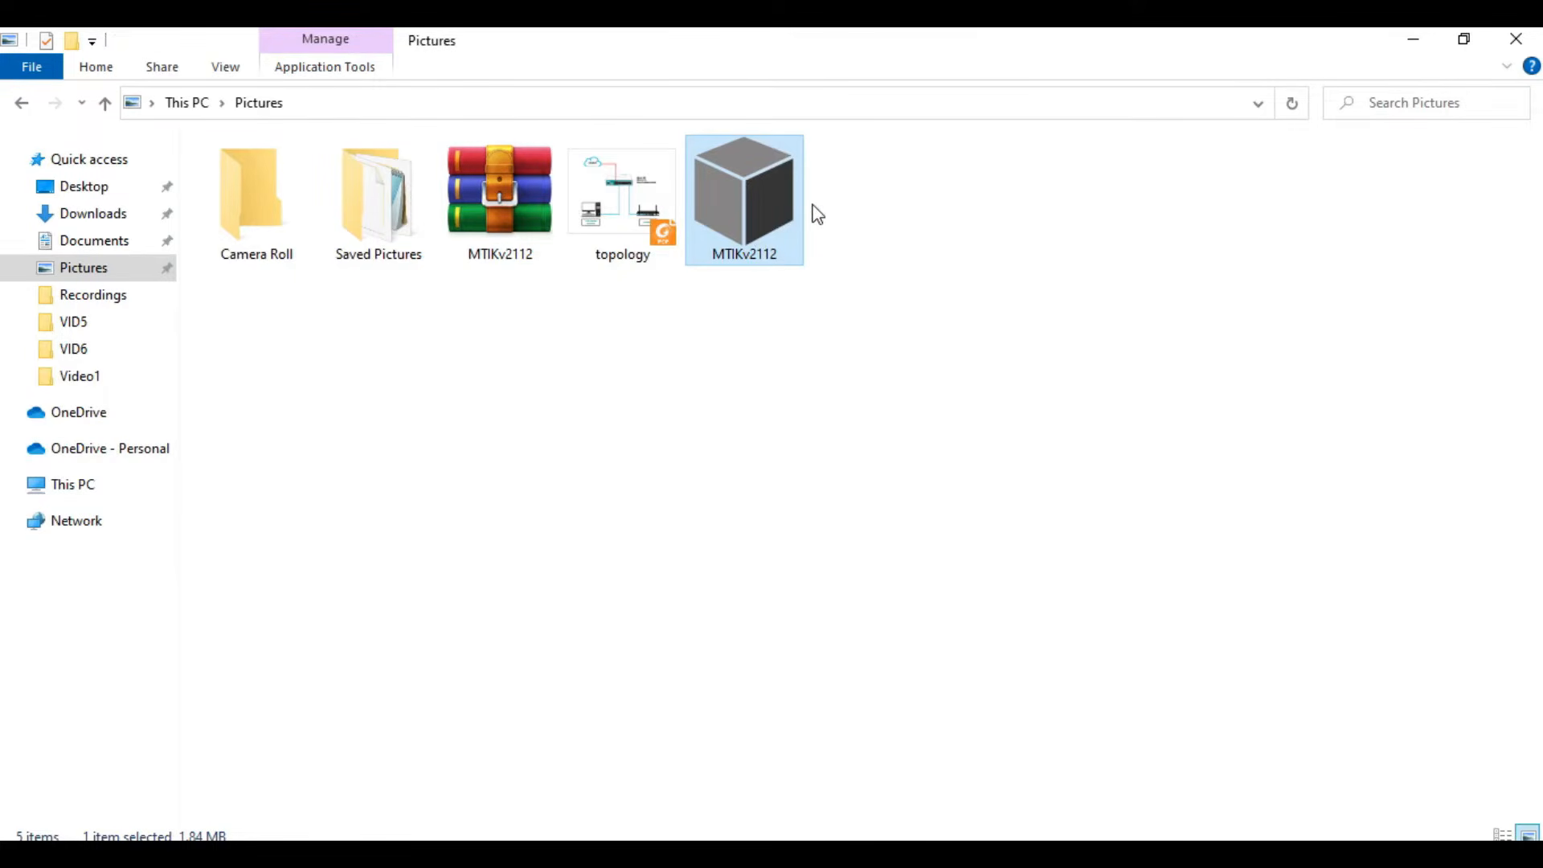
pyautogui.click(105, 485)
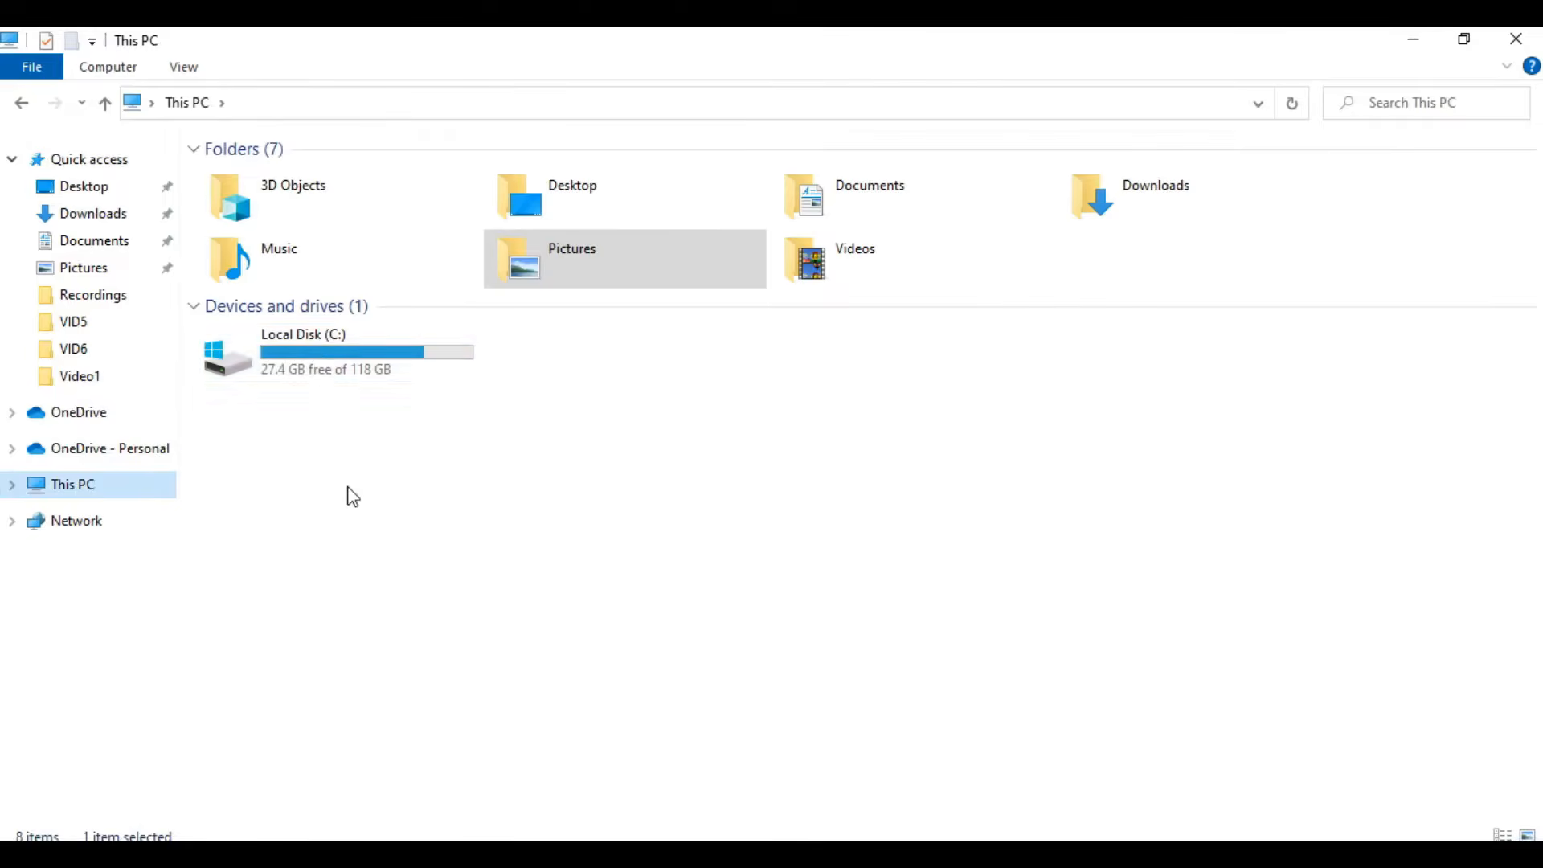
pyautogui.doubleClick(307, 336)
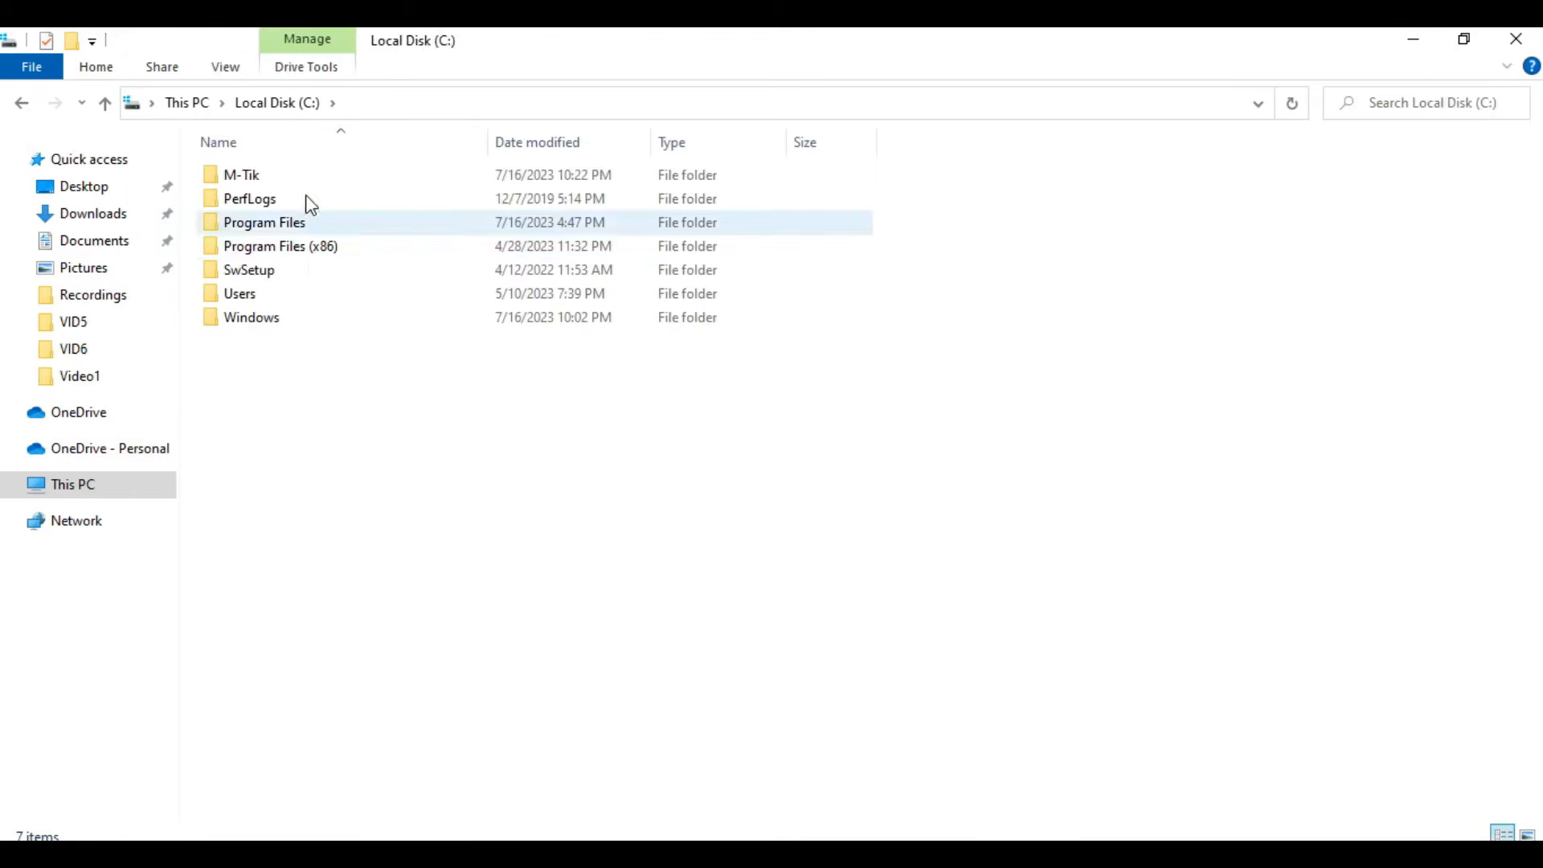
pyautogui.click(307, 181)
pyautogui.doubleClick(305, 180)
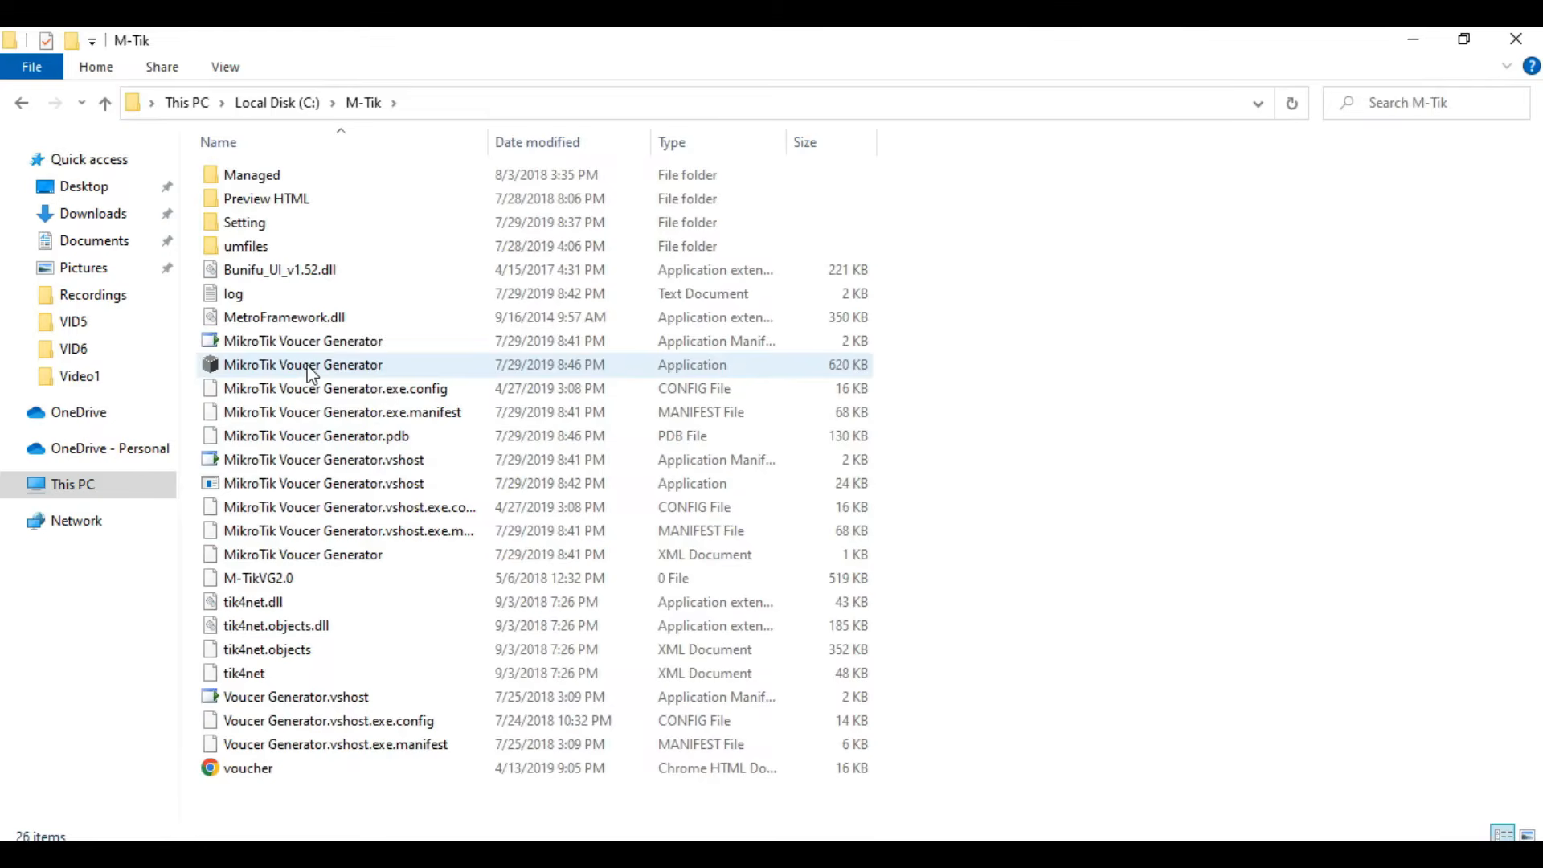
# - Launch the MikroTik Voucer Generator application from the M-Tik folder and minimize the file window
pyautogui.click(312, 370)
pyautogui.doubleClick(308, 368)
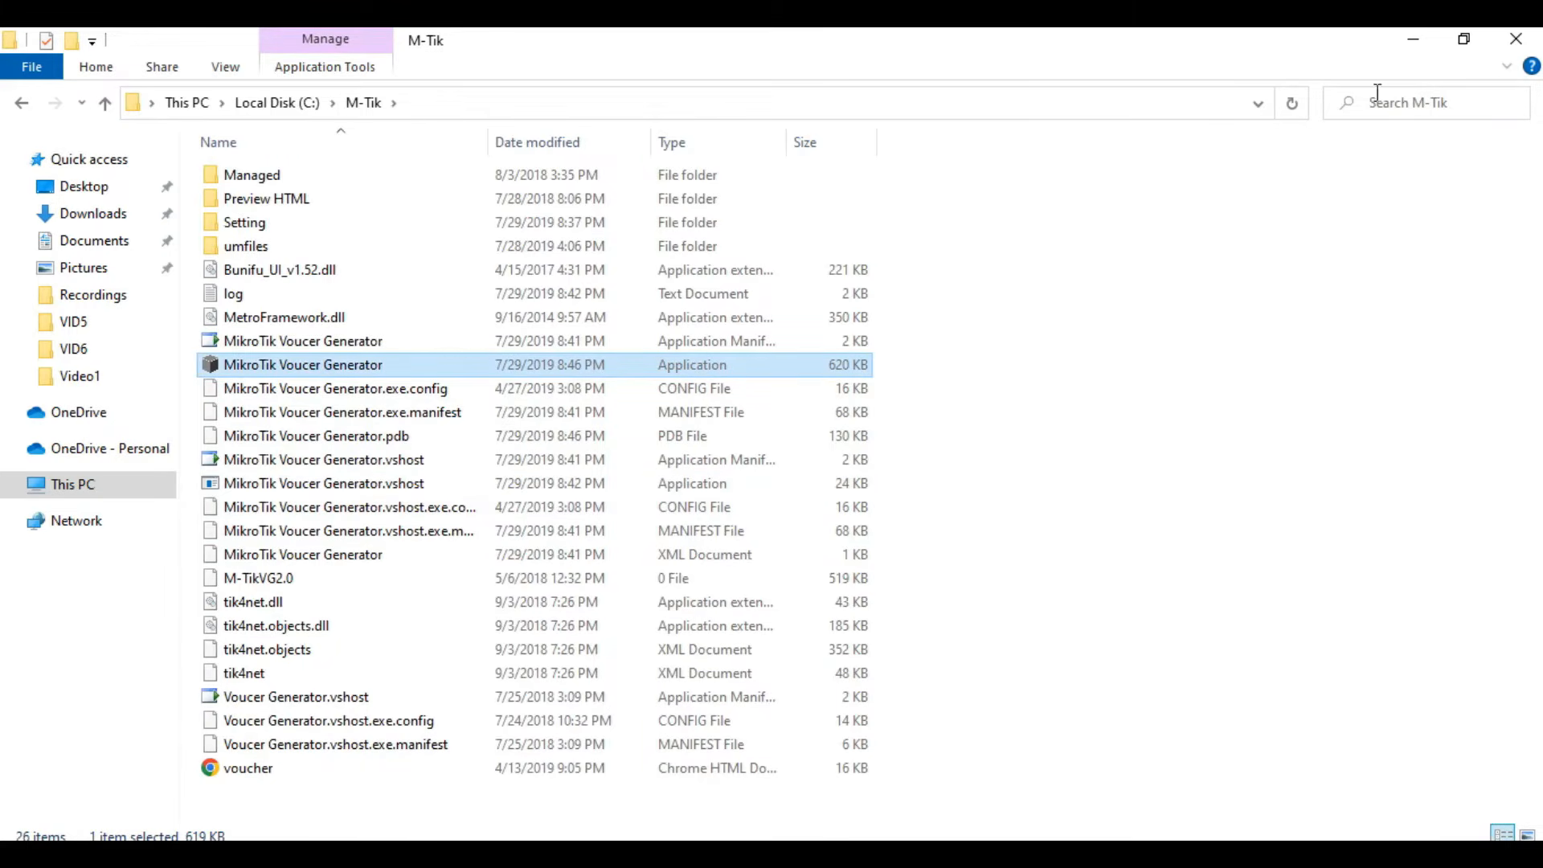
pyautogui.click(1416, 40)
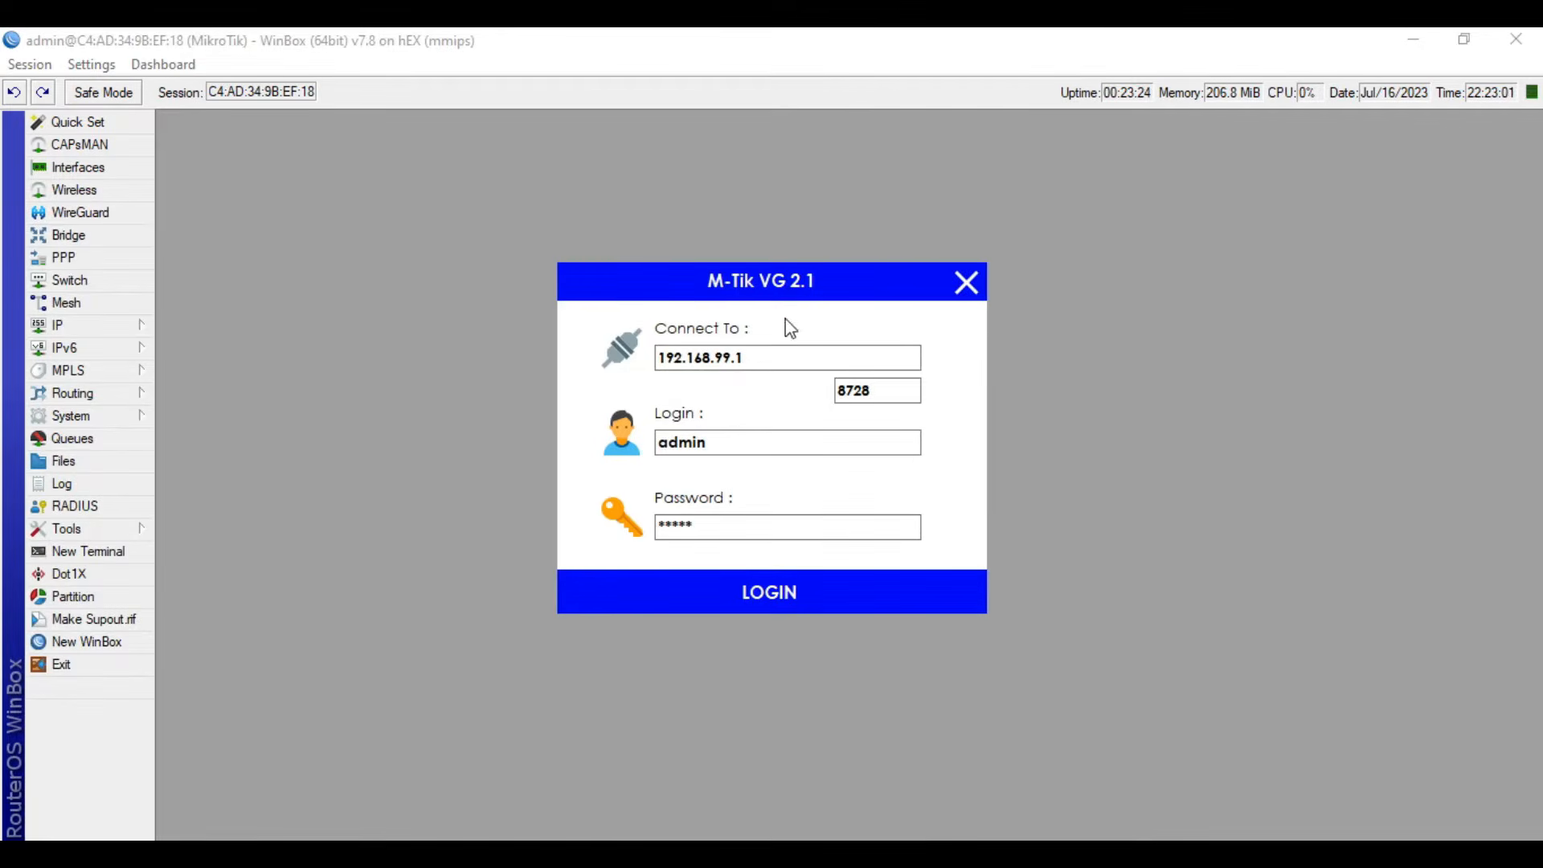
# - Log in to the router at 192.168.99.1 on port 8728 as admin, entering the account password, and dismiss the connection message
pyautogui.doubleClick(770, 358)
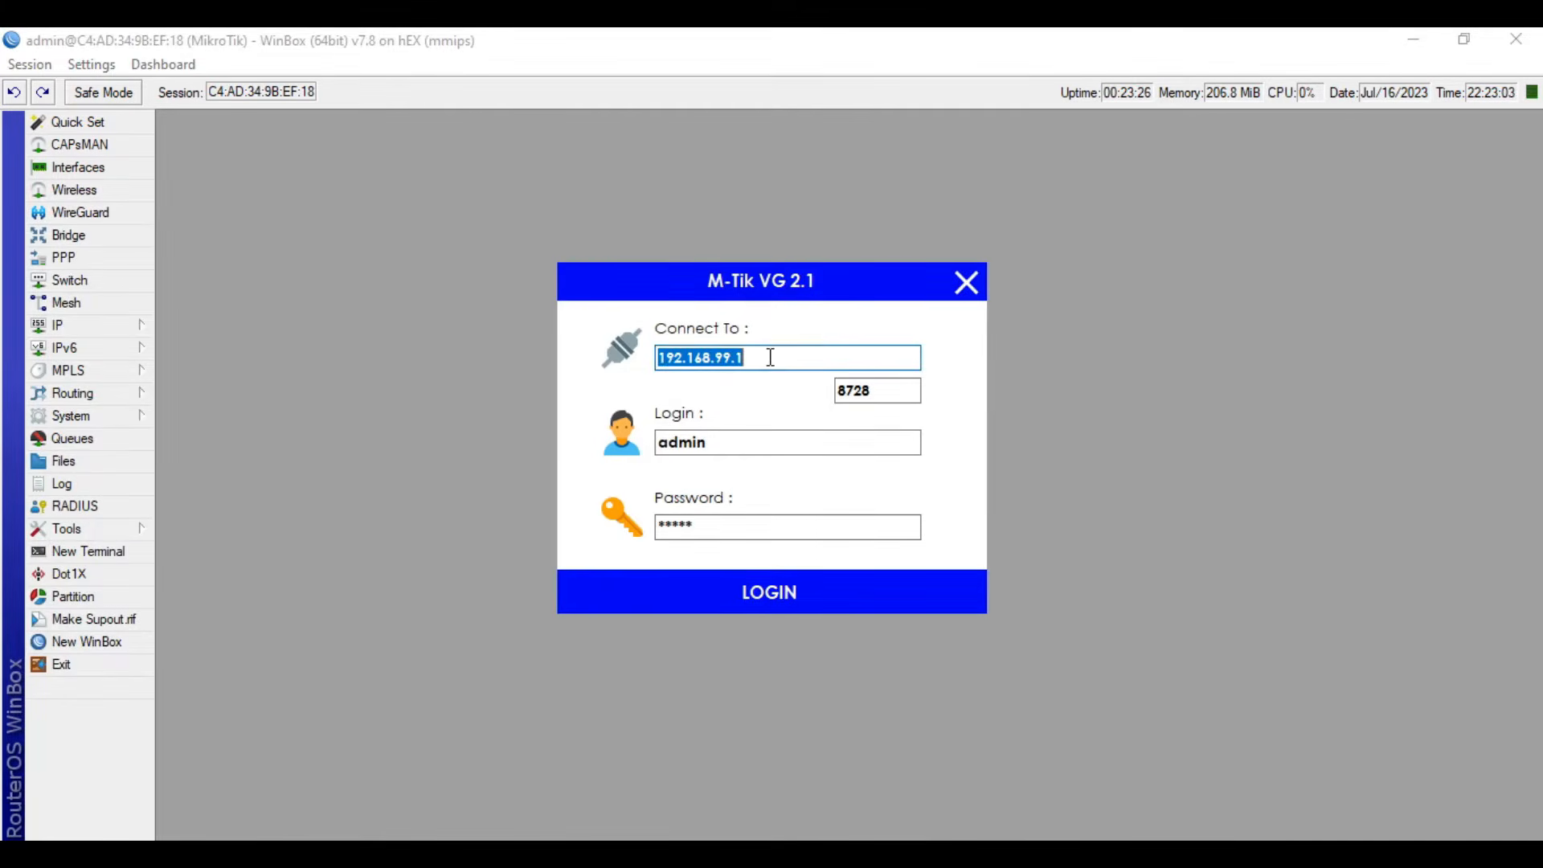
pyautogui.click(769, 358)
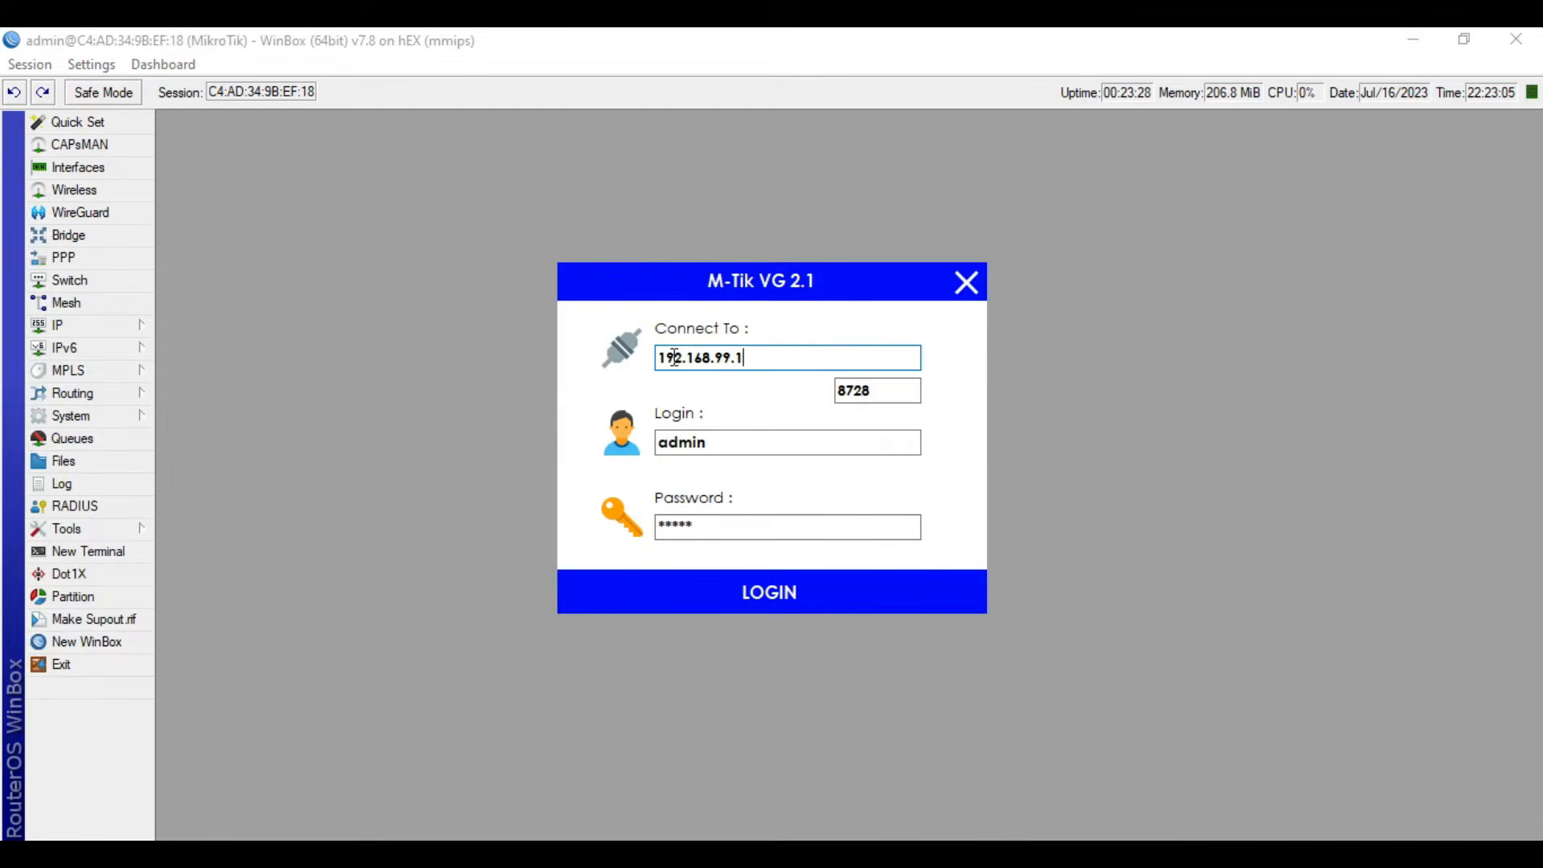
pyautogui.moveTo(669, 358); pyautogui.dragTo(764, 358)
pyautogui.click(780, 359)
pyautogui.click(763, 452)
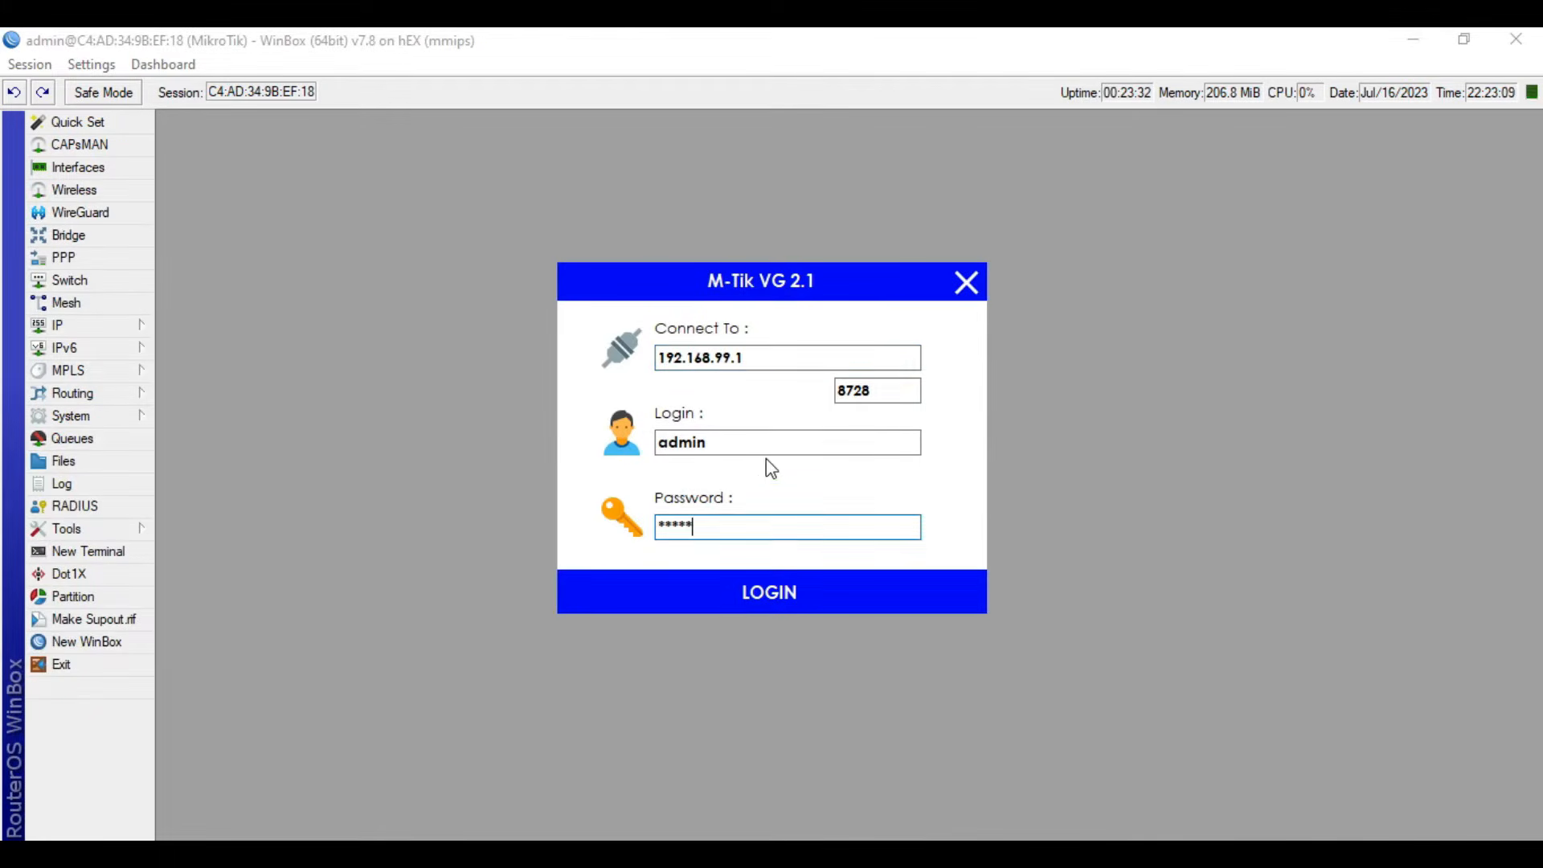
pyautogui.click(751, 527)
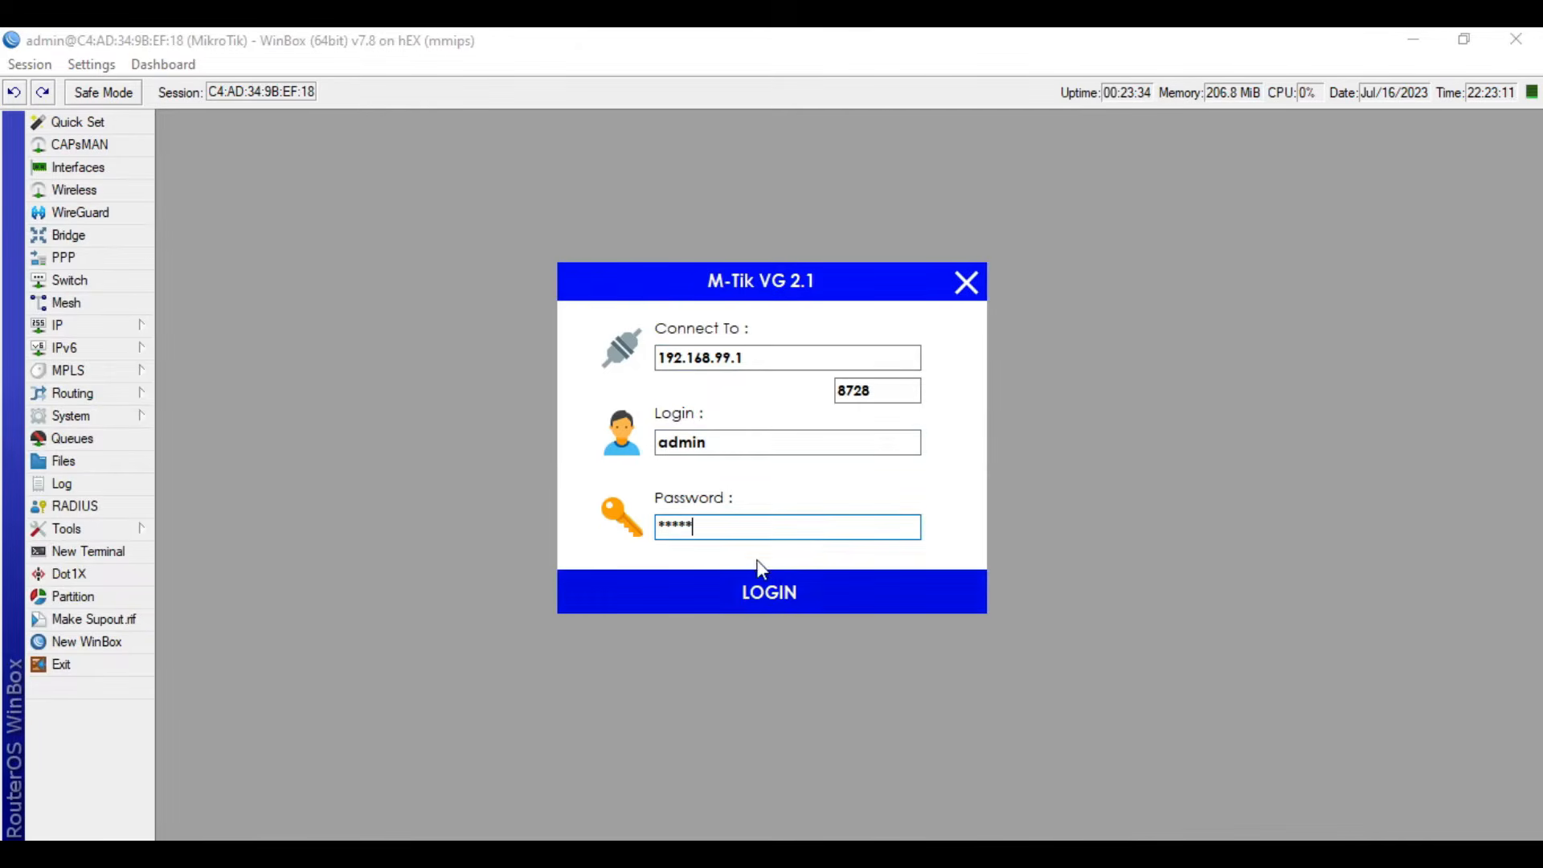
pyautogui.doubleClick(766, 532)
pyautogui.write('*****')
pyautogui.click(770, 601)
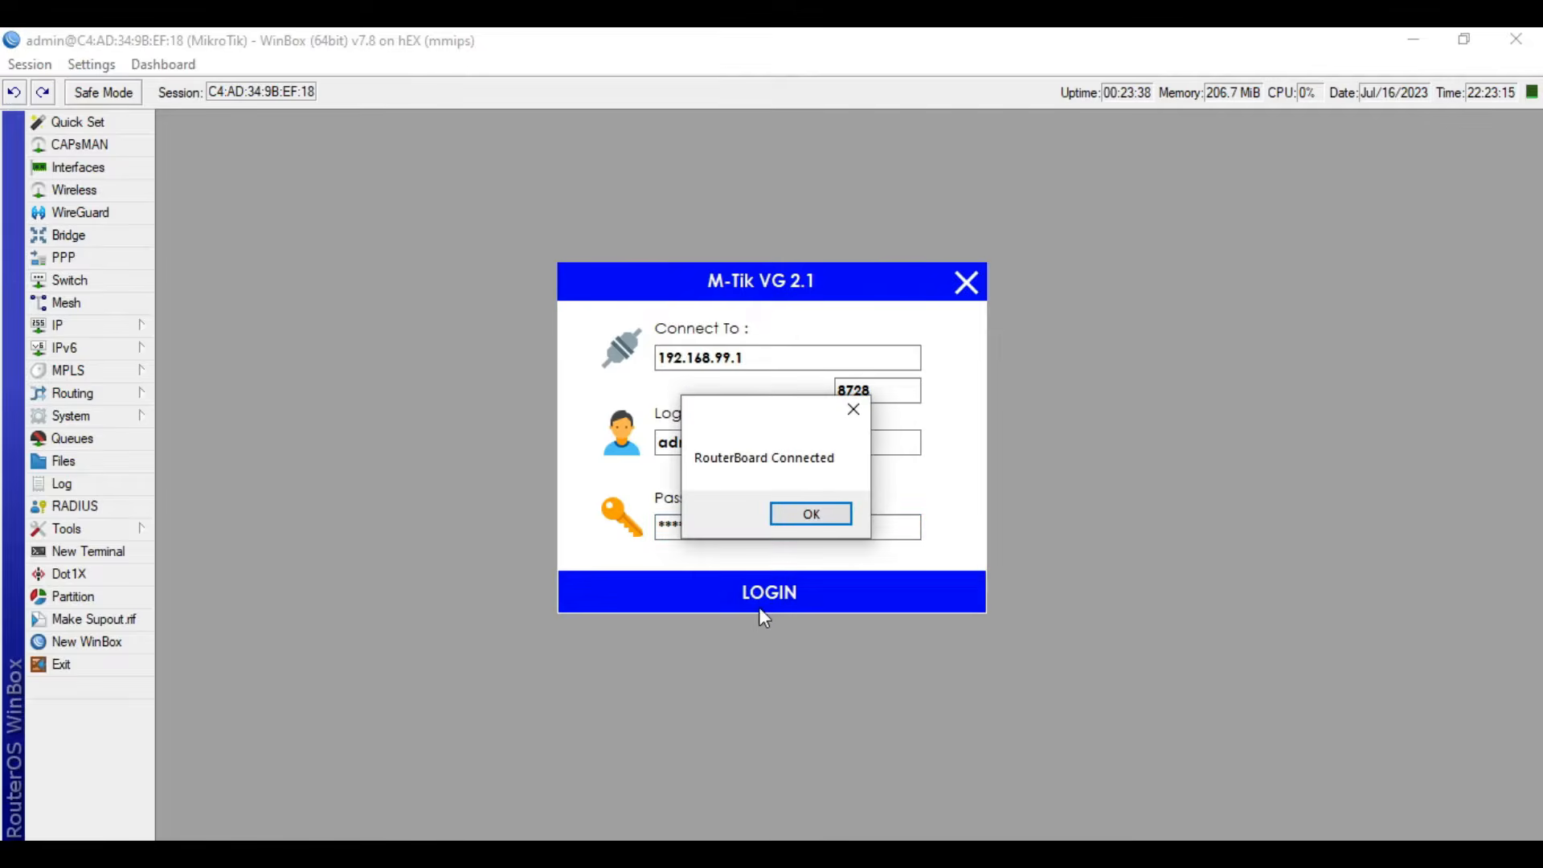
pyautogui.click(804, 520)
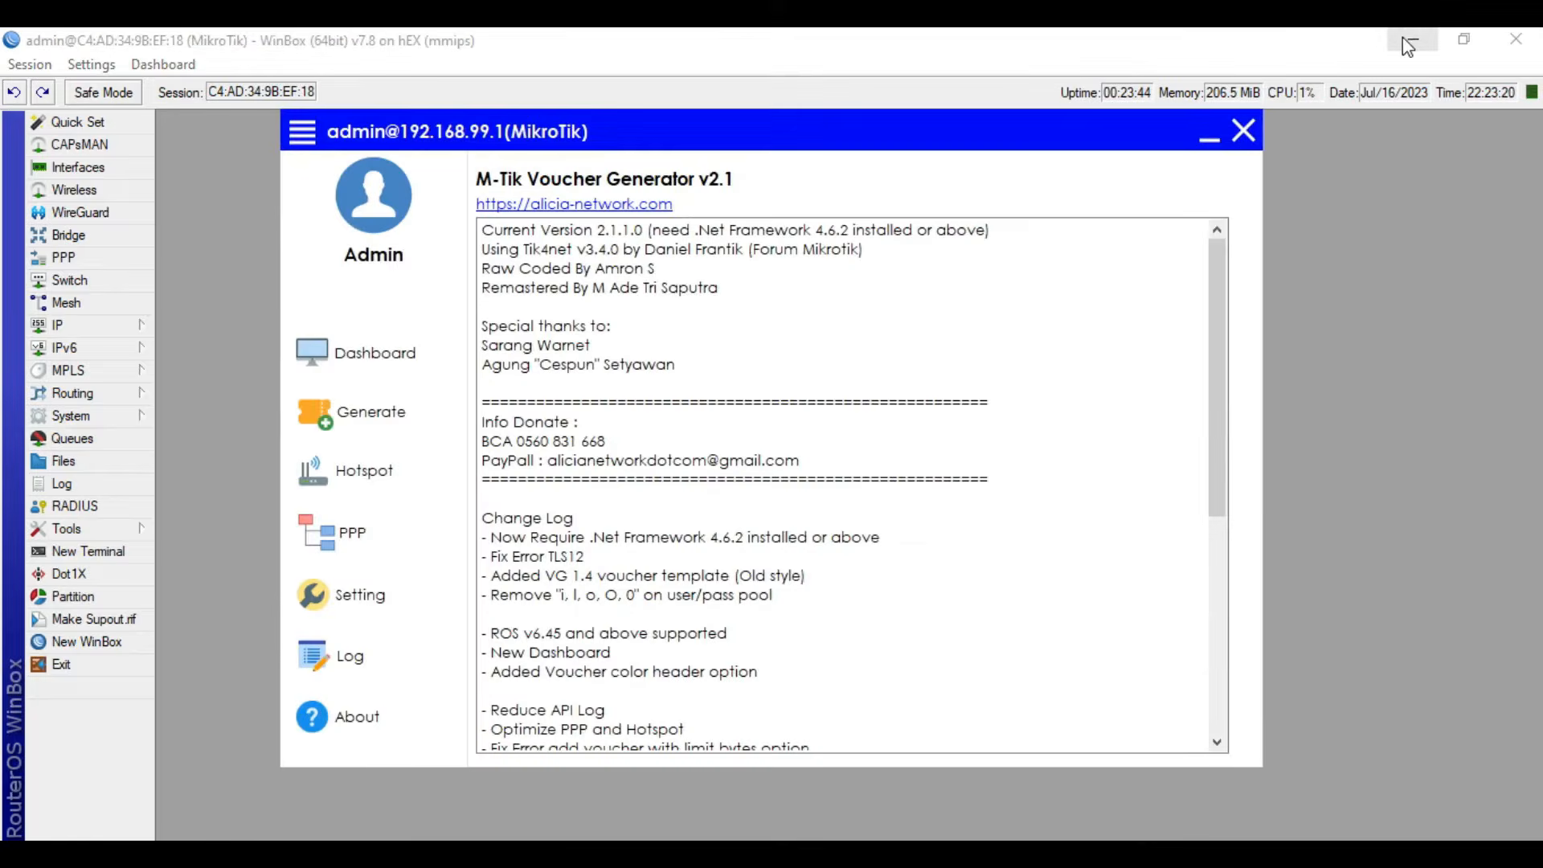
# - Minimize the WinBox and topology PDF windows and reposition the voucher generator window on the desktop
pyautogui.click(1411, 42)
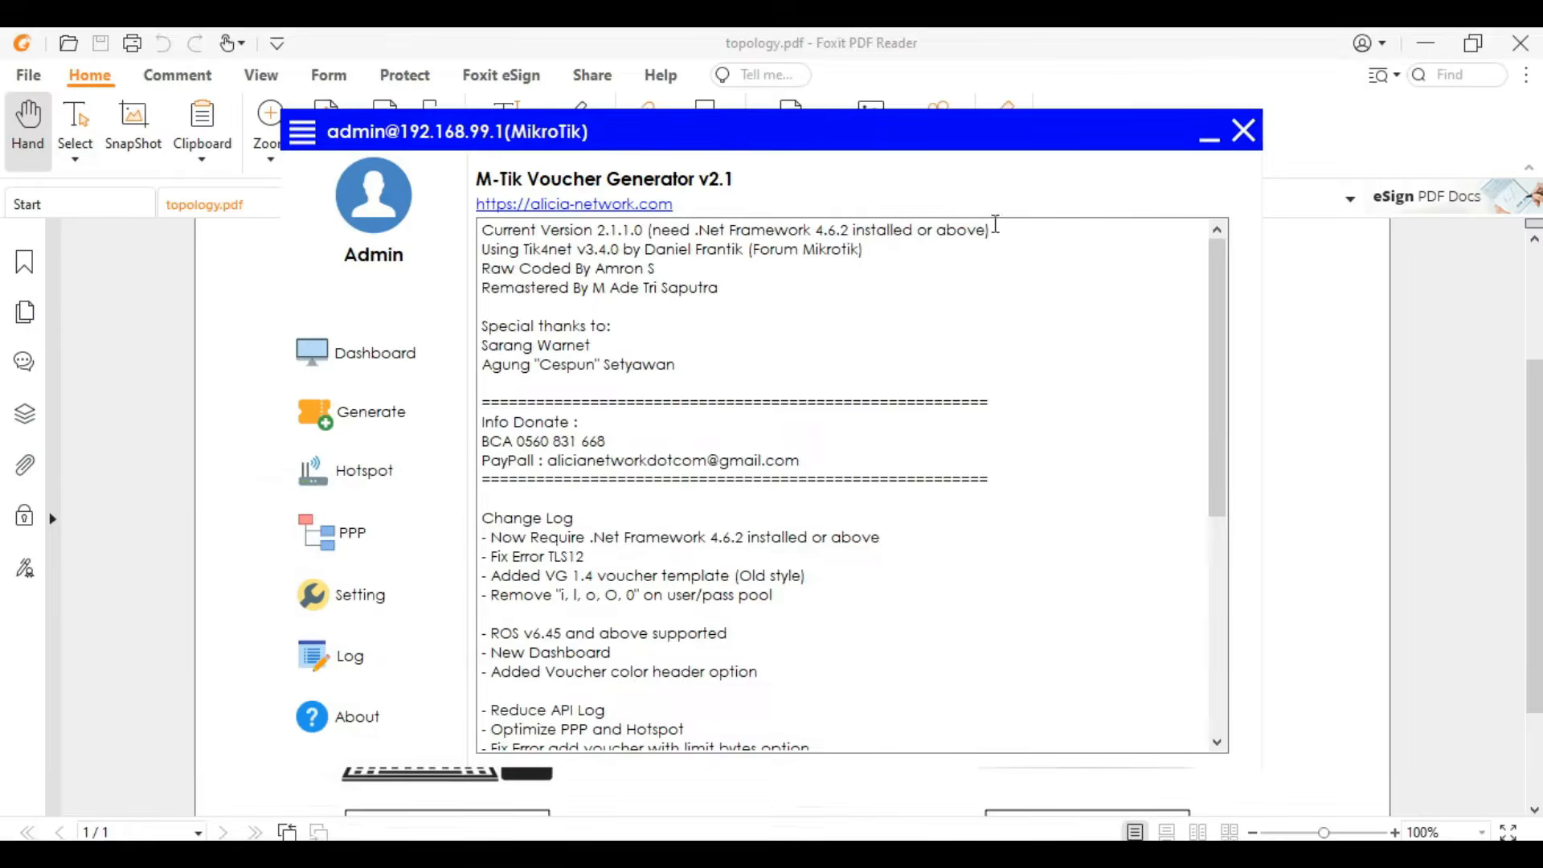
pyautogui.click(1422, 42)
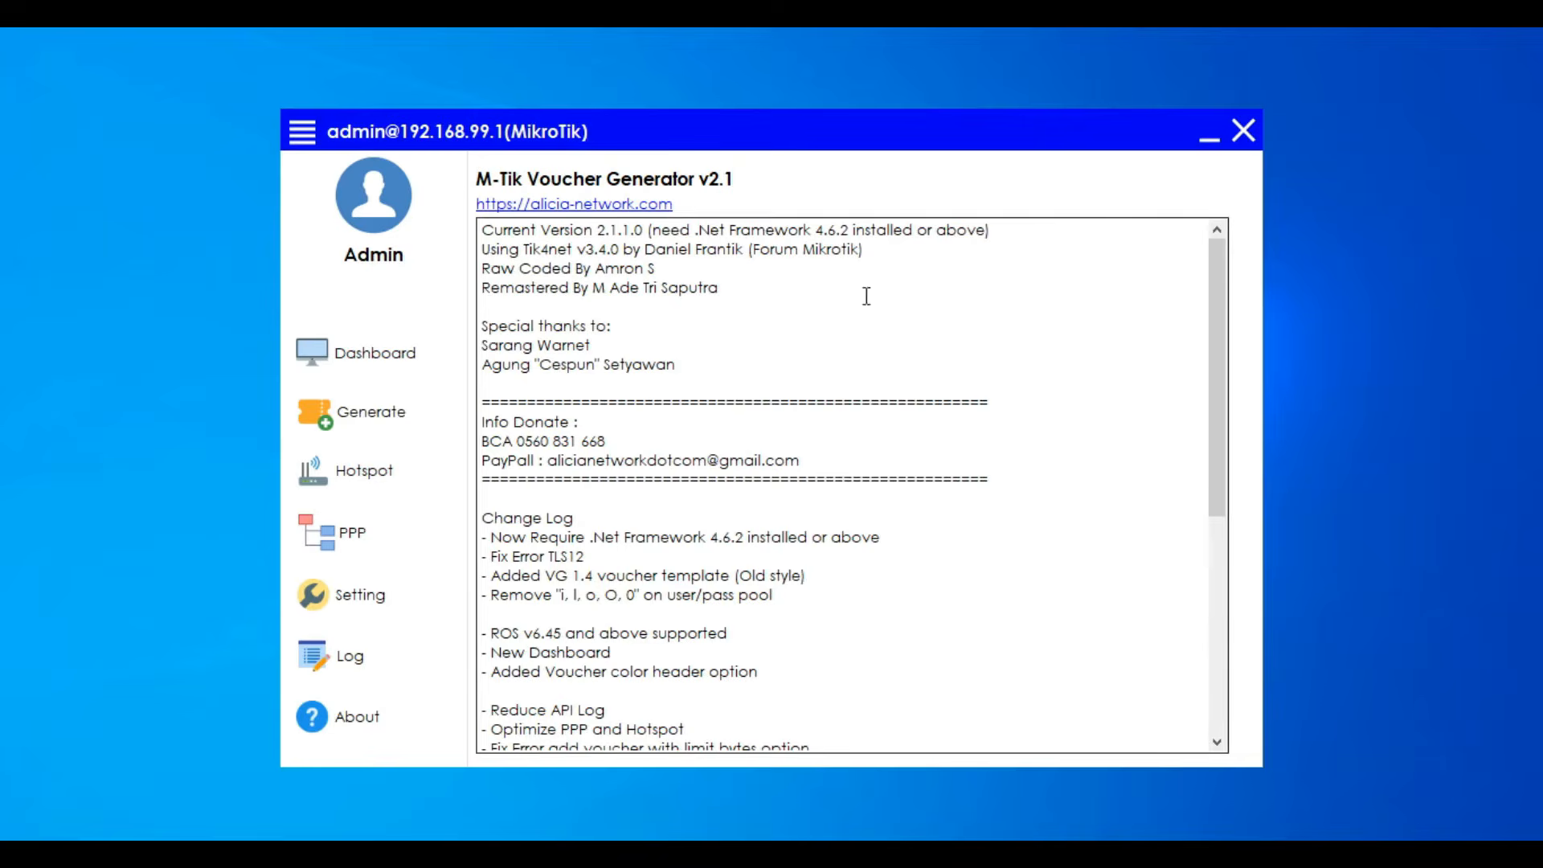
pyautogui.moveTo(877, 143); pyautogui.dragTo(980, 116)
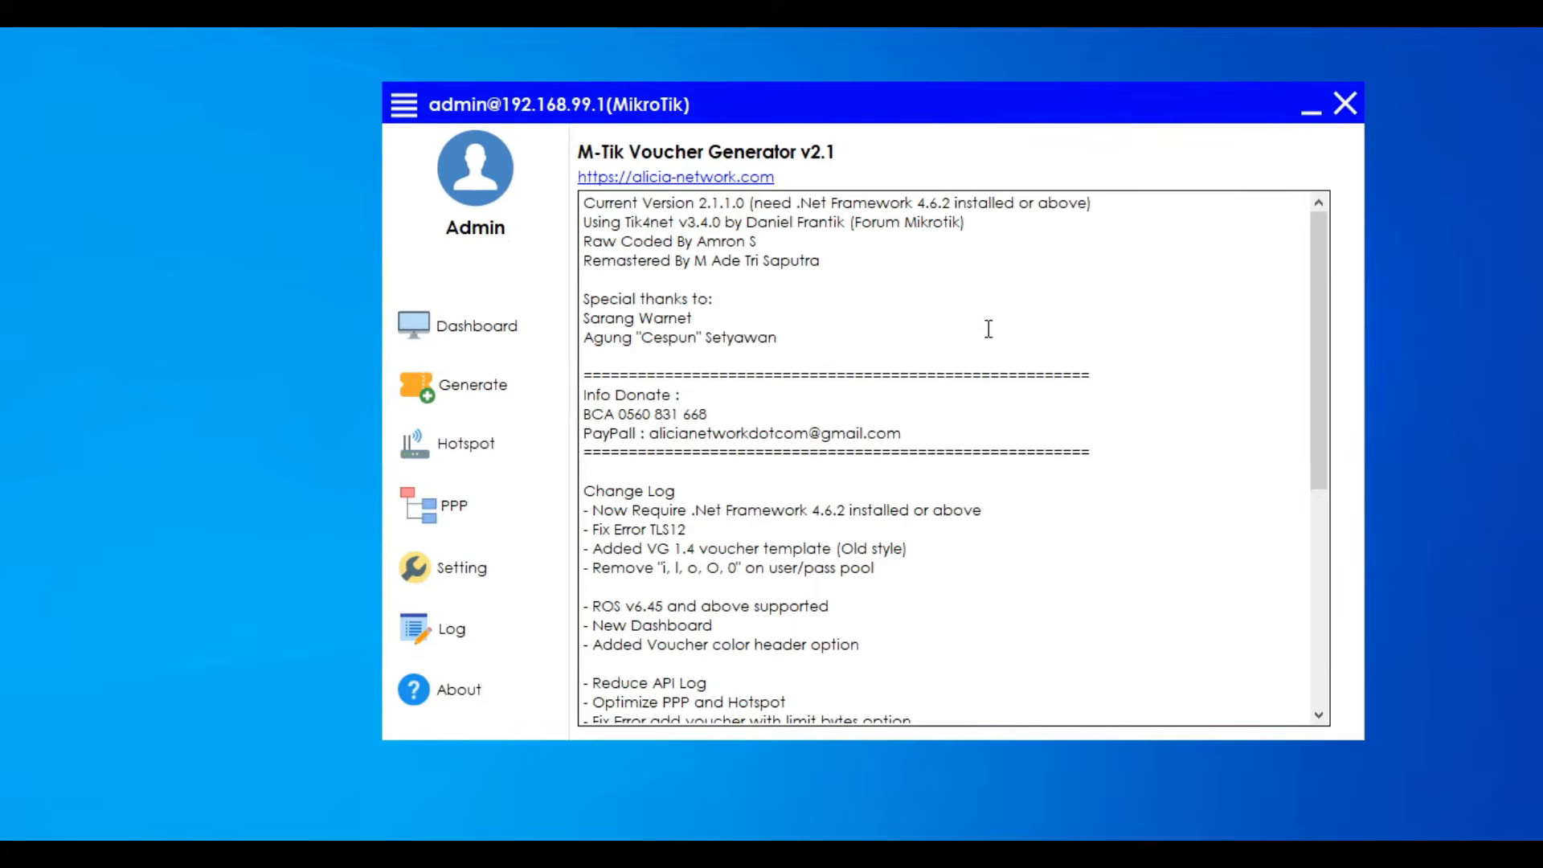
pyautogui.moveTo(1319, 291)
pyautogui.mouseDown()
pyautogui.moveTo(1326, 565)
pyautogui.moveTo(1340, 268)
pyautogui.mouseUp()
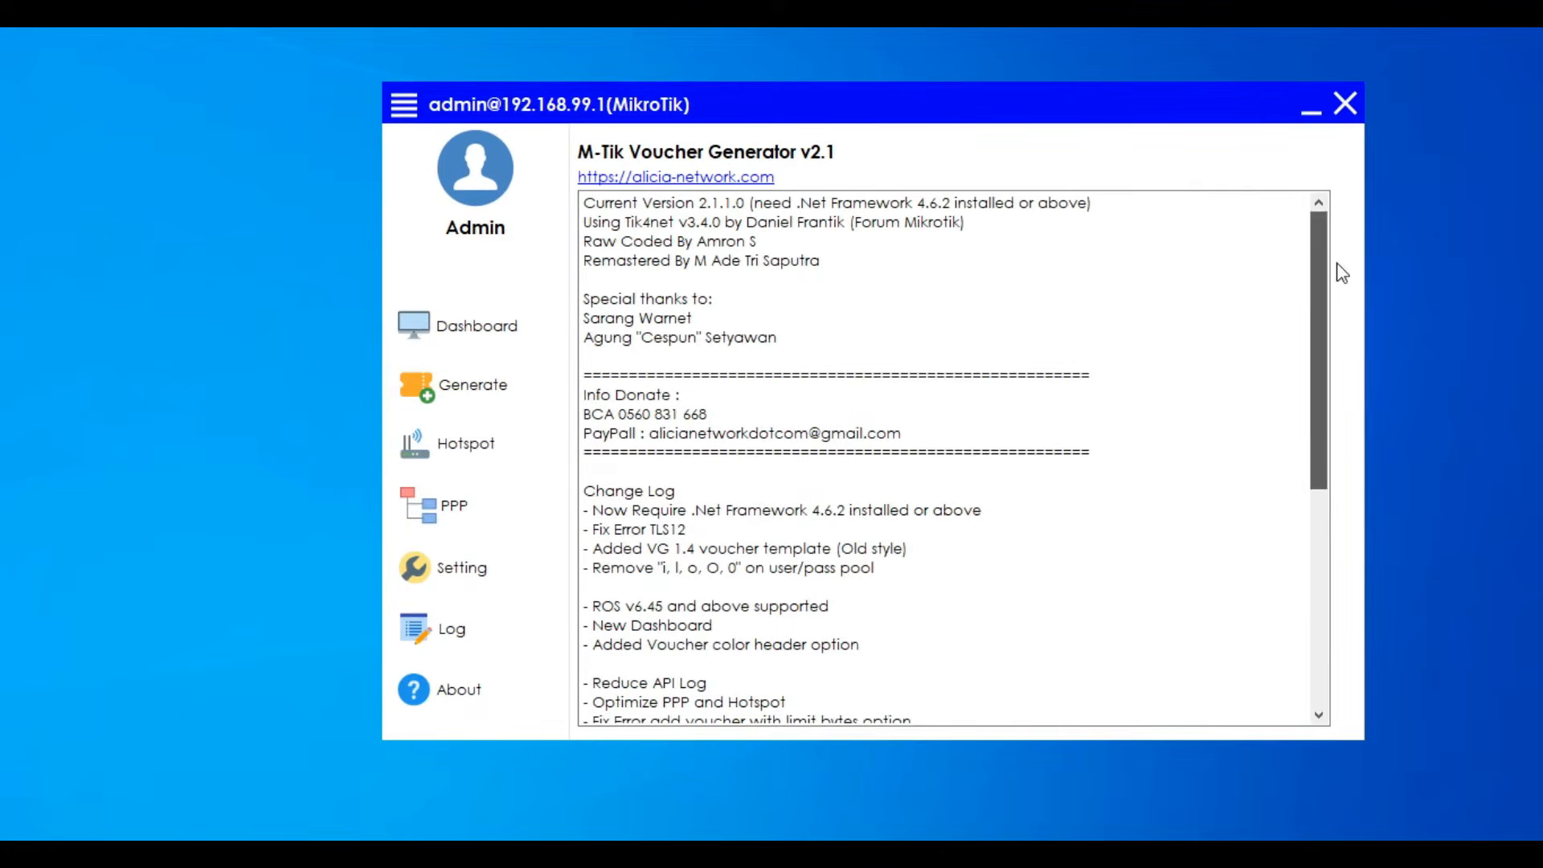
# - Start a new hotspot user profile named 1H with 1 shared user
pyautogui.click(490, 466)
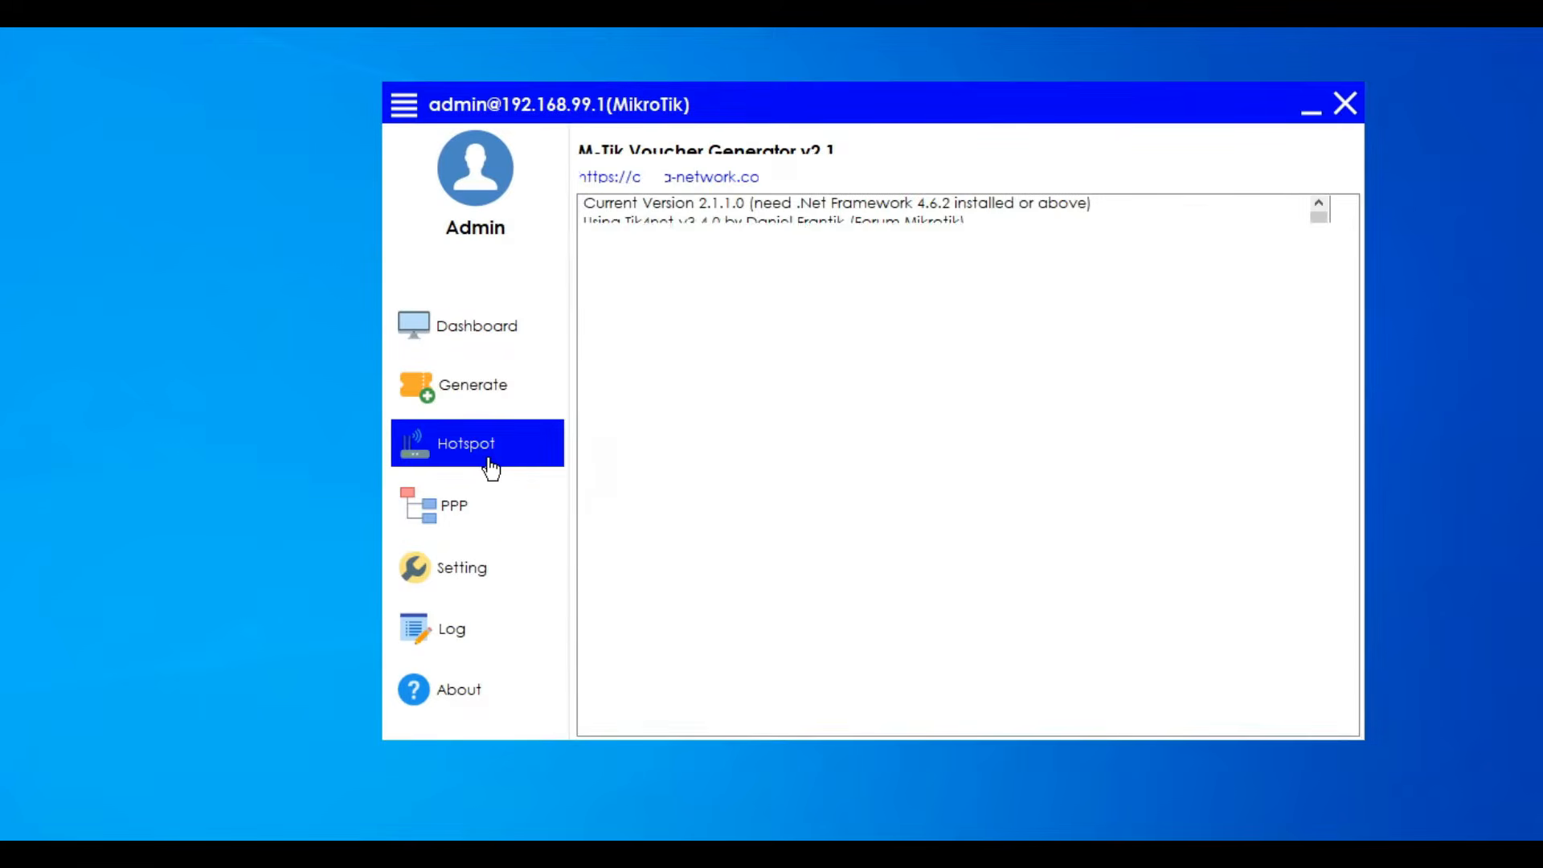
pyautogui.click(741, 143)
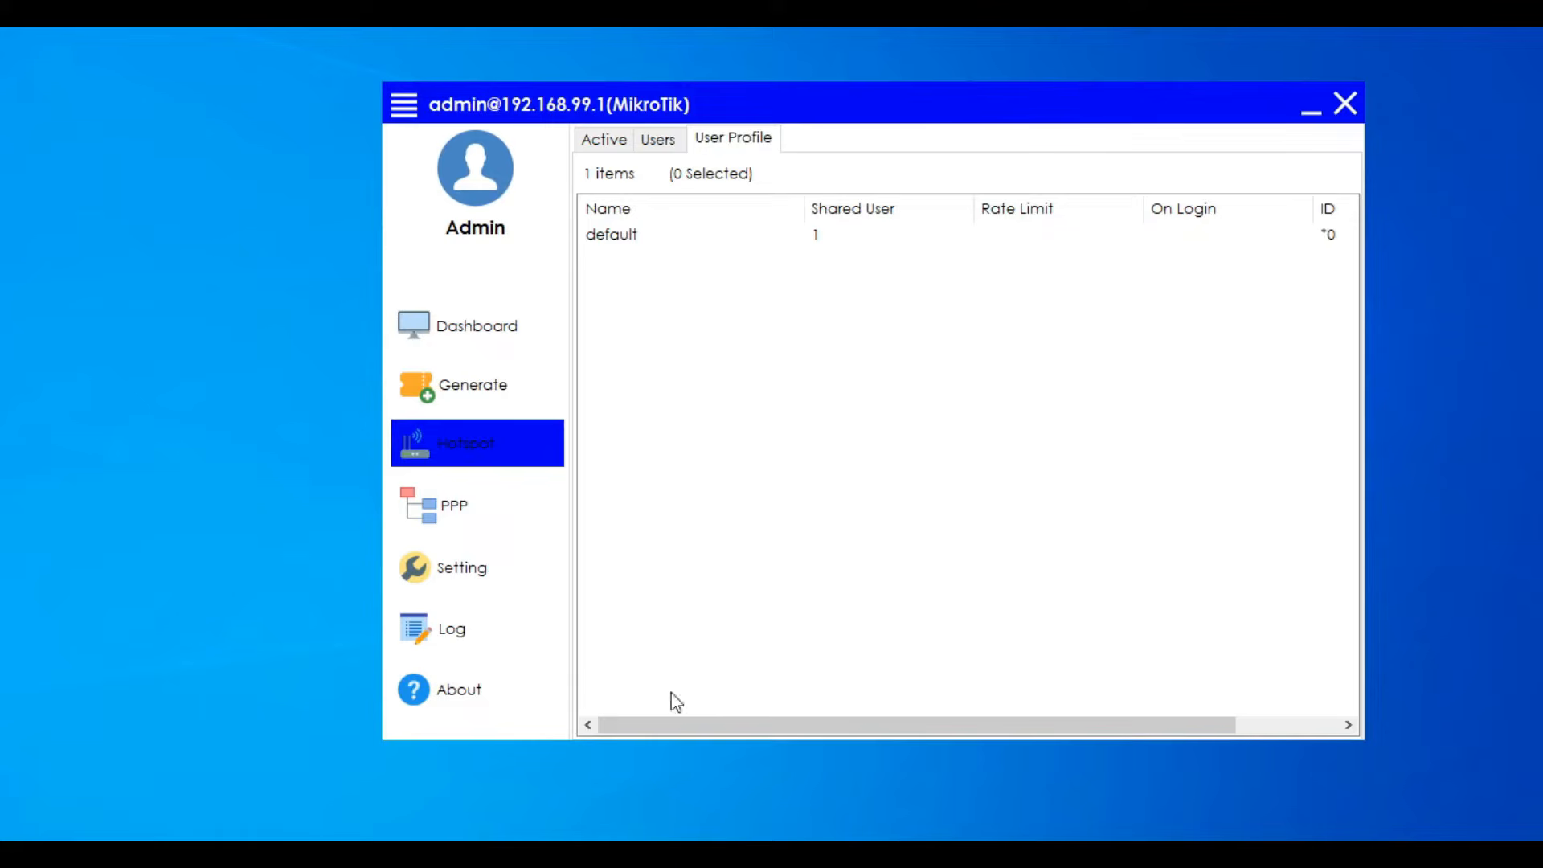
pyautogui.rightClick(831, 447)
pyautogui.click(880, 452)
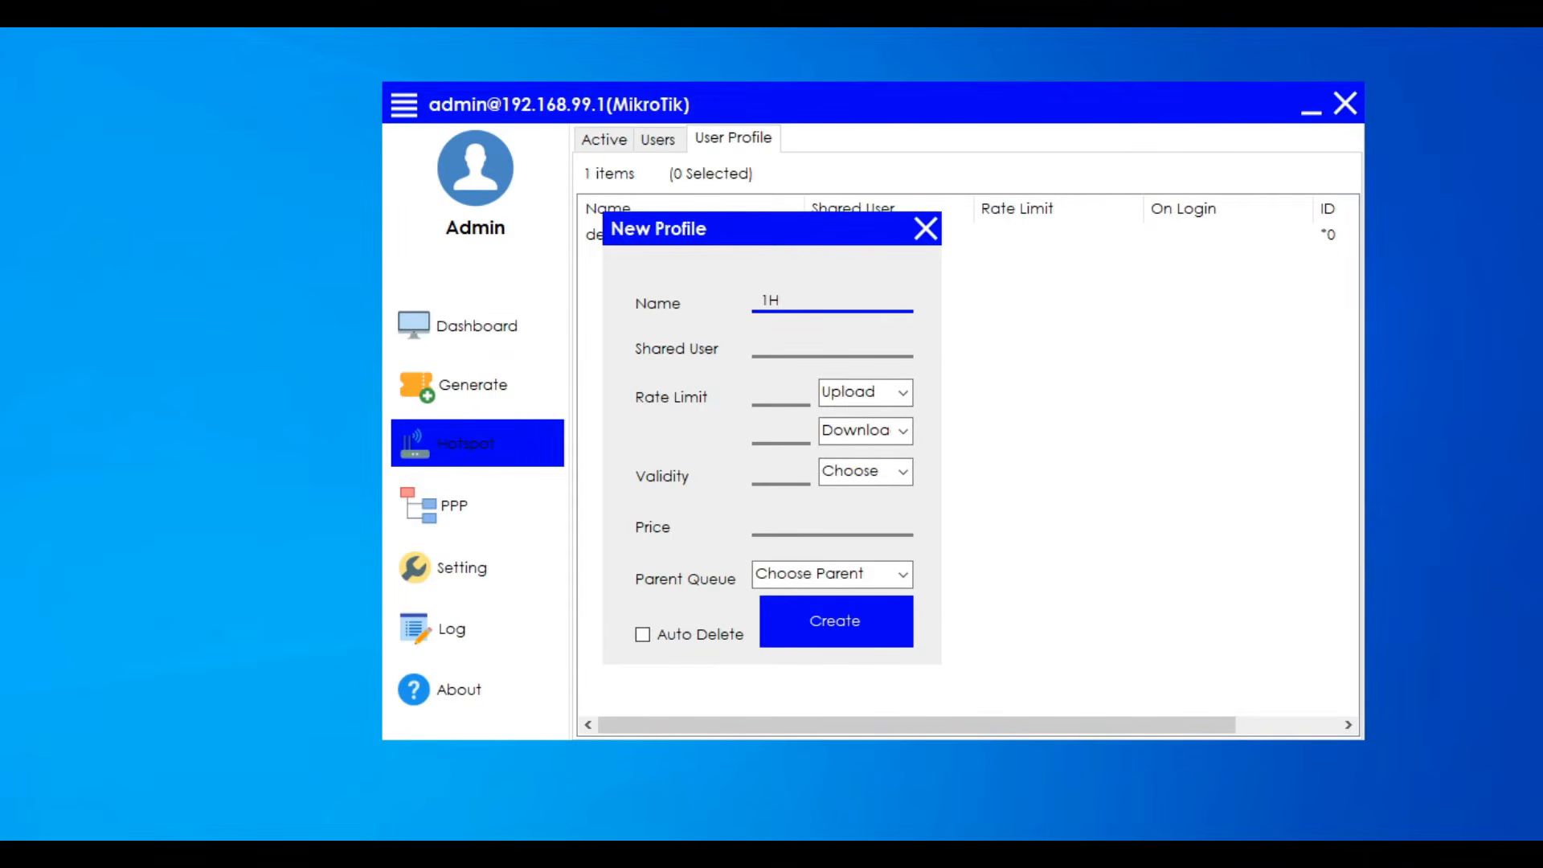
pyautogui.click(820, 351)
pyautogui.write('1')
# - Create the 1H profile with a validity of 1 hour, a price of 5 and auto delete enabled
pyautogui.click(800, 394)
pyautogui.click(770, 474)
pyautogui.click(896, 475)
pyautogui.click(870, 494)
pyautogui.click(840, 522)
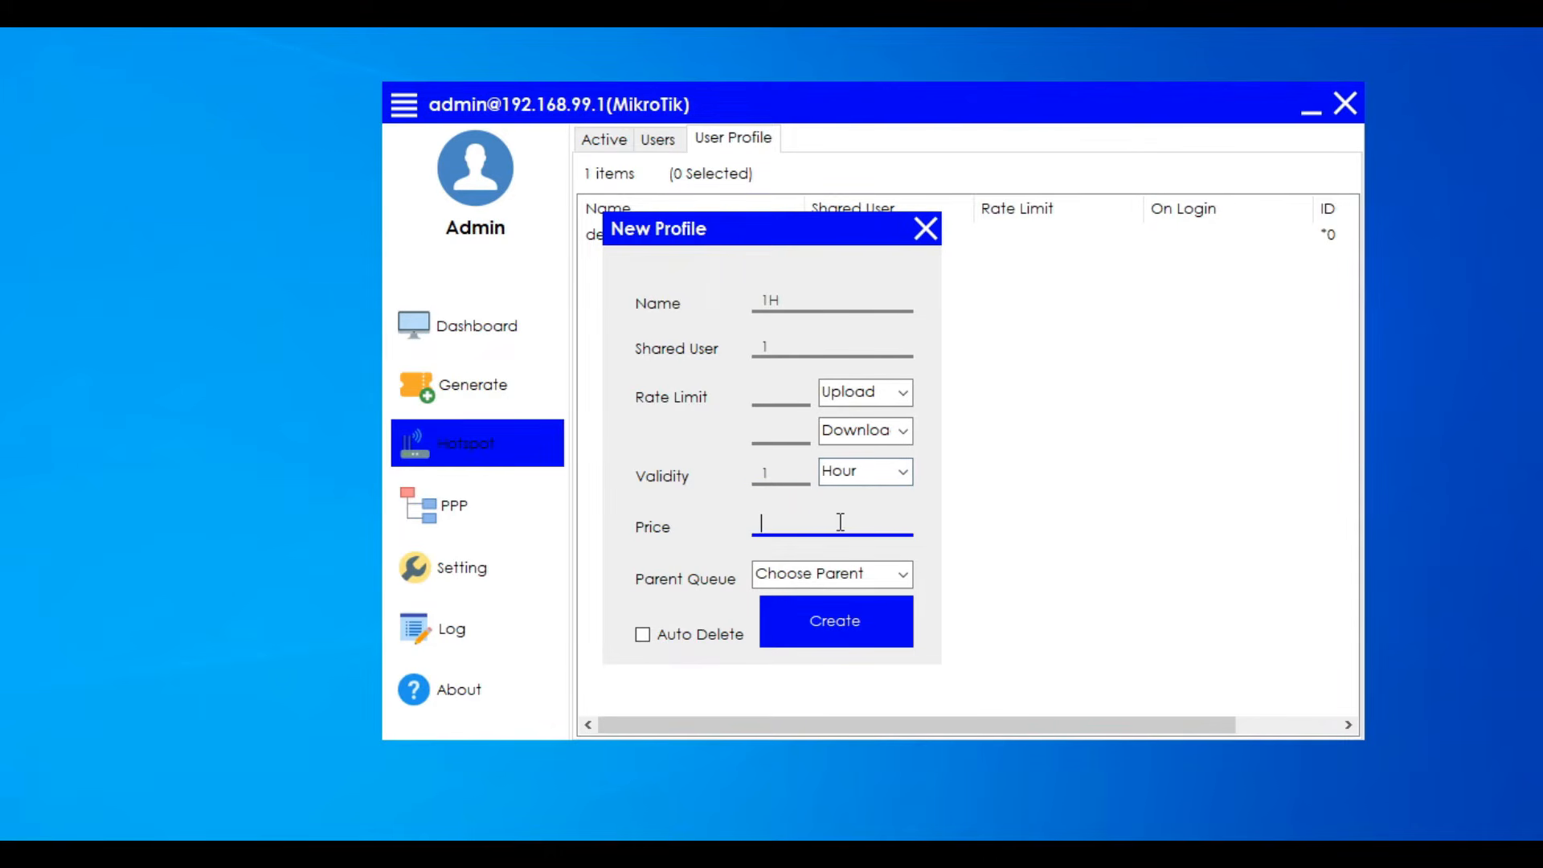
pyautogui.write('5')
pyautogui.click(900, 575)
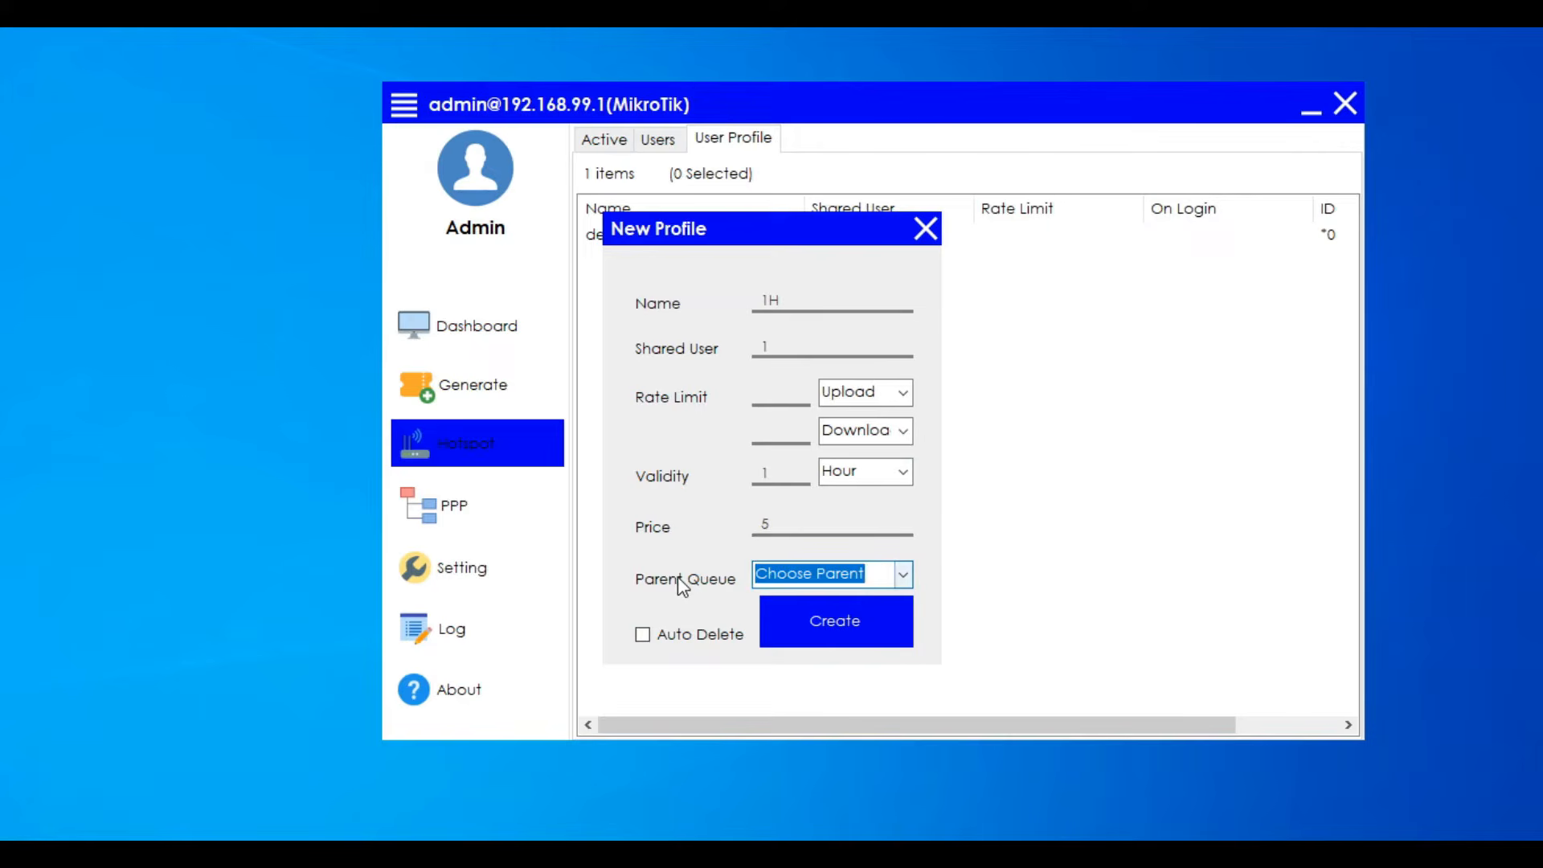
pyautogui.click(644, 636)
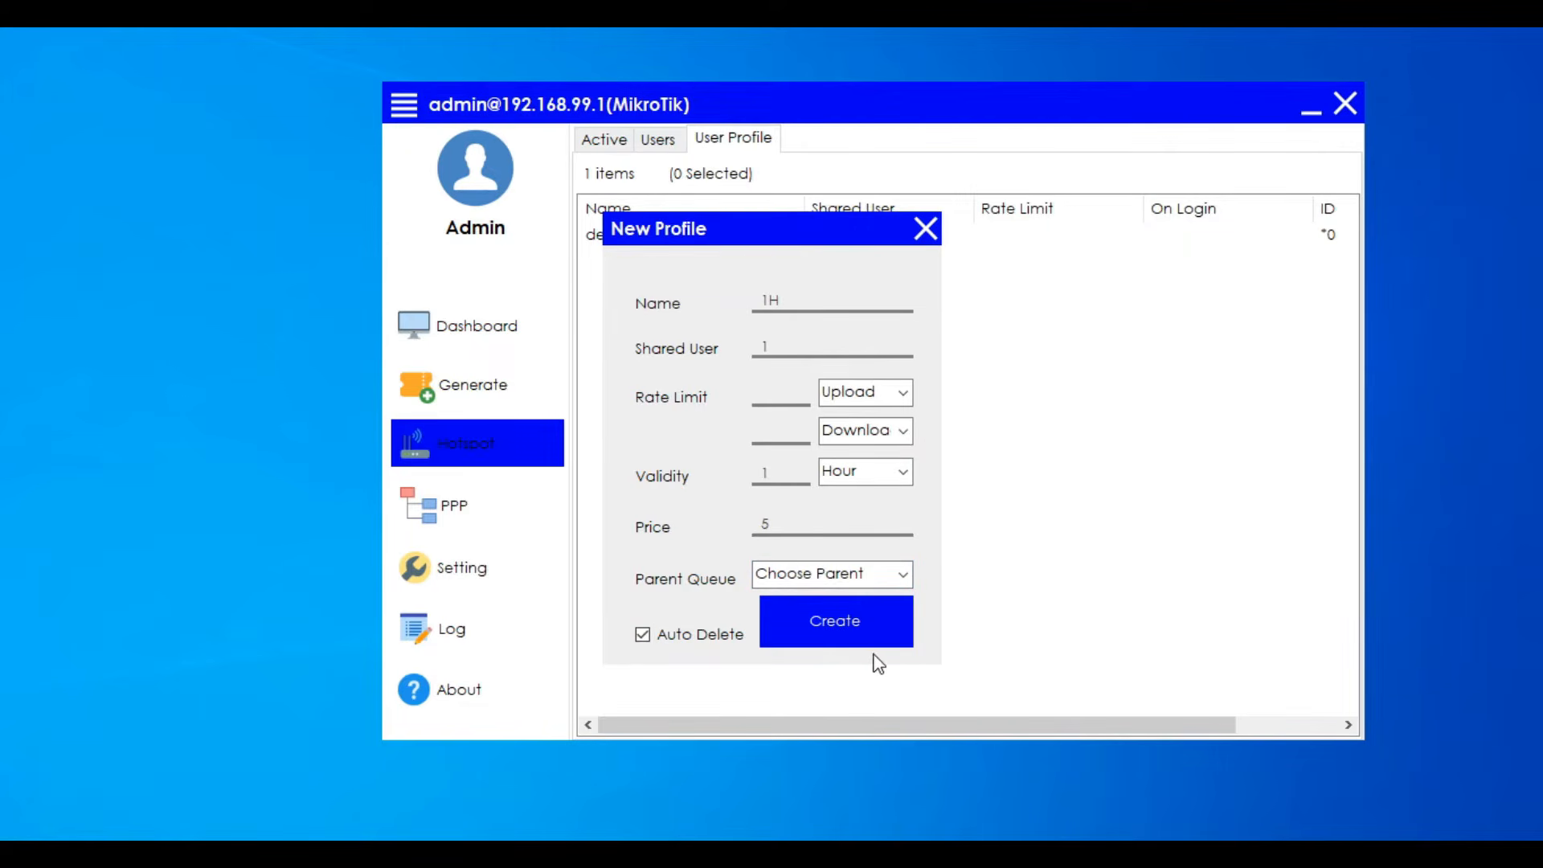
pyautogui.click(846, 625)
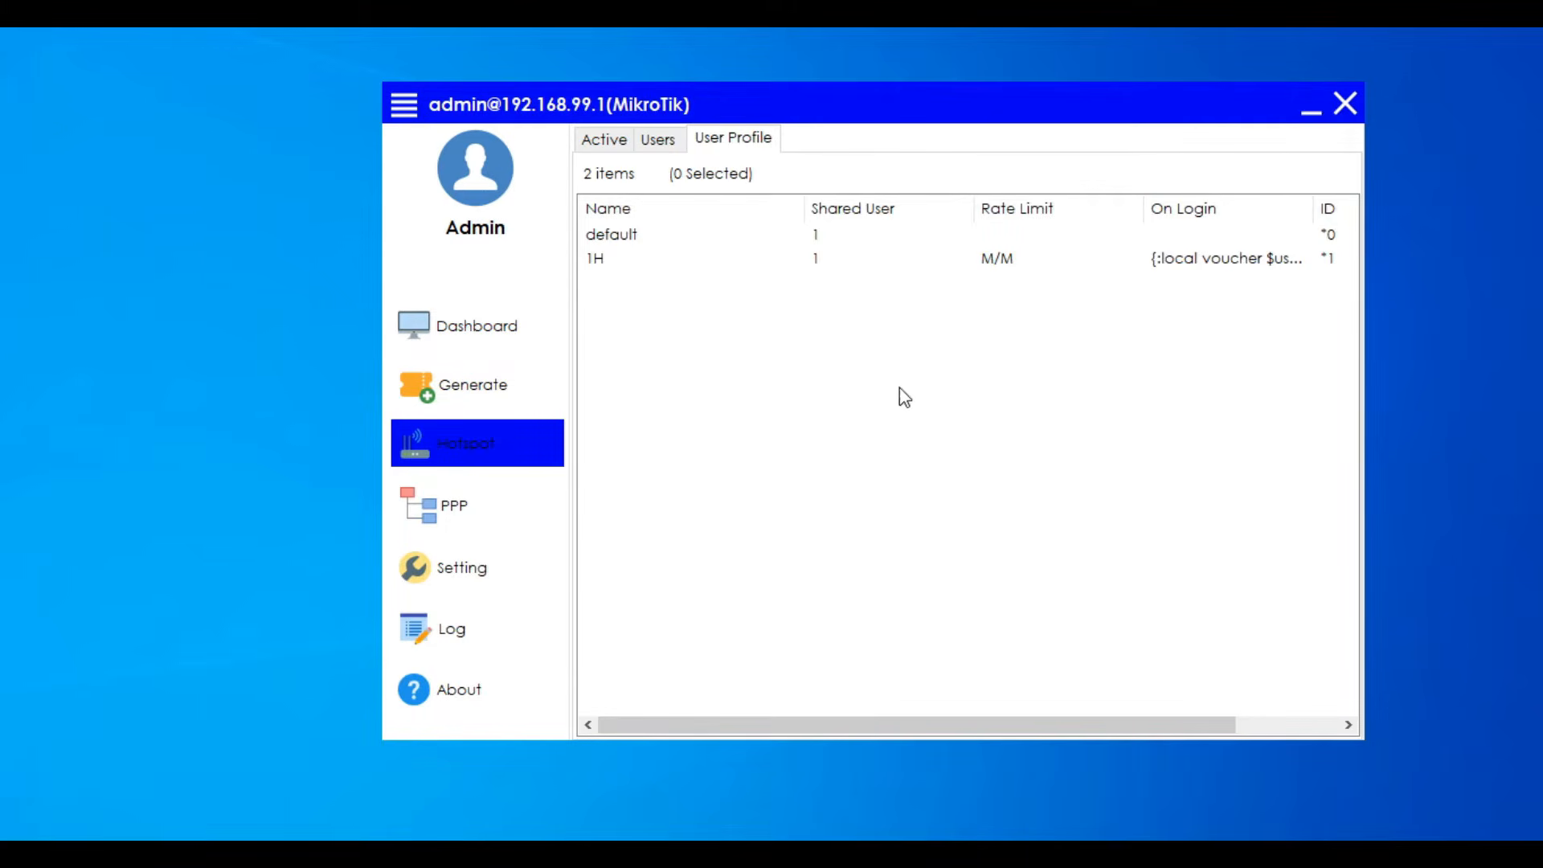
# - Start another hotspot user profile named 1D with 1 shared user
pyautogui.rightClick(777, 392)
pyautogui.click(798, 397)
pyautogui.write('1D')
pyautogui.click(791, 348)
pyautogui.write('1')
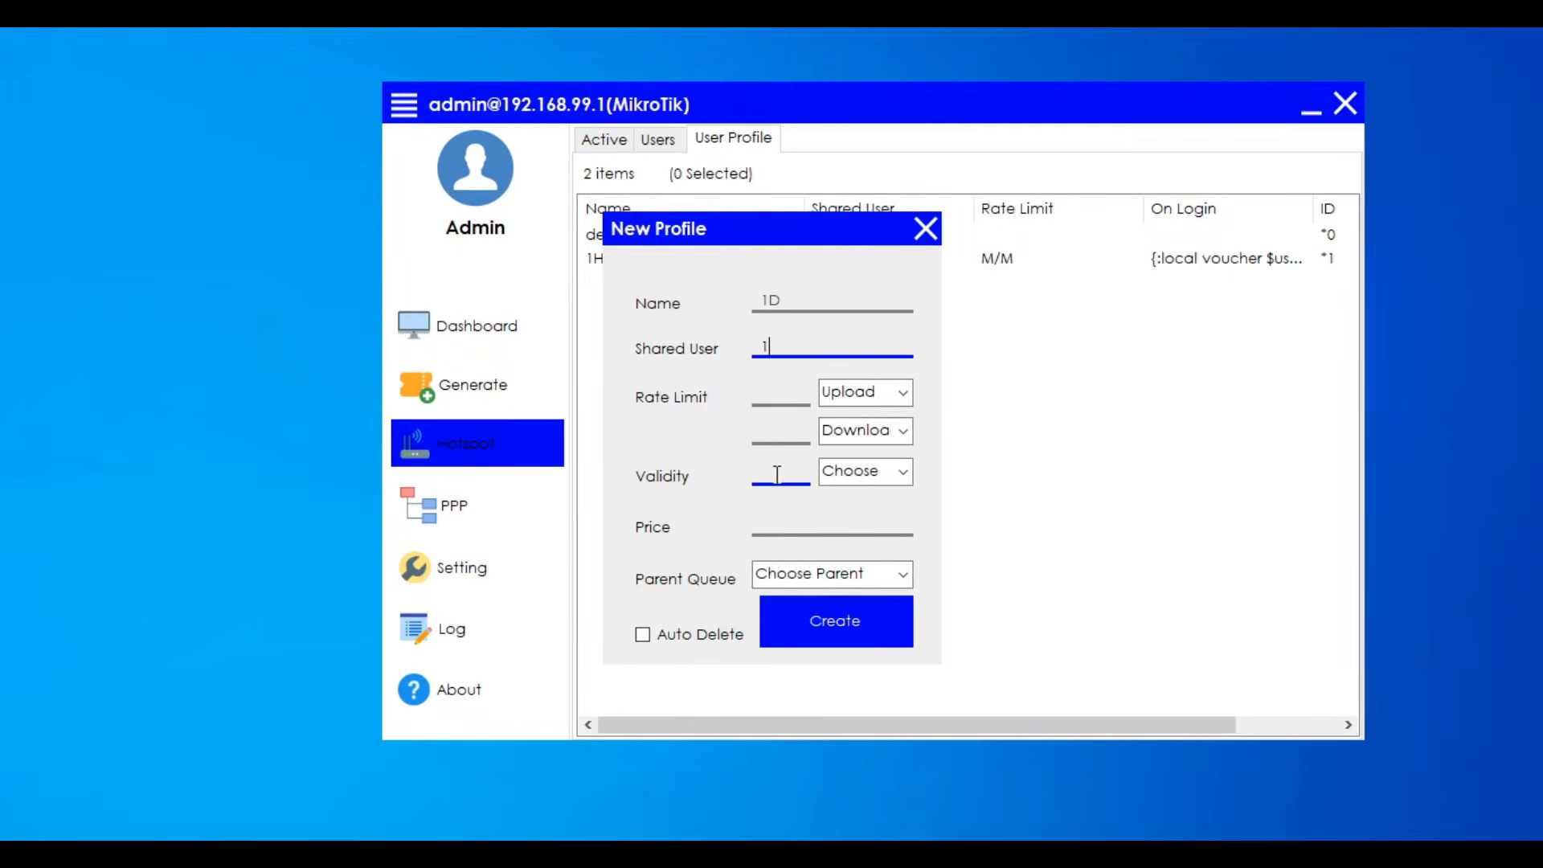
pyautogui.write('1')
pyautogui.press('BackSpace')
# - Create the 1D profile with a validity of 1 day, a price of 25 and auto delete enabled
pyautogui.click(775, 473)
pyautogui.write('1')
pyautogui.click(888, 474)
pyautogui.click(888, 479)
pyautogui.click(860, 511)
pyautogui.click(821, 533)
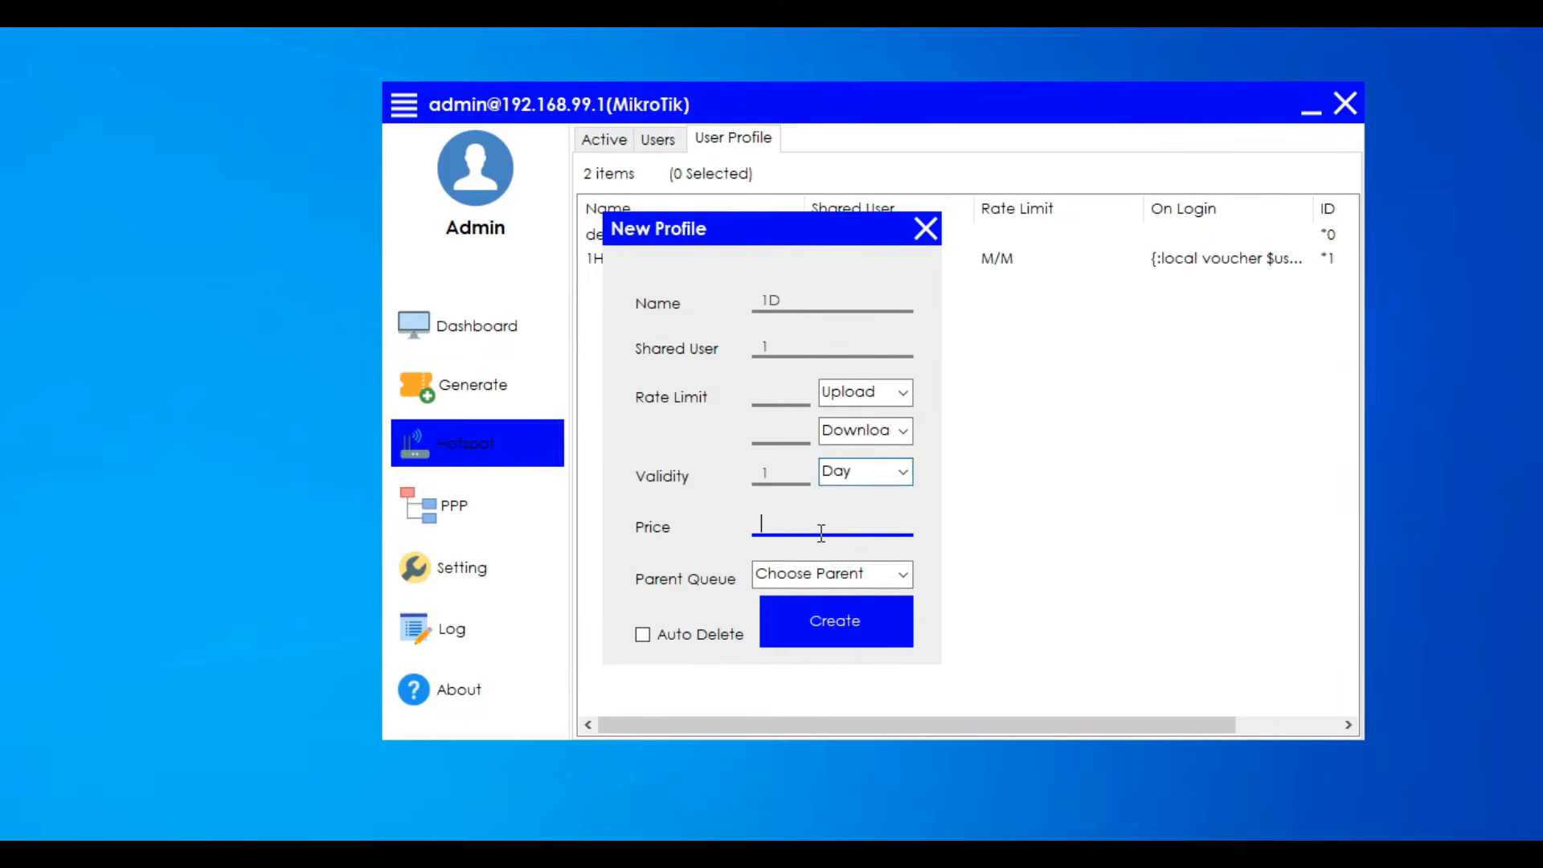
pyautogui.write('25')
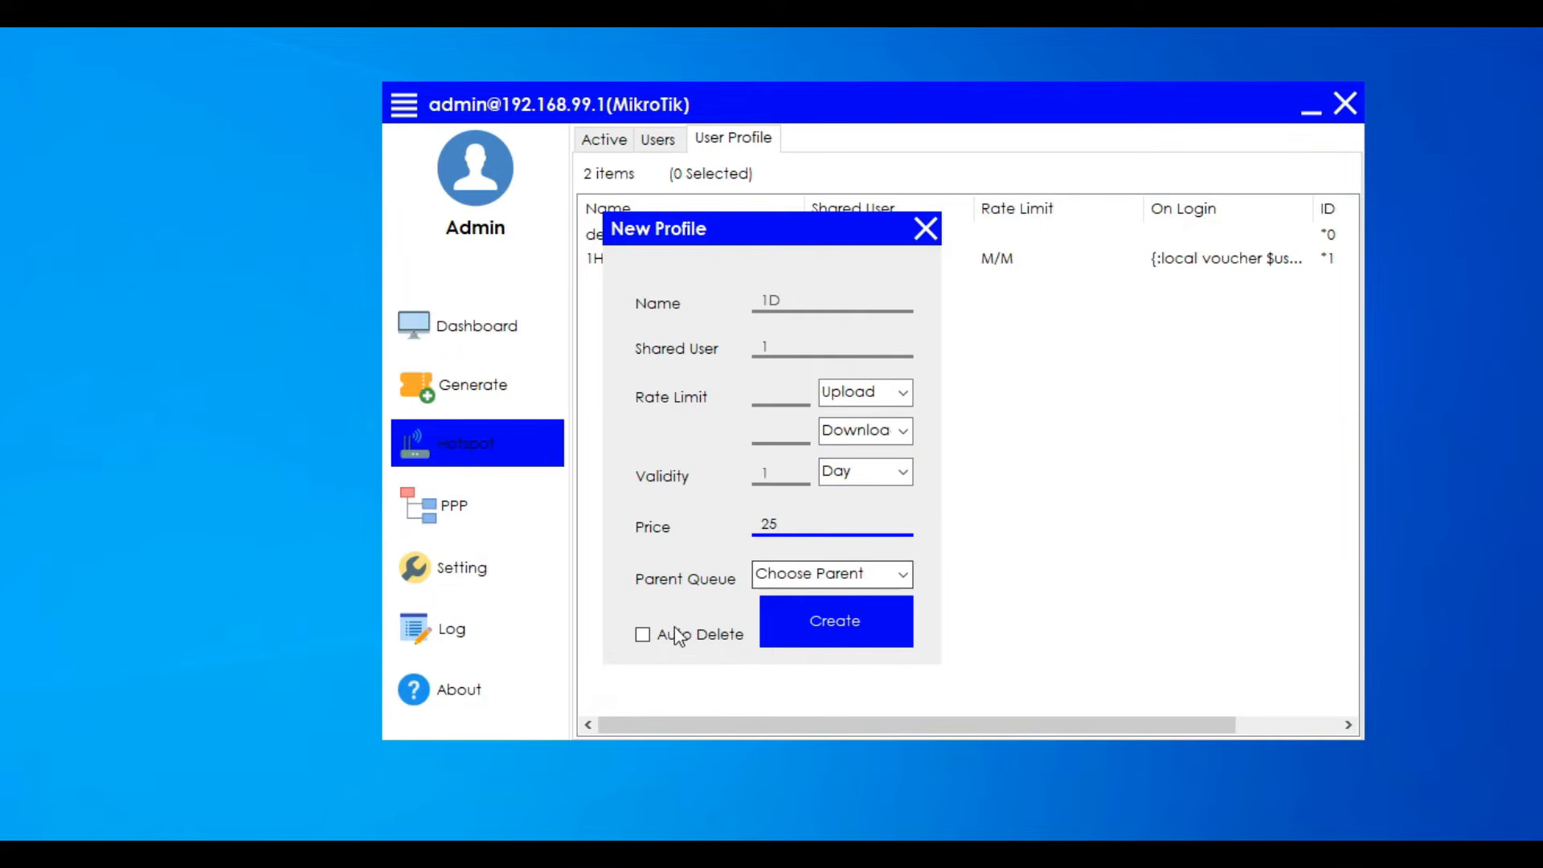
pyautogui.click(643, 637)
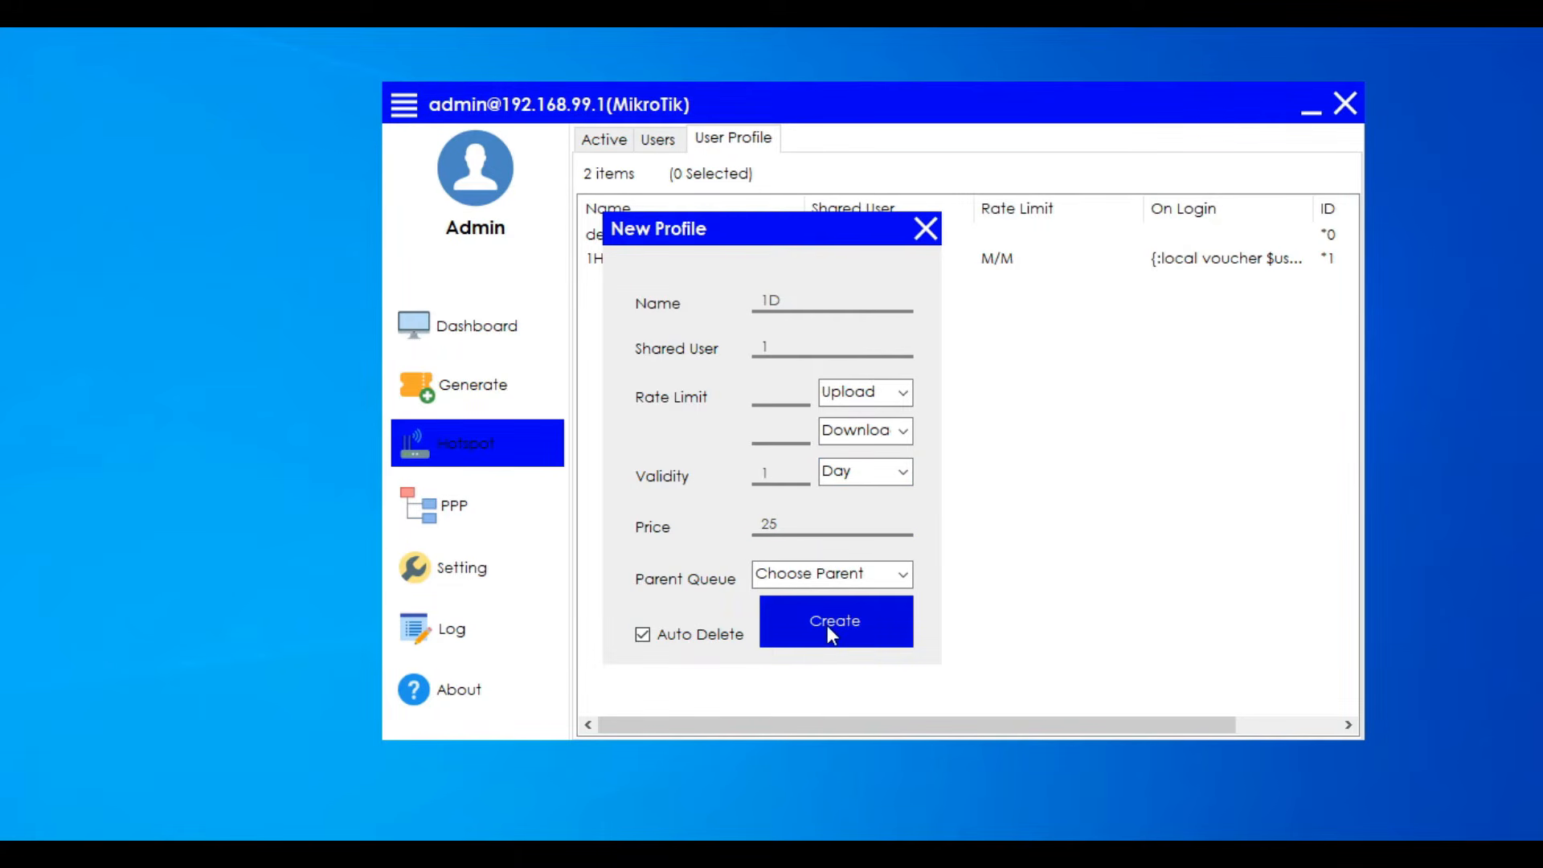
pyautogui.click(831, 635)
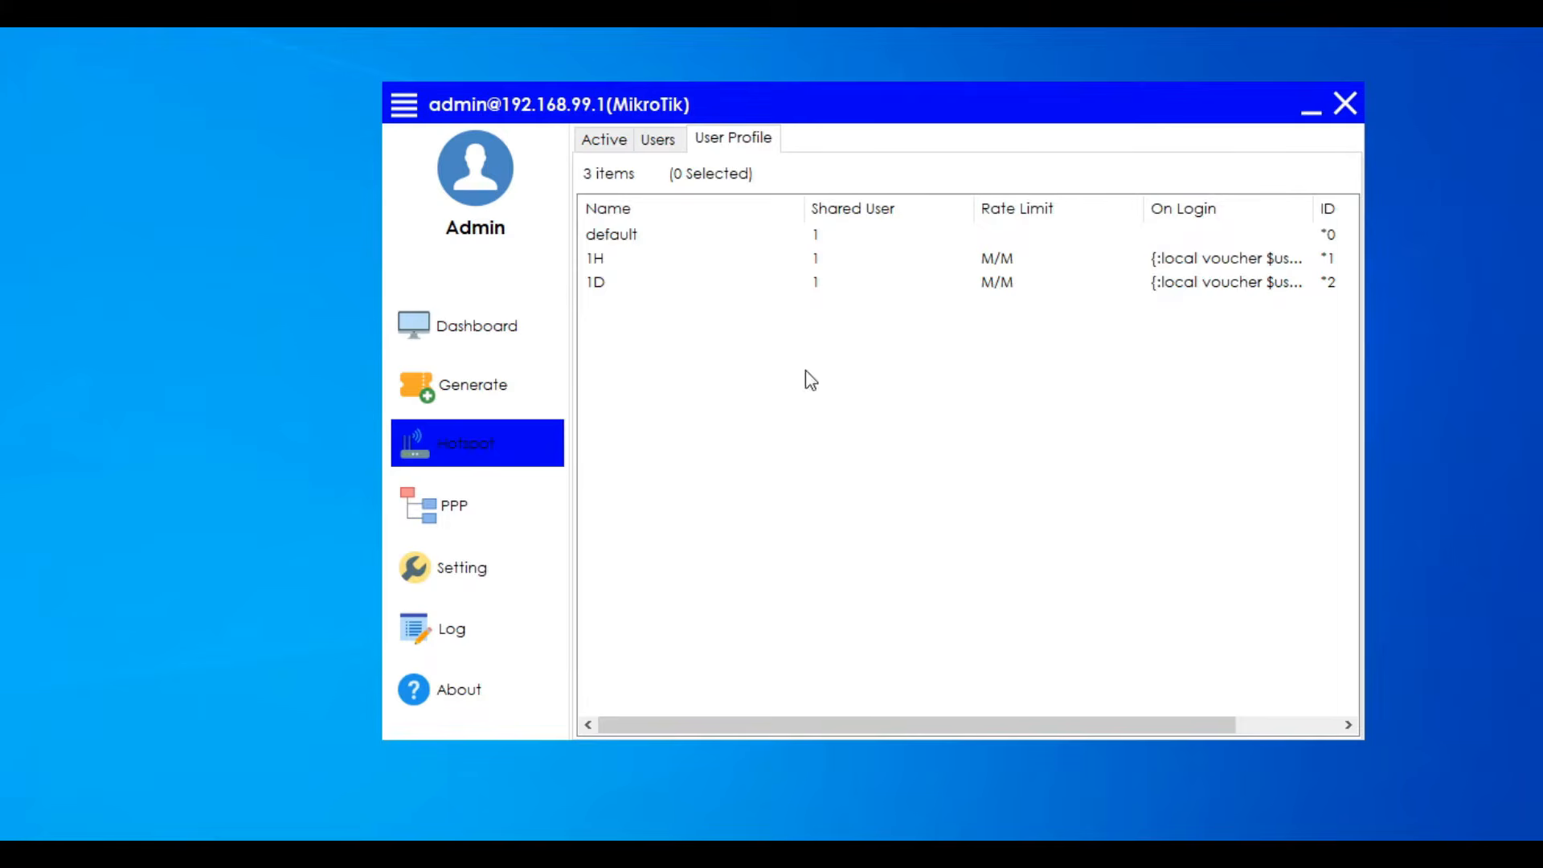
# - Widen the On Login column and narrow the Rate Limit and Shared User columns in the user profile list
pyautogui.click(1179, 259)
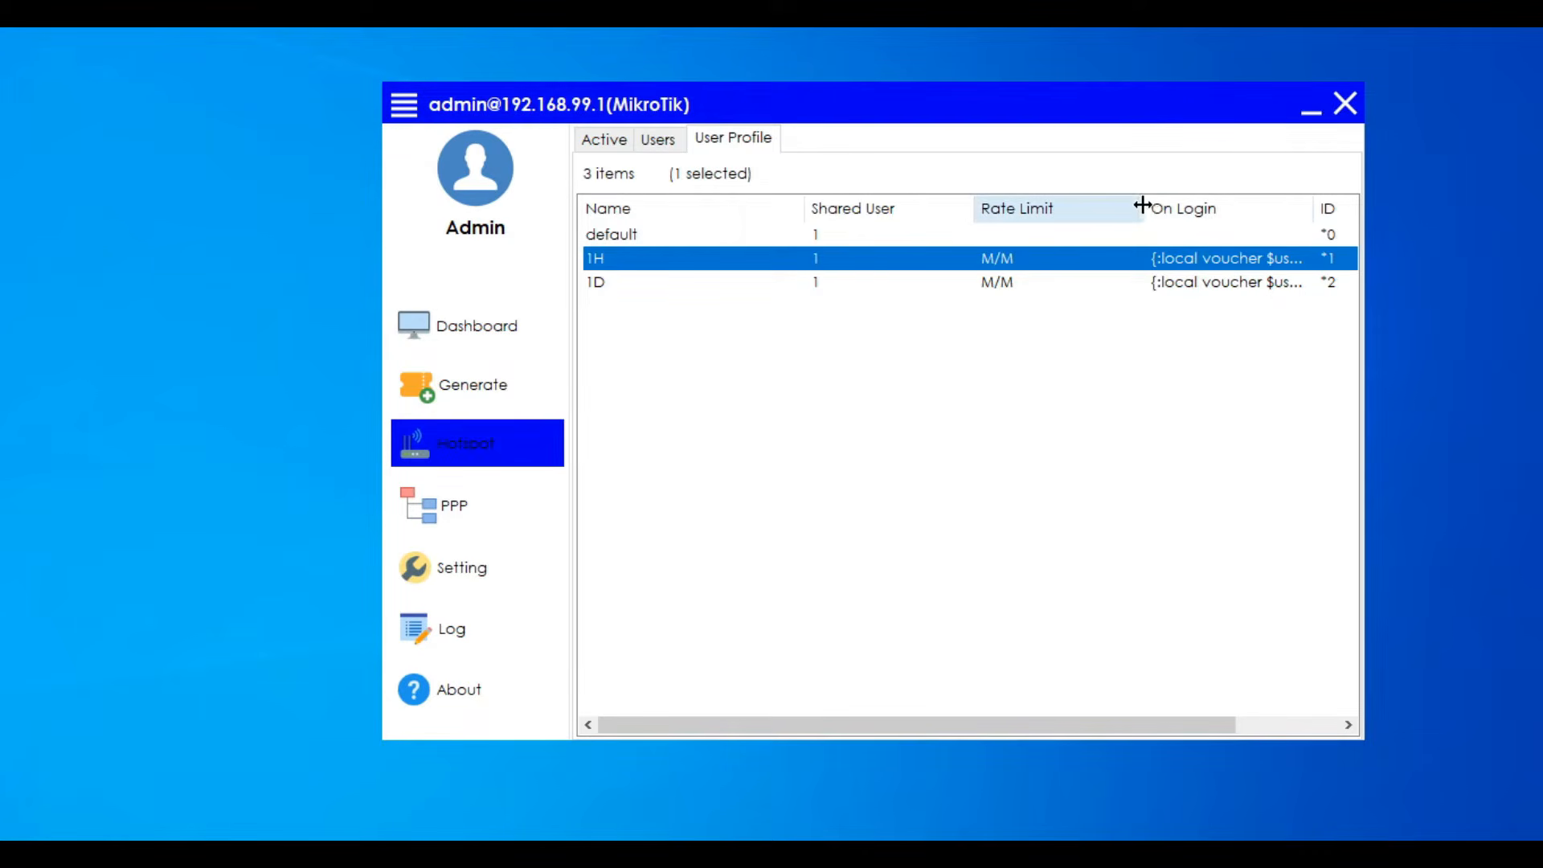
pyautogui.moveTo(1141, 207); pyautogui.dragTo(1088, 208)
pyautogui.moveTo(1263, 209); pyautogui.dragTo(1364, 212)
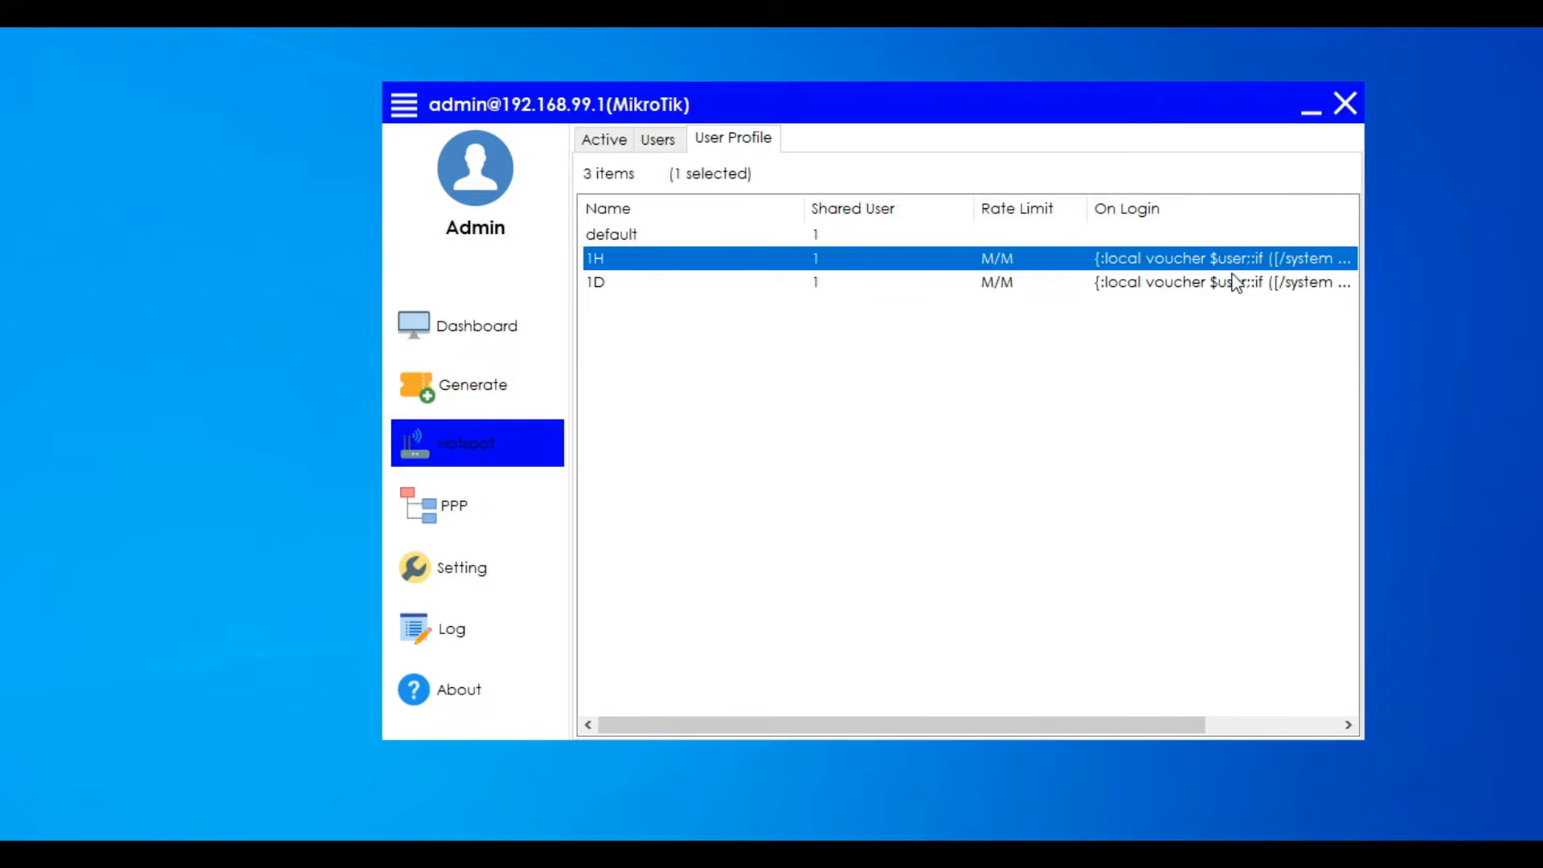
pyautogui.moveTo(975, 208); pyautogui.dragTo(923, 210)
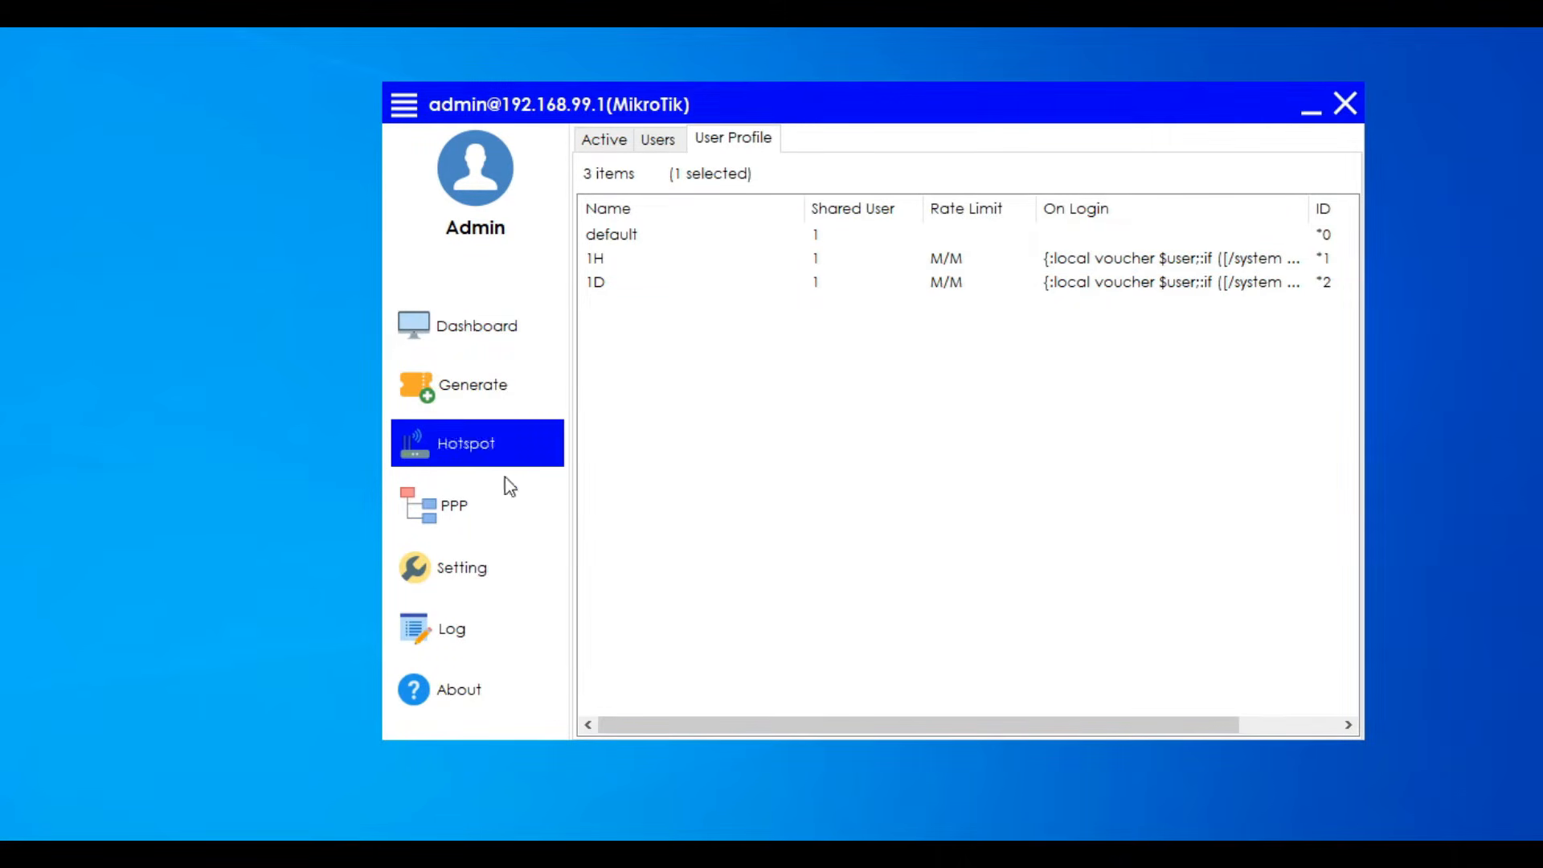
# - Save JAT-Hotspot as the outlet name in the voucher generator's general settings
pyautogui.click(450, 572)
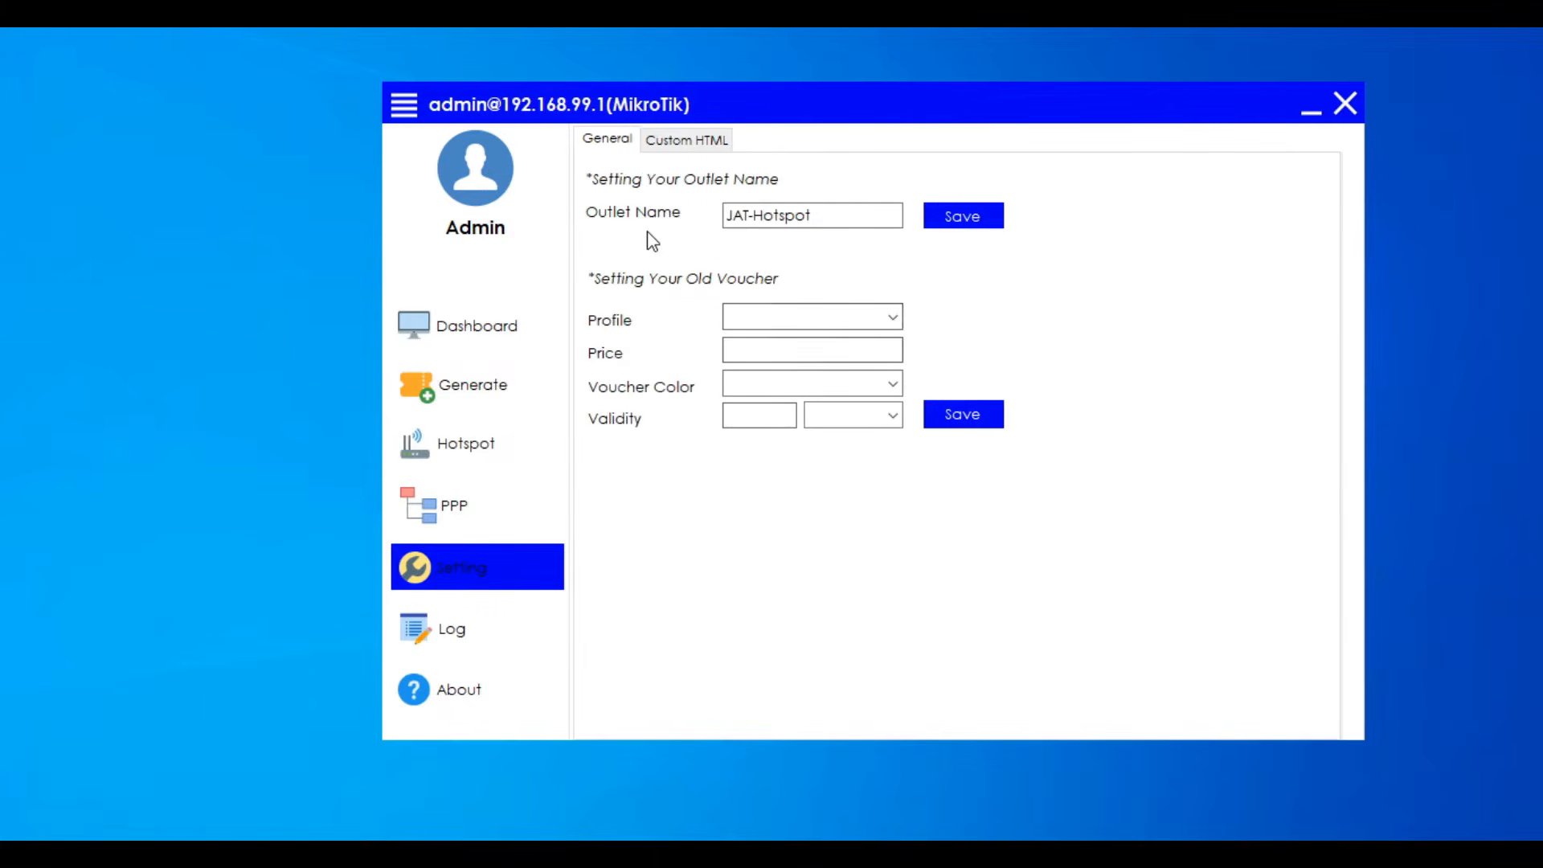
pyautogui.doubleClick(848, 219)
pyautogui.click(849, 219)
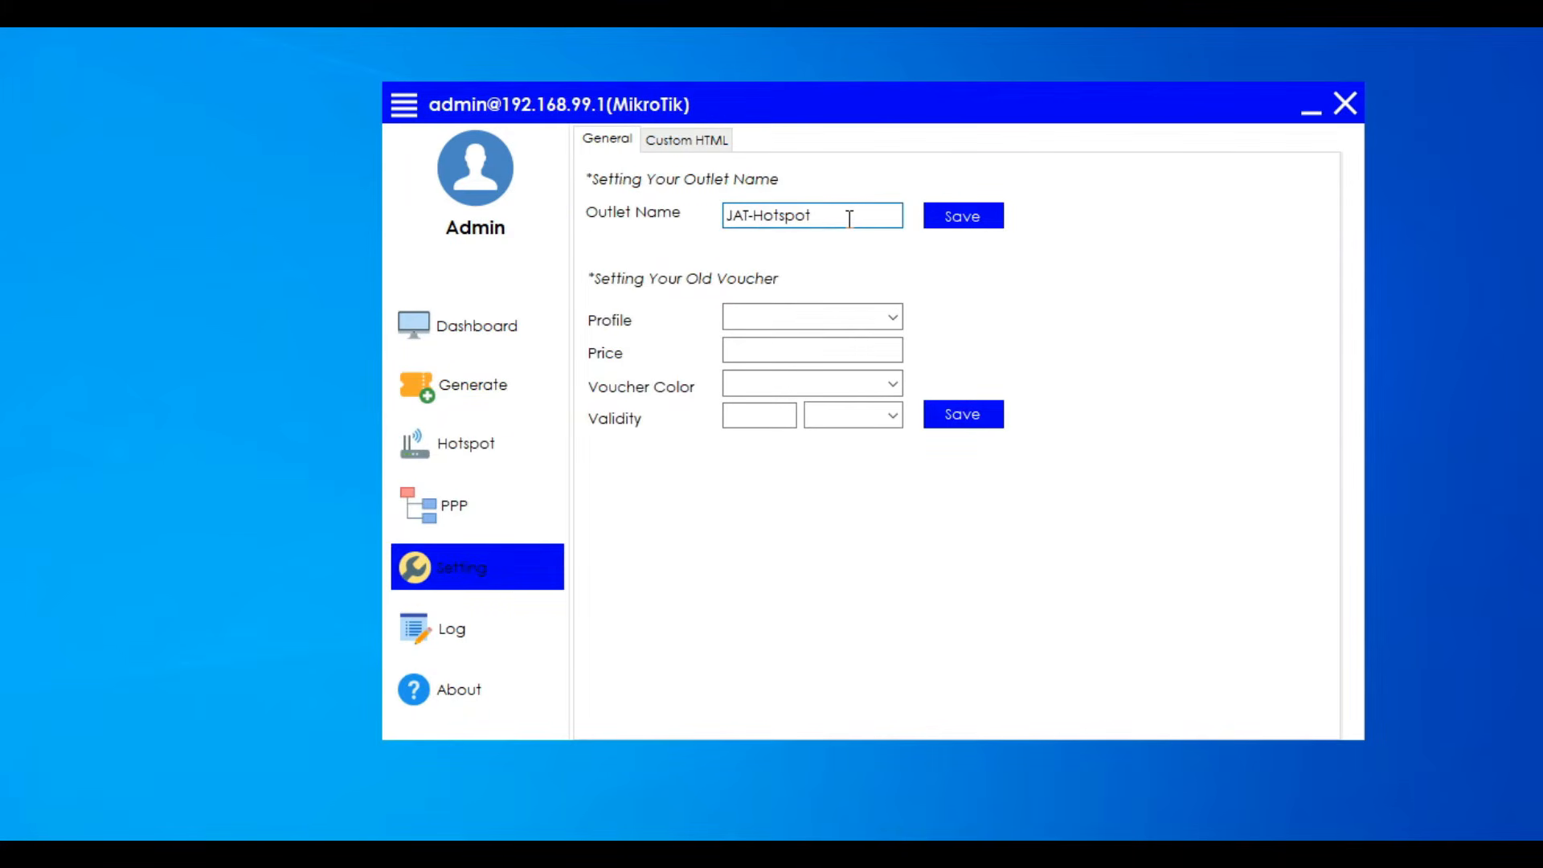
pyautogui.click(950, 216)
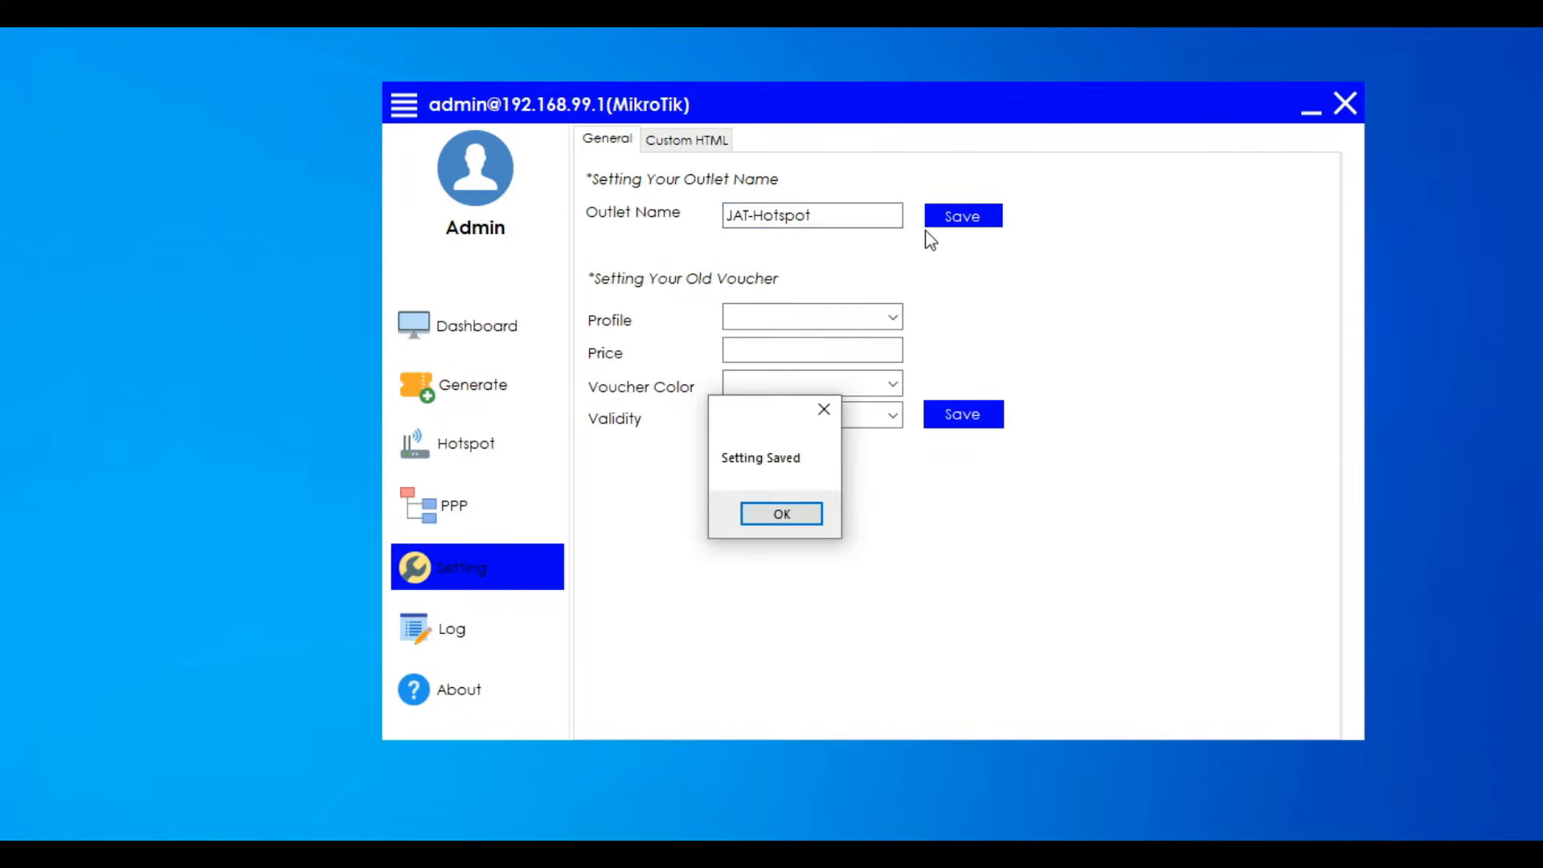
pyautogui.click(786, 516)
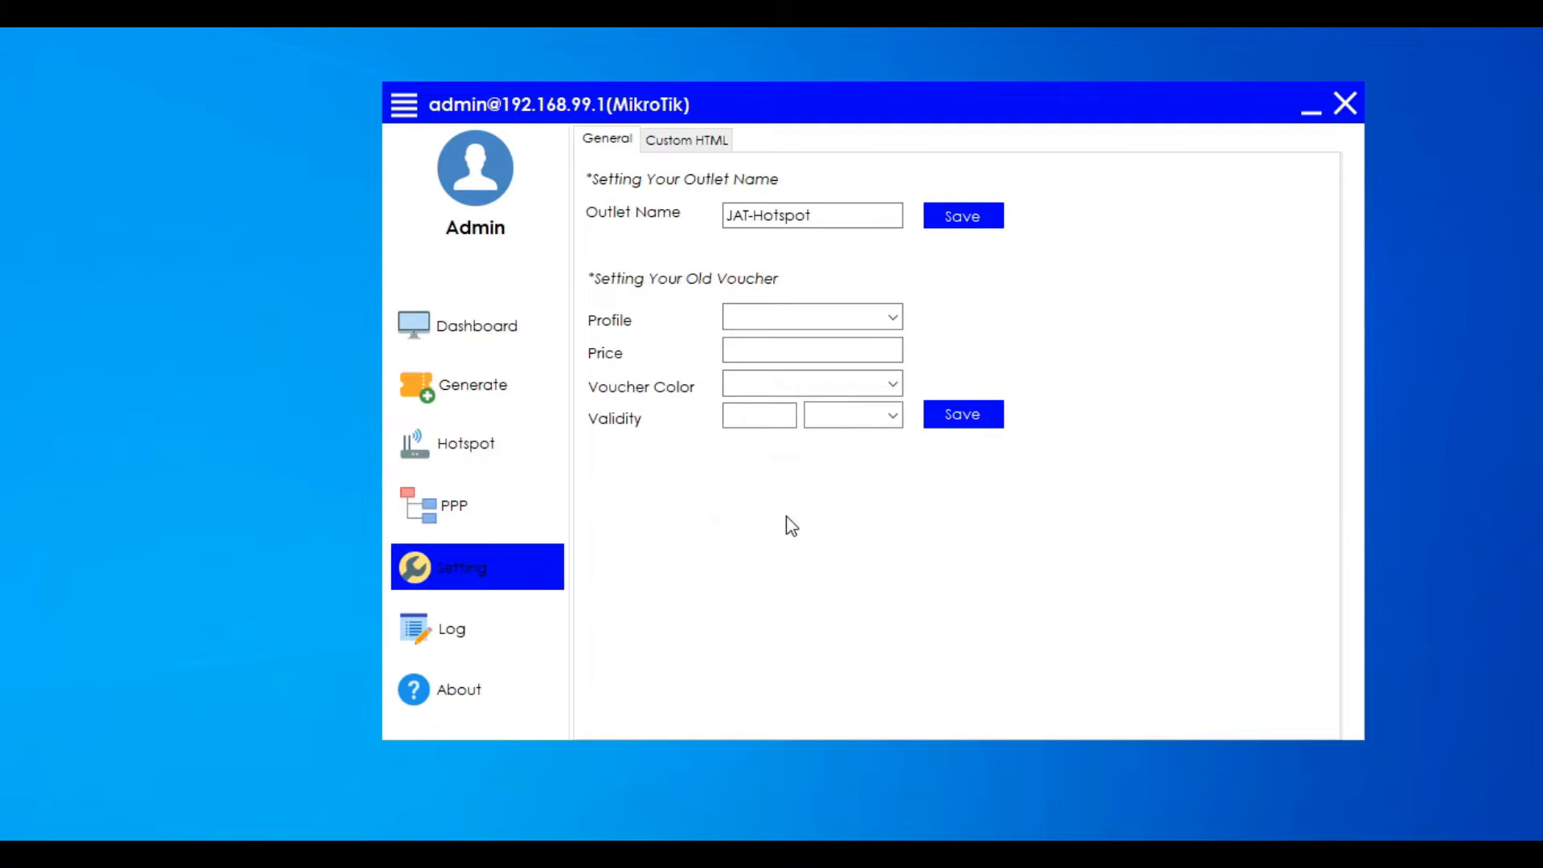
# - Save the old voucher settings for profile 1H with price 5, voucher color Blue and a validity of 1 hour
pyautogui.click(893, 318)
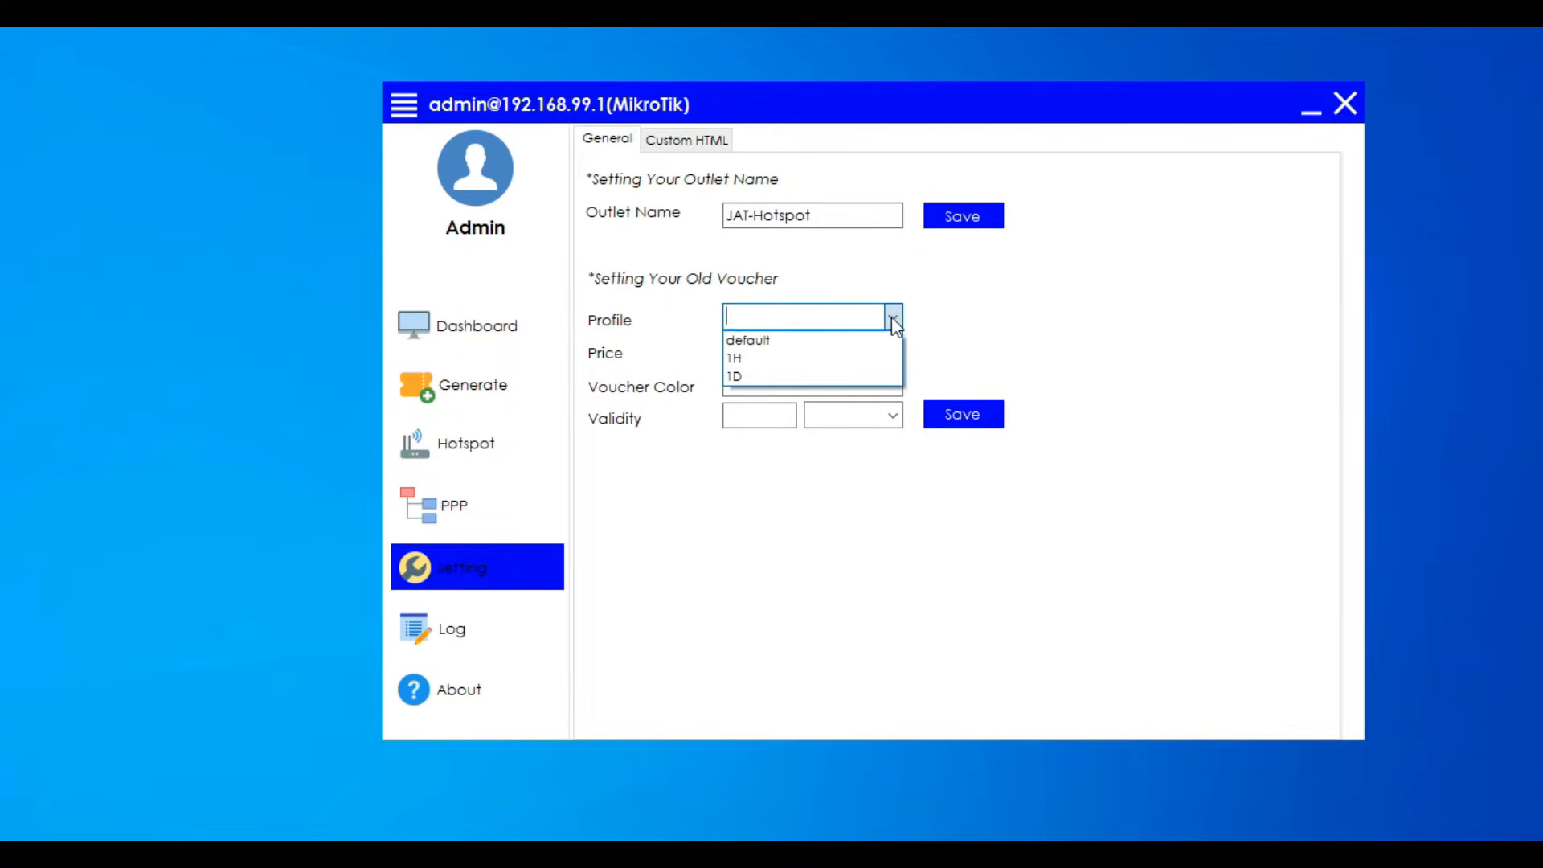
pyautogui.click(818, 364)
pyautogui.click(816, 354)
pyautogui.write('5')
pyautogui.click(892, 385)
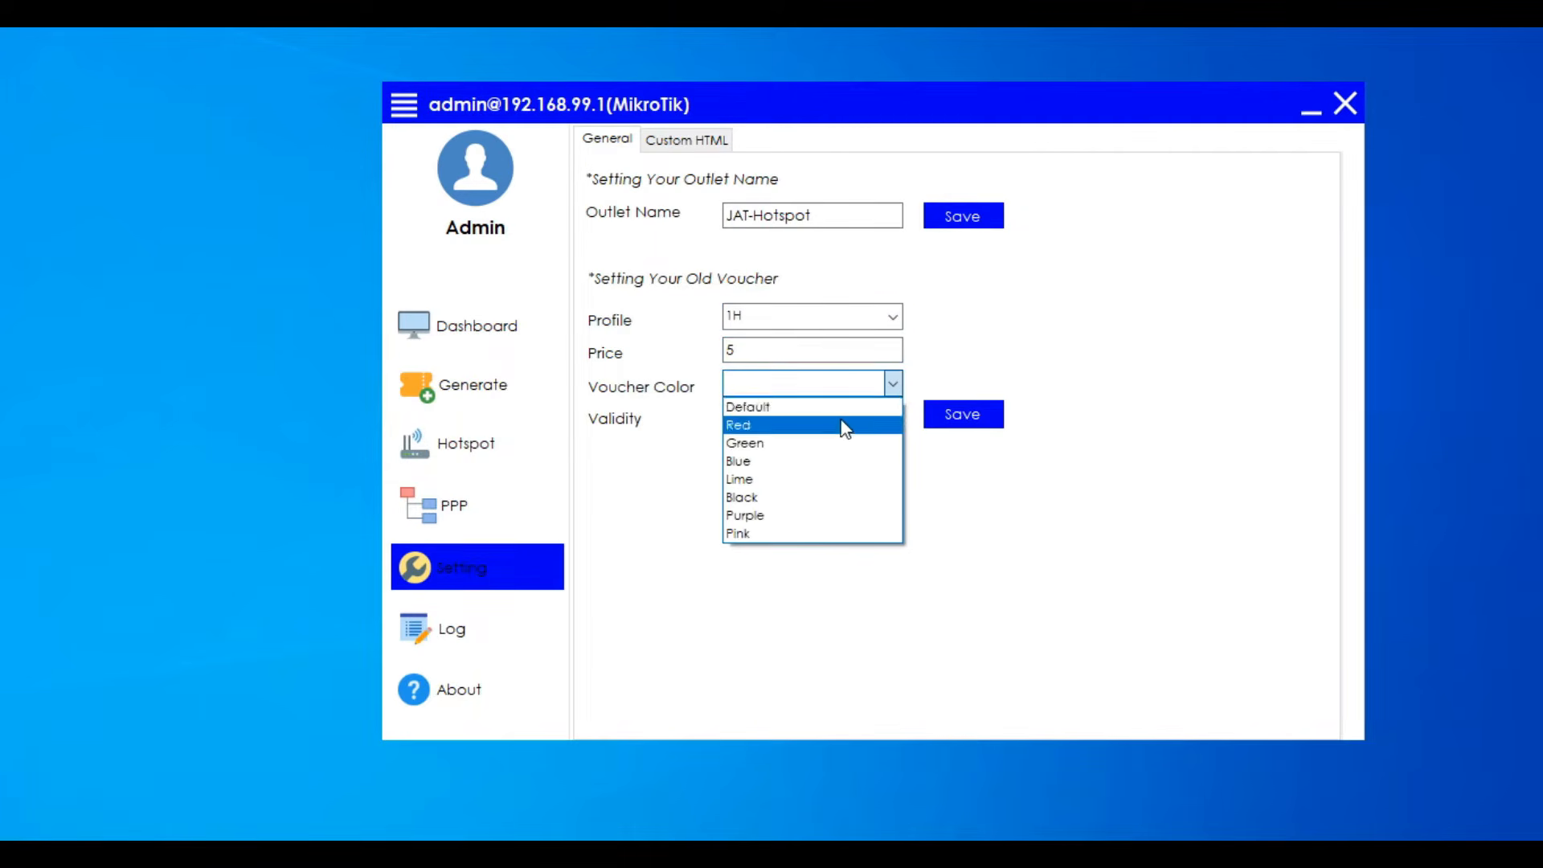
pyautogui.click(807, 460)
pyautogui.click(768, 416)
pyautogui.write('1')
pyautogui.click(894, 416)
pyautogui.click(850, 449)
pyautogui.click(928, 423)
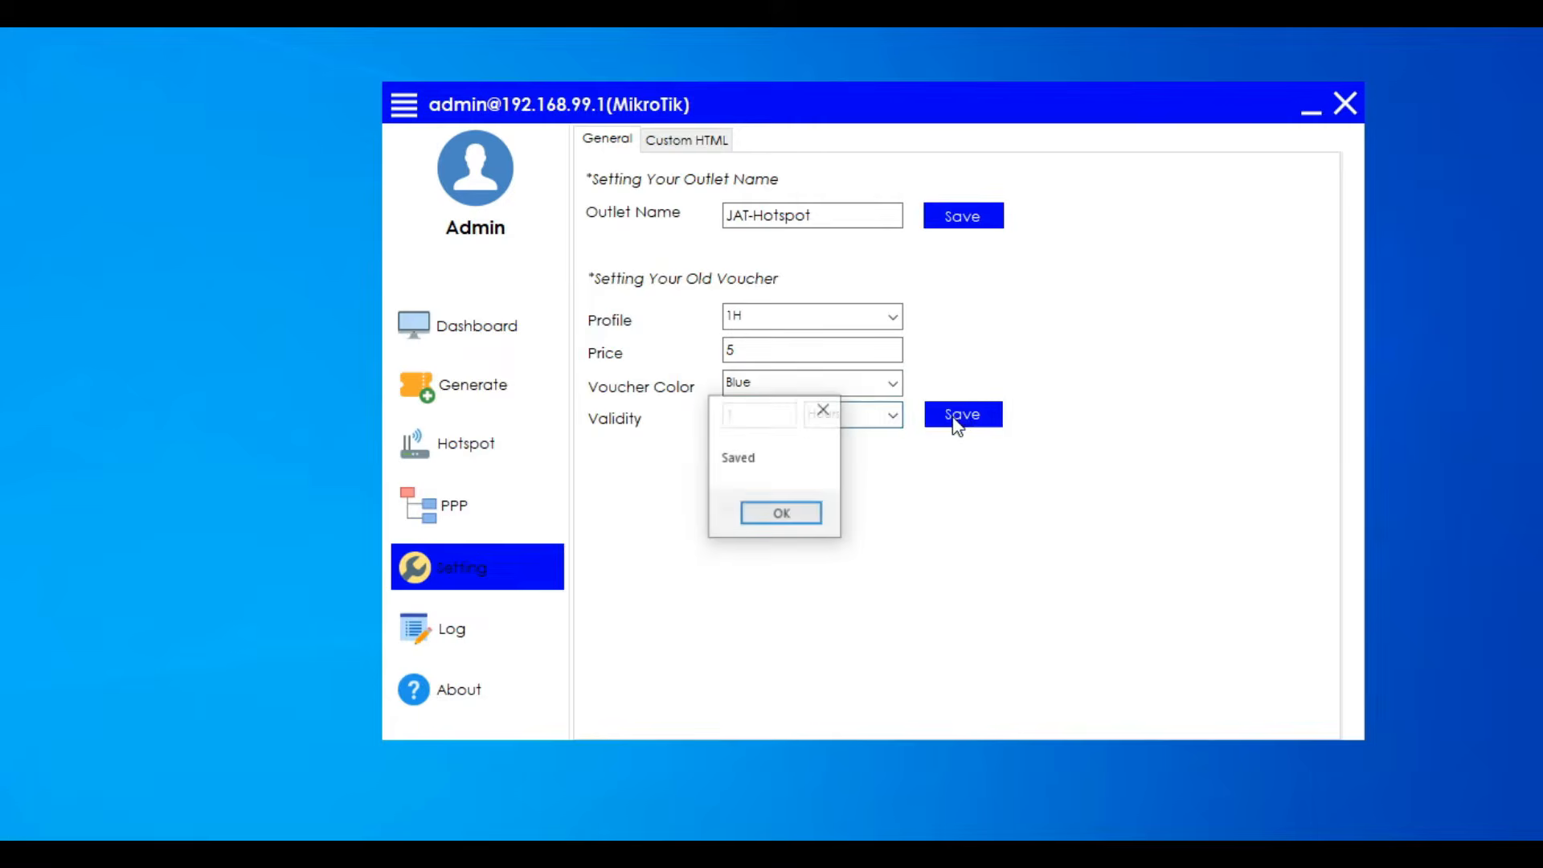
pyautogui.click(797, 513)
# - Save the old voucher settings for profile 1D with price 25, voucher color Blue and a validity of 1 day
pyautogui.click(893, 316)
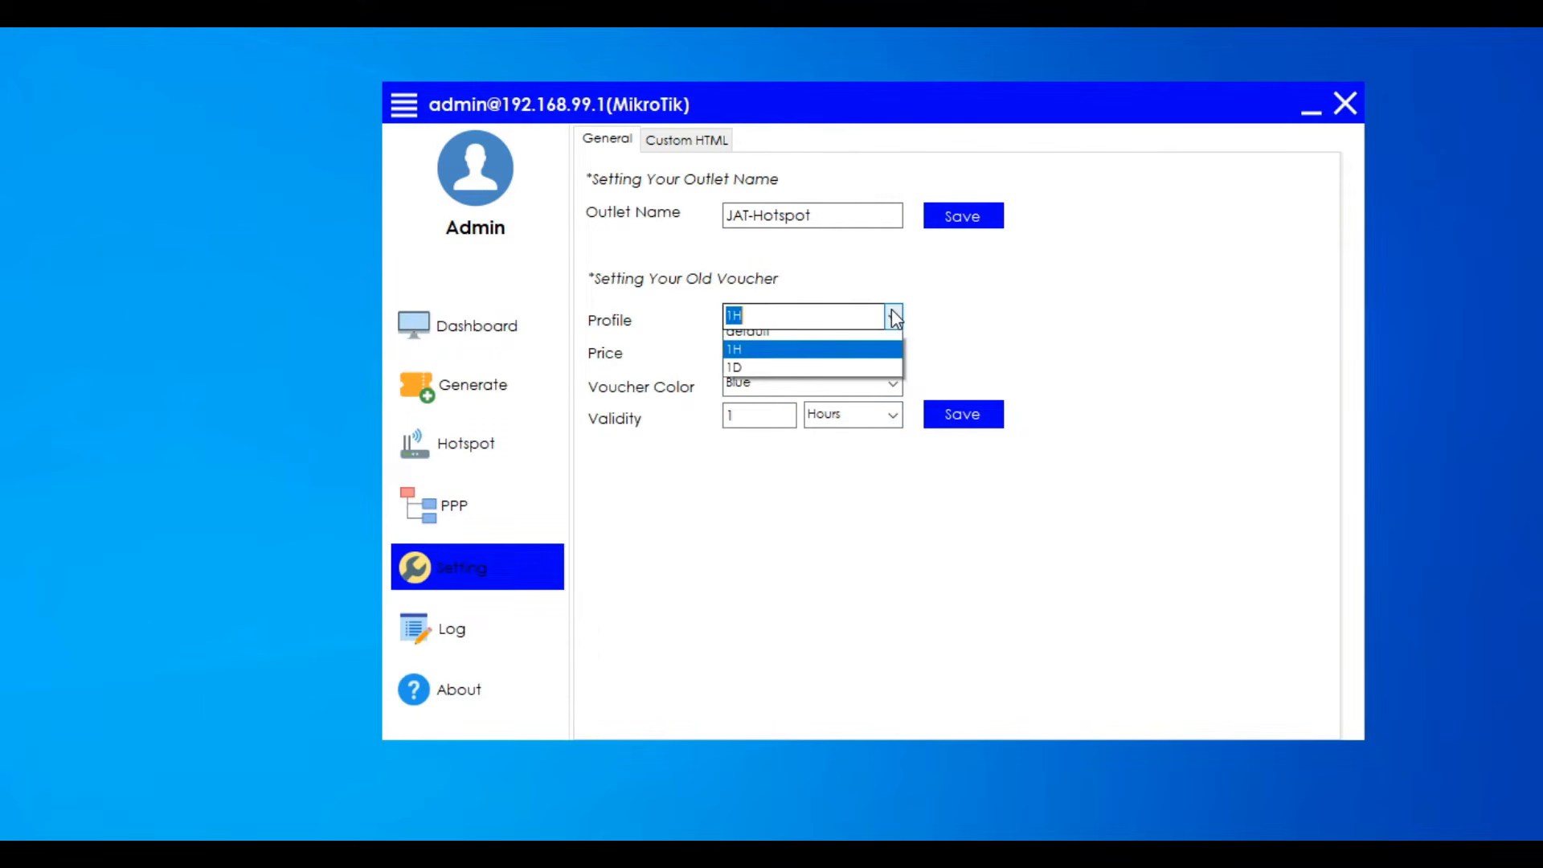
pyautogui.click(767, 371)
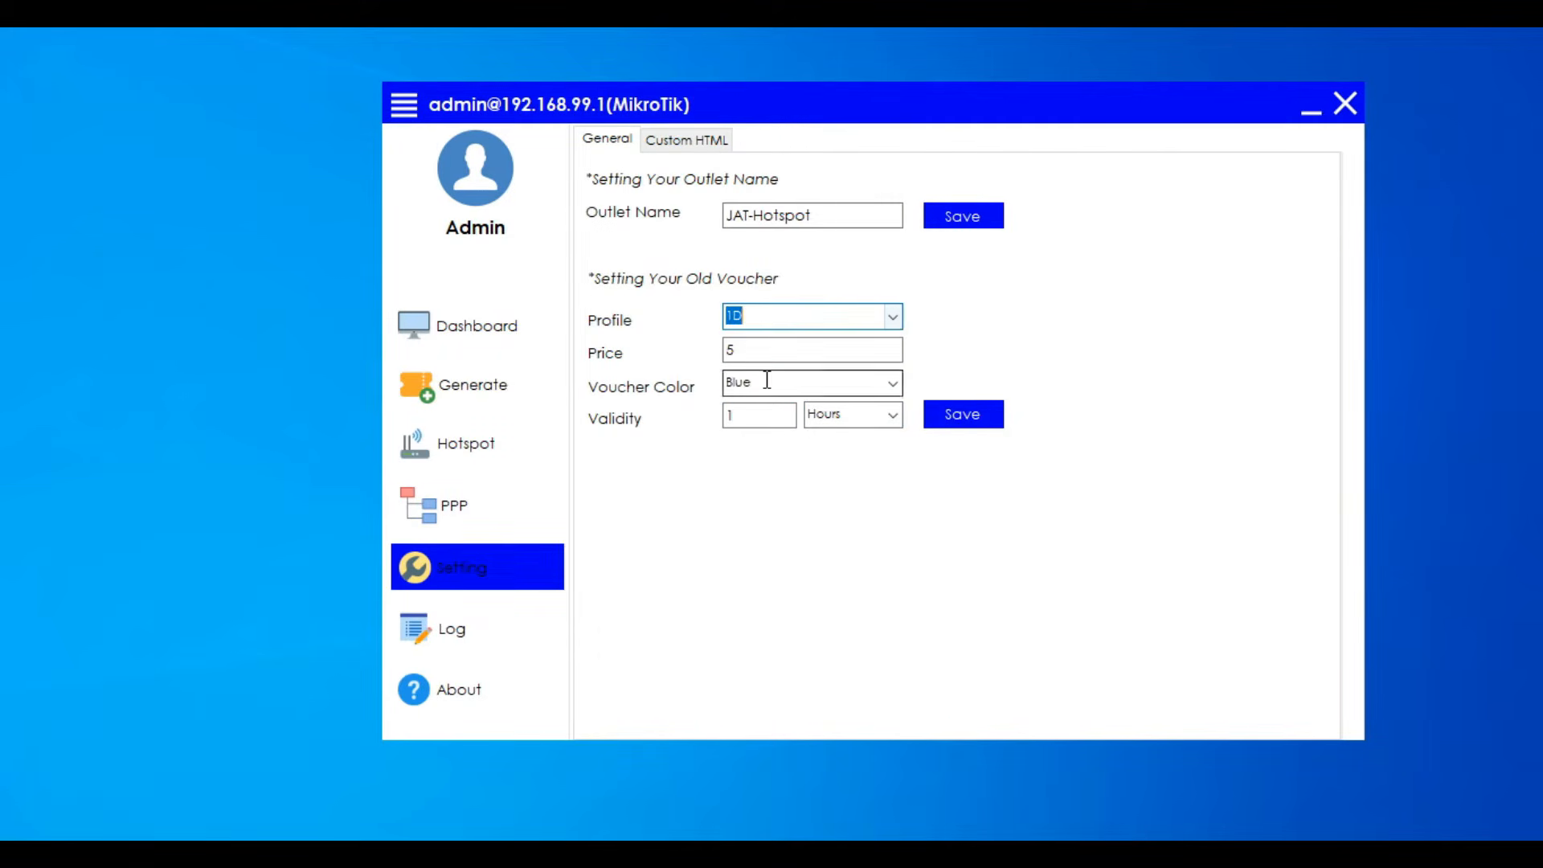
pyautogui.click(780, 352)
pyautogui.write('25')
pyautogui.click(893, 383)
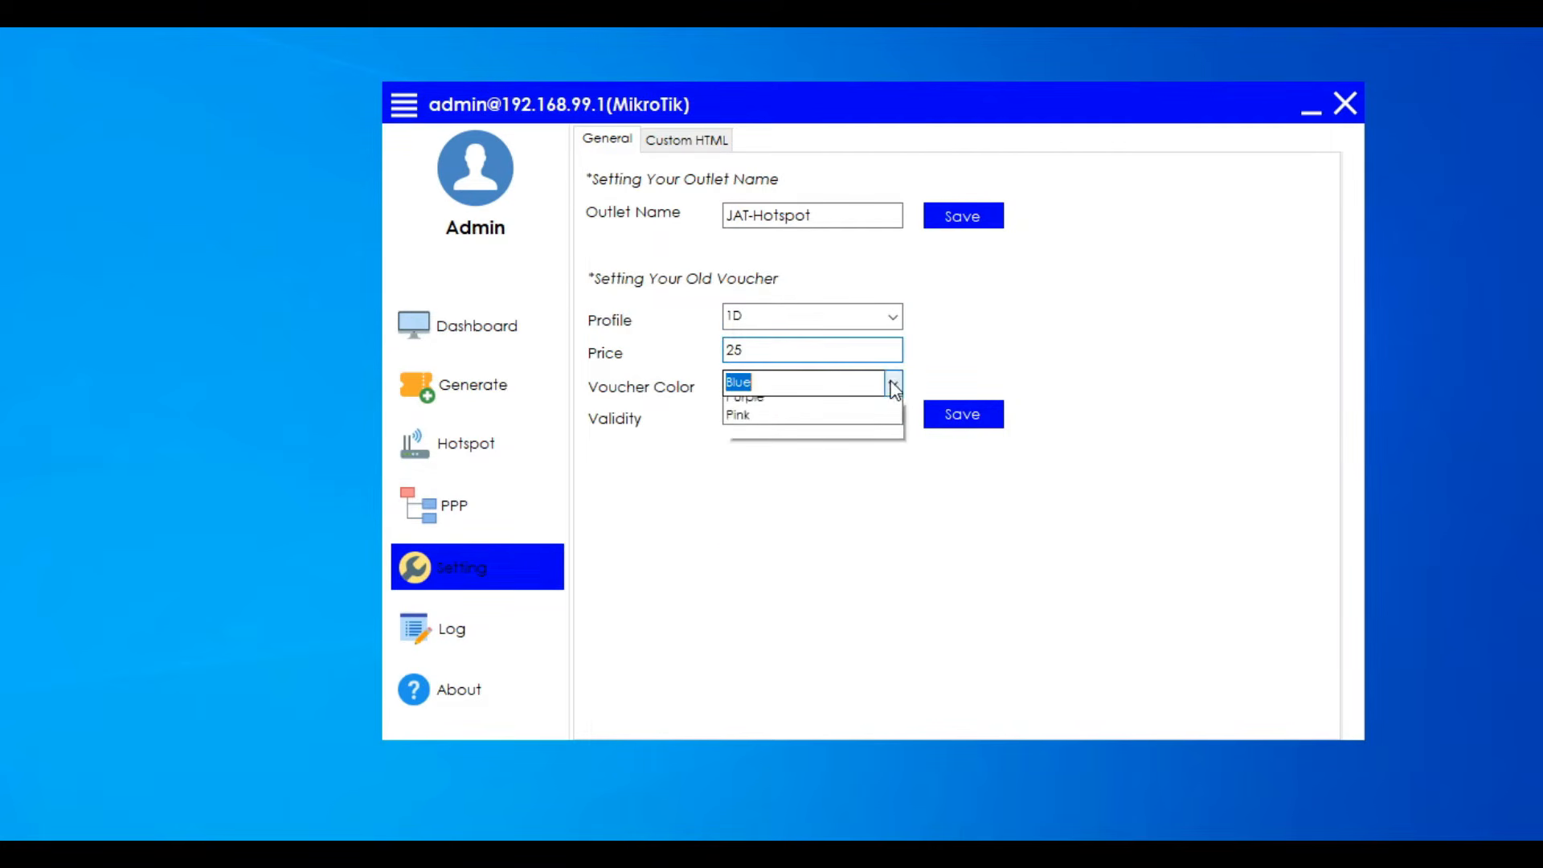
pyautogui.click(788, 459)
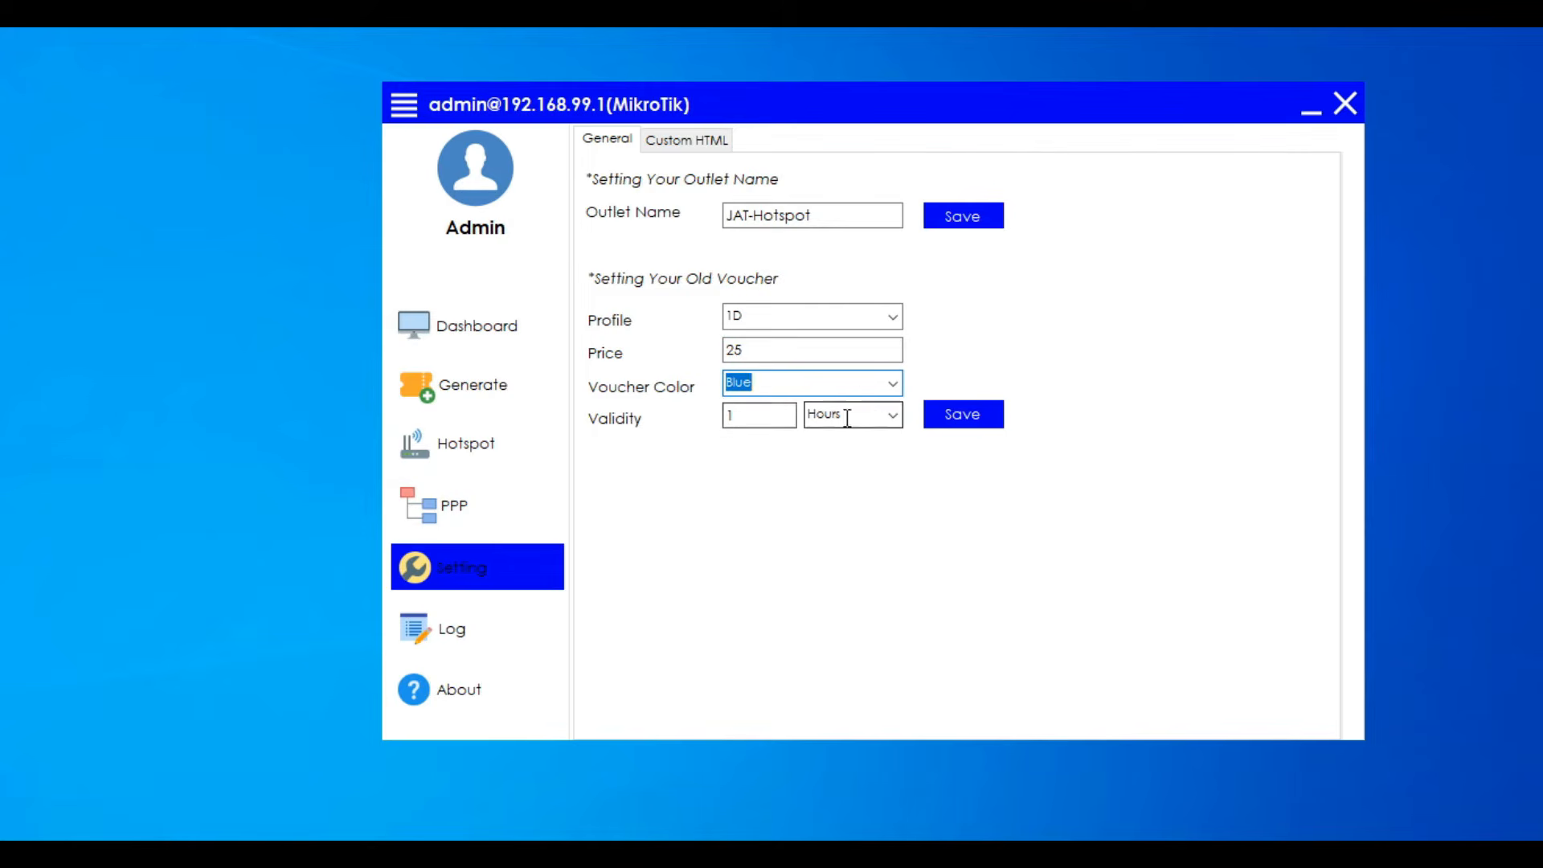
pyautogui.click(890, 418)
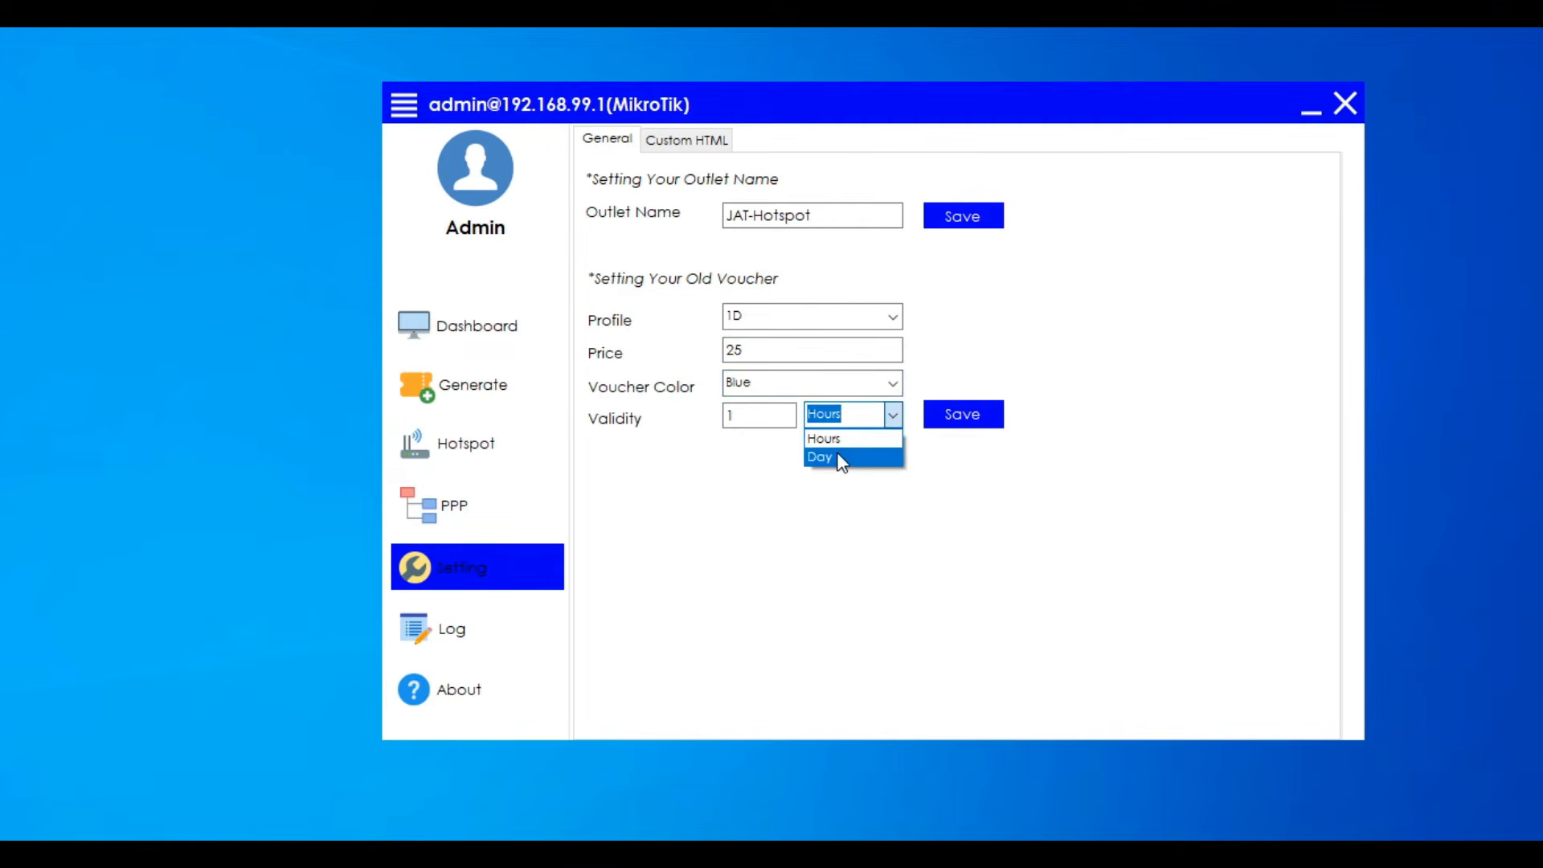
pyautogui.click(842, 458)
pyautogui.click(956, 413)
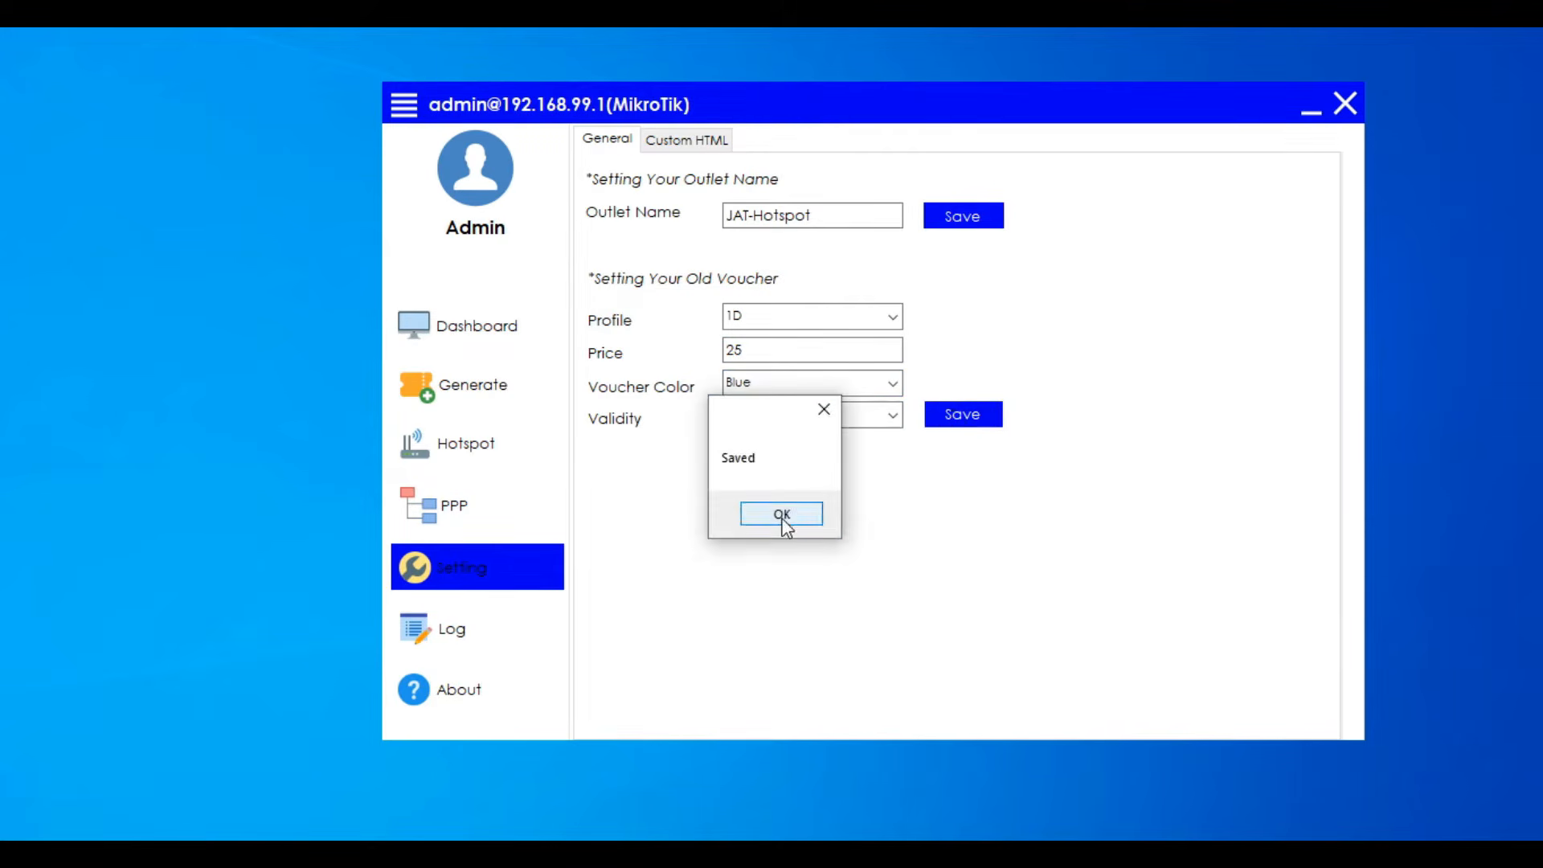
pyautogui.click(782, 515)
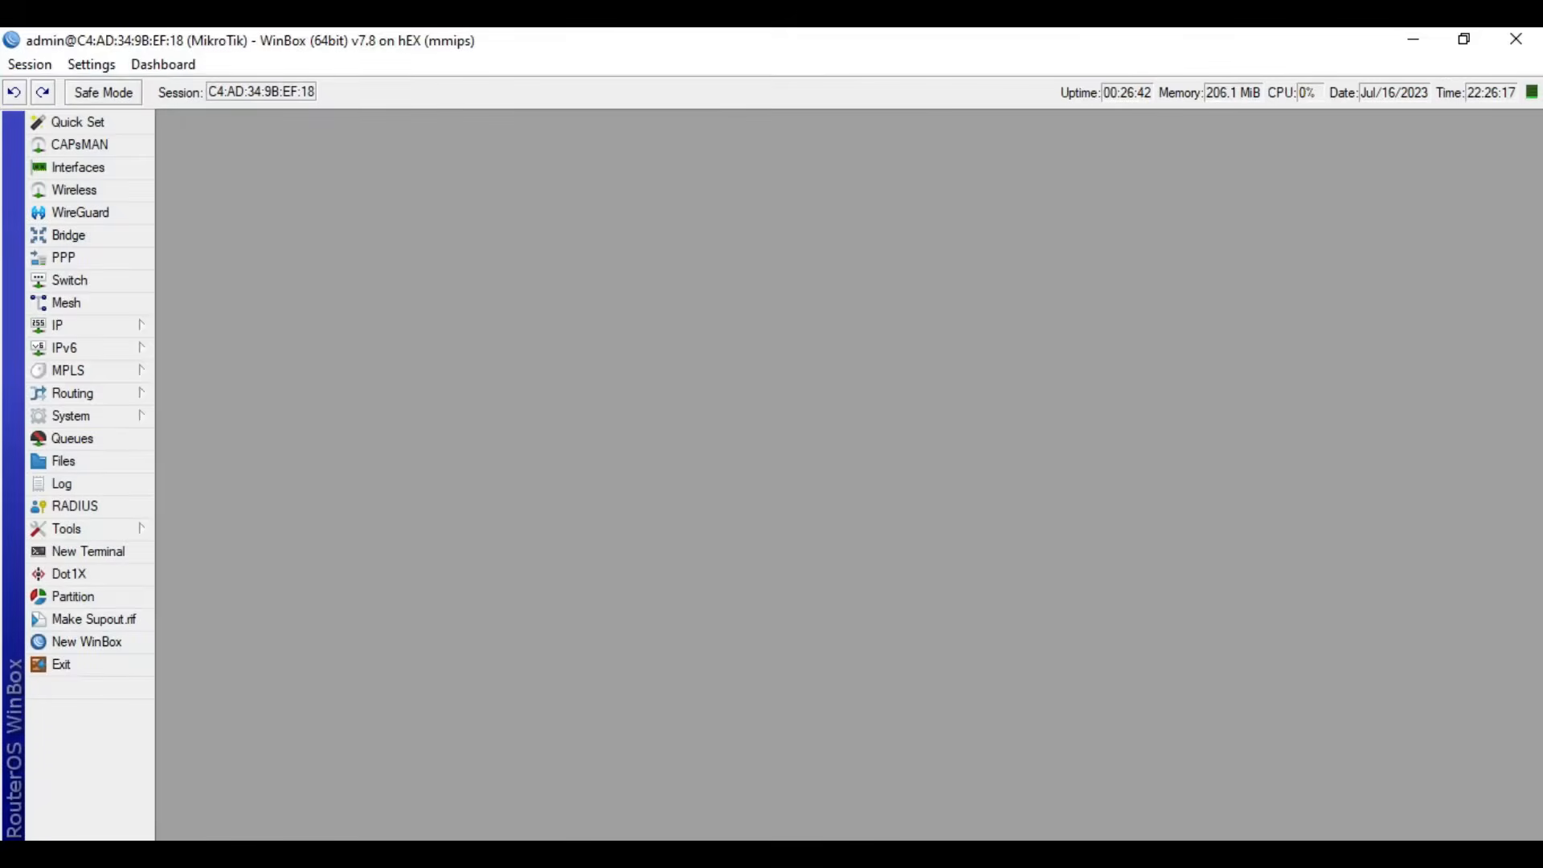
# - Switch to WinBox, widen the Hotspot window and check the 1D and 1H entries among the user profiles
pyautogui.click(98, 324)
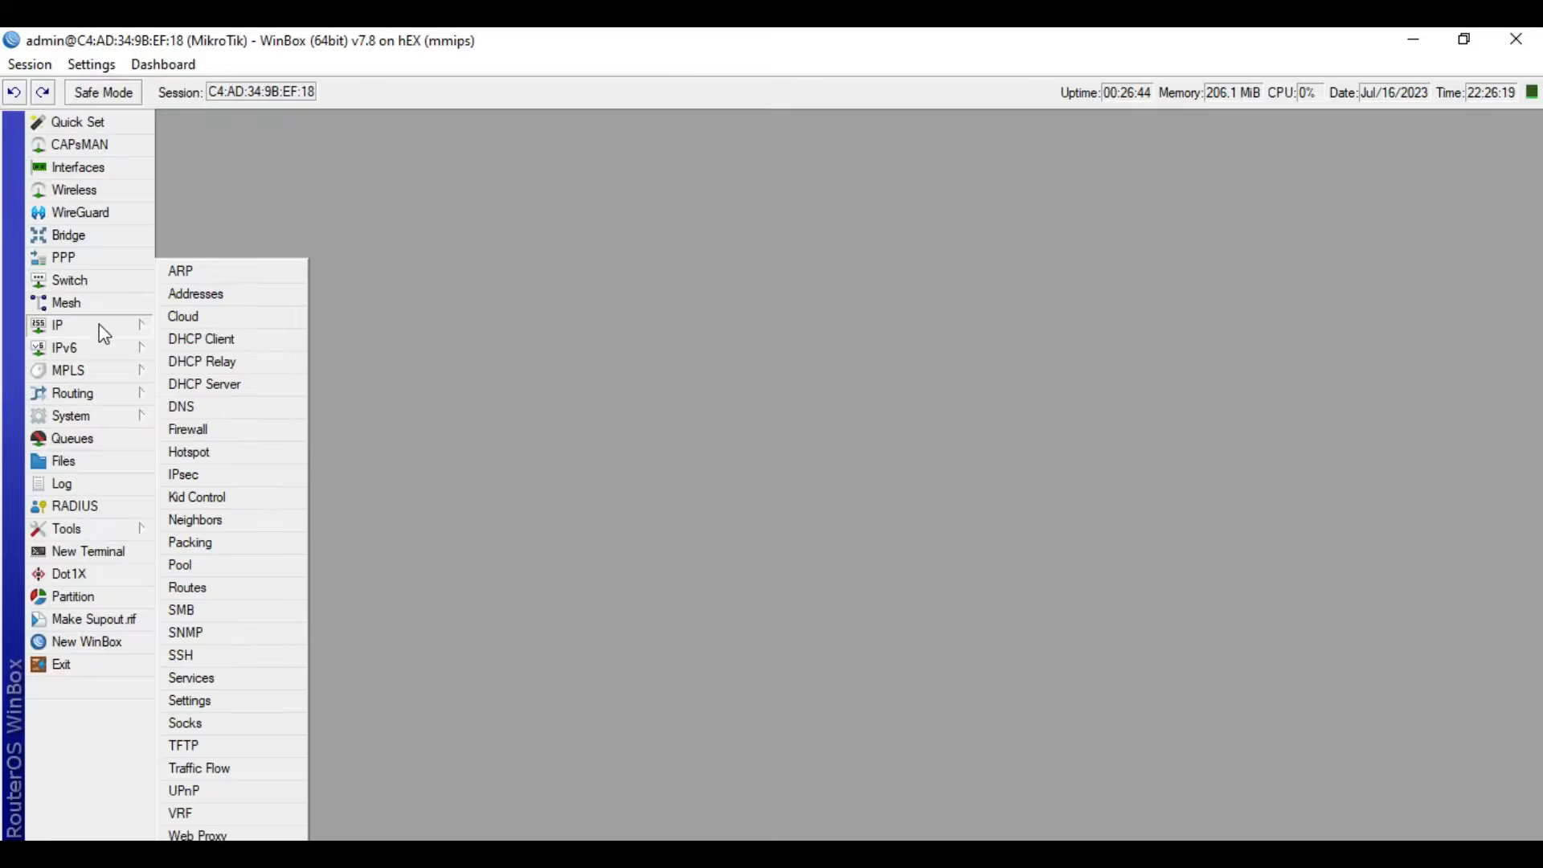
pyautogui.click(210, 454)
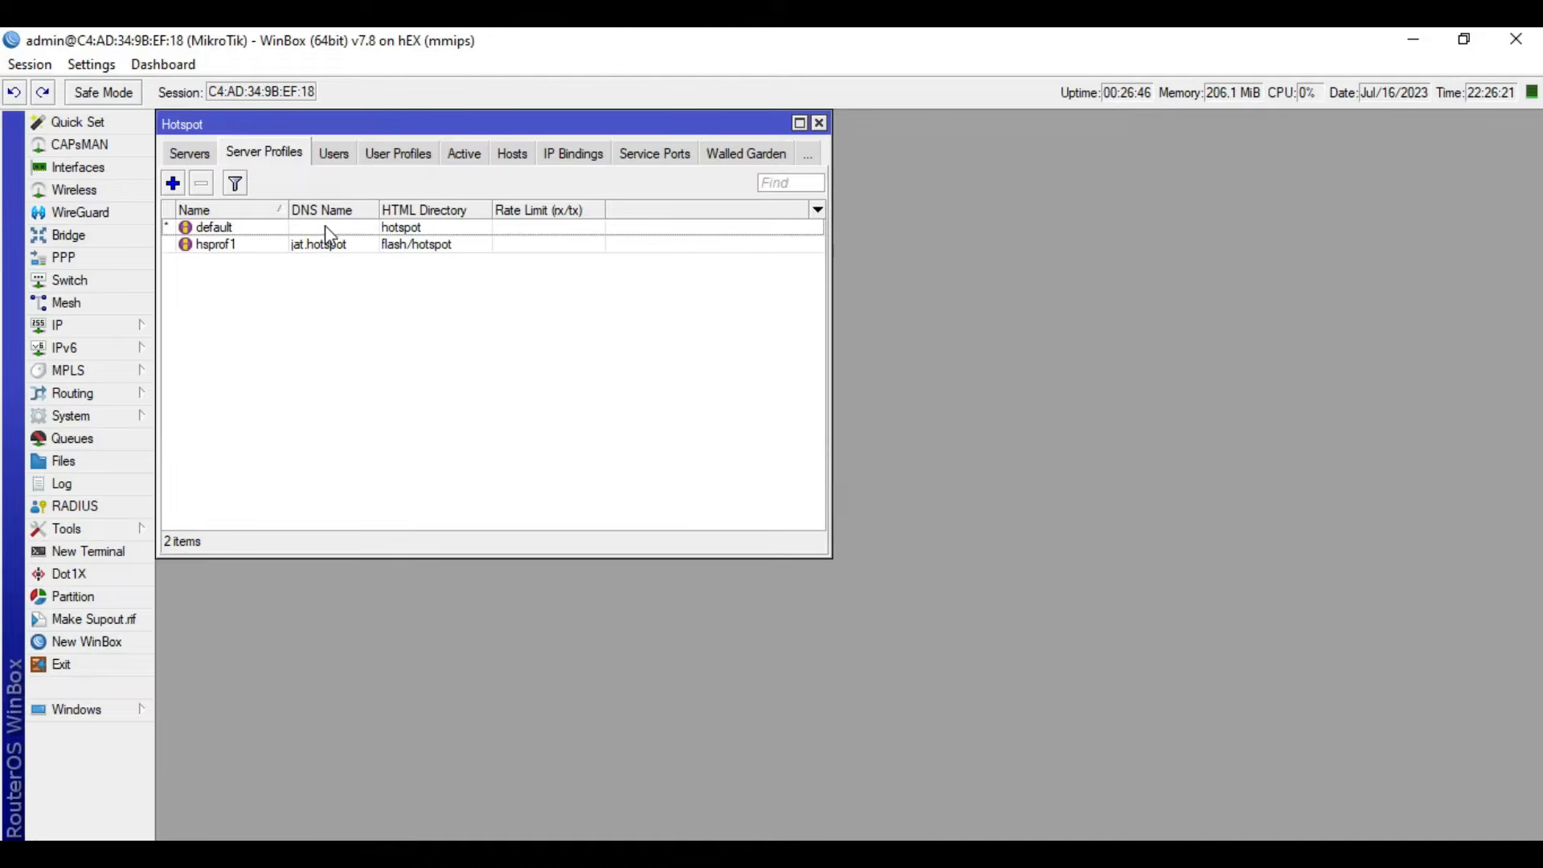
pyautogui.moveTo(829, 154); pyautogui.dragTo(1505, 153)
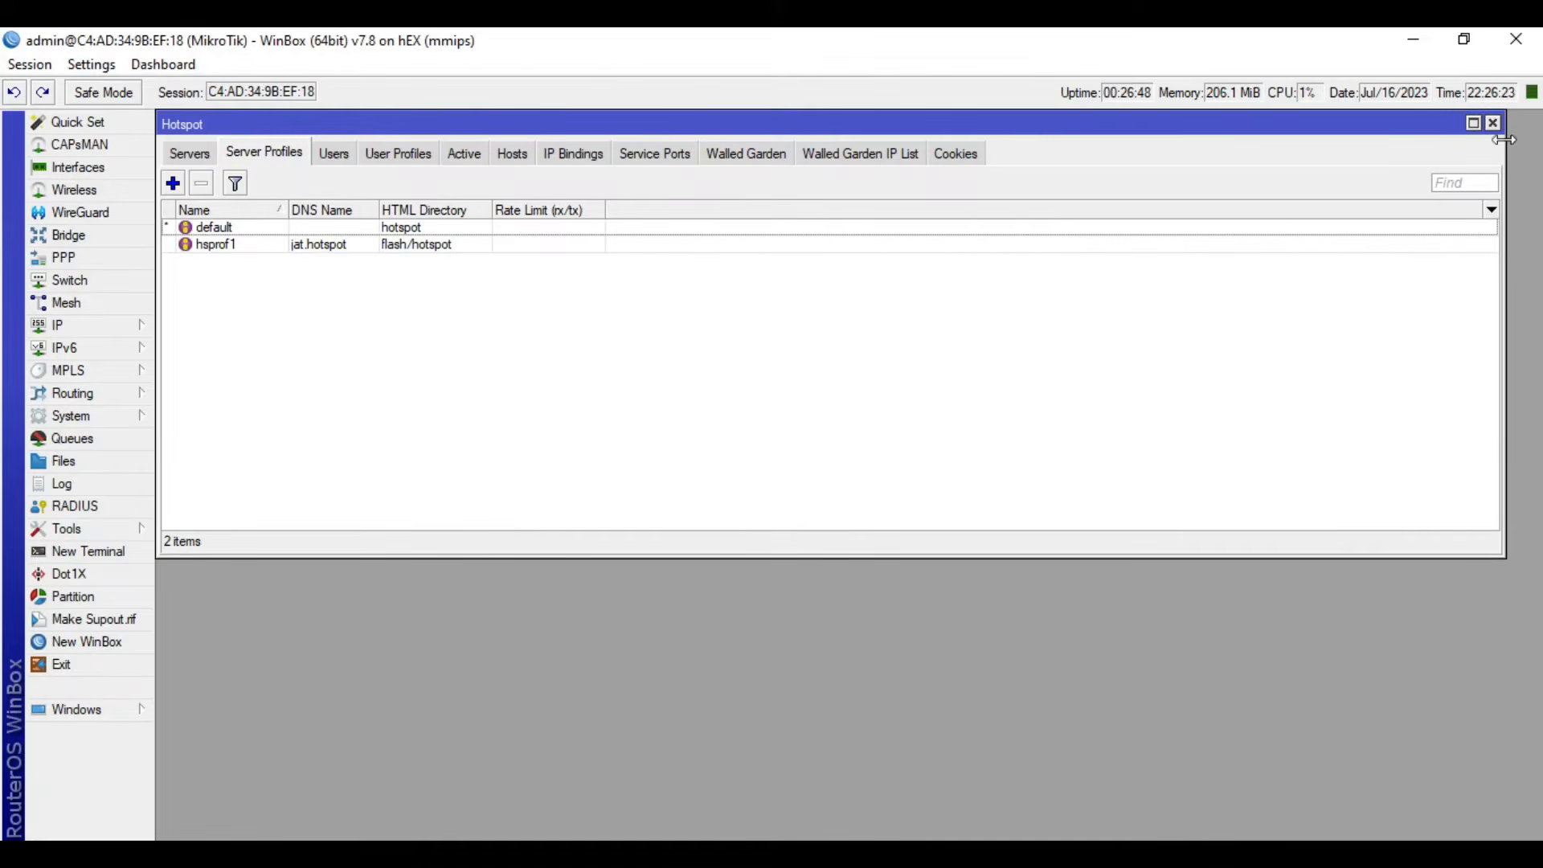
pyautogui.click(394, 153)
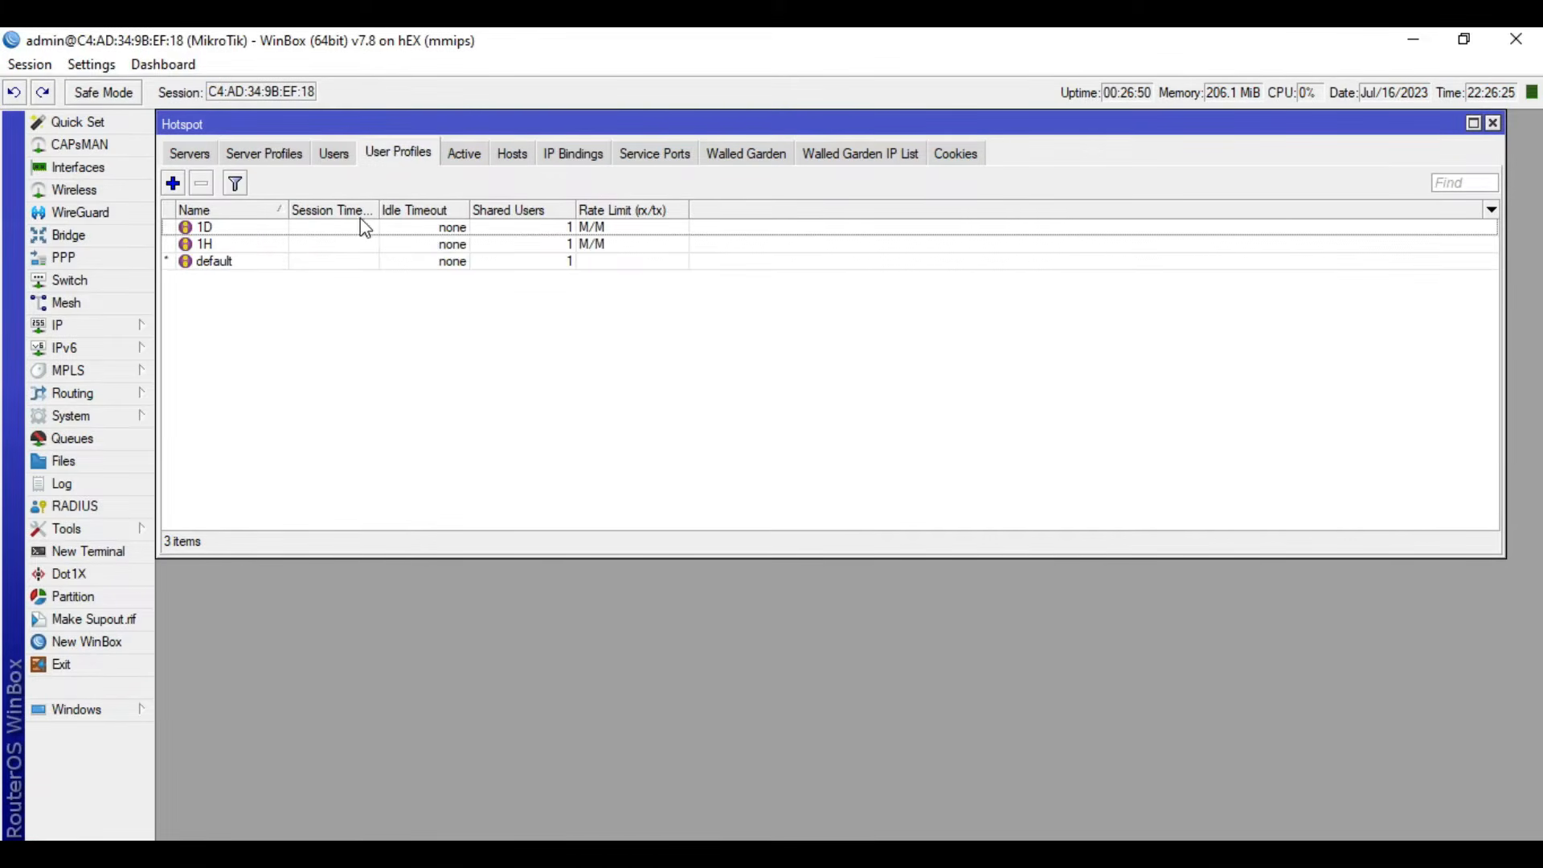
pyautogui.click(322, 235)
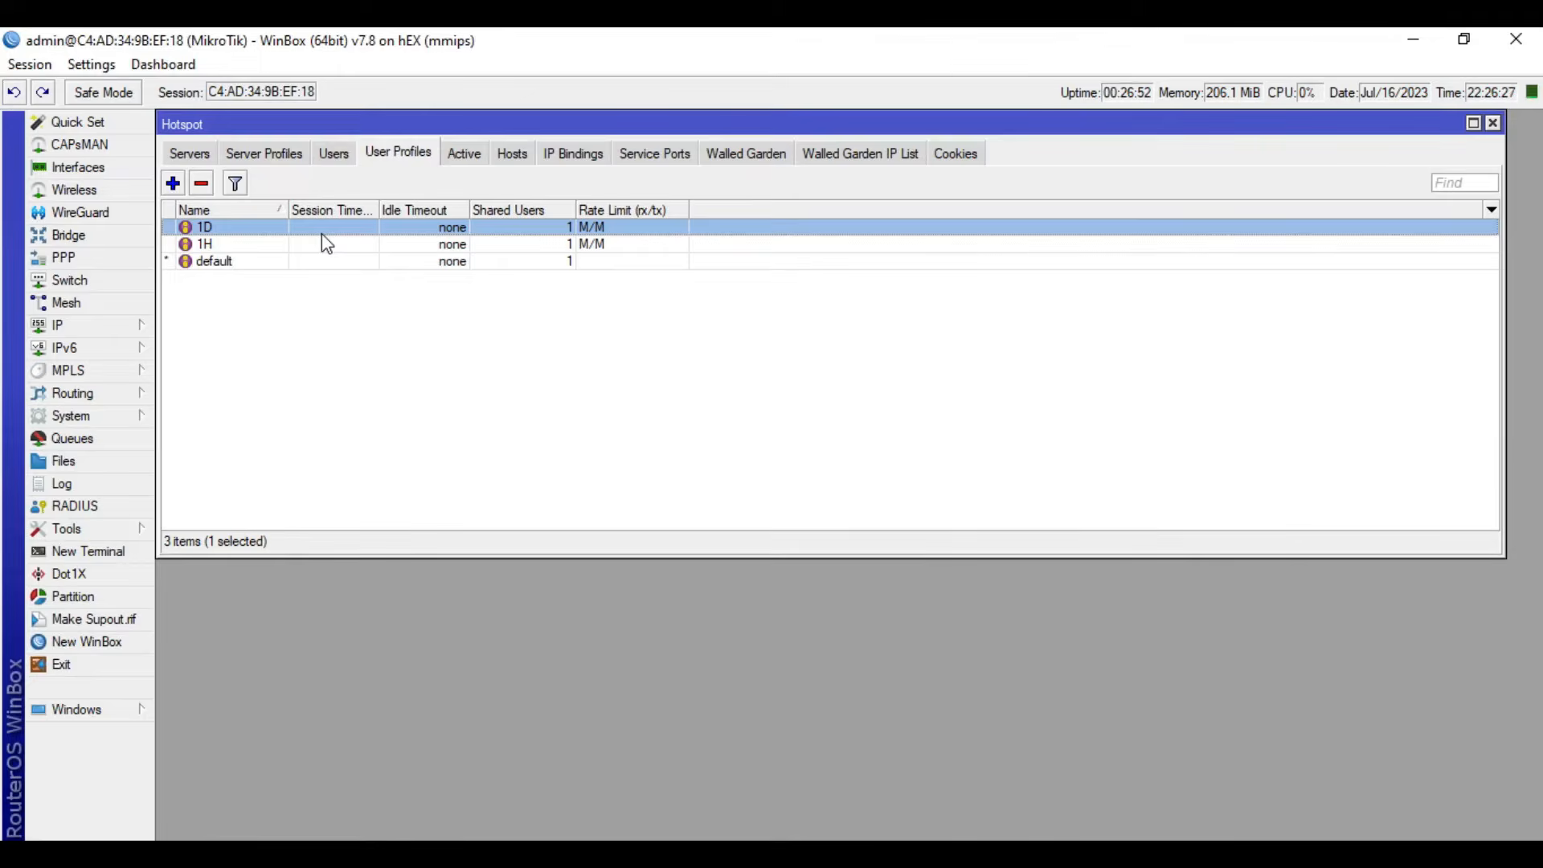
pyautogui.click(316, 246)
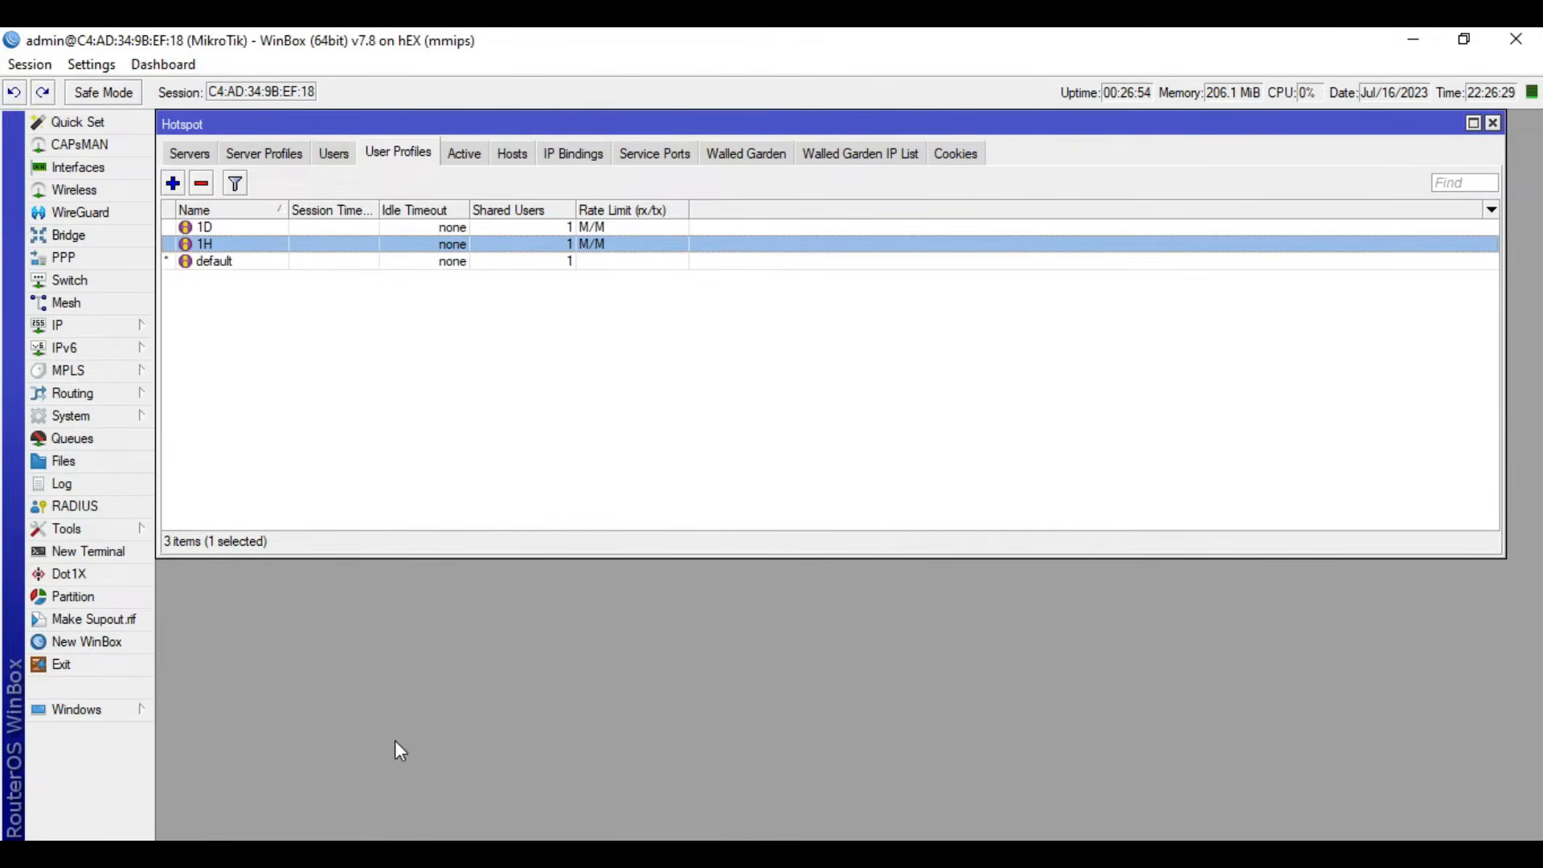
pyautogui.hotkey('alt', 'Tab')
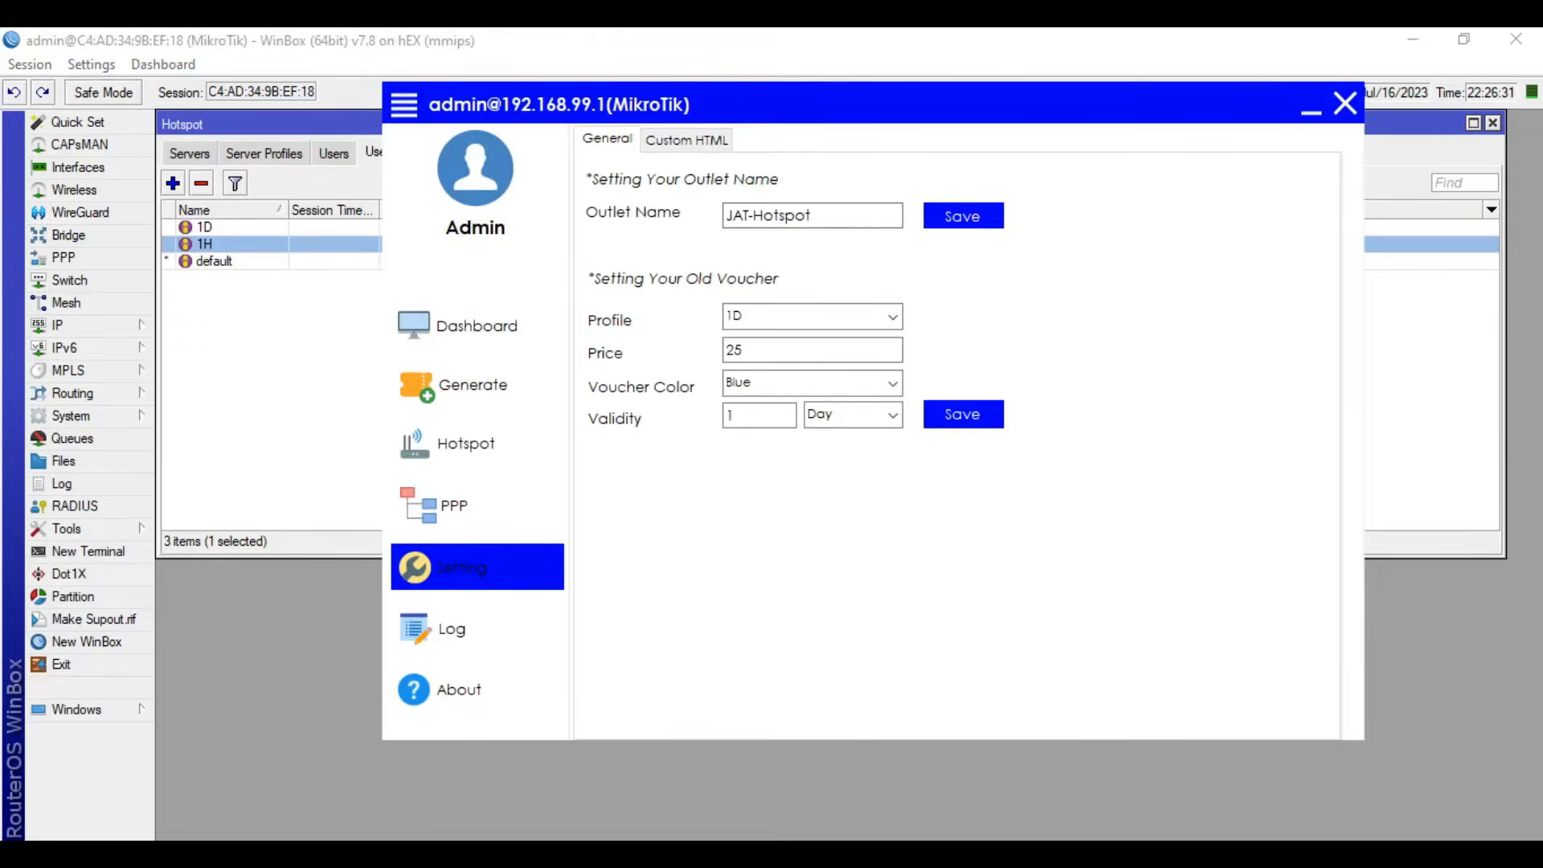
pyautogui.click(310, 405)
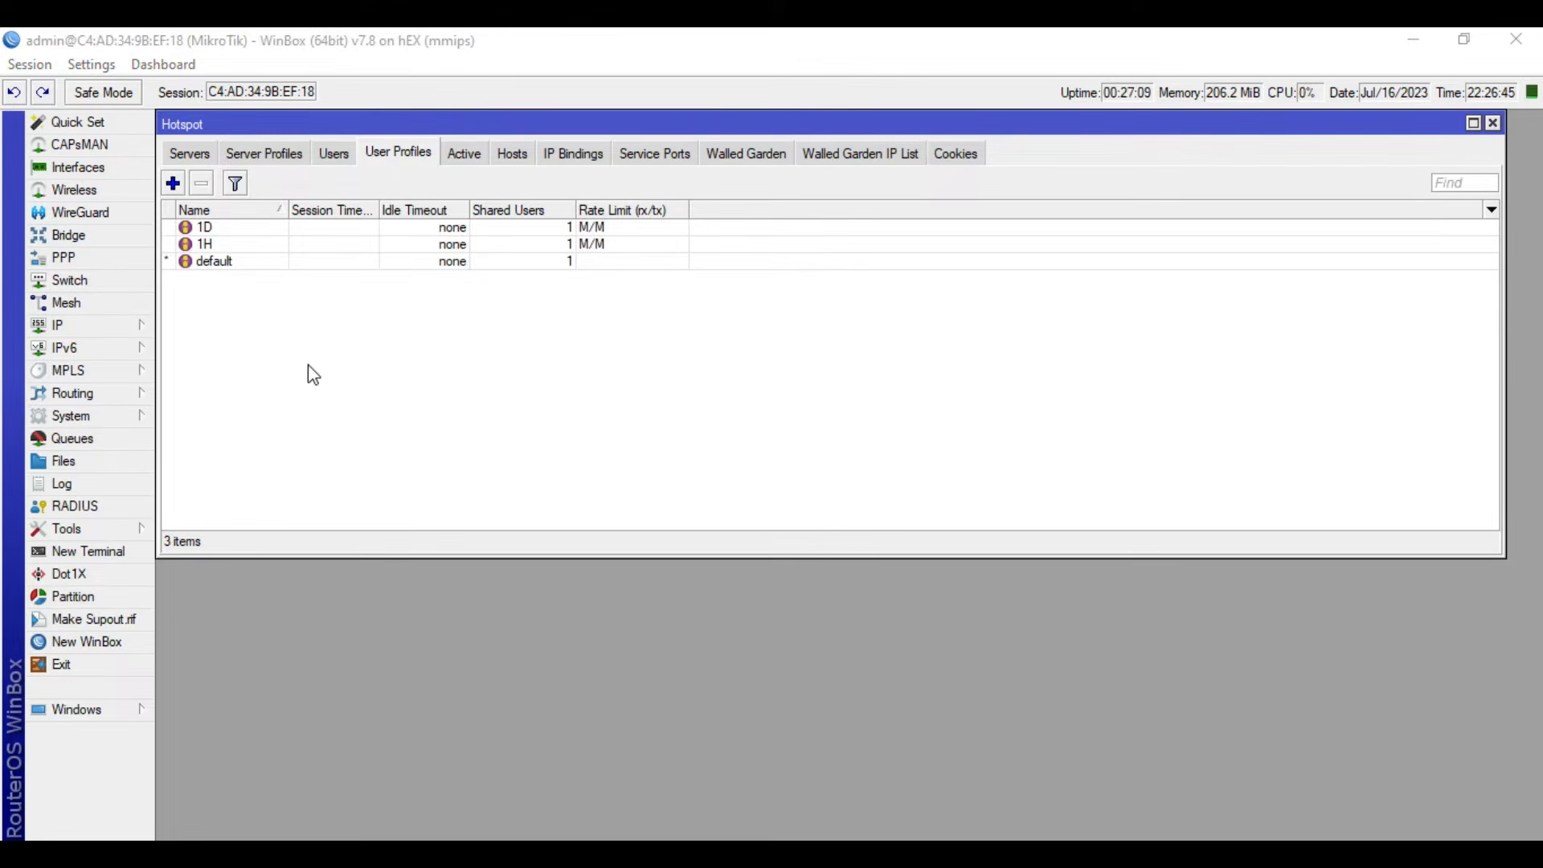
# - Open the 1H hotspot user profile and clear its rate limit
pyautogui.doubleClick(243, 244)
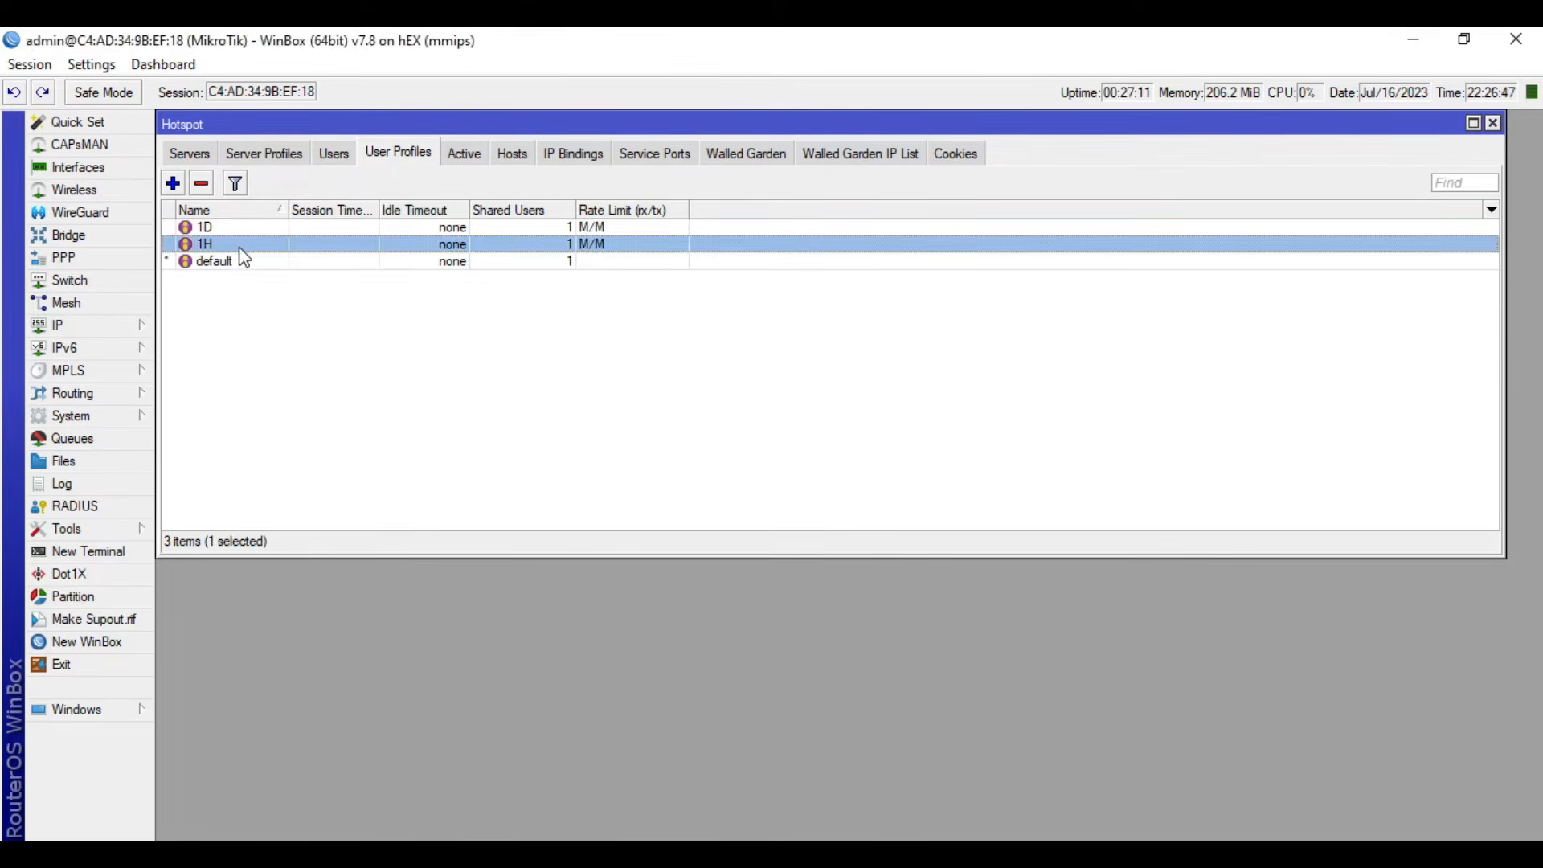
pyautogui.click(1017, 625)
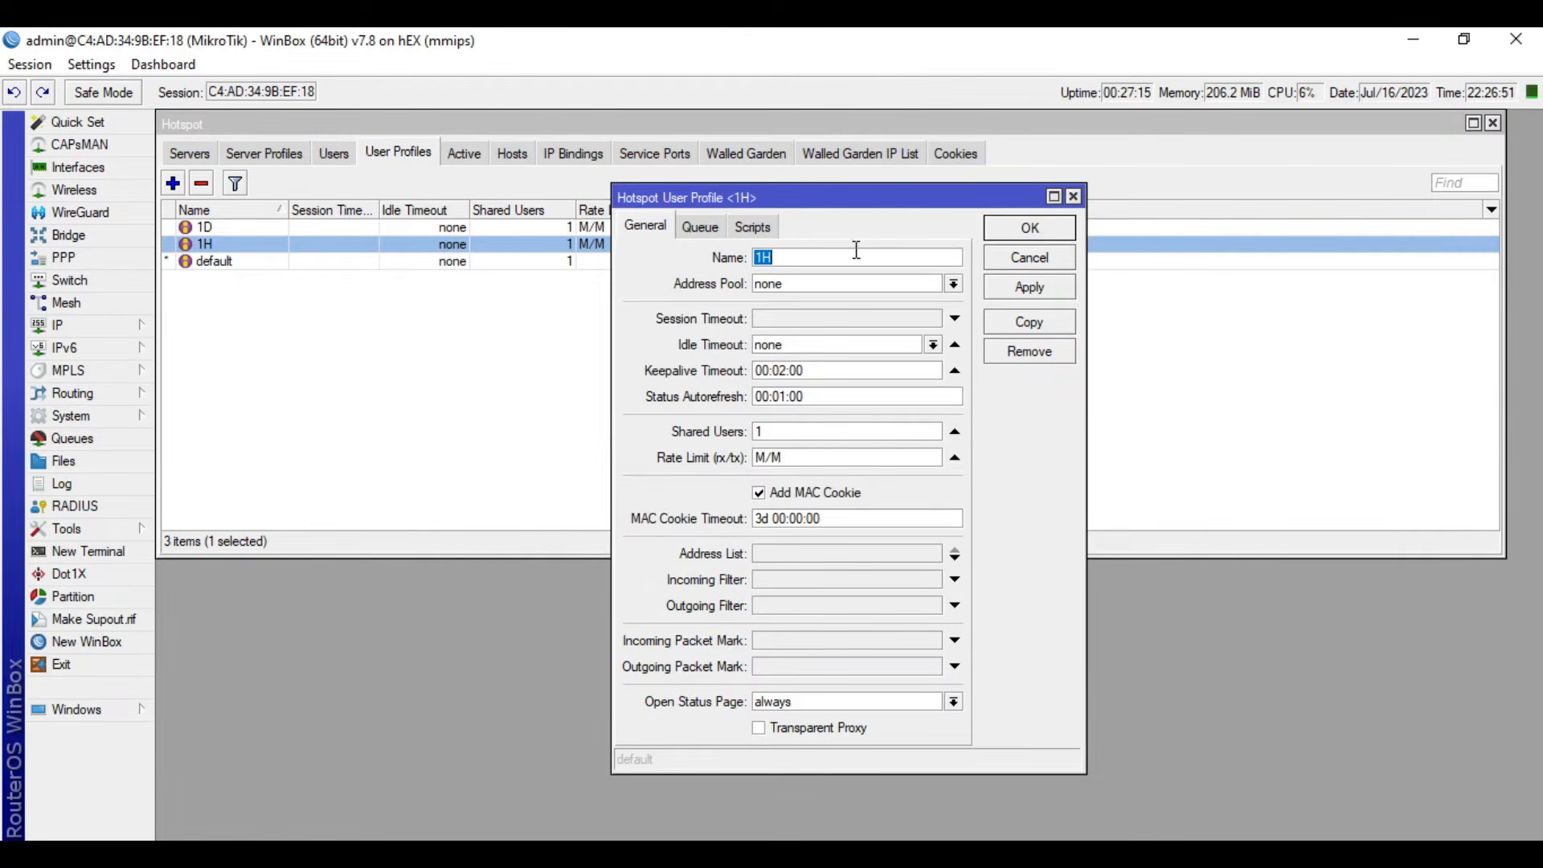
pyautogui.moveTo(881, 195); pyautogui.dragTo(1034, 194)
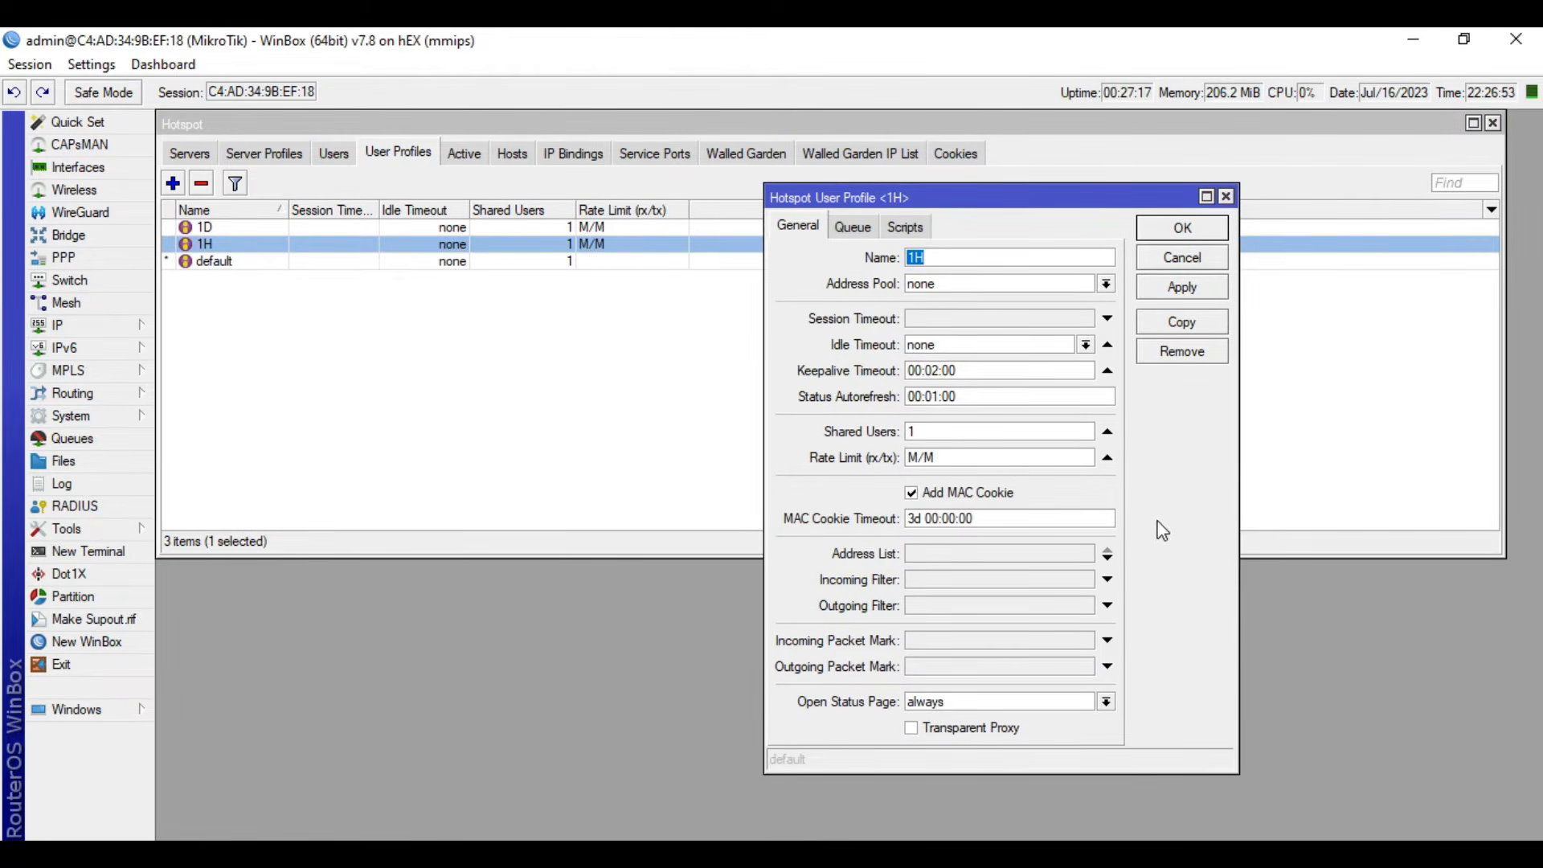
pyautogui.doubleClick(957, 457)
pyautogui.click(1106, 458)
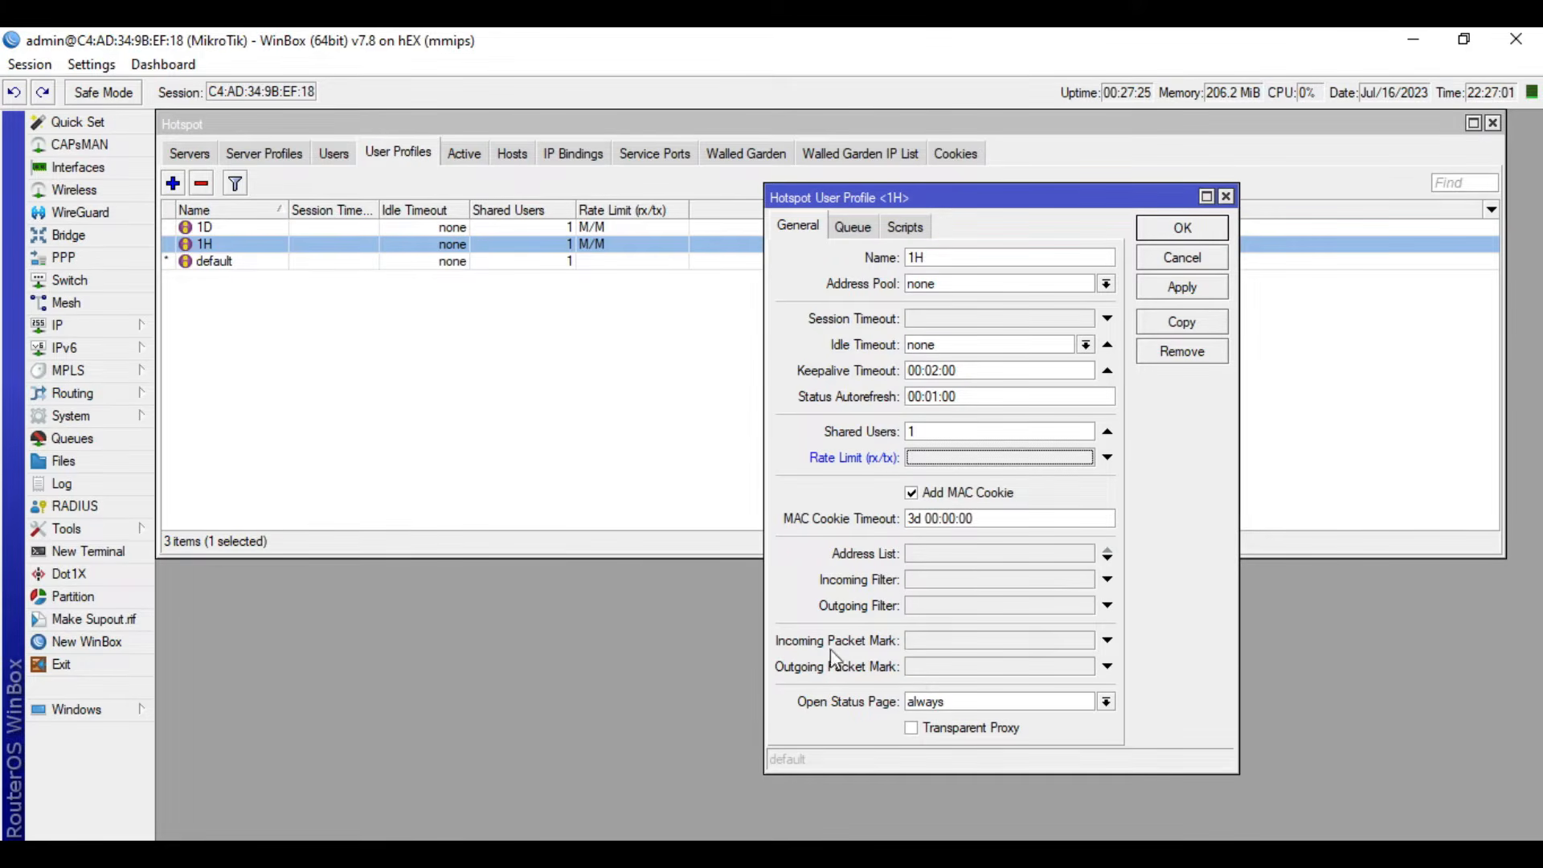
# - Set the 1H profile's incoming packet mark to hotspot-in and outgoing packet mark to hotspot-out, and apply the changes
pyautogui.click(956, 647)
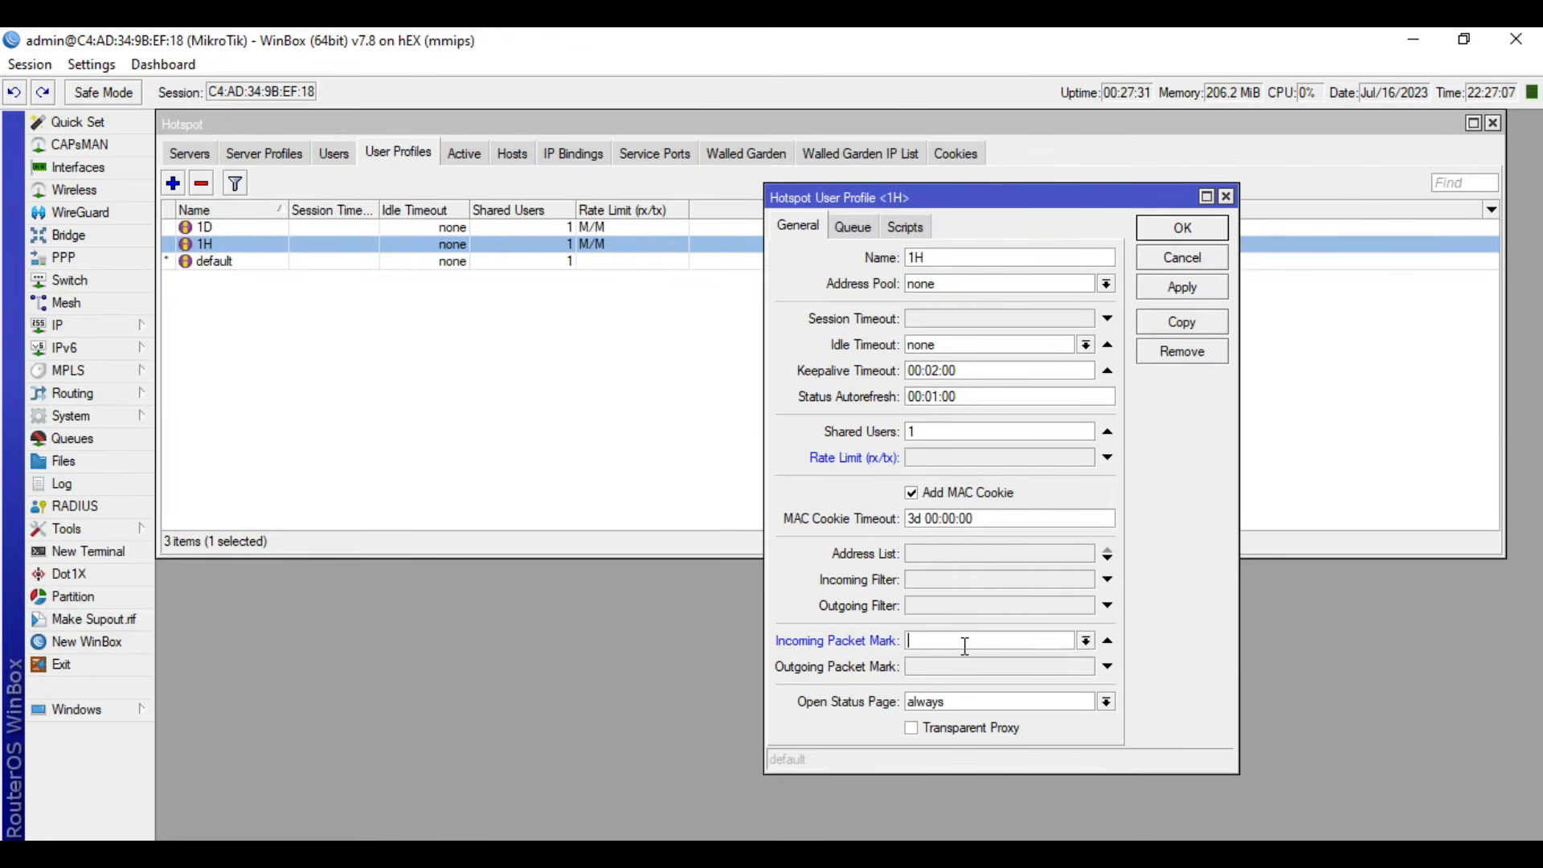
pyautogui.write('hotspot-in')
pyautogui.click(971, 668)
pyautogui.write('hotspot-ou')
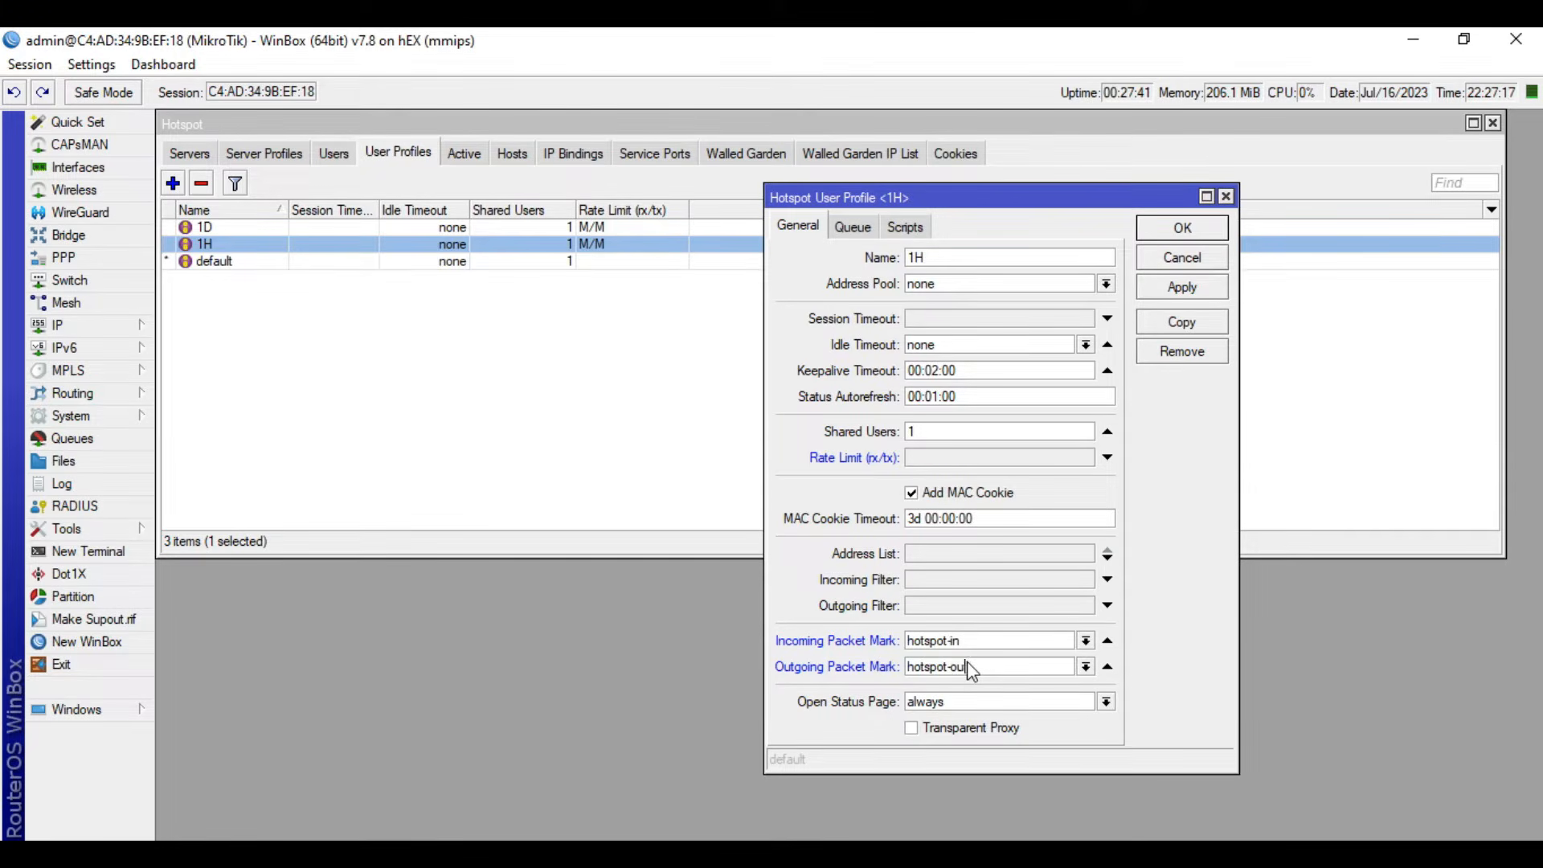
pyautogui.click(1183, 291)
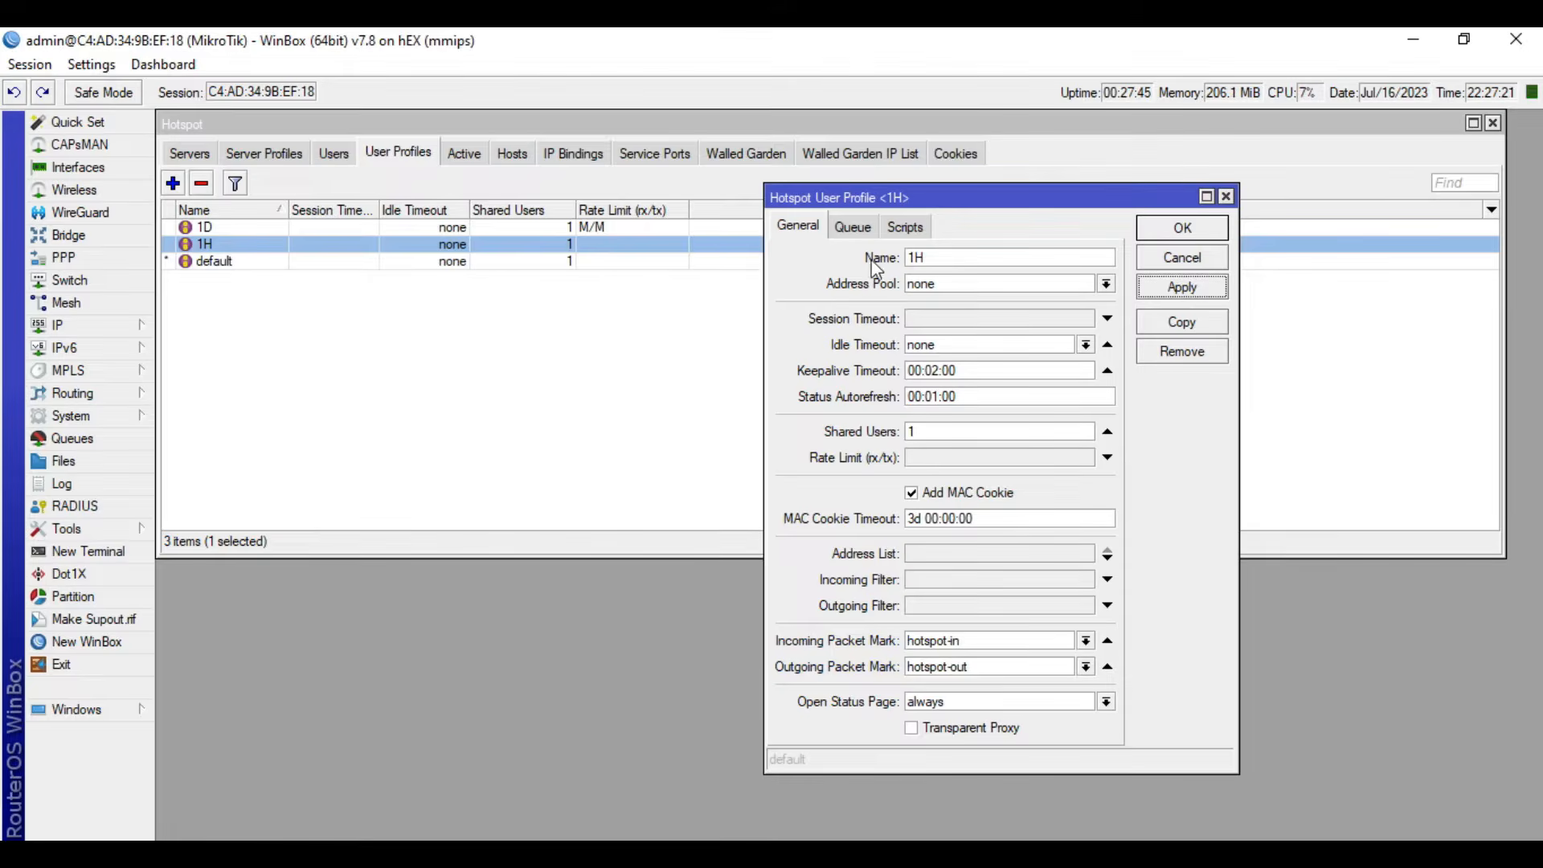
# - Examine the 1H profile's On Login script, including its scheduler lookup and active user removal commands
pyautogui.click(906, 229)
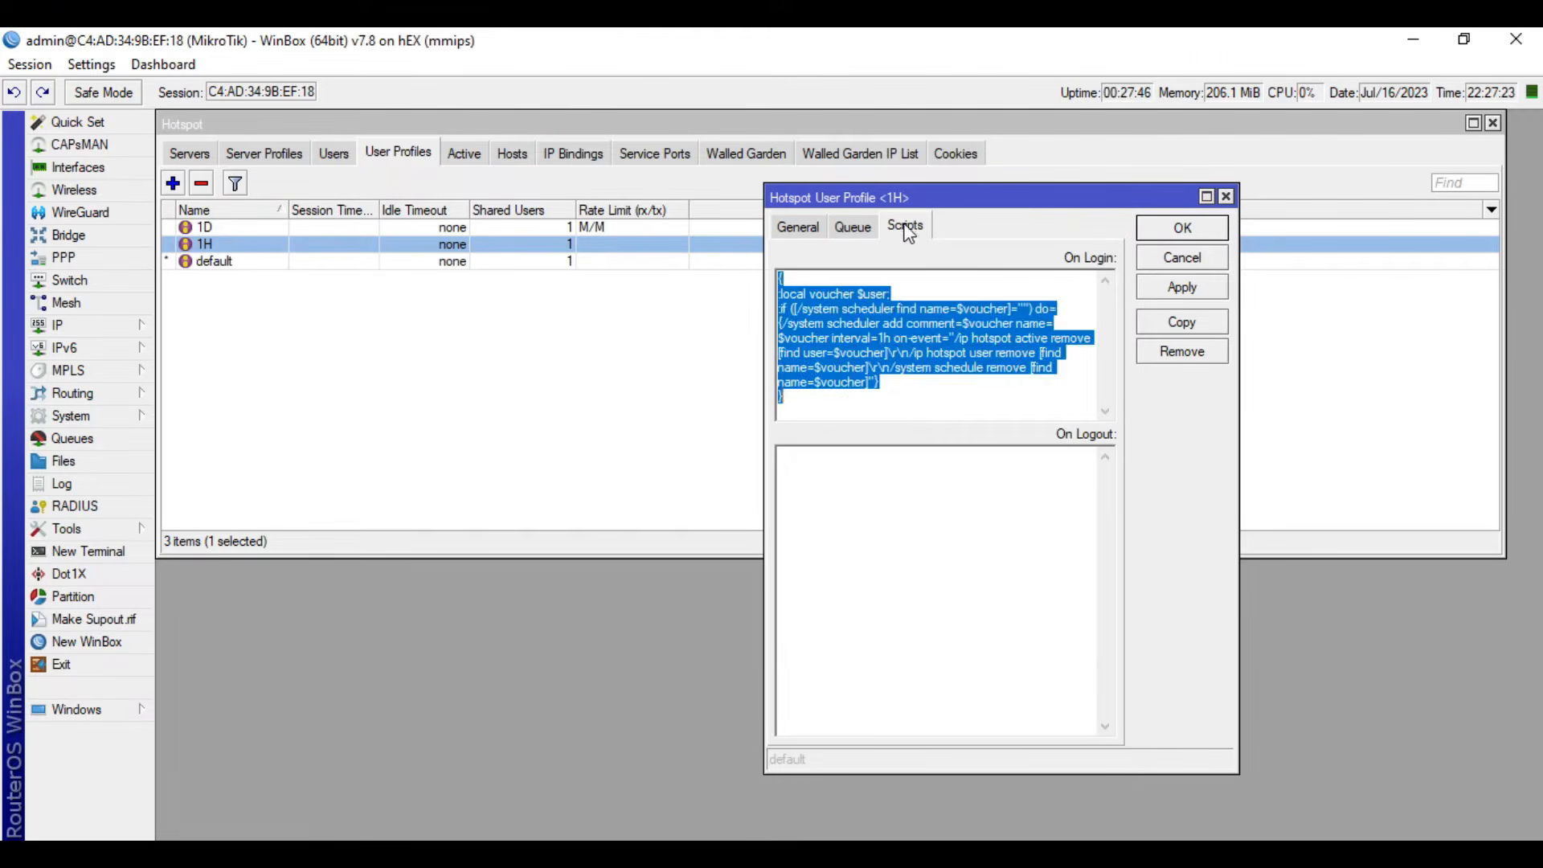
pyautogui.click(907, 402)
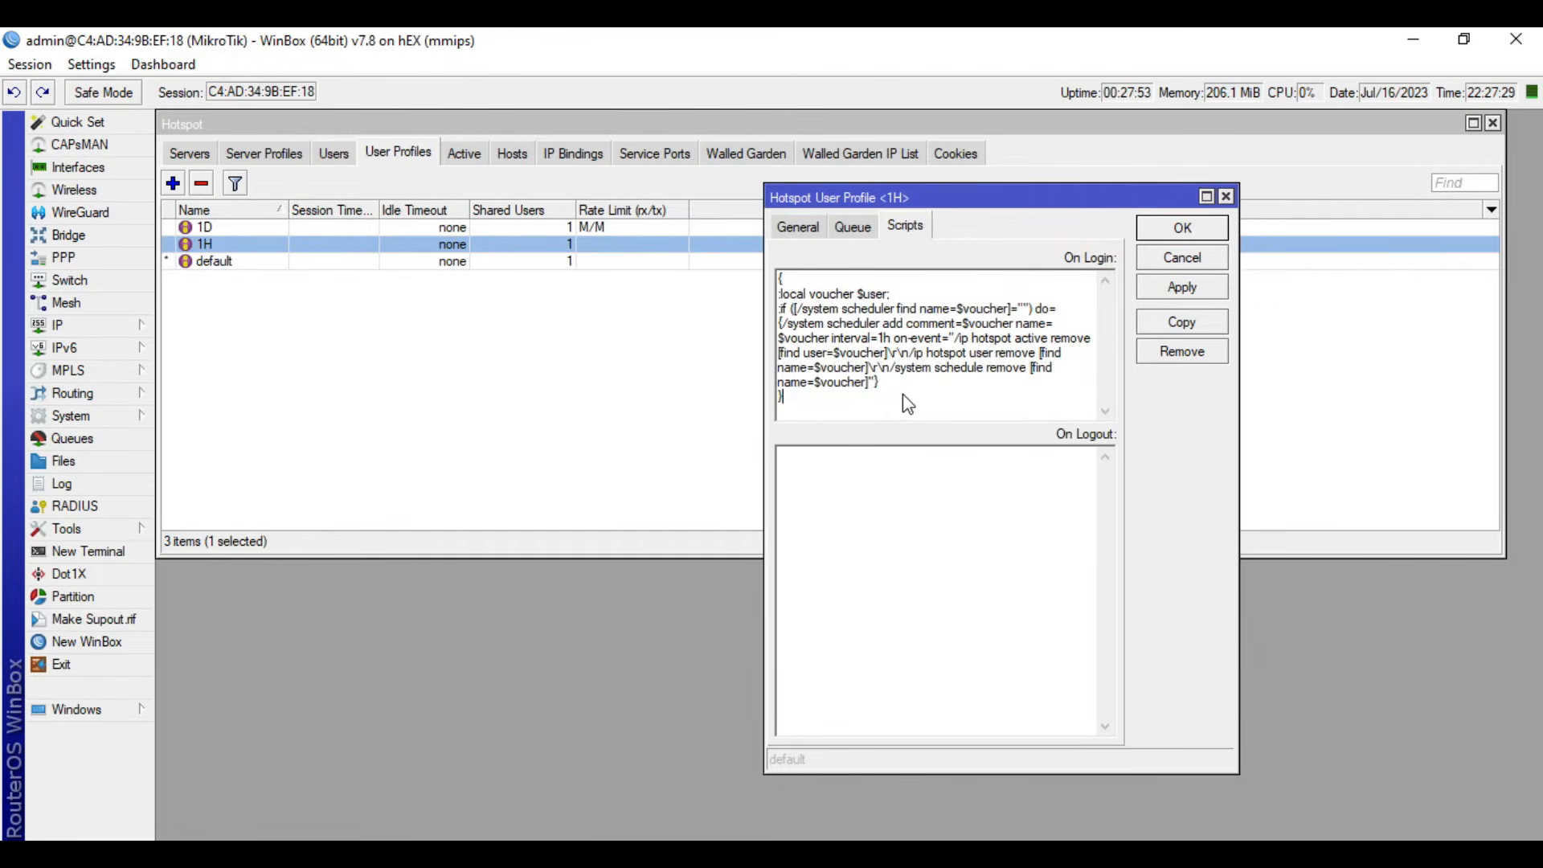
pyautogui.moveTo(828, 401); pyautogui.dragTo(770, 285)
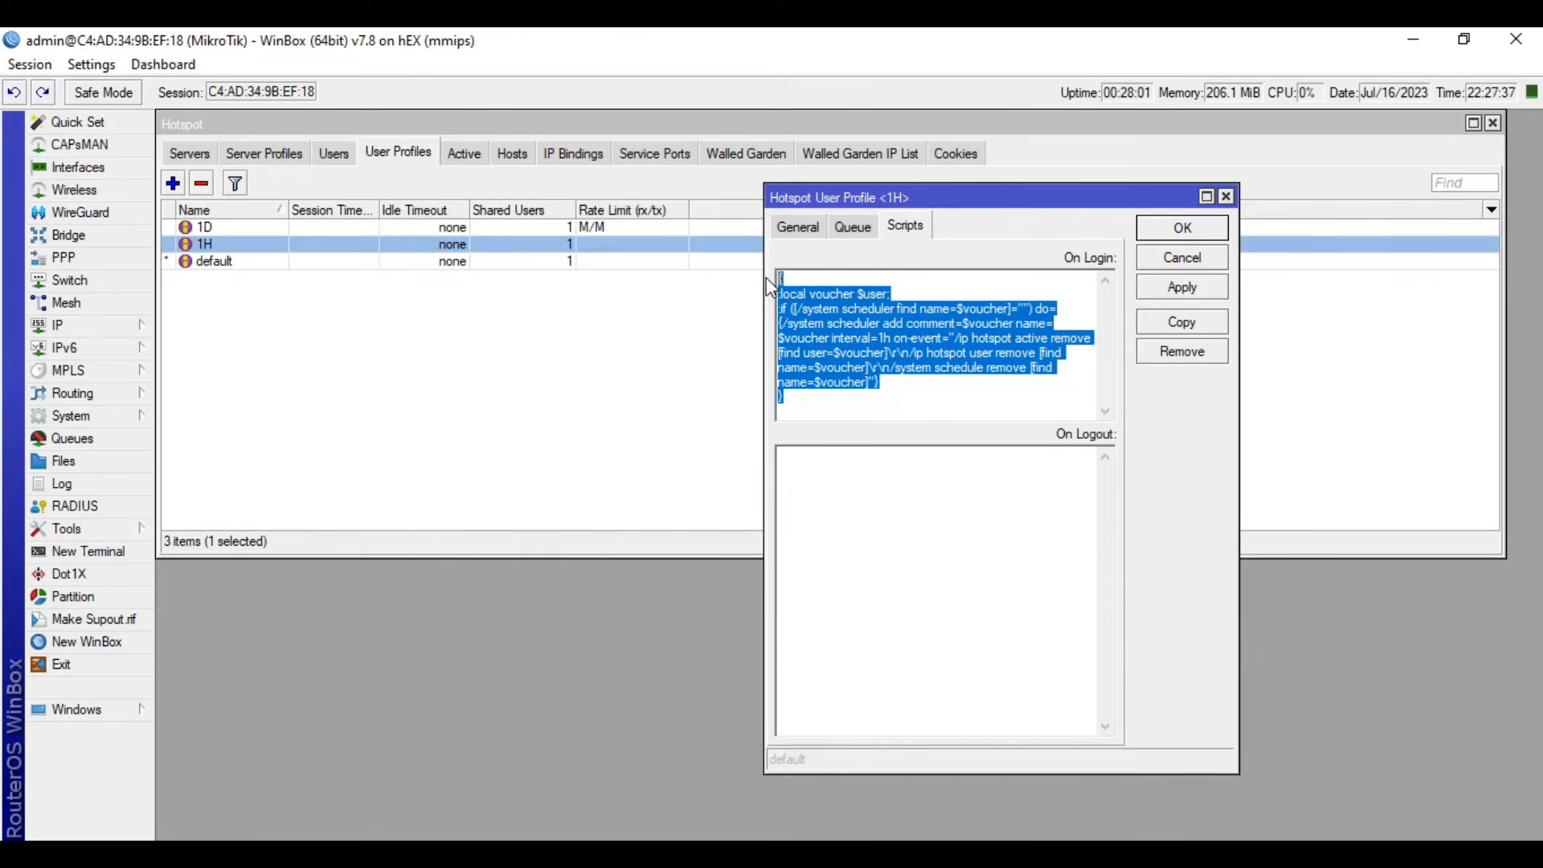
pyautogui.click(884, 396)
pyautogui.moveTo(842, 310); pyautogui.dragTo(929, 316)
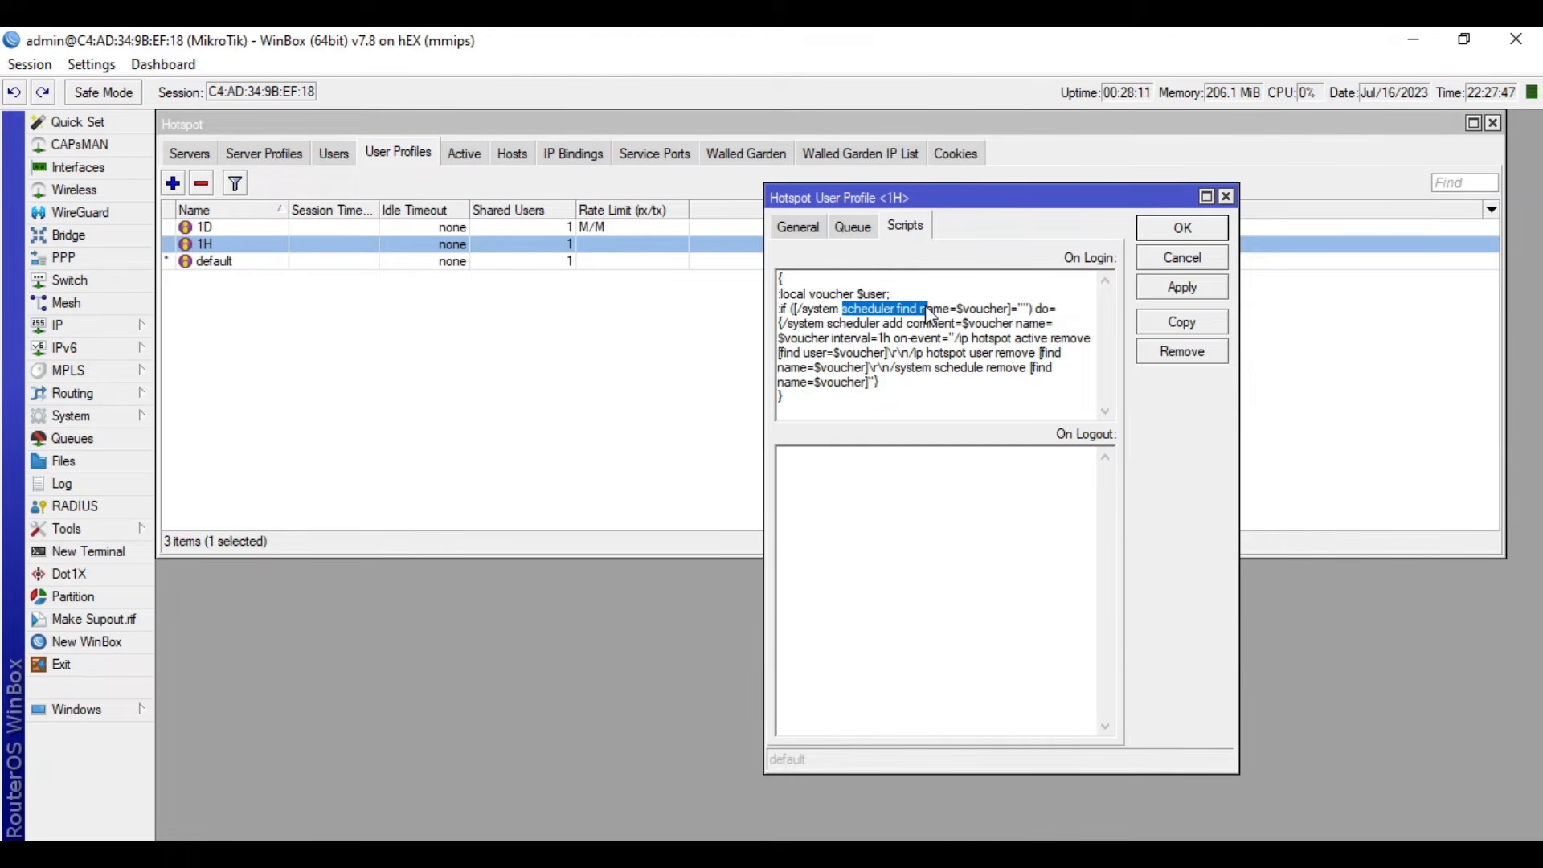
pyautogui.moveTo(1023, 338); pyautogui.dragTo(1064, 344)
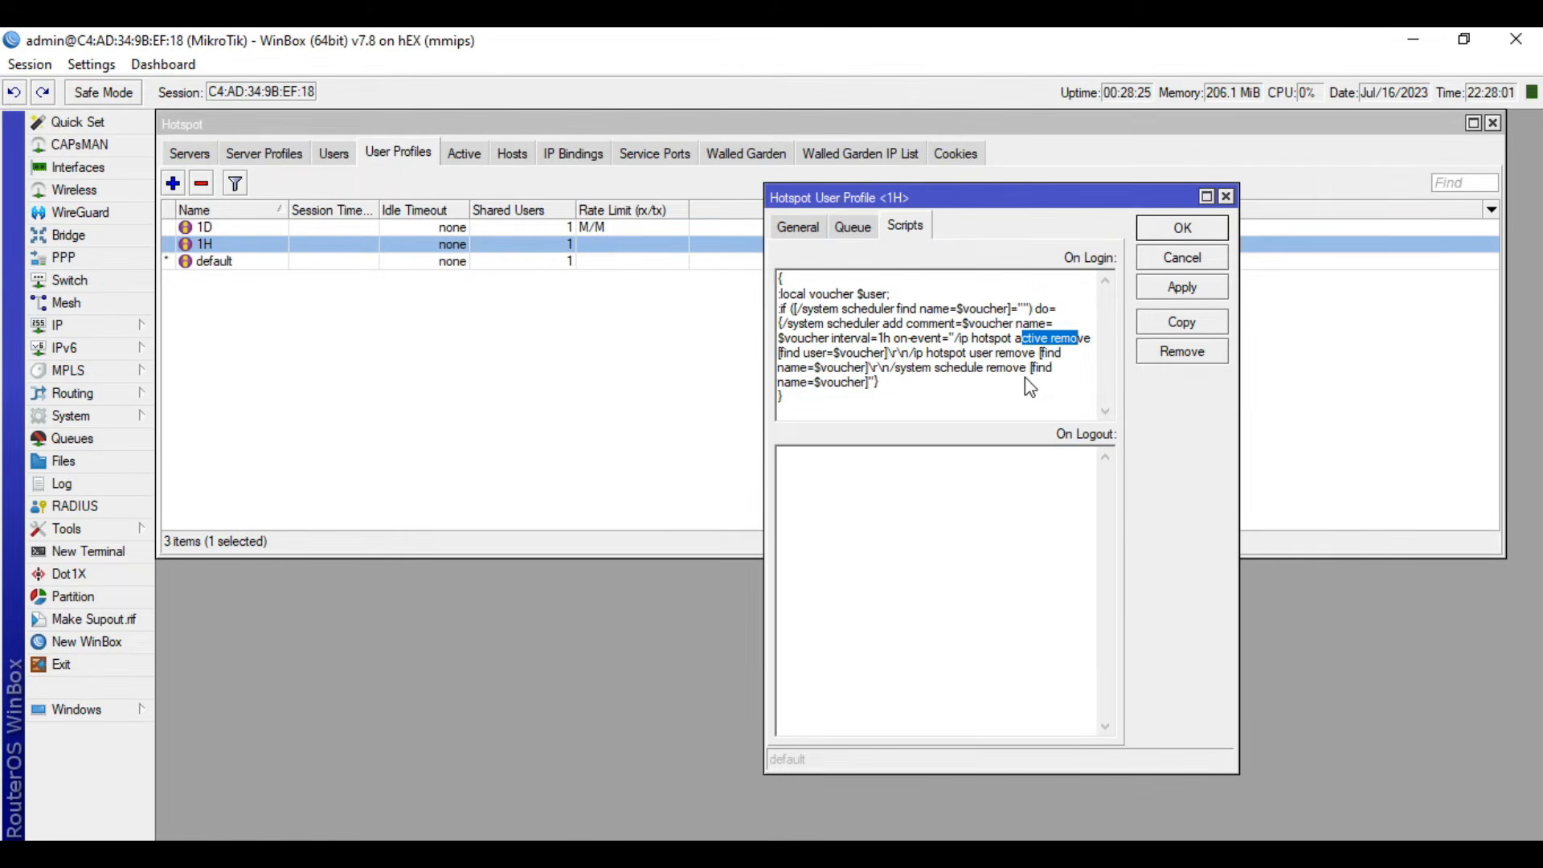
pyautogui.click(983, 412)
pyautogui.moveTo(808, 398); pyautogui.dragTo(774, 282)
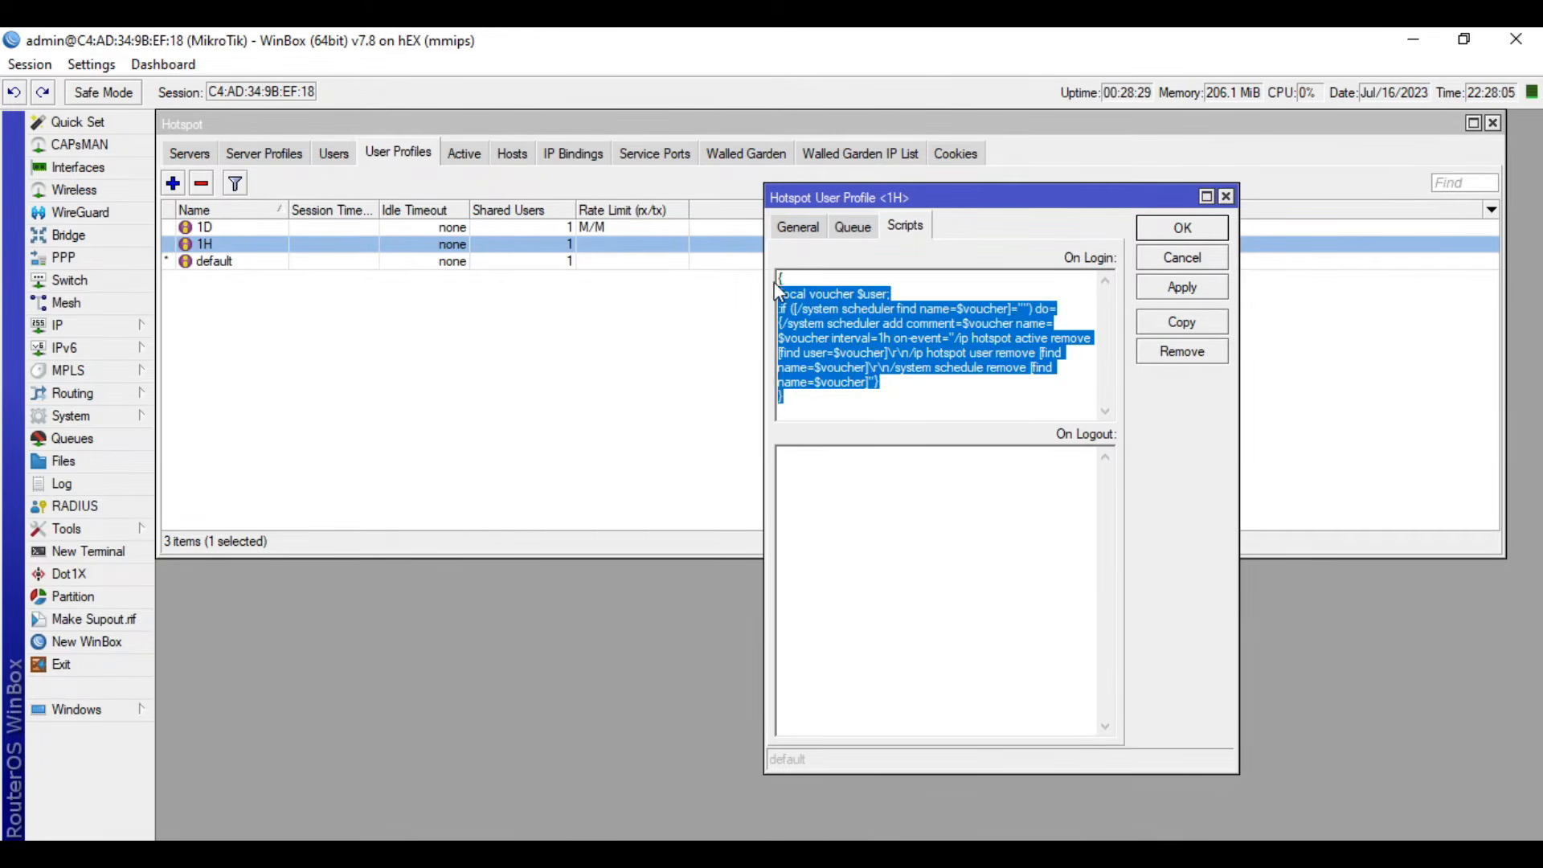
# - Review the 1H profile's complete On Login script, apply the profile and close it
pyautogui.moveTo(818, 401); pyautogui.dragTo(776, 275)
pyautogui.click(869, 548)
pyautogui.click(1197, 291)
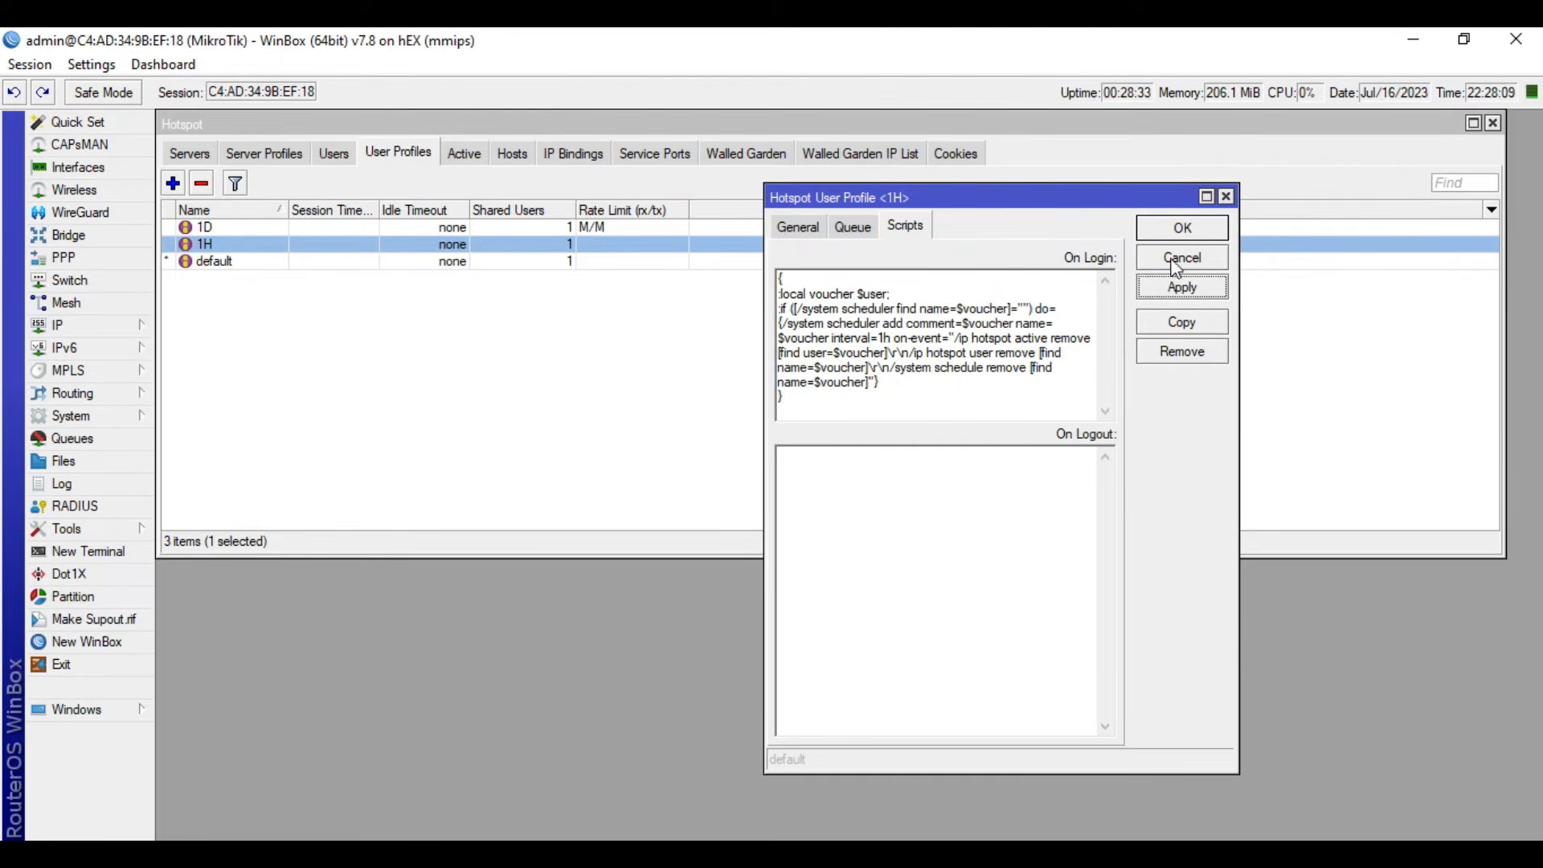
pyautogui.click(1193, 232)
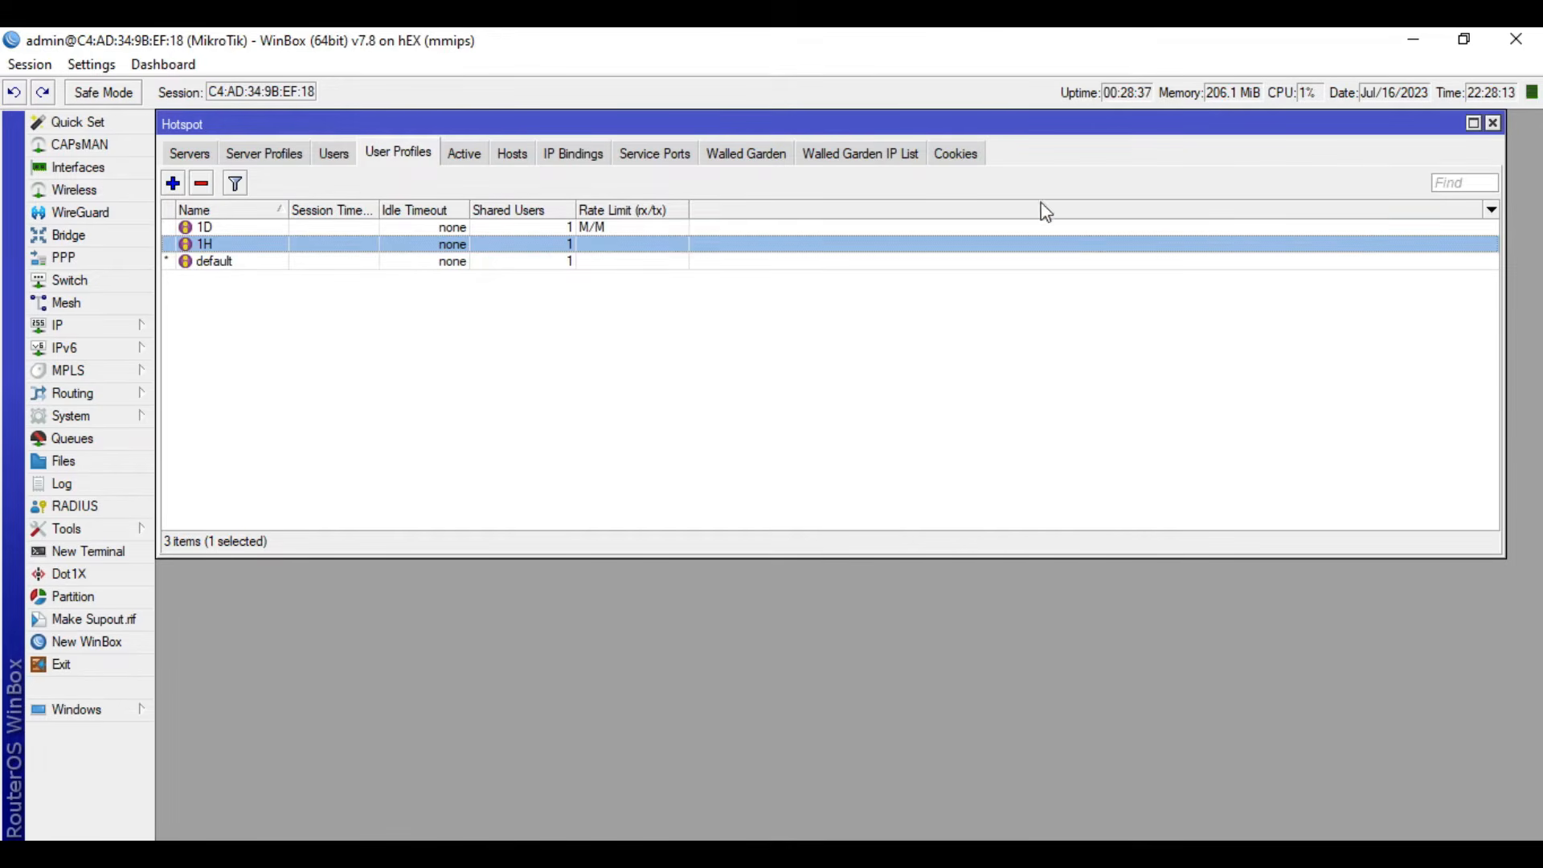
# - Open the 1D hotspot user profile and clear its rate limit
pyautogui.click(465, 228)
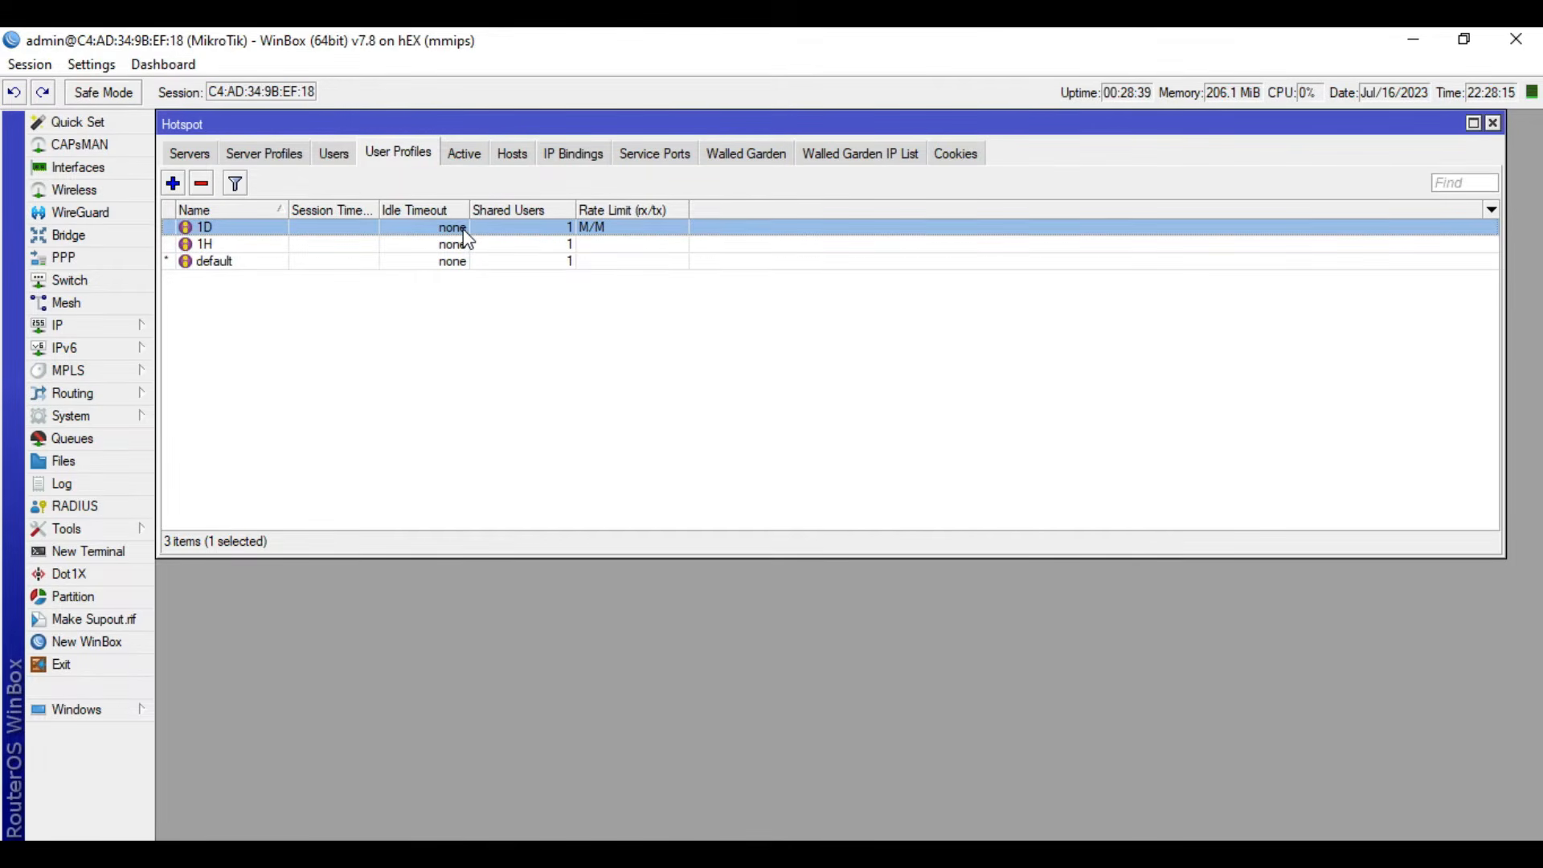
pyautogui.doubleClick(464, 232)
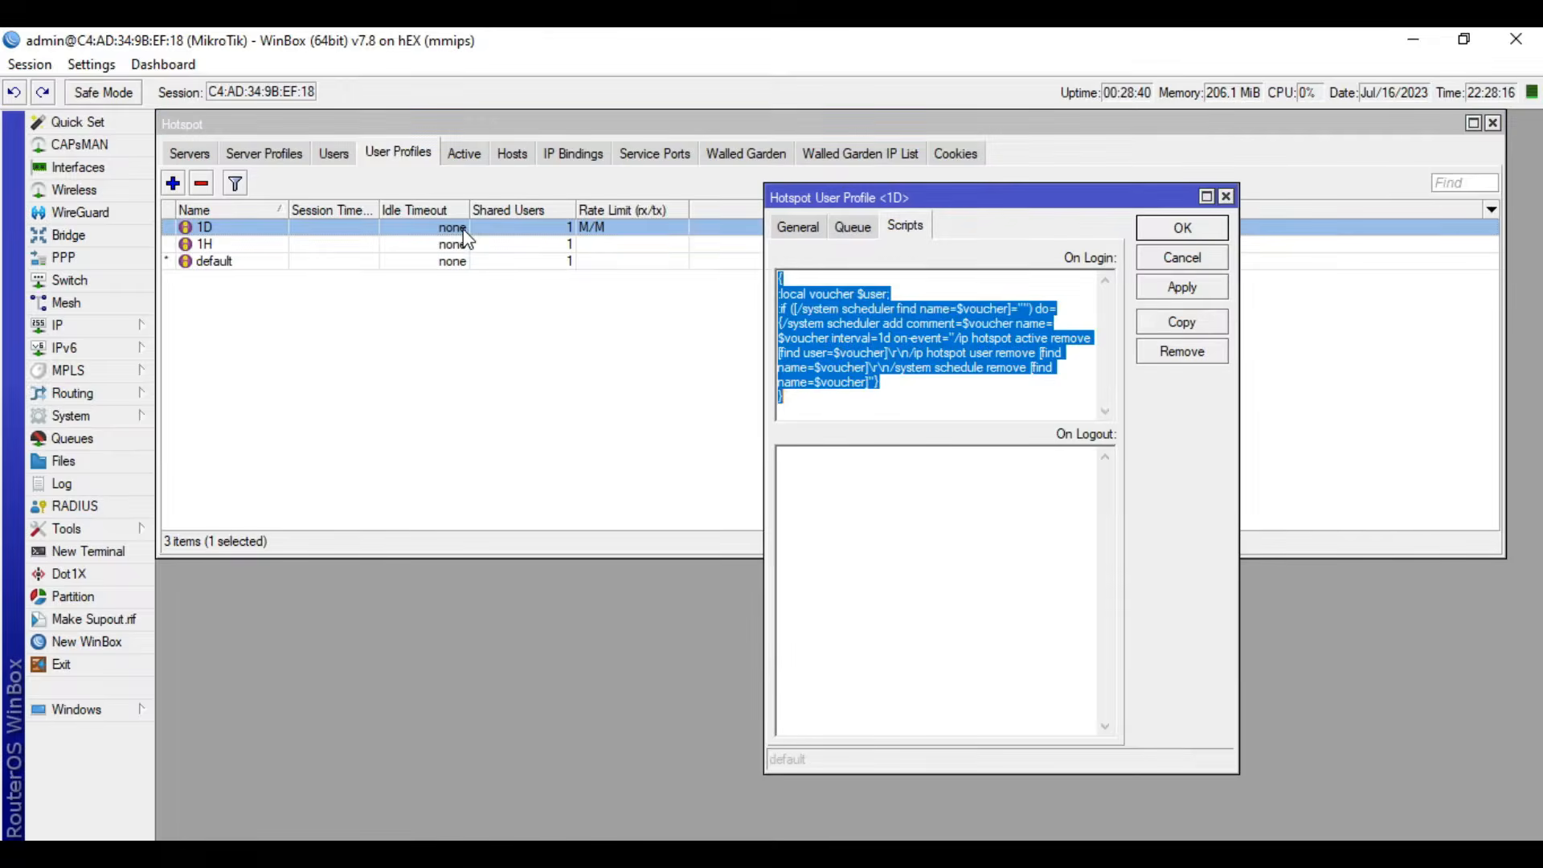
pyautogui.click(795, 229)
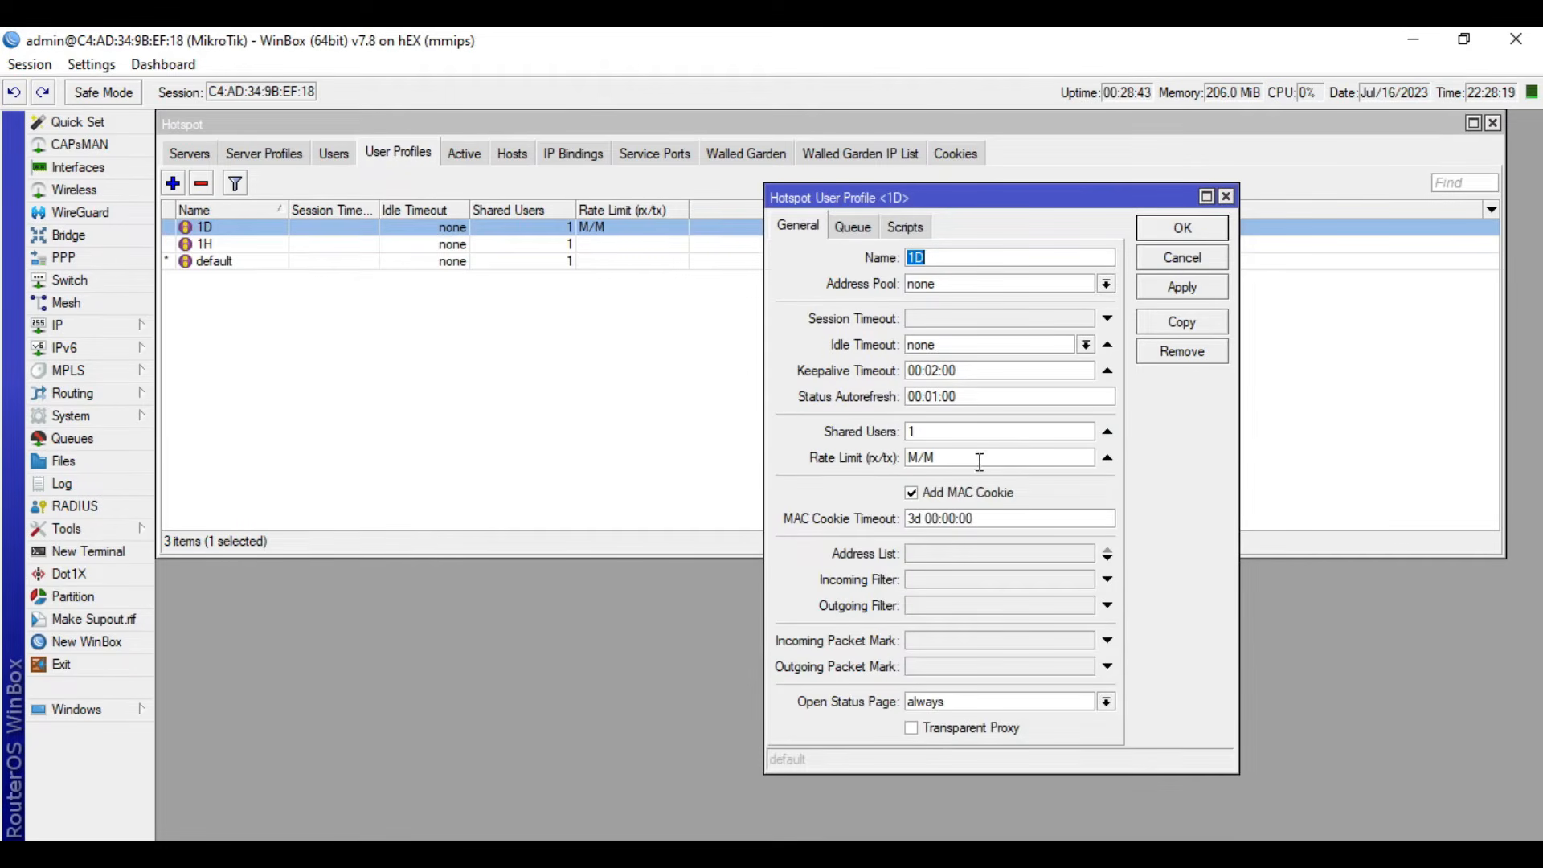
pyautogui.click(1106, 458)
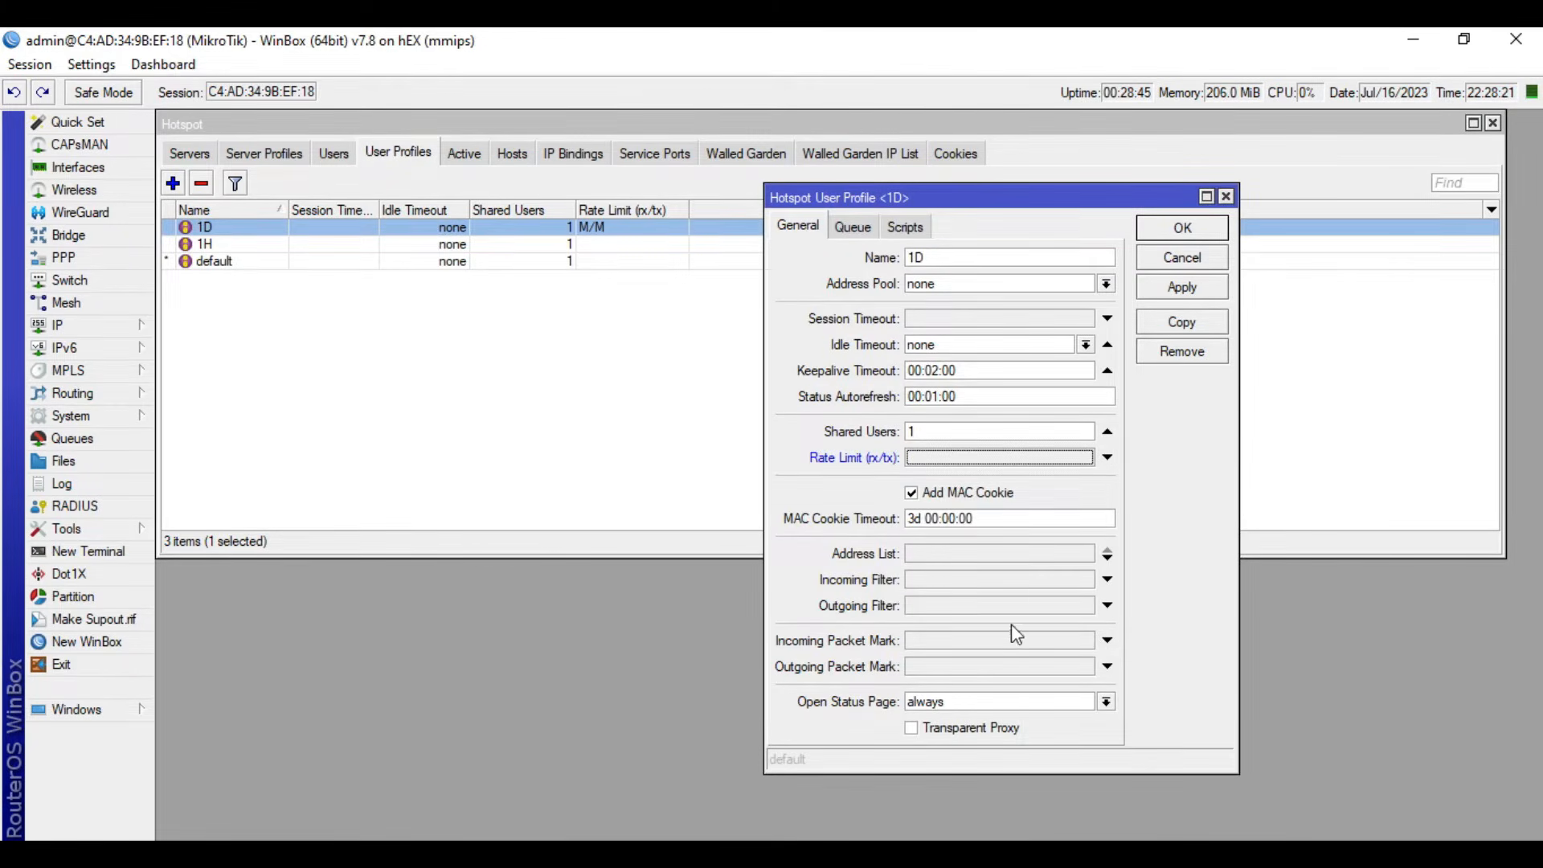
# - Set the 1D profile's incoming packet mark to hotspot-in and outgoing packet mark to hotspot-out, and apply the changes
pyautogui.click(997, 642)
pyautogui.click(1085, 640)
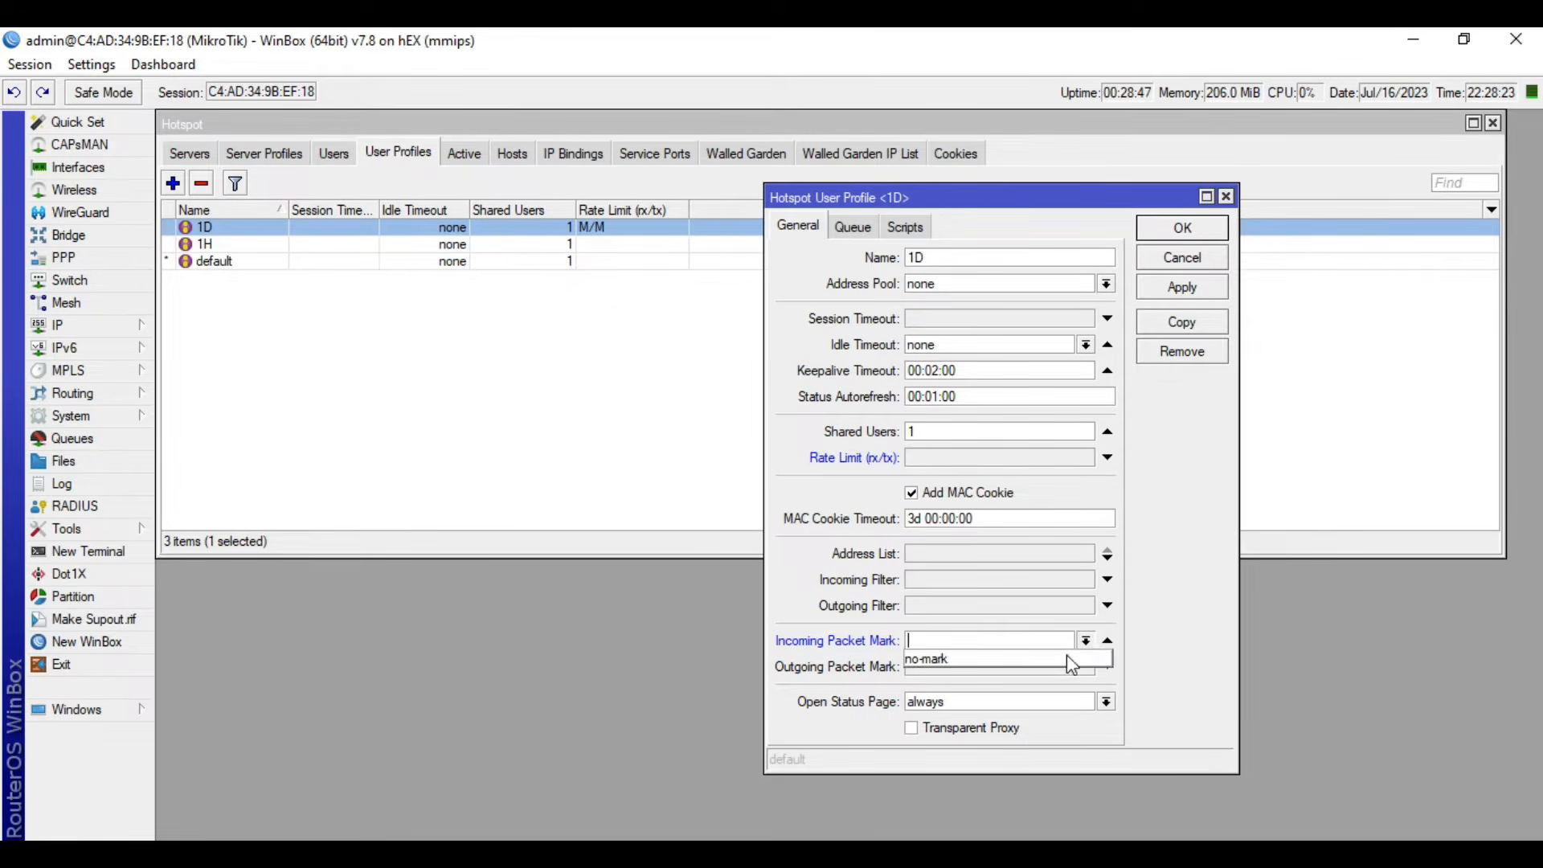
pyautogui.click(998, 644)
pyautogui.write('hotspot-in')
pyautogui.click(981, 672)
pyautogui.write('out')
pyautogui.press('BackSpace')
pyautogui.press('BackSpace')
pyautogui.press('BackSpace')
pyautogui.write('hotspo')
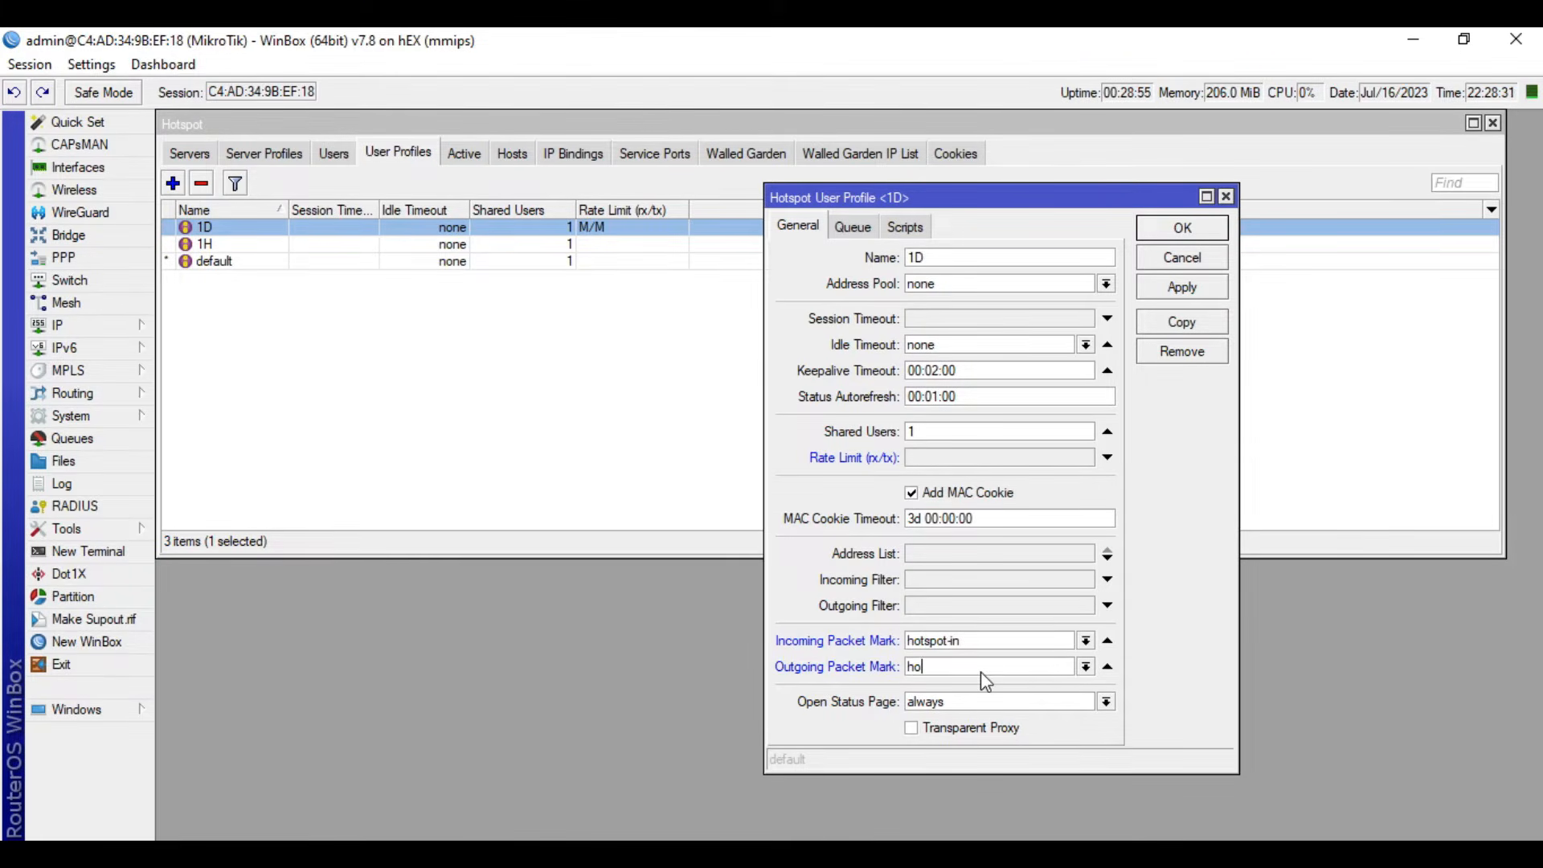
pyautogui.write('t-out')
pyautogui.click(1190, 292)
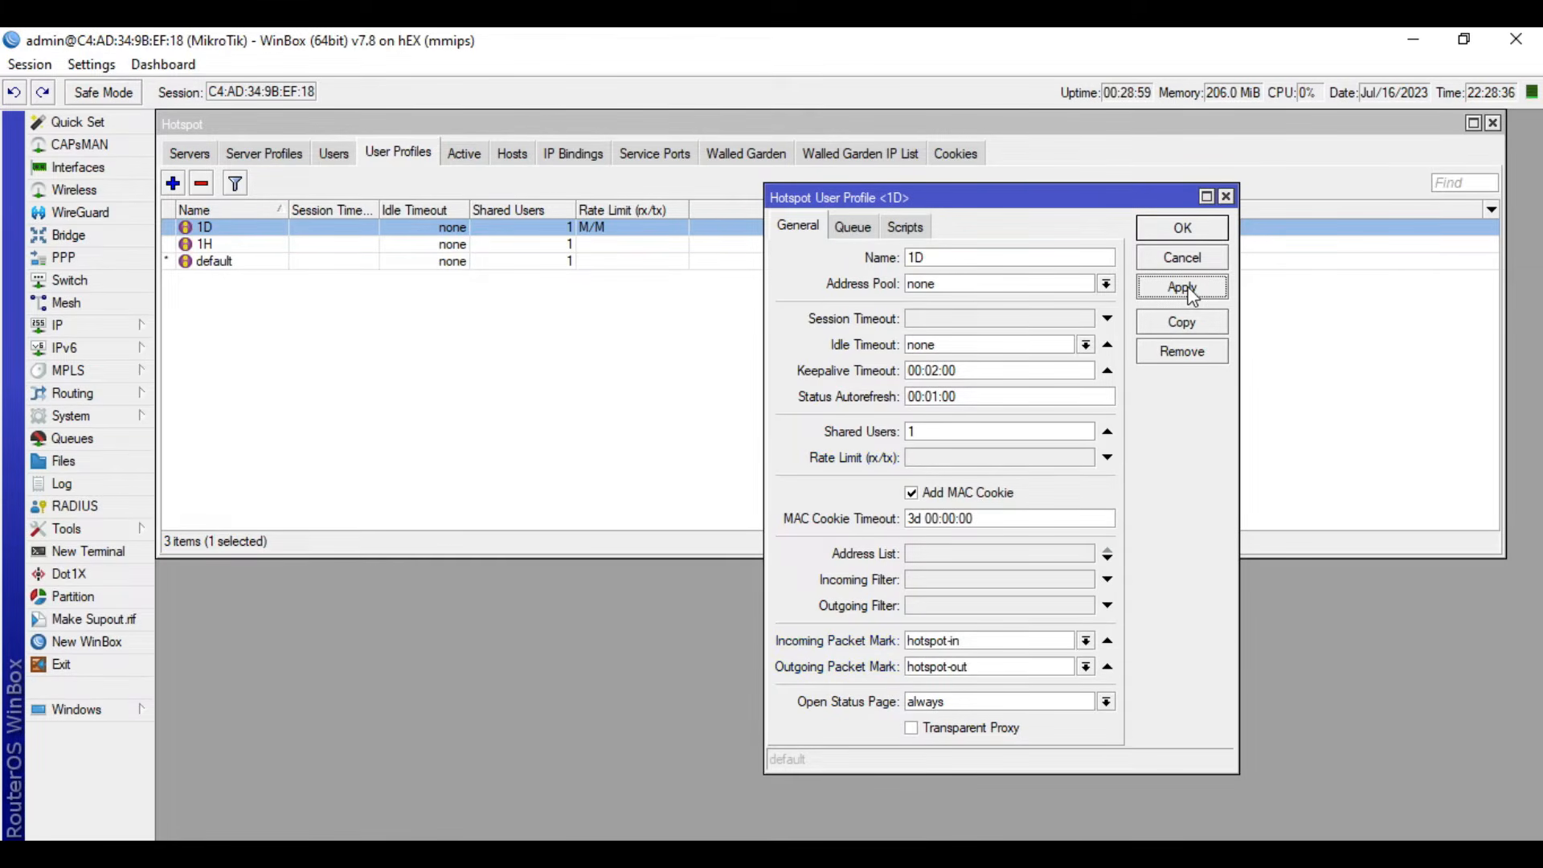
# - Examine the 1D profile's On Login script, including its scheduler interval and removal commands, and close the profile
pyautogui.click(905, 227)
pyautogui.click(902, 381)
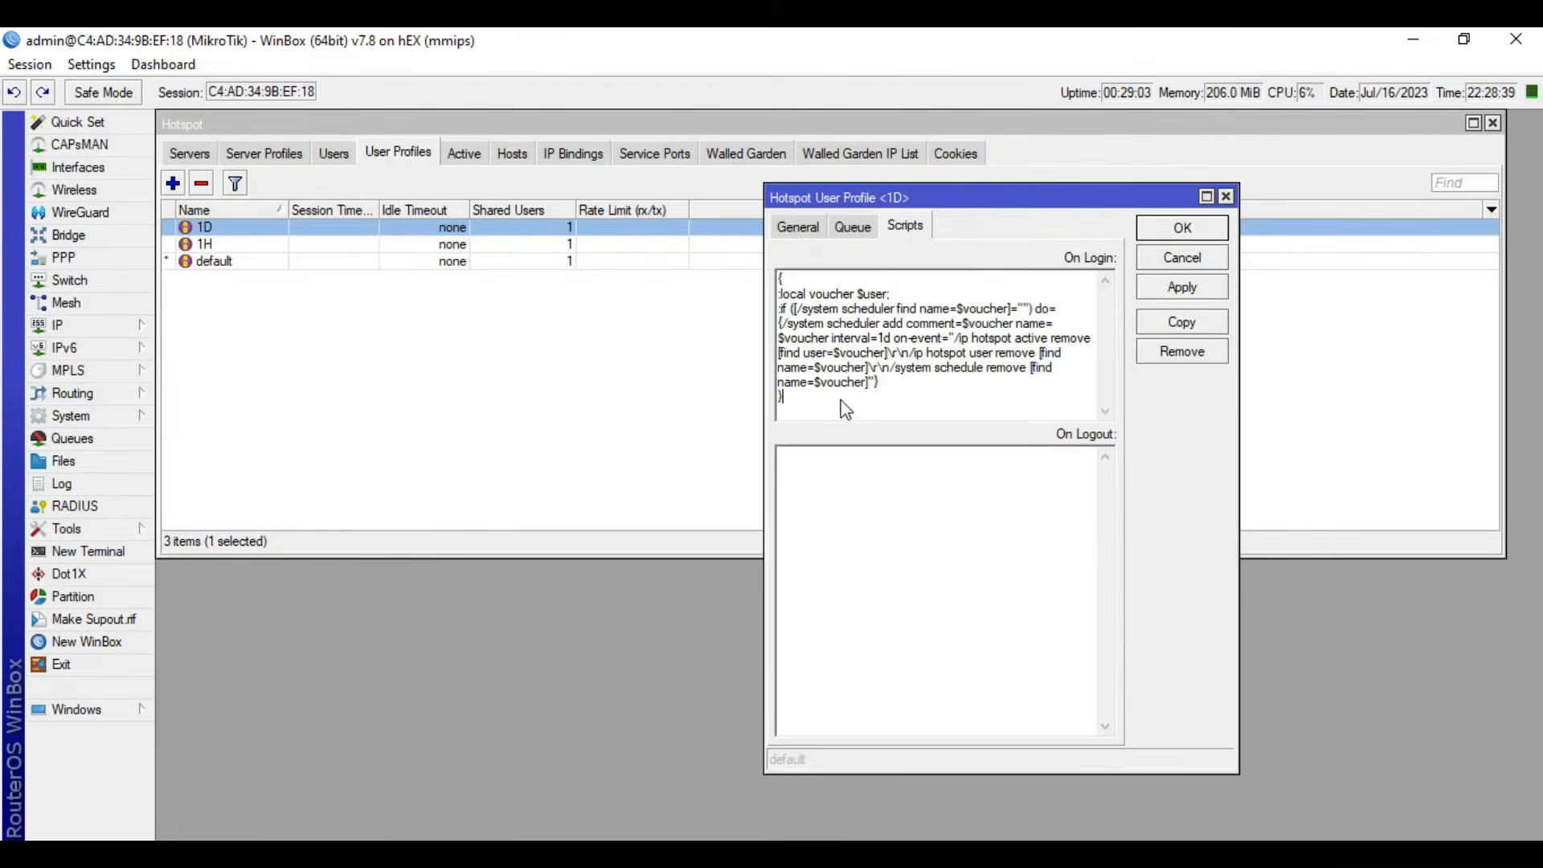
pyautogui.moveTo(839, 399); pyautogui.dragTo(765, 248)
pyautogui.click(874, 386)
pyautogui.moveTo(1019, 341); pyautogui.dragTo(887, 354)
pyautogui.click(950, 388)
pyautogui.moveTo(968, 358); pyautogui.dragTo(867, 371)
pyautogui.click(985, 380)
pyautogui.moveTo(985, 379); pyautogui.dragTo(1010, 400)
pyautogui.click(960, 399)
pyautogui.moveTo(802, 399); pyautogui.dragTo(783, 292)
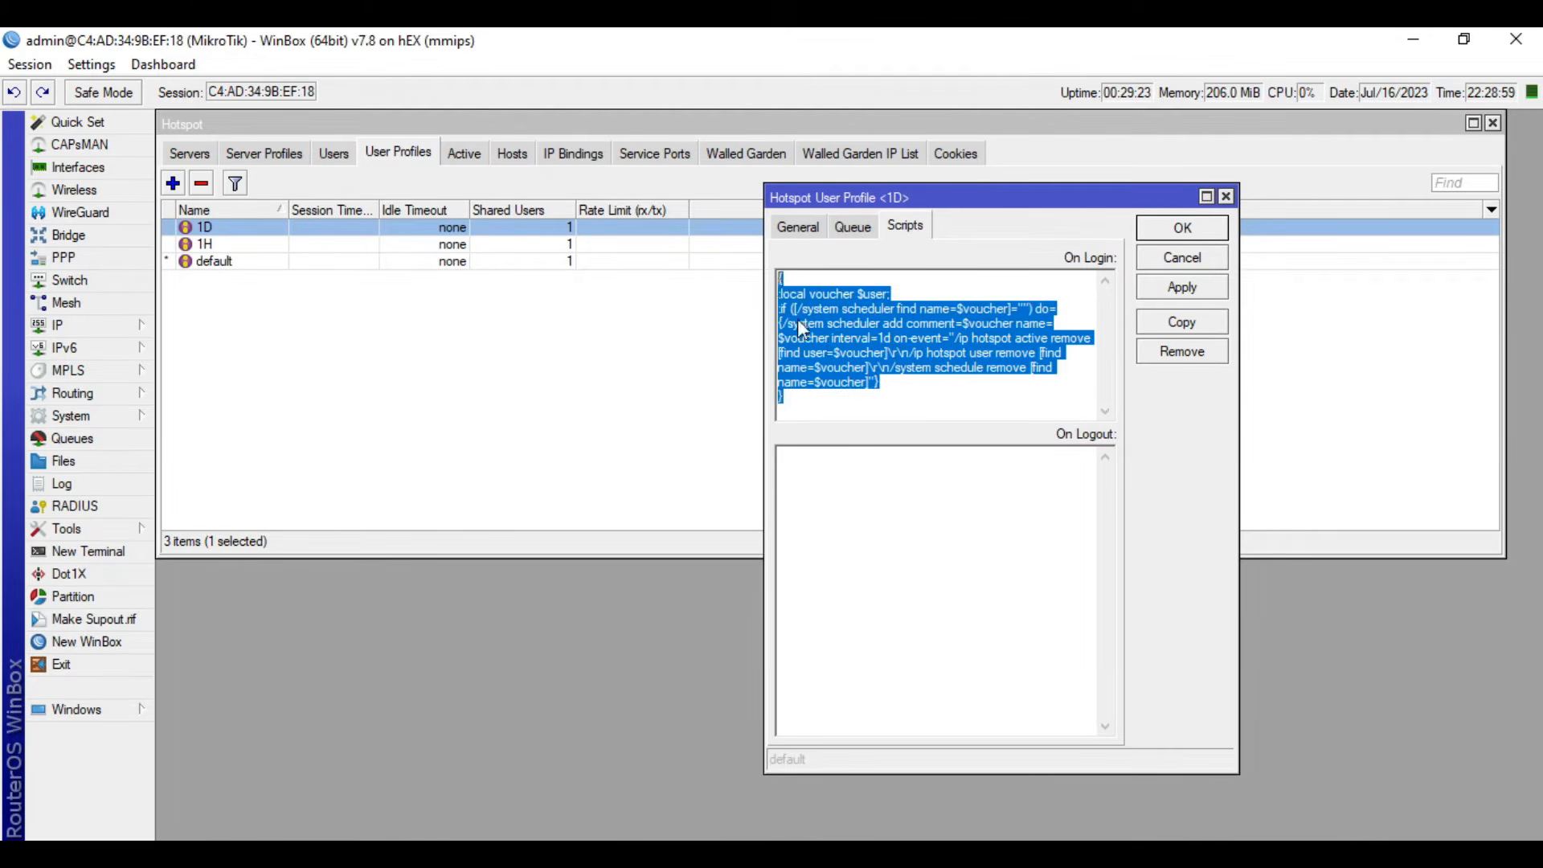
pyautogui.click(813, 410)
pyautogui.click(1192, 291)
pyautogui.click(1198, 224)
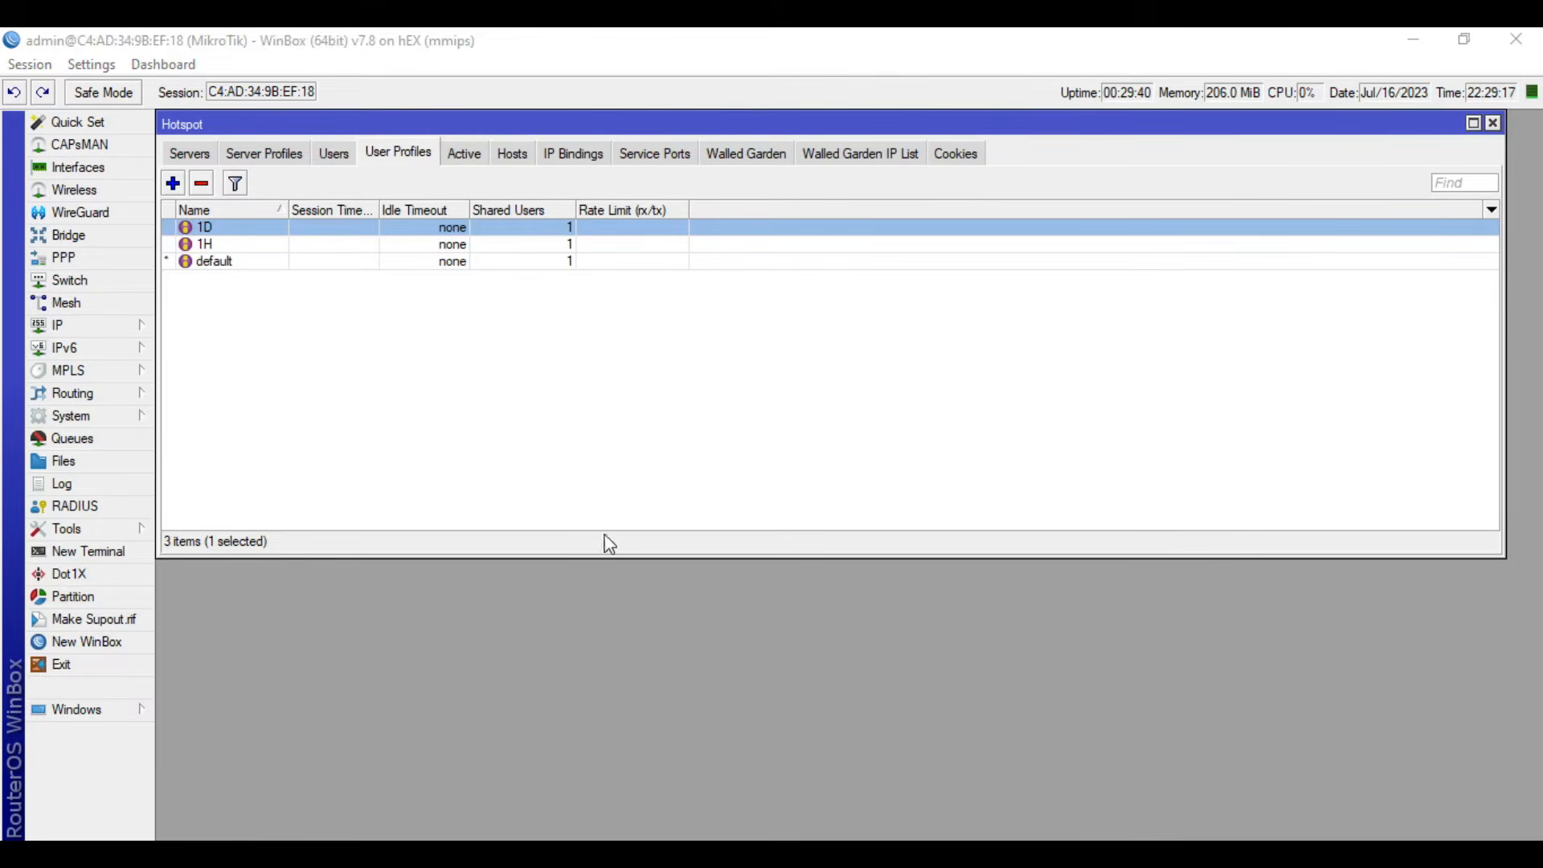
# - Open the firewall's mangle rules and maximize the Firewall window
pyautogui.click(129, 326)
pyautogui.click(247, 432)
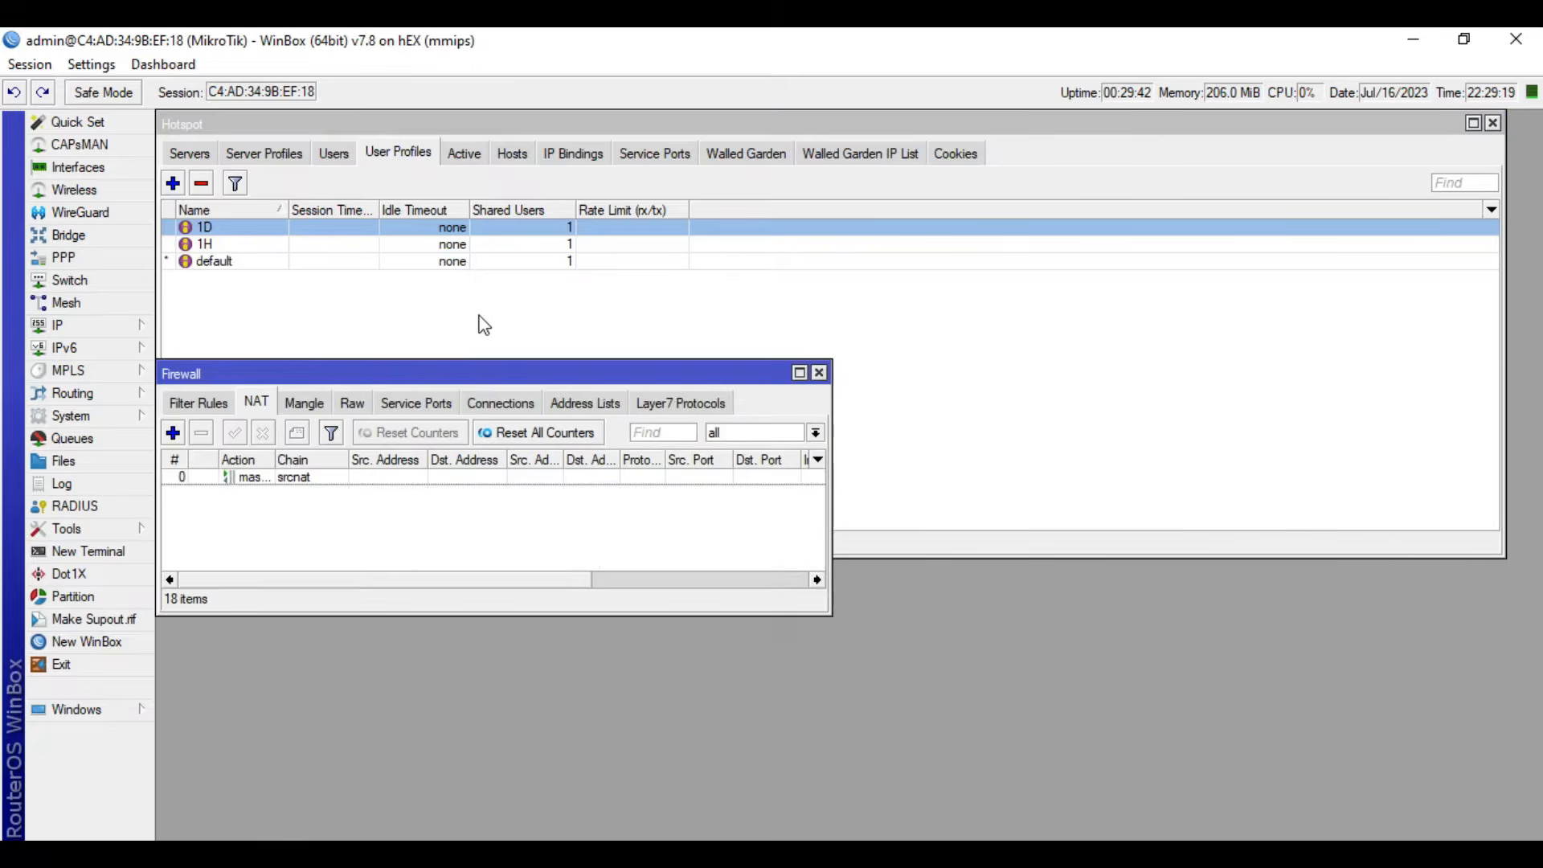
pyautogui.click(312, 408)
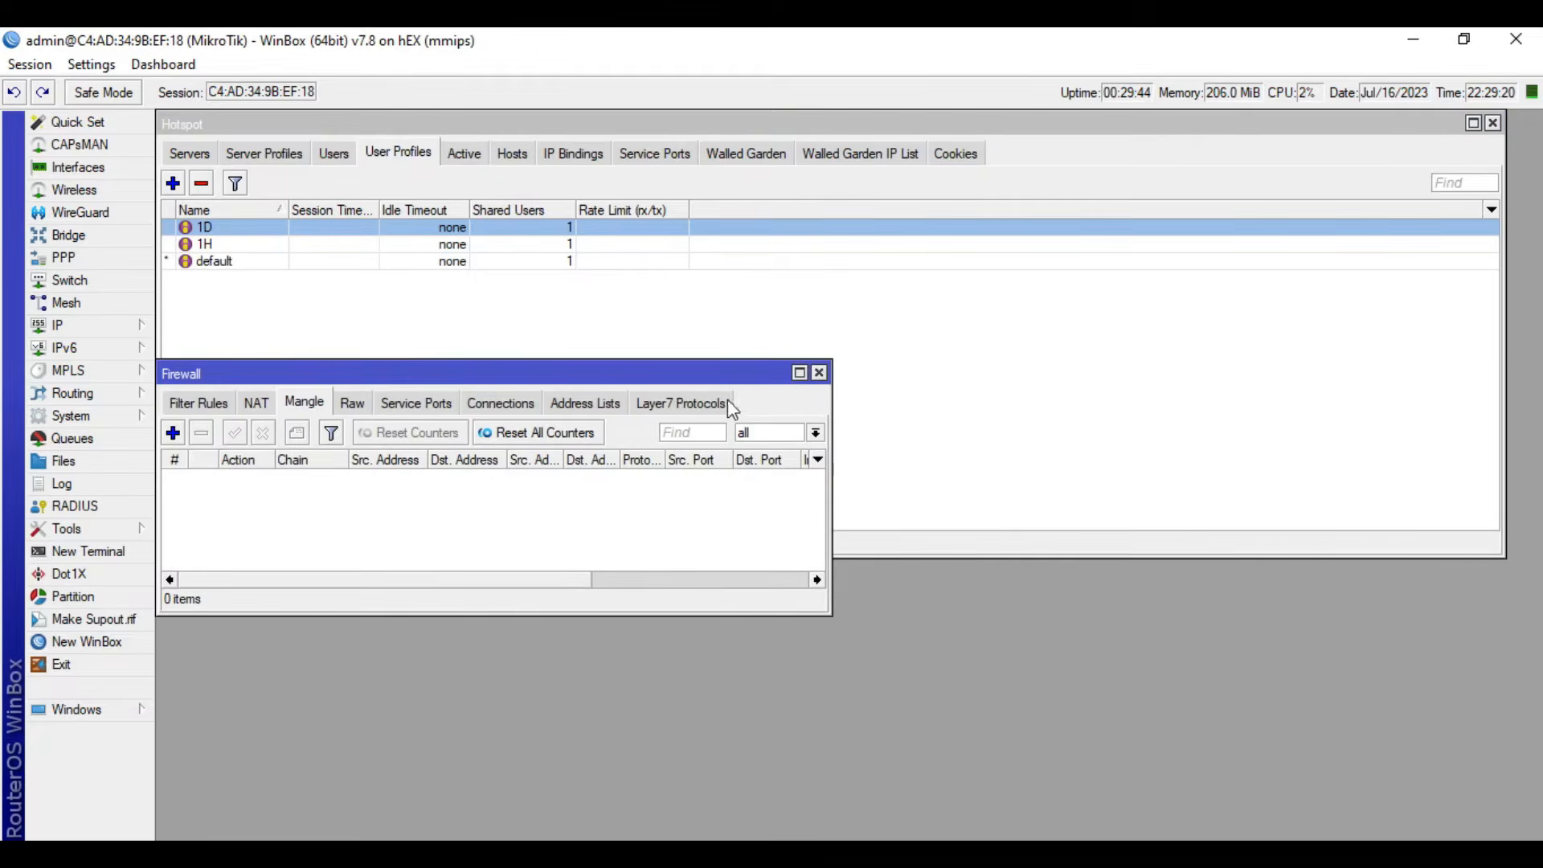
pyautogui.click(799, 374)
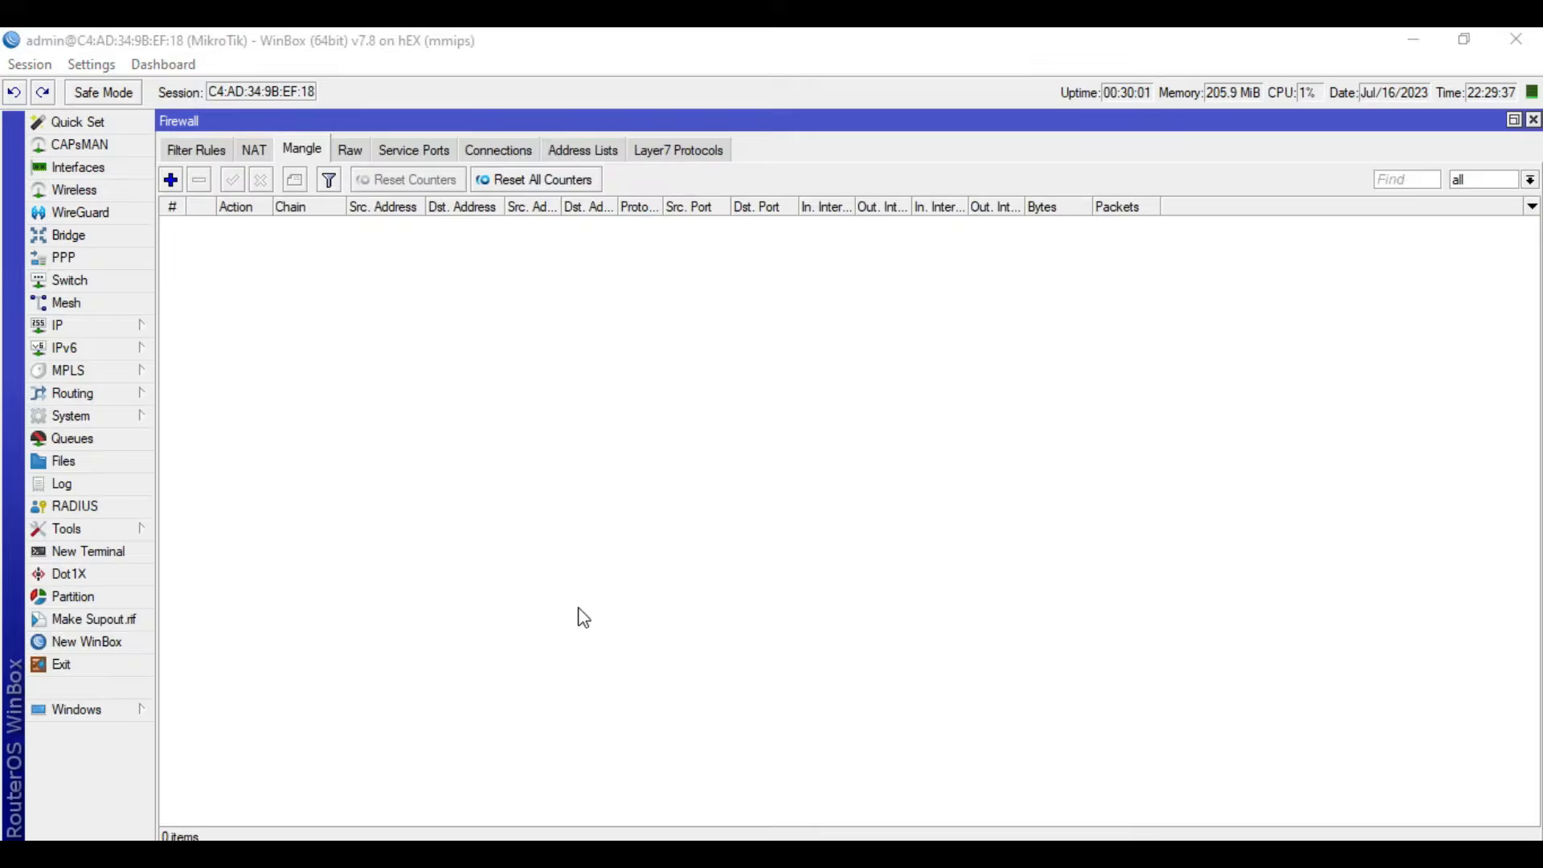
# - Start a new mangle rule in the prerouting chain with bridge-hotspot as the incoming interface
pyautogui.click(171, 180)
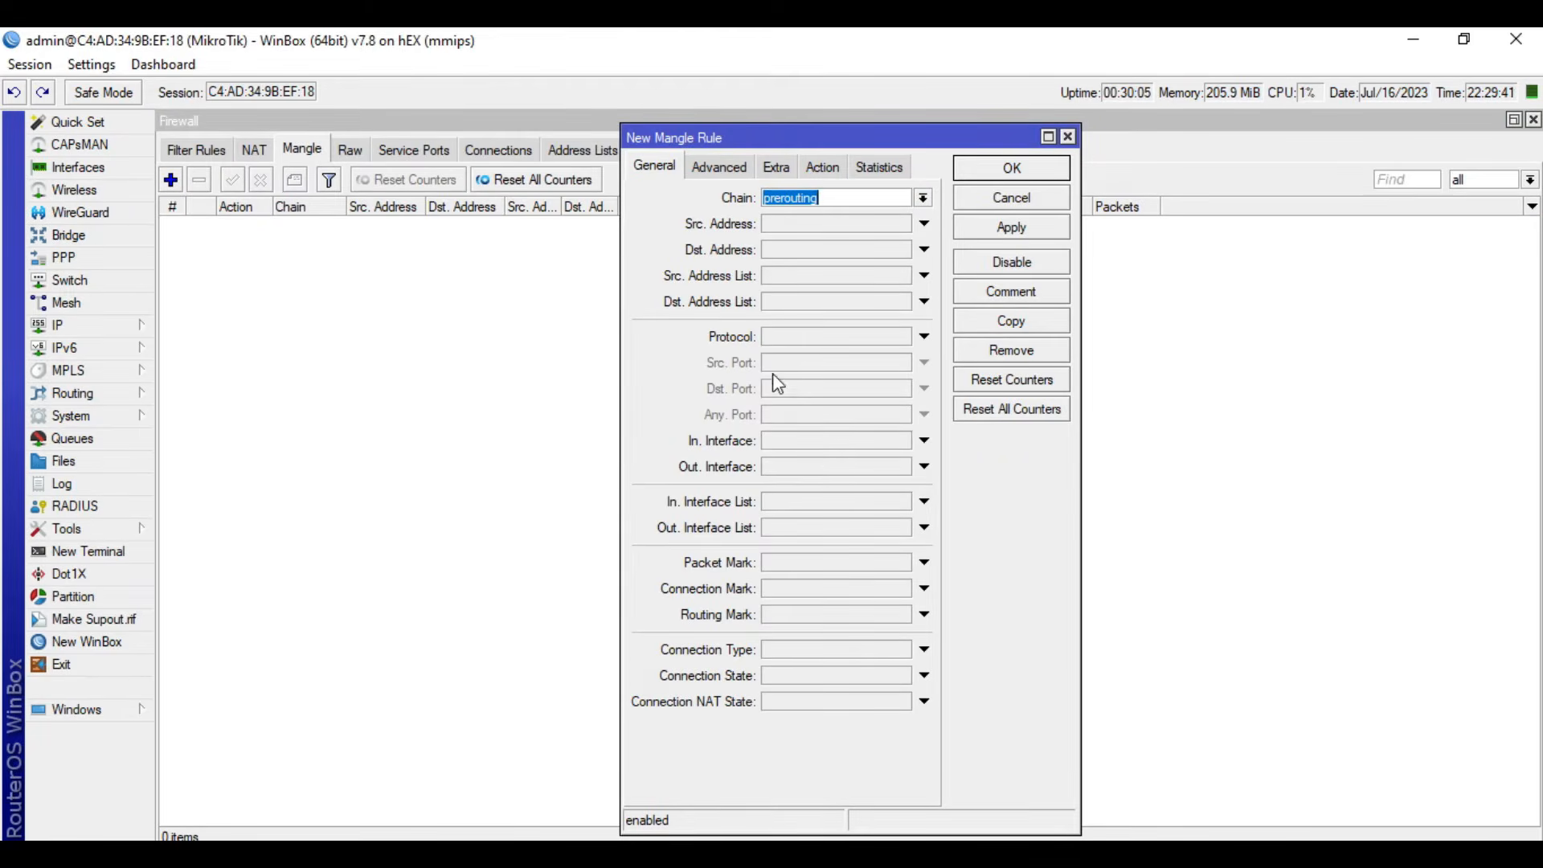
pyautogui.click(831, 443)
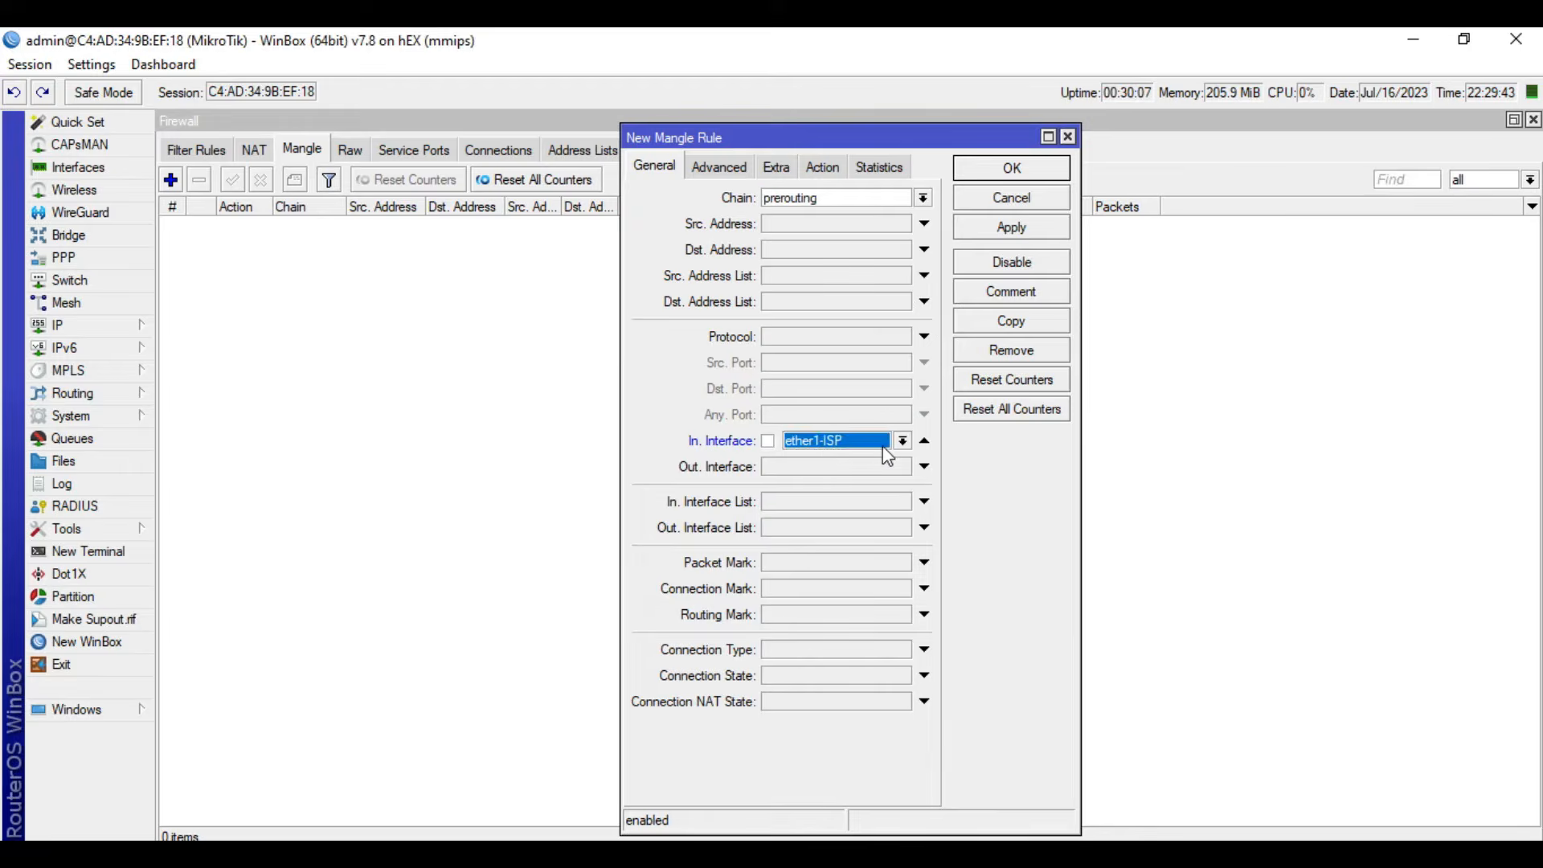
pyautogui.click(880, 447)
pyautogui.click(852, 519)
# - Set the prerouting rule's action to jump with hotspot as the jump target, and save the rule
pyautogui.click(823, 168)
pyautogui.click(823, 197)
pyautogui.click(805, 333)
pyautogui.click(854, 295)
pyautogui.write('hotspot')
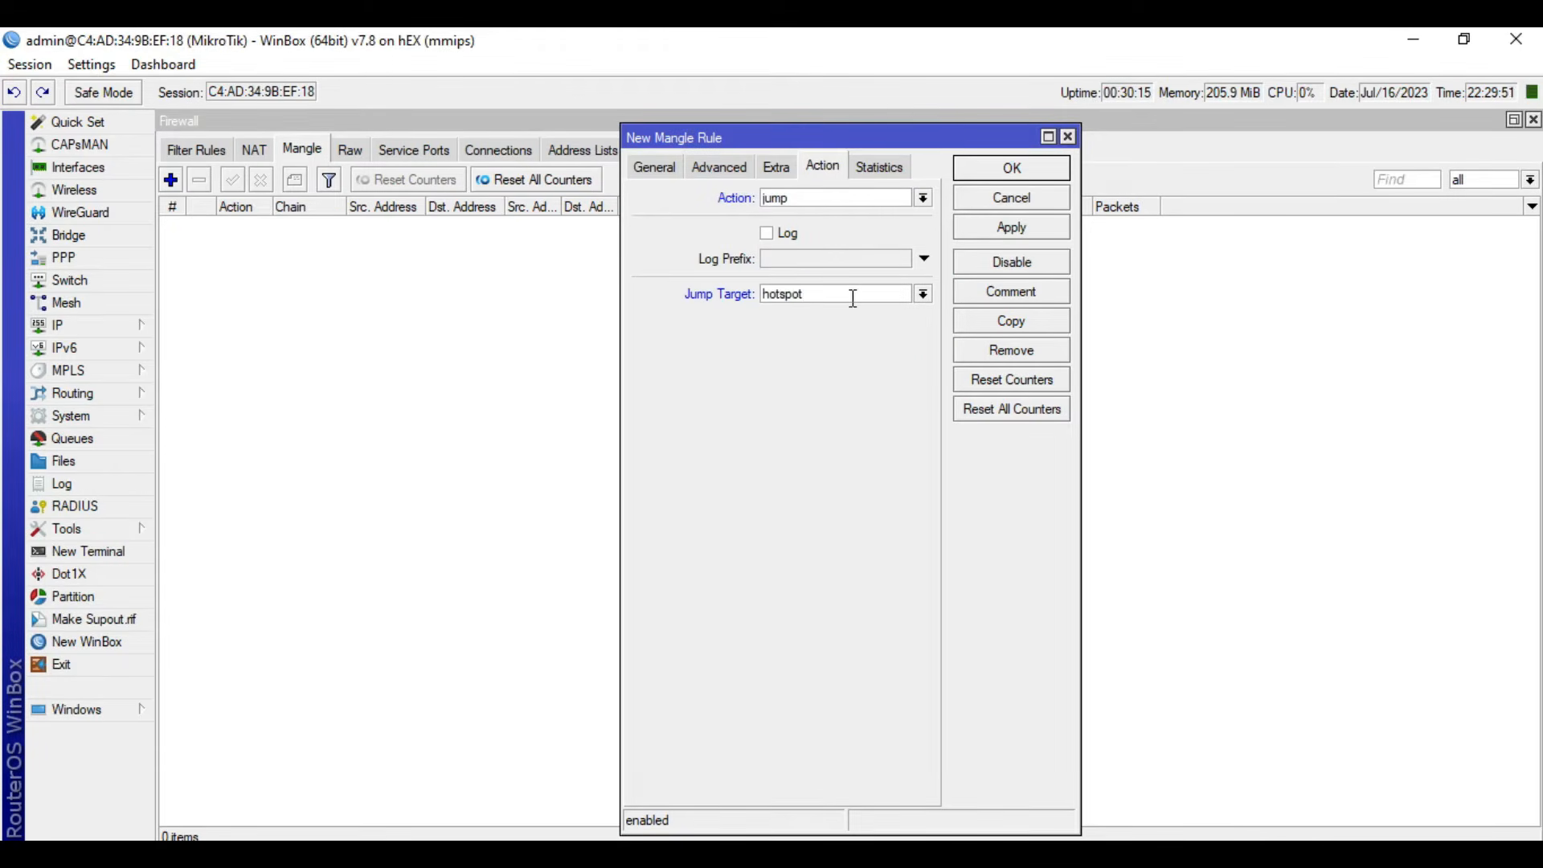
pyautogui.click(1015, 227)
pyautogui.click(1011, 167)
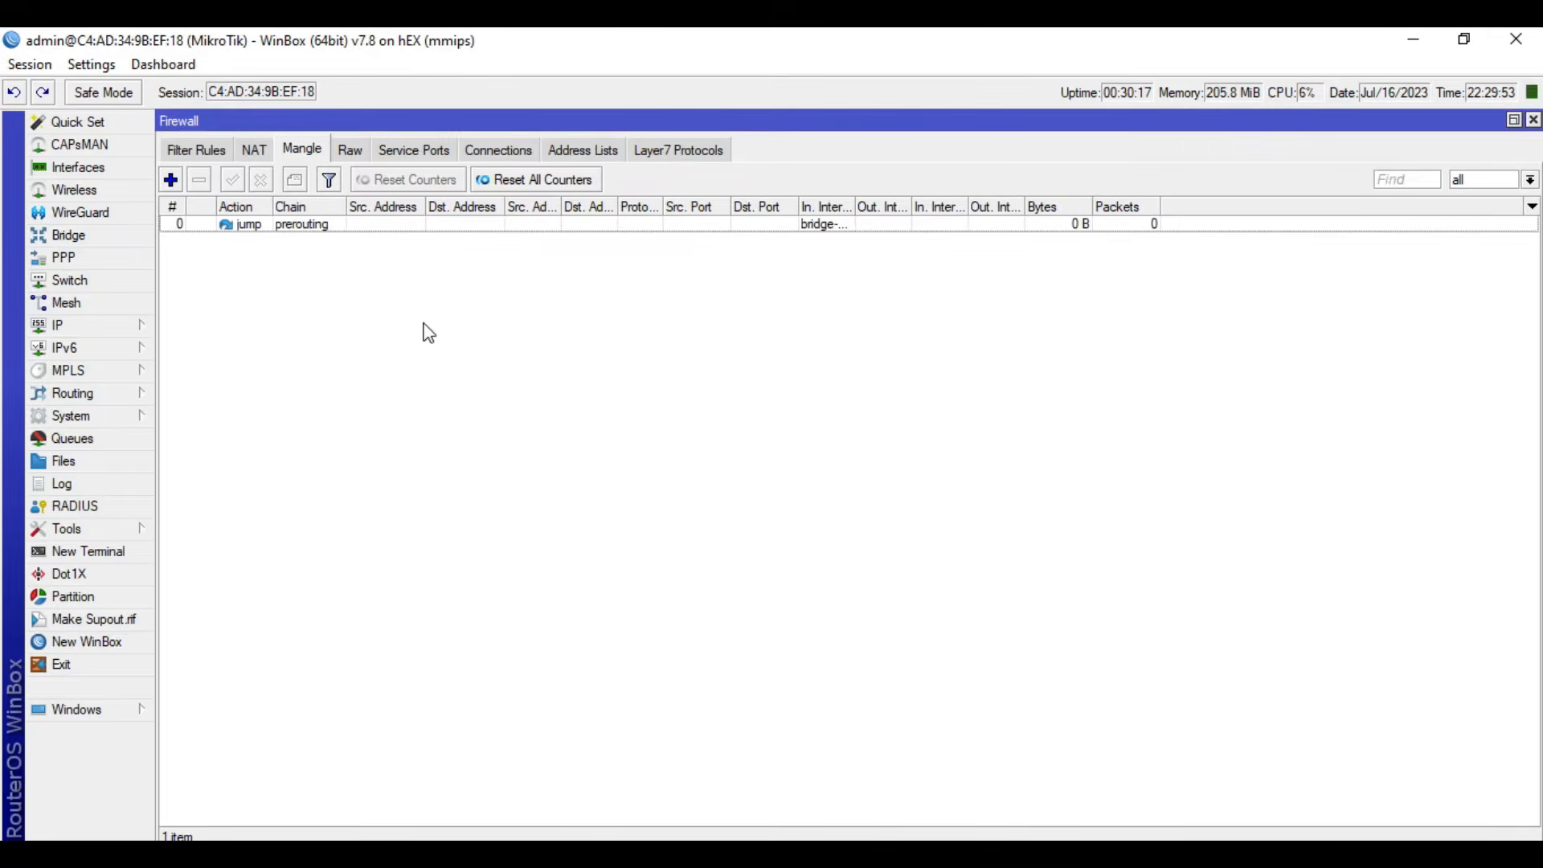
# - Start a second mangle rule in the postrouting chain with bridge-hotspot as the outgoing interface
pyautogui.click(178, 188)
pyautogui.click(653, 167)
pyautogui.click(924, 199)
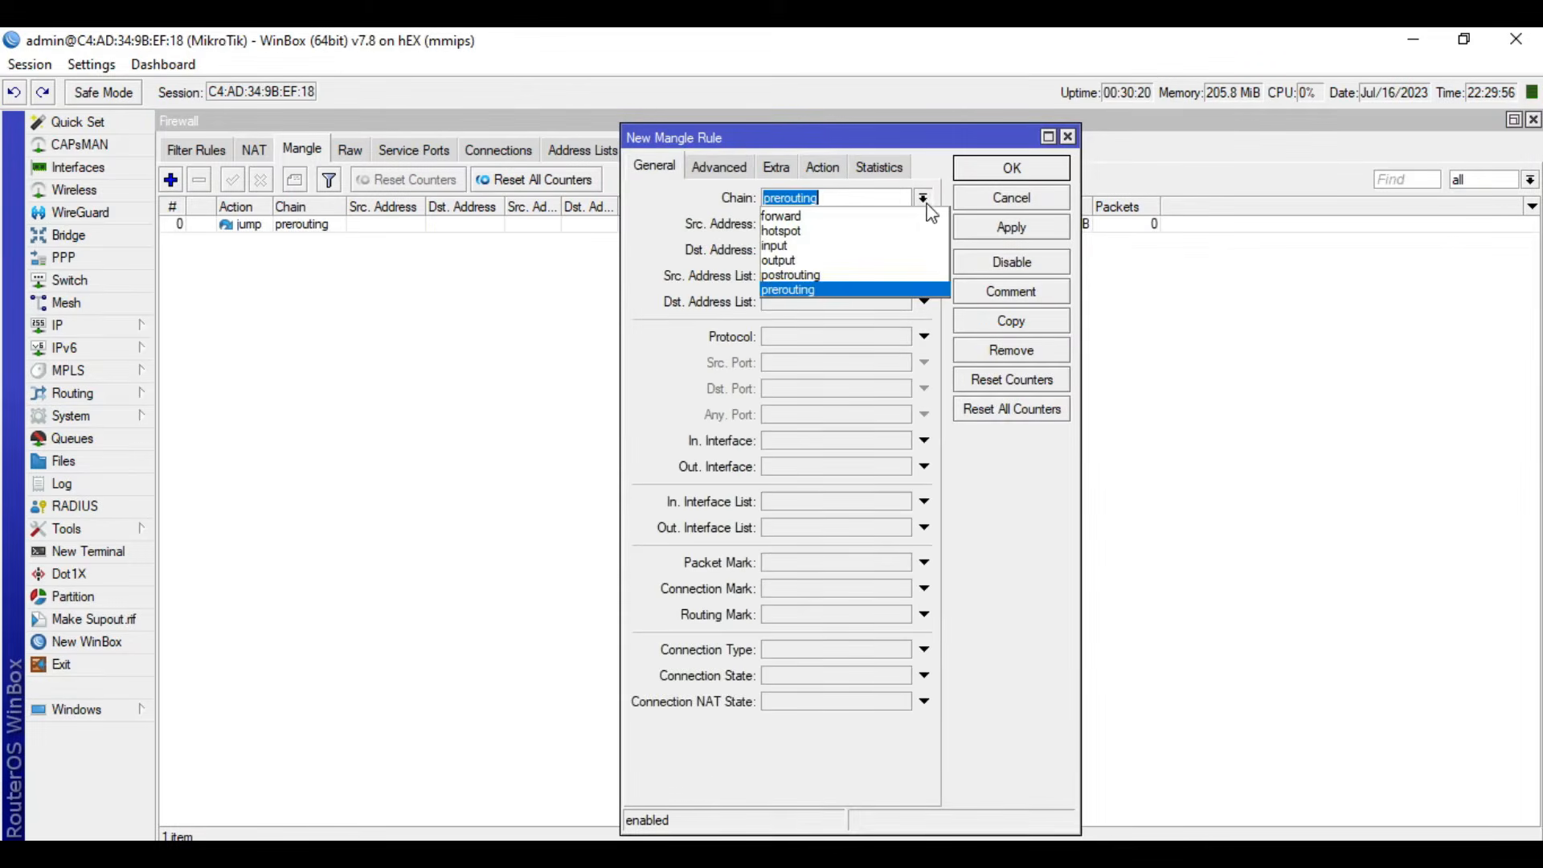
pyautogui.click(865, 268)
pyautogui.click(802, 469)
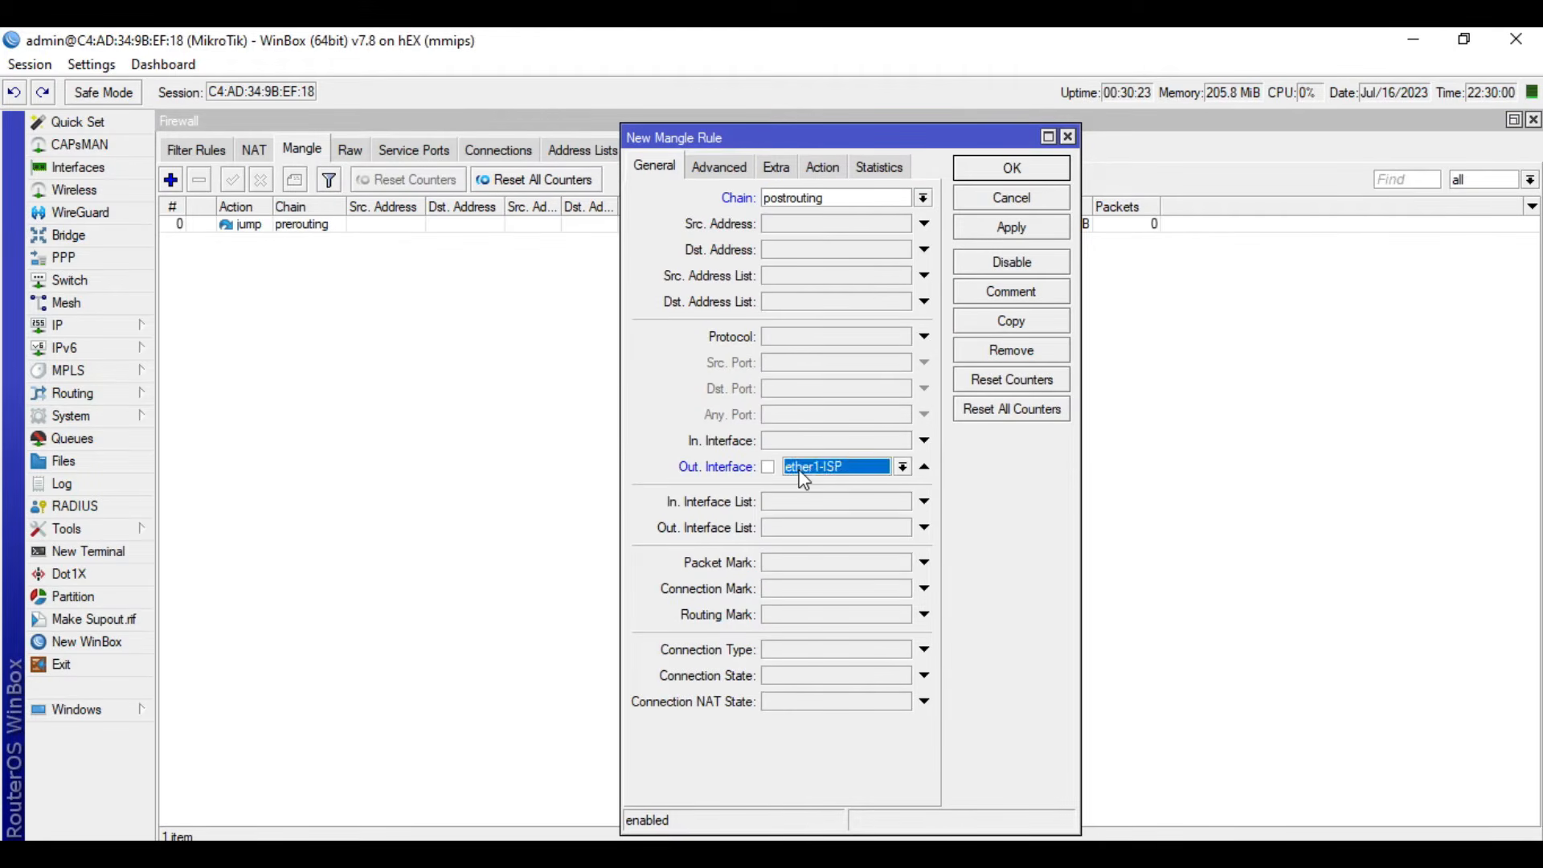
pyautogui.click(839, 544)
# - Set the postrouting rule's action to jump with hotspot as the jump target, and save the rule
pyautogui.click(831, 166)
pyautogui.click(818, 196)
pyautogui.click(803, 330)
pyautogui.click(833, 300)
pyautogui.write('hotspot')
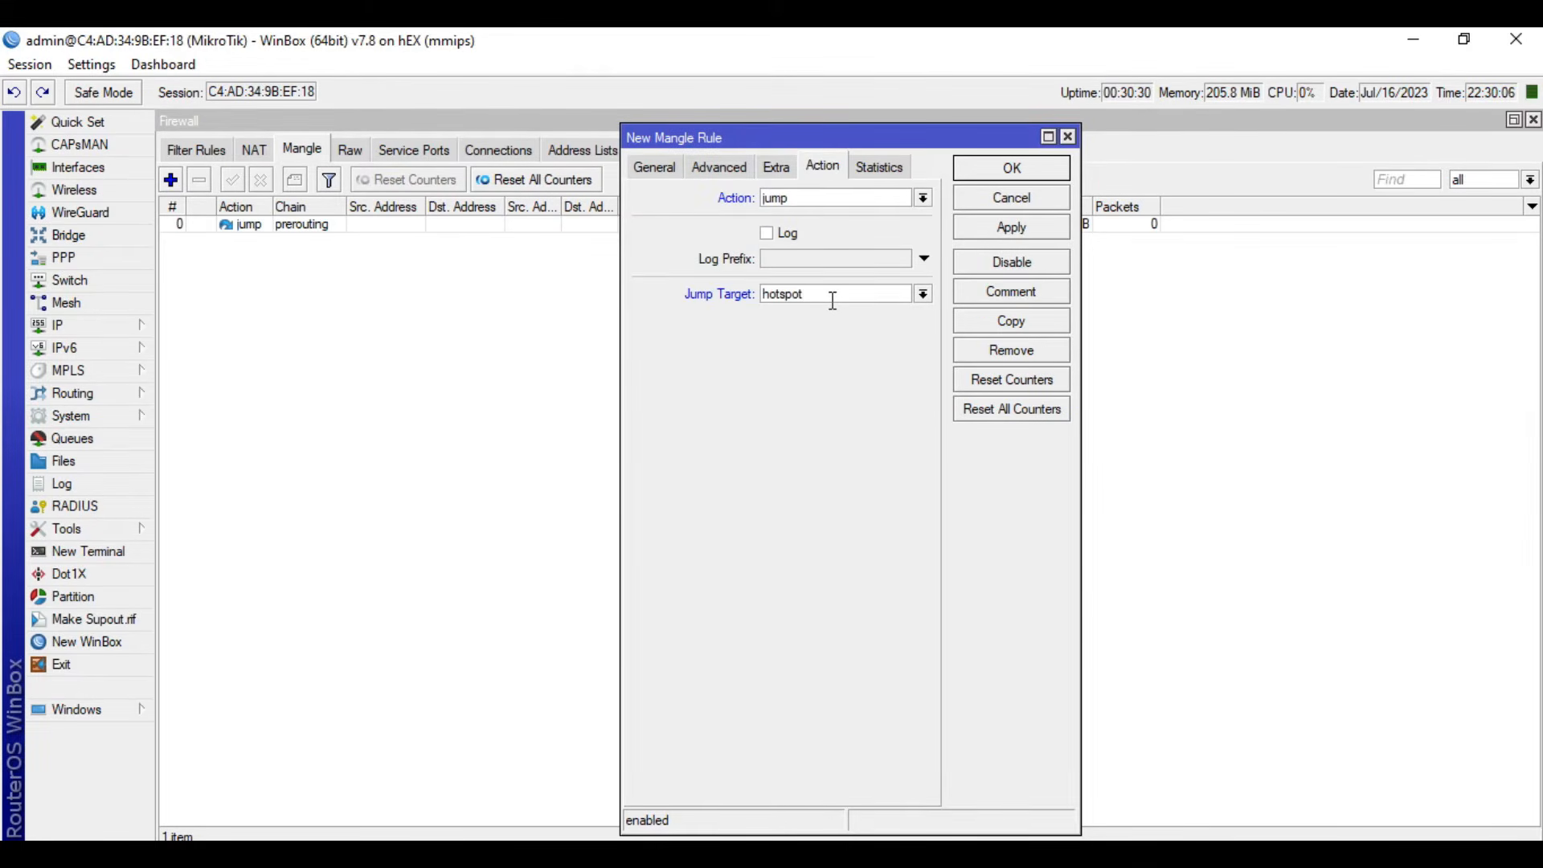
pyautogui.click(1048, 232)
pyautogui.click(1042, 177)
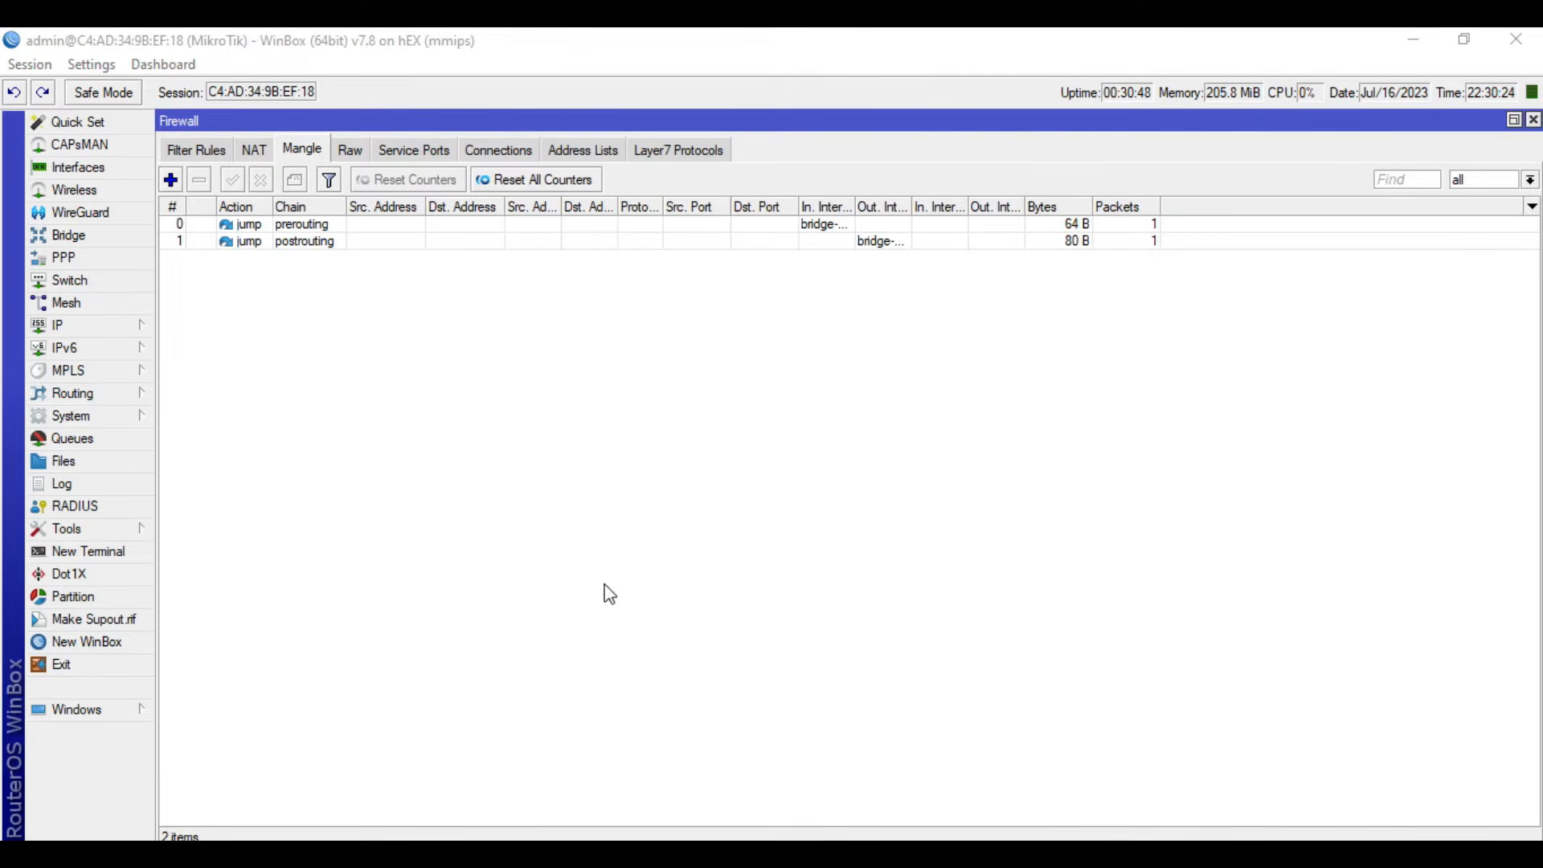
# - Add a queue named hotspot-download to the queue tree, keeping global as its parent
pyautogui.click(103, 440)
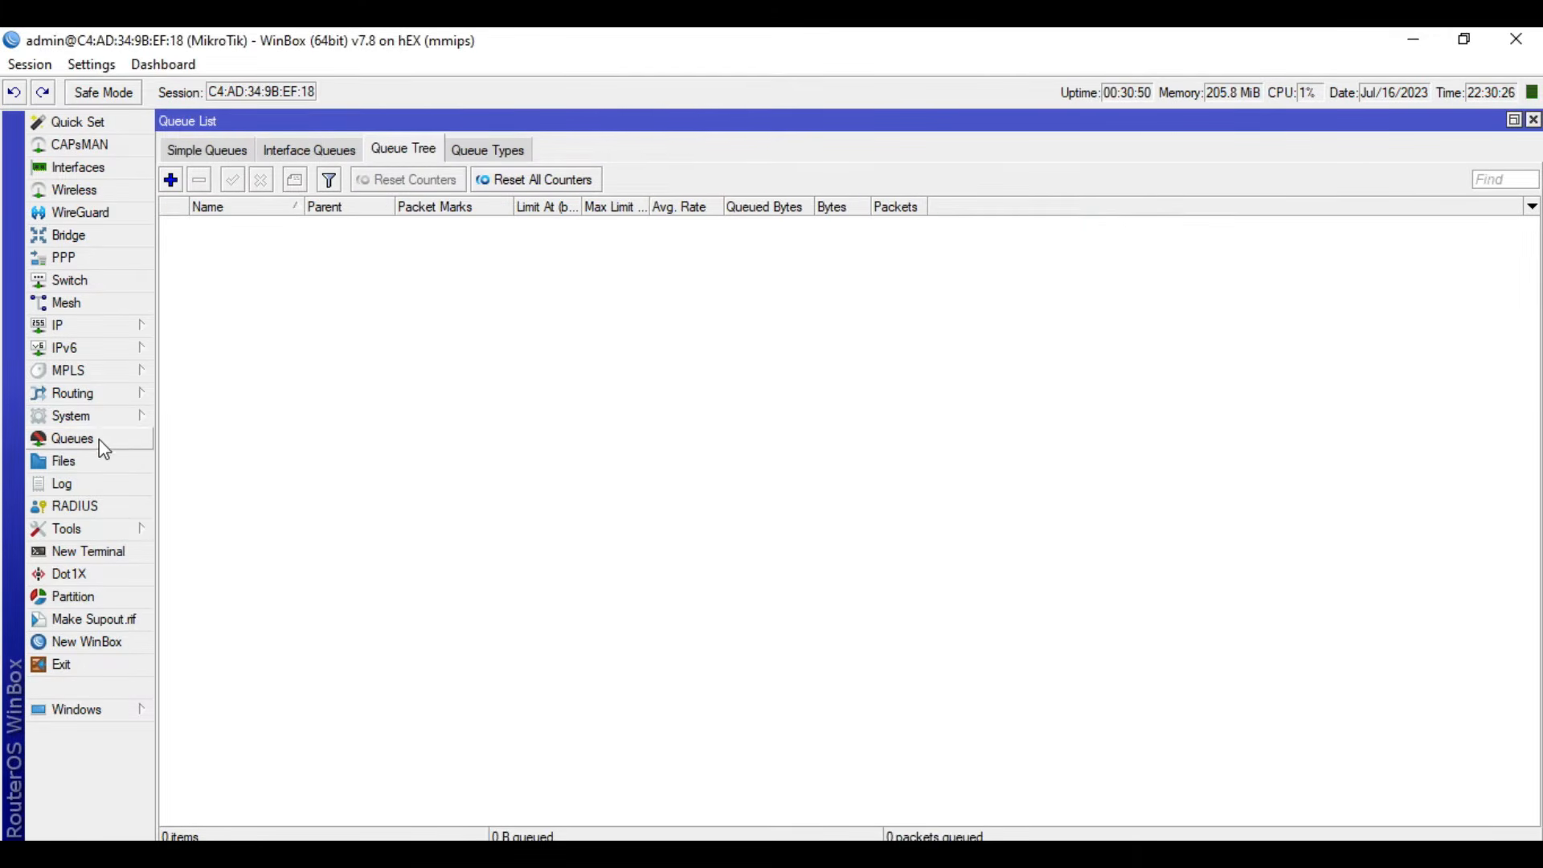
pyautogui.click(171, 179)
pyautogui.doubleClick(806, 353)
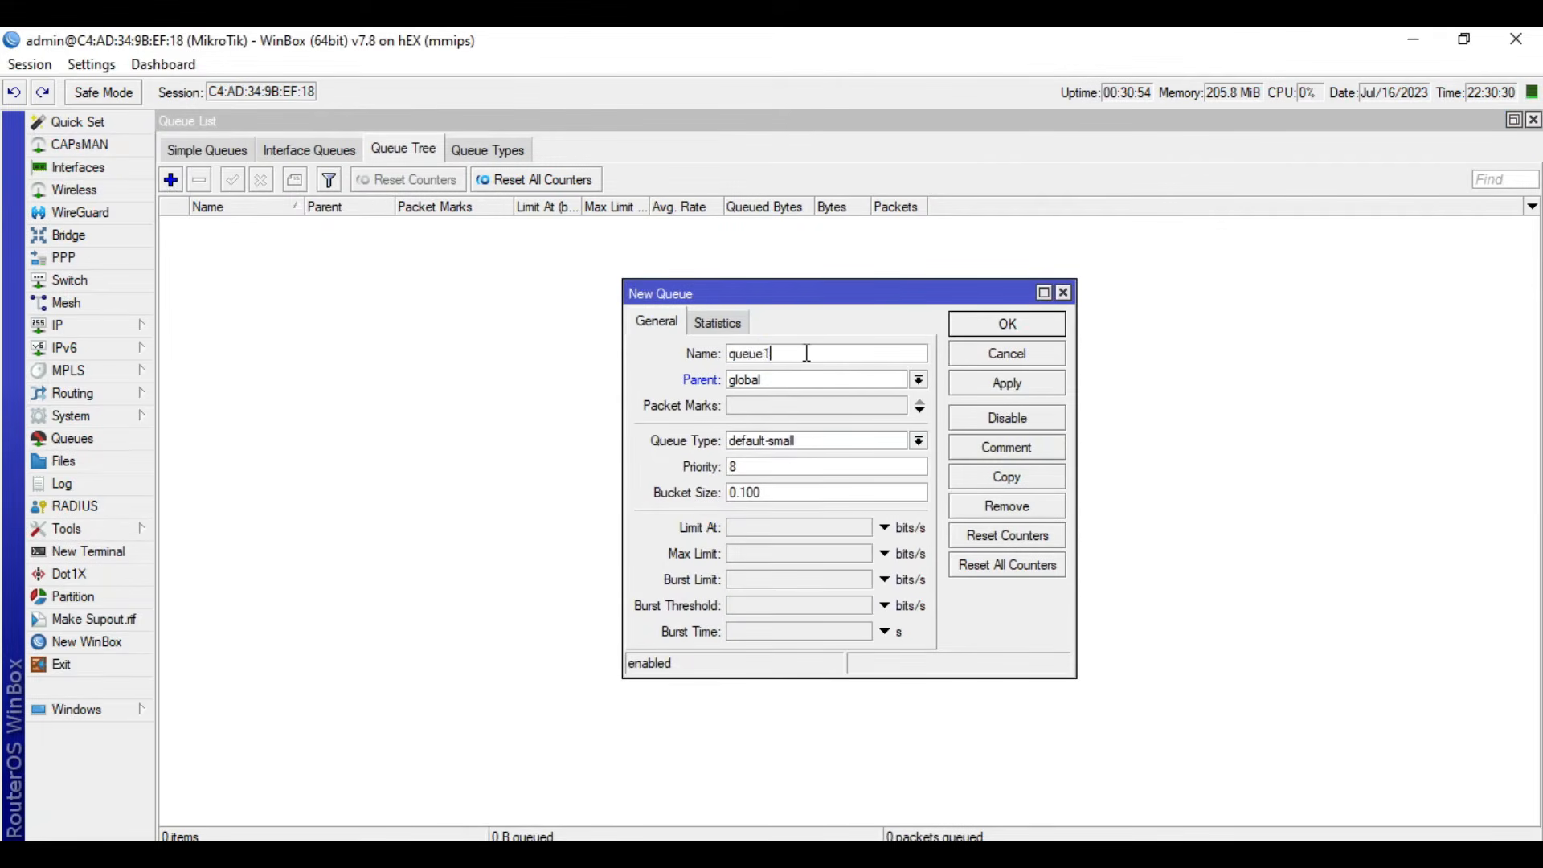
pyautogui.write('hotspot-download')
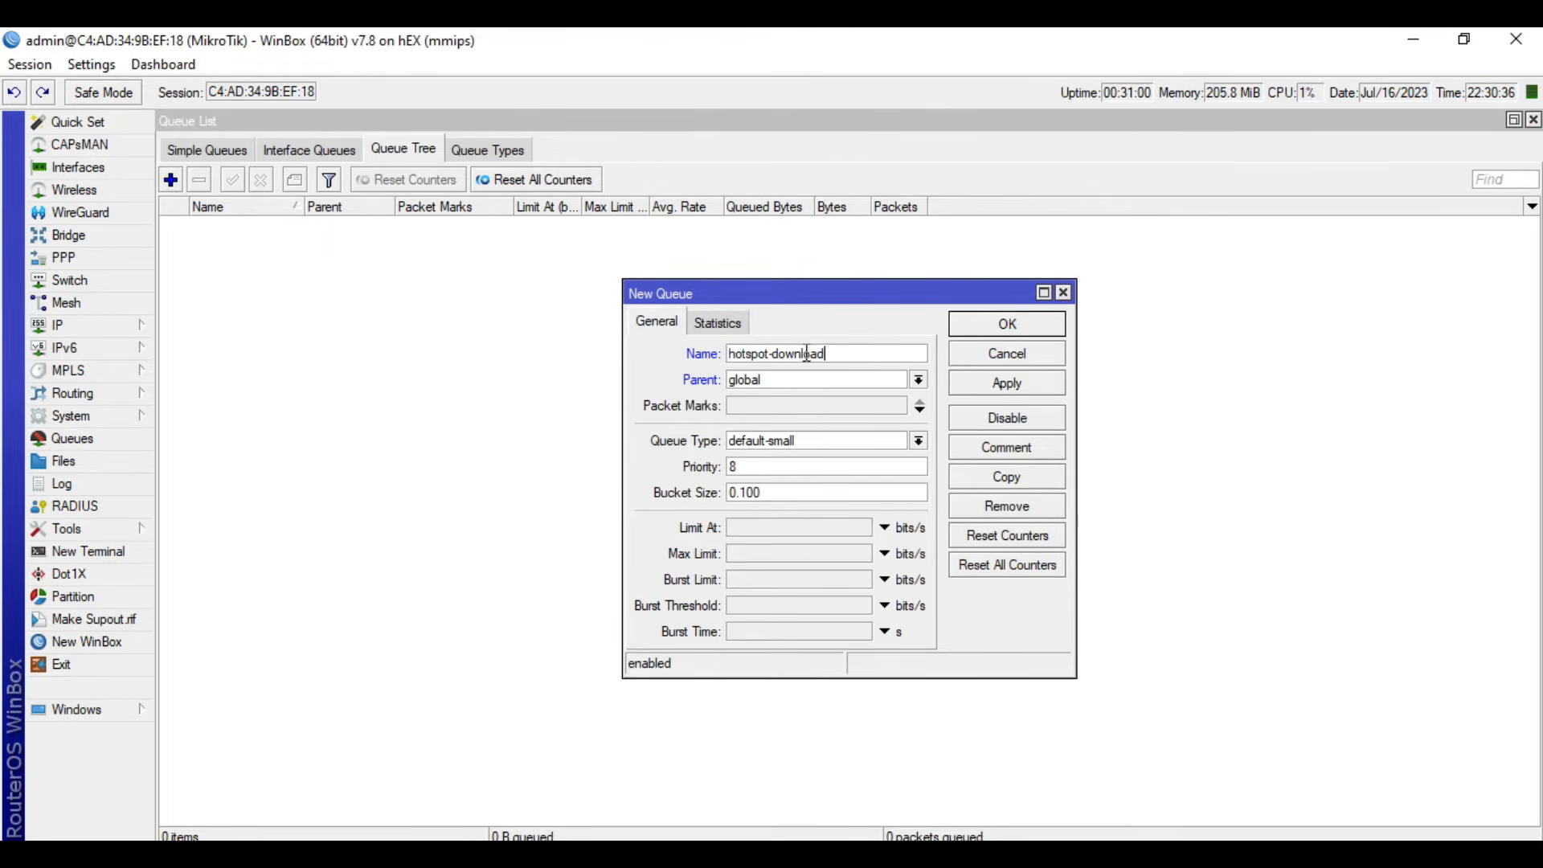
pyautogui.click(866, 383)
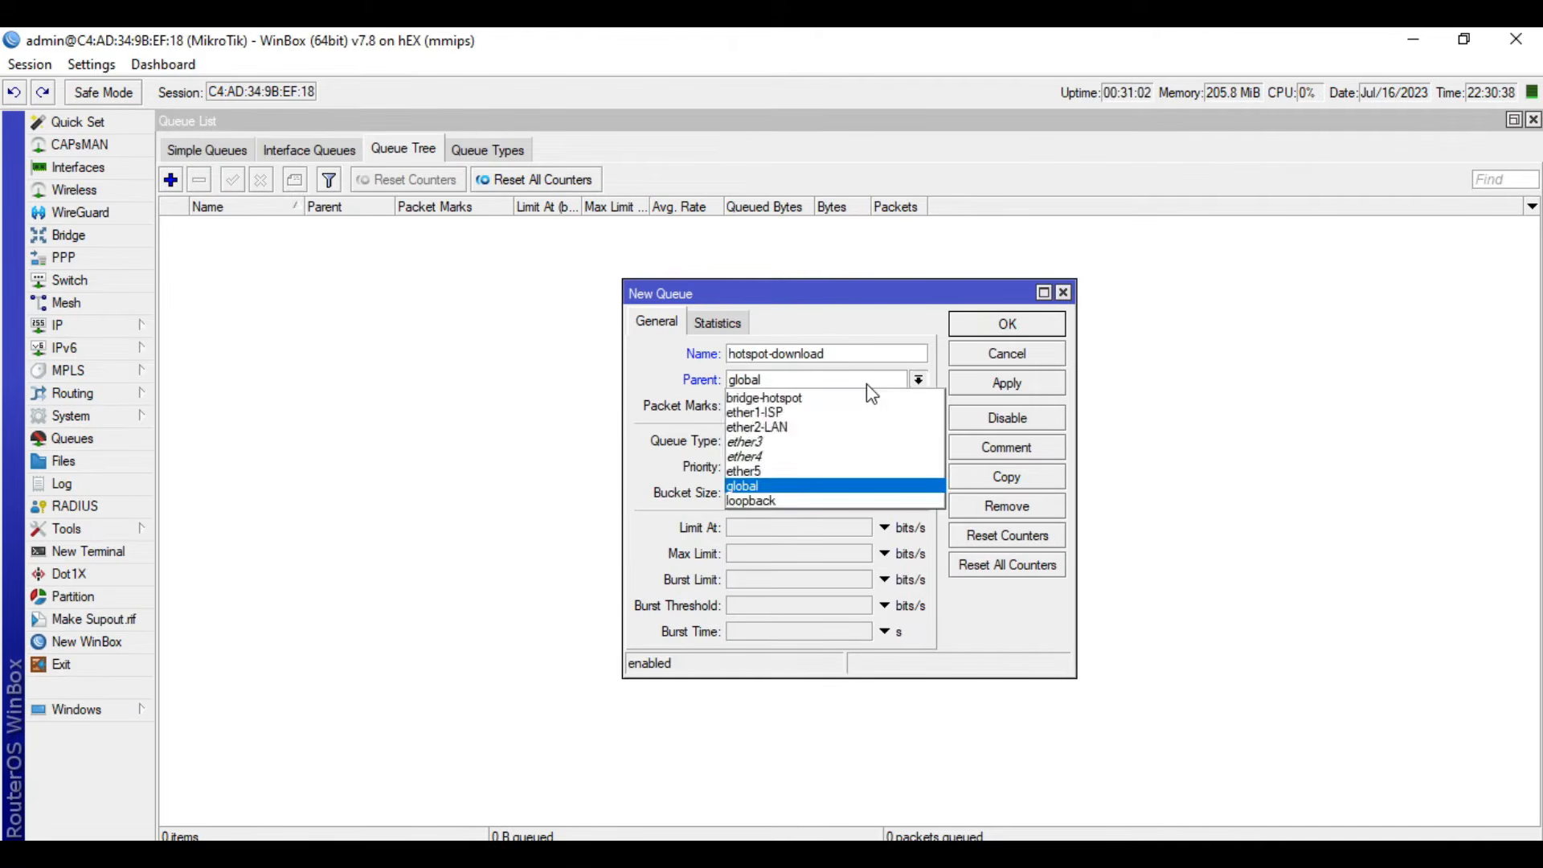
pyautogui.click(866, 383)
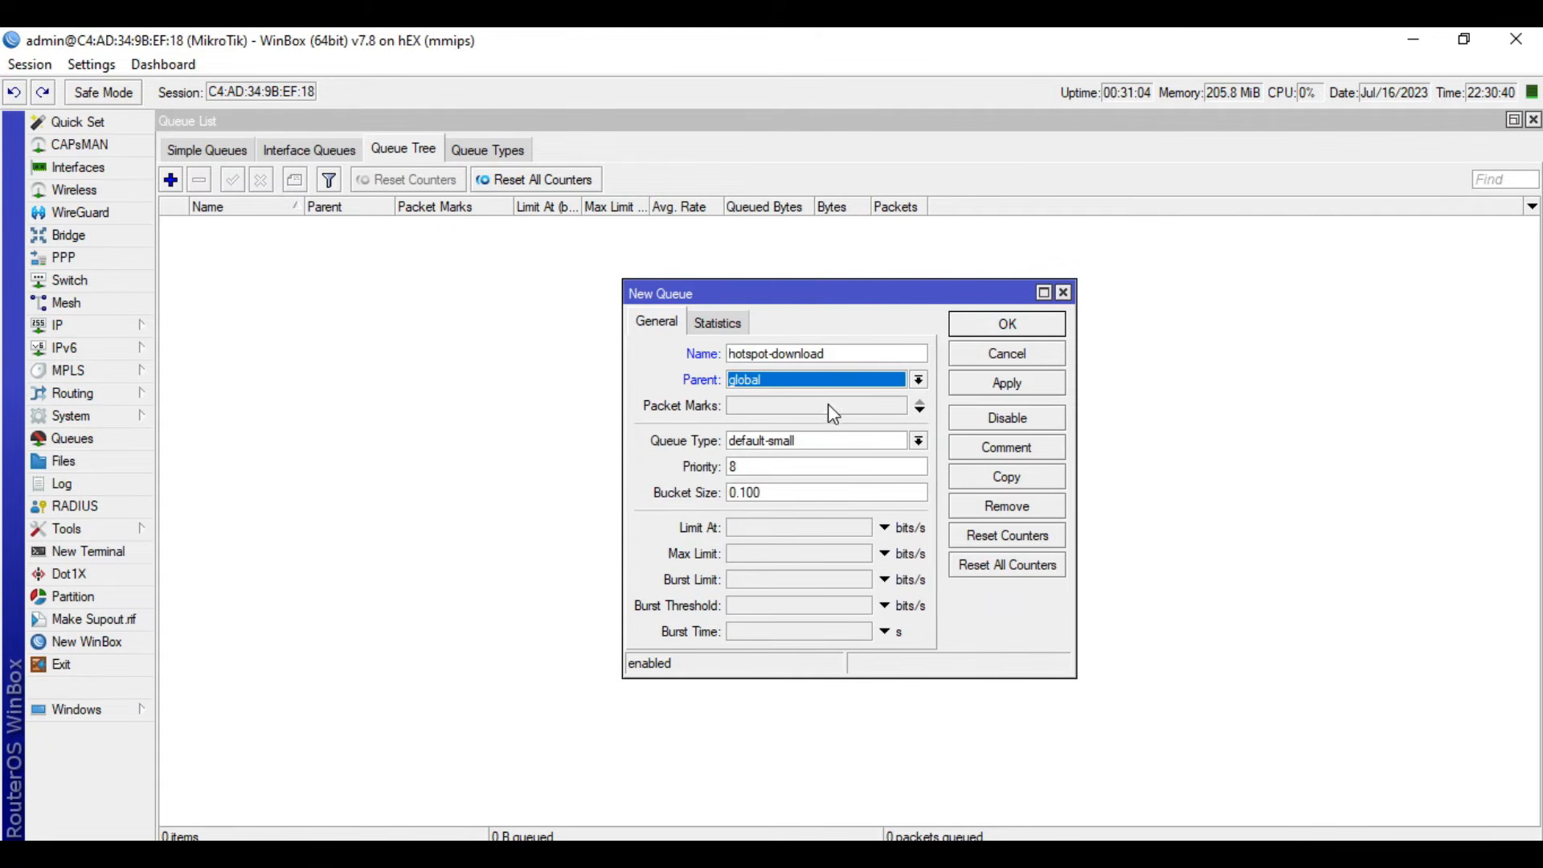
# - Set the hotspot-download queue's packet mark to hotspot-out
pyautogui.click(830, 407)
pyautogui.click(898, 406)
pyautogui.click(854, 406)
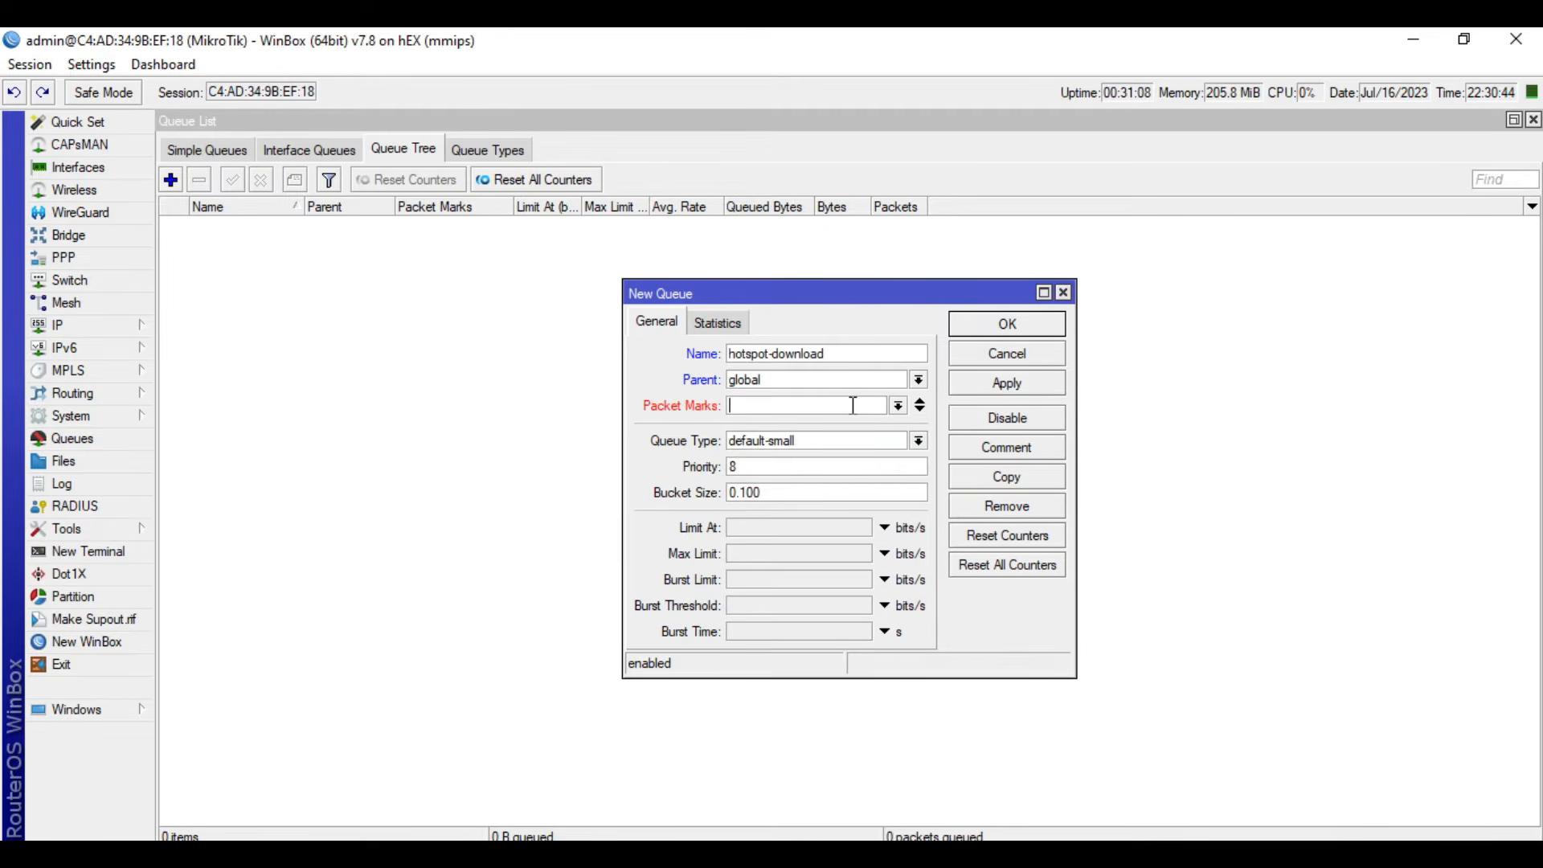
pyautogui.write('hotspot-out')
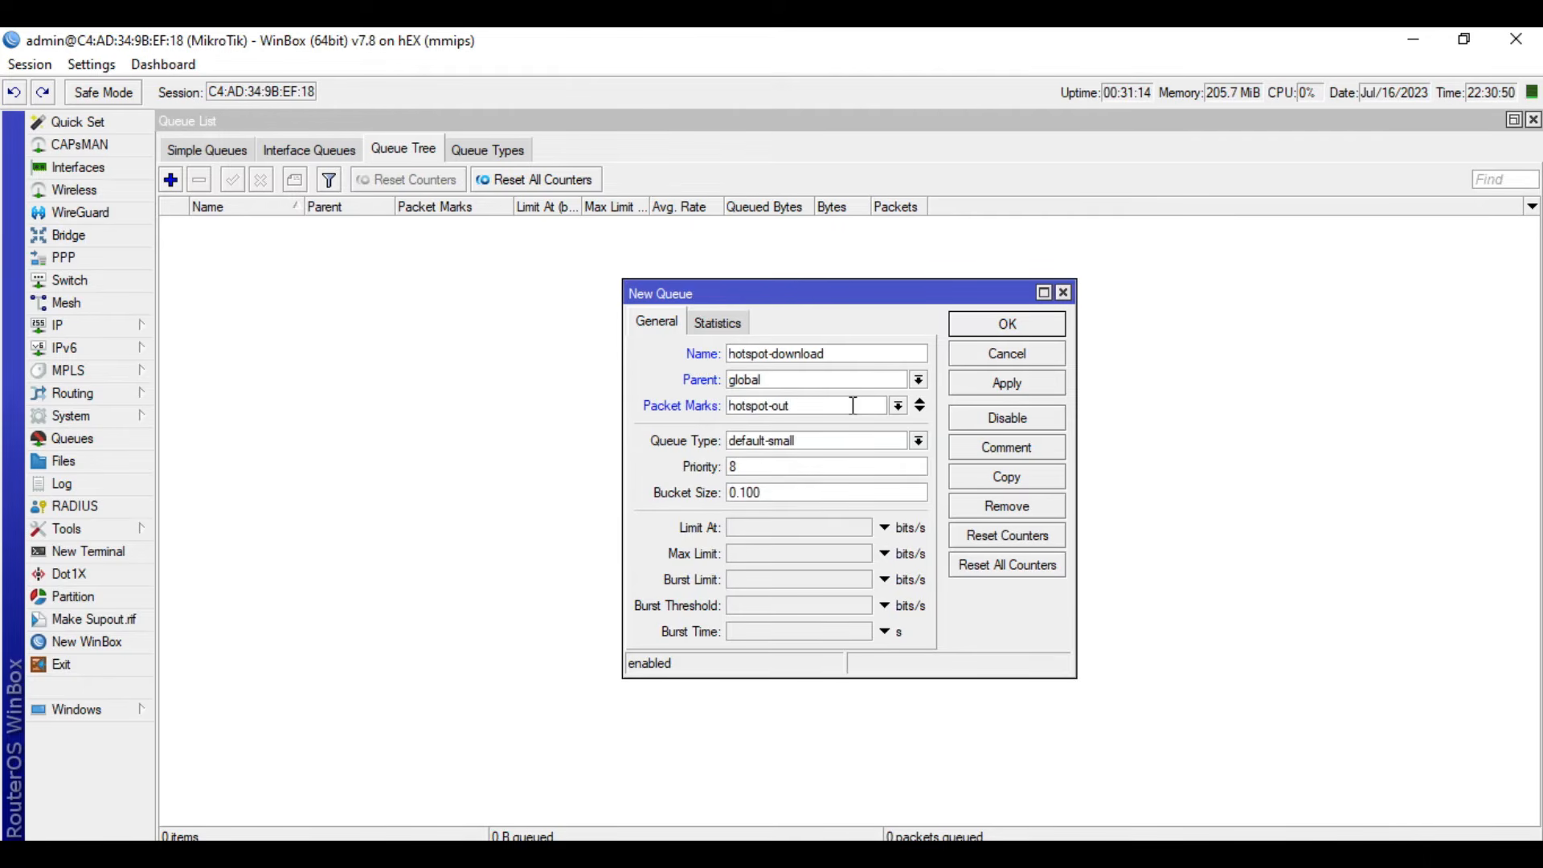
# - Set the hotspot-download queue's type to pcq-download-default and its max limit to 10M, and save the queue
pyautogui.click(918, 441)
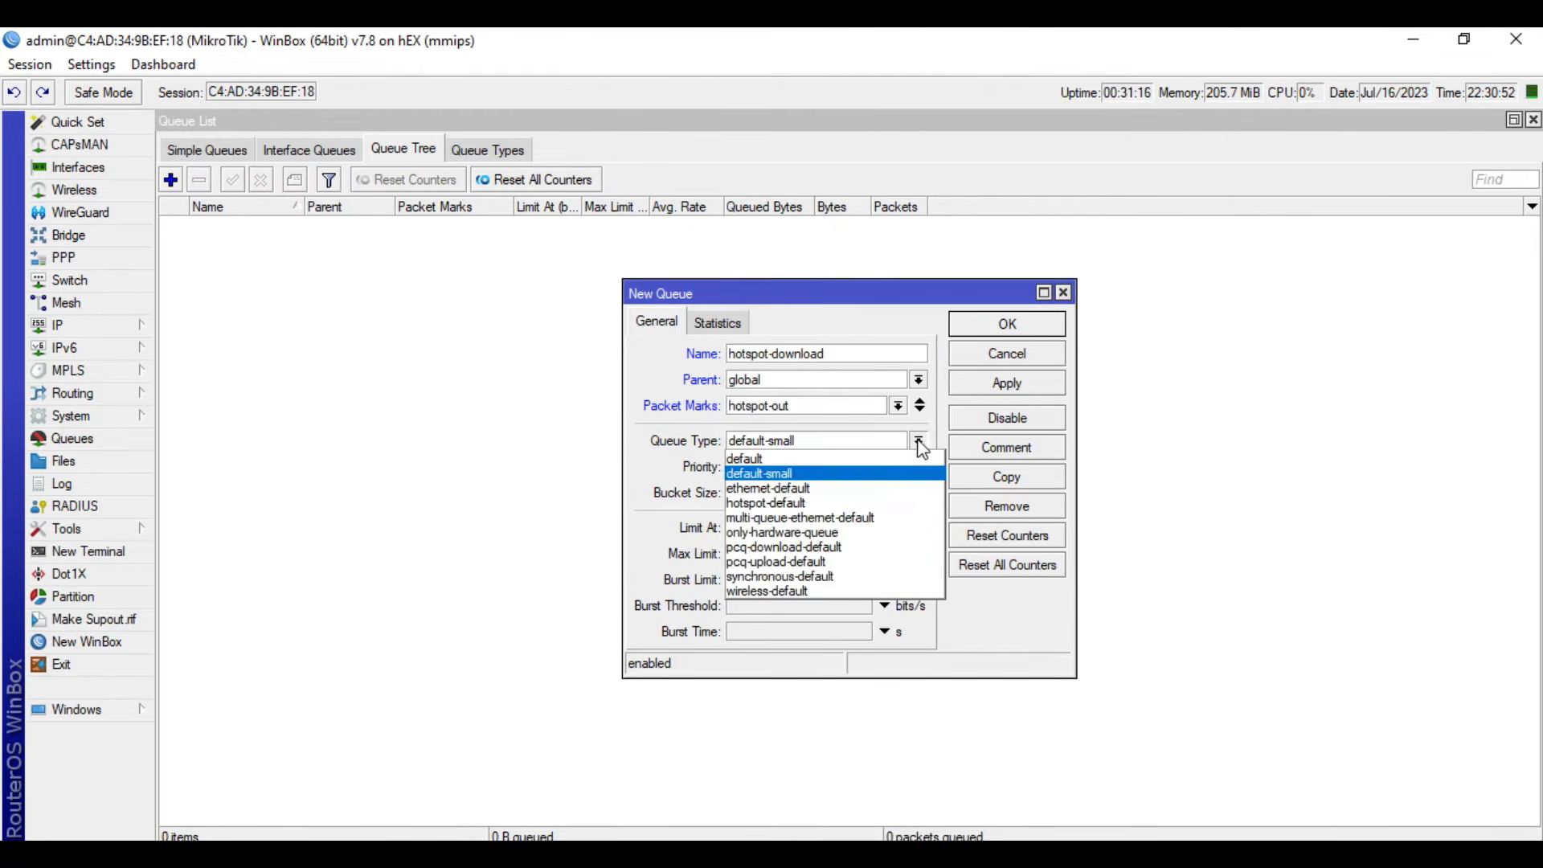
pyautogui.click(839, 551)
pyautogui.click(798, 560)
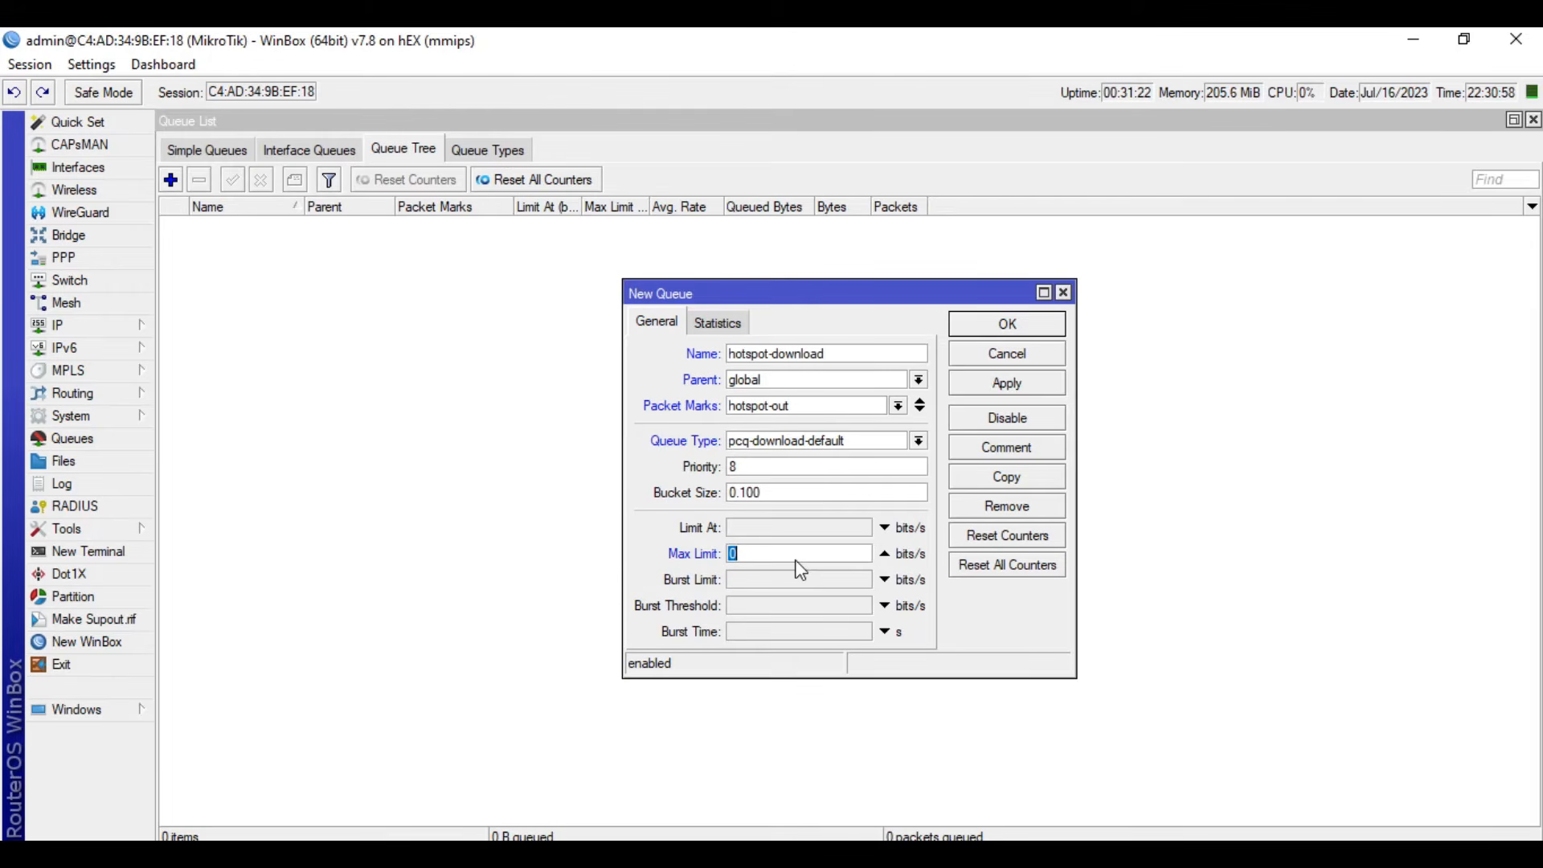
pyautogui.write('10M')
pyautogui.click(1009, 386)
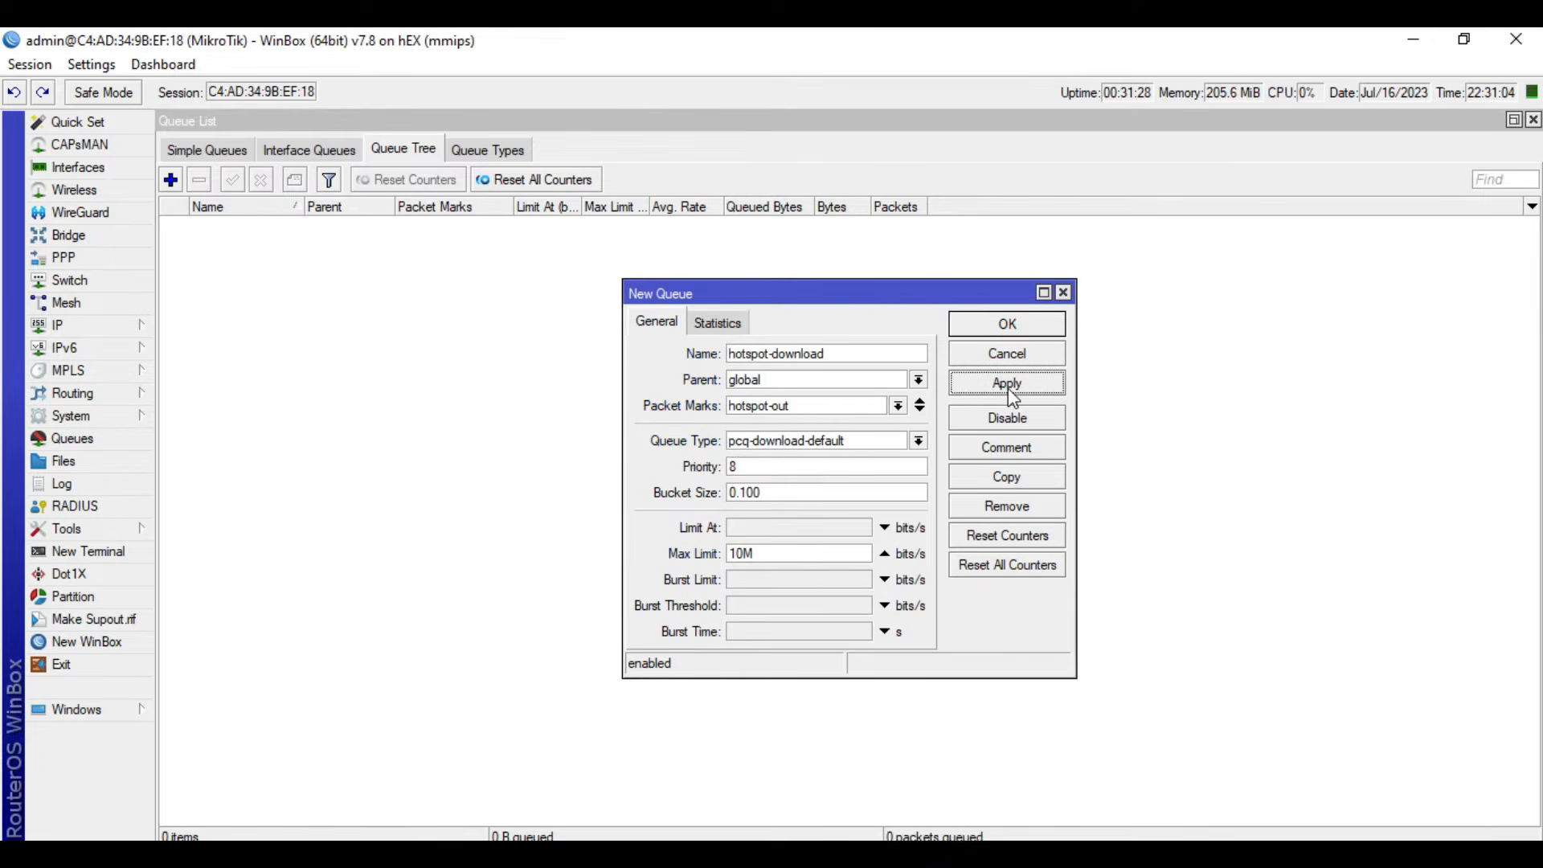
pyautogui.click(1005, 324)
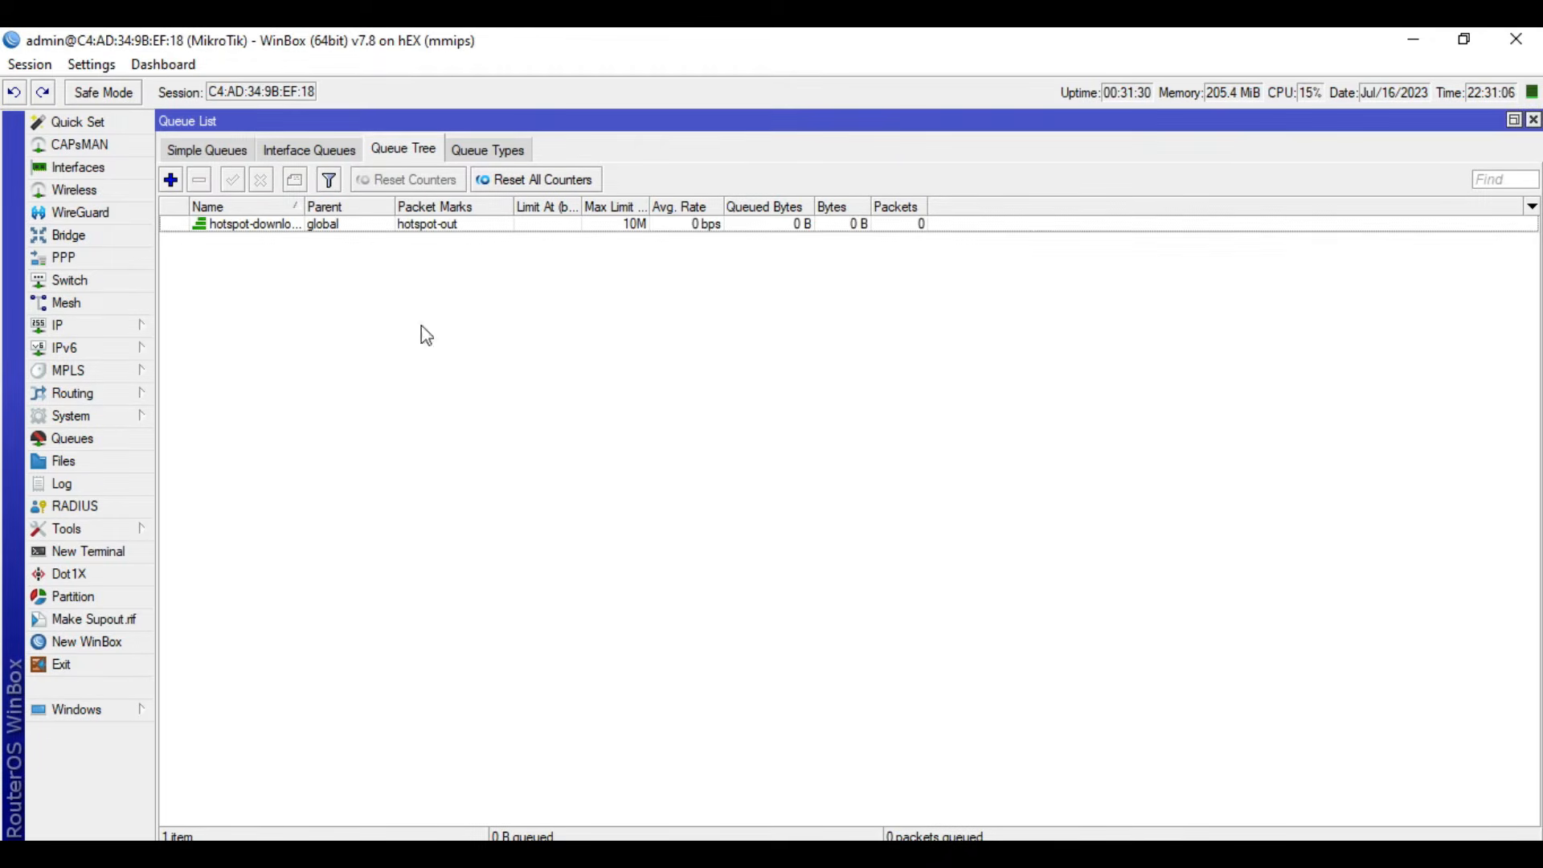
# - Add a queue named hotspot-upload to the queue tree, with global as its parent and hotspot-in as its packet mark
pyautogui.click(174, 183)
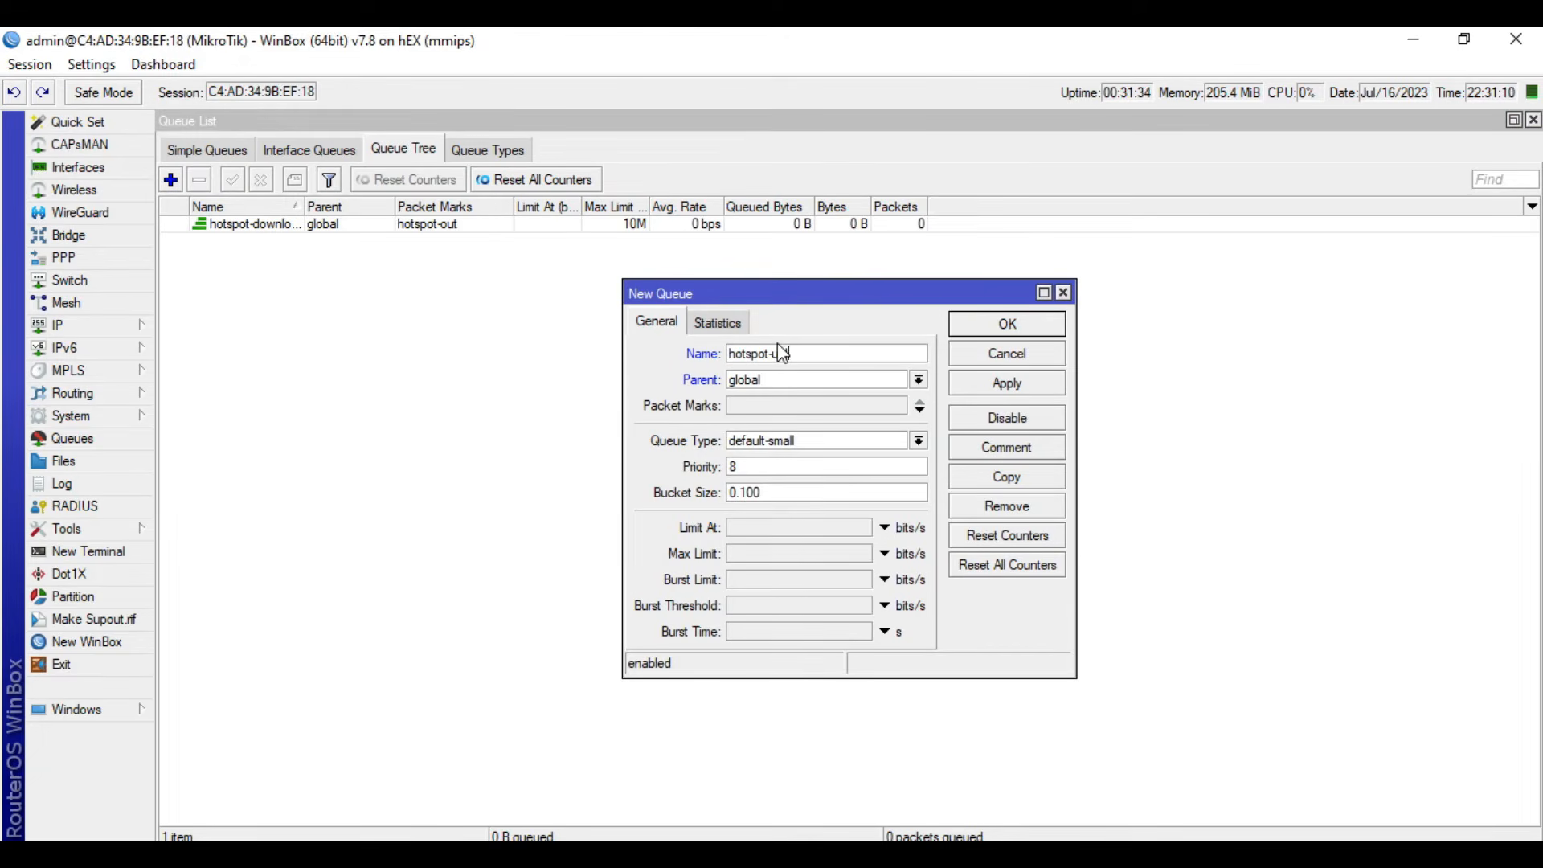
pyautogui.click(792, 408)
pyautogui.write('hotspot-in')
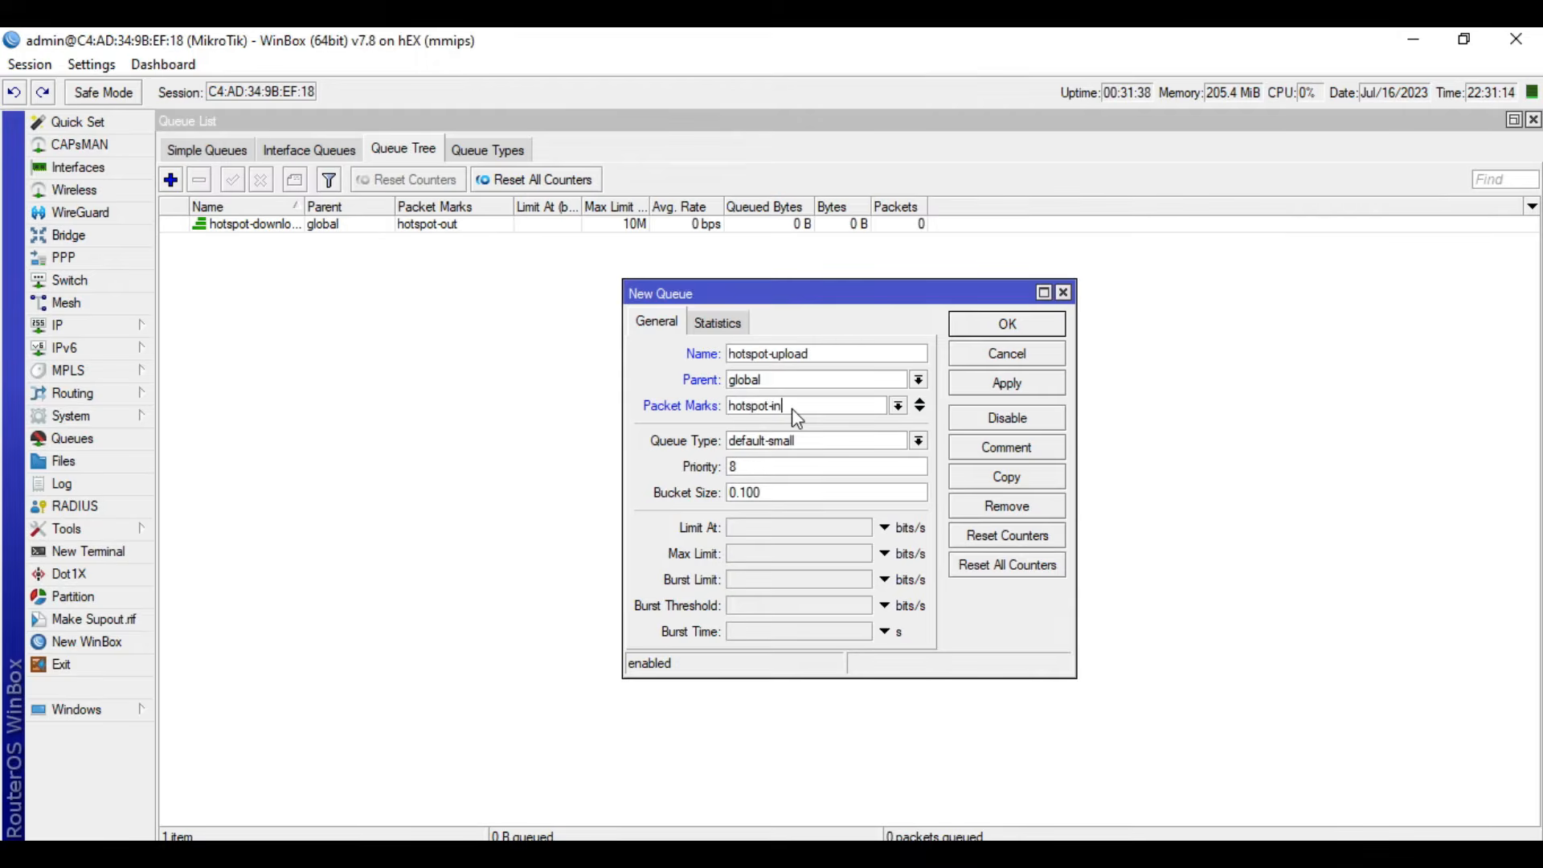
# - Set the hotspot-upload queue's type to pcq-upload-default and its max limit to 10M, and save the queue
pyautogui.click(785, 442)
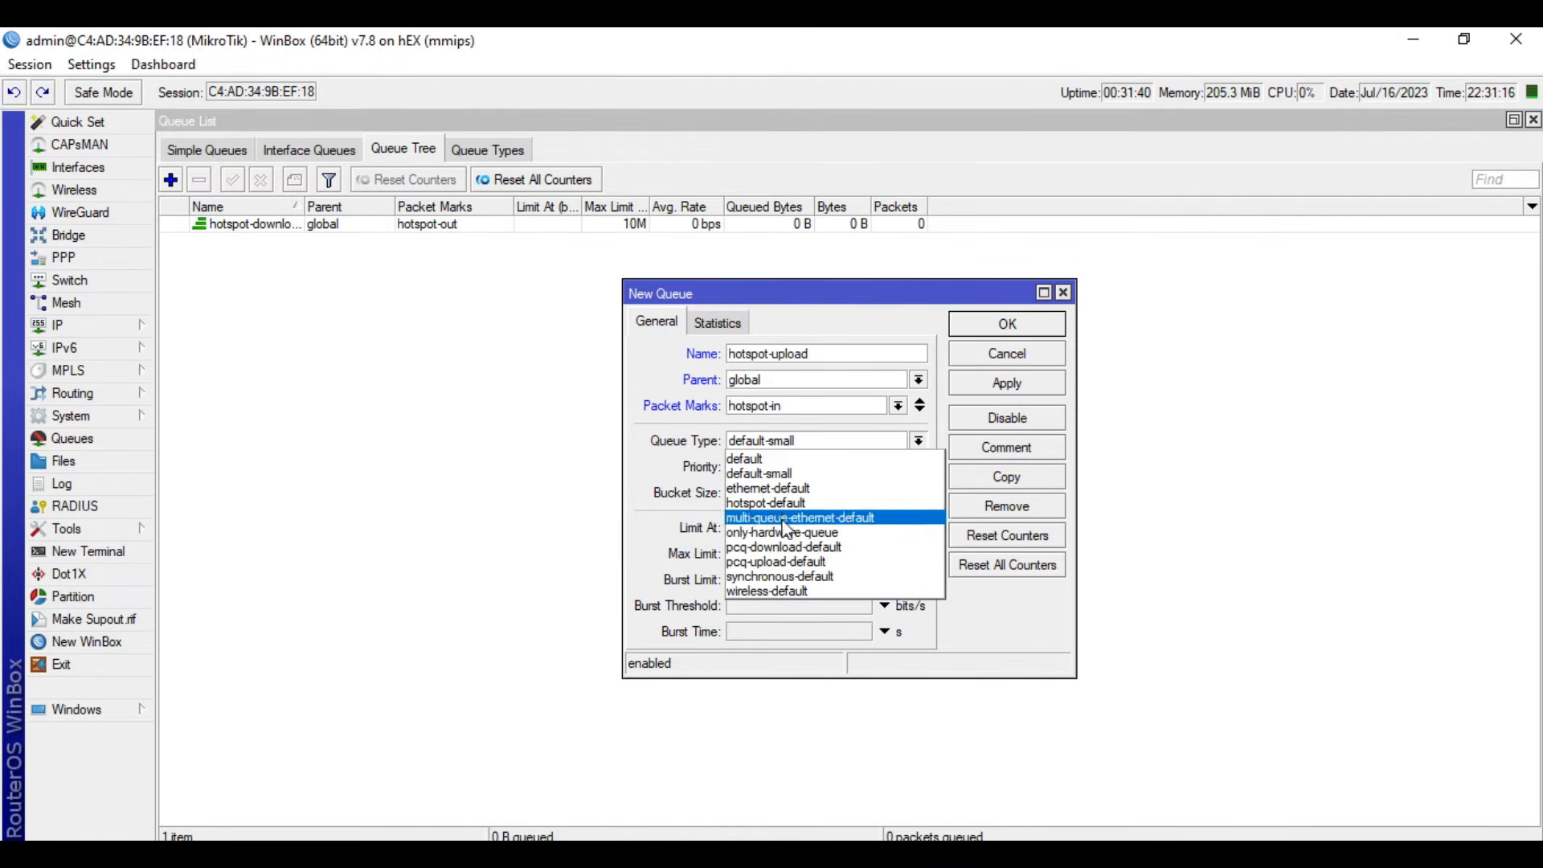
pyautogui.click(787, 563)
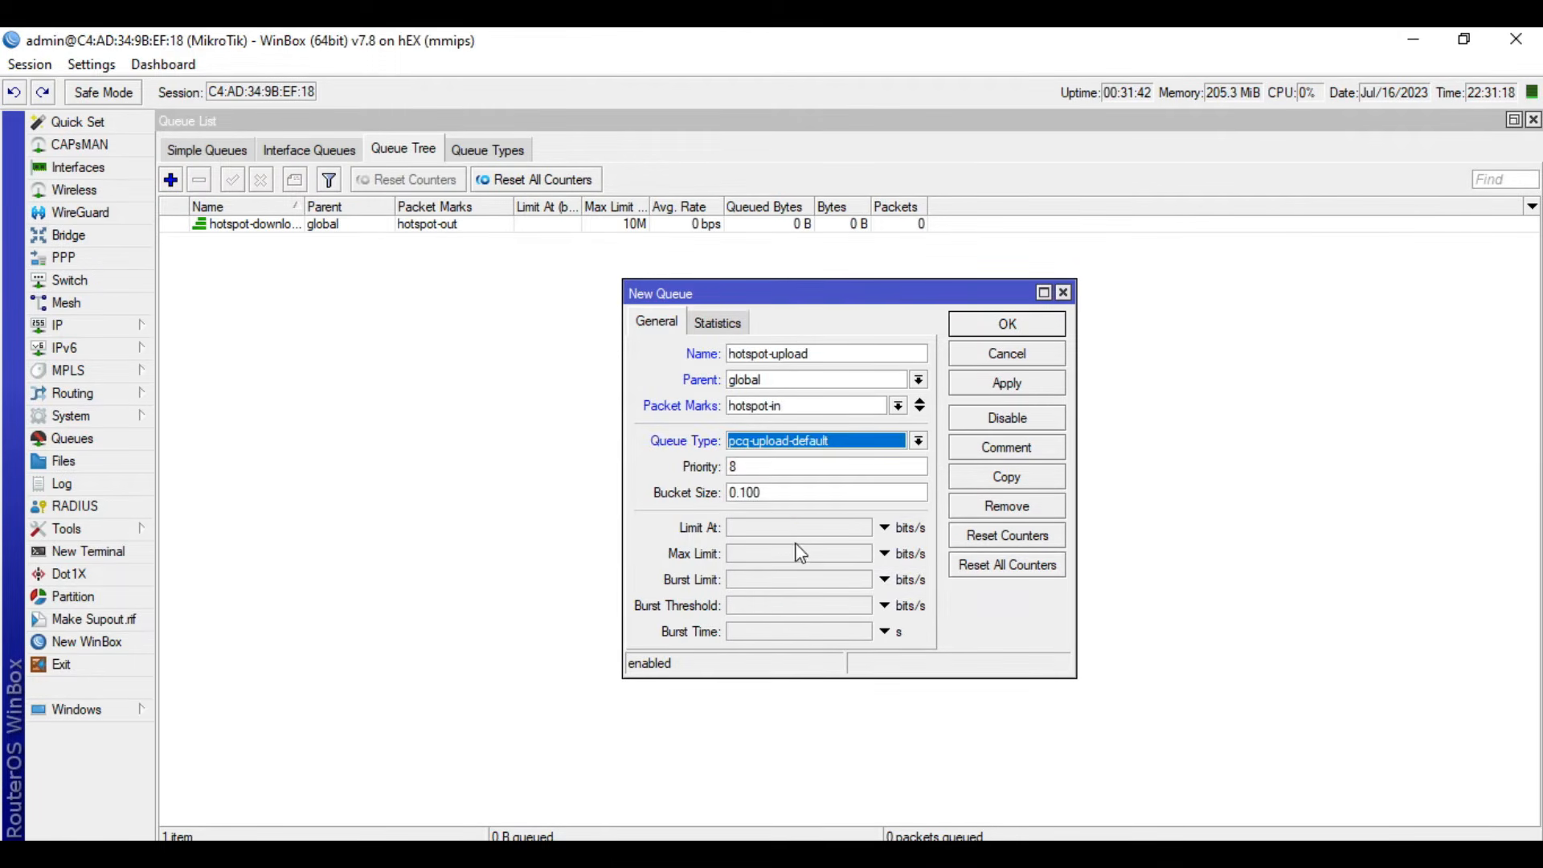
pyautogui.click(780, 555)
pyautogui.write('1')
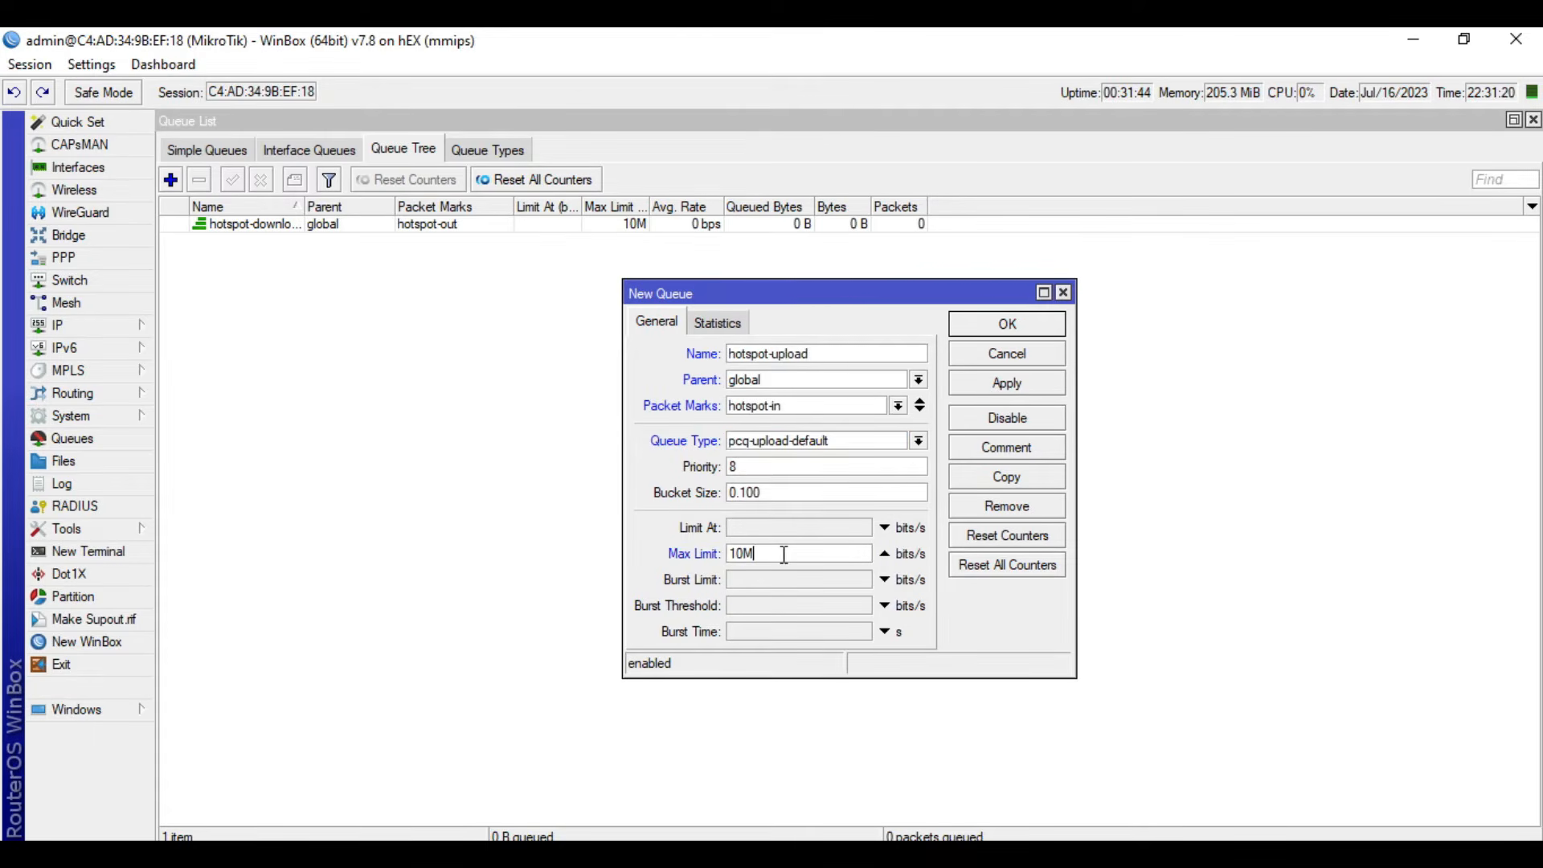
pyautogui.write('0M')
pyautogui.click(1015, 382)
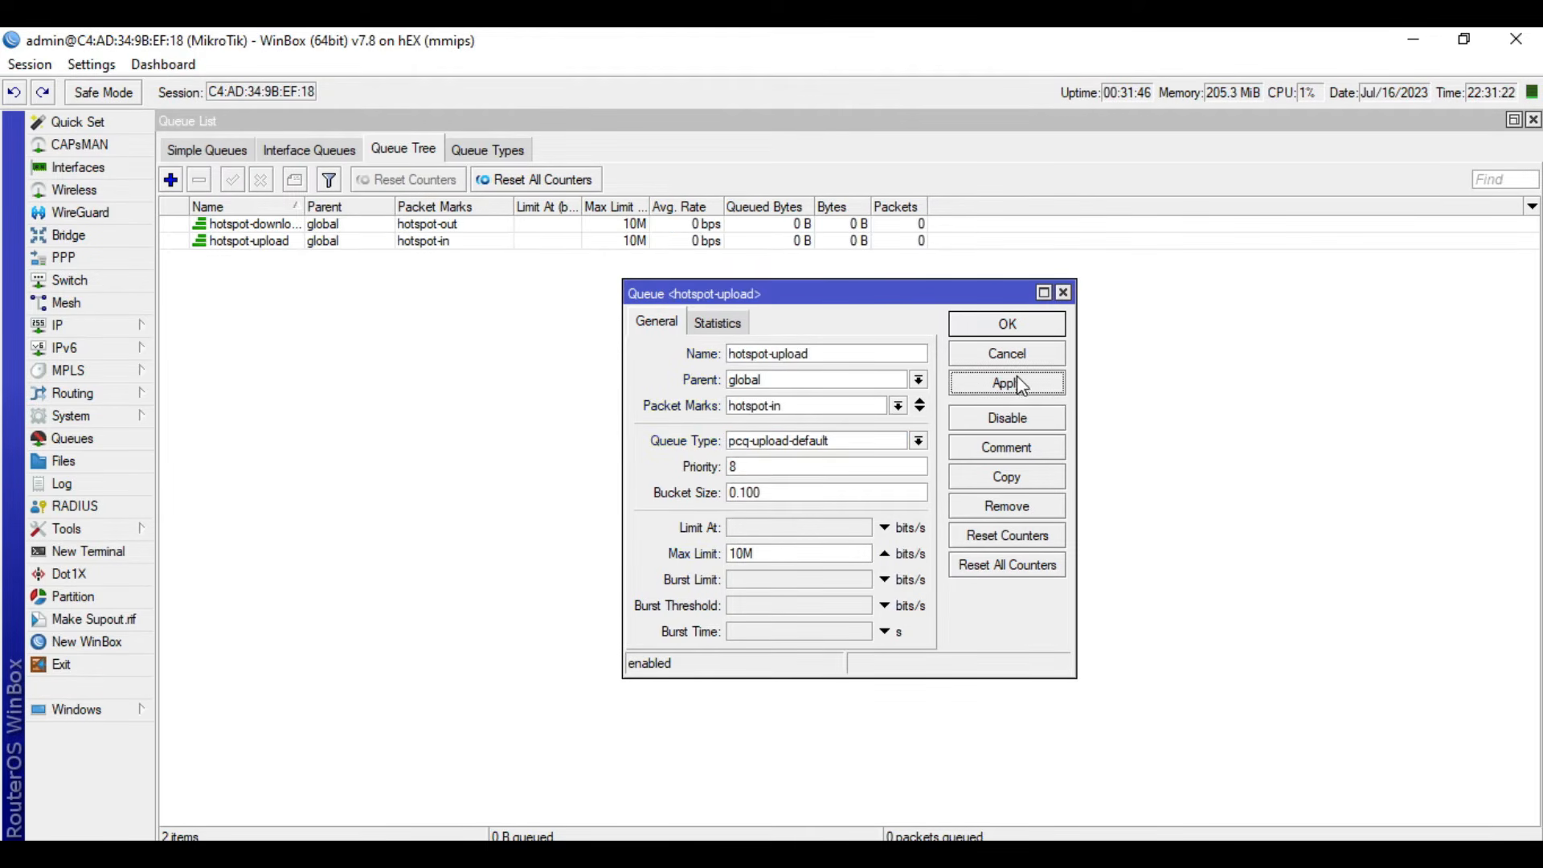
pyautogui.click(1019, 326)
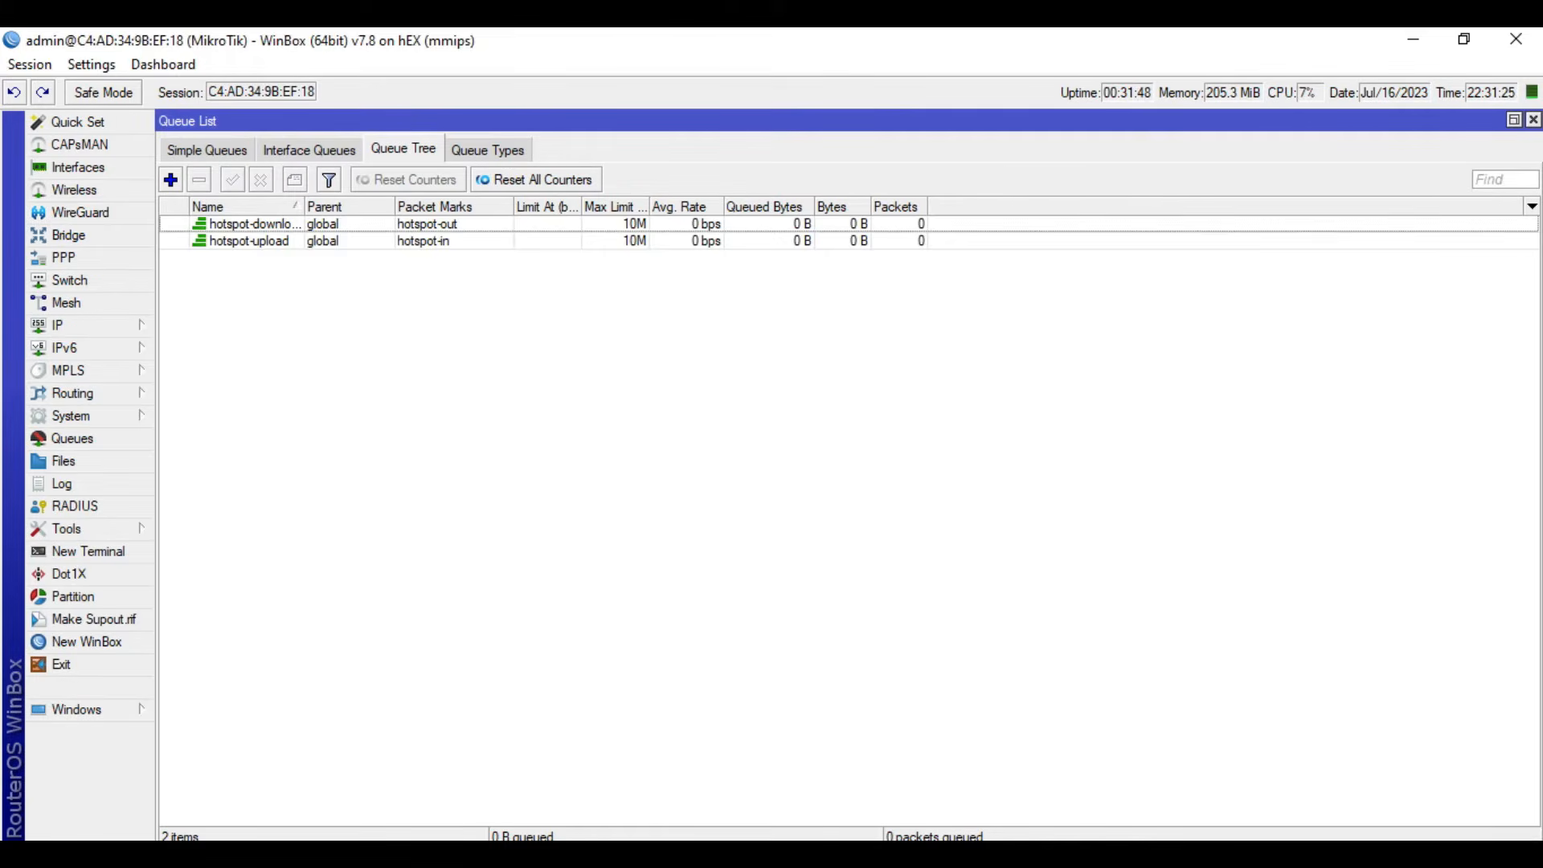
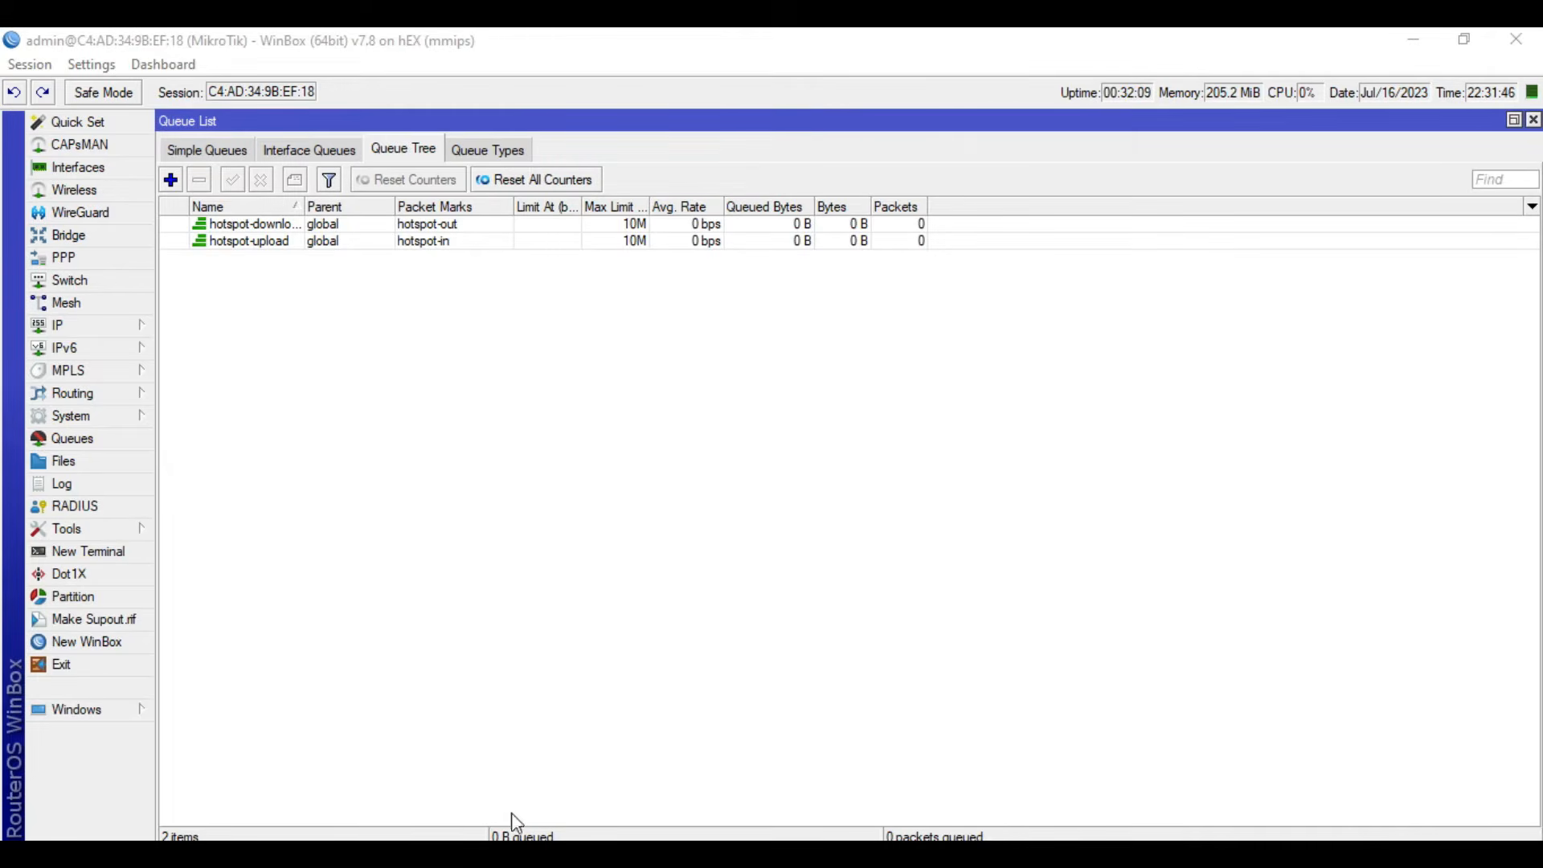
# - Switch to the MikroTik voucher generator and start a voucher batch with template QR1 on server hotspot1
pyautogui.click(671, 854)
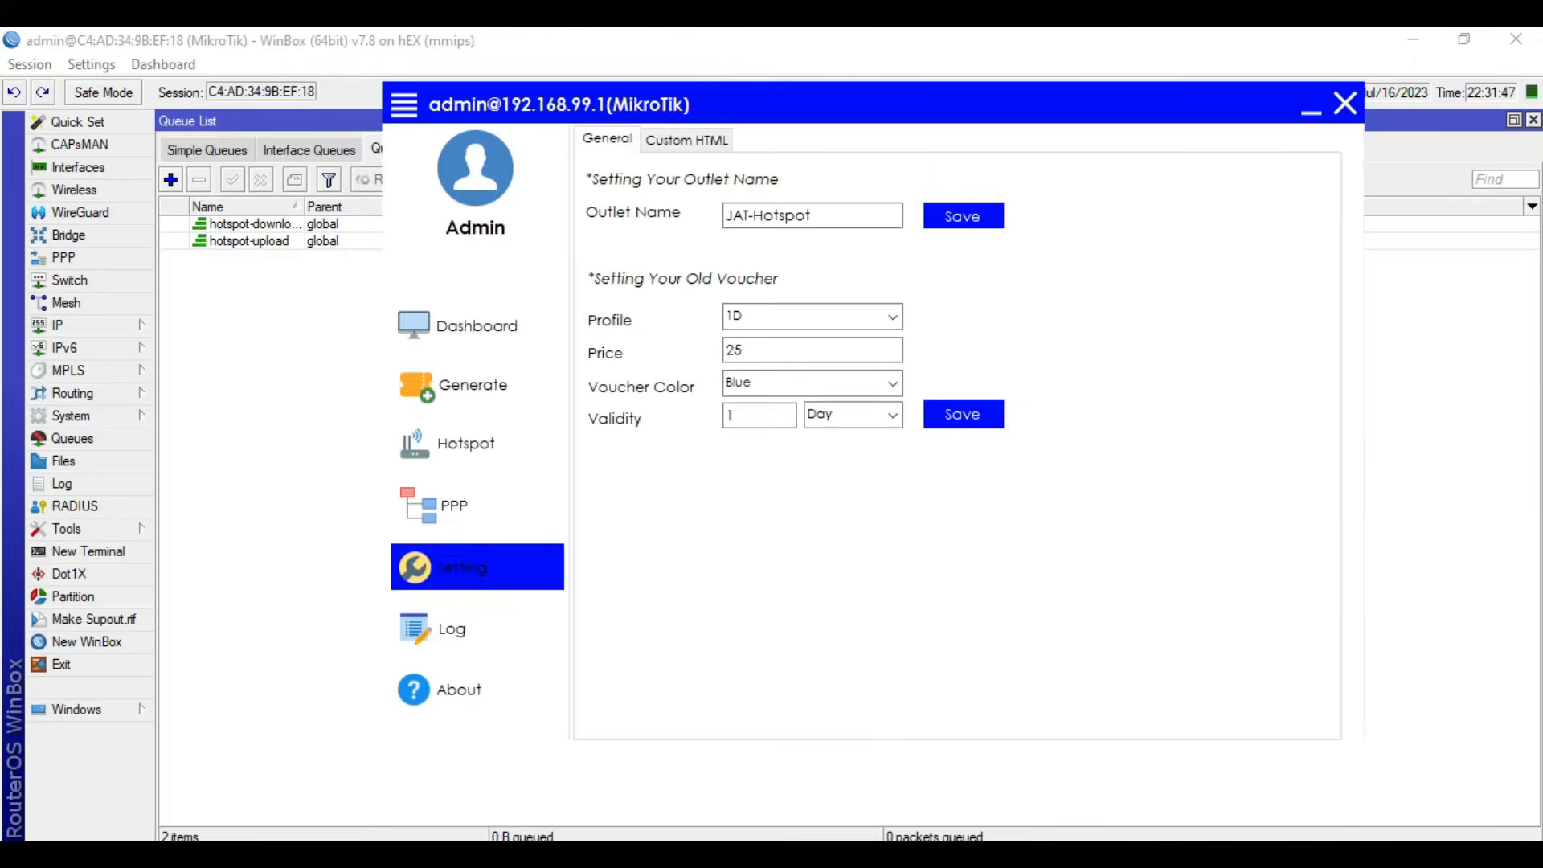
pyautogui.click(500, 415)
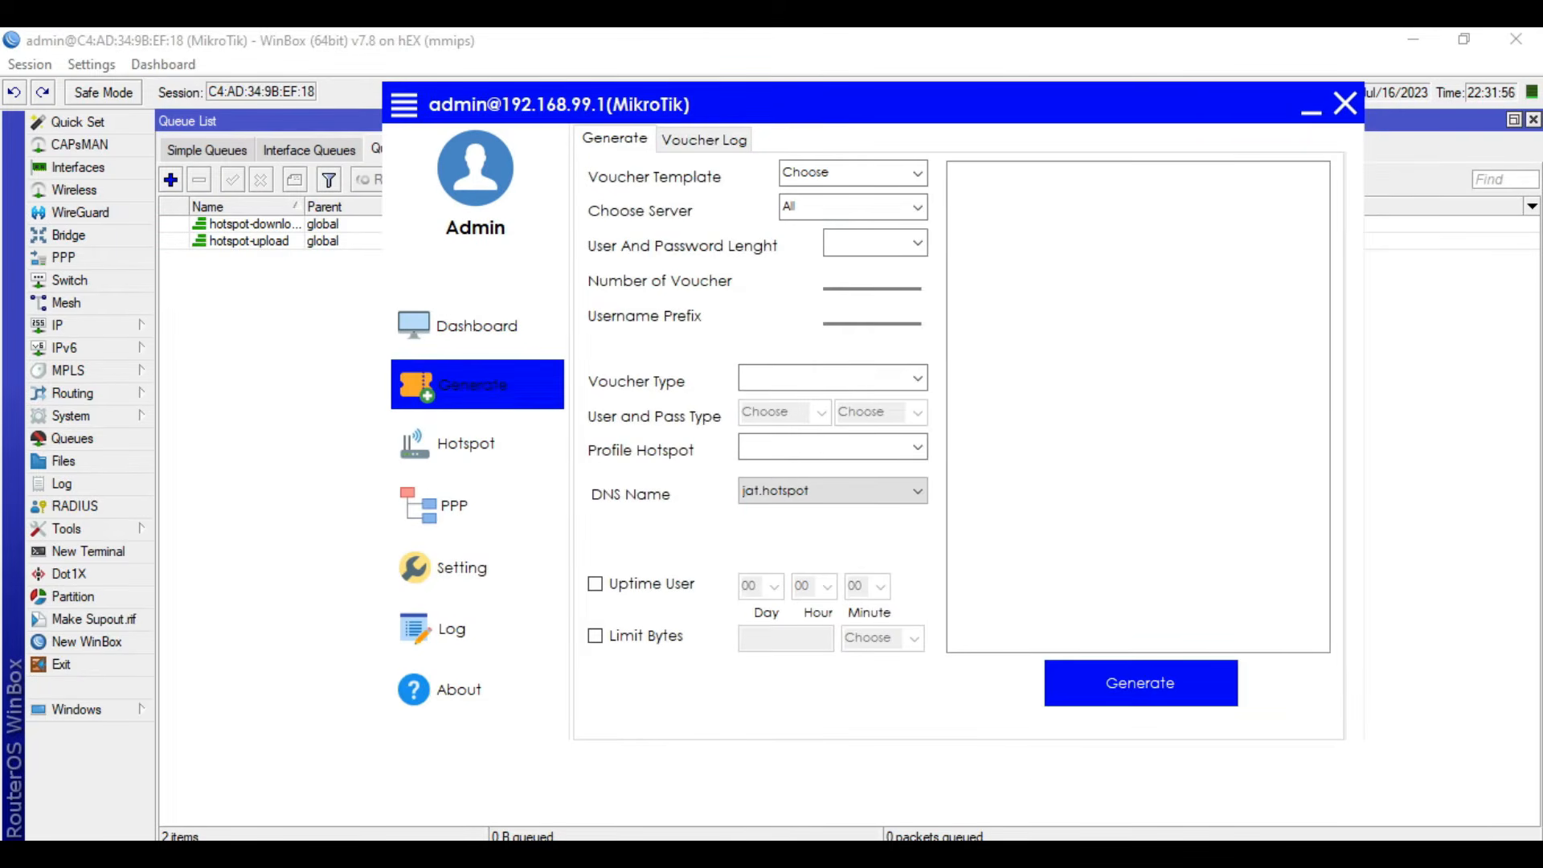
pyautogui.click(917, 173)
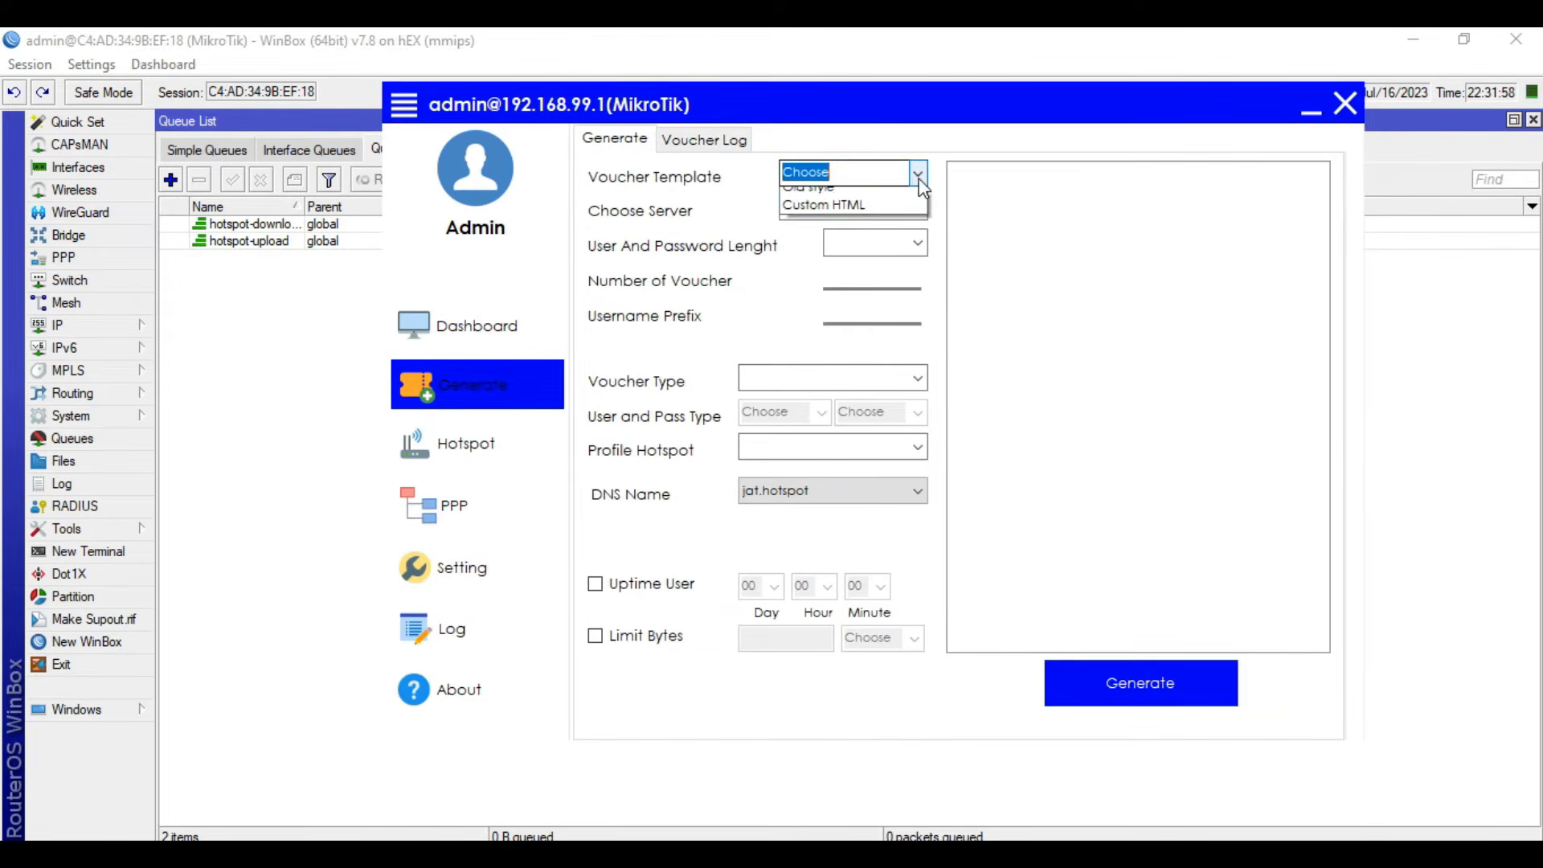
pyautogui.click(856, 201)
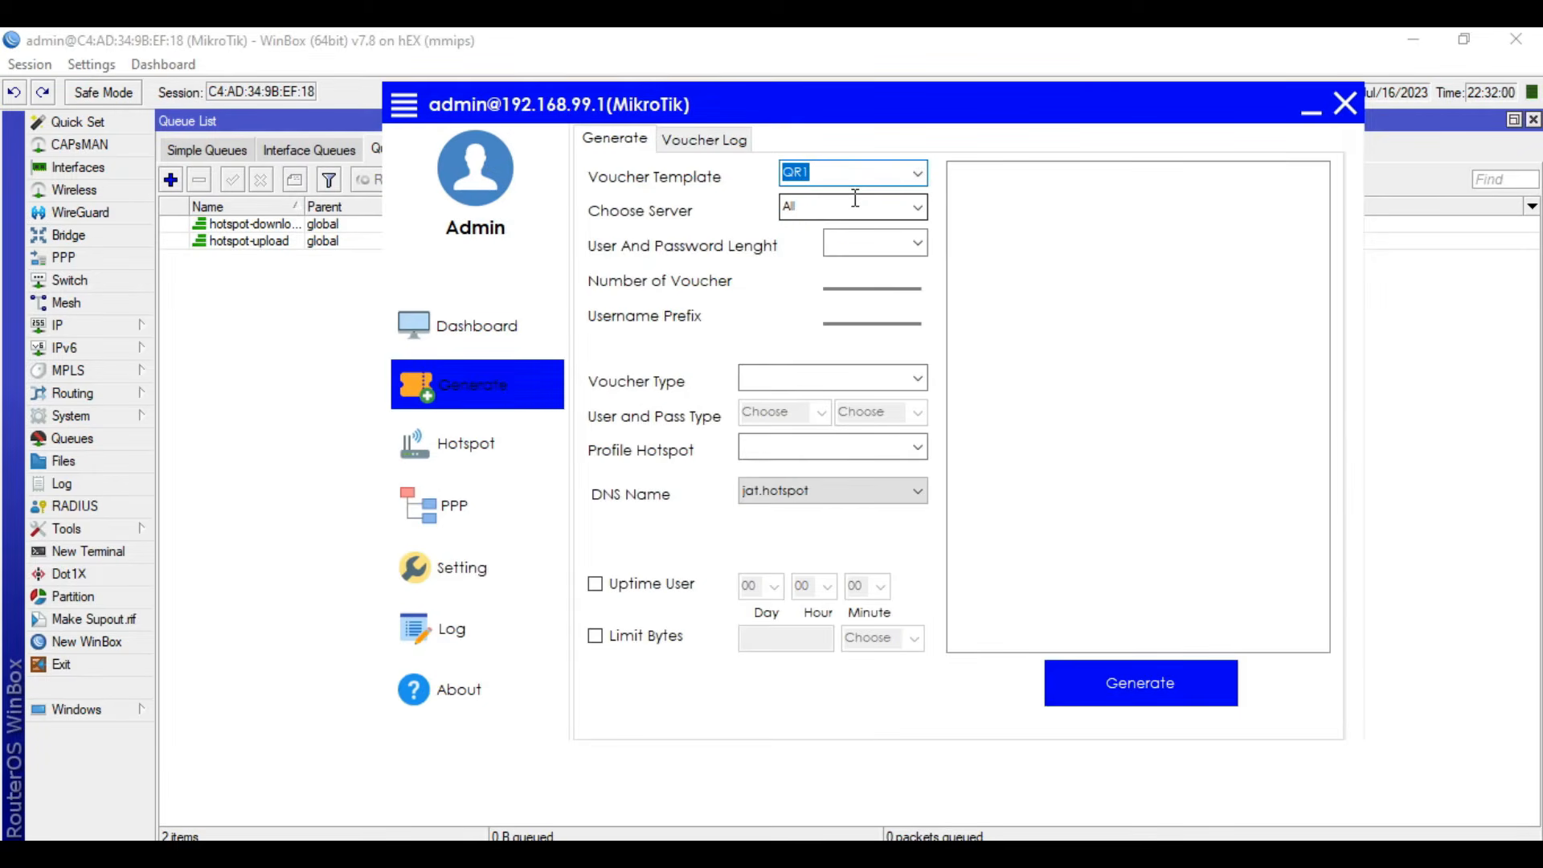
pyautogui.click(923, 172)
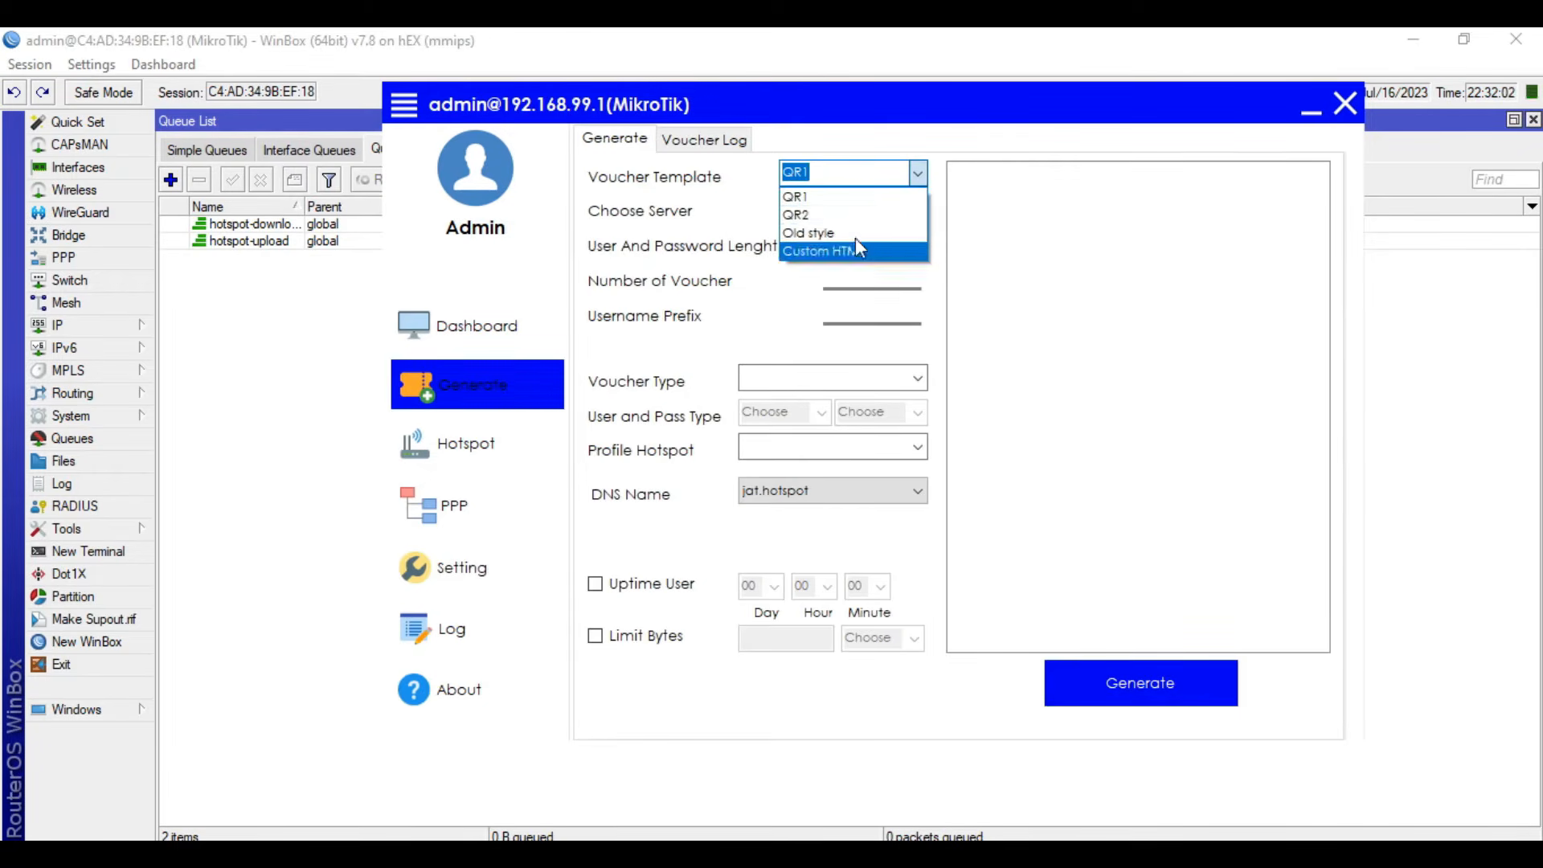
pyautogui.click(825, 207)
pyautogui.click(917, 209)
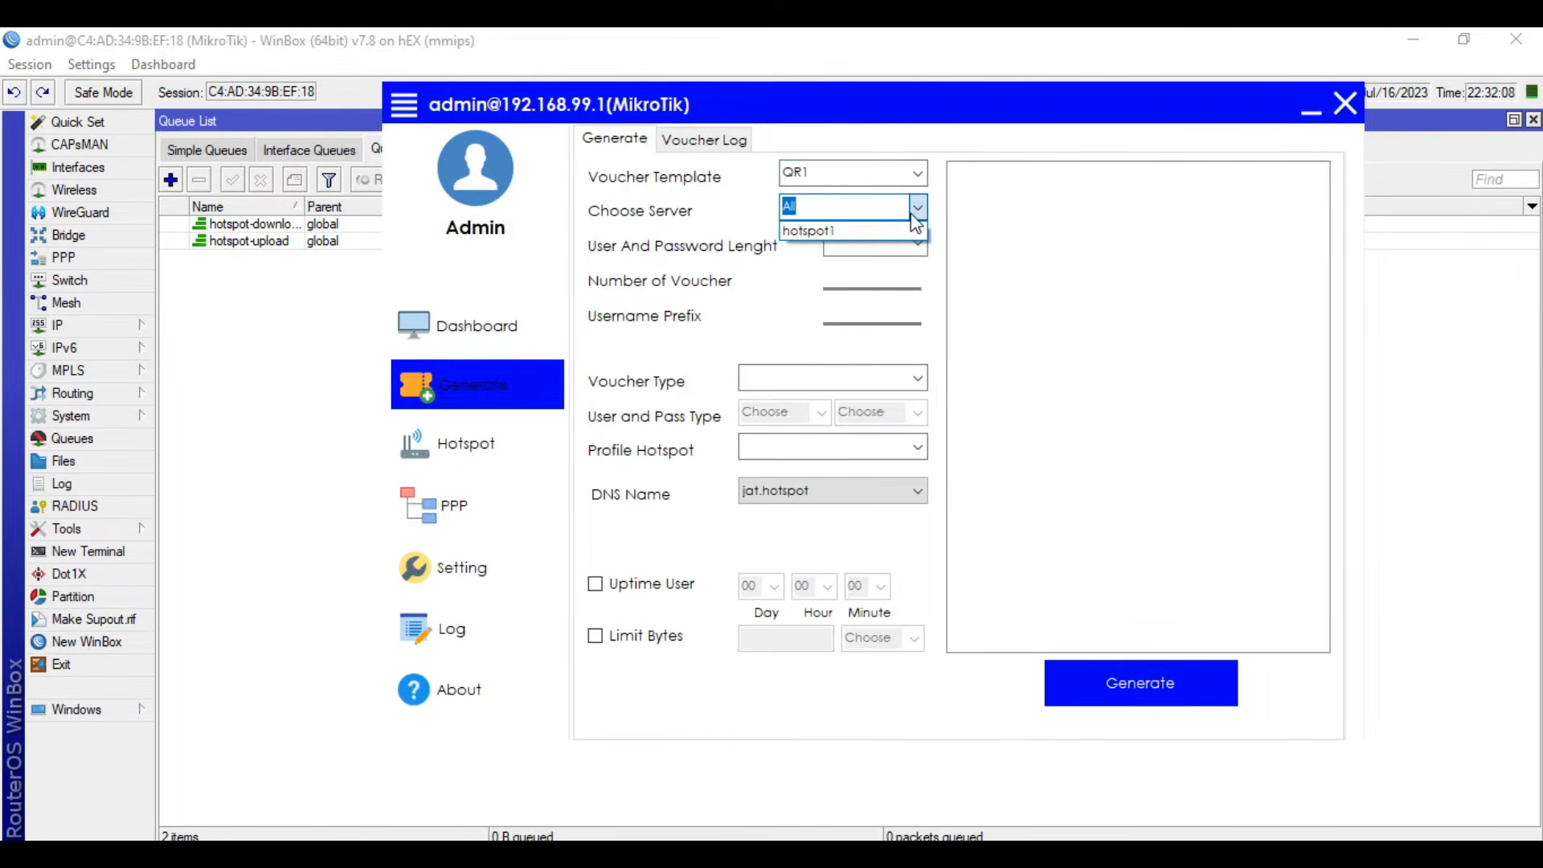
pyautogui.click(900, 231)
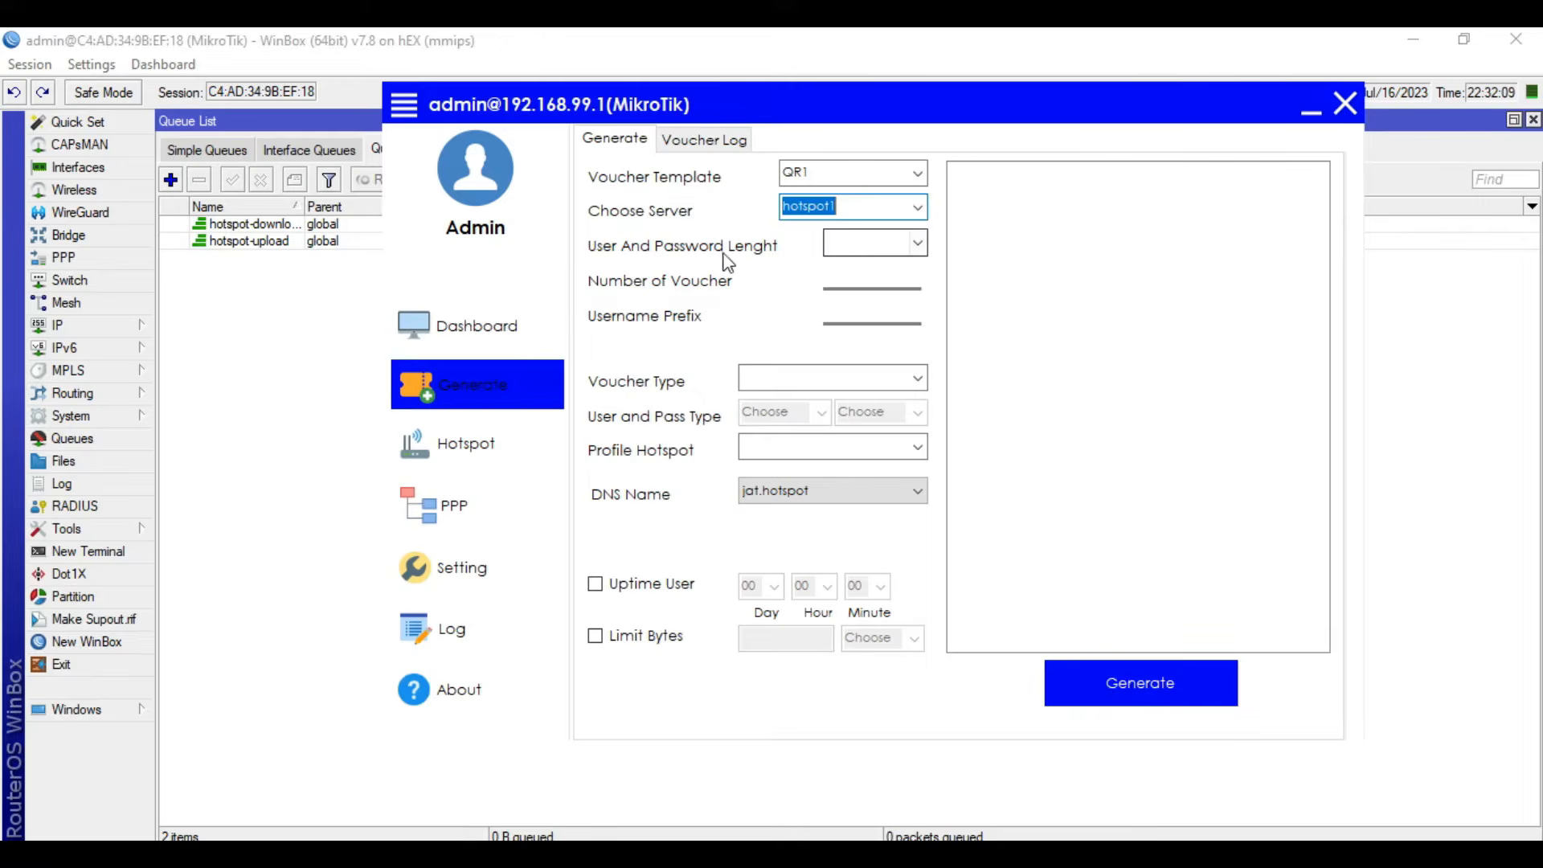
# - Set the user and password length to 4, the number of vouchers to 2 and the username prefix to 1h
pyautogui.click(918, 244)
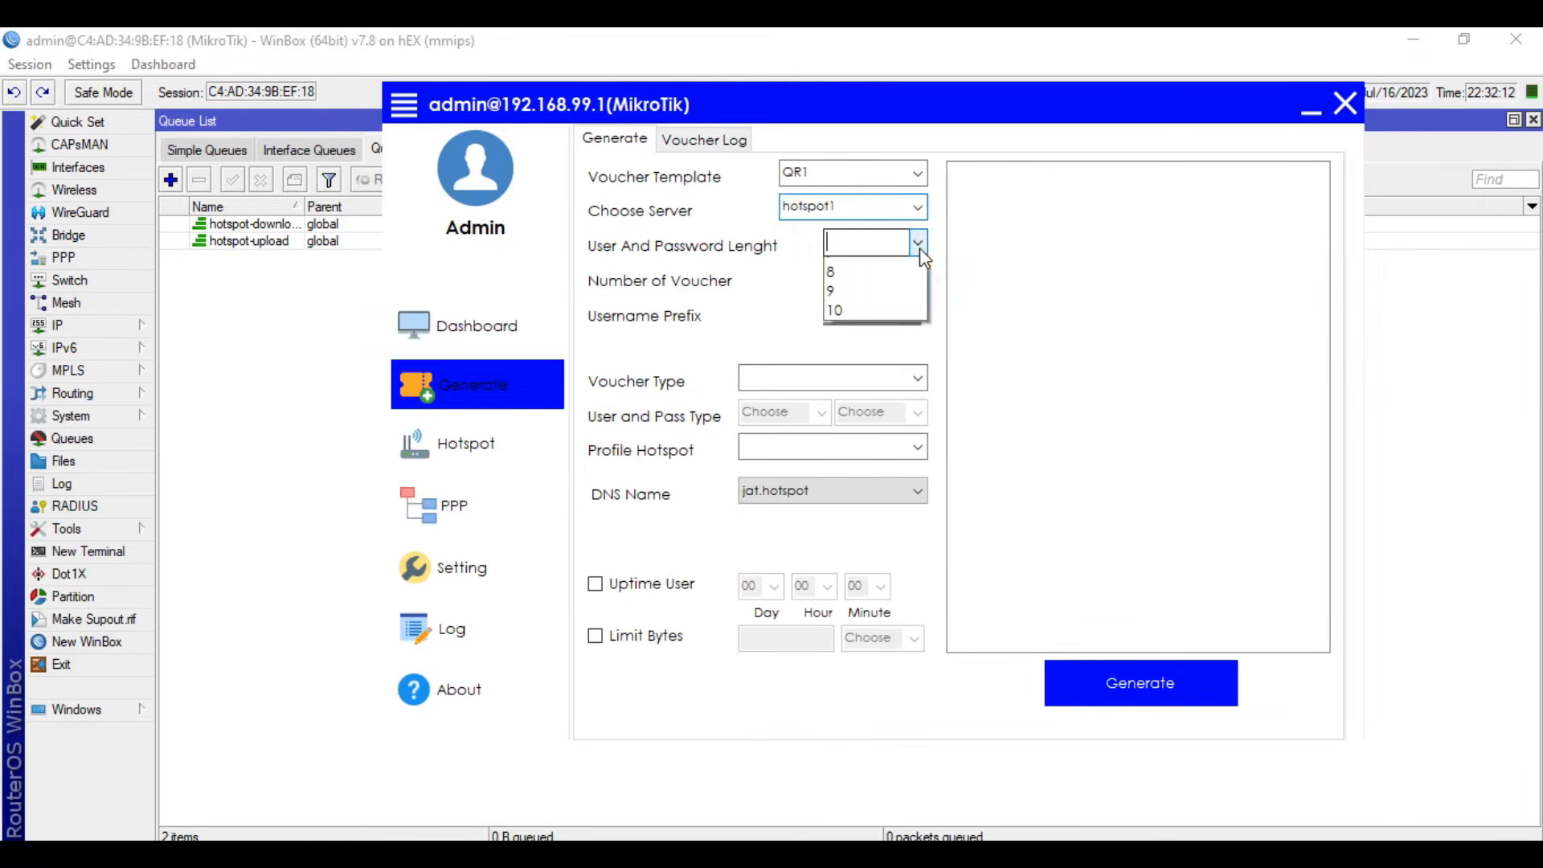
pyautogui.click(887, 270)
pyautogui.click(865, 286)
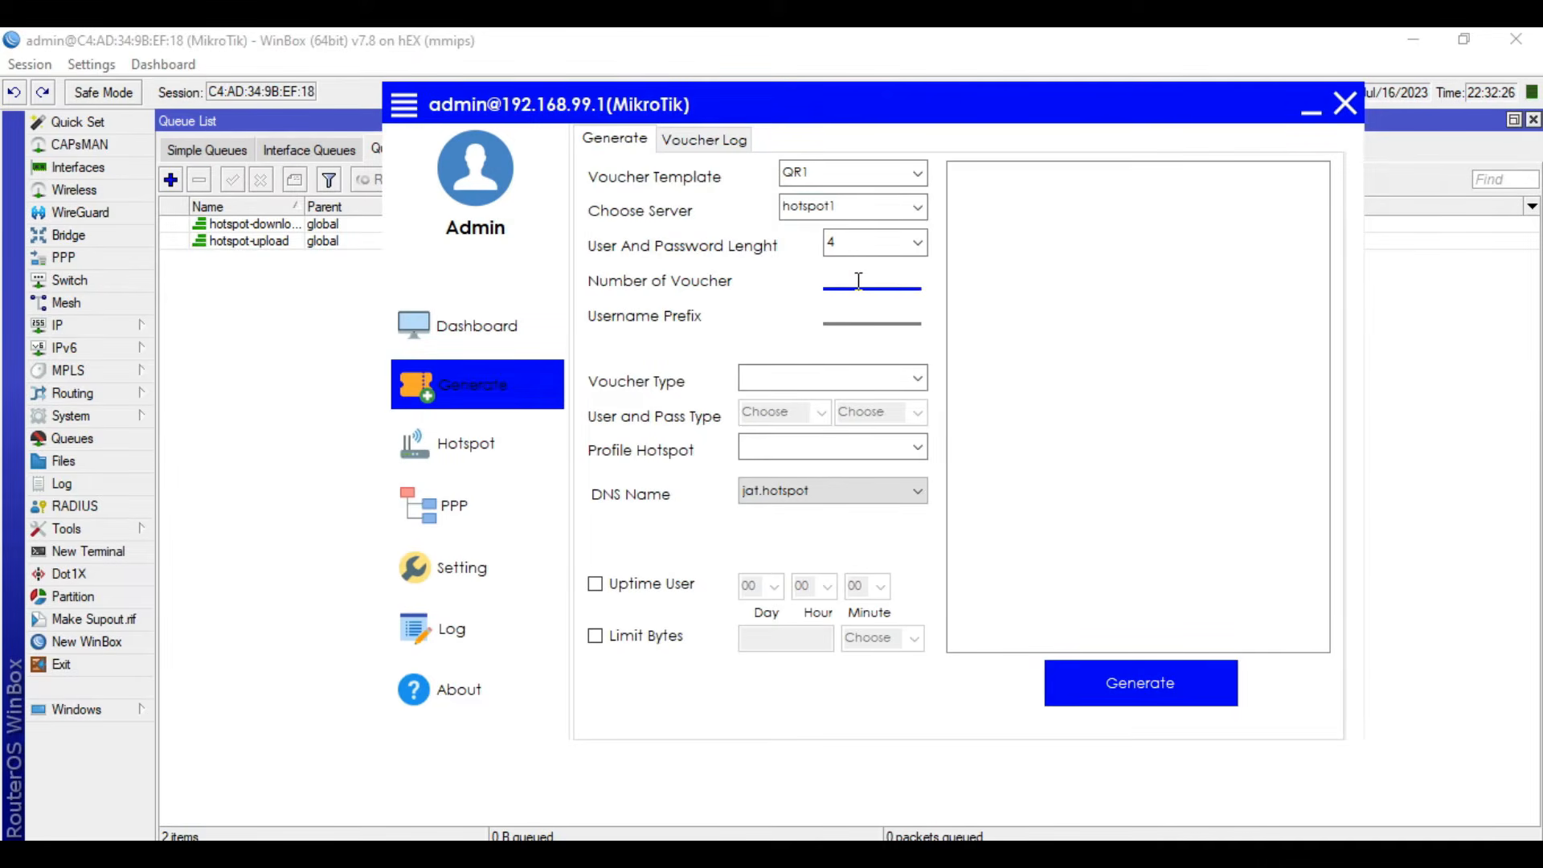
pyautogui.write('2')
pyautogui.click(859, 312)
pyautogui.write('1')
pyautogui.doubleClick(856, 315)
pyautogui.doubleClick(847, 279)
# - Choose Voucher Code as the voucher type and 123 as the user and password character type
pyautogui.click(918, 380)
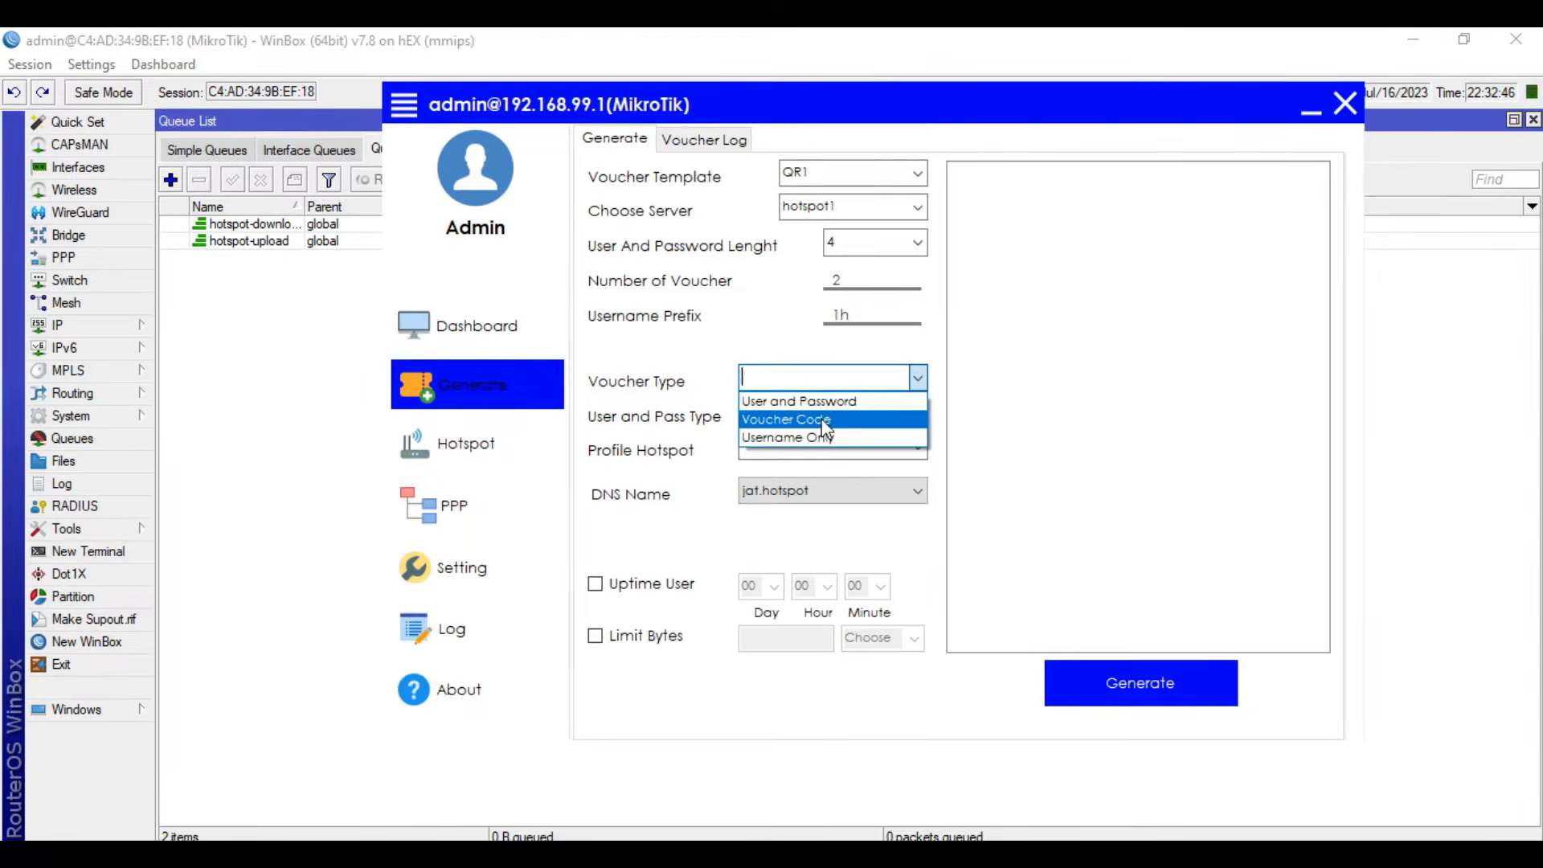
pyautogui.click(816, 423)
pyautogui.click(917, 380)
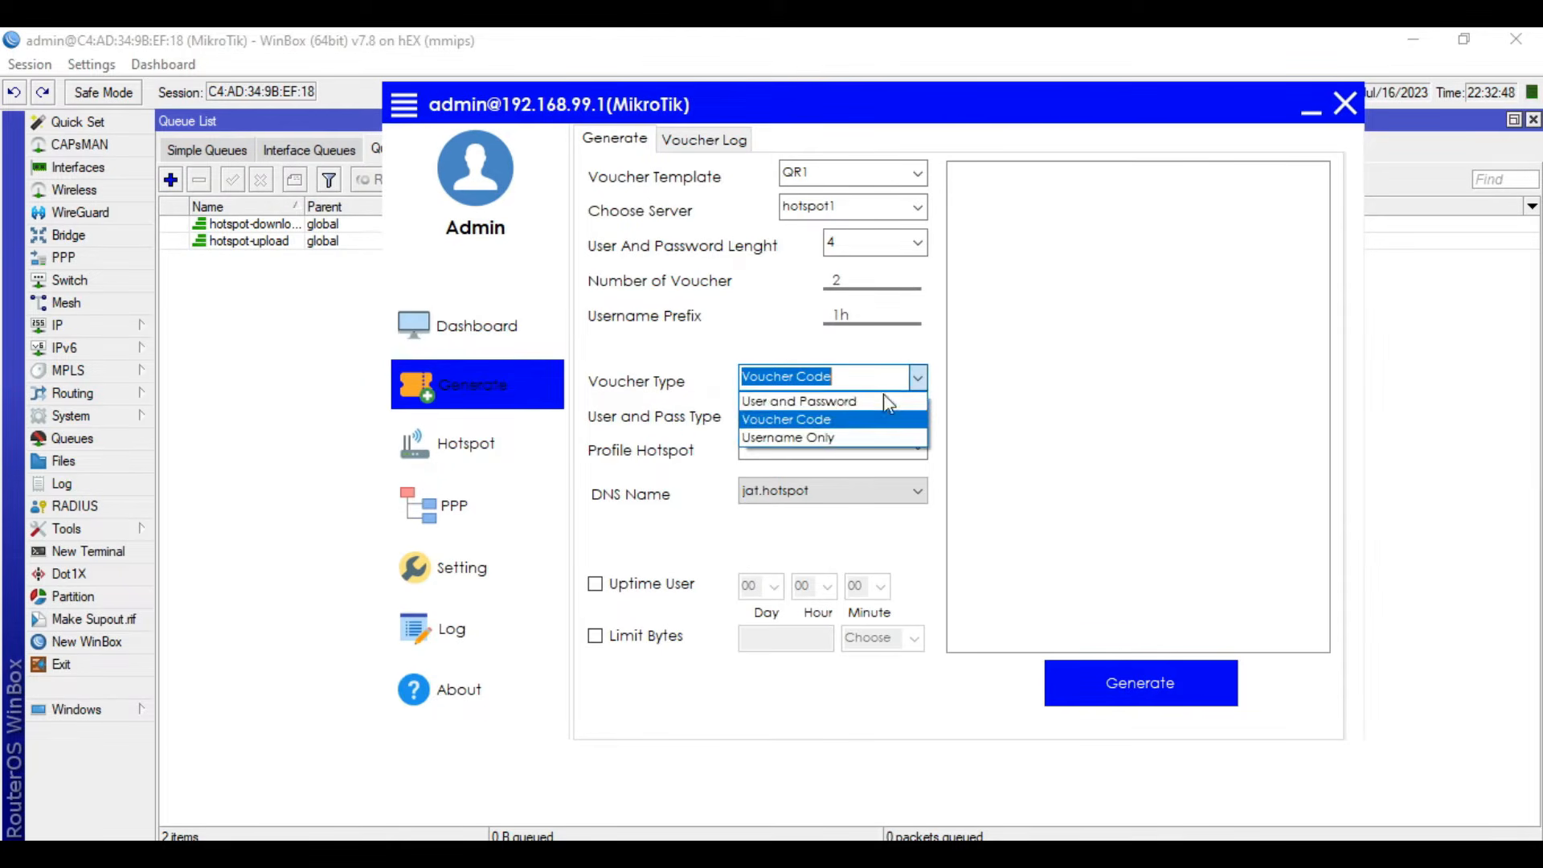
pyautogui.click(832, 425)
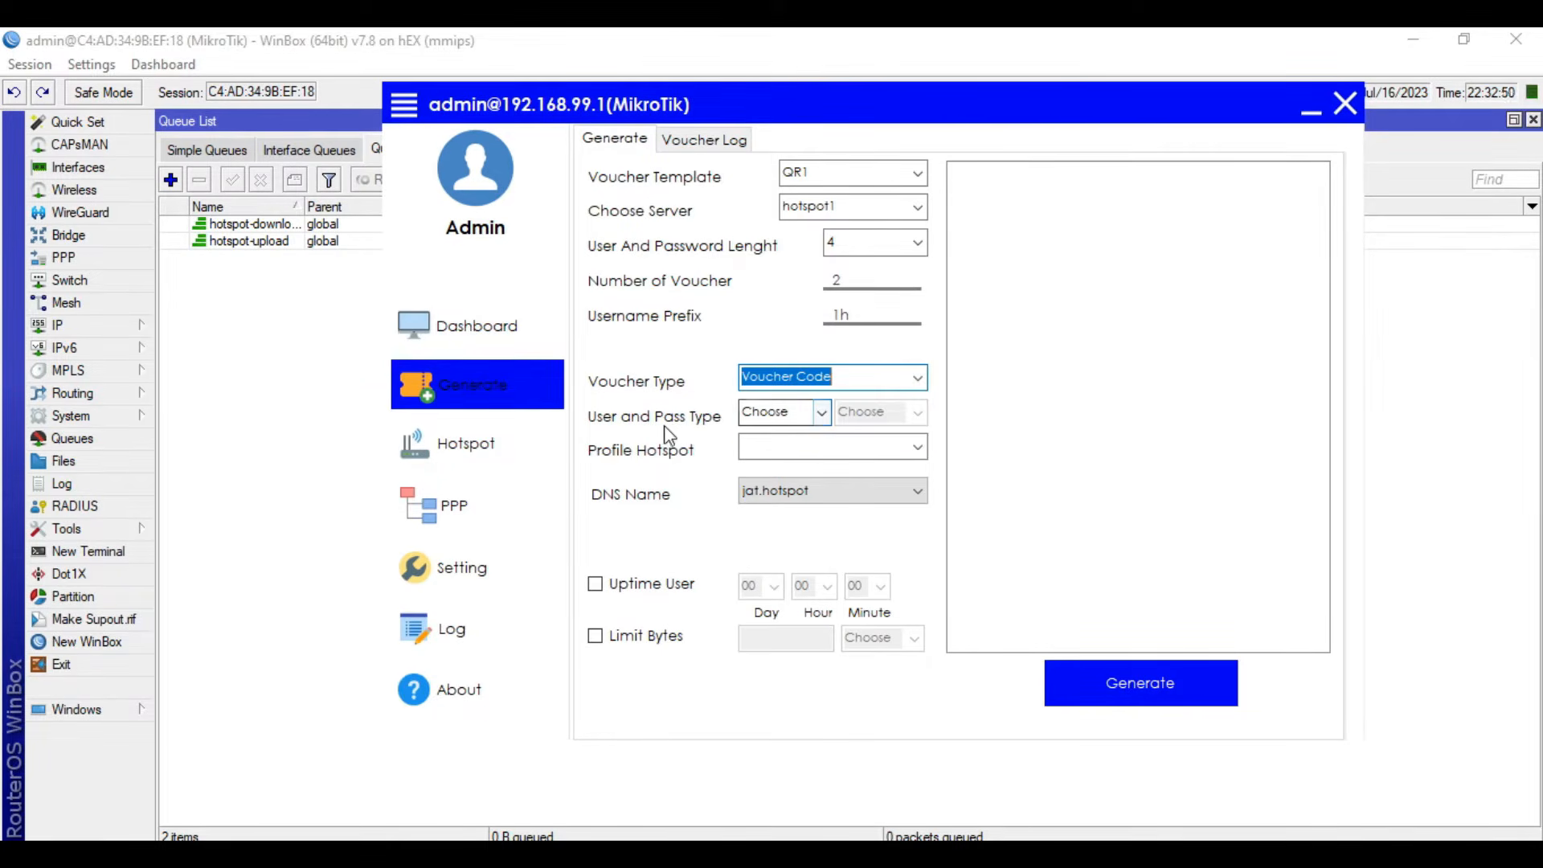
pyautogui.click(820, 416)
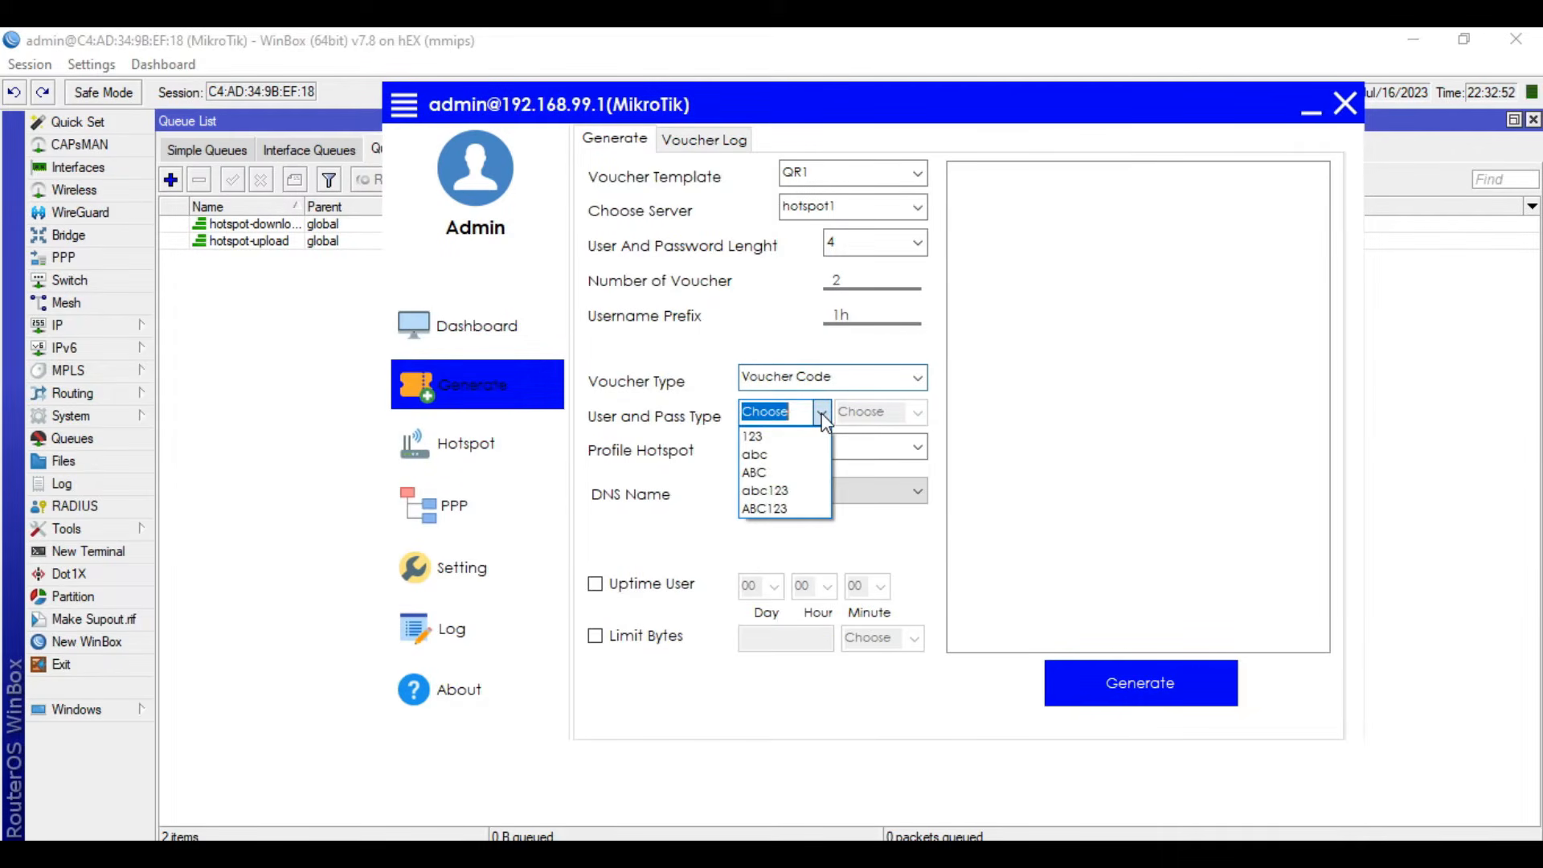
pyautogui.click(779, 437)
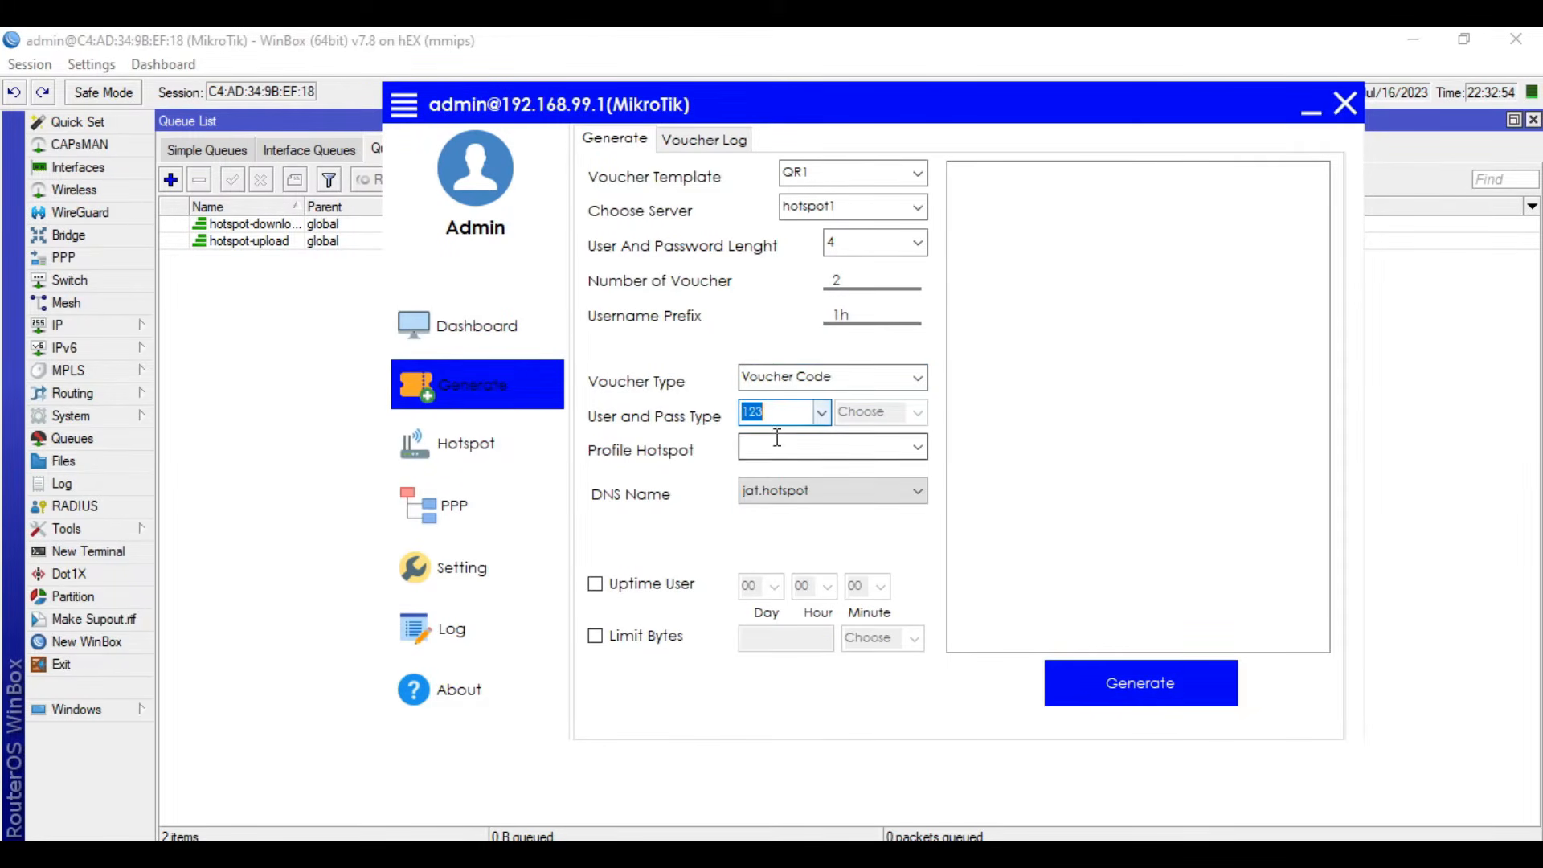
# - Assign the 1H hotspot profile to the vouchers and enable a user uptime limit of 01 hour
pyautogui.click(917, 452)
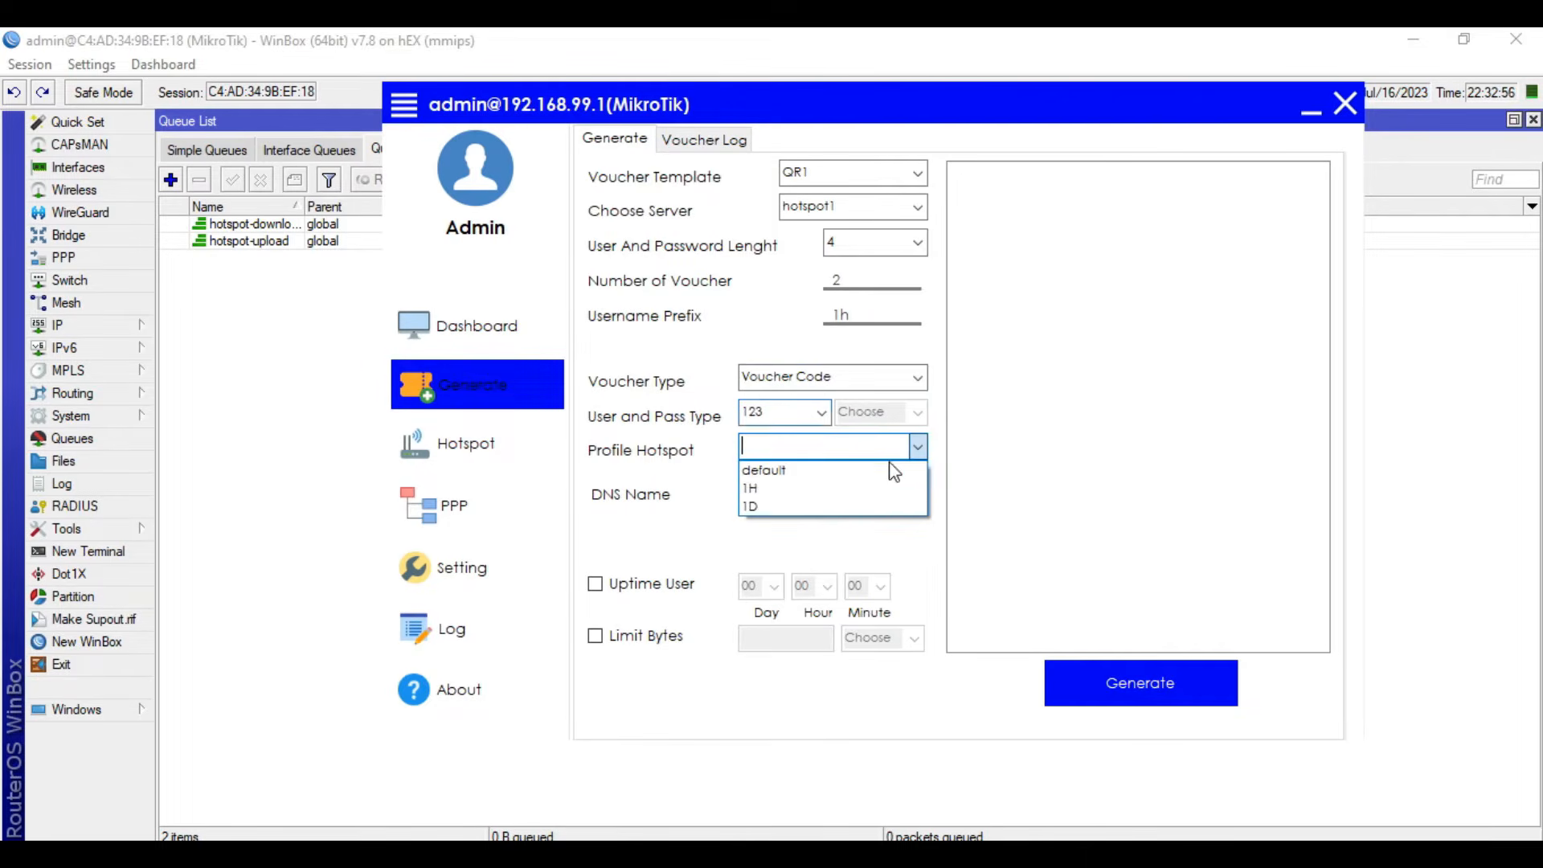
pyautogui.click(852, 492)
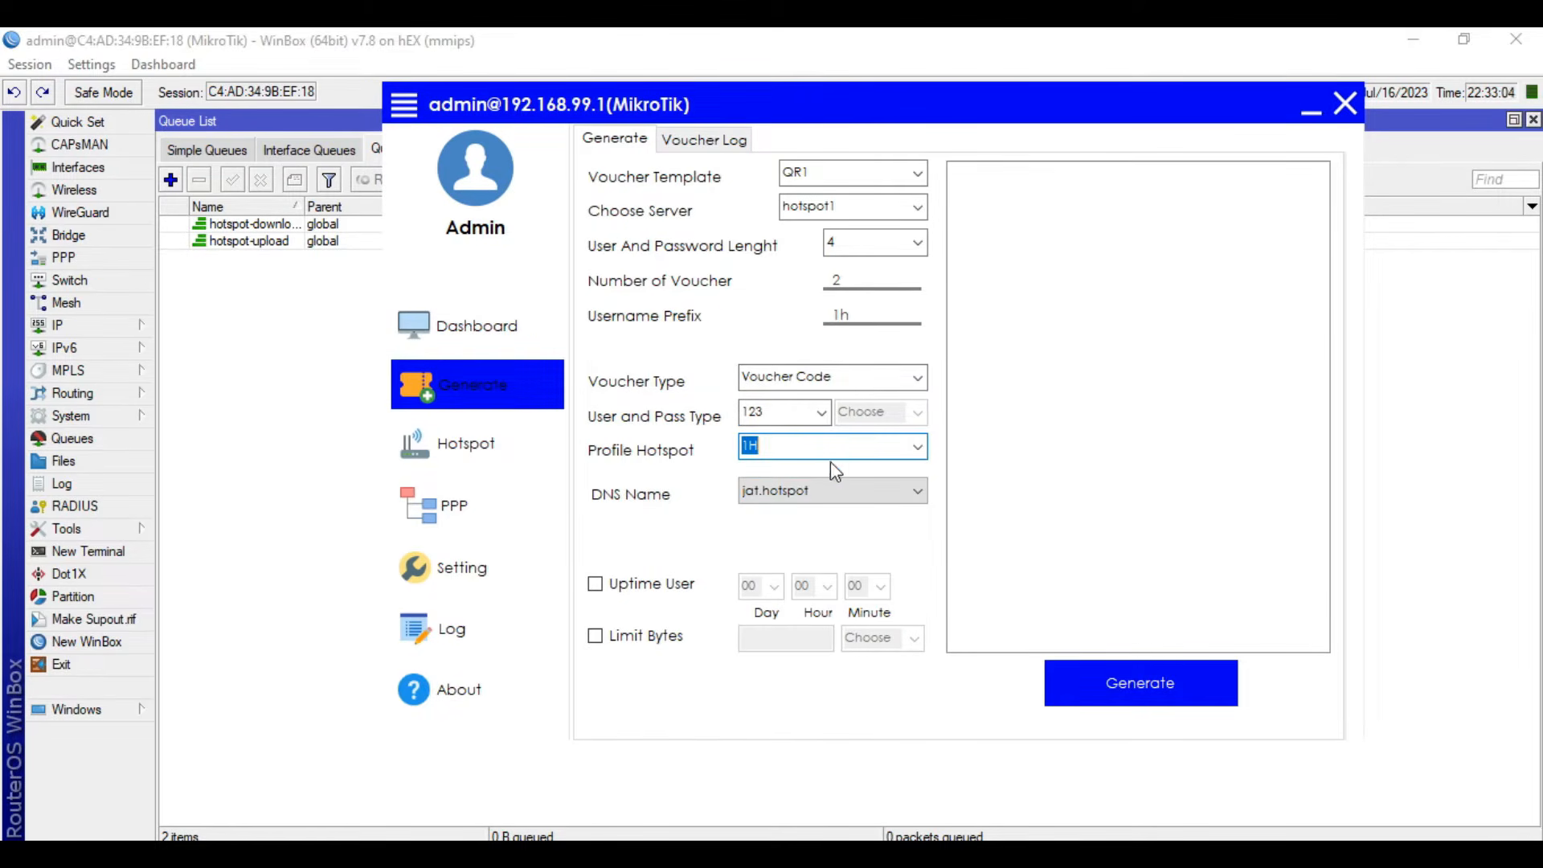
pyautogui.click(917, 446)
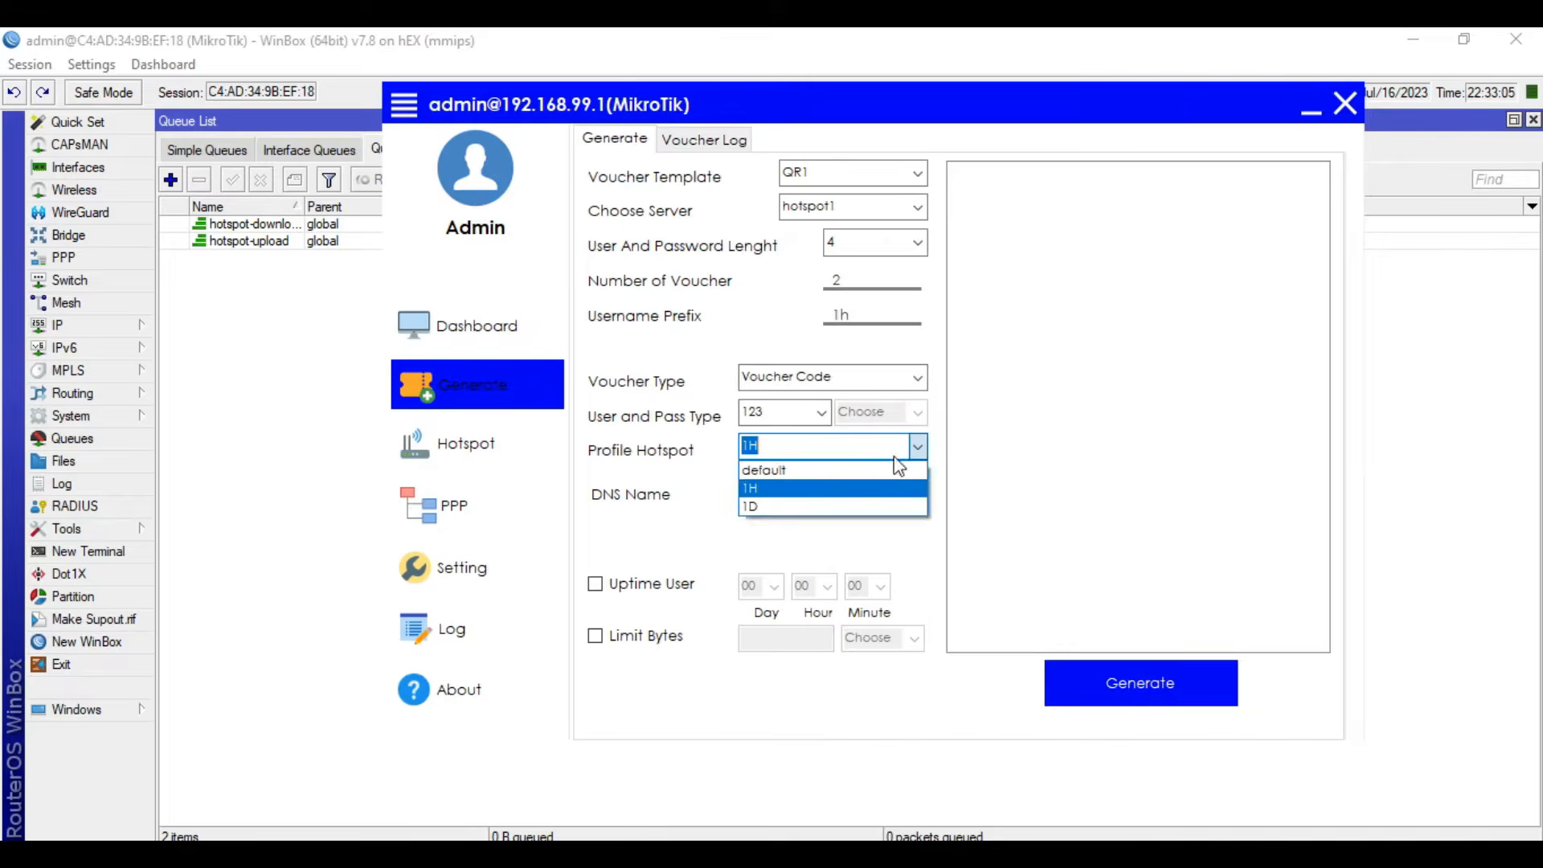
pyautogui.click(817, 488)
pyautogui.click(595, 585)
pyautogui.click(828, 587)
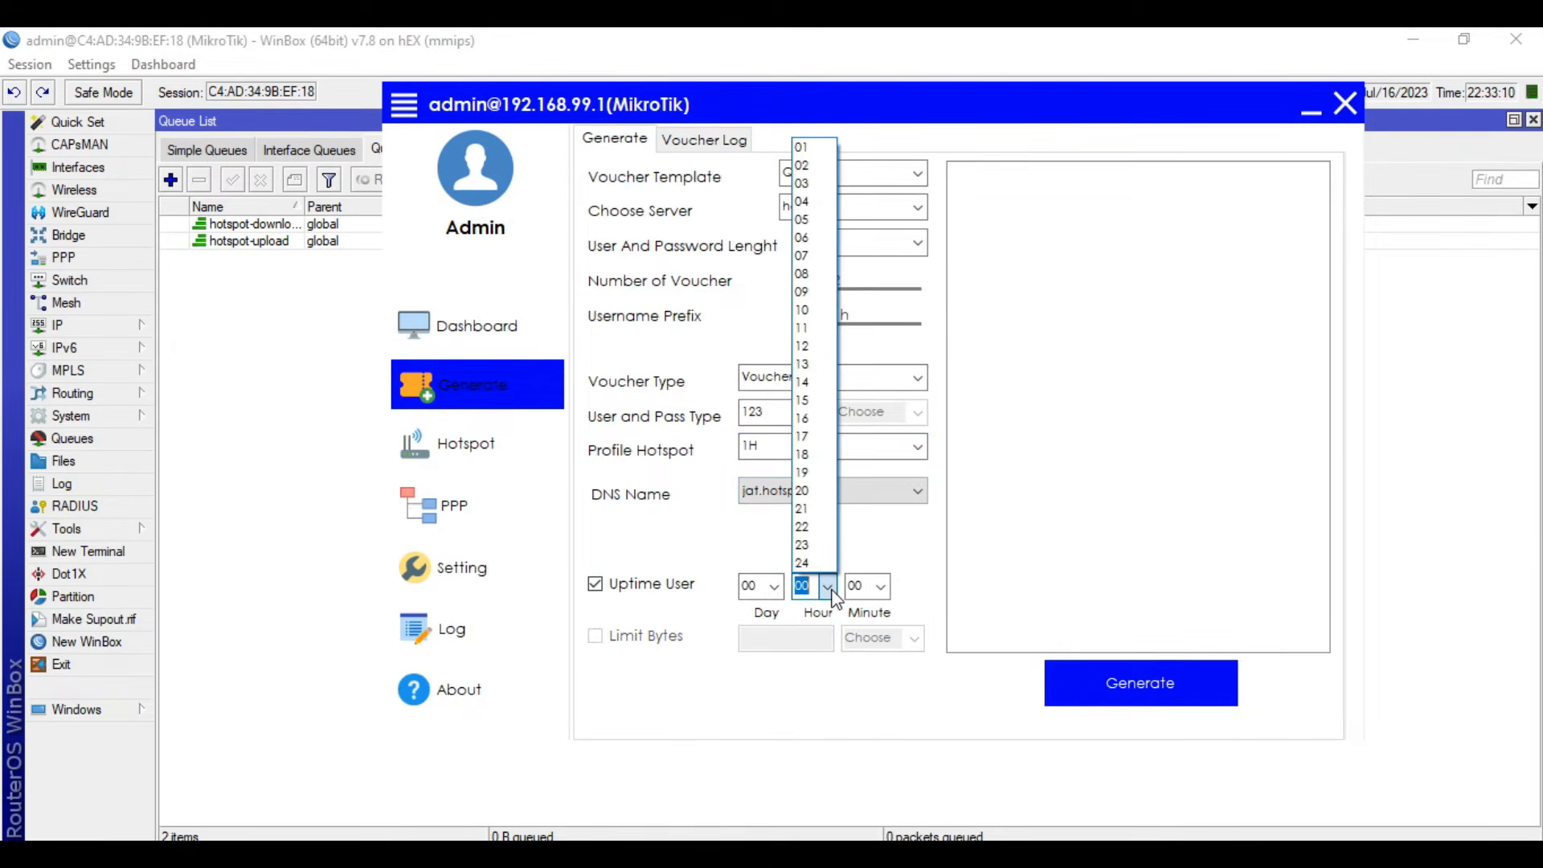
pyautogui.click(804, 147)
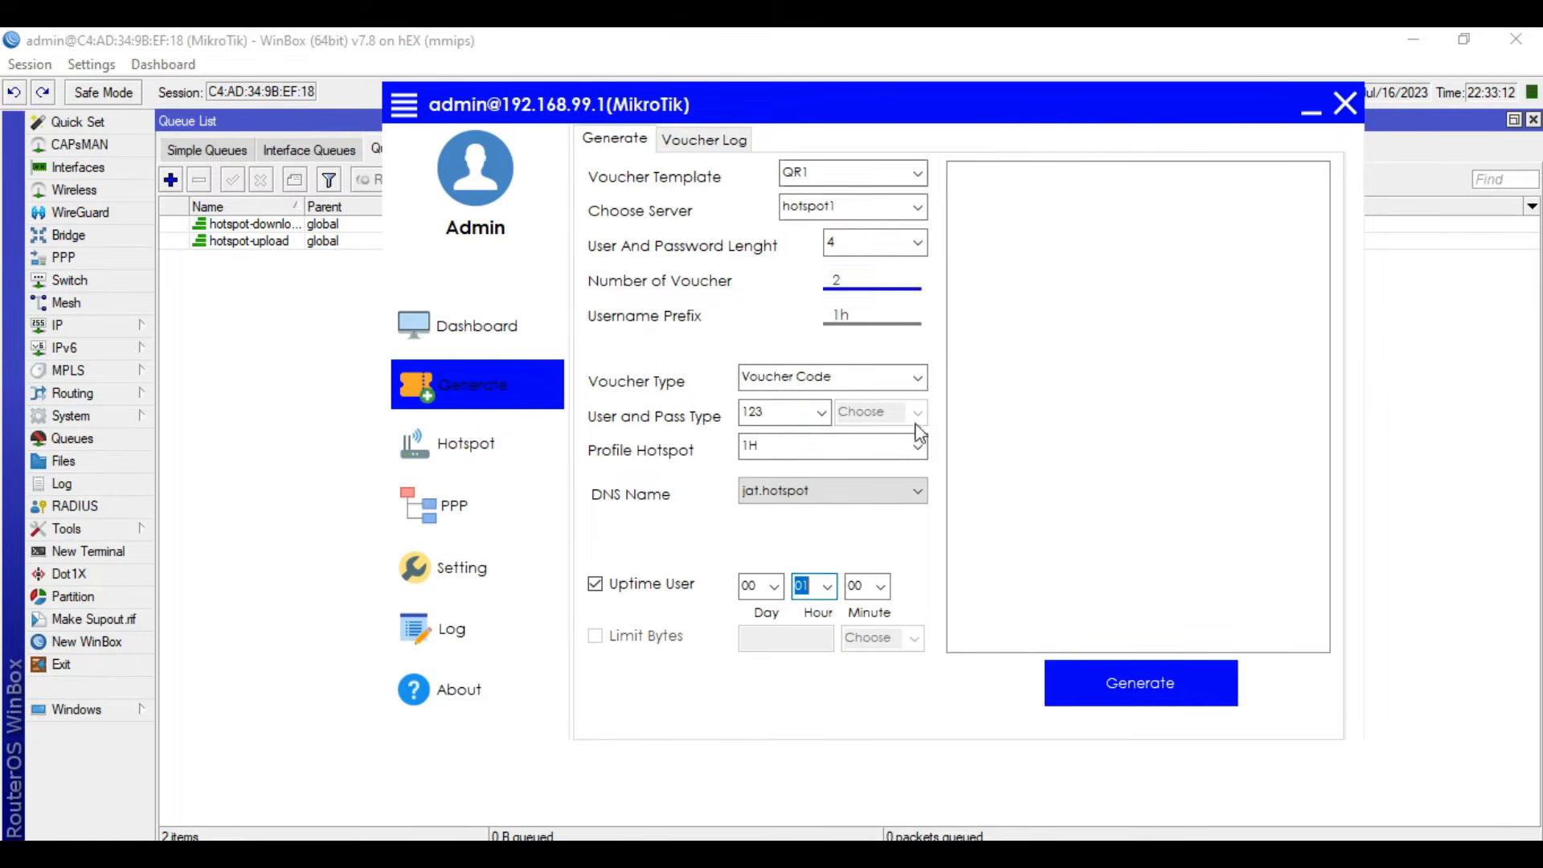
# - Generate the 1H vouchers and inspect the first voucher's auth code on the print page
pyautogui.click(1135, 690)
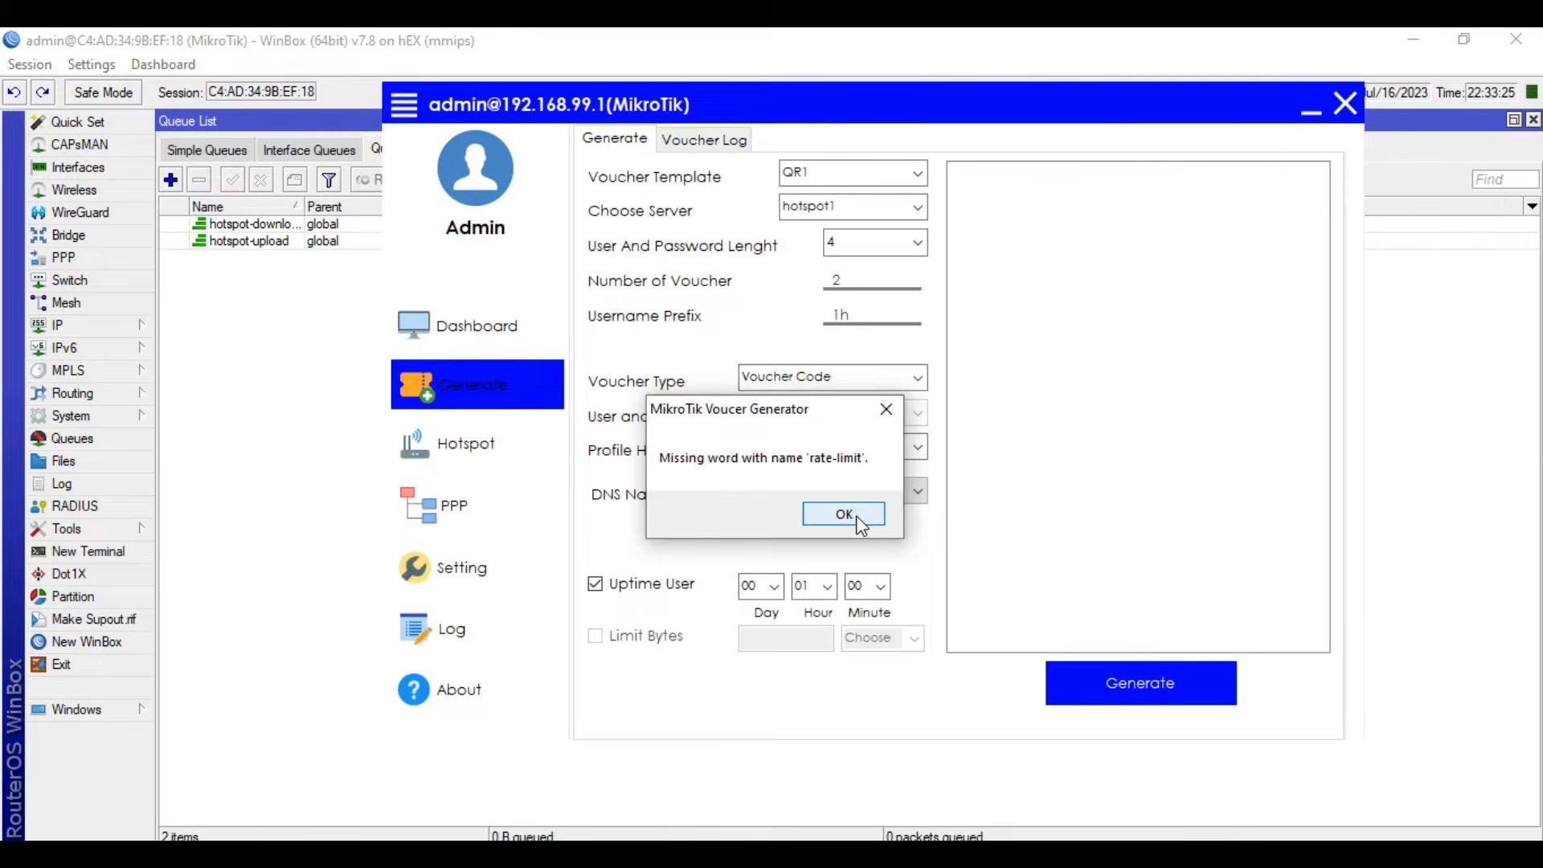
pyautogui.click(1184, 665)
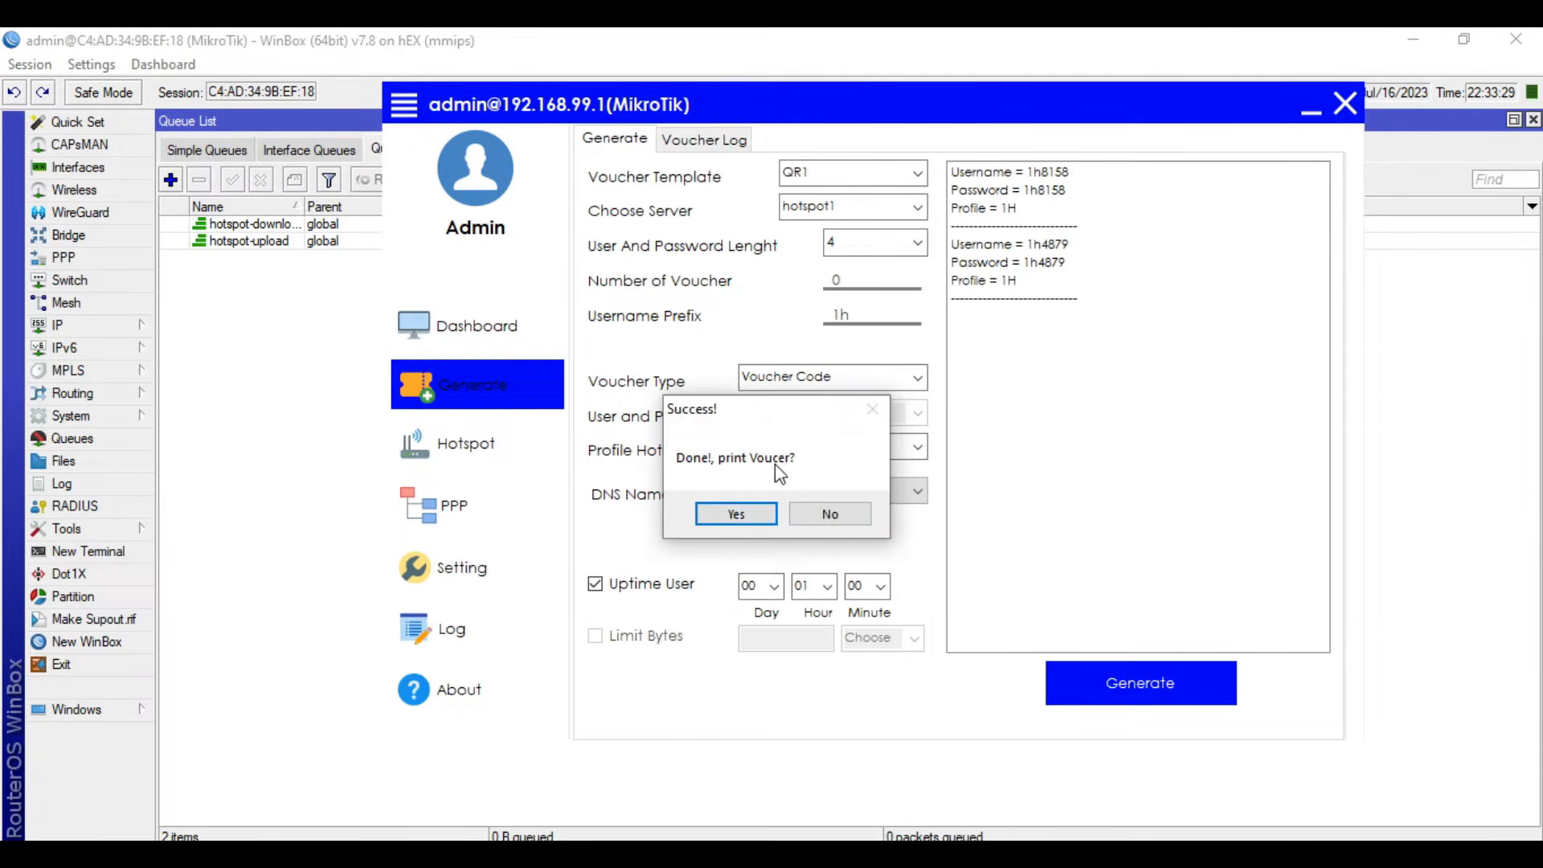
pyautogui.click(740, 514)
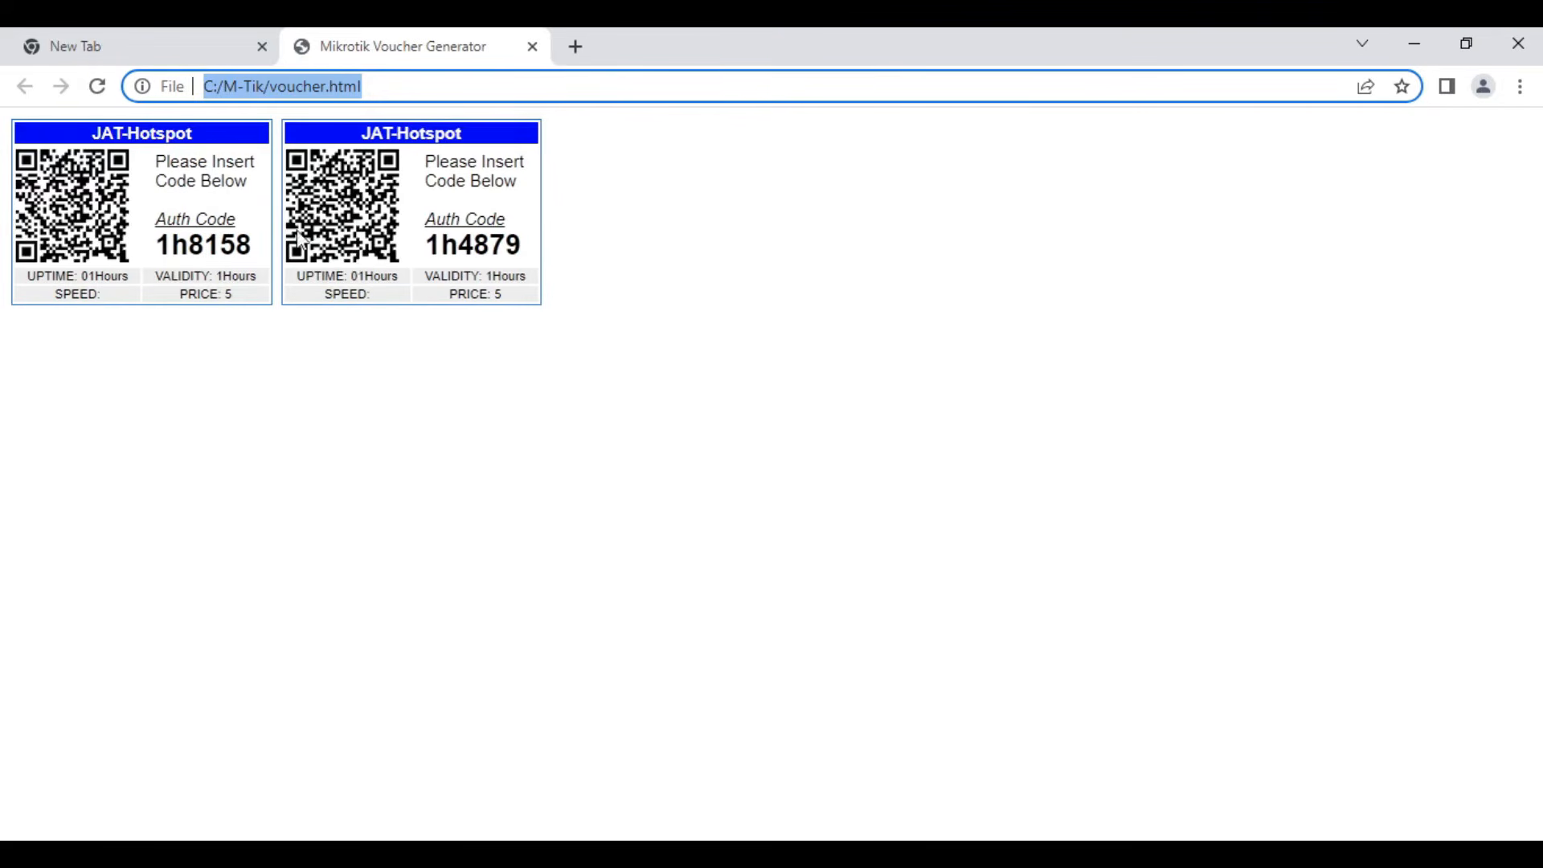
pyautogui.moveTo(164, 250); pyautogui.dragTo(259, 252)
pyautogui.click(203, 383)
pyautogui.moveTo(163, 255); pyautogui.dragTo(270, 286)
pyautogui.click(286, 440)
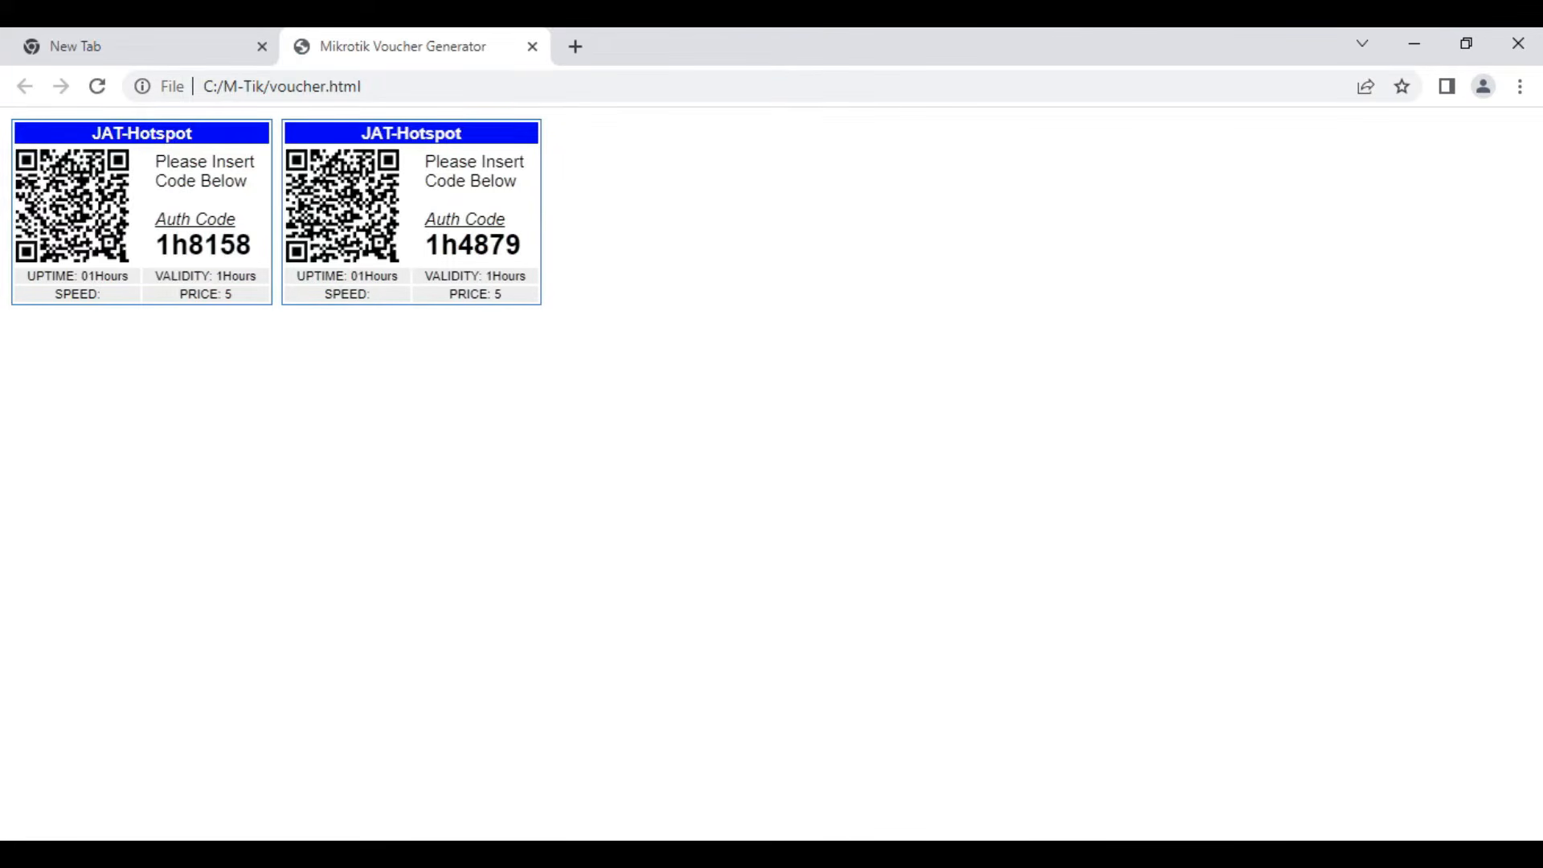
# - Return to the voucher generator and set up 2 vouchers with username prefix 1d and the 1D hotspot profile
pyautogui.click(627, 854)
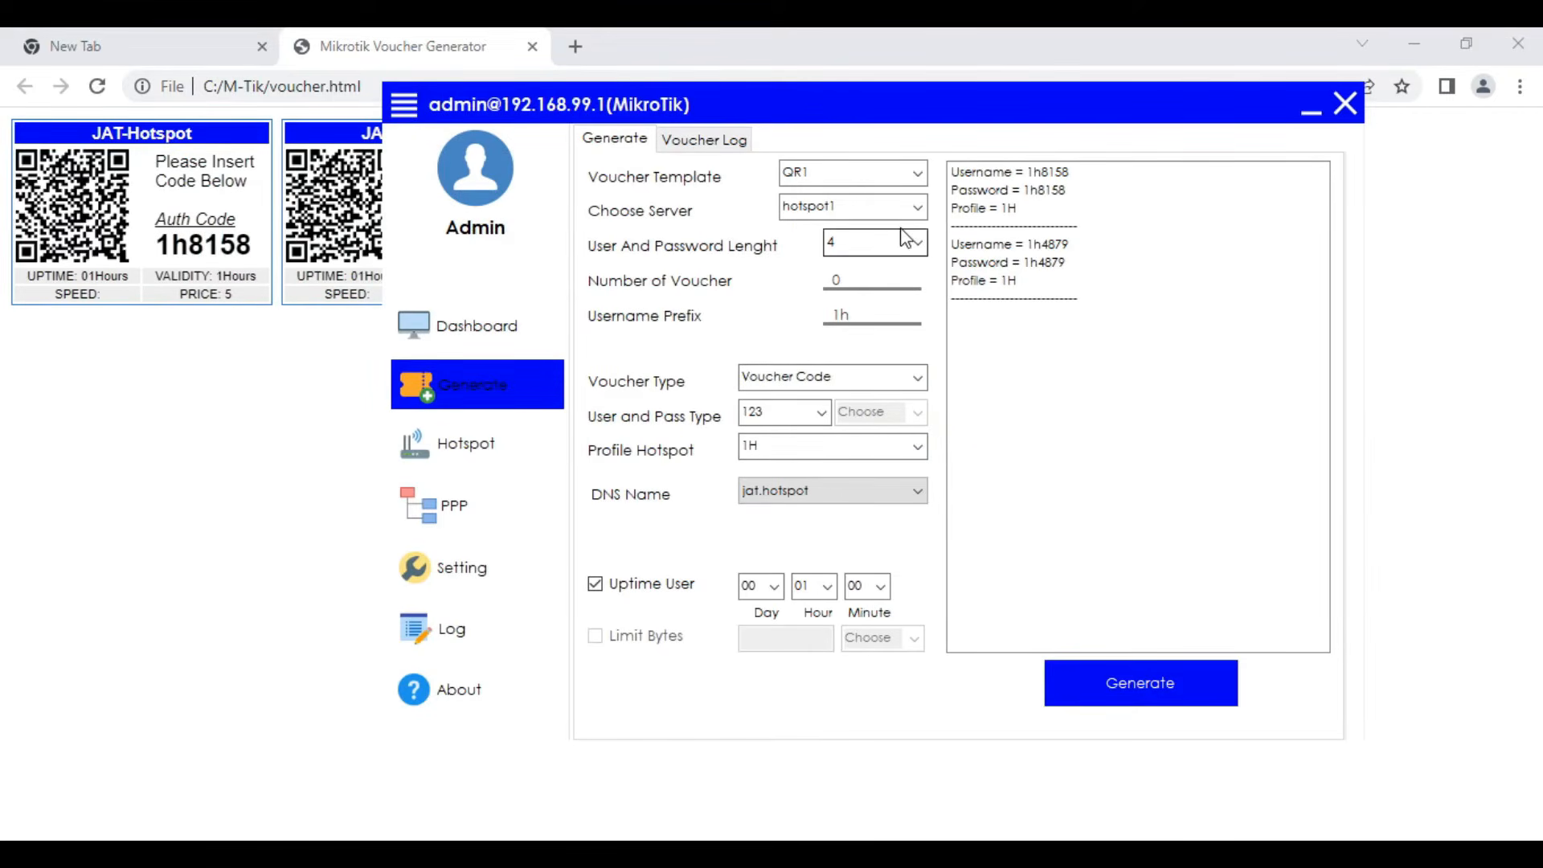
pyautogui.click(852, 282)
pyautogui.write('2')
pyautogui.click(868, 312)
pyautogui.write('d')
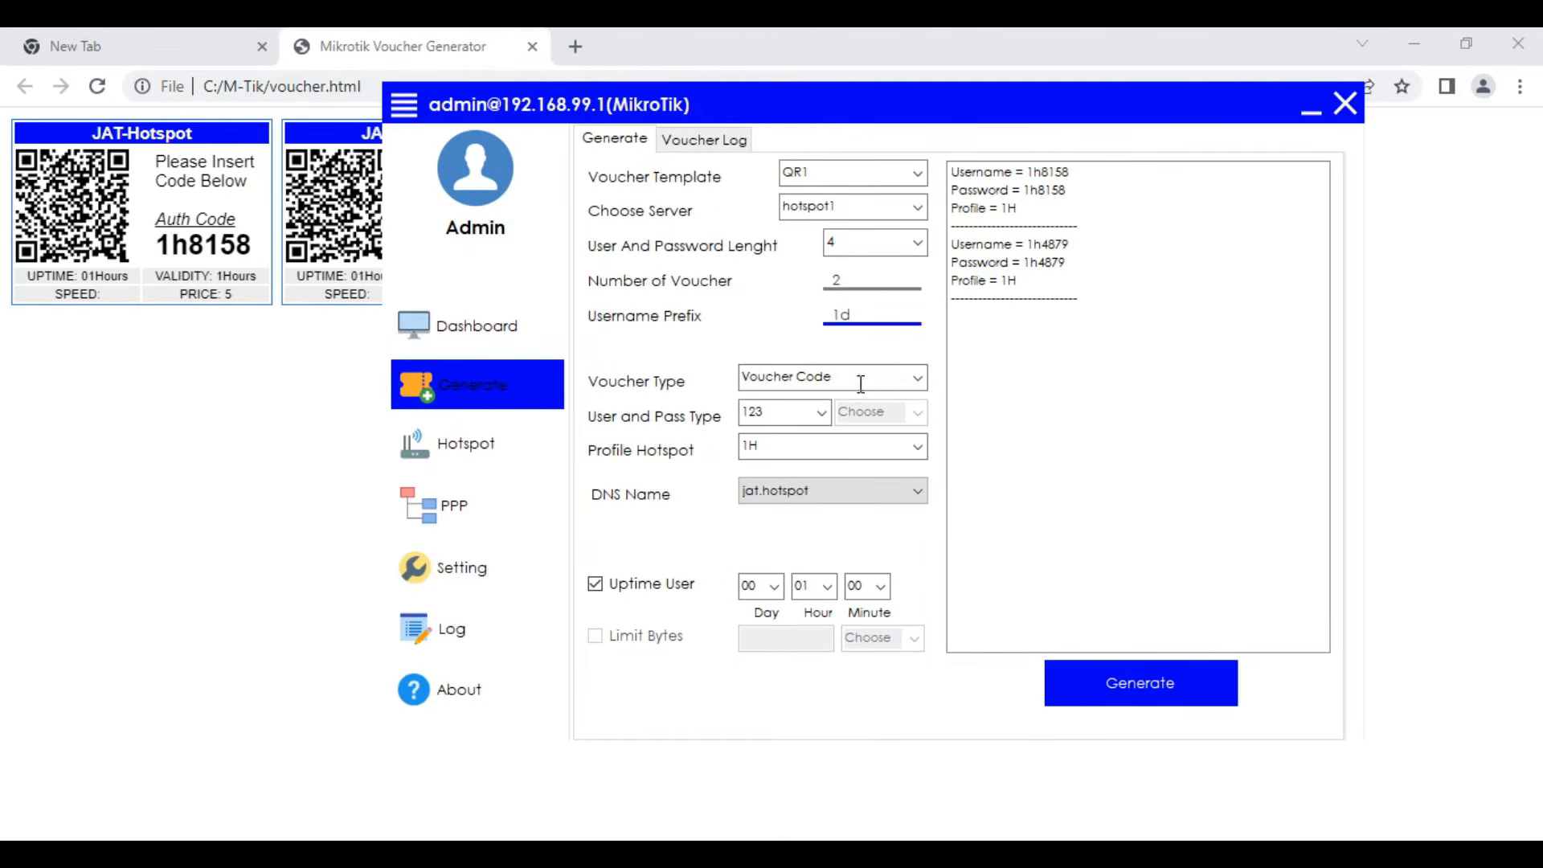
pyautogui.click(917, 447)
pyautogui.click(789, 508)
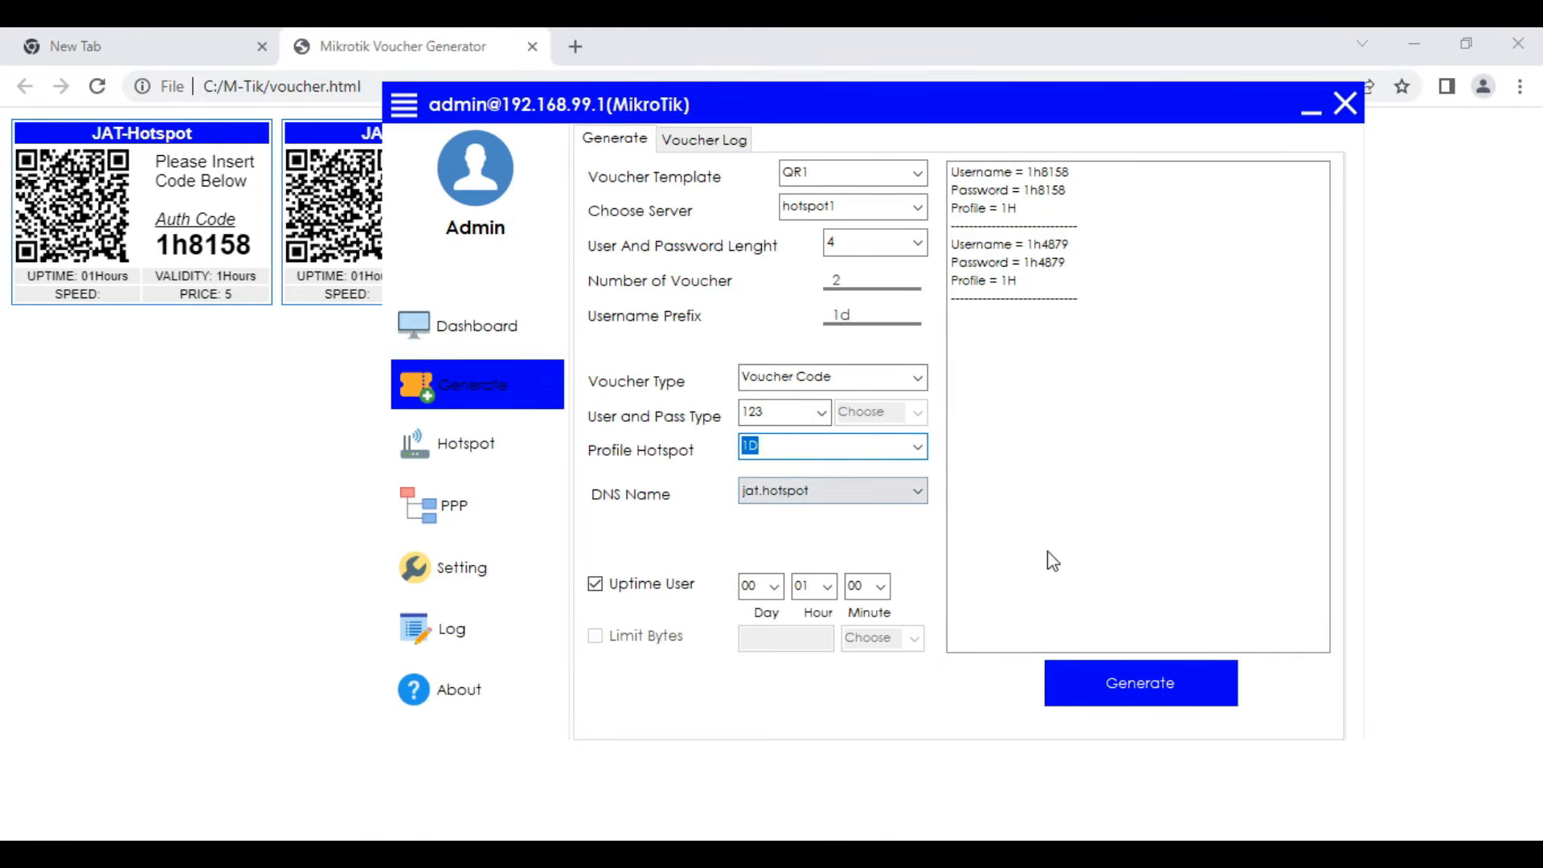
# - Set the user uptime limit of the 1D vouchers to 01 day and 00 hours
pyautogui.click(774, 586)
pyautogui.click(748, 39)
pyautogui.click(827, 586)
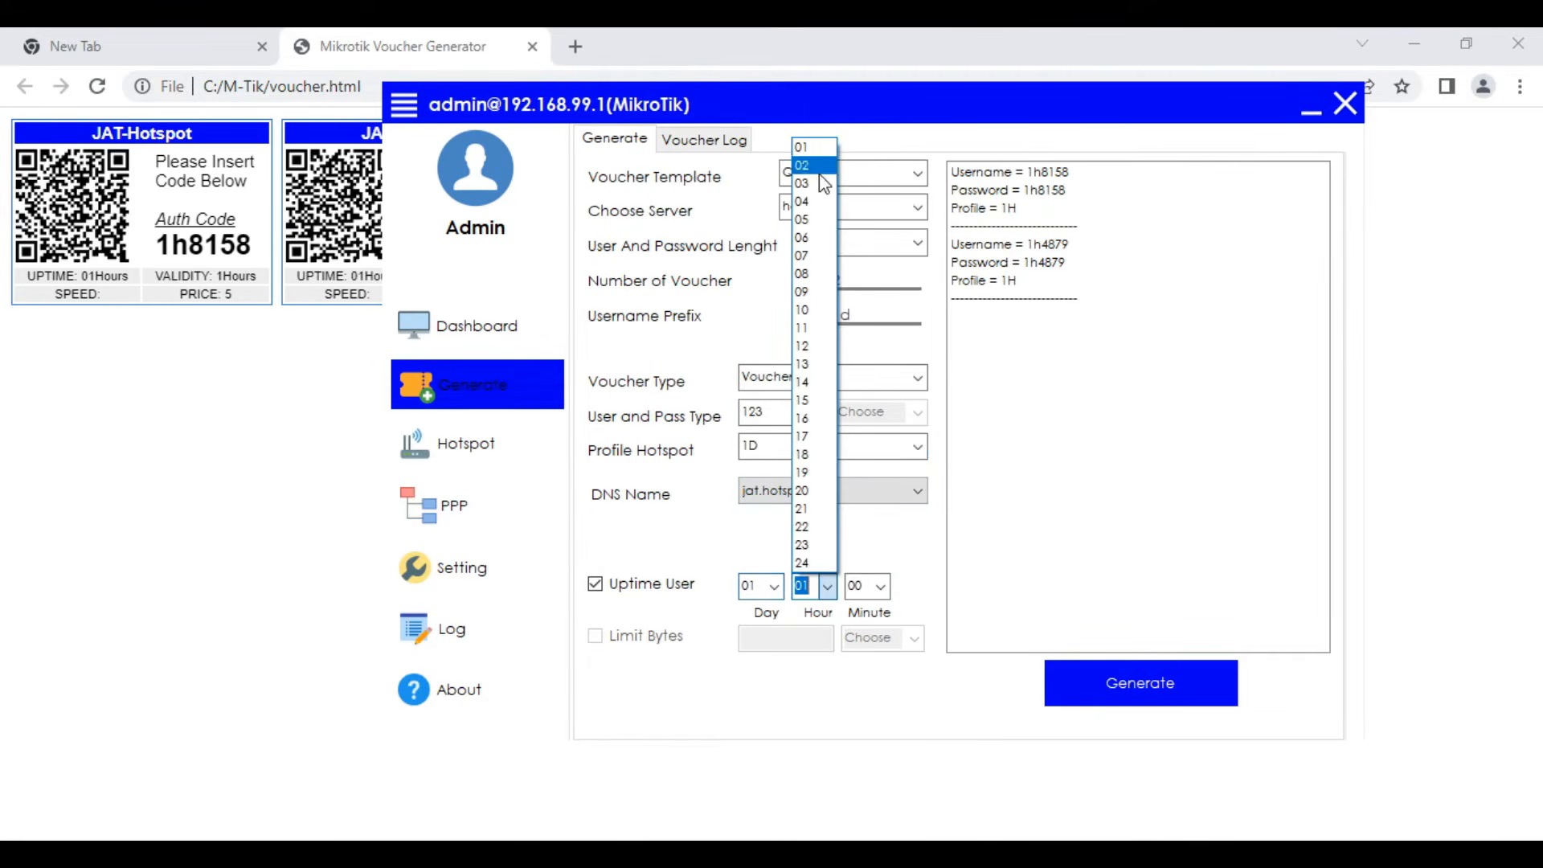
pyautogui.click(810, 587)
pyautogui.press('BackSpace')
pyautogui.write('0')
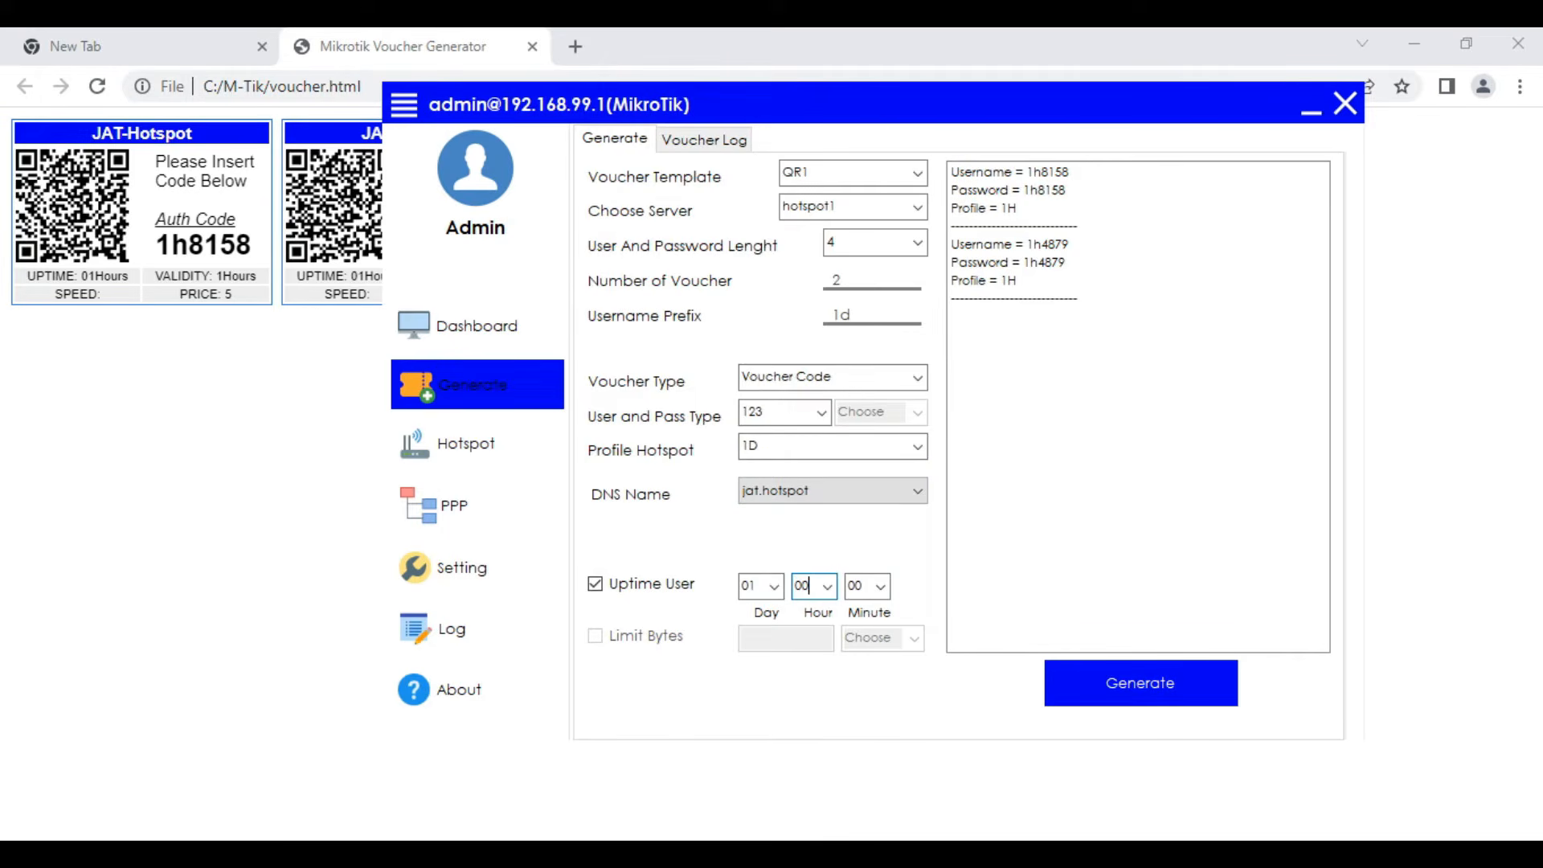
# - Generate the 1D vouchers and open their print page
pyautogui.click(1097, 673)
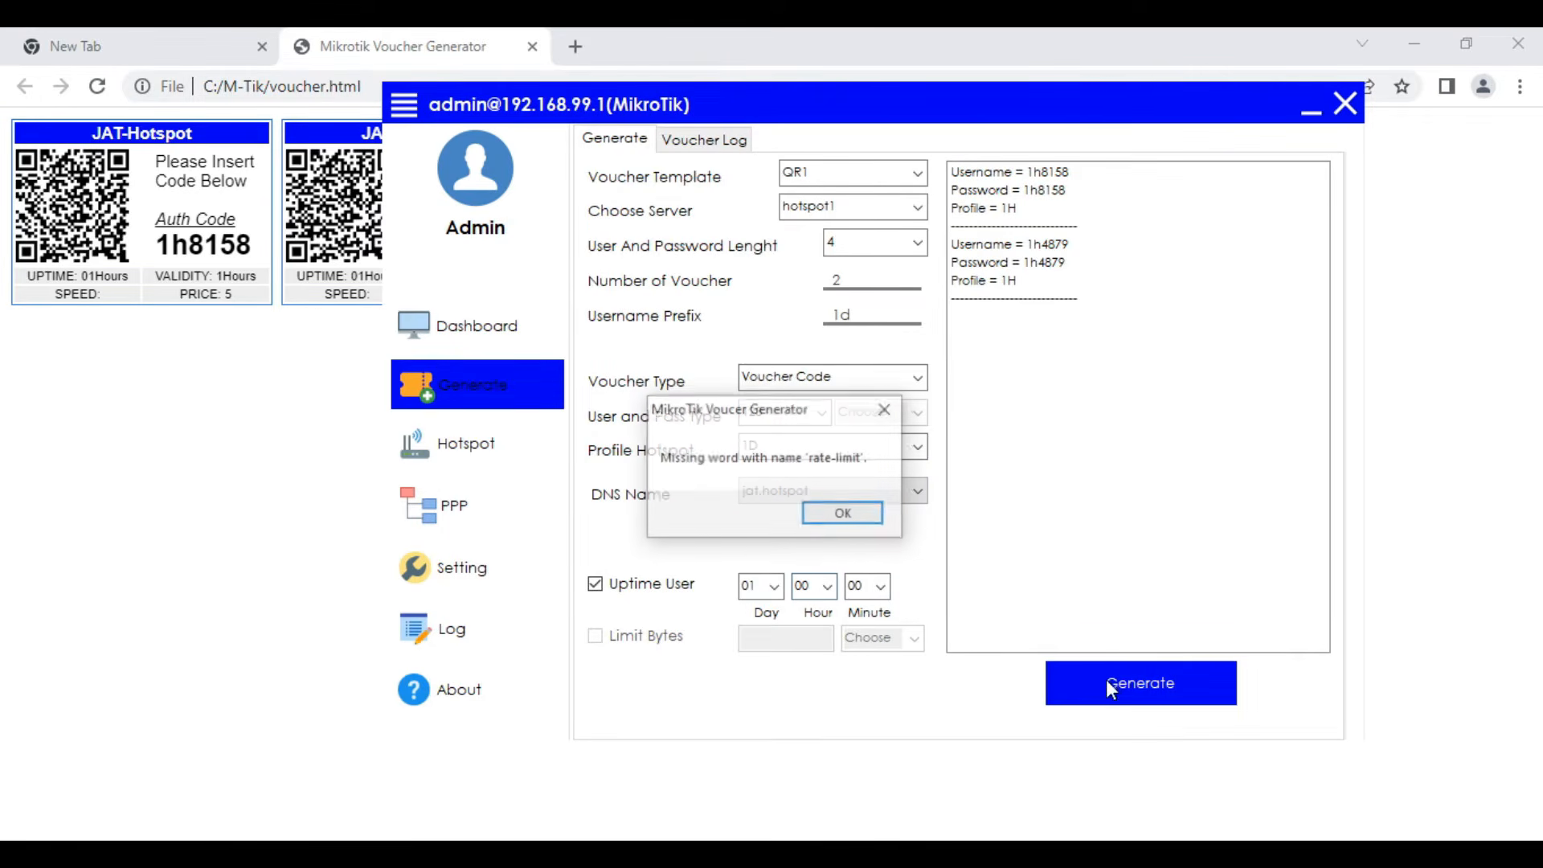
pyautogui.click(844, 514)
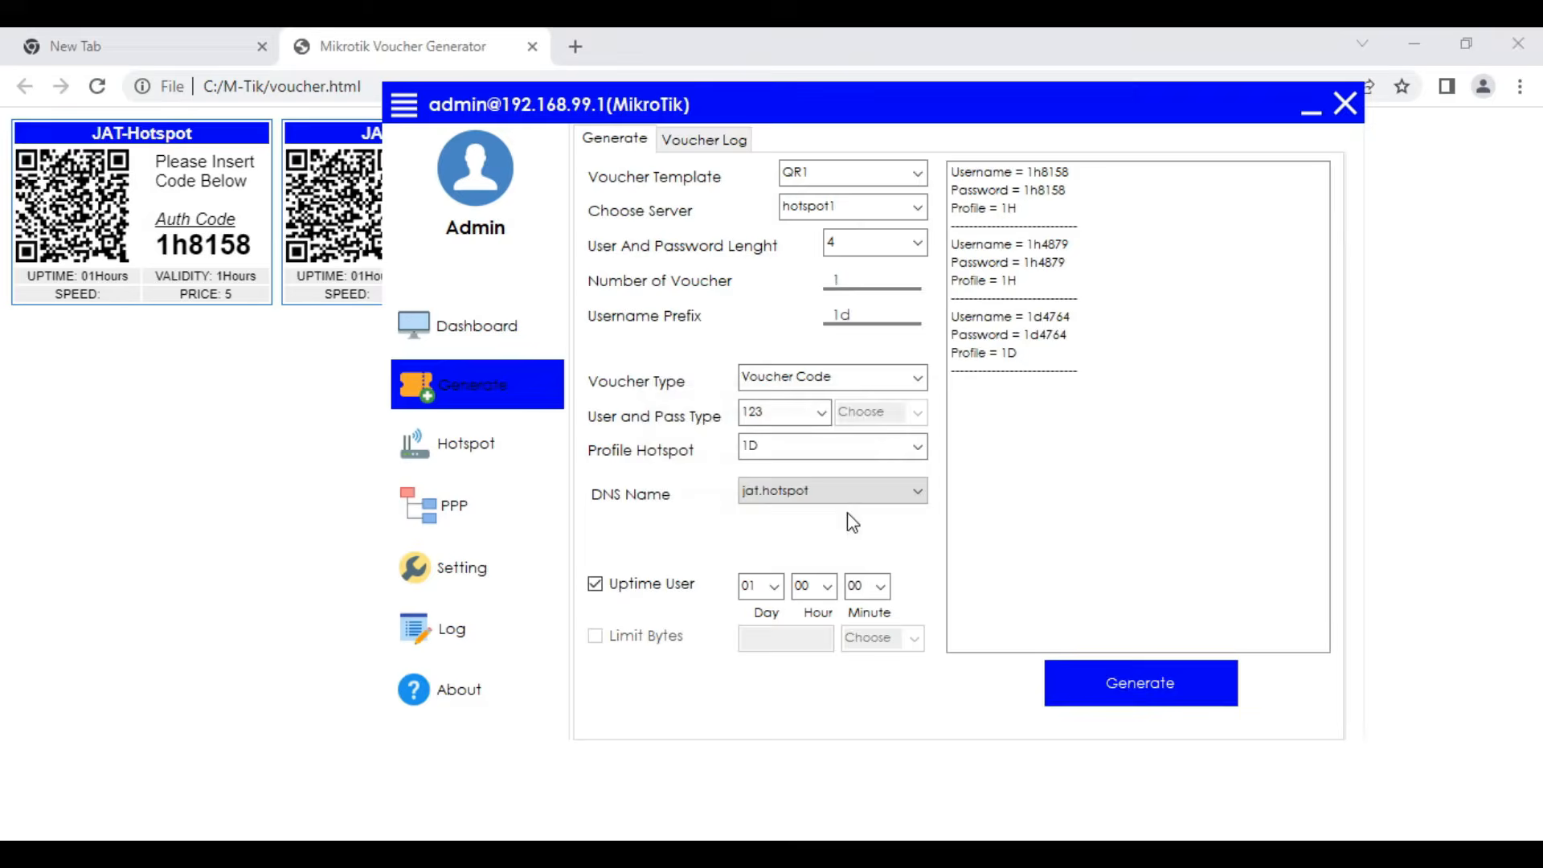
pyautogui.click(751, 520)
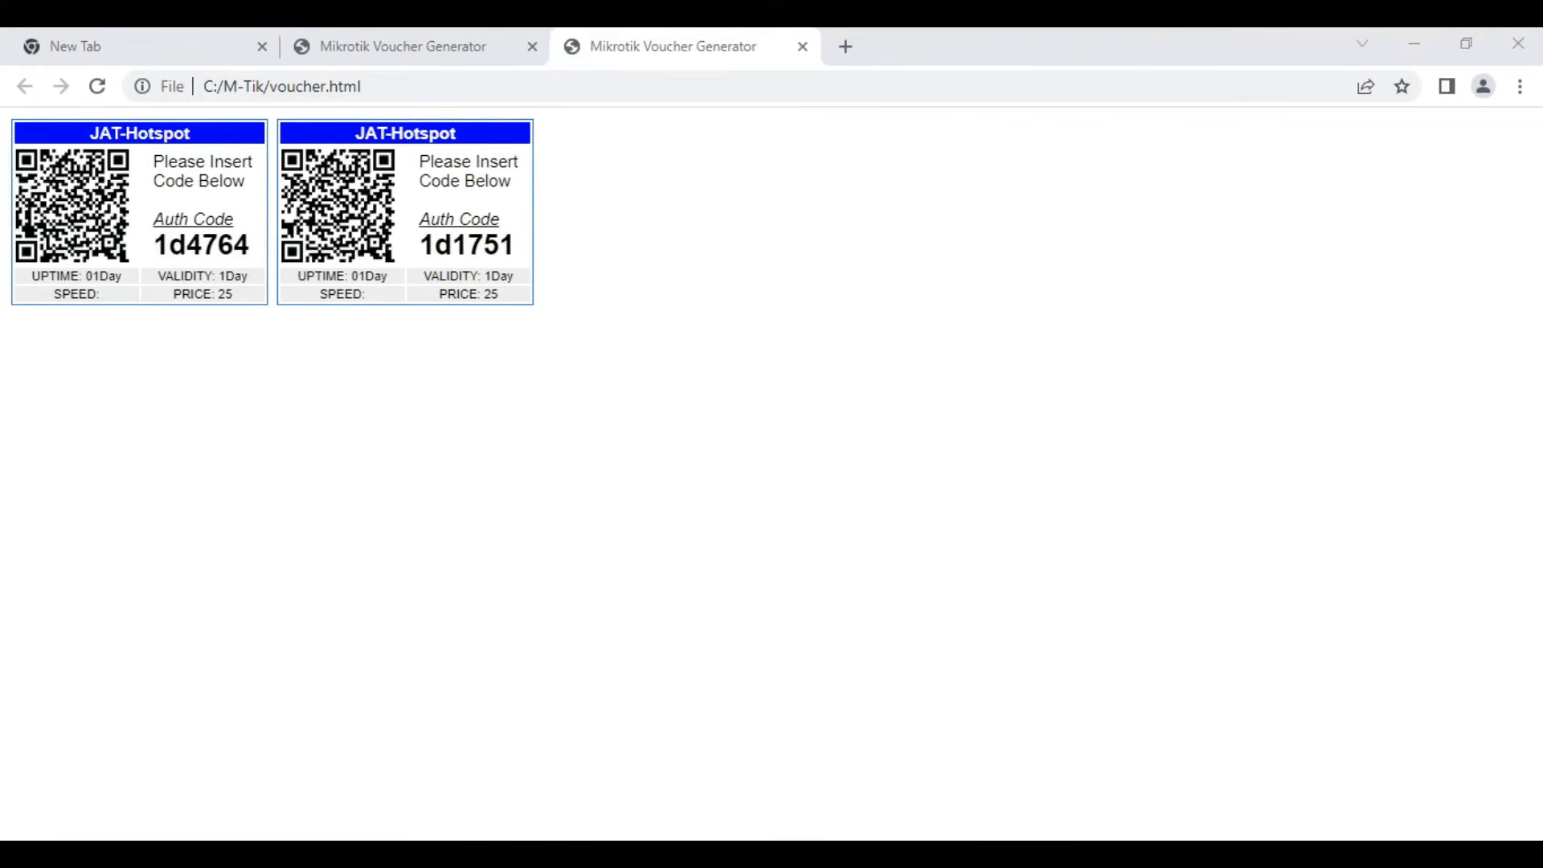
# - Review the voucher generator PC and JAT-Hotspot access point connections in the topology.pdf diagram
pyautogui.click(495, 852)
pyautogui.scroll(-2, 1019, 721)
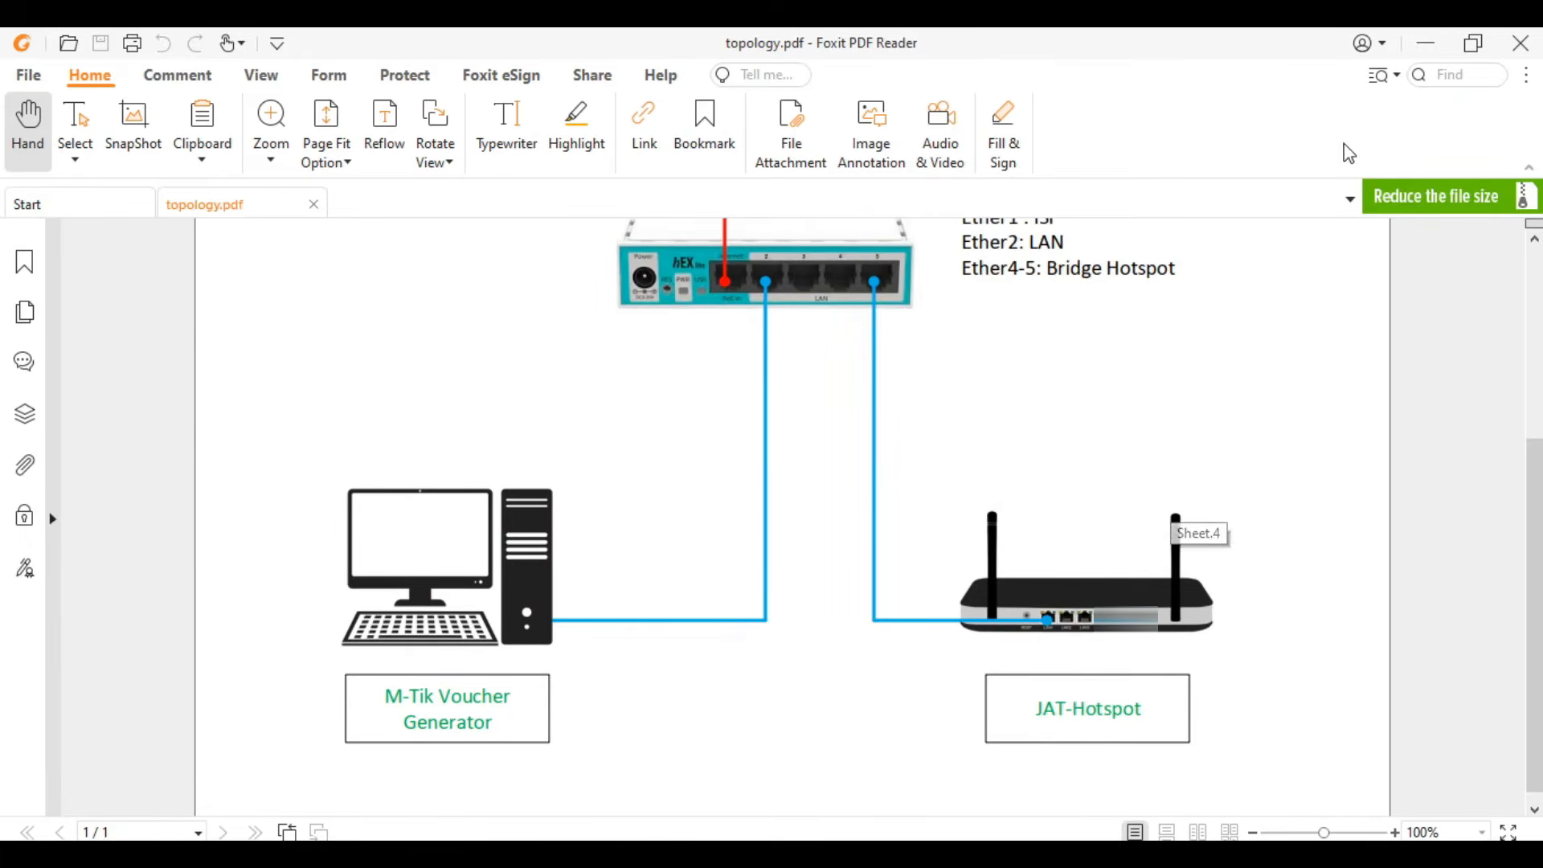
pyautogui.click(1429, 45)
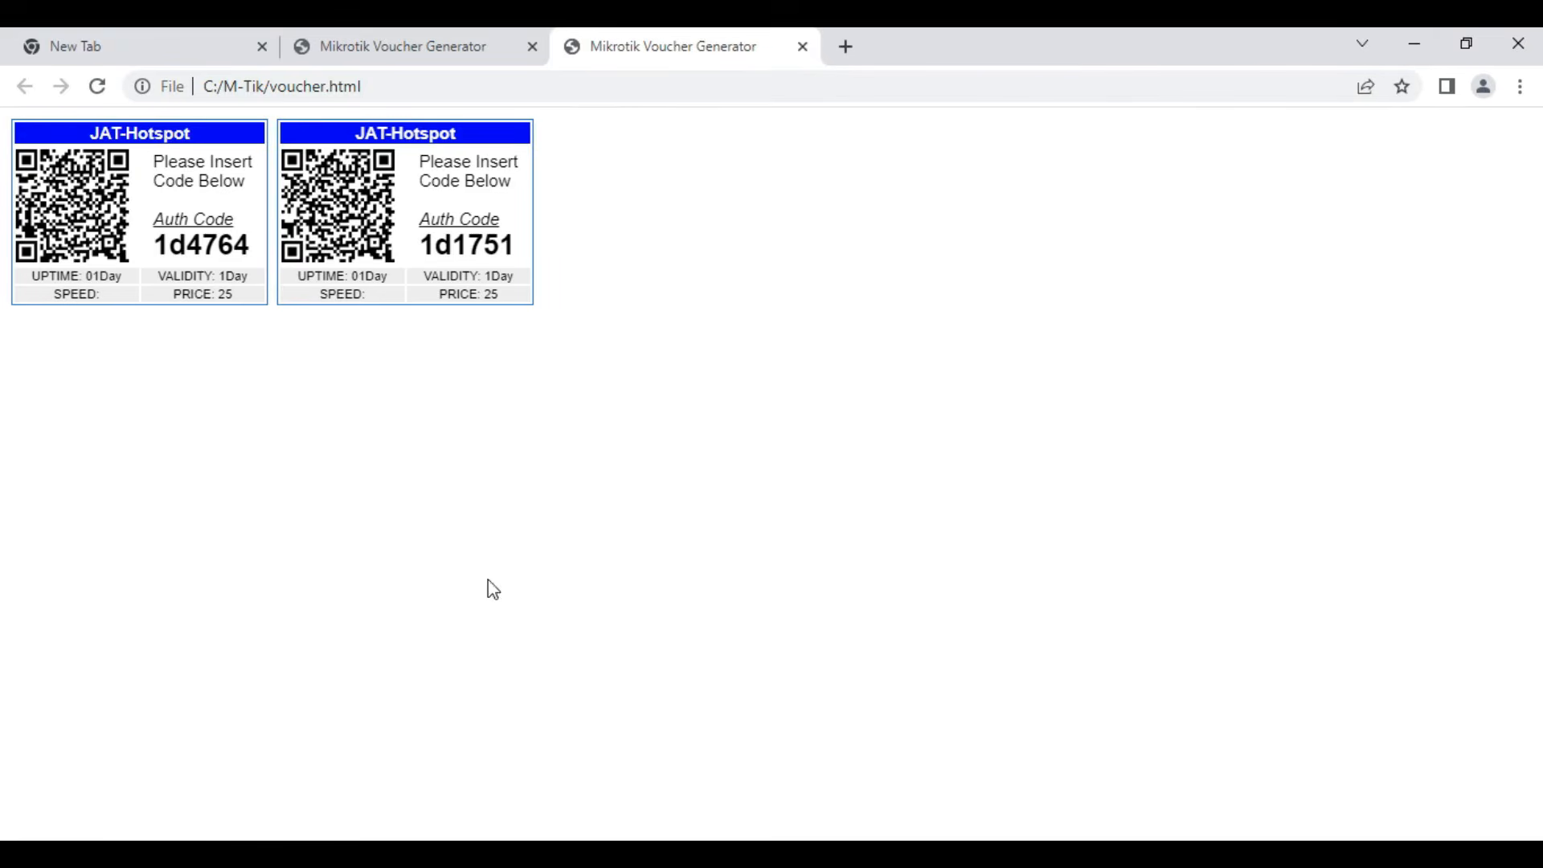
# - Check the Ethernet adapter's connection details in Network Connections to identify its default gateway
pyautogui.moveTo(360, 854)
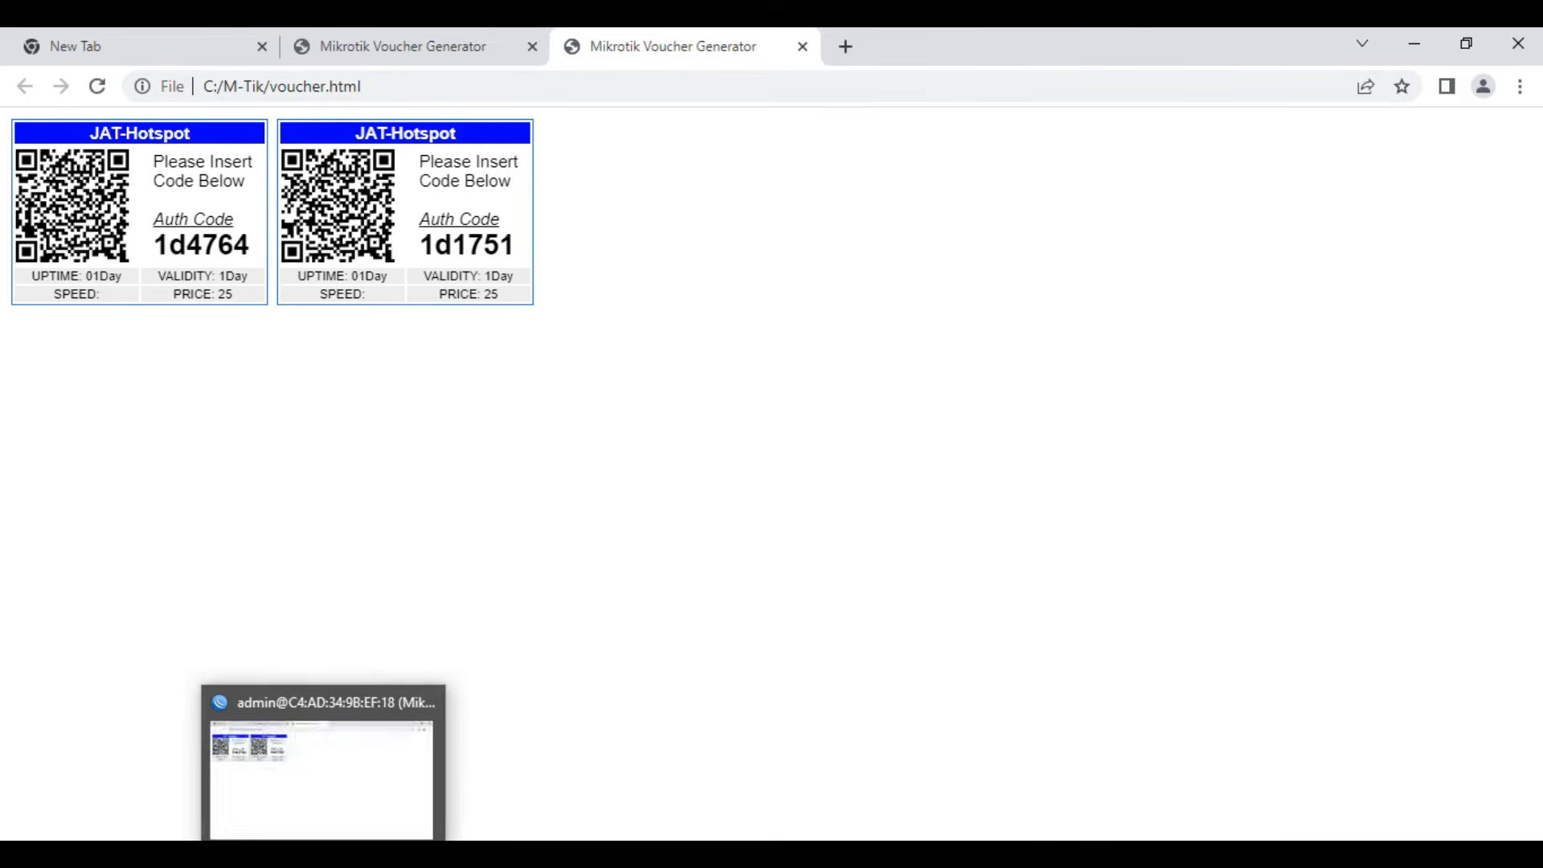
pyautogui.click(361, 853)
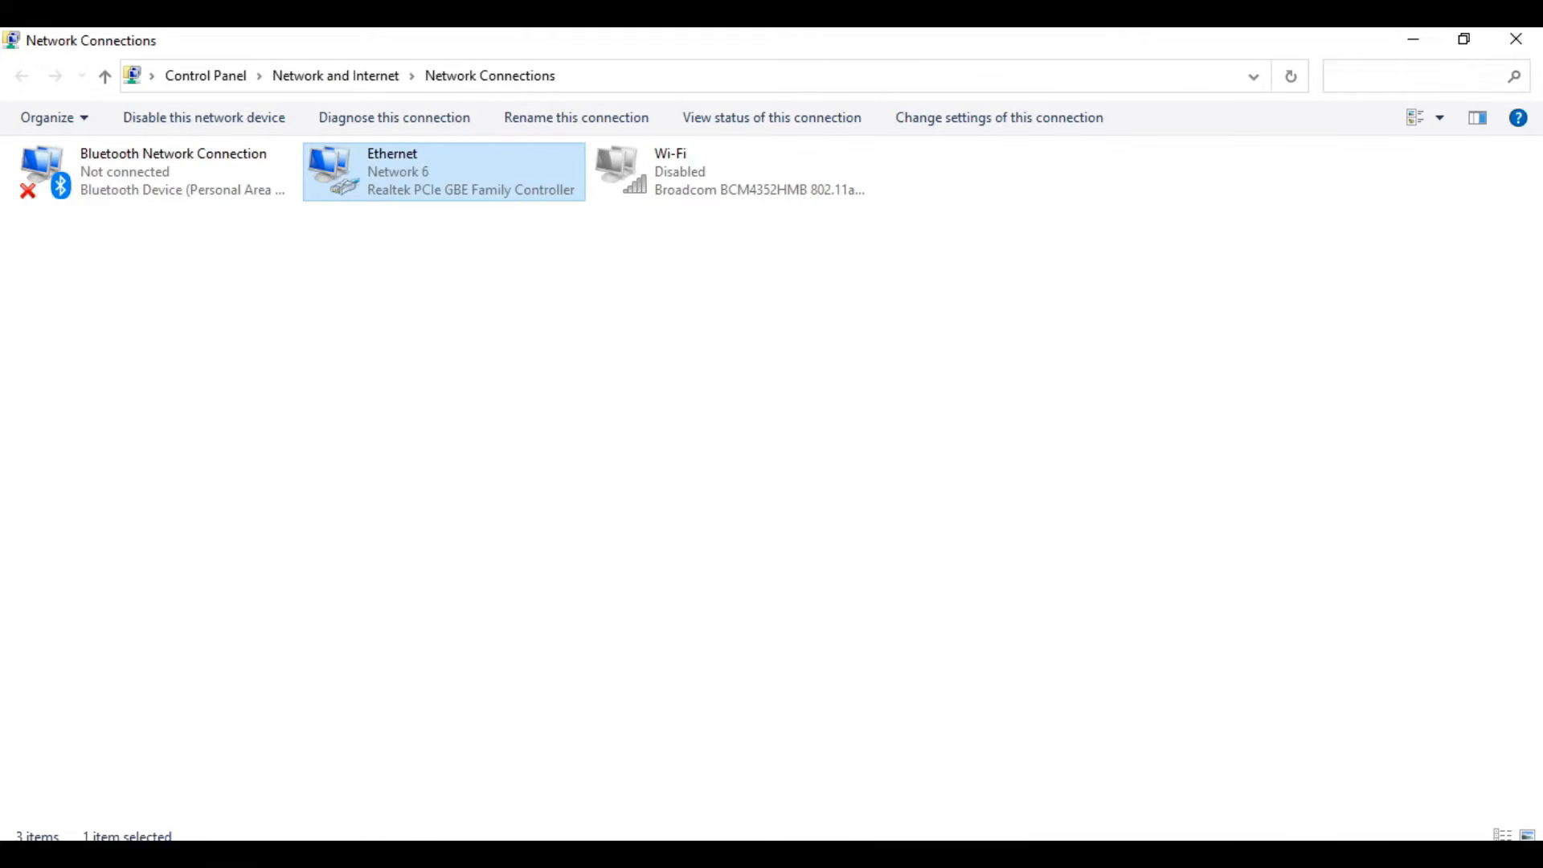
pyautogui.click(361, 853)
pyautogui.click(361, 854)
pyautogui.click(361, 854)
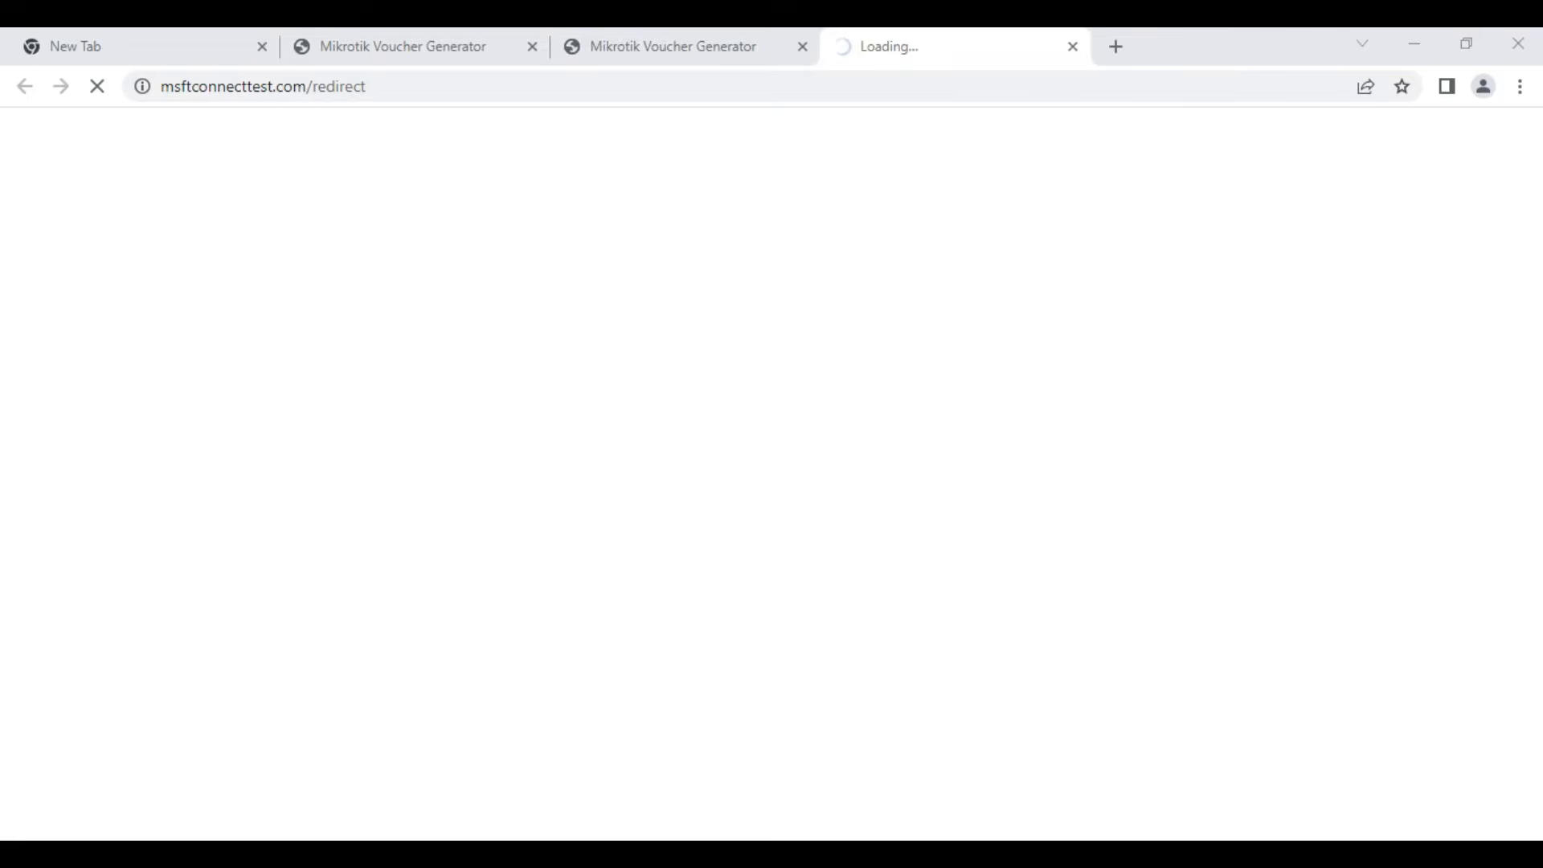
pyautogui.click(410, 854)
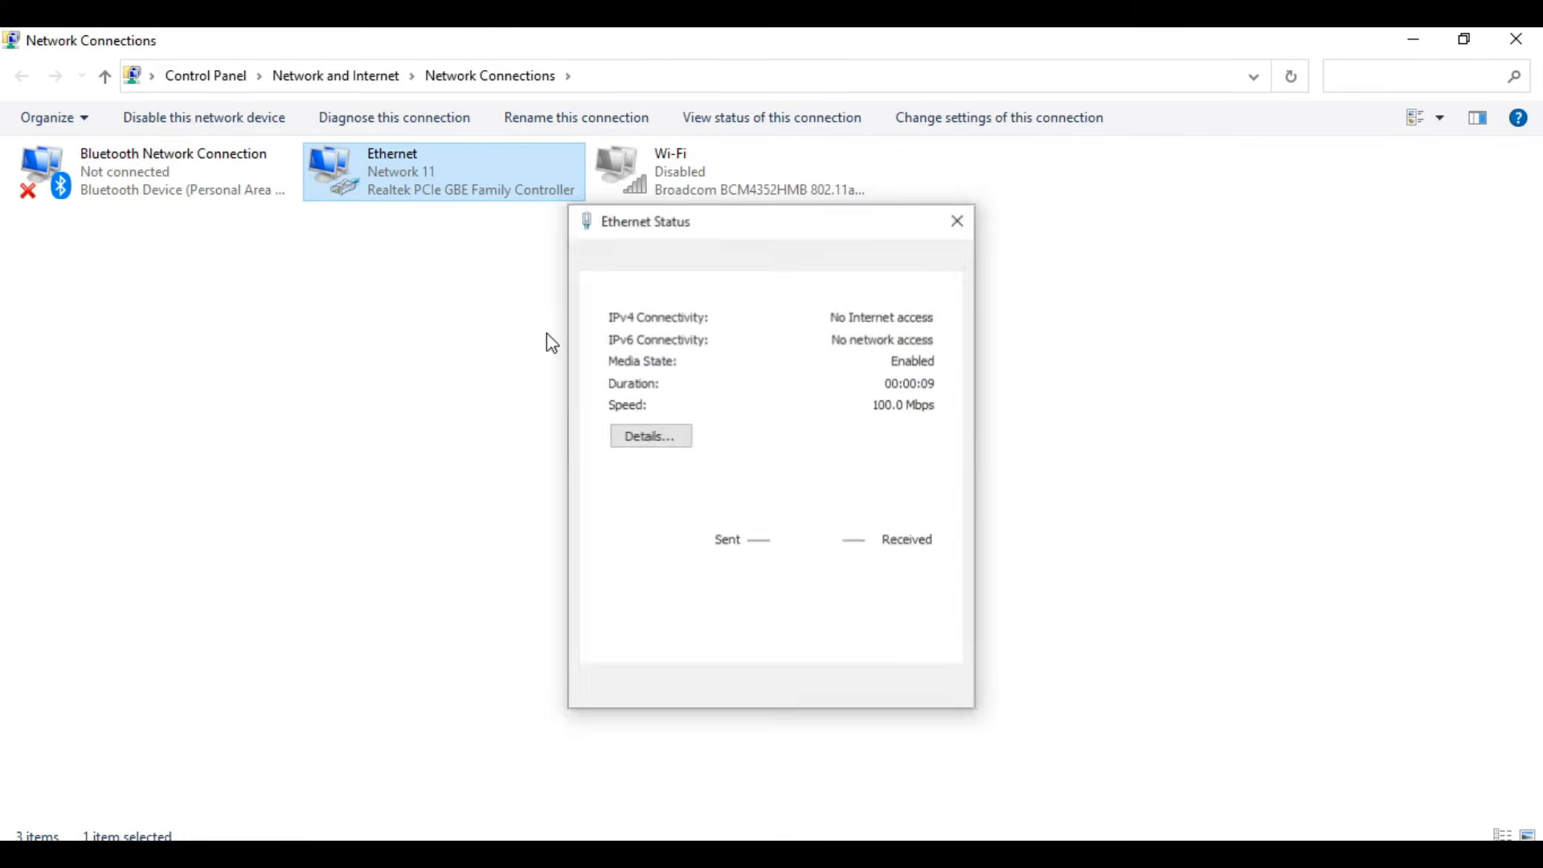
pyautogui.click(650, 436)
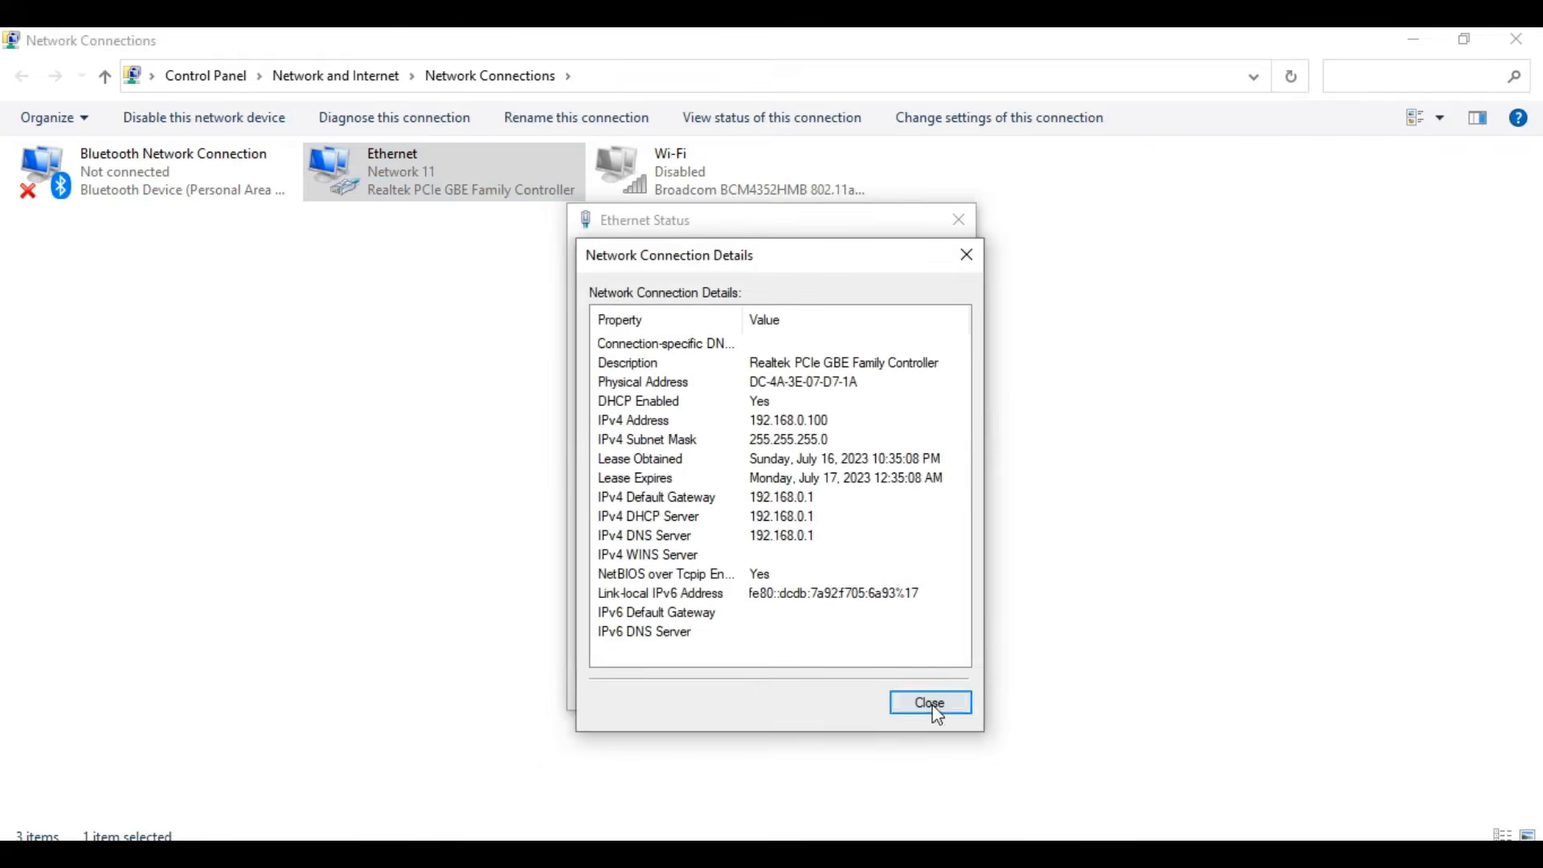
pyautogui.click(931, 700)
pyautogui.click(924, 691)
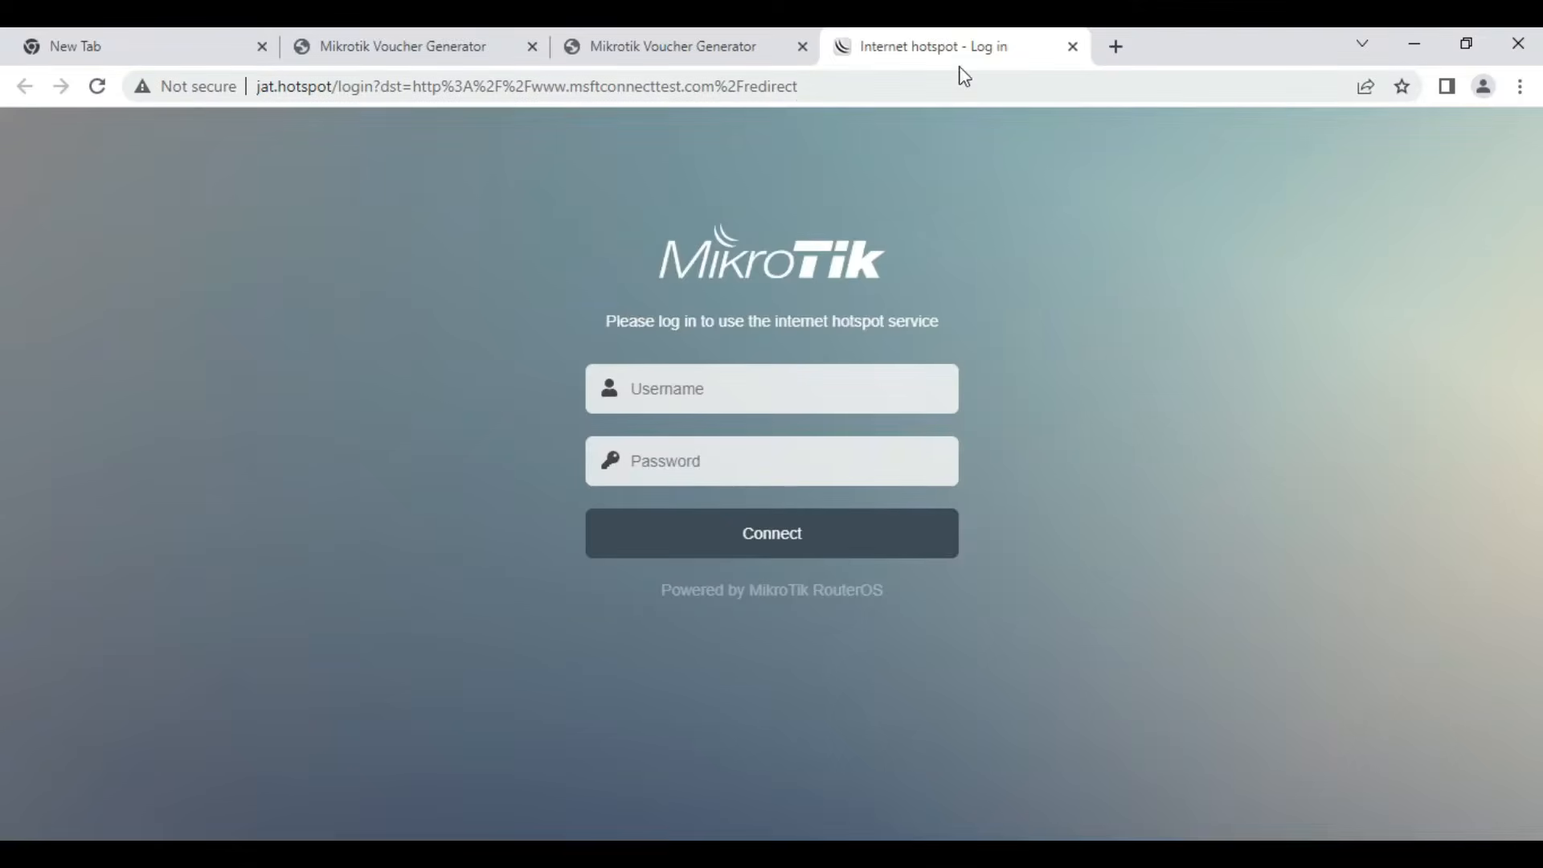
# - Open 192.168.0.1 in the browser and log in to the TP-Link router as admin with the account password
pyautogui.click(1016, 84)
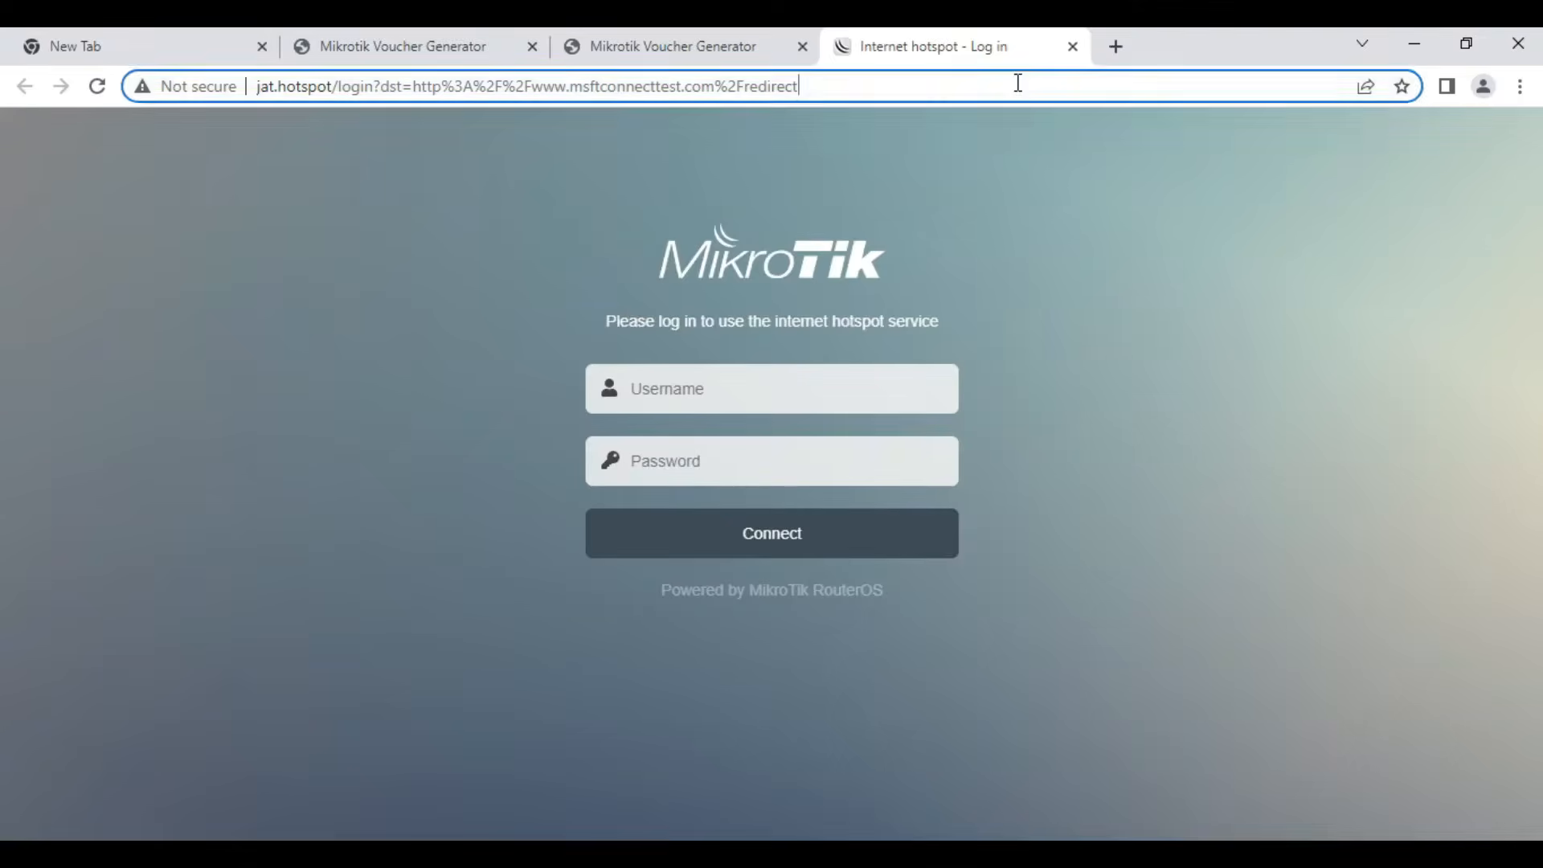
pyautogui.write('192.168.0.1')
pyautogui.press('Return')
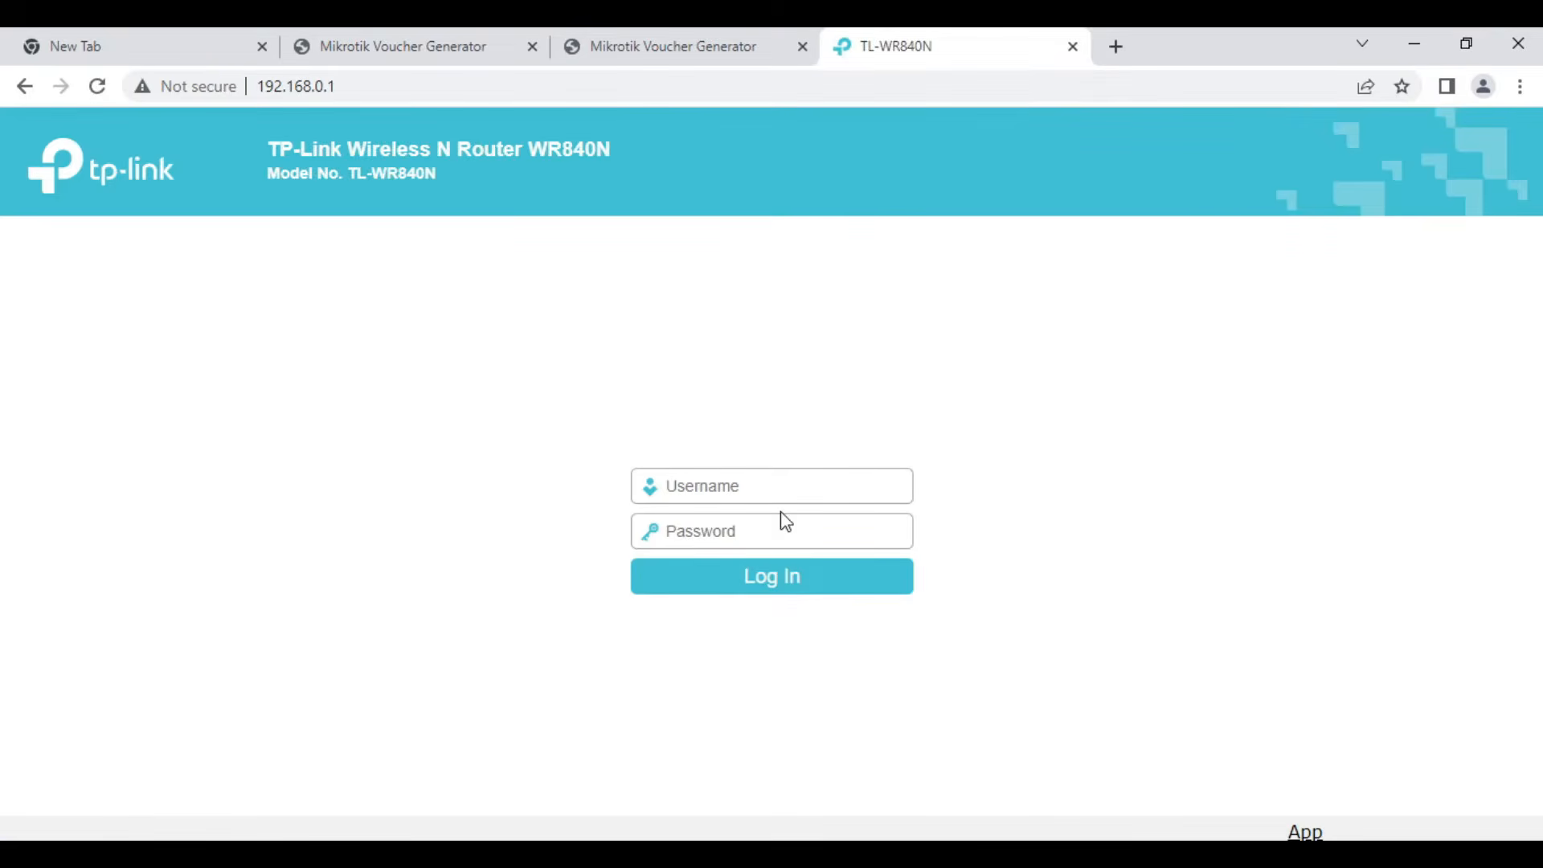
pyautogui.click(783, 482)
pyautogui.write('admin')
pyautogui.press('Tab')
pyautogui.write('admin')
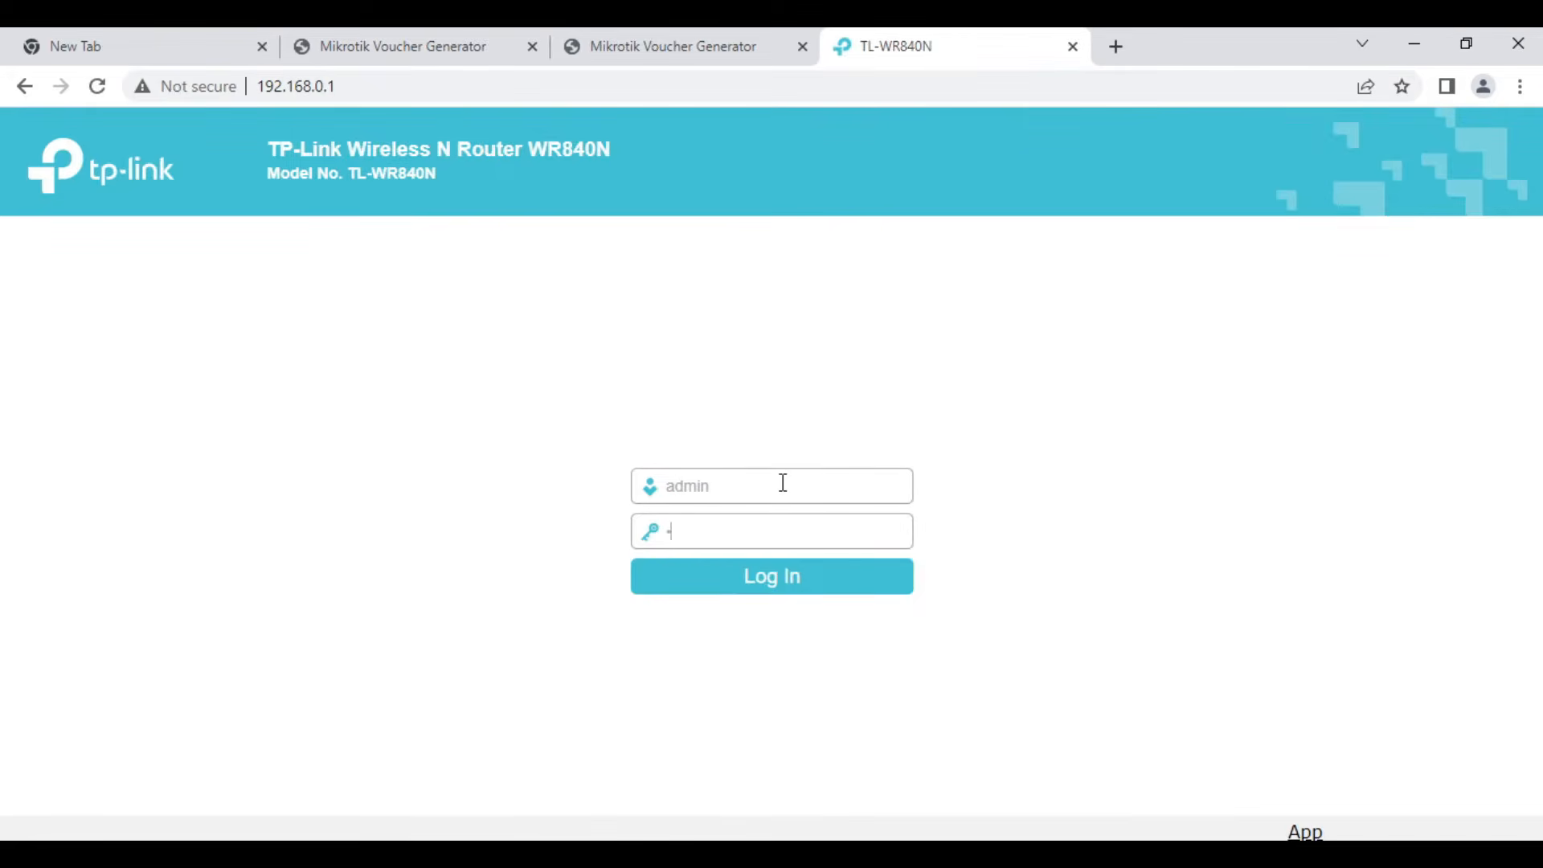
pyautogui.press('Return')
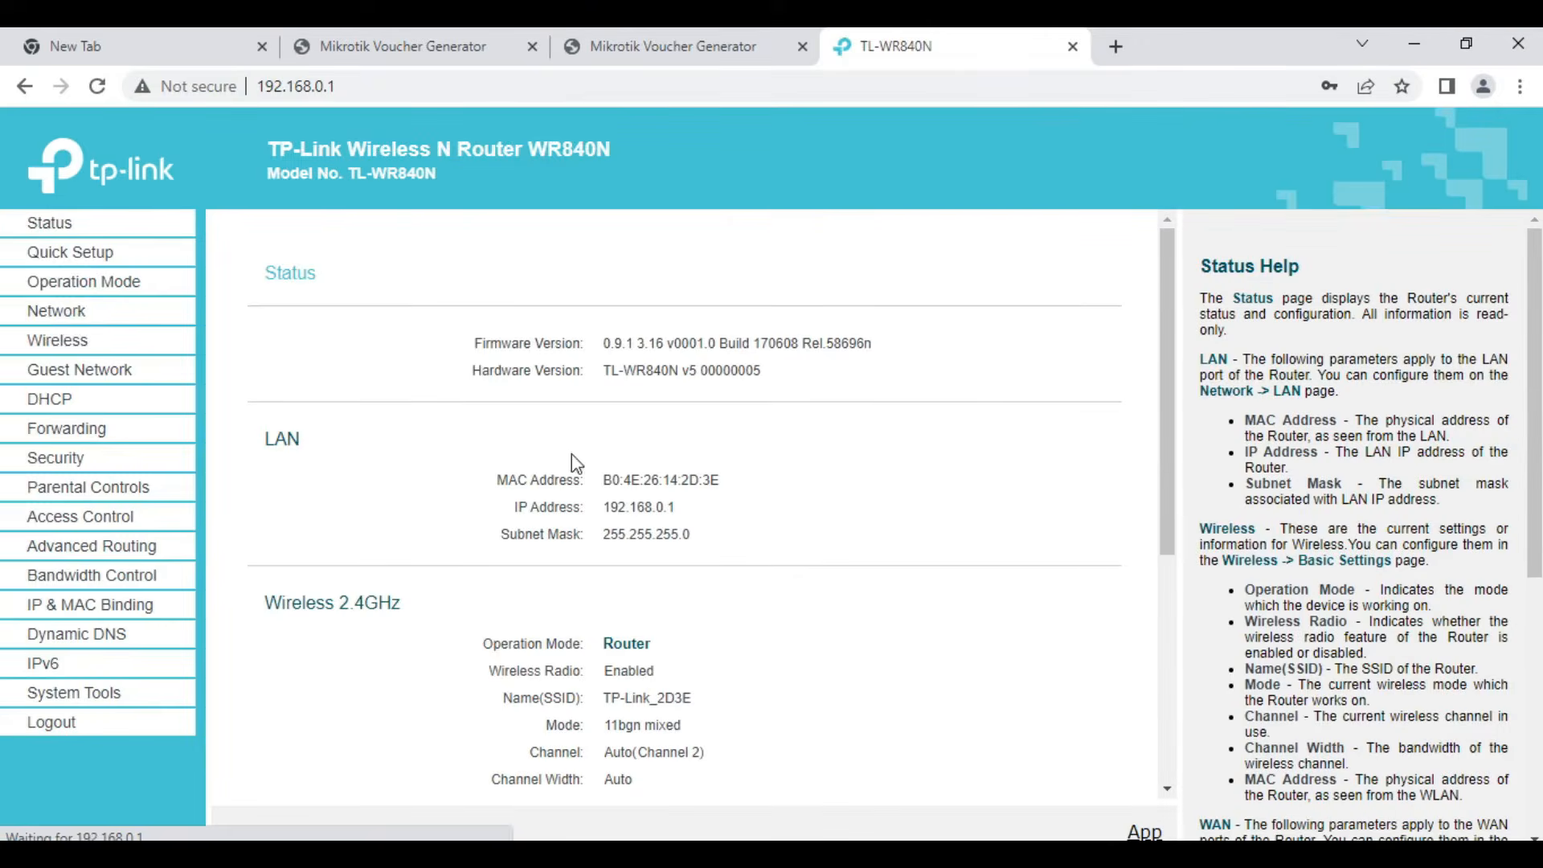
# - Change the TP-Link router's operation mode to Access Point, save it and accept the reboot
pyautogui.click(70, 320)
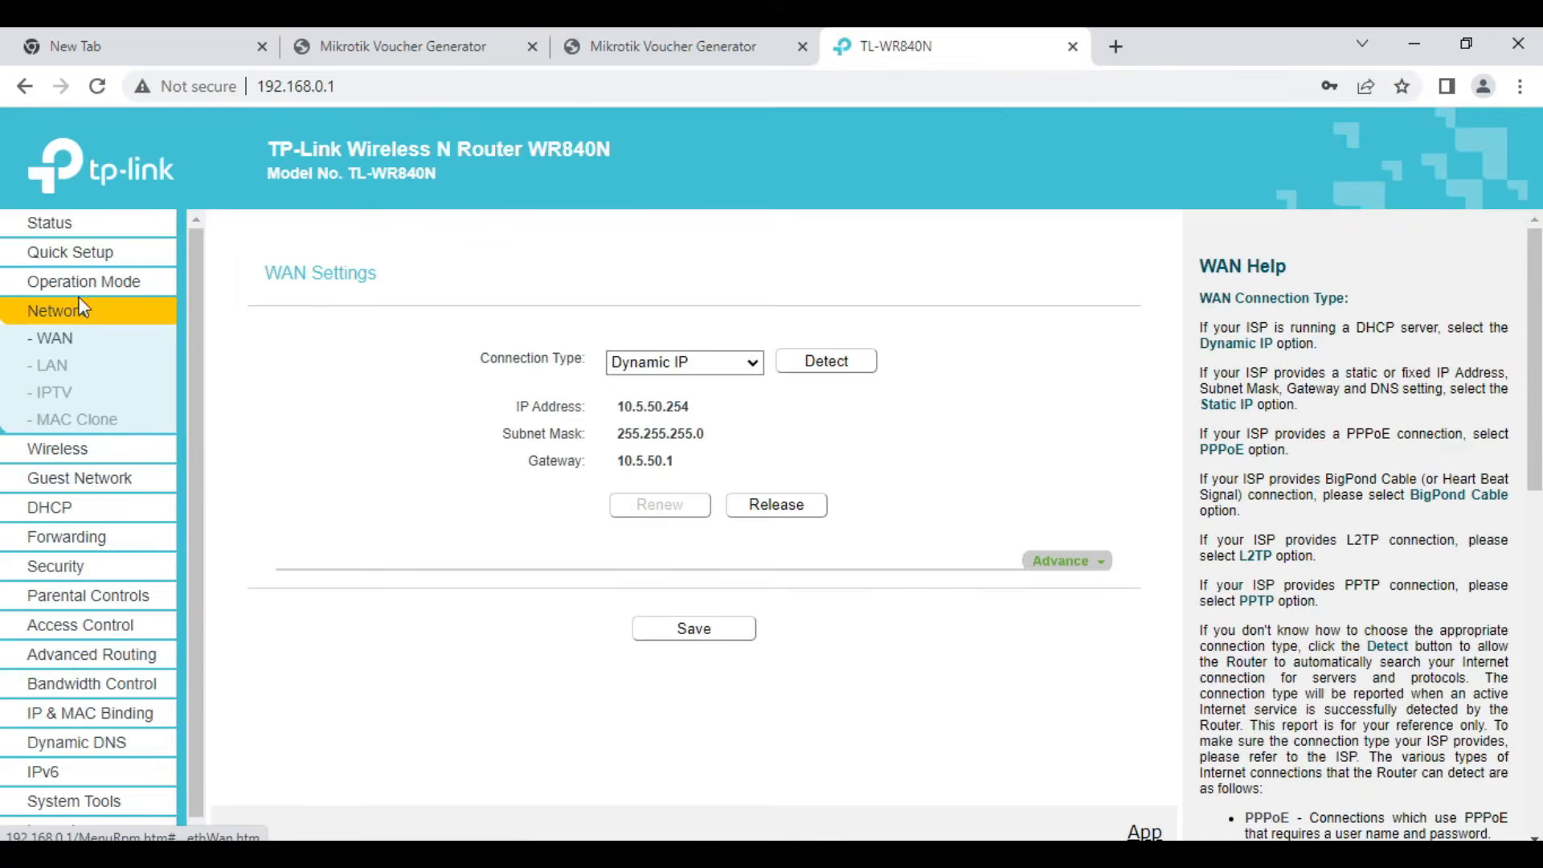
pyautogui.click(88, 287)
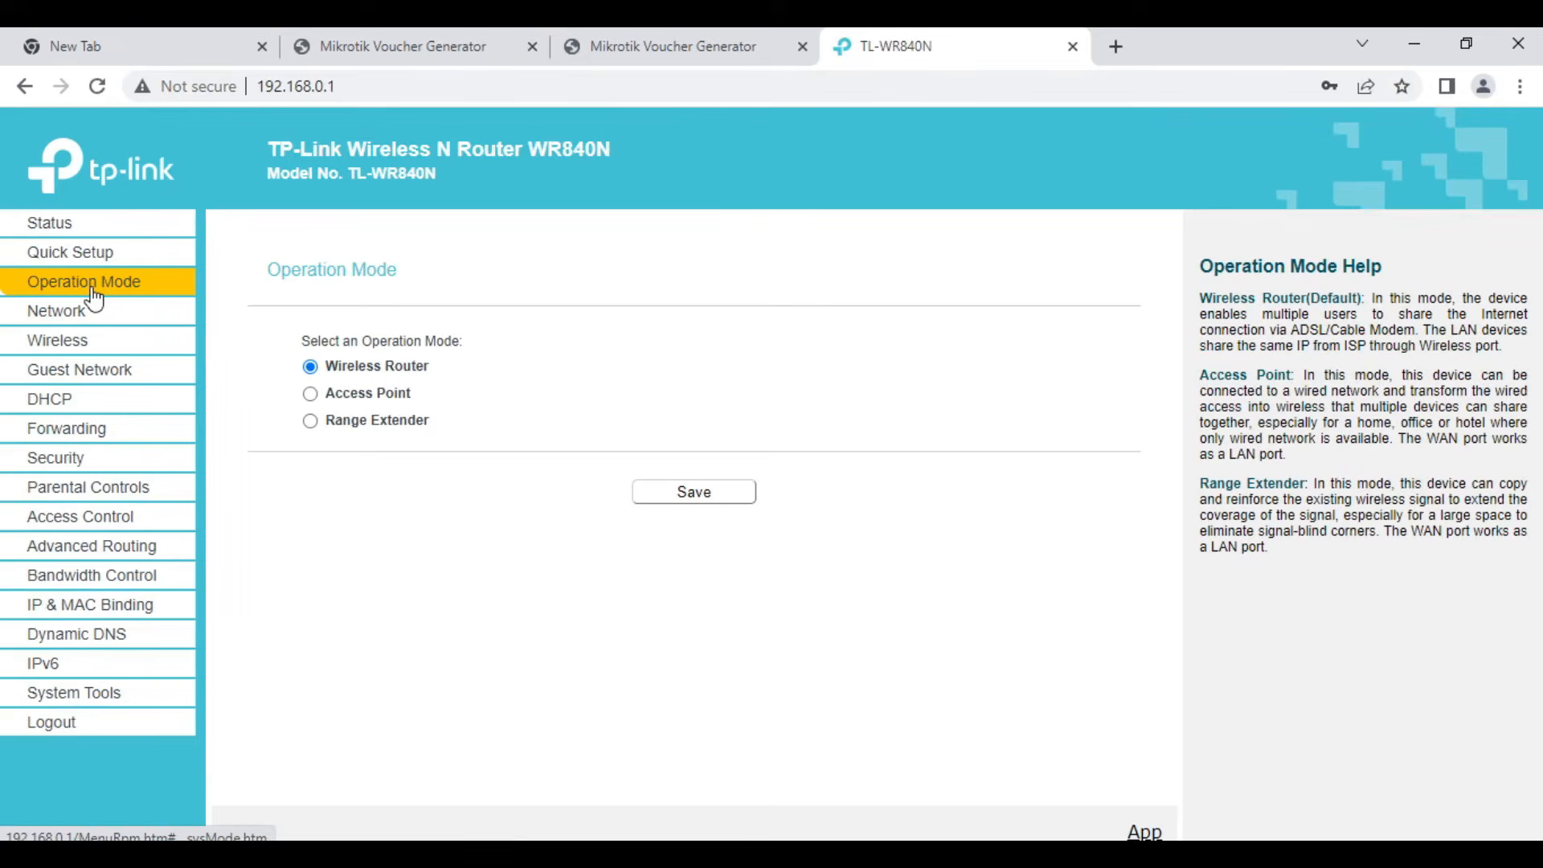
pyautogui.click(312, 395)
pyautogui.click(675, 503)
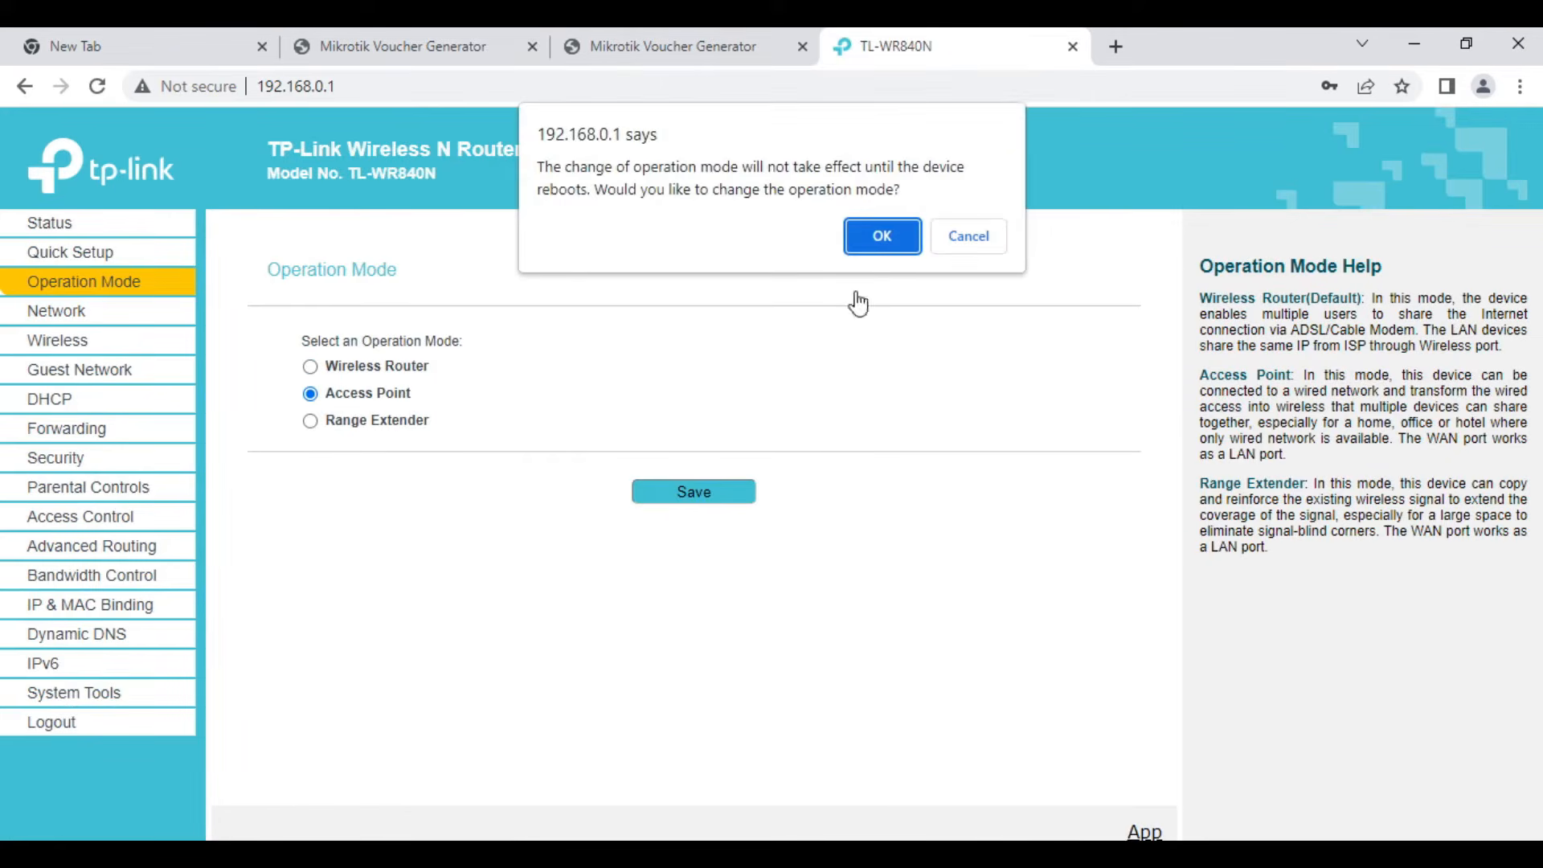
pyautogui.click(880, 244)
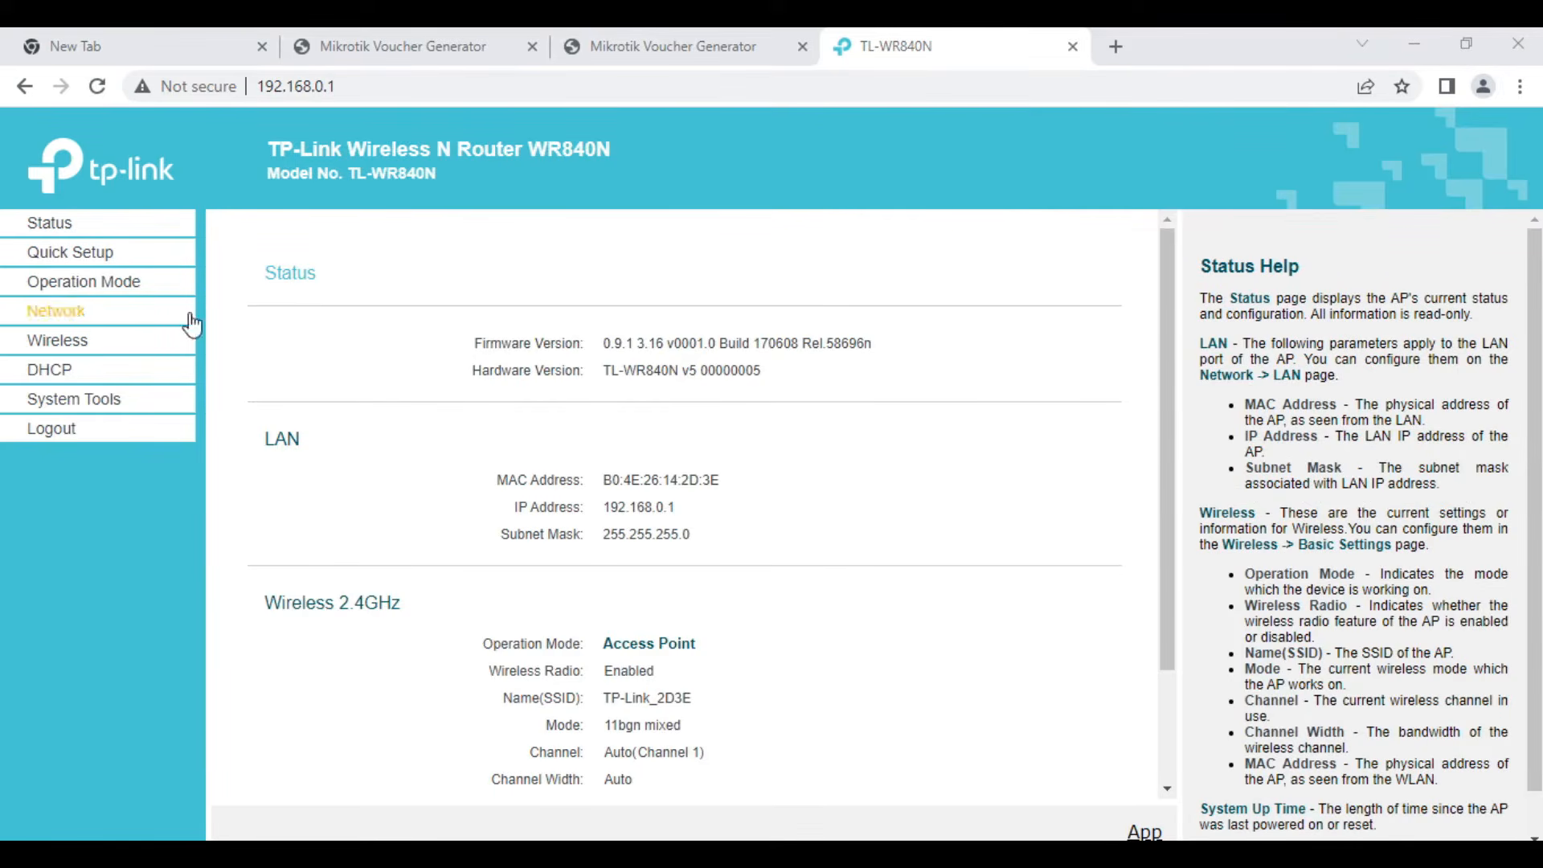
# - Set the access point's wireless network name to JAT-Hotspot and save the wireless settings
pyautogui.click(72, 341)
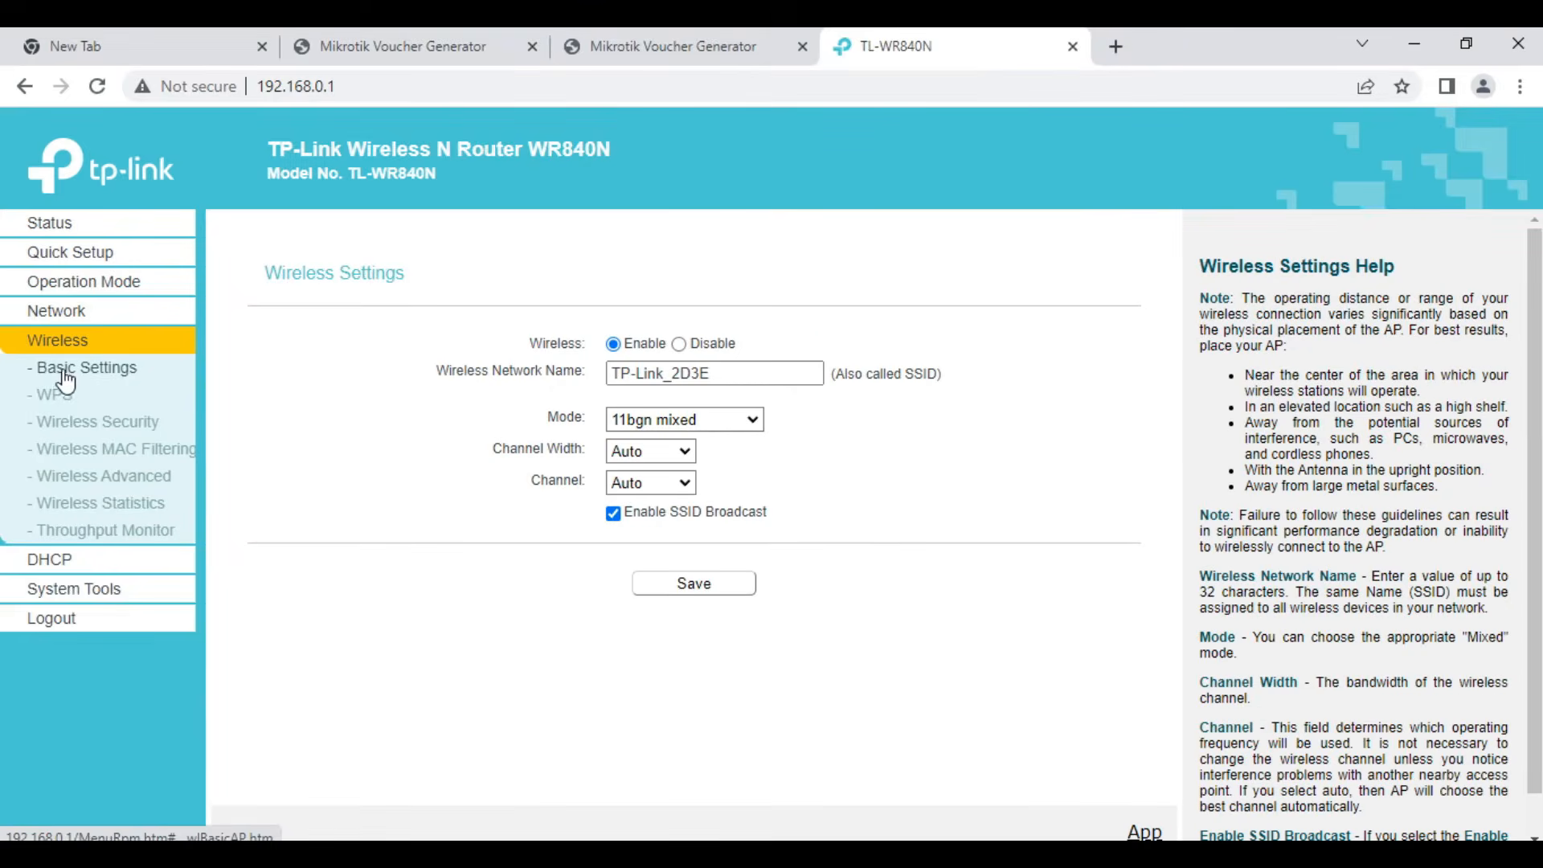
pyautogui.click(723, 372)
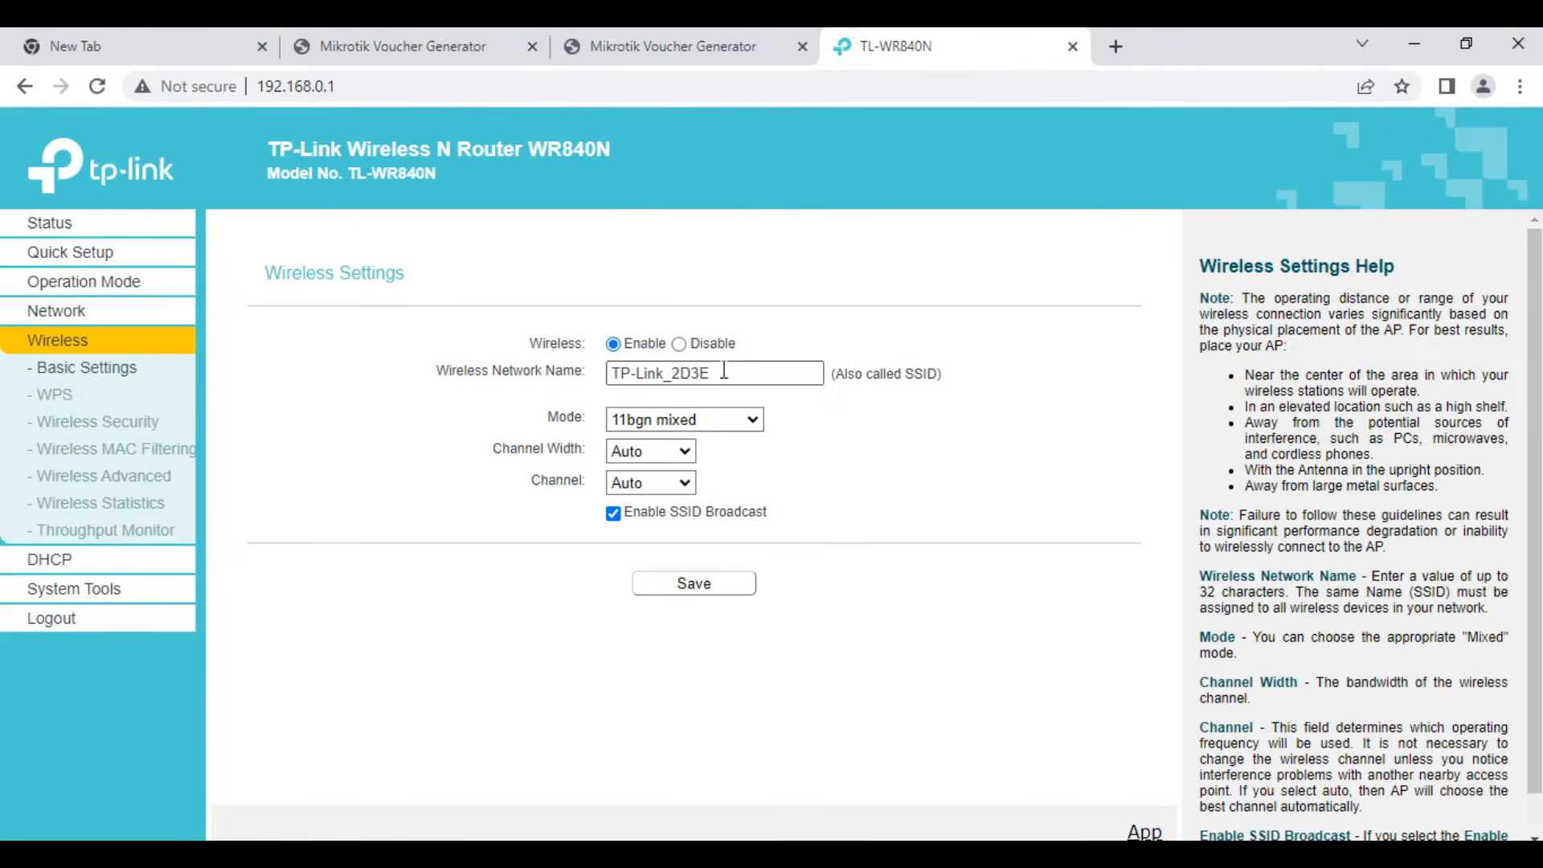
pyautogui.doubleClick(723, 372)
pyautogui.hotkey('ctrl', 'a')
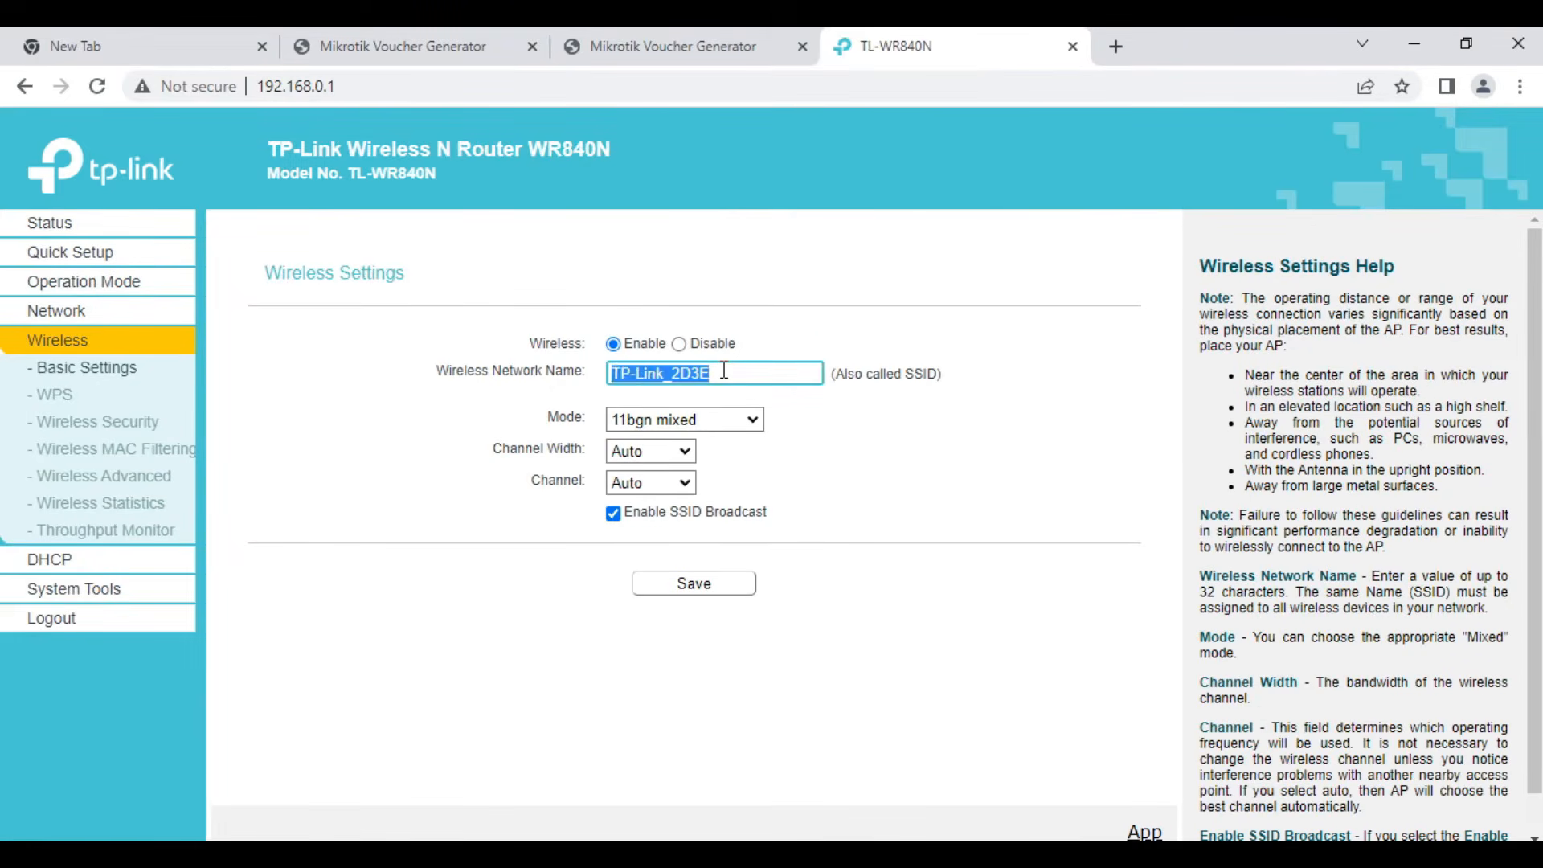
pyautogui.press('BackSpace')
pyautogui.write('JAT-Hotspot')
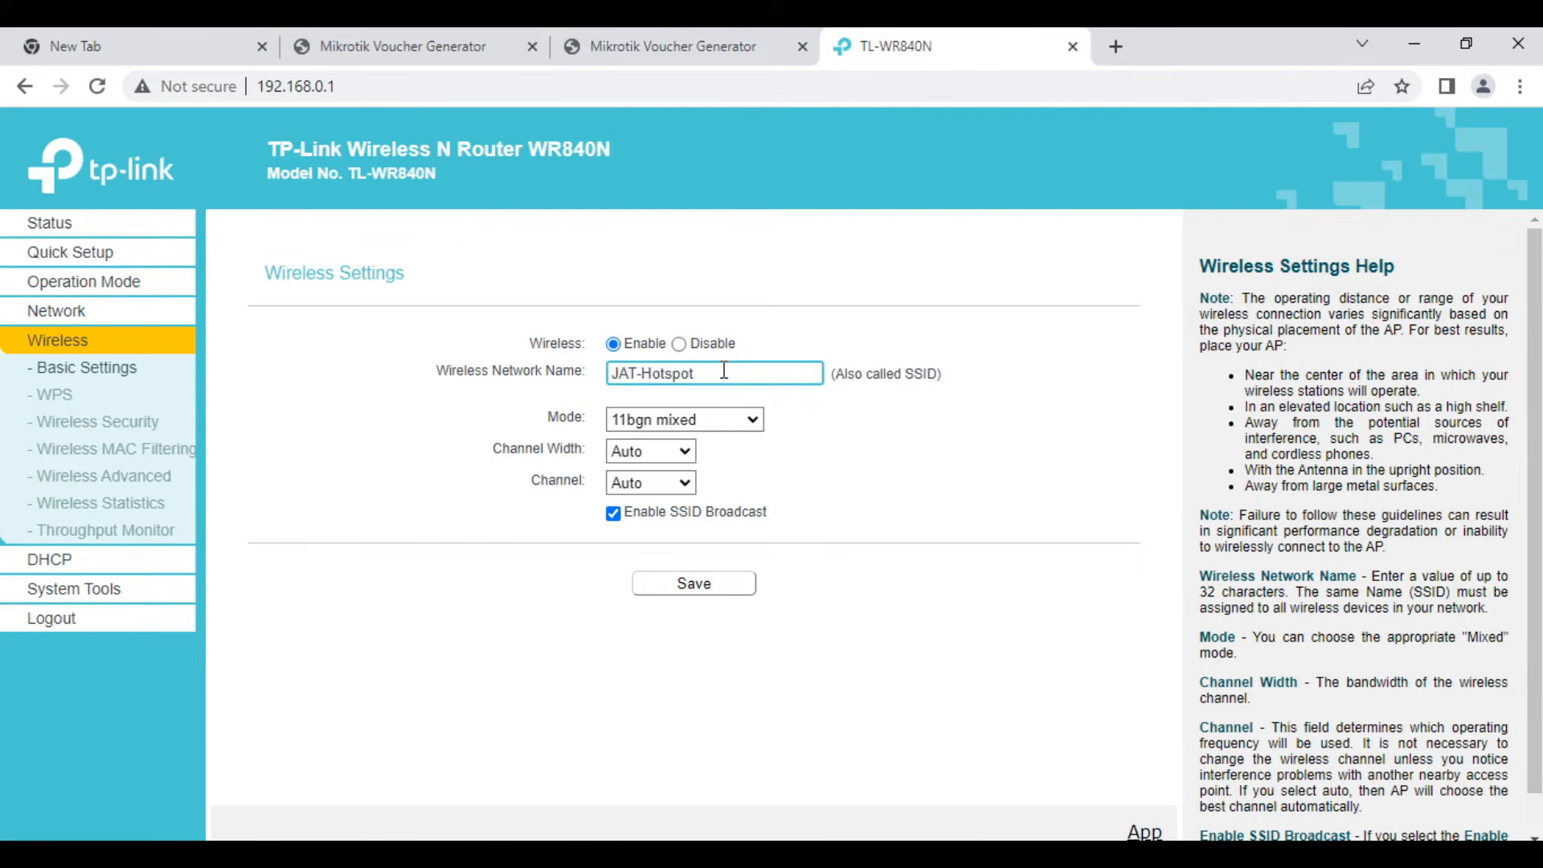
pyautogui.click(680, 589)
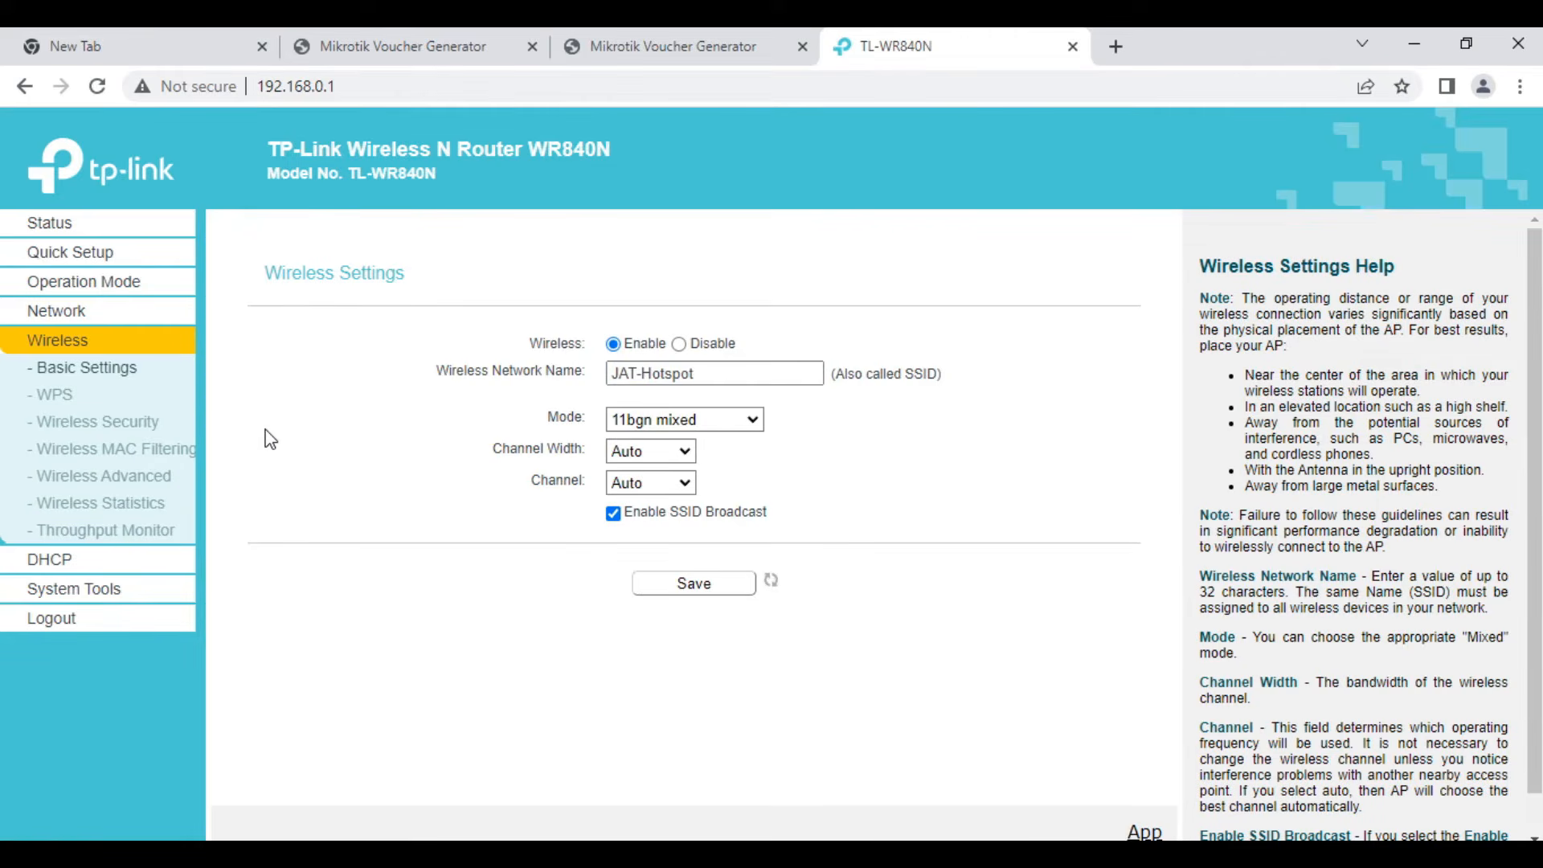
# - Disable wireless security on the access point, save the setting and log out of the router
pyautogui.click(150, 429)
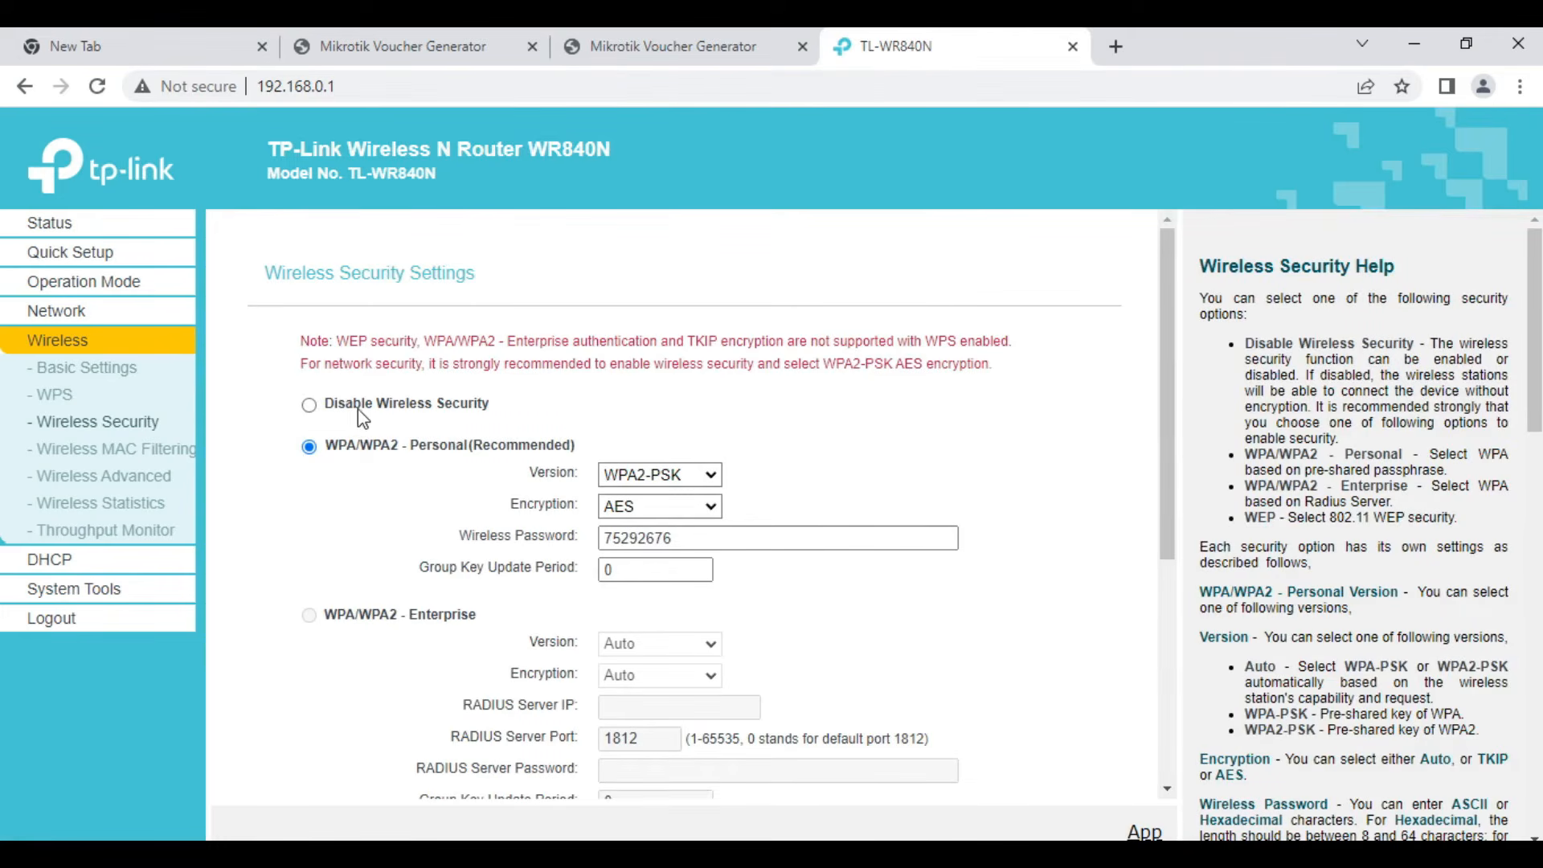
pyautogui.click(310, 406)
pyautogui.scroll(-5, 831, 544)
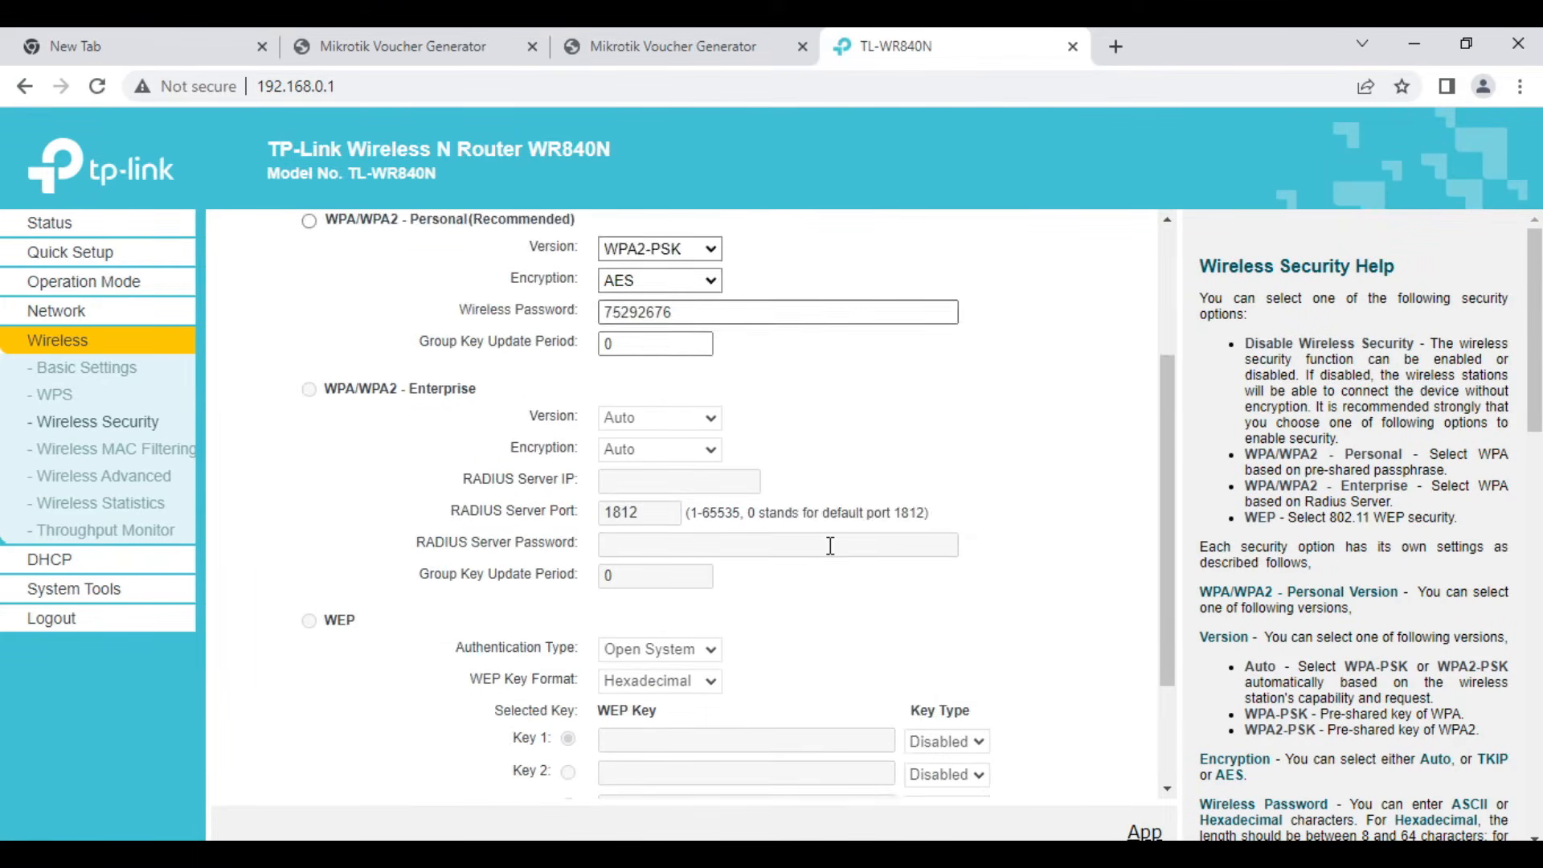
pyautogui.click(734, 753)
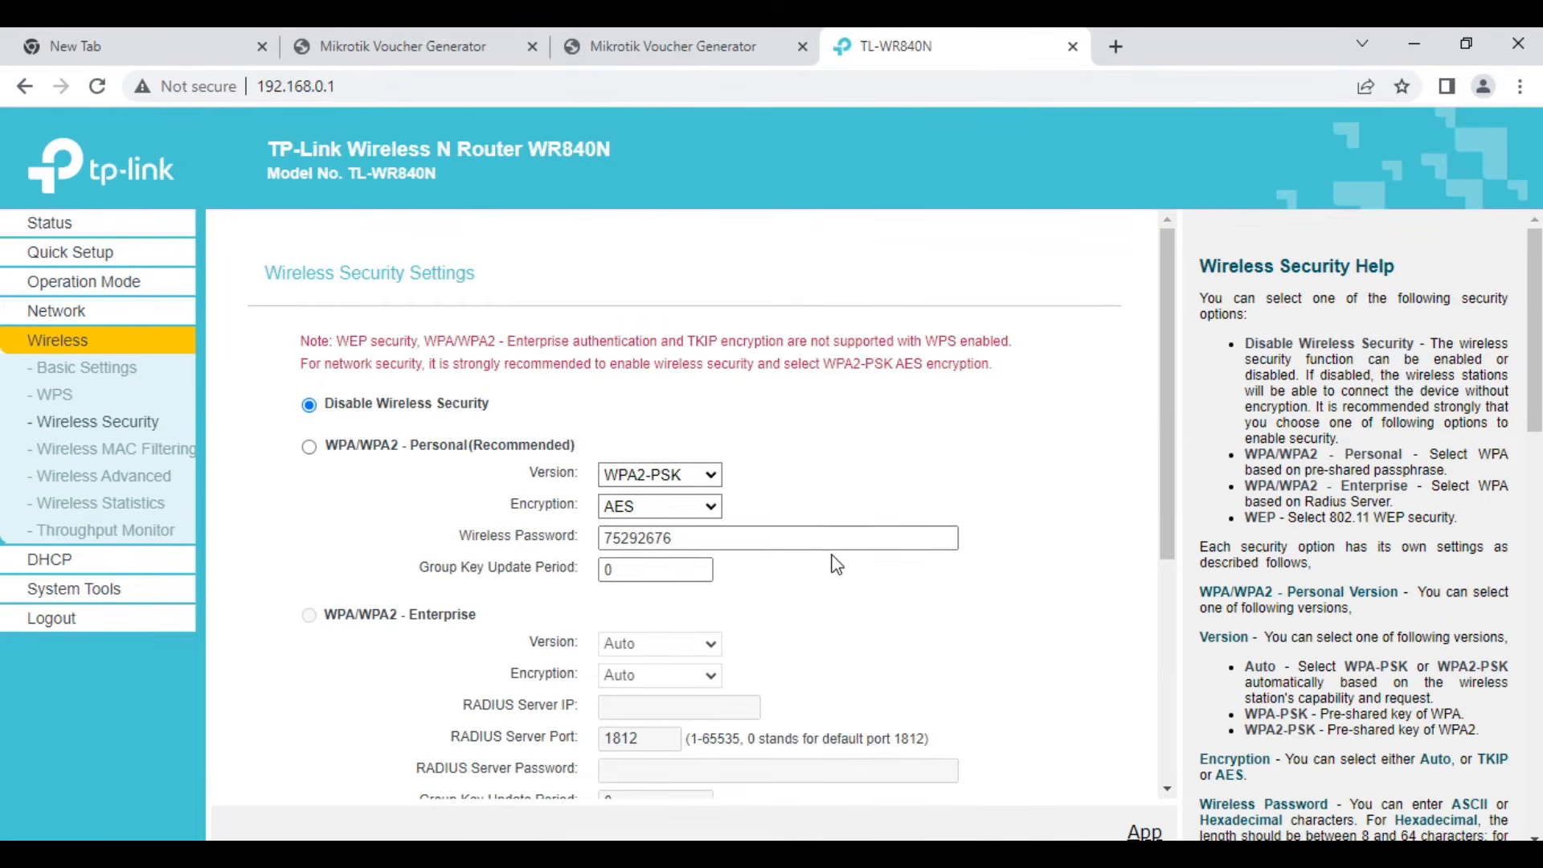
pyautogui.scroll(-5, 836, 565)
pyautogui.click(693, 752)
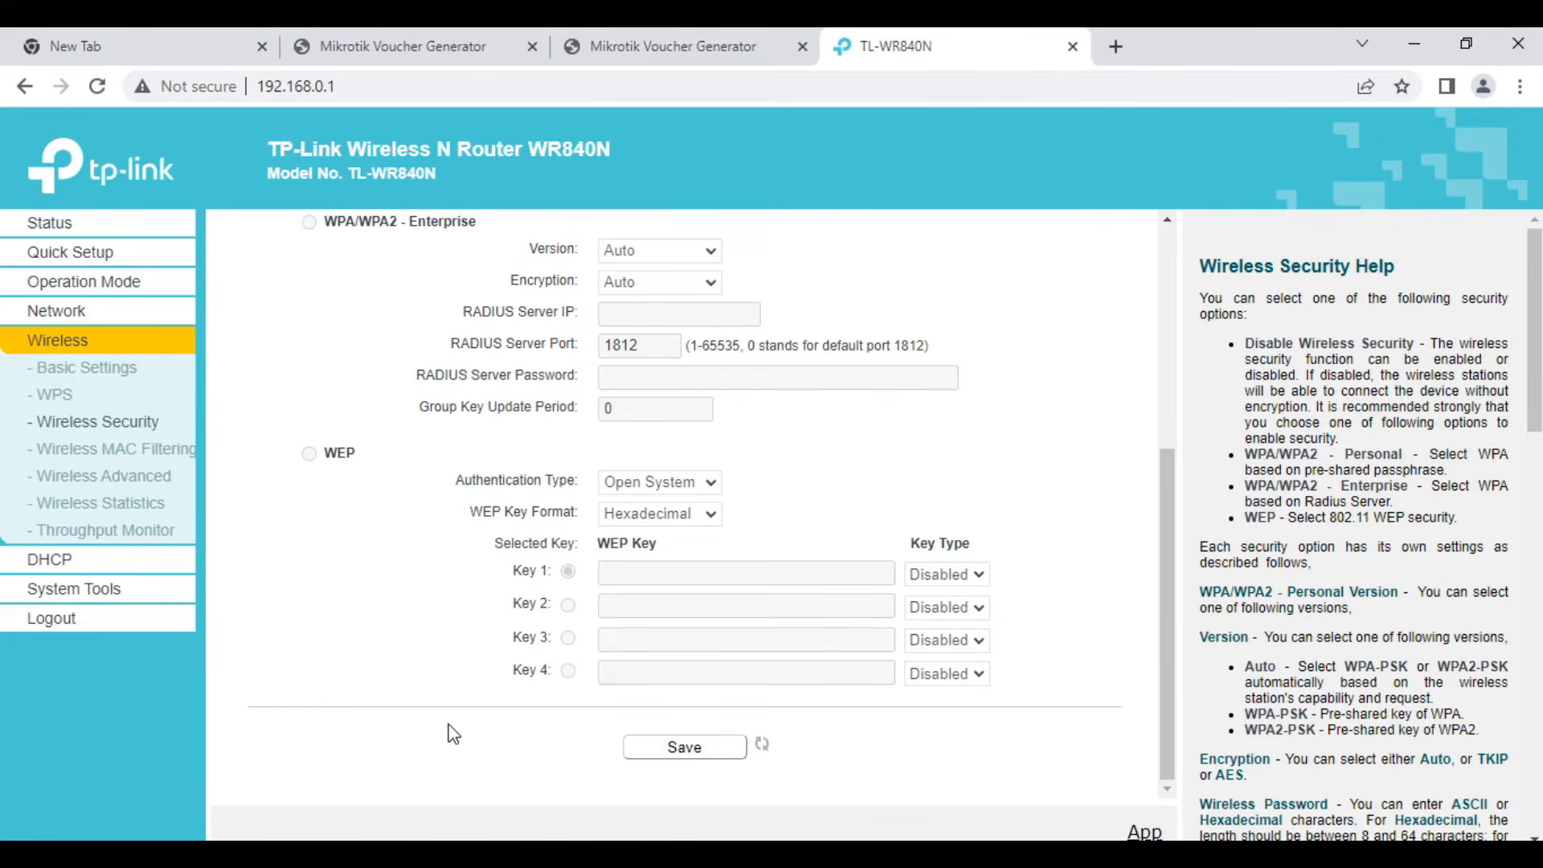
pyautogui.click(51, 626)
pyautogui.click(883, 218)
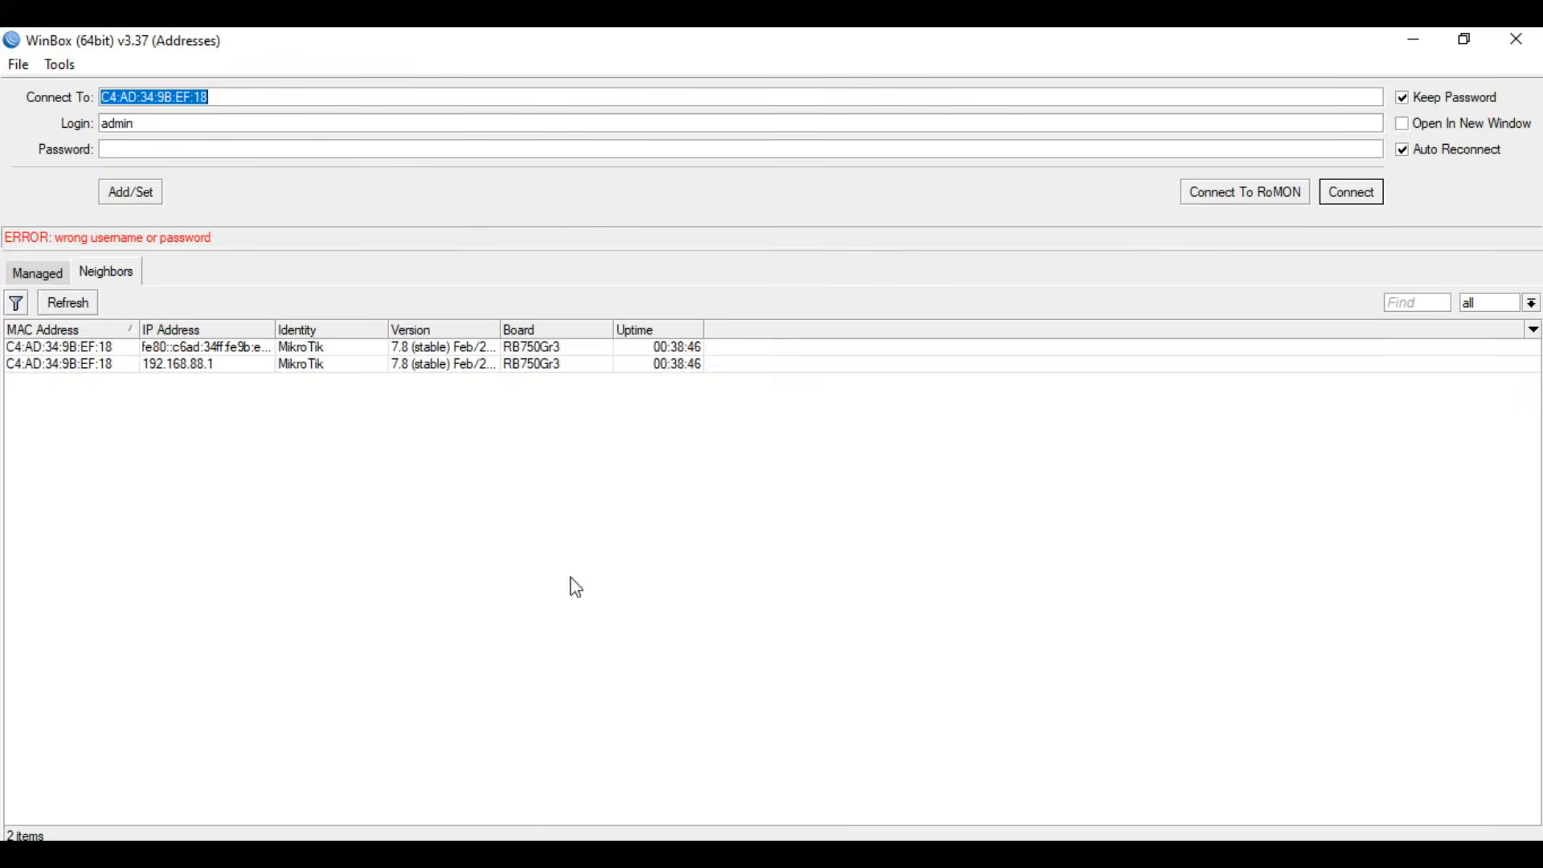
# - Switch to WinBox and connect to the MikroTik neighbor at 192.168.88.1 as admin with the account password
pyautogui.click(87, 368)
pyautogui.click(235, 149)
pyautogui.write('*')
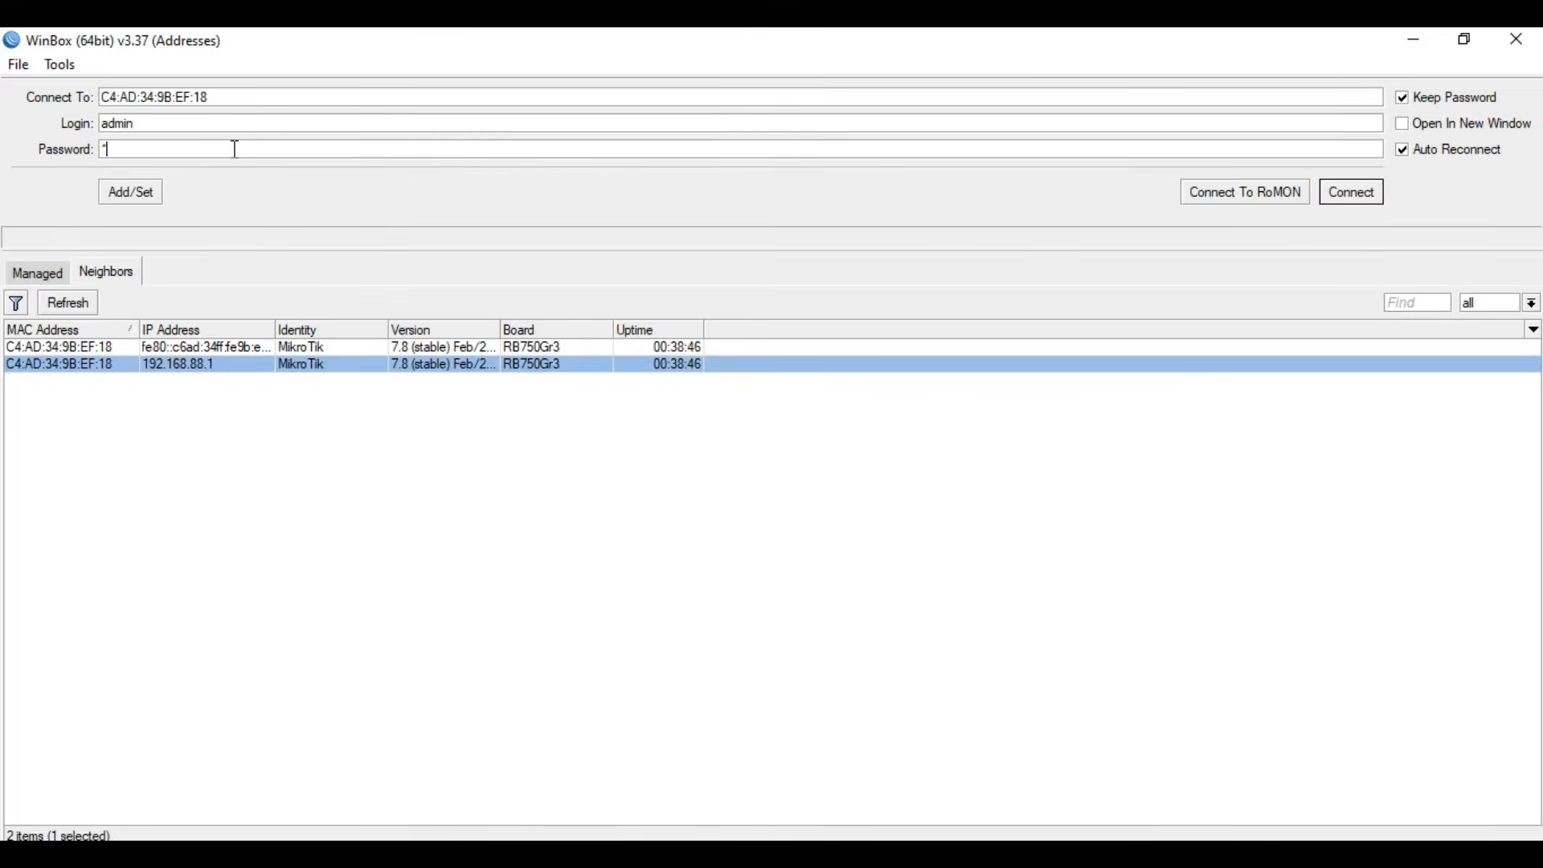
pyautogui.click(1355, 197)
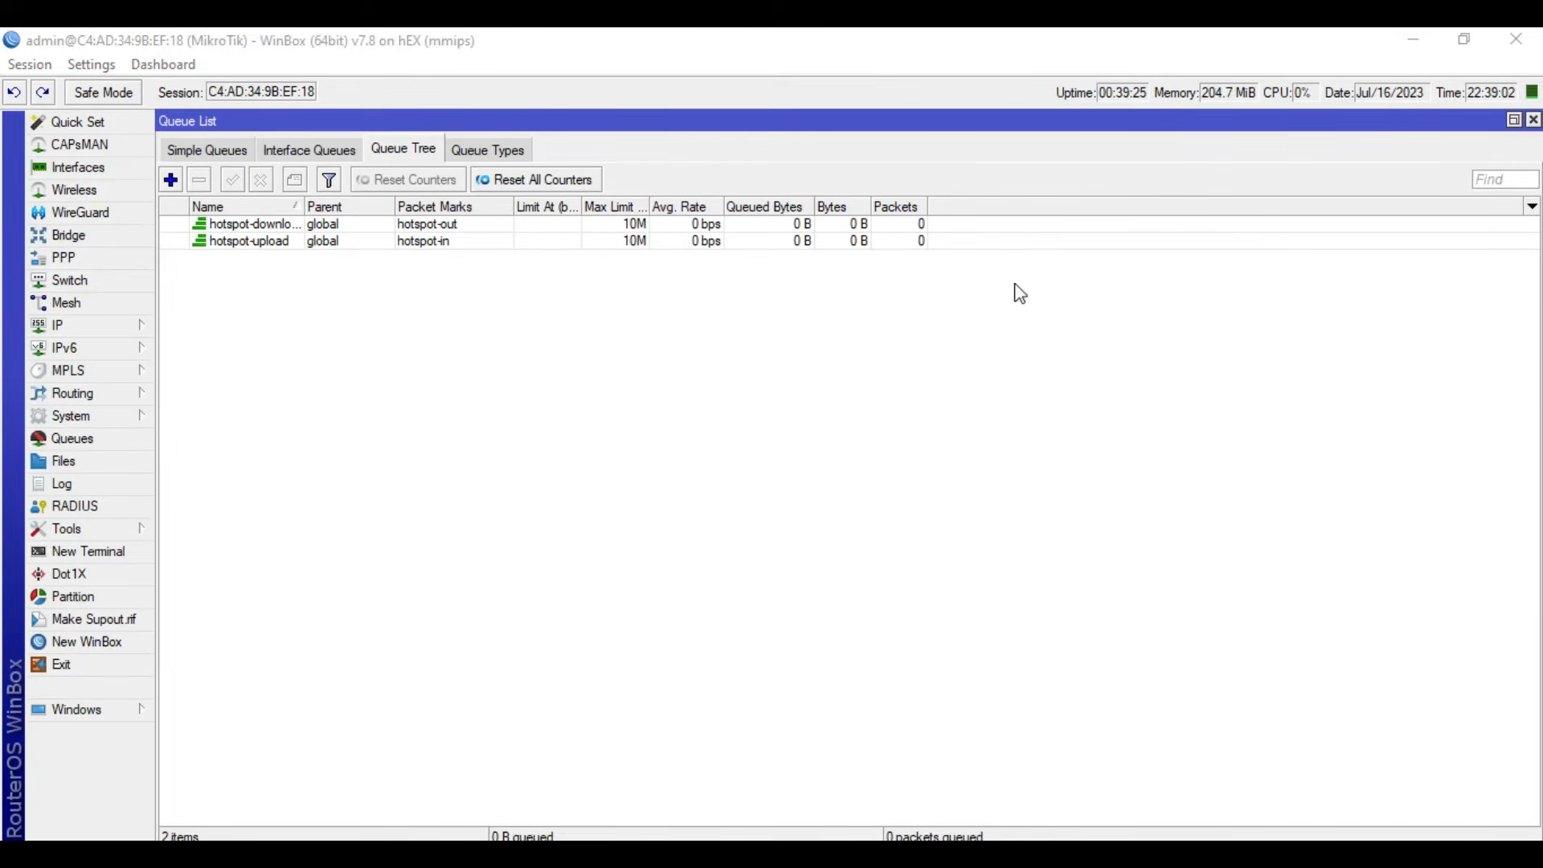
# - Restore the Queue List from its maximized size and close the Firewall window
pyautogui.click(1512, 127)
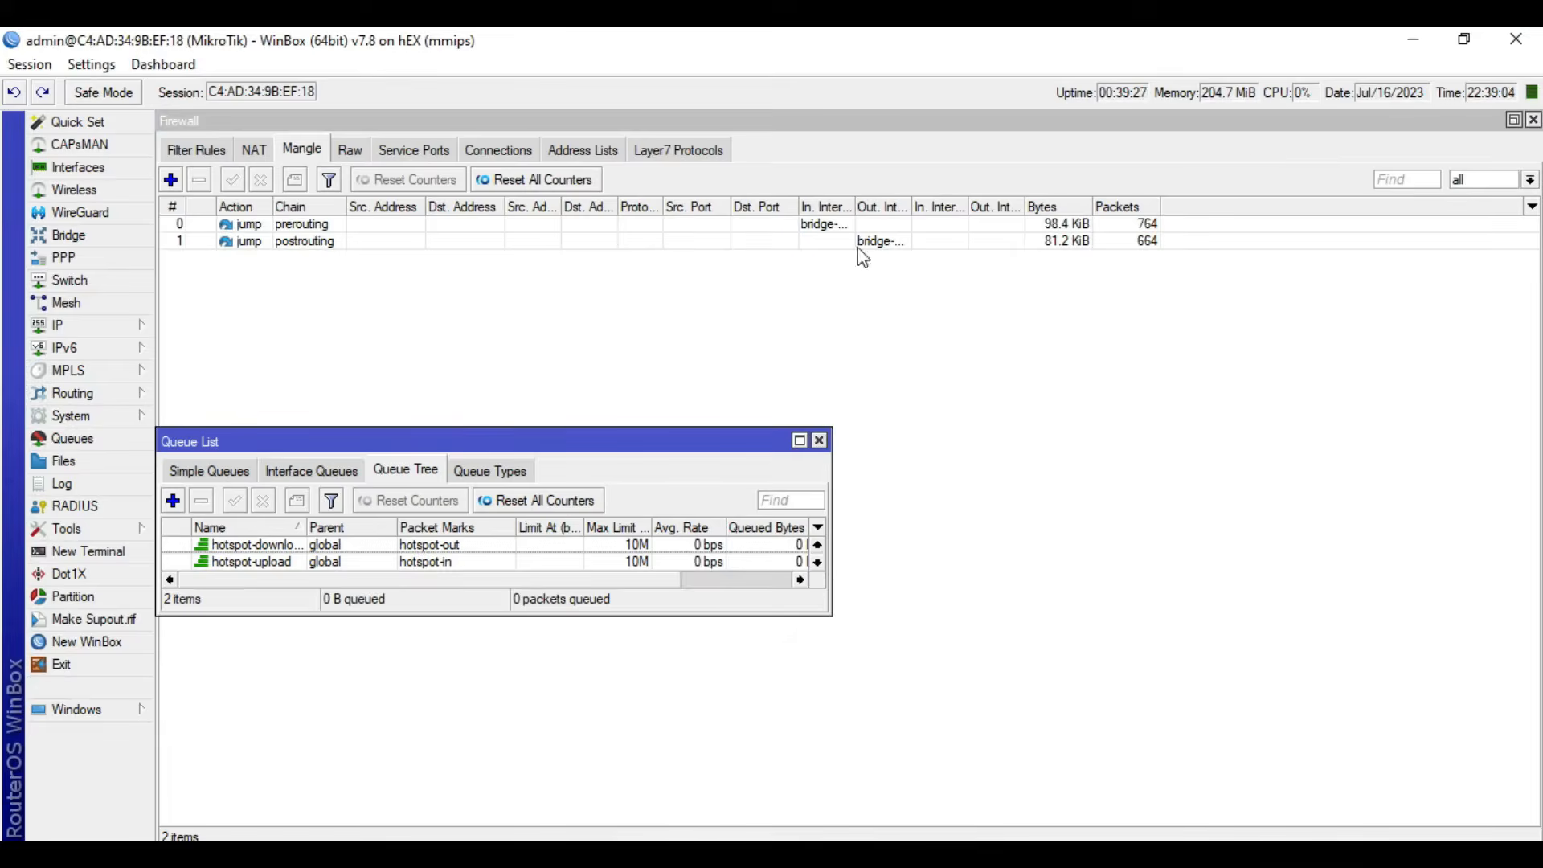
pyautogui.click(1461, 134)
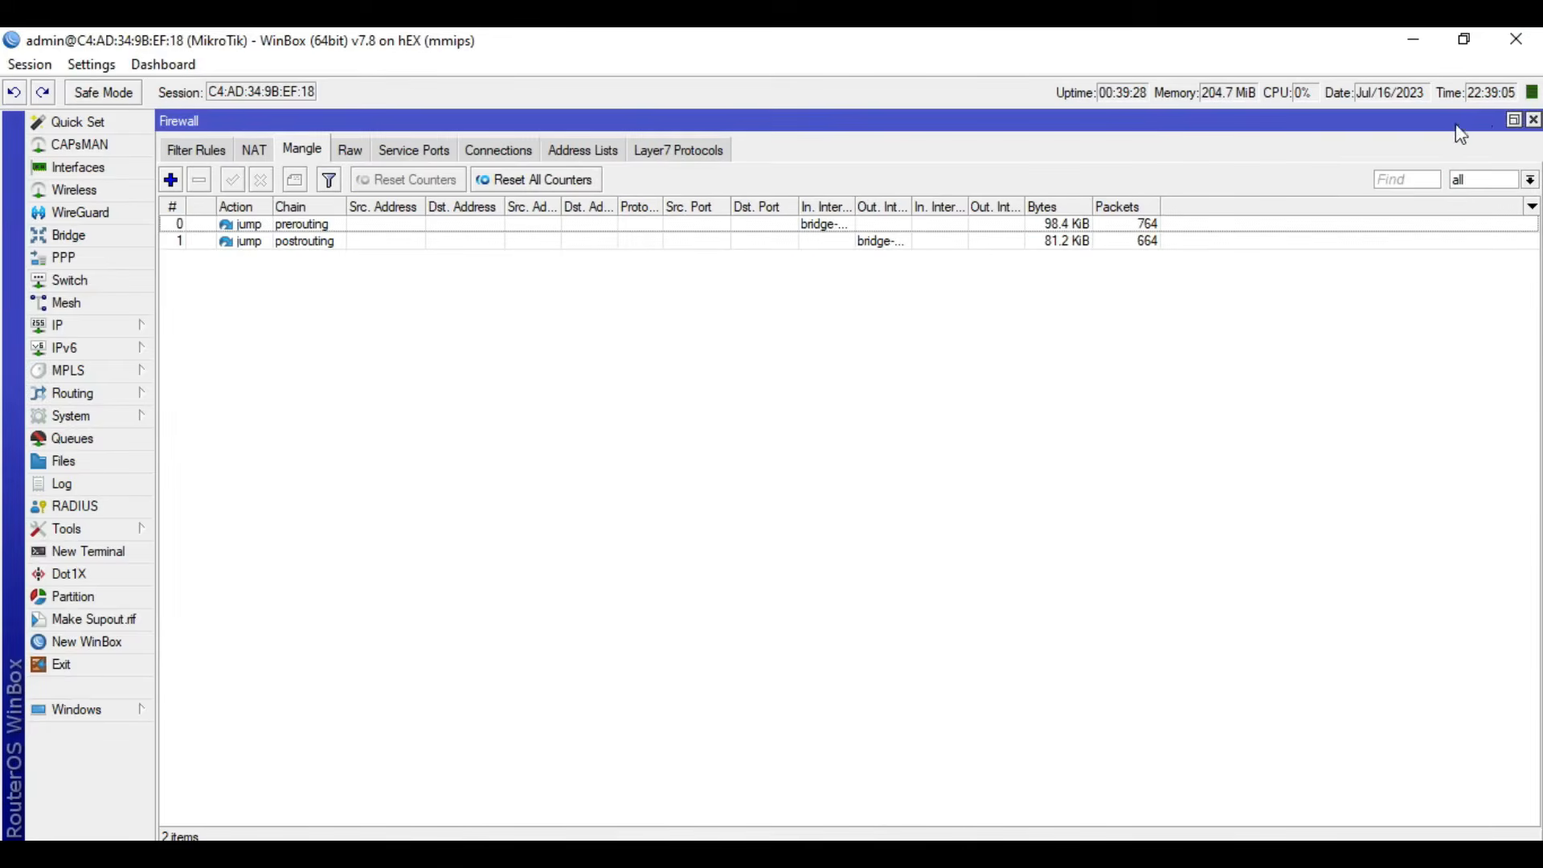
pyautogui.click(1534, 120)
# - Show the active sessions in a shortened Hotspot window and place the Queue List directly below it
pyautogui.click(612, 354)
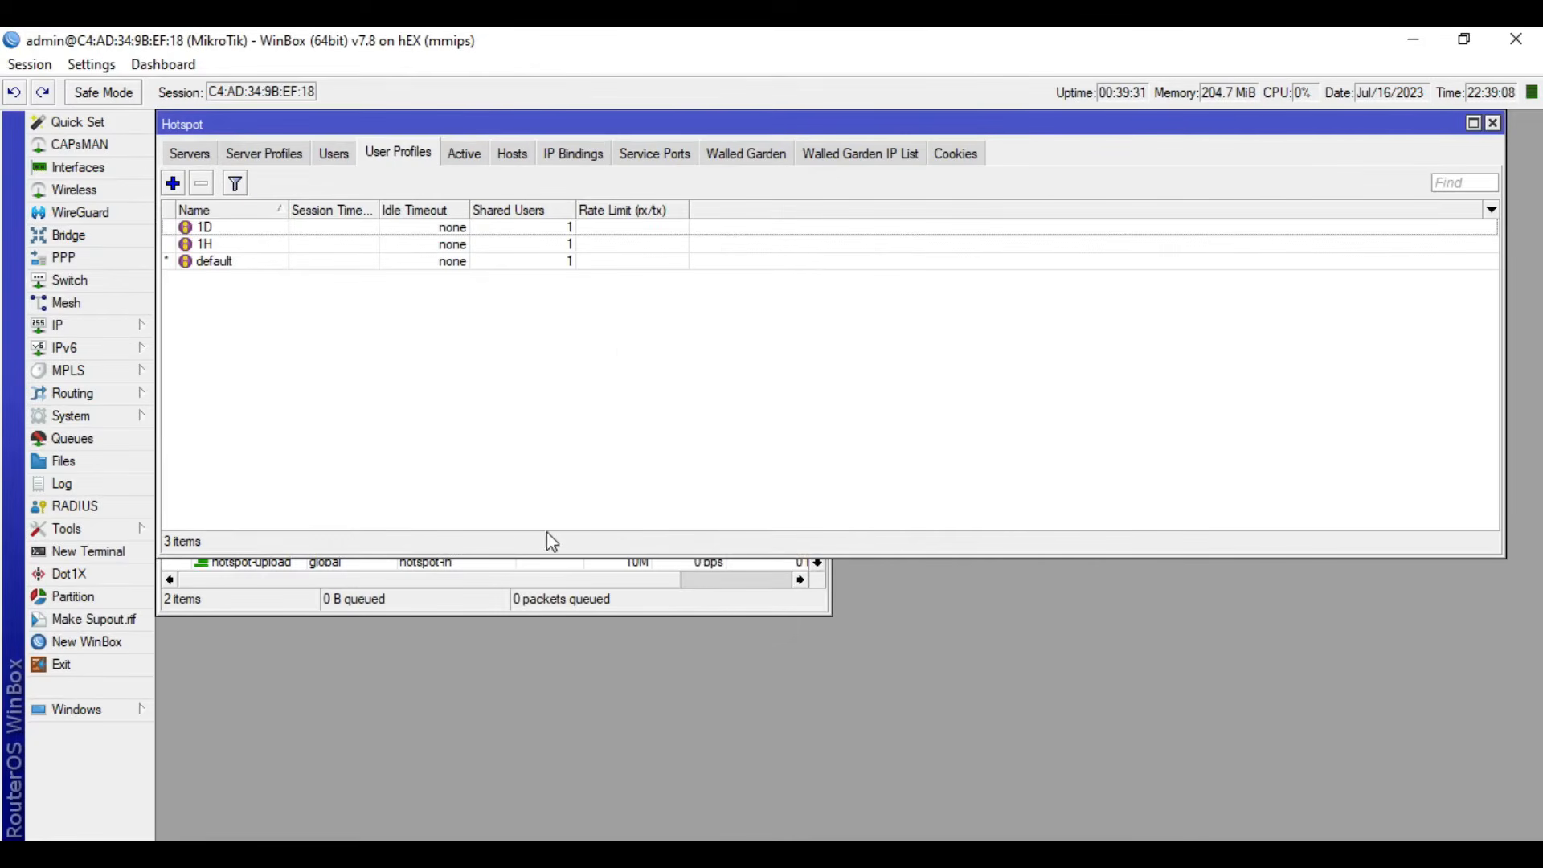
pyautogui.moveTo(462, 556); pyautogui.dragTo(507, 324)
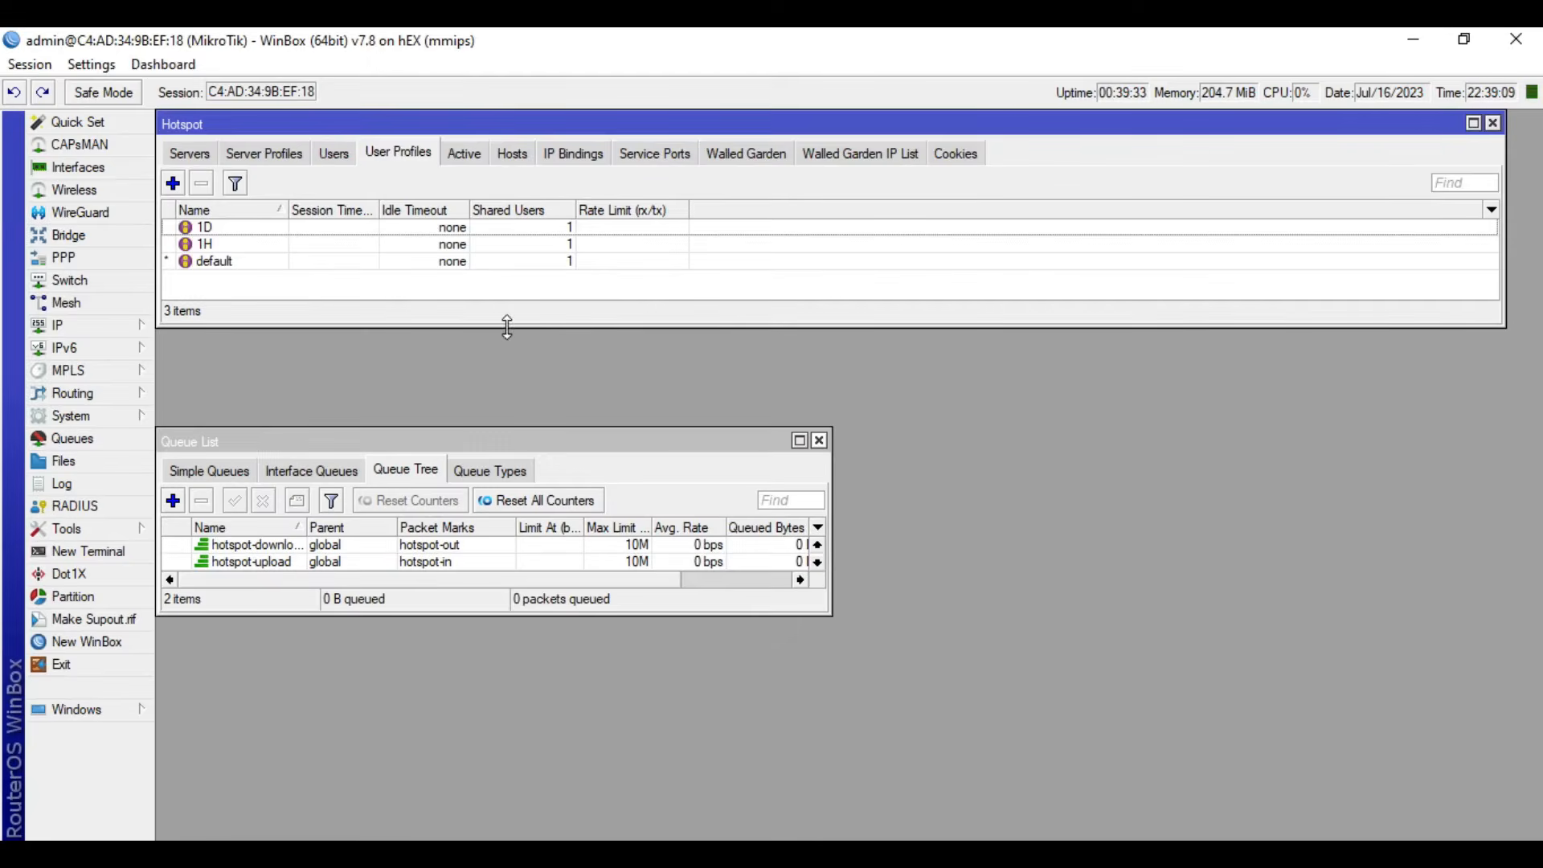
pyautogui.click(464, 154)
pyautogui.moveTo(411, 439); pyautogui.dragTo(414, 345)
# - Open the system Scheduler and place its window beside the Queue List, below the Hotspot window
pyautogui.click(109, 419)
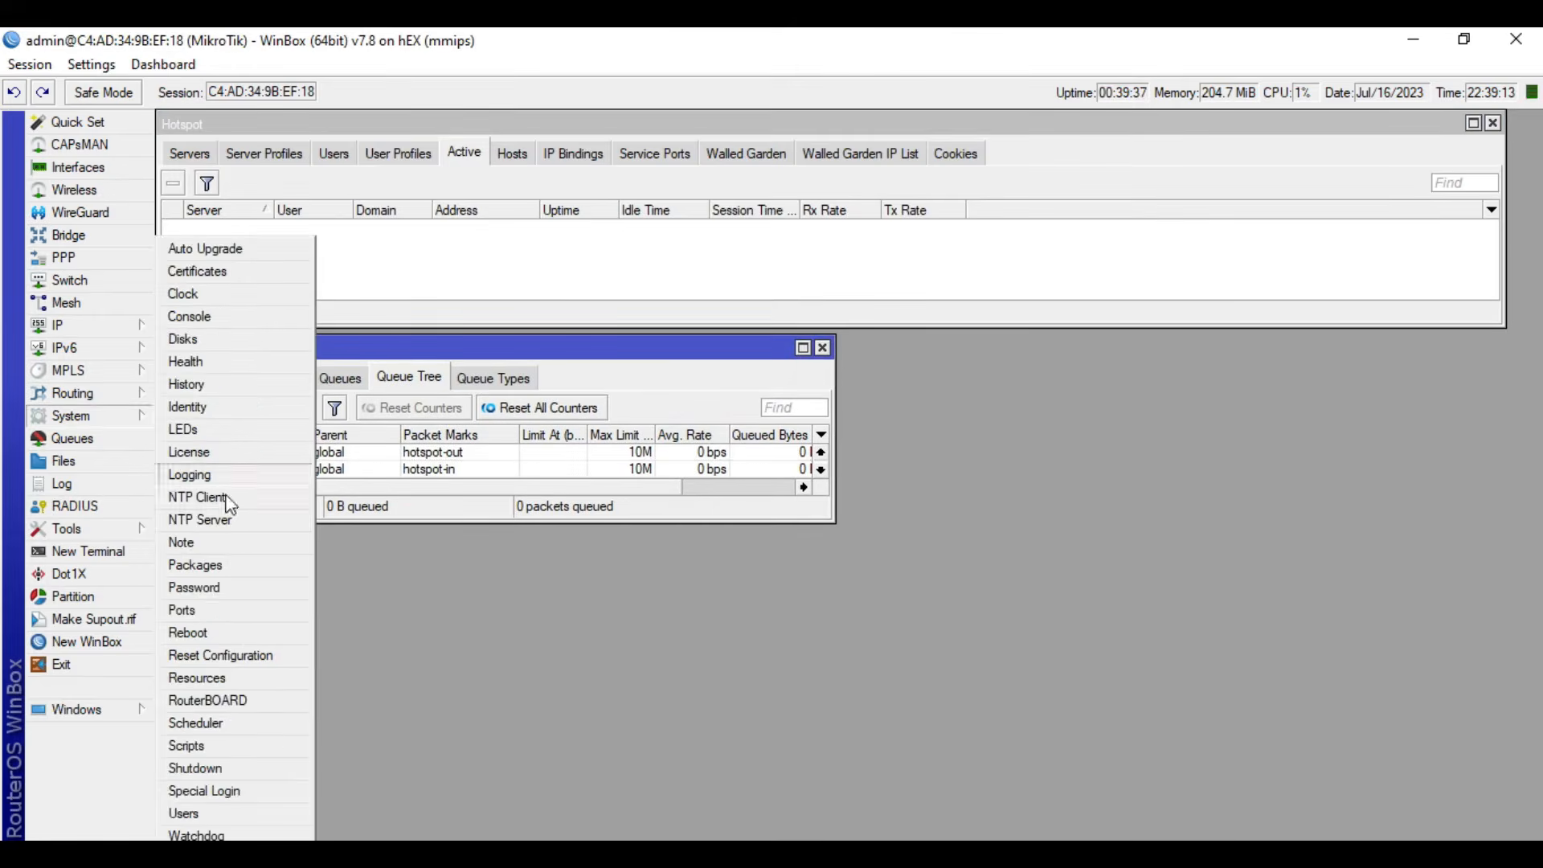
pyautogui.click(211, 723)
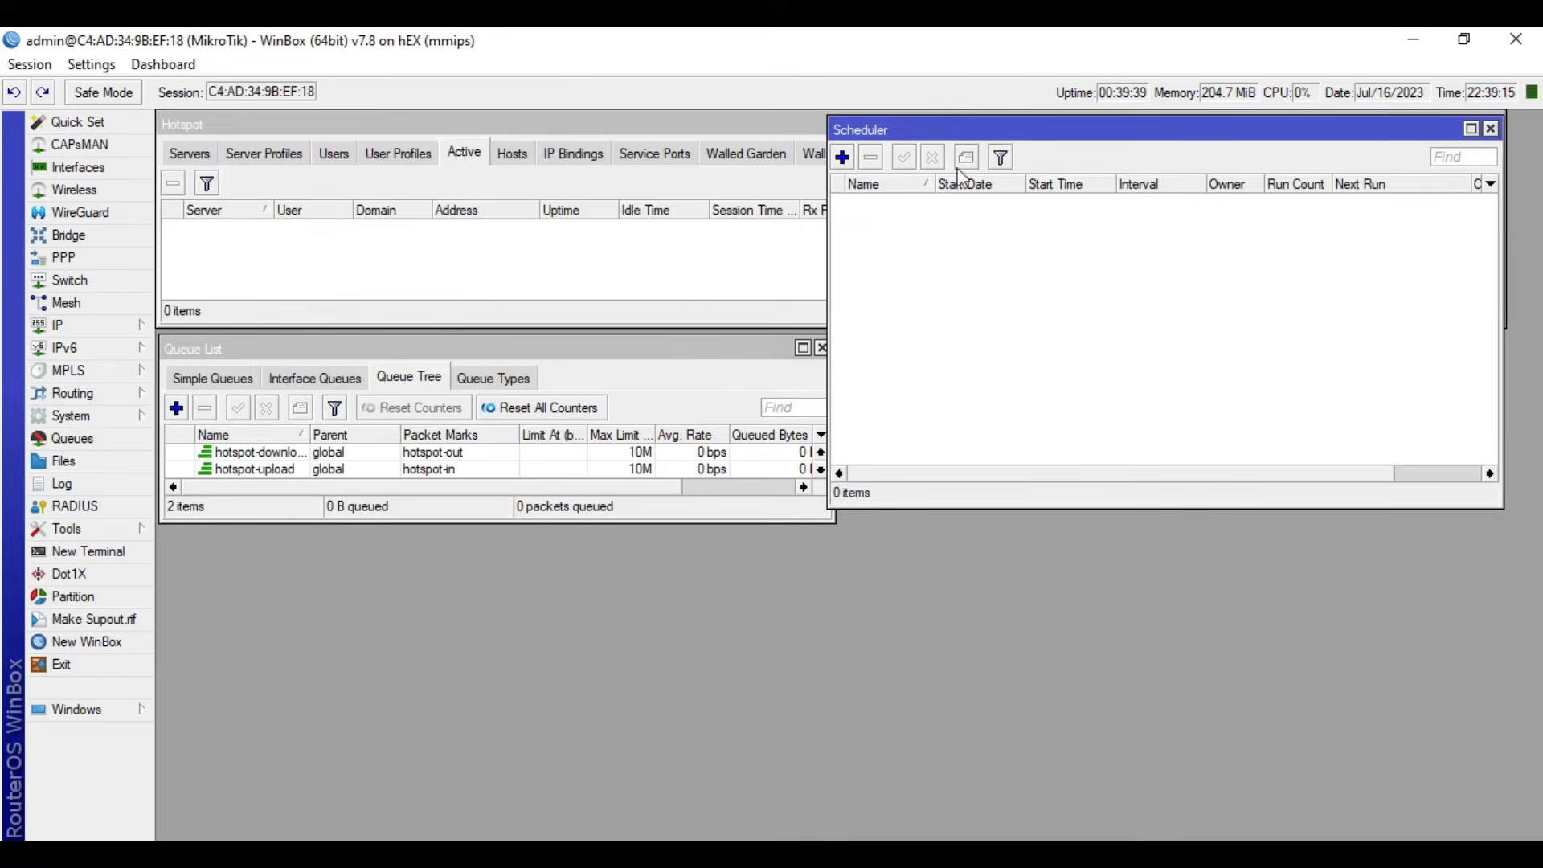
pyautogui.moveTo(1011, 137); pyautogui.dragTo(1030, 356)
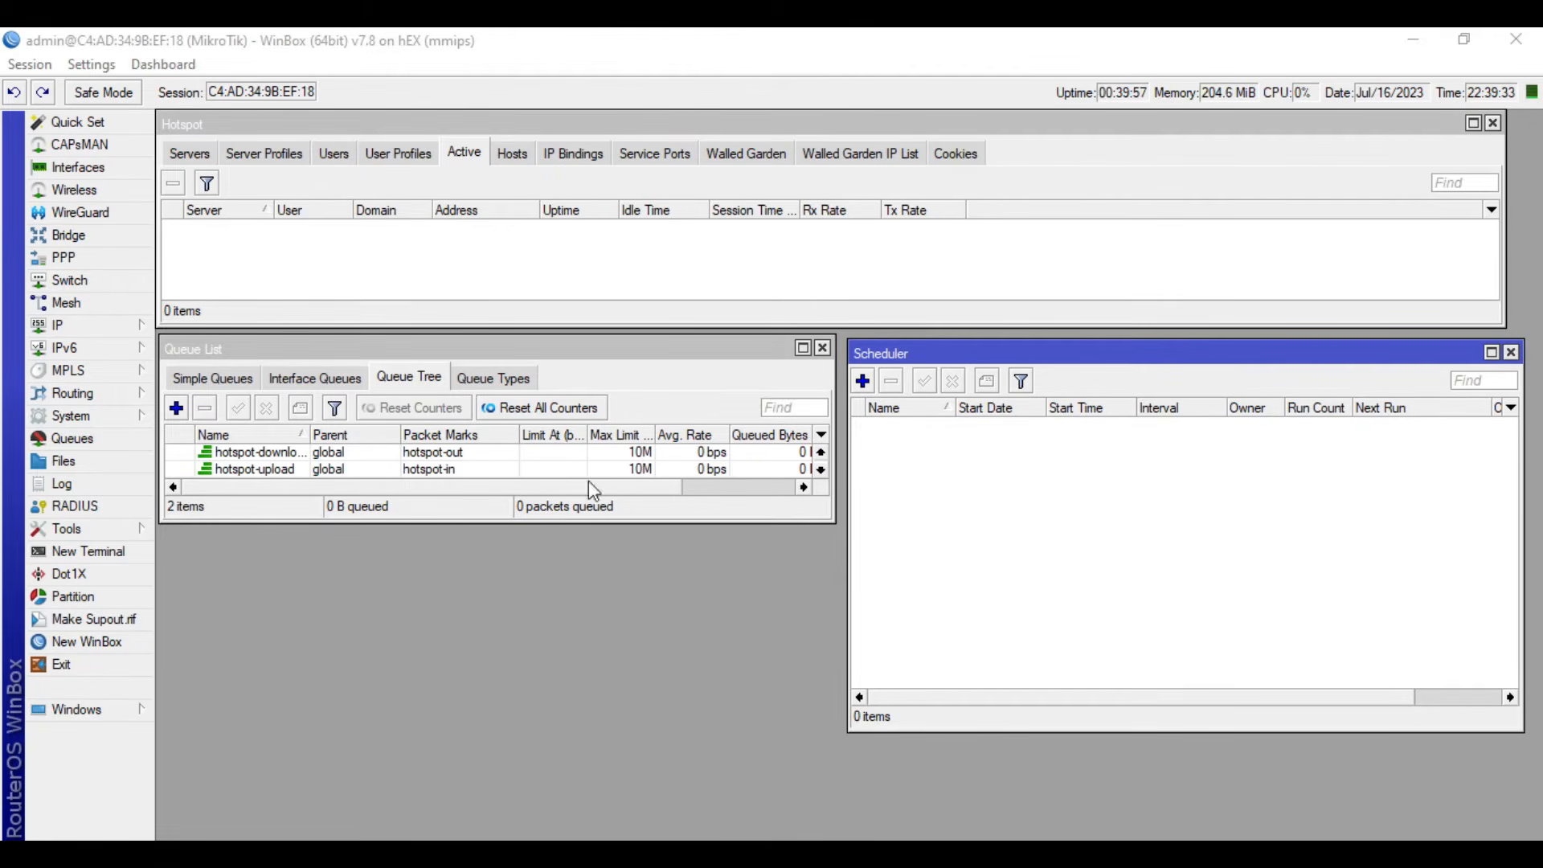
# - Show the hotspot users and check the uptime limits of the first 1H voucher and the first 1D voucher without changing them
pyautogui.click(338, 154)
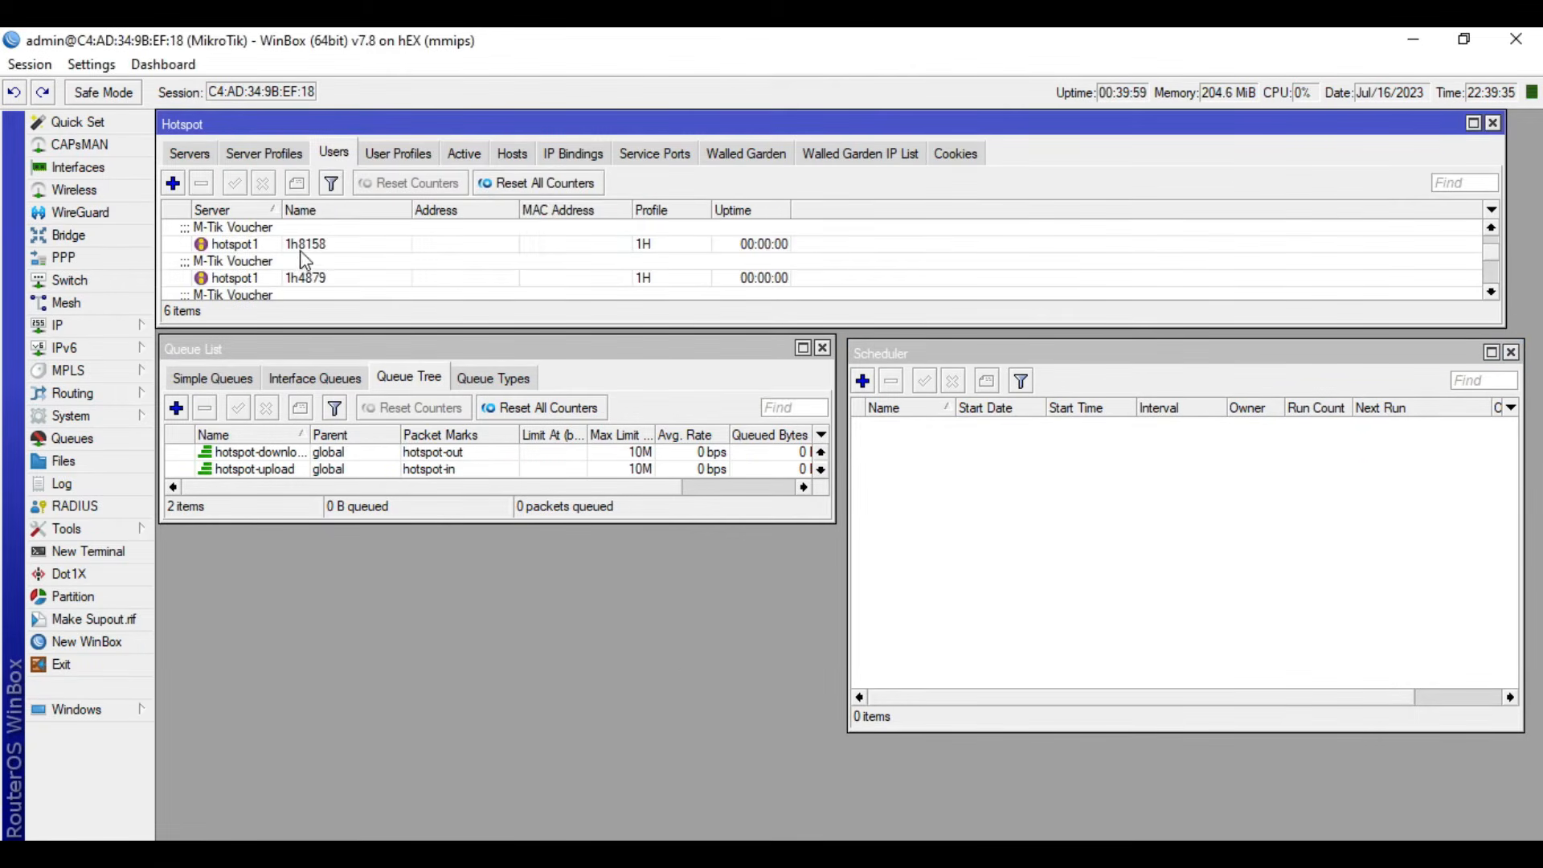
pyautogui.doubleClick(309, 246)
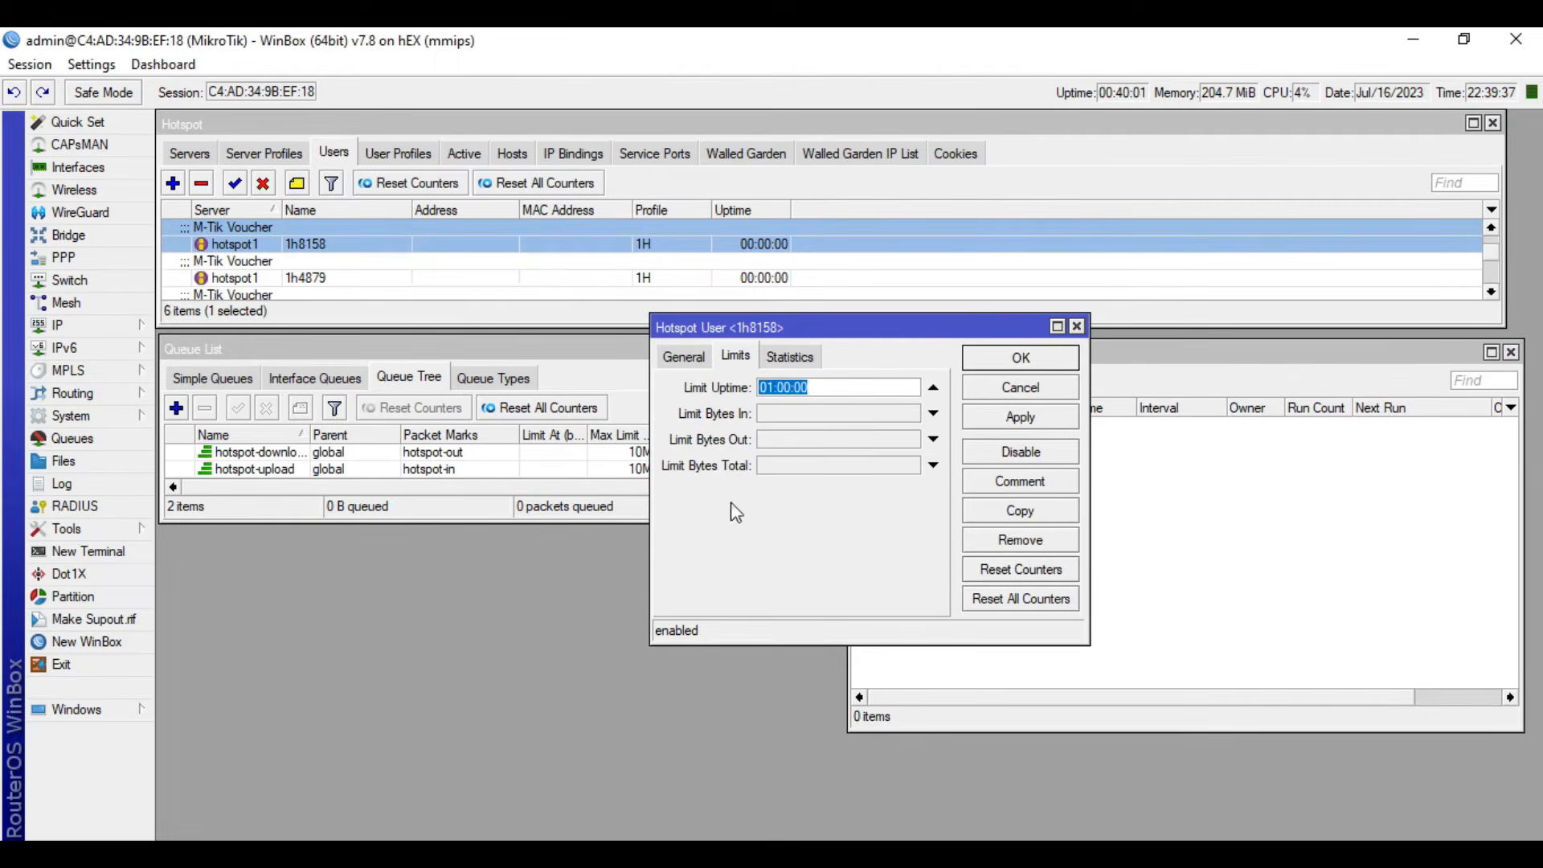
pyautogui.click(1019, 387)
pyautogui.scroll(-1, 422, 271)
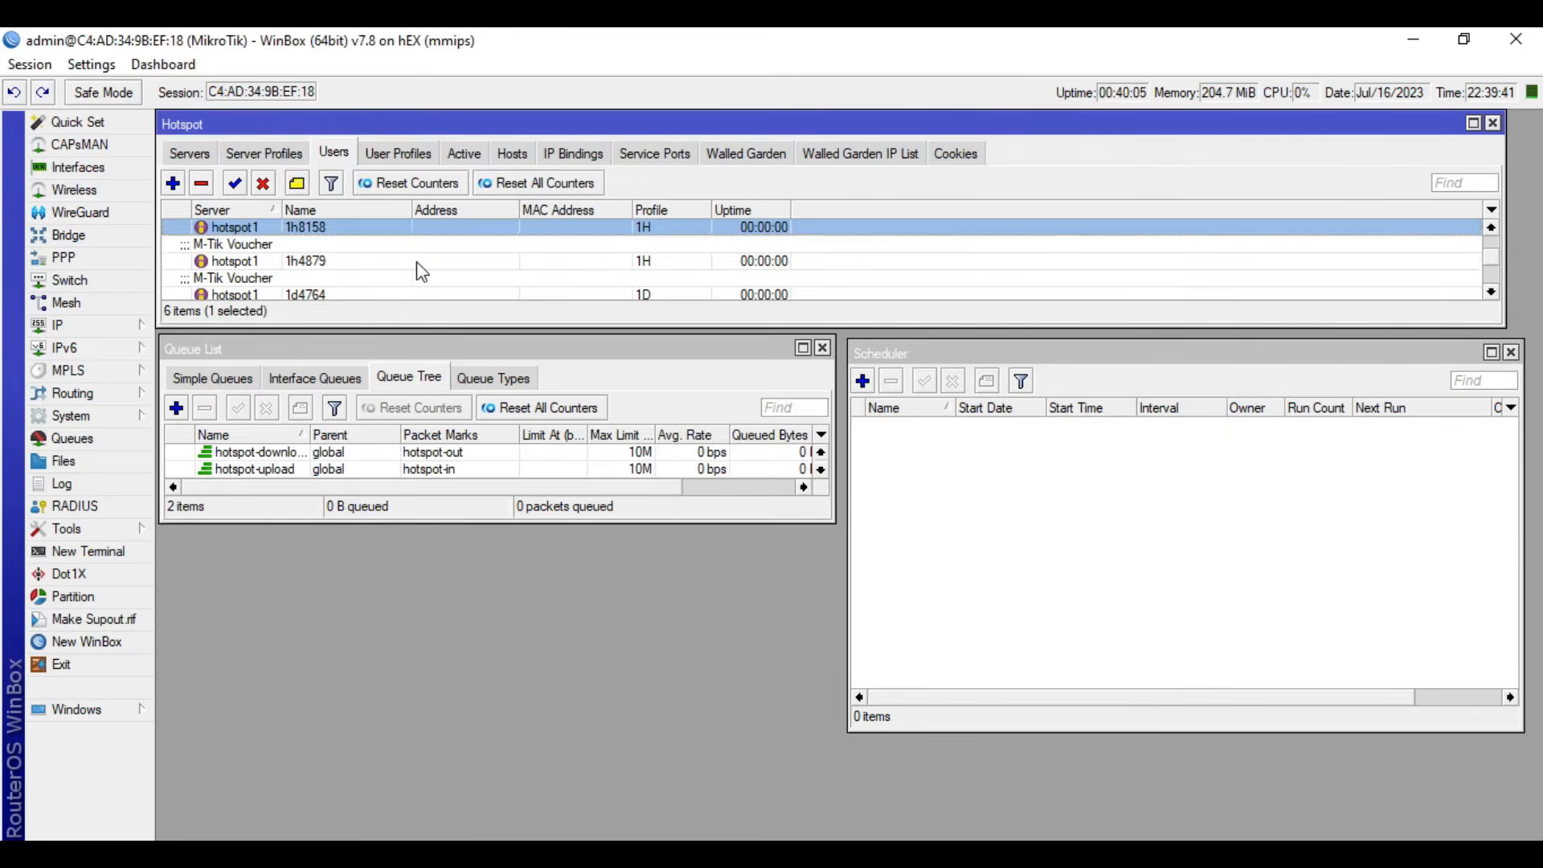
pyautogui.scroll(-1, 418, 269)
pyautogui.doubleClick(407, 266)
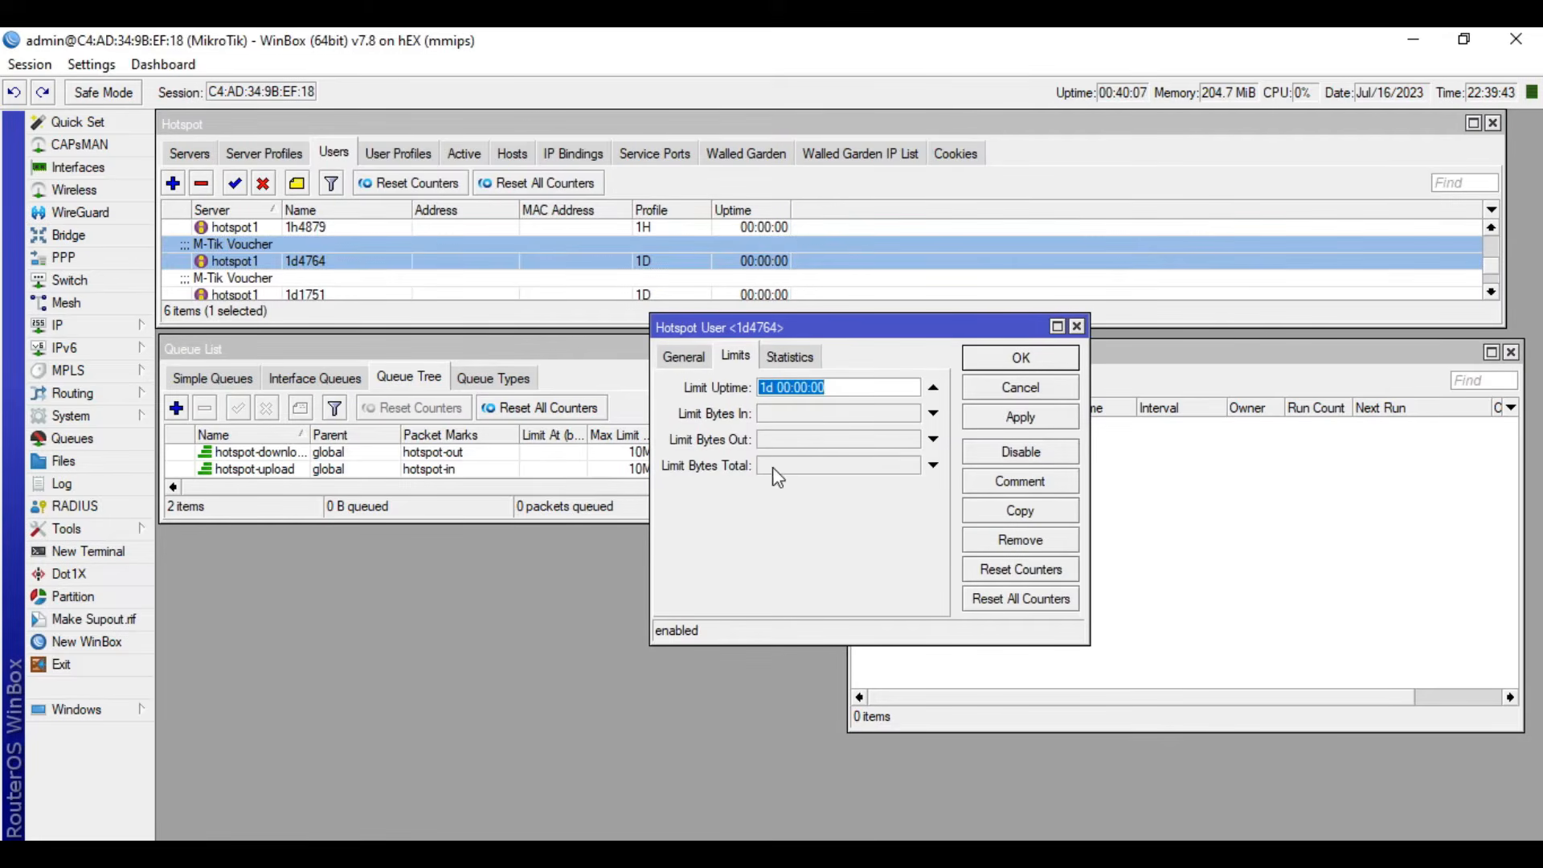
pyautogui.click(1056, 387)
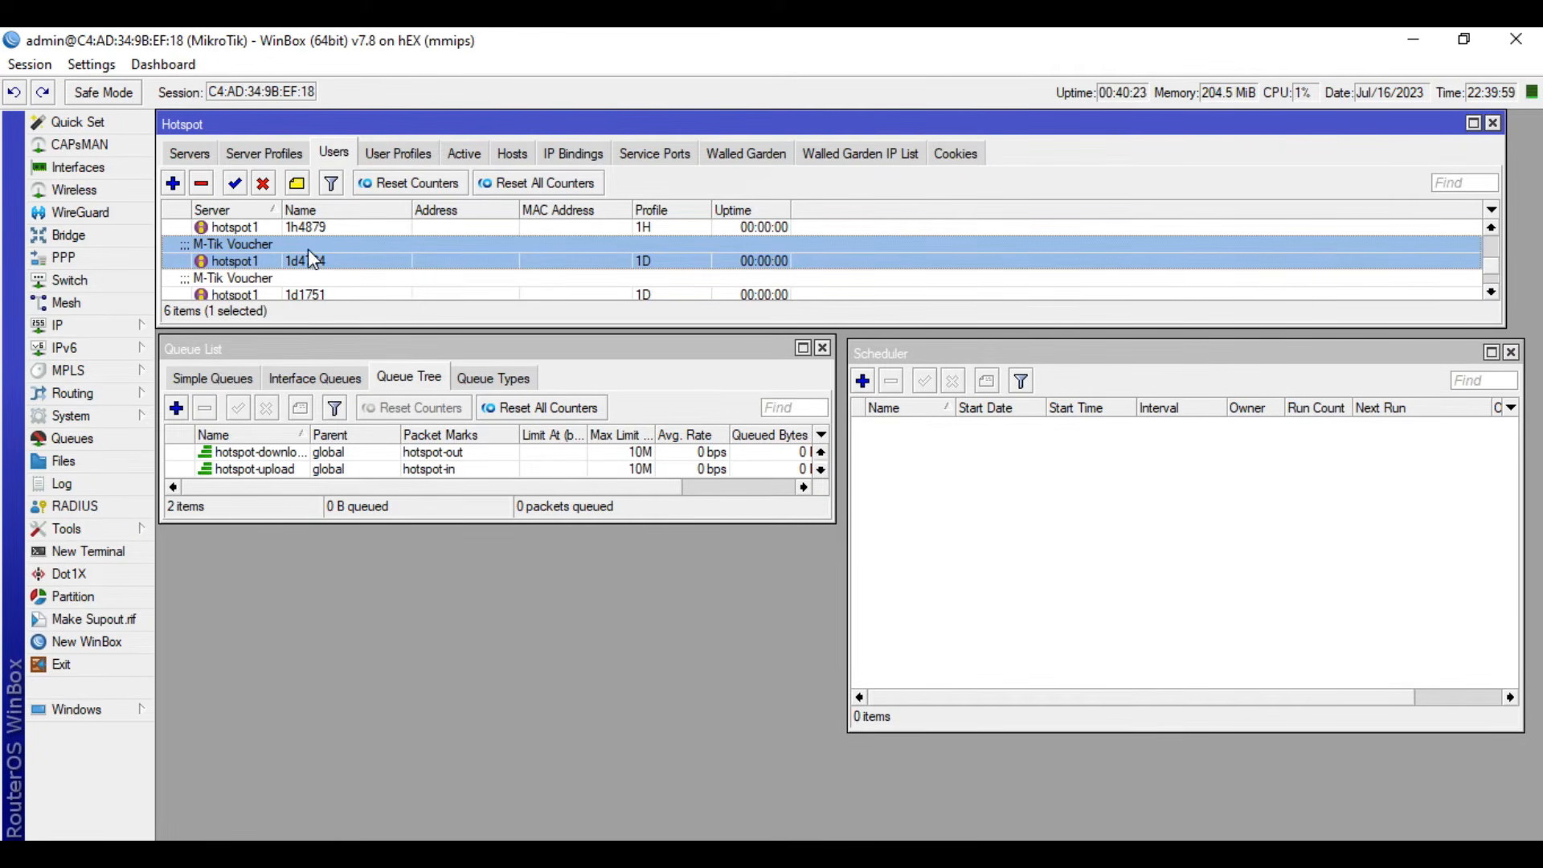
# - Review the limits and general settings of the second 1H voucher user, and close its properties without changes
pyautogui.scroll(-2, 346, 252)
pyautogui.scroll(2, 345, 252)
pyautogui.scroll(1, 345, 253)
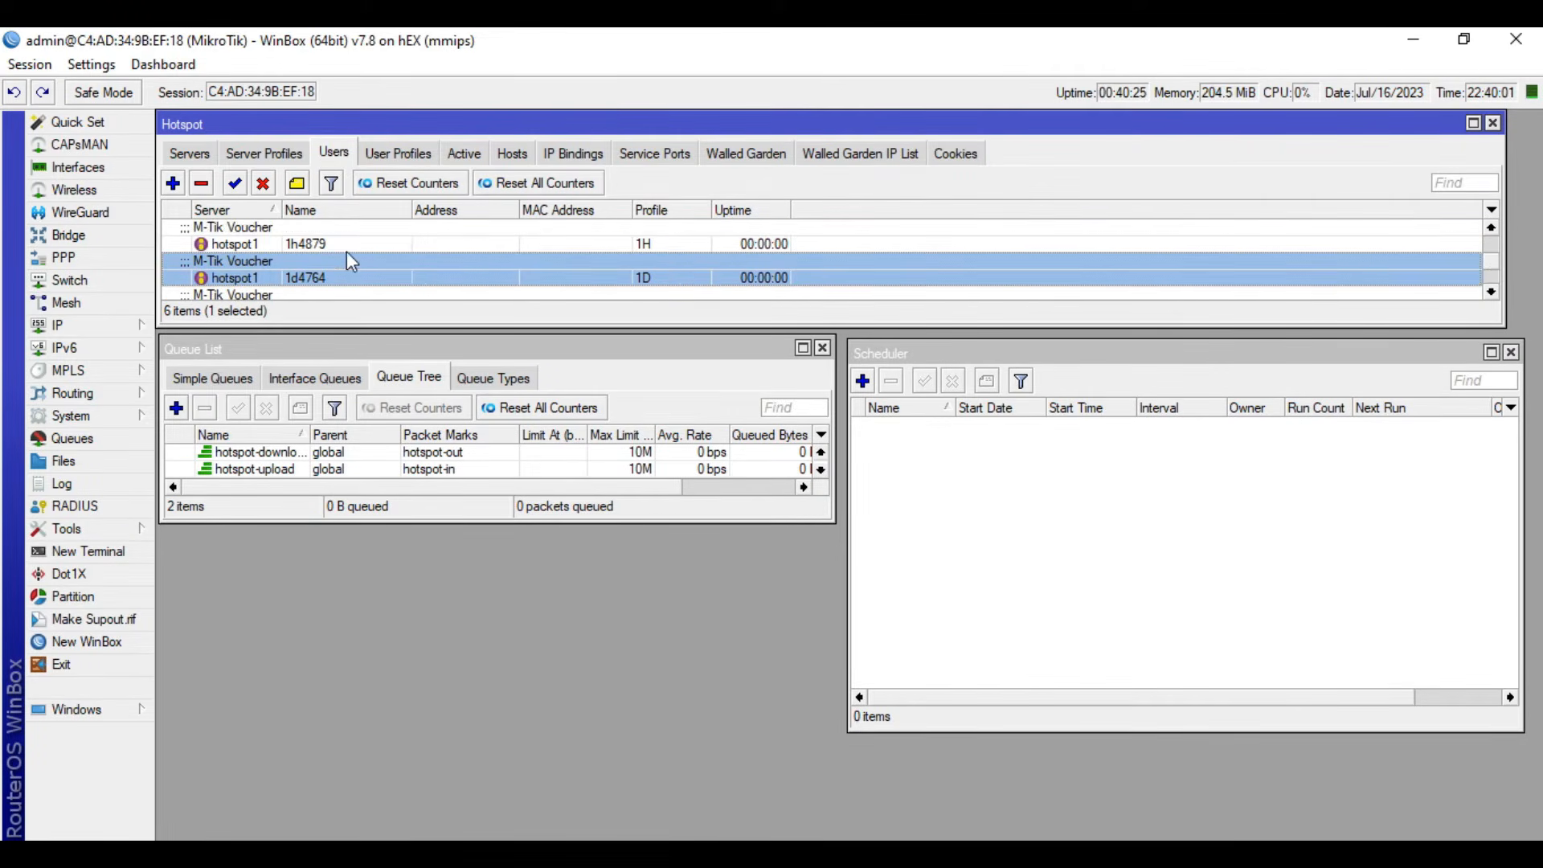
pyautogui.doubleClick(346, 251)
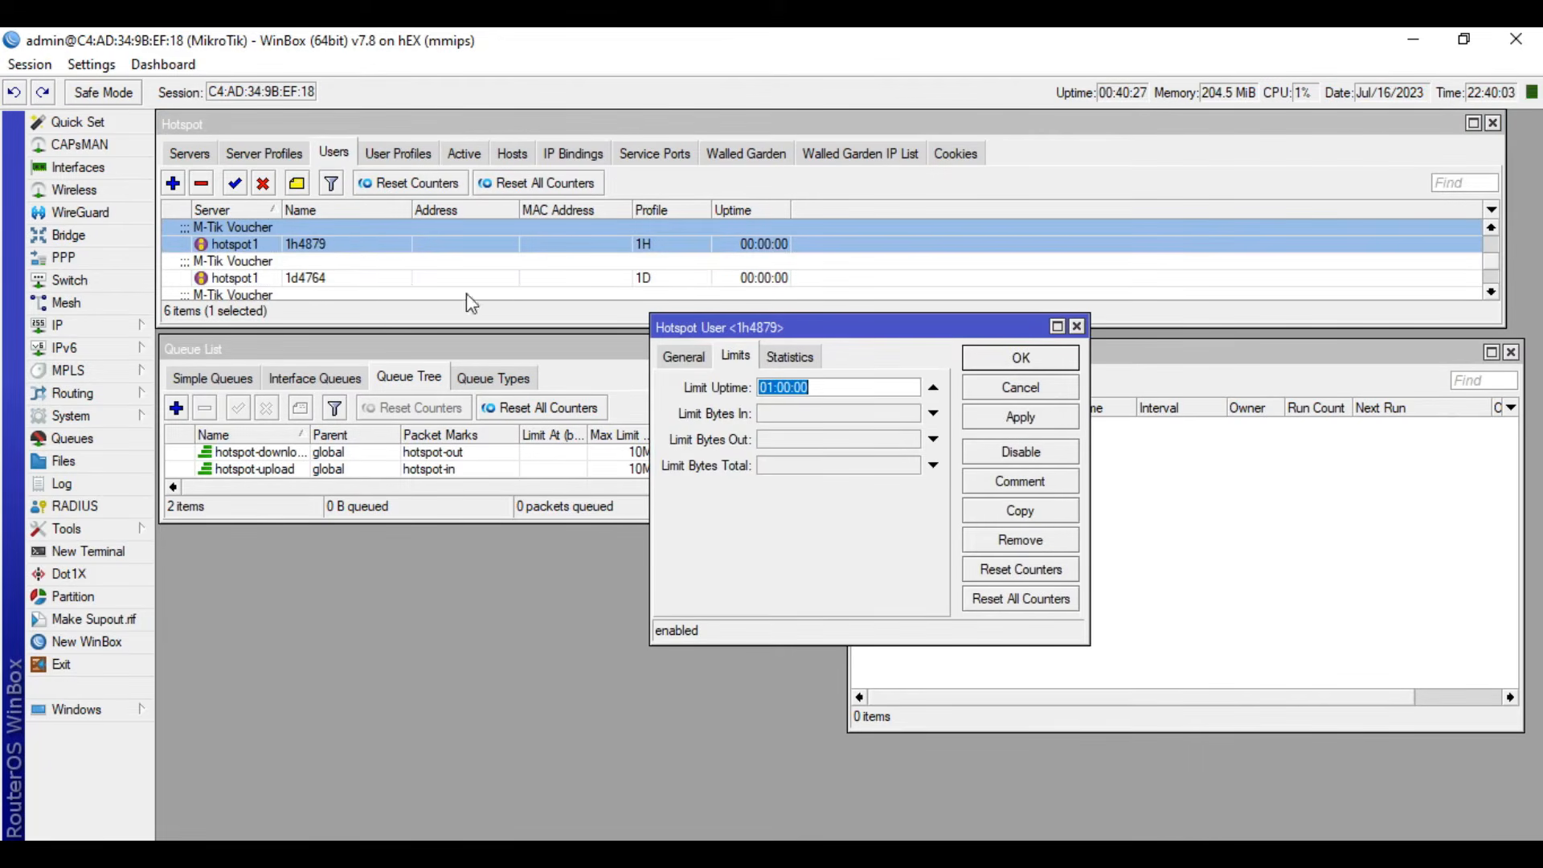
pyautogui.click(684, 356)
pyautogui.click(807, 413)
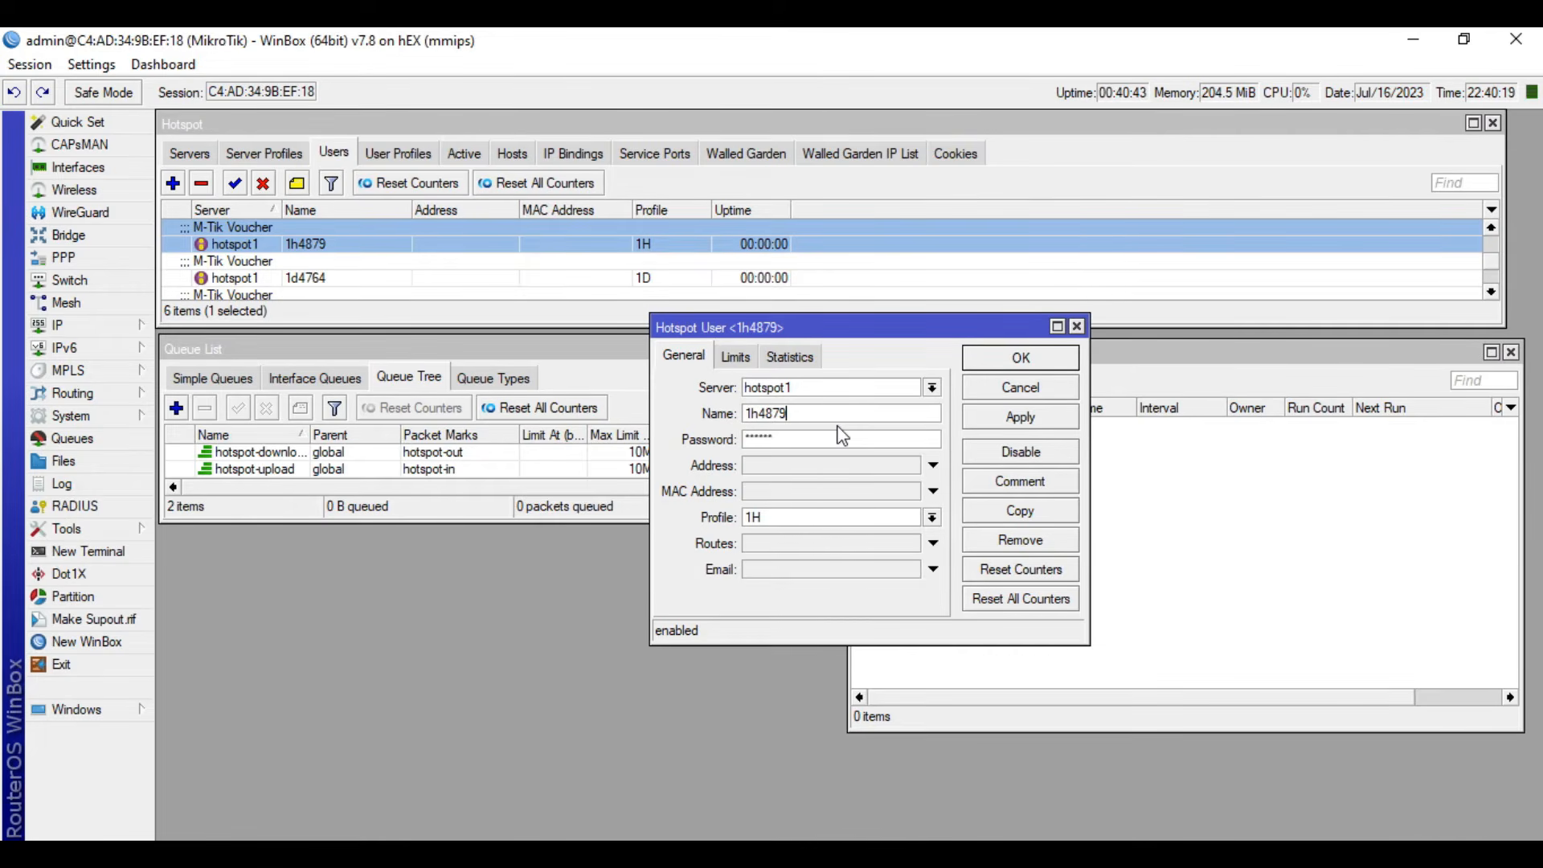
pyautogui.click(1077, 326)
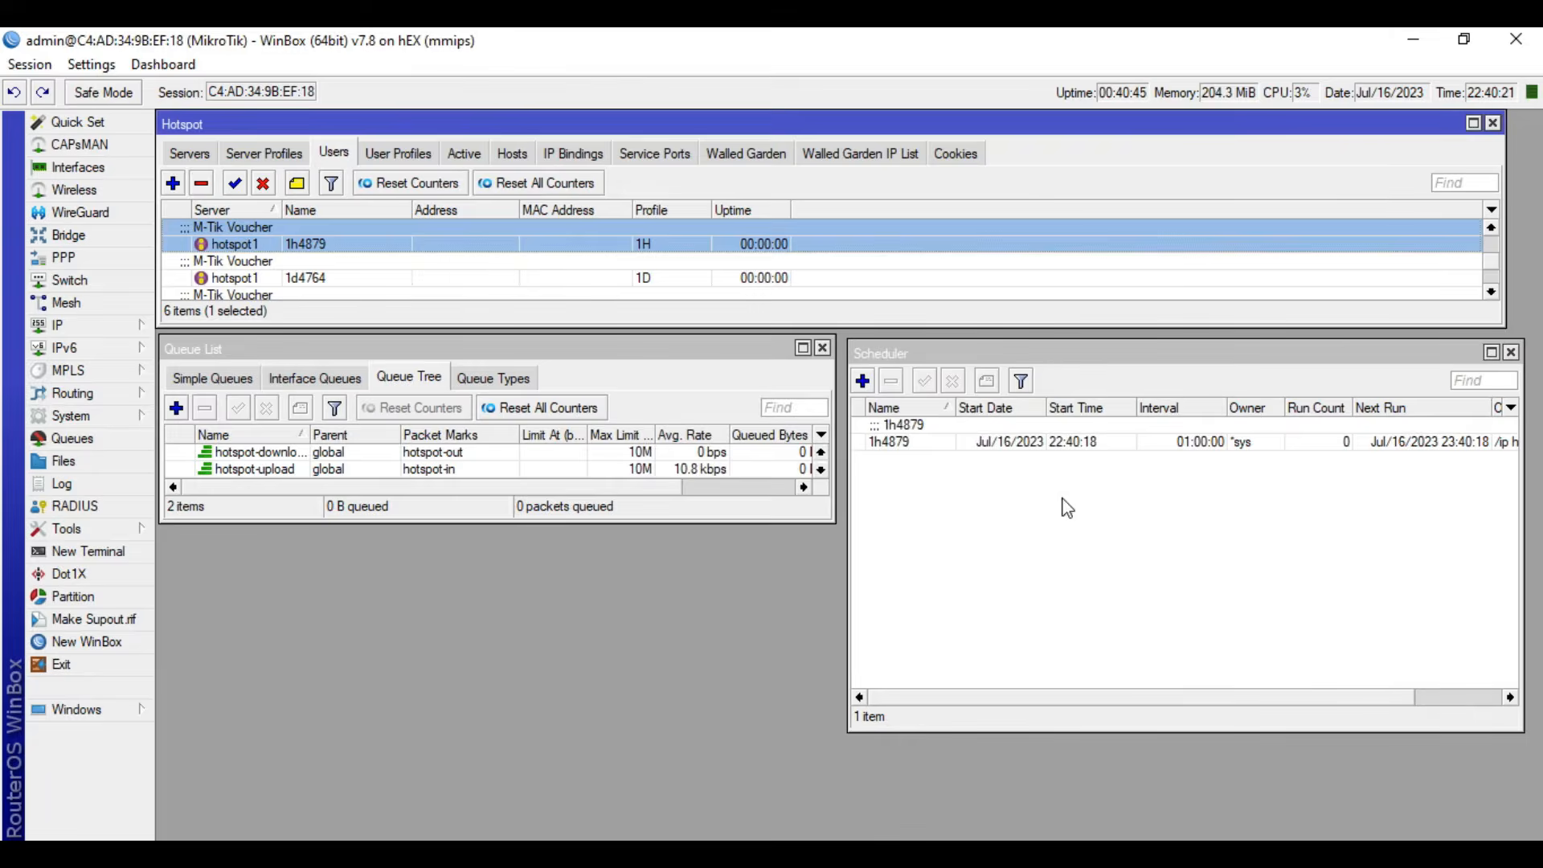
# - Show the active hotspot sessions, select the one-hour voucher's session and bring the Scheduler forward for comparison
pyautogui.click(1035, 516)
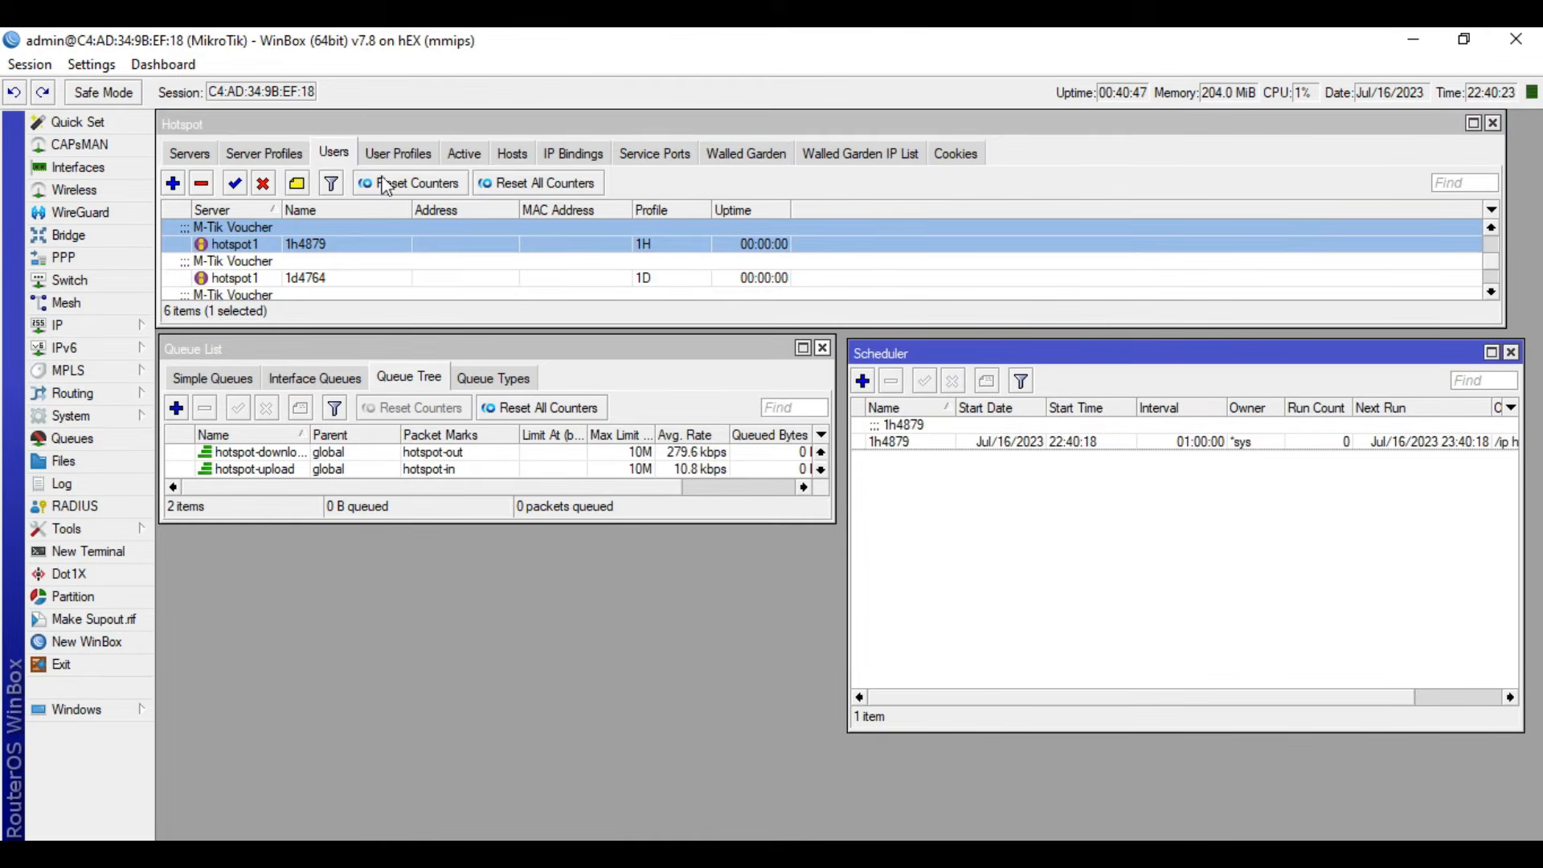
pyautogui.click(464, 154)
pyautogui.click(302, 246)
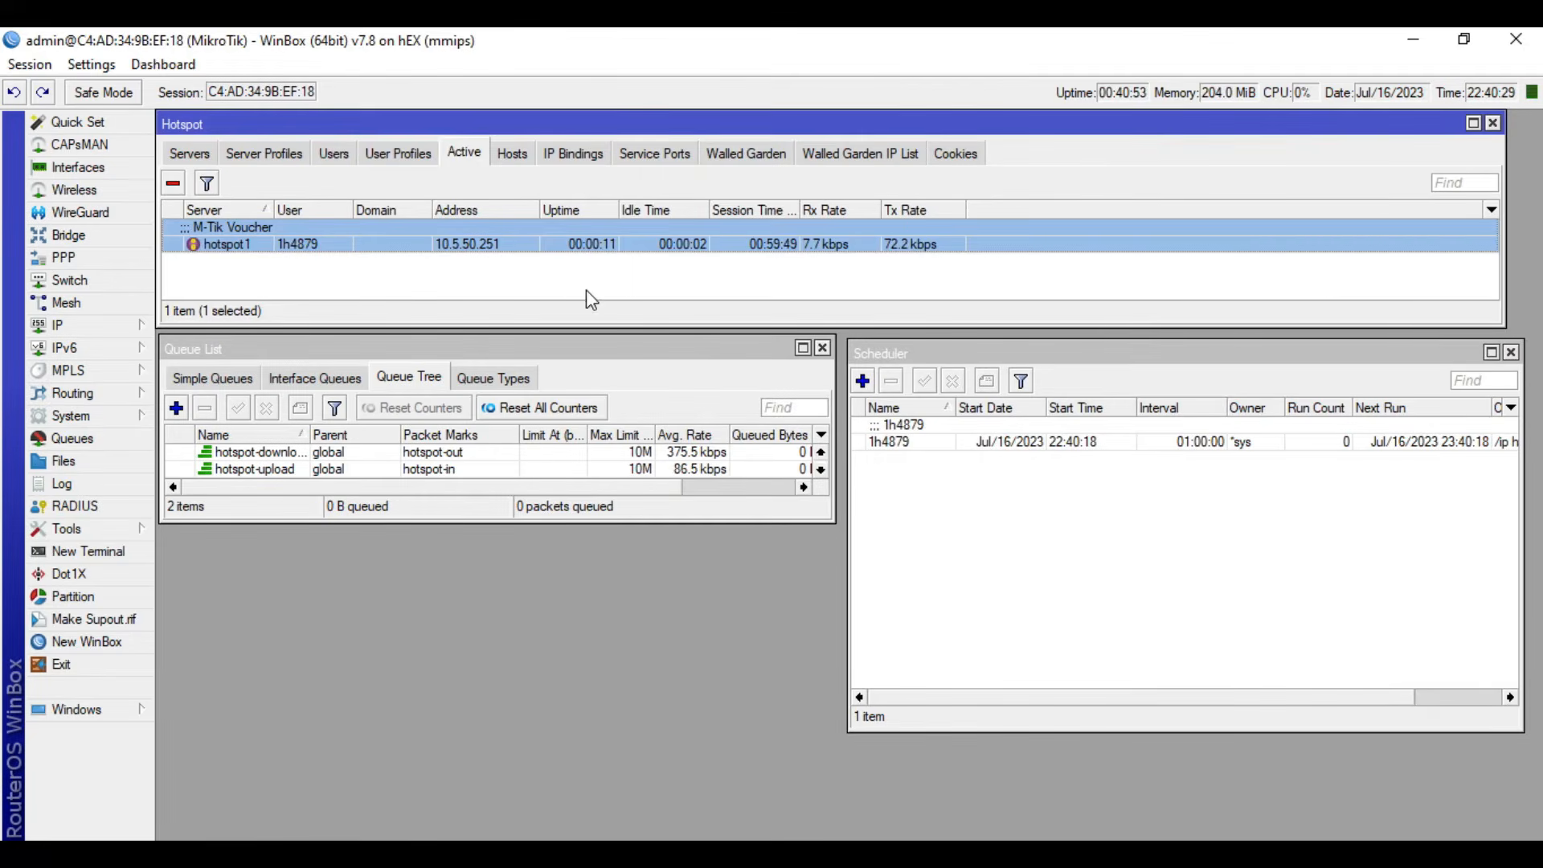
pyautogui.click(1027, 517)
pyautogui.moveTo(973, 349); pyautogui.dragTo(970, 345)
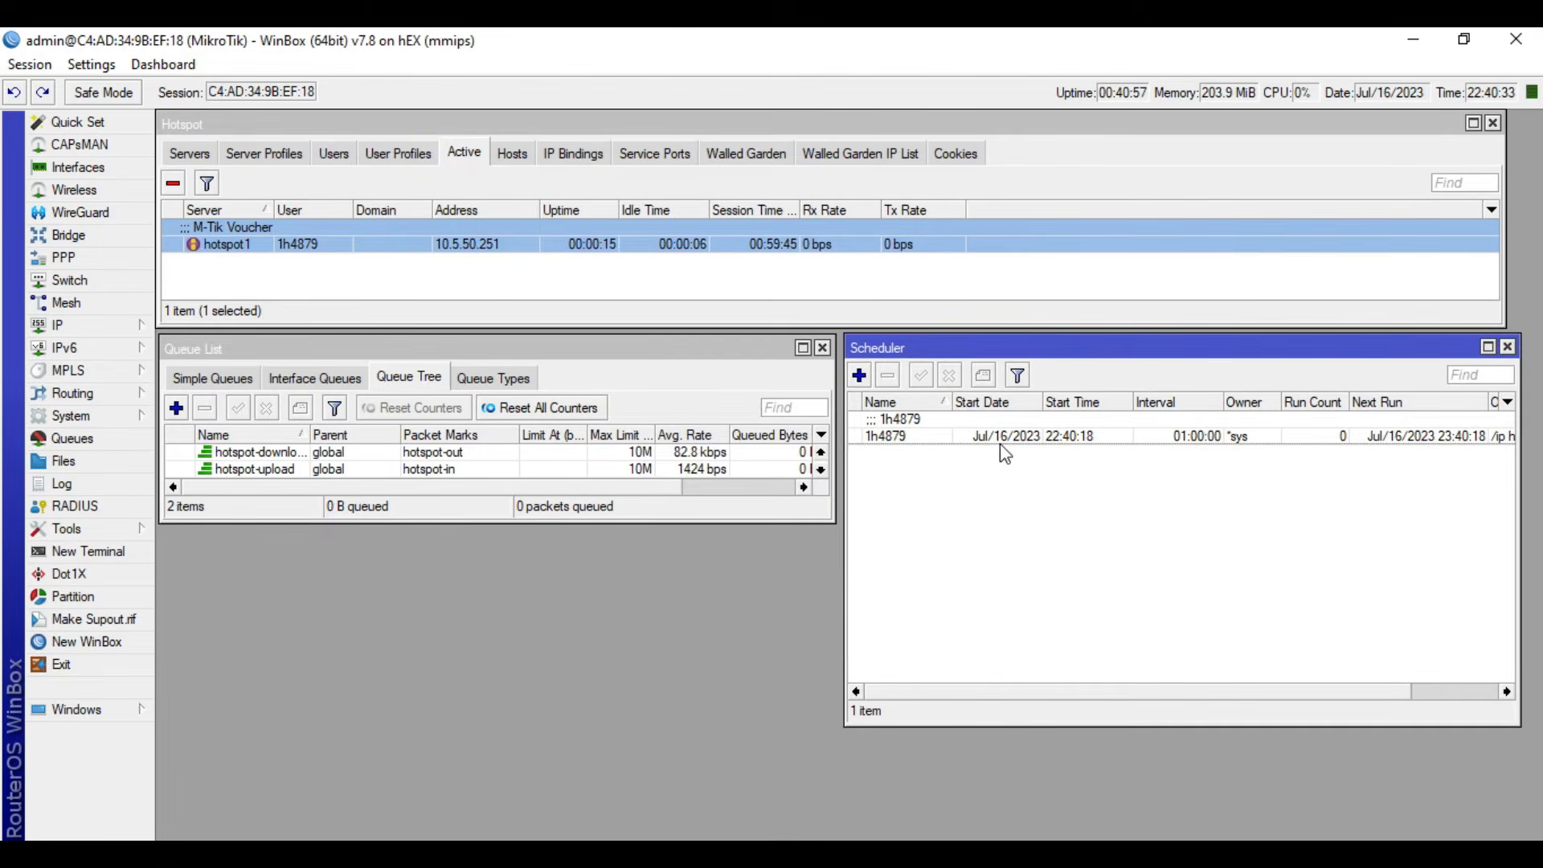
# - Examine the one-hour voucher's schedule and its On Event removal commands against the Hotspot lists, then close it without changes
pyautogui.doubleClick(912, 438)
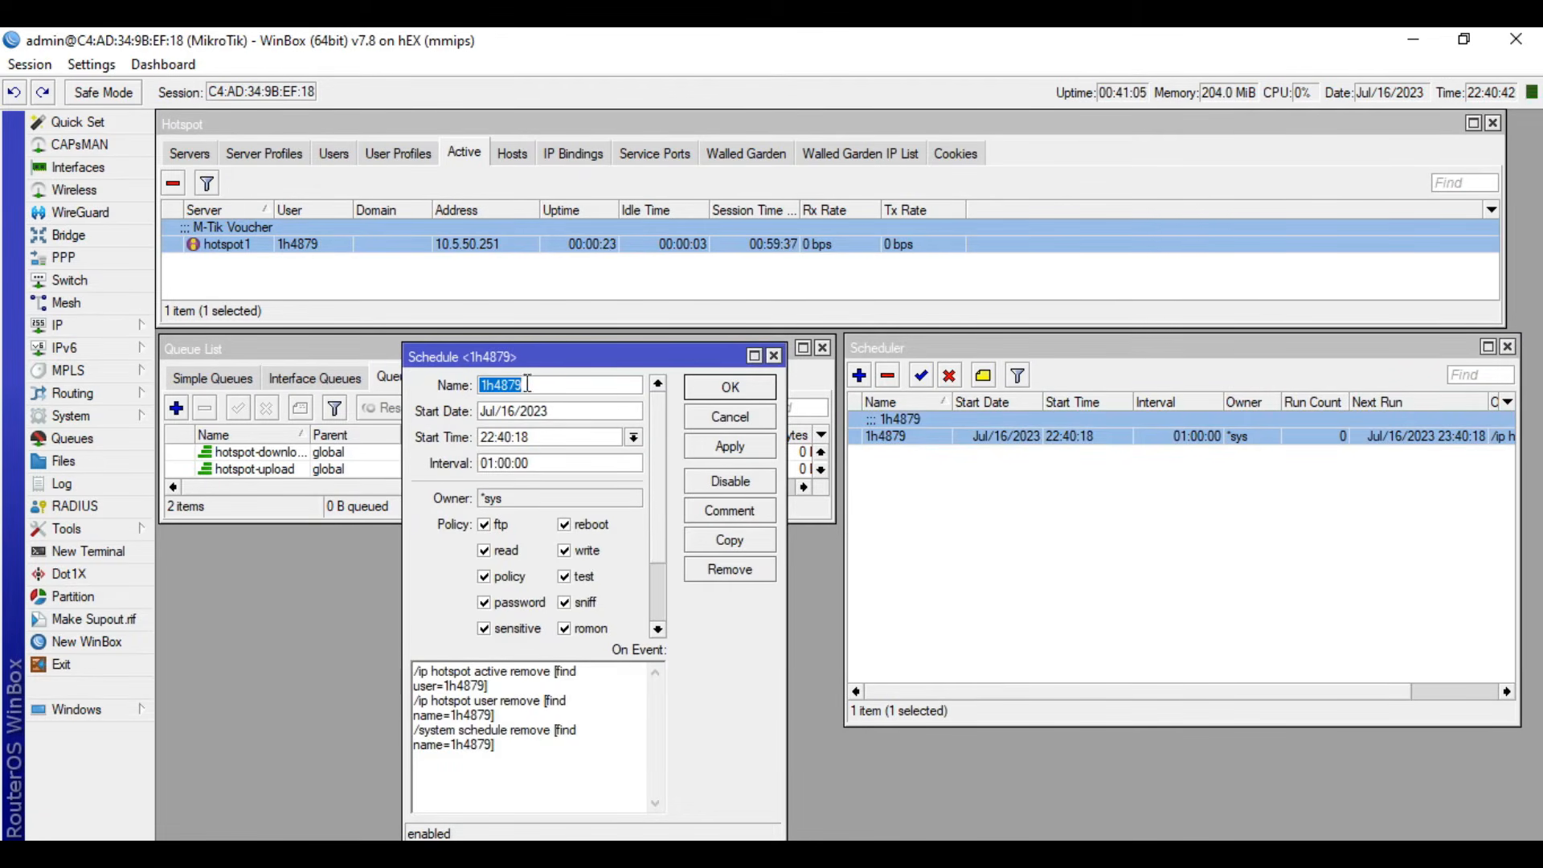
pyautogui.moveTo(527, 741); pyautogui.dragTo(412, 673)
pyautogui.click(543, 773)
pyautogui.moveTo(532, 751); pyautogui.dragTo(389, 663)
pyautogui.click(522, 746)
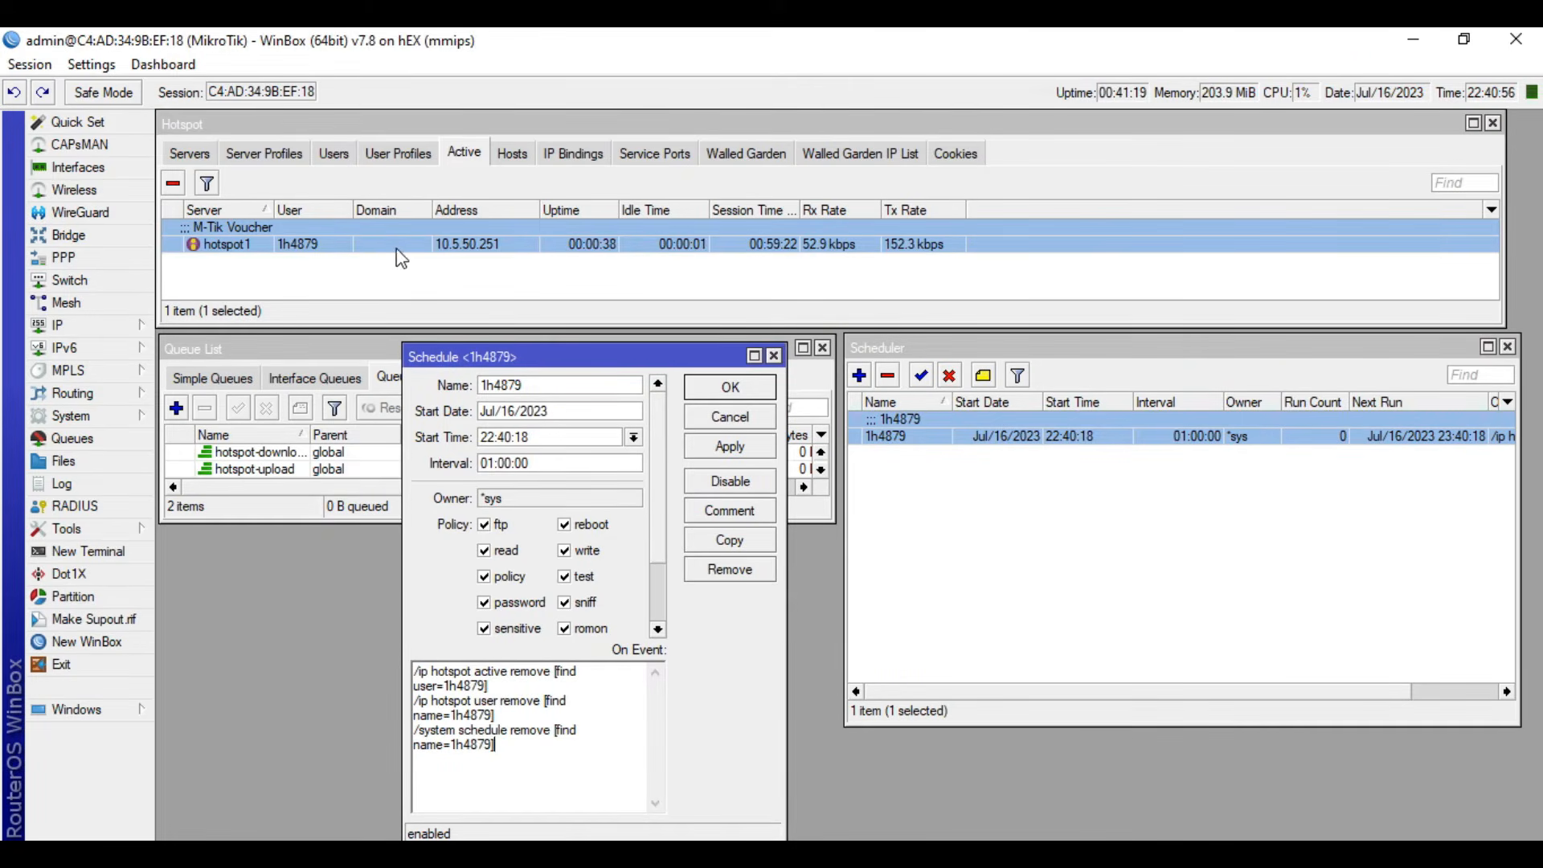
pyautogui.click(413, 265)
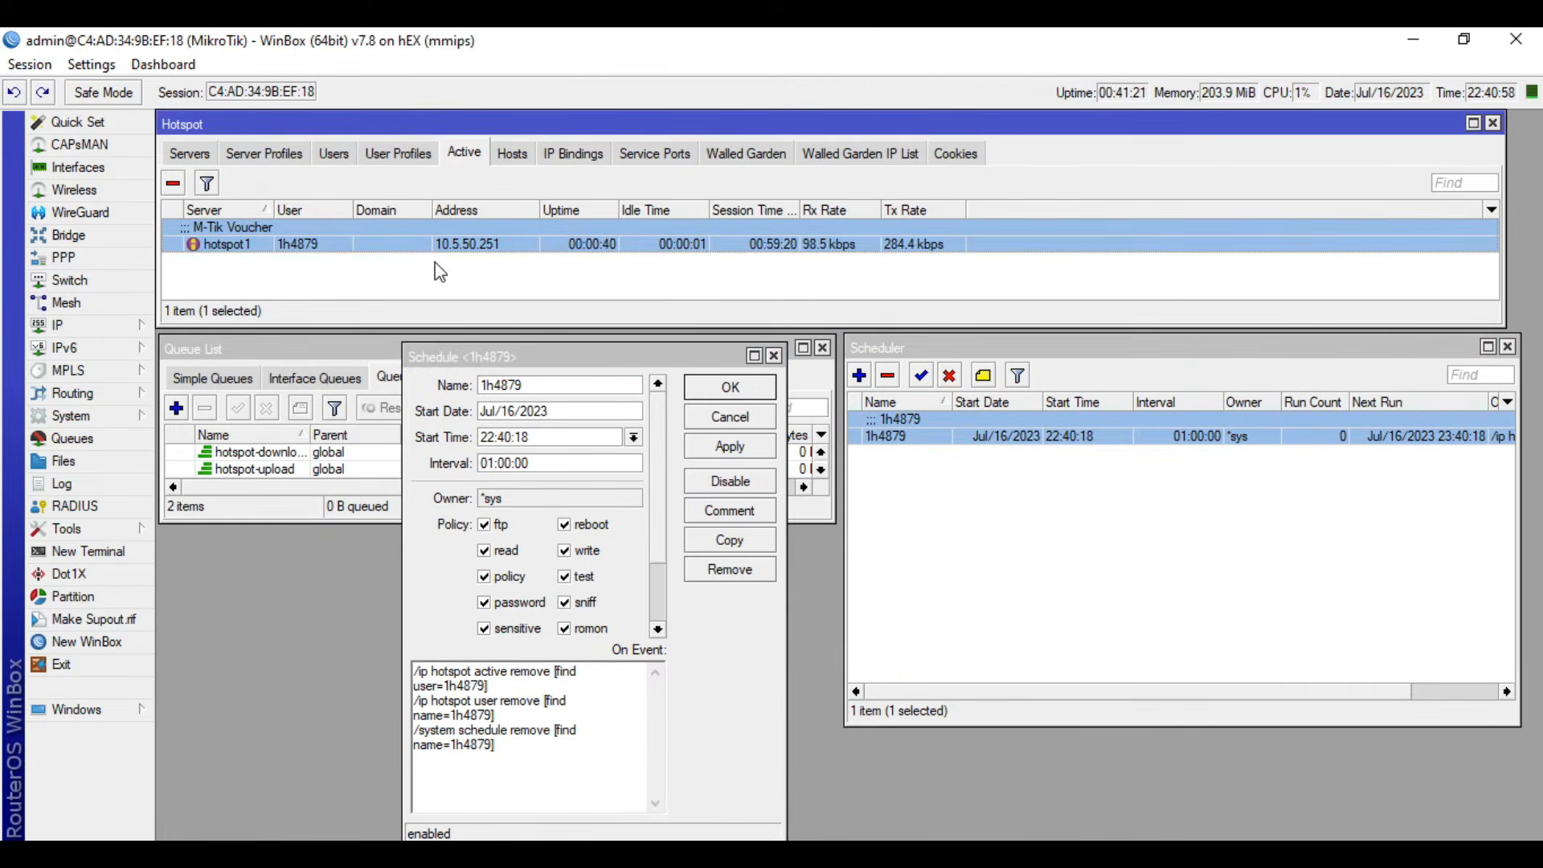
pyautogui.moveTo(496, 716); pyautogui.dragTo(440, 704)
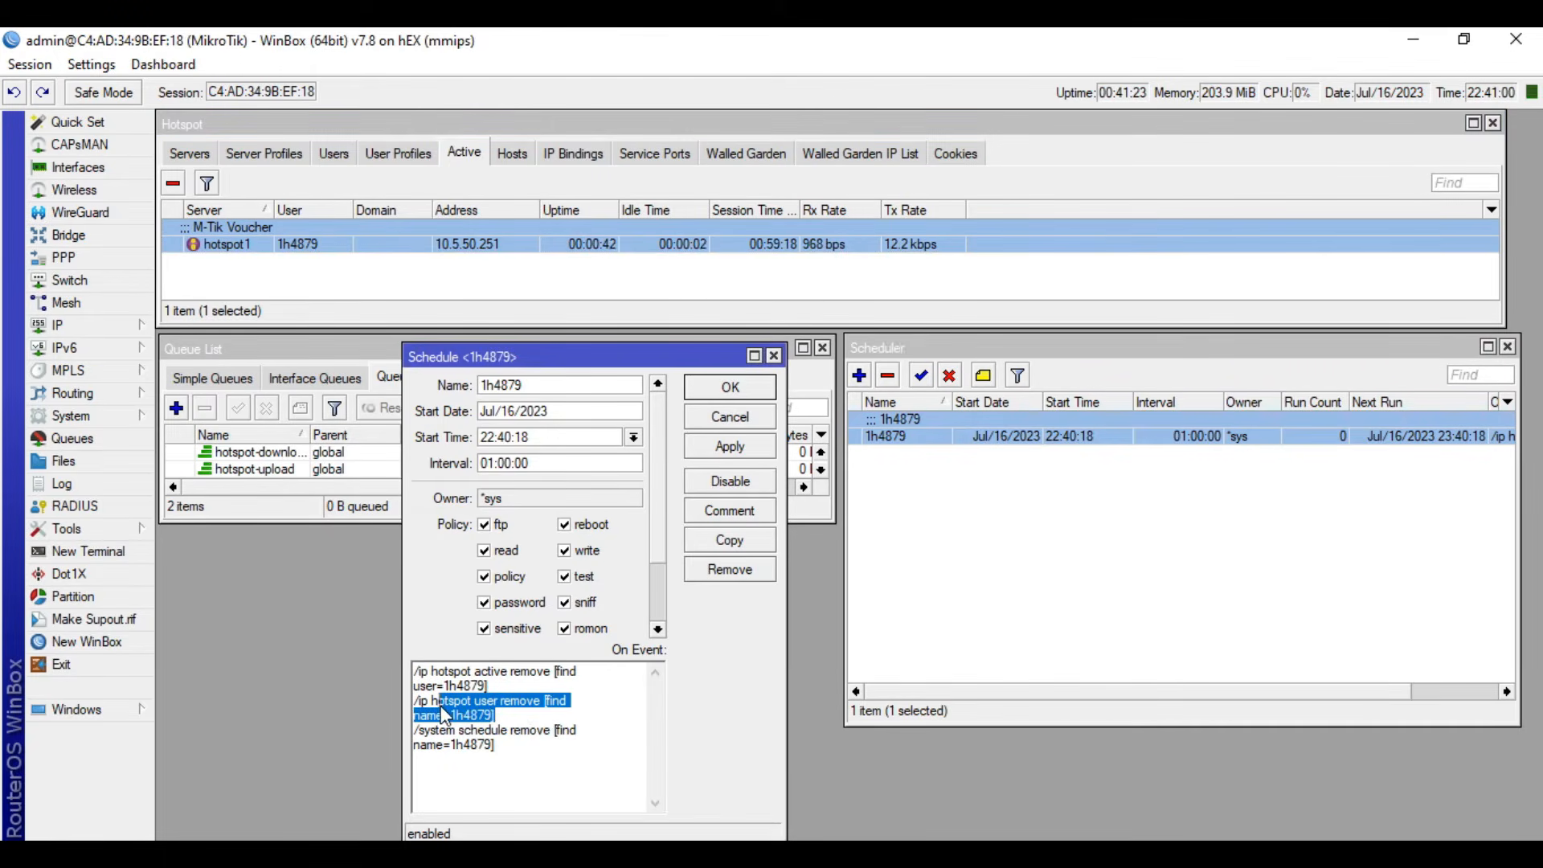
pyautogui.click(334, 154)
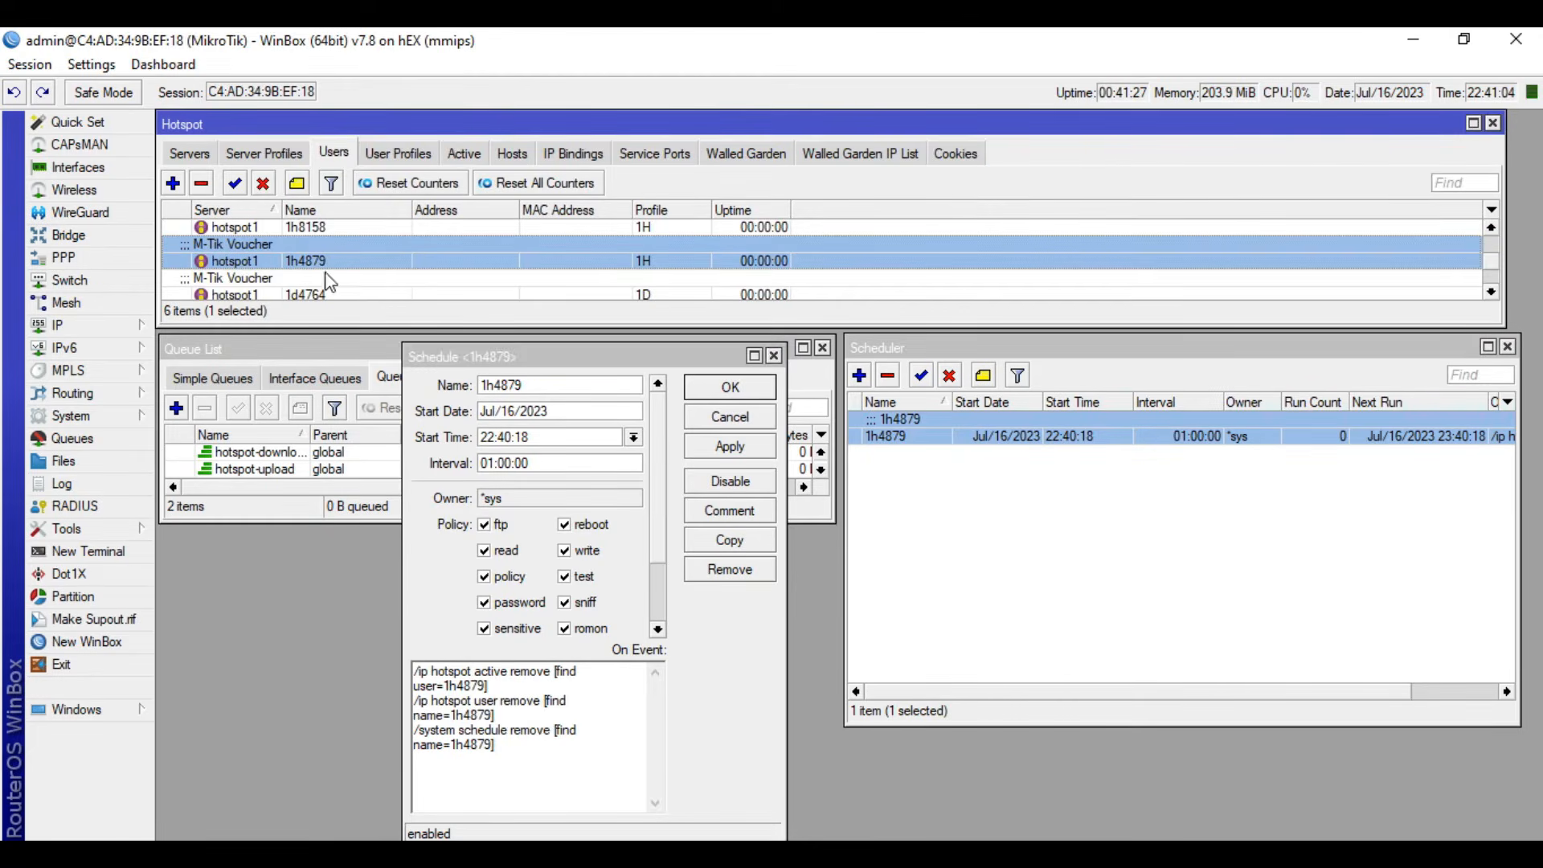
pyautogui.click(507, 764)
pyautogui.moveTo(521, 758); pyautogui.dragTo(457, 754)
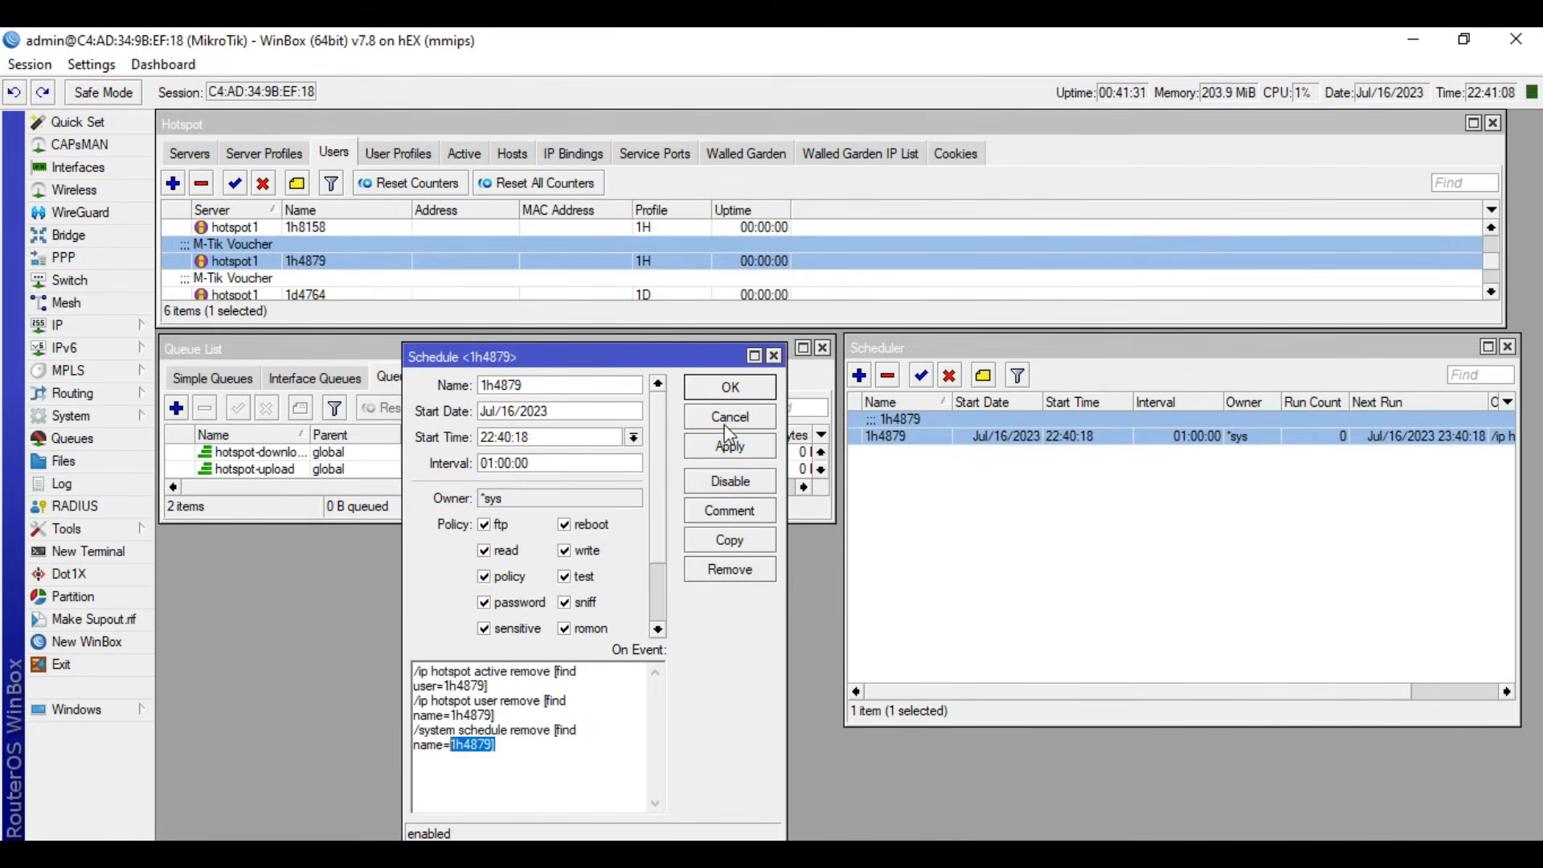
pyautogui.click(754, 419)
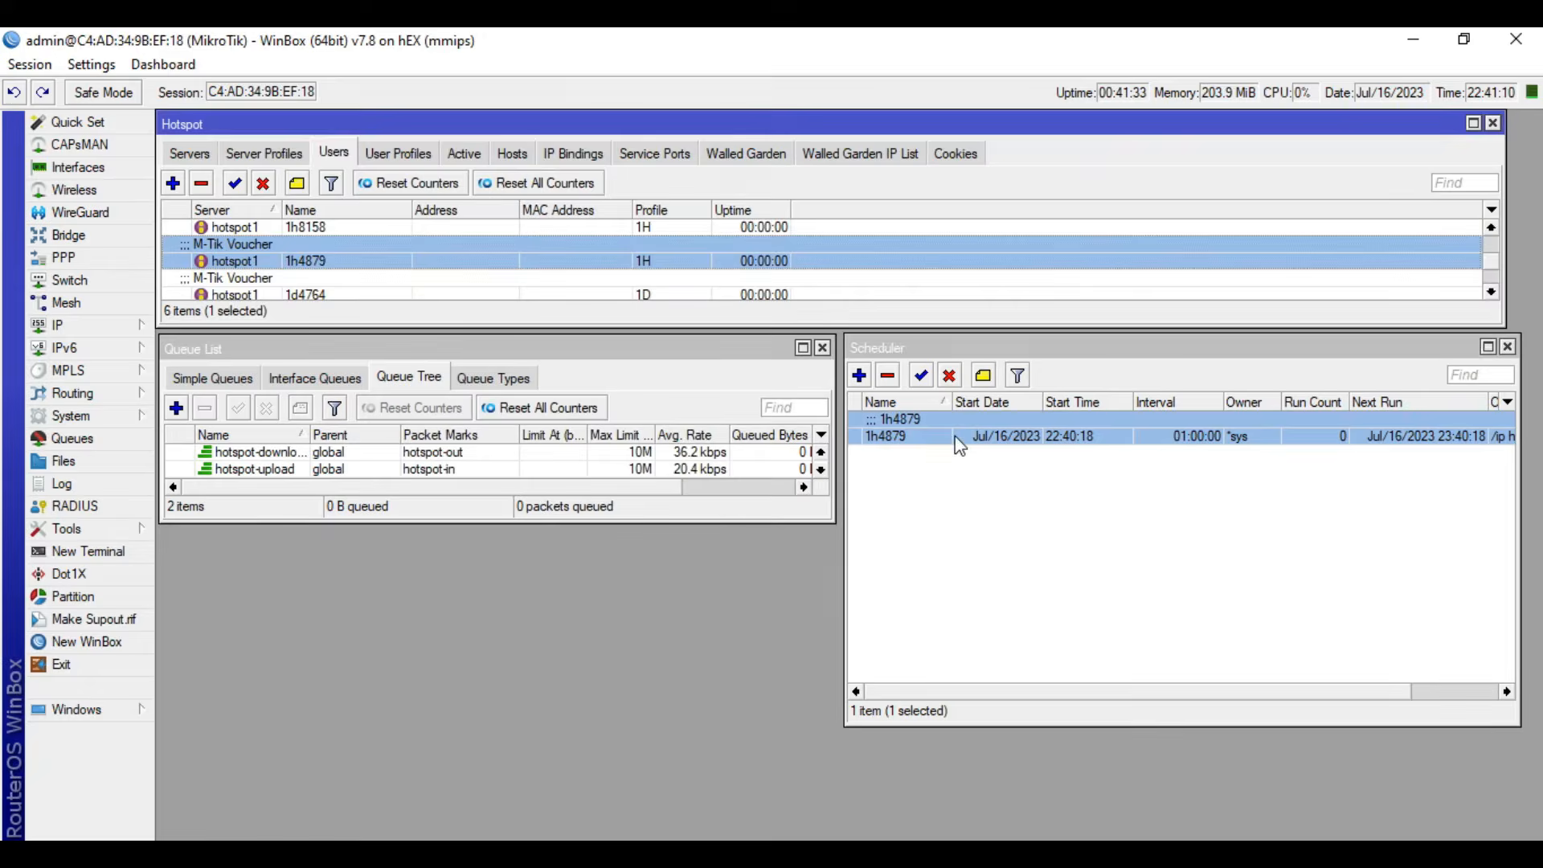
# - Copy the name of the first 1D-profile voucher user from its general settings, leaving the user unchanged
pyautogui.click(956, 439)
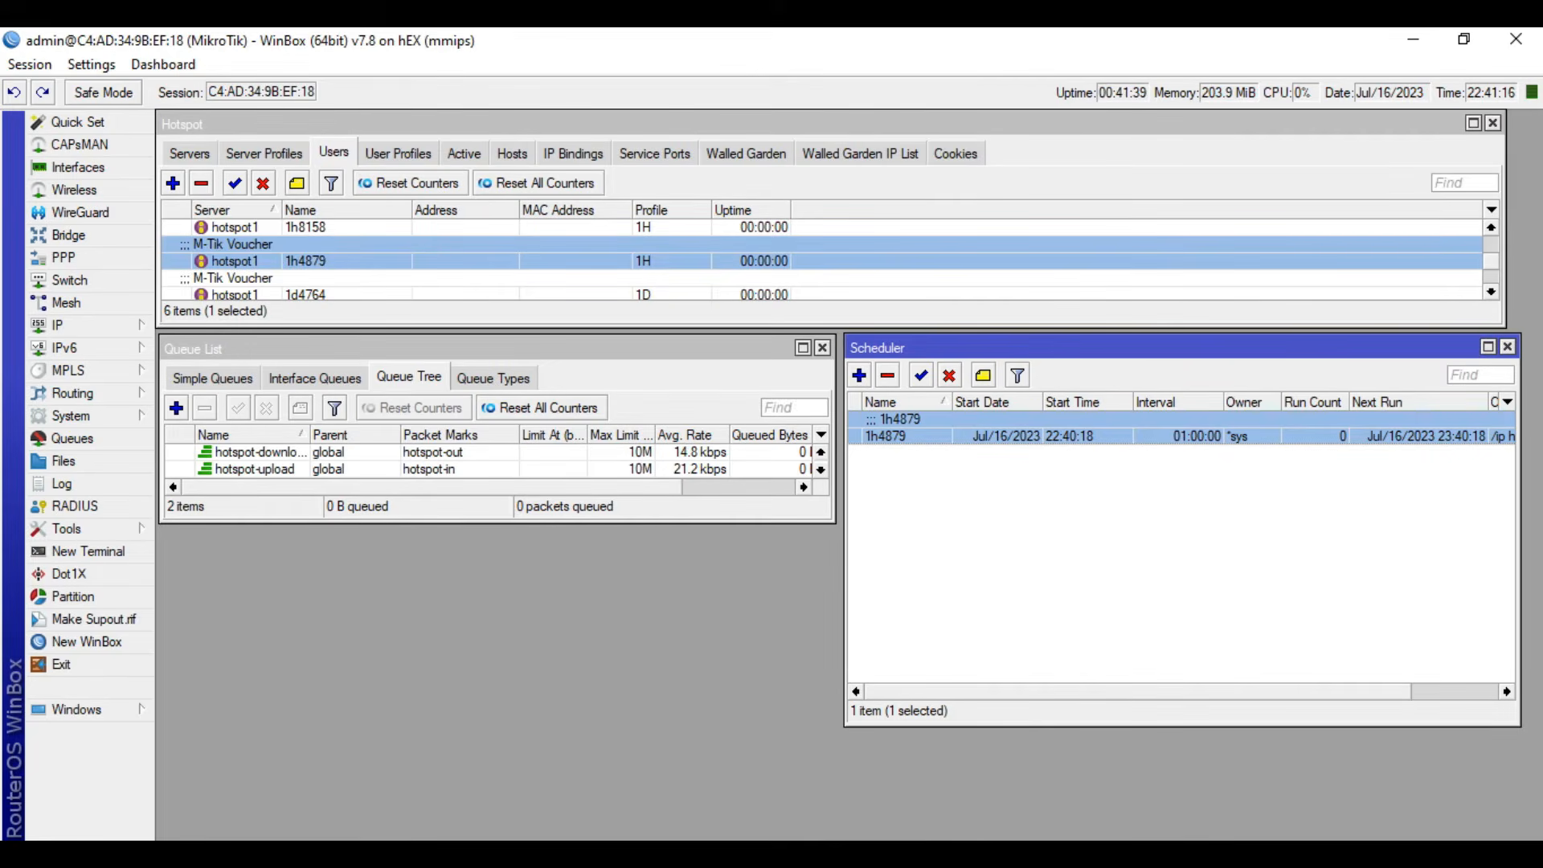
pyautogui.click(643, 854)
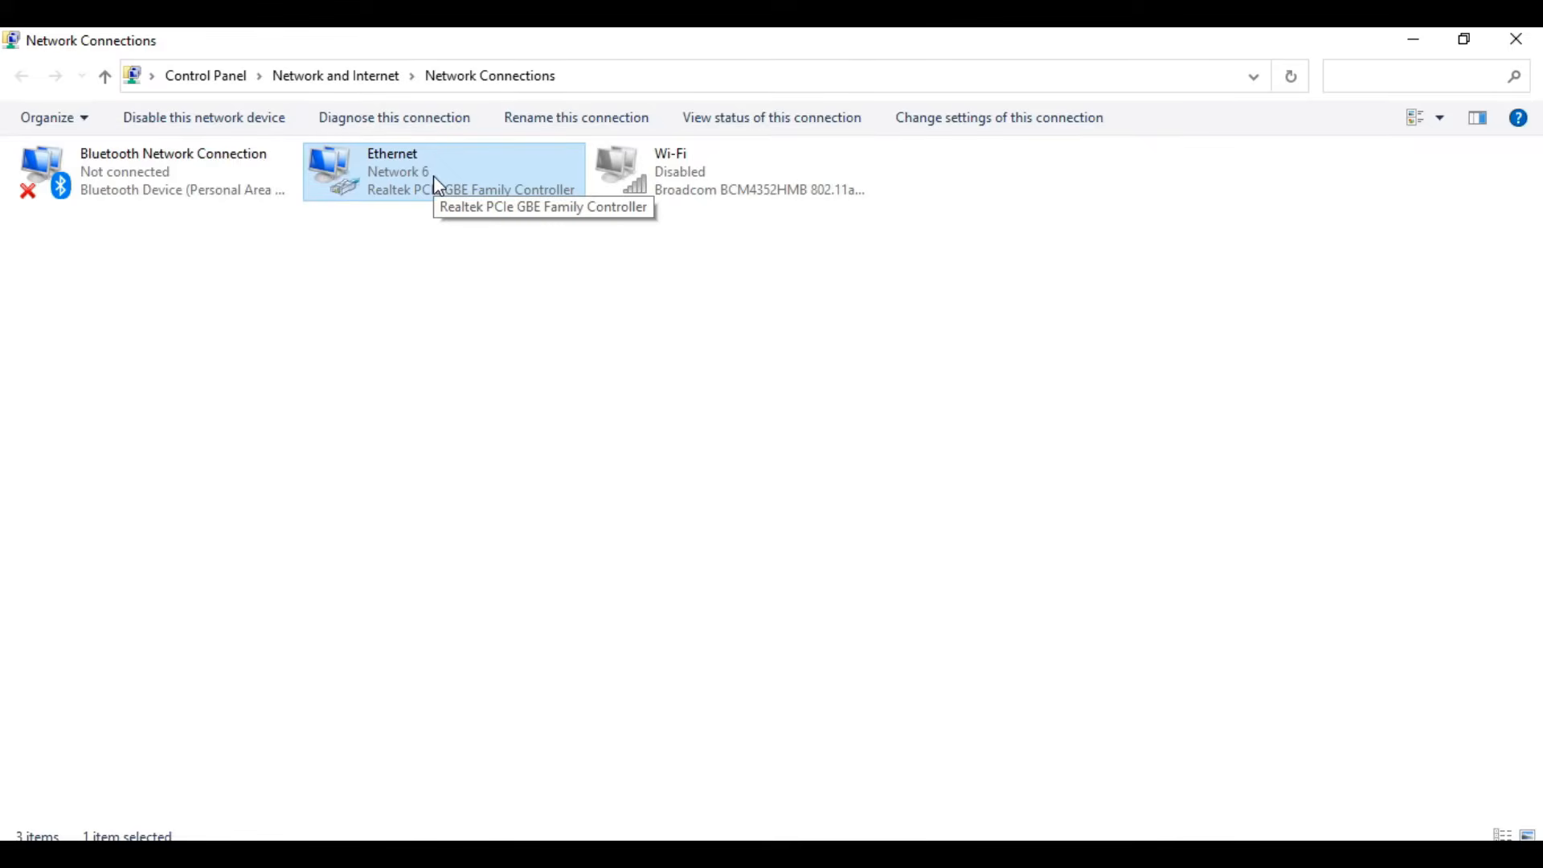
pyautogui.click(329, 853)
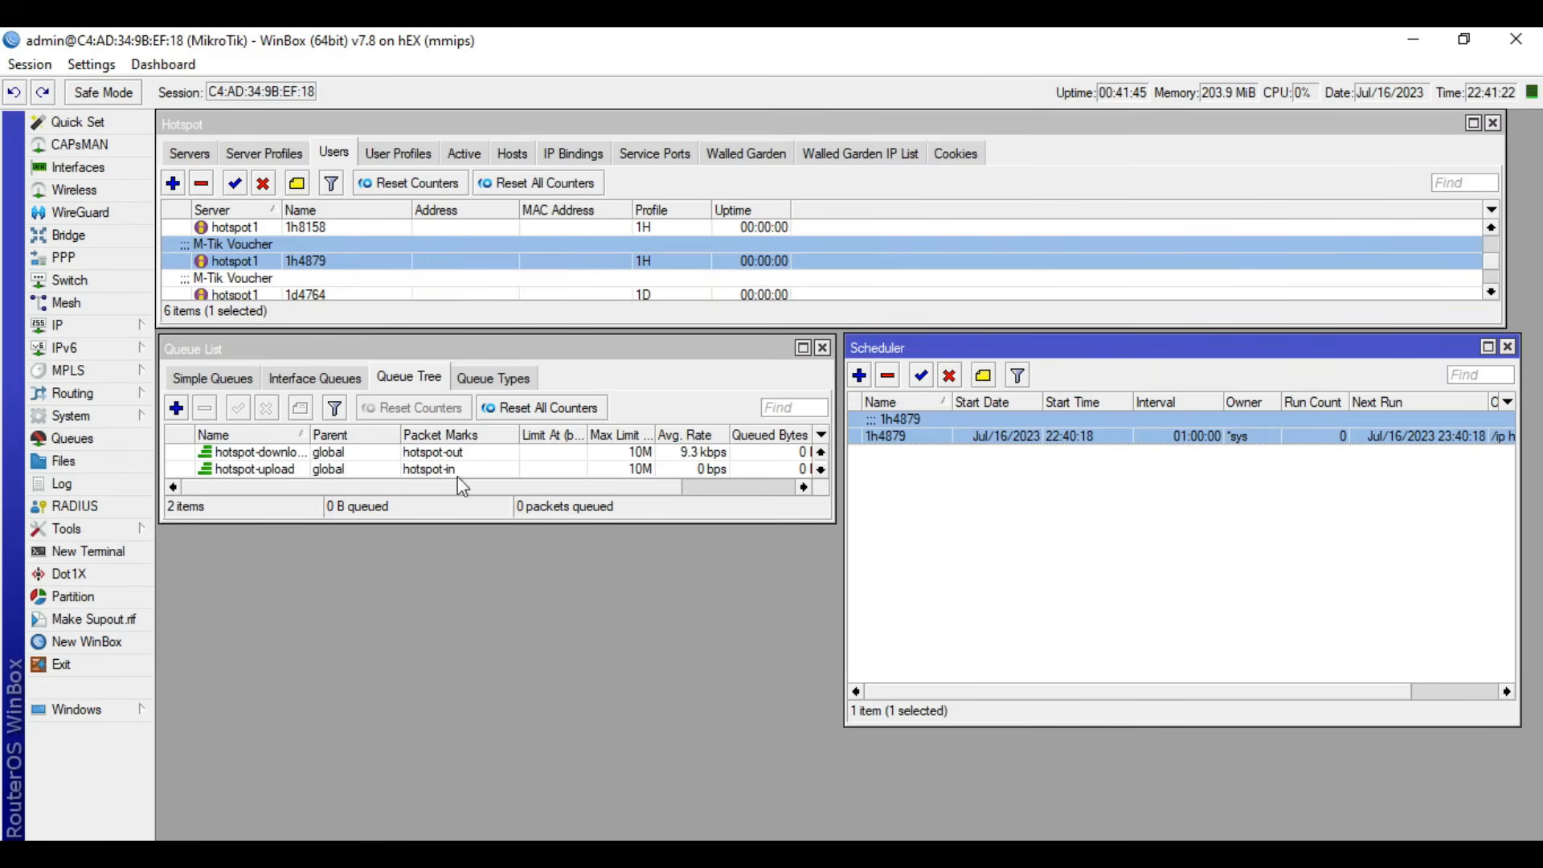
pyautogui.doubleClick(299, 292)
pyautogui.doubleClick(804, 413)
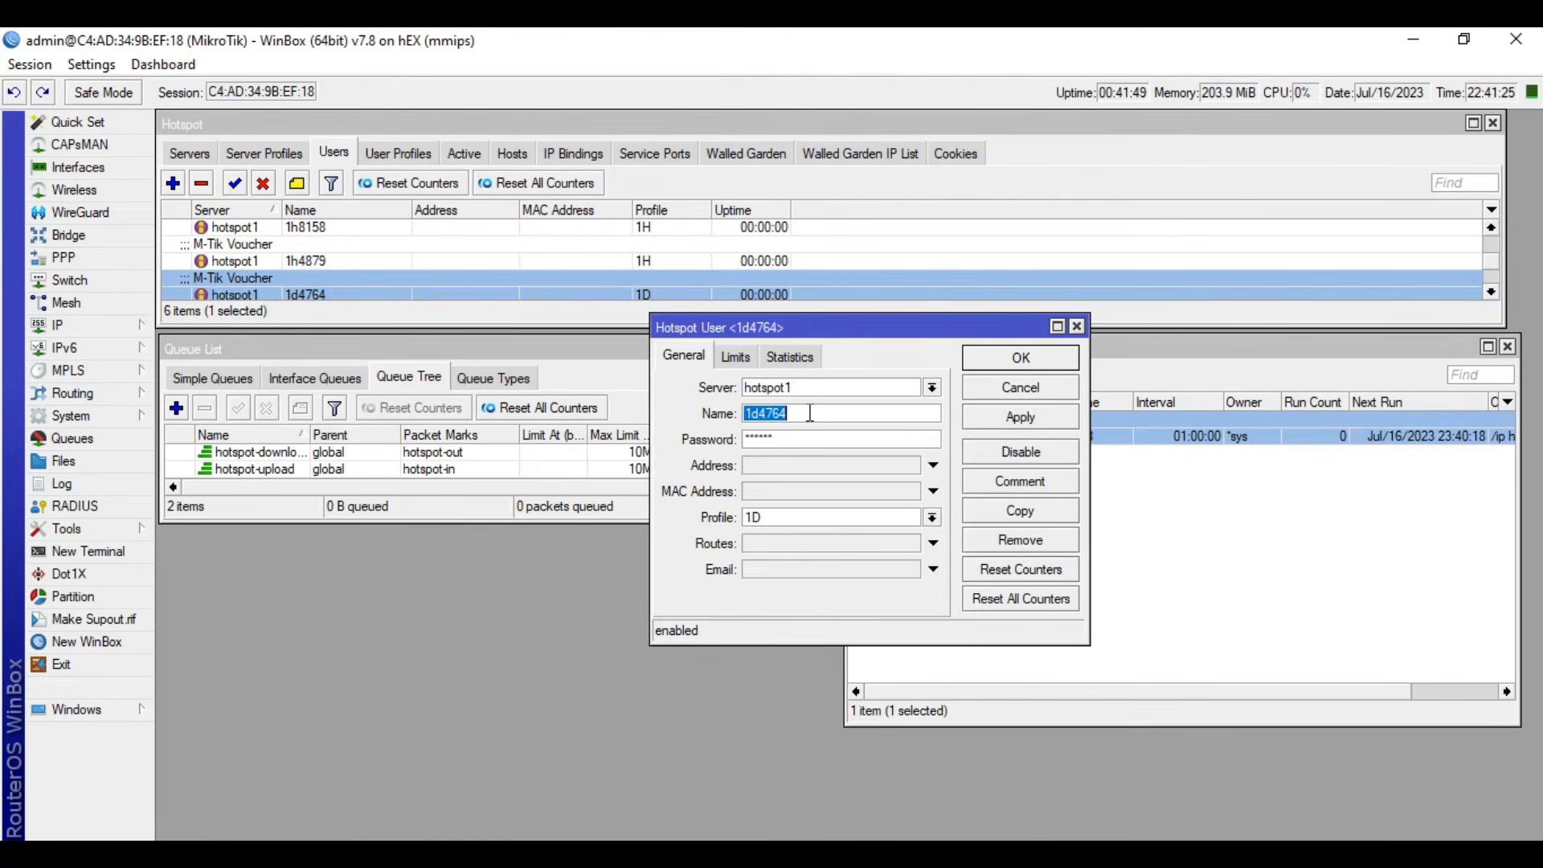
pyautogui.rightClick(765, 418)
pyautogui.click(814, 455)
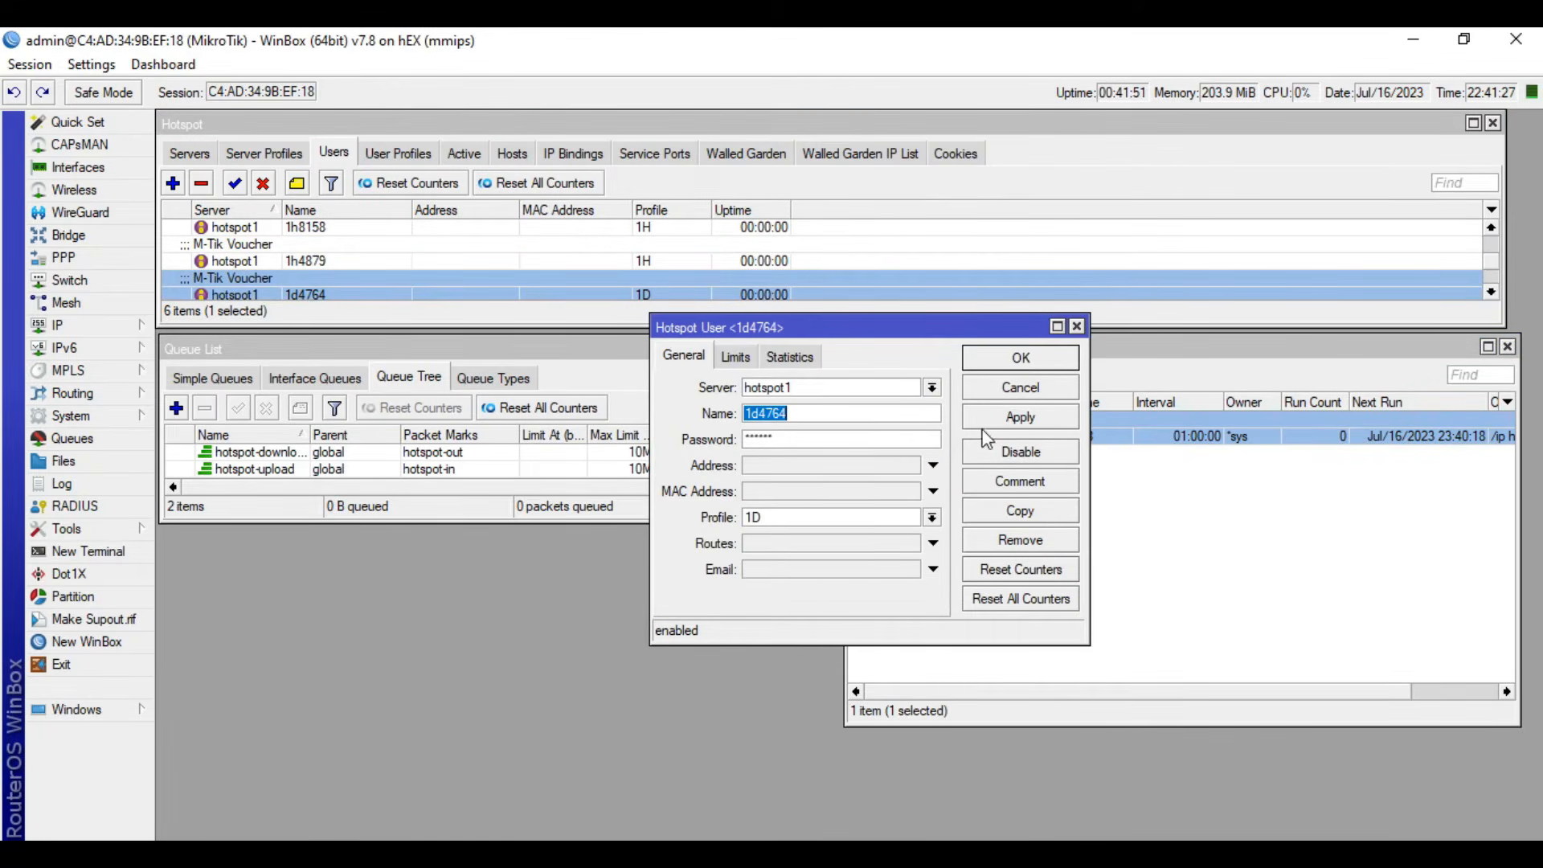
pyautogui.click(1019, 388)
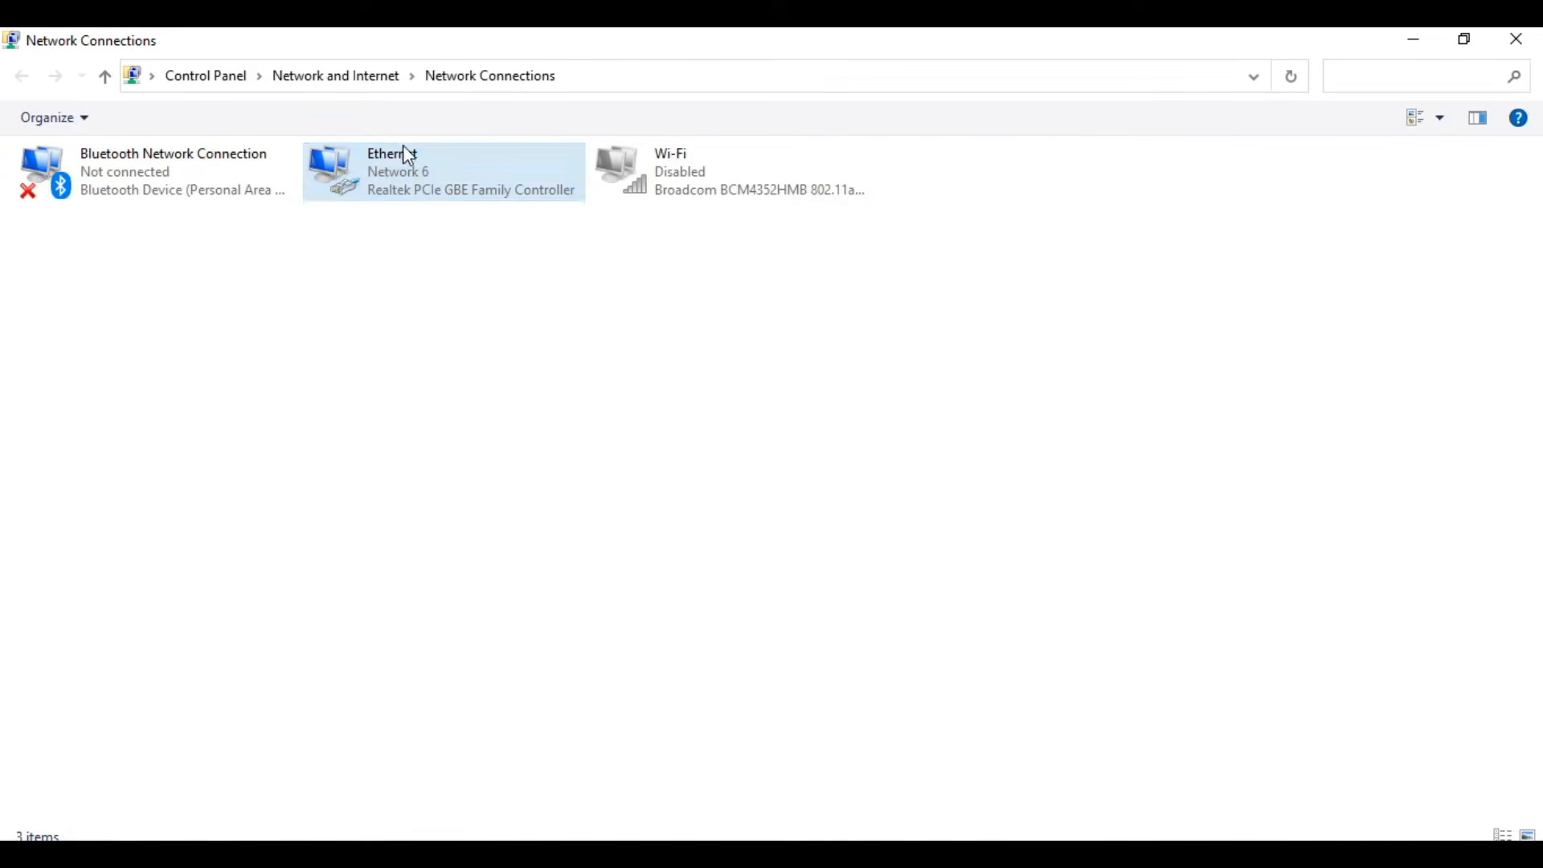
# - In Network Connections, disable the Ethernet adapter and enable the Wi-Fi adapter
pyautogui.click(386, 182)
pyautogui.click(243, 121)
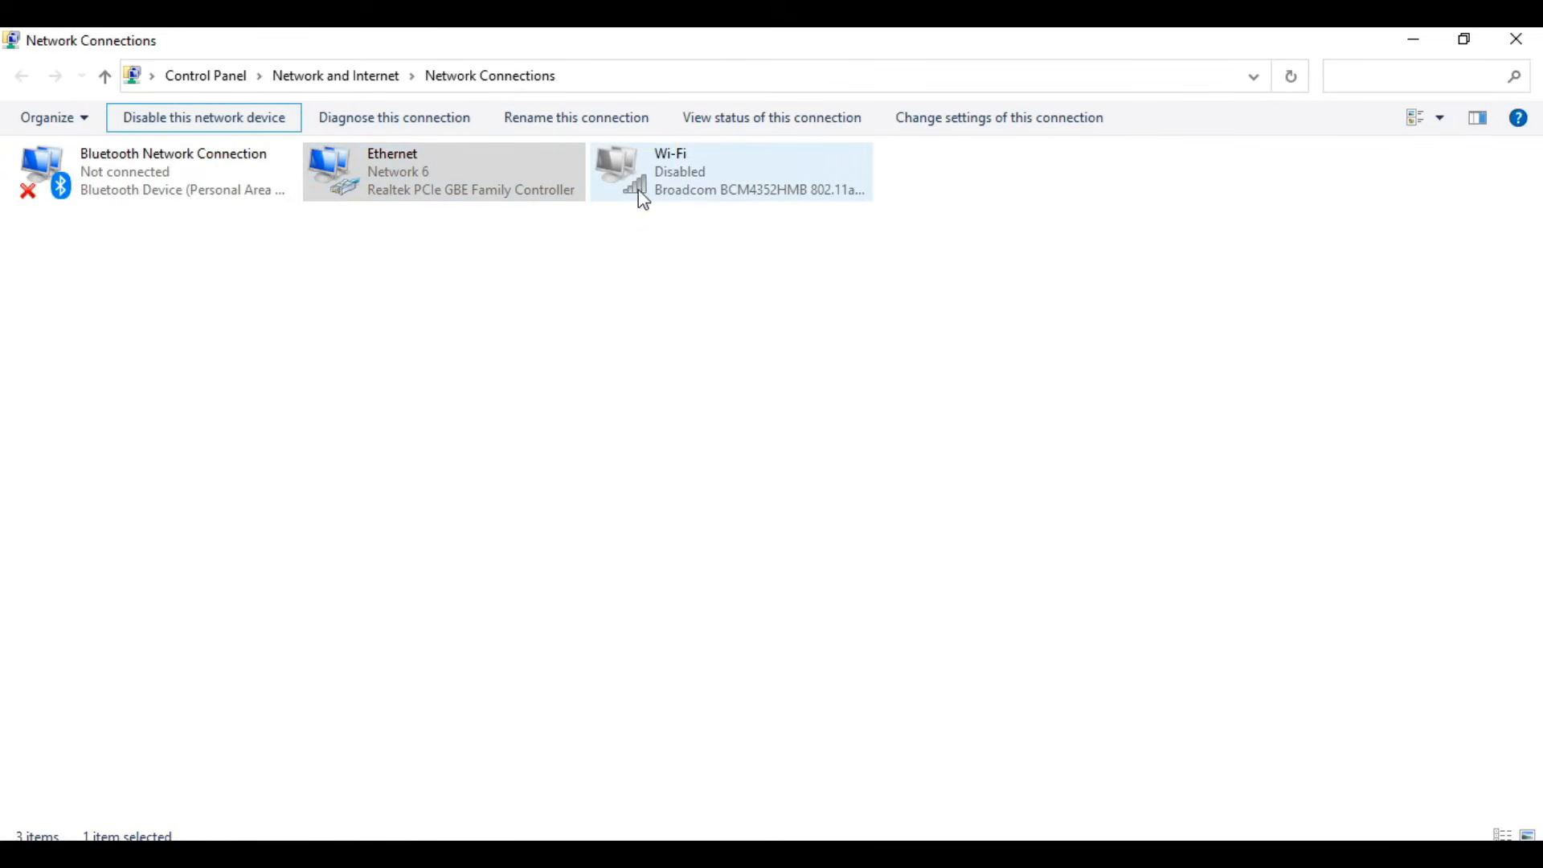
pyautogui.click(698, 193)
pyautogui.click(259, 122)
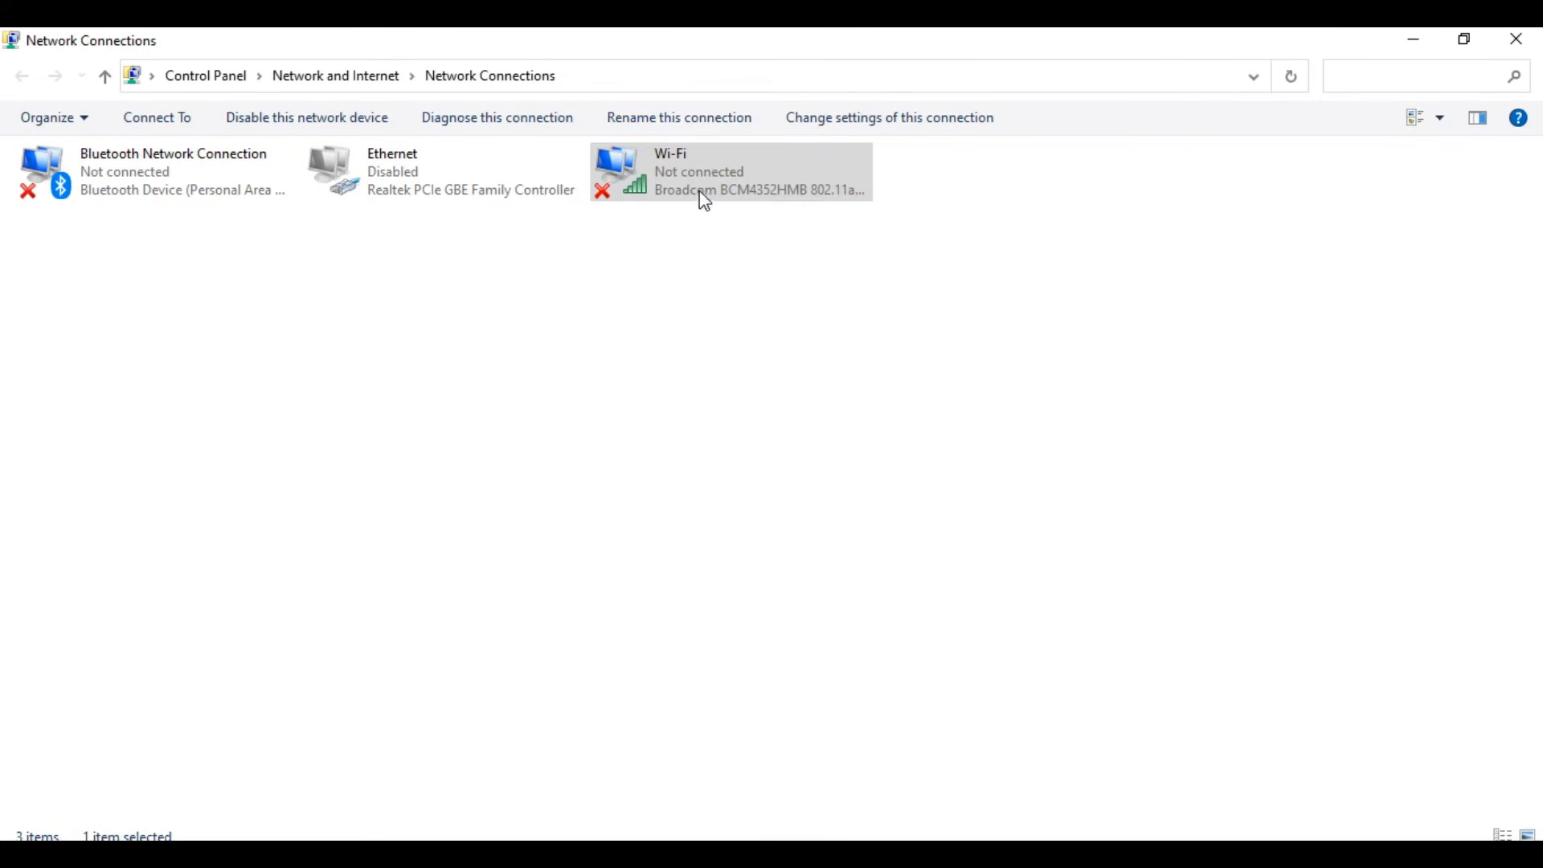
pyautogui.click(708, 192)
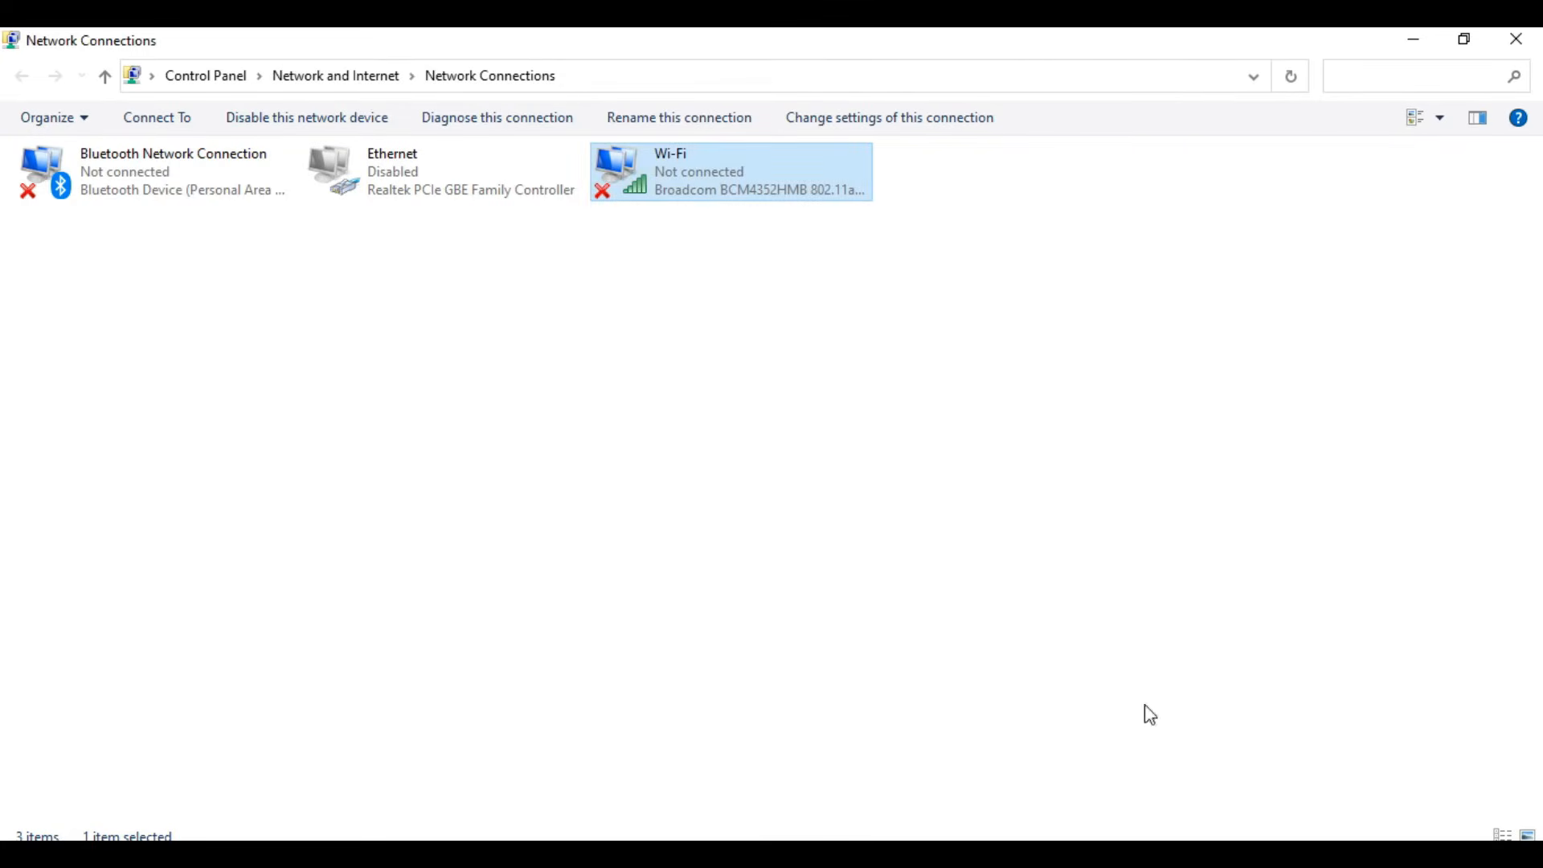
# - Connect the computer to the JAT-Hotspot wireless network
pyautogui.click(1419, 854)
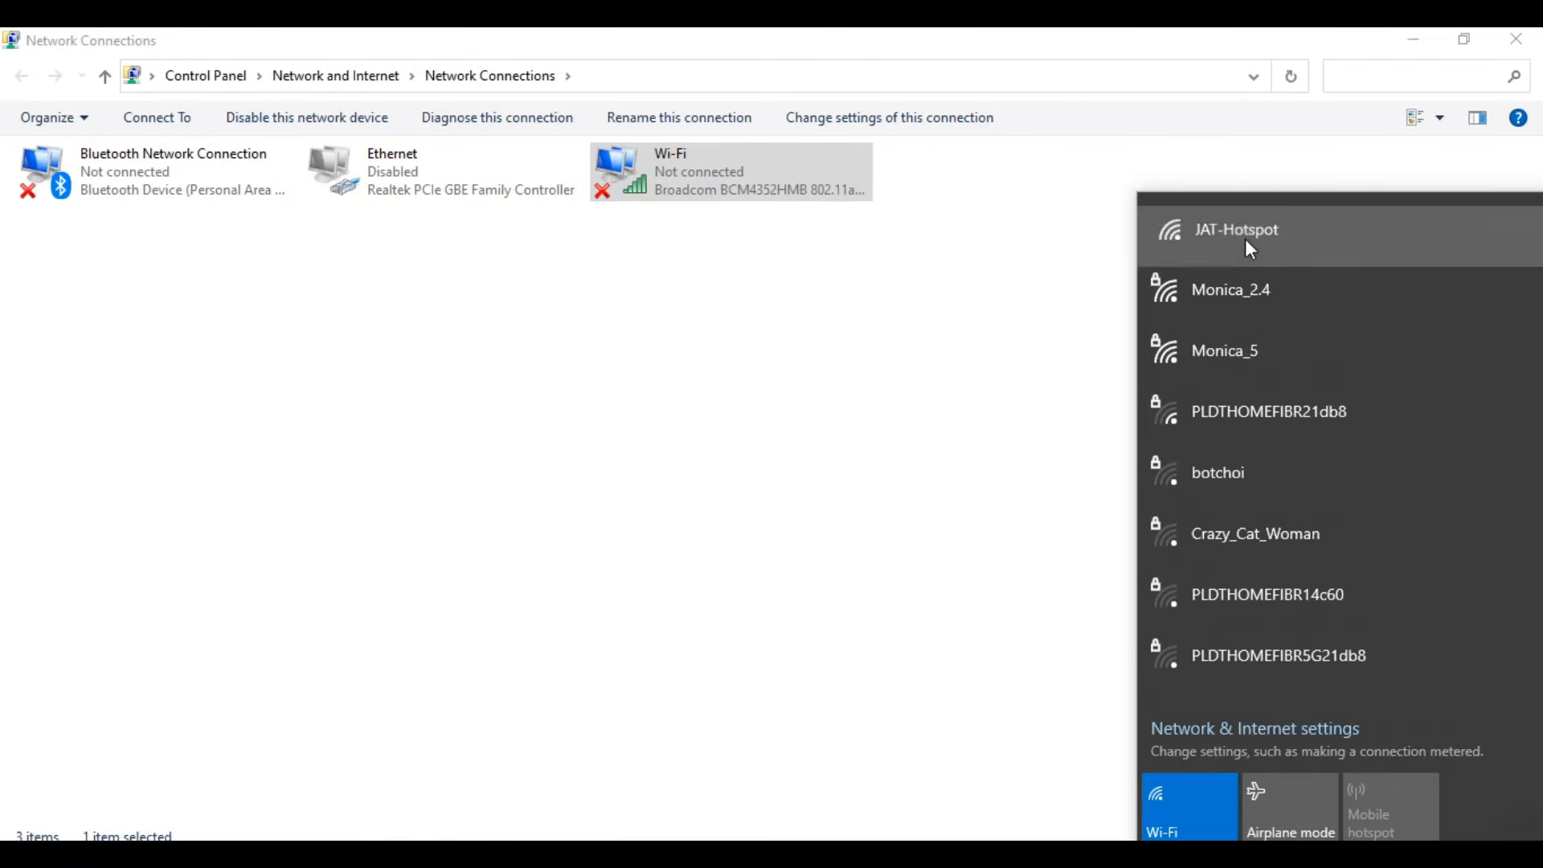
pyautogui.click(1246, 239)
pyautogui.click(1395, 389)
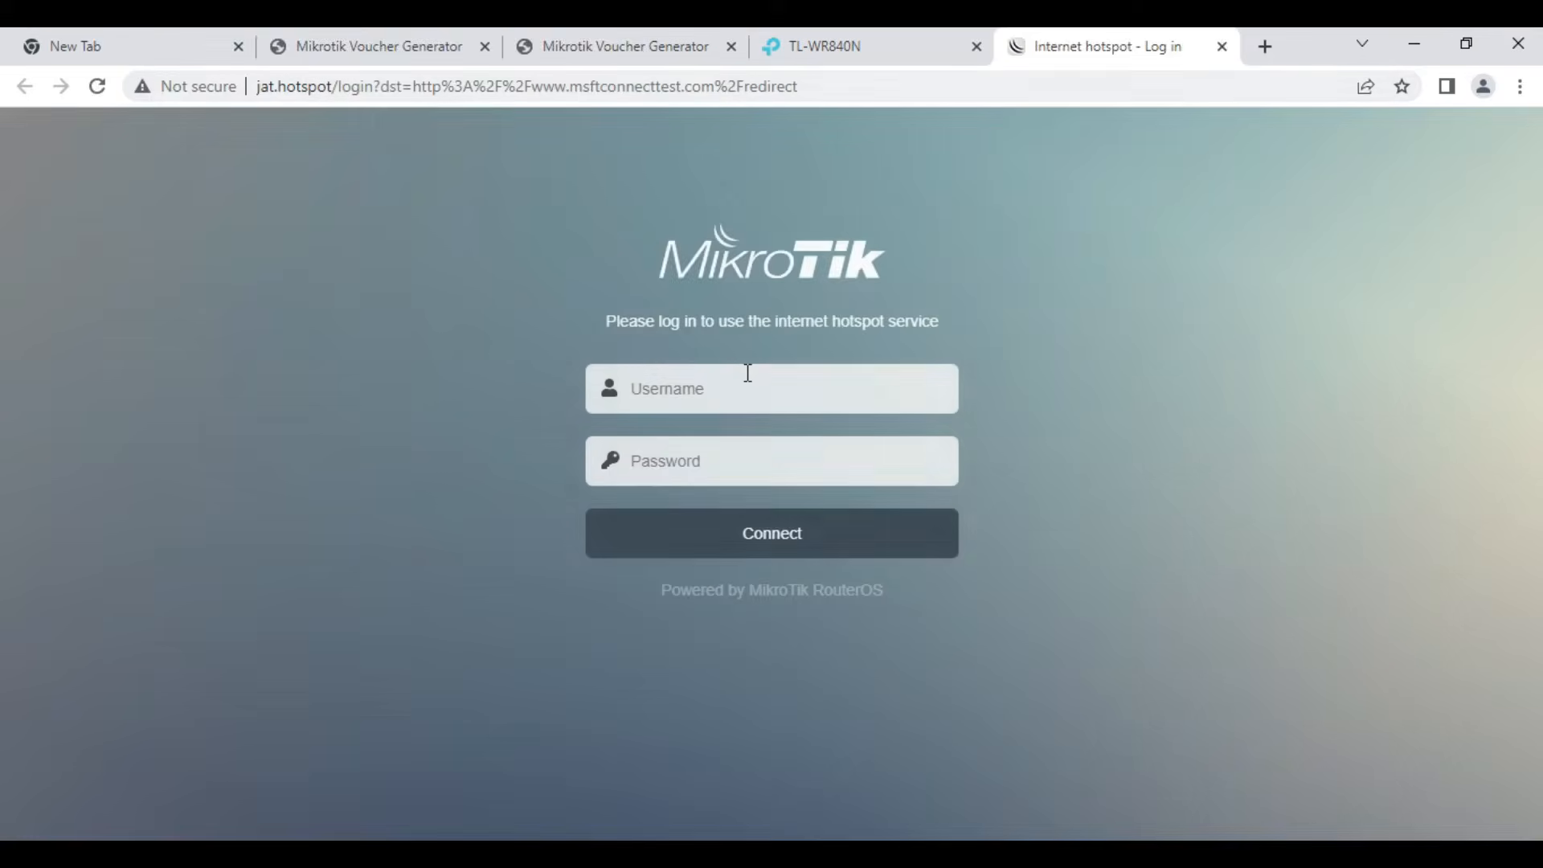
# - Log in to the hotspot portal using the copied one-day voucher code as both username and password
pyautogui.click(738, 386)
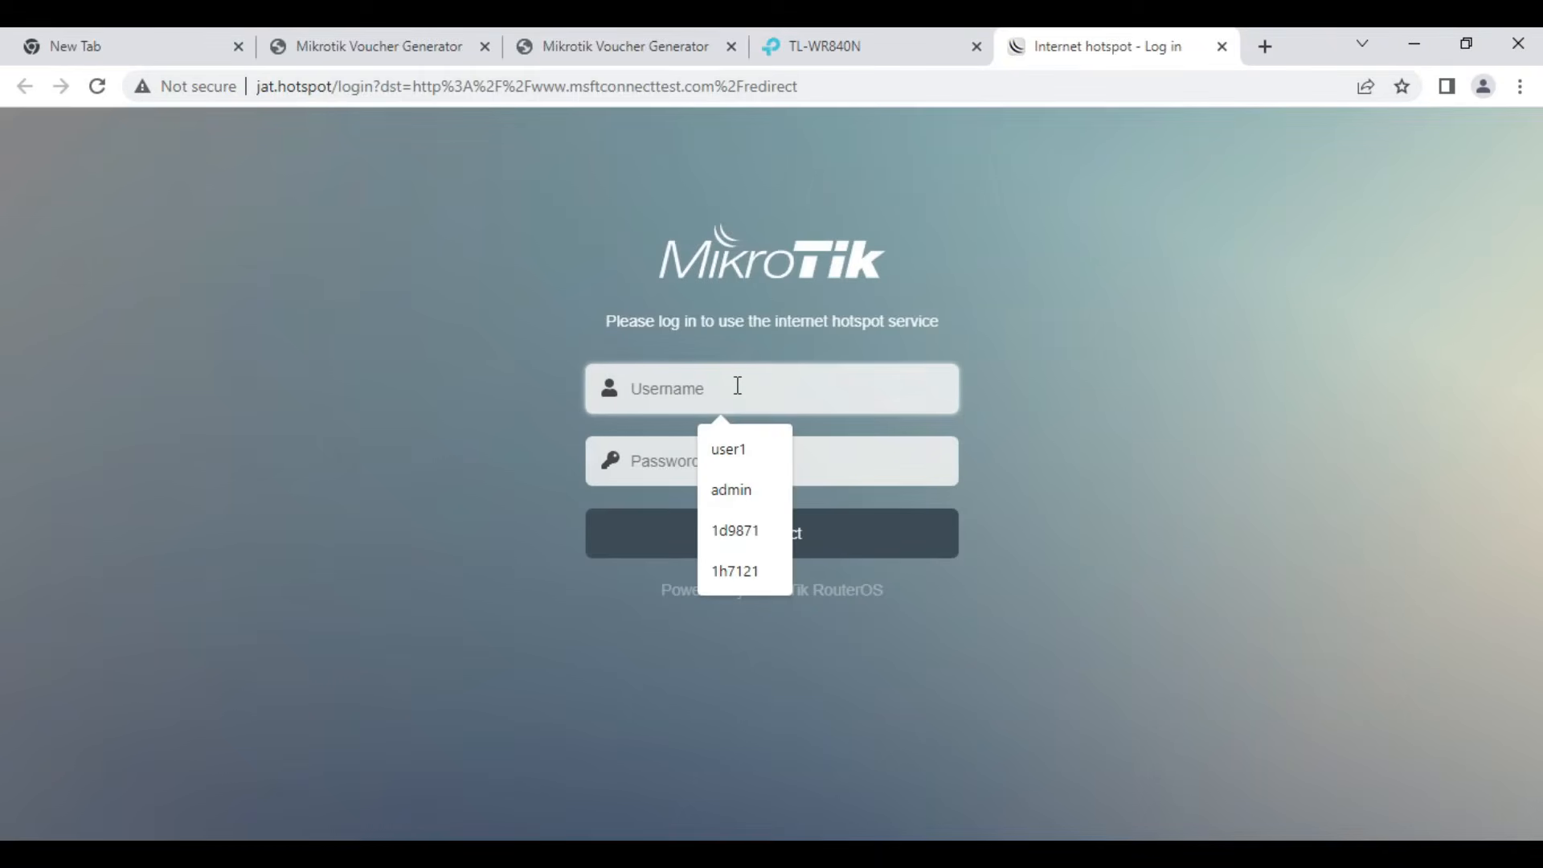
pyautogui.hotkey('ctrl', 'v')
pyautogui.click(675, 458)
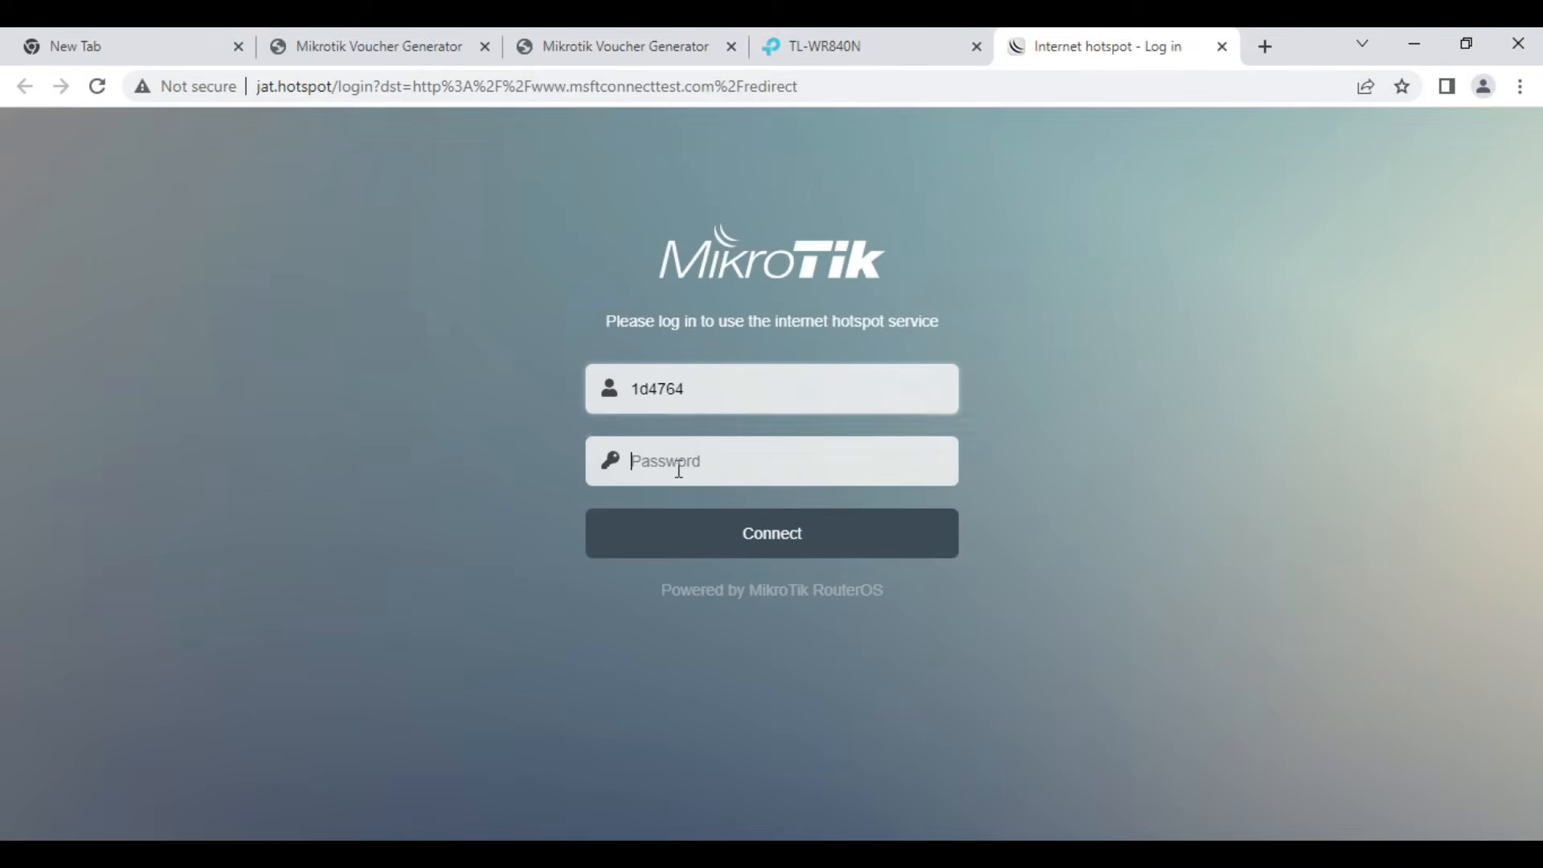
pyautogui.hotkey('ctrl', 'v')
pyautogui.click(764, 547)
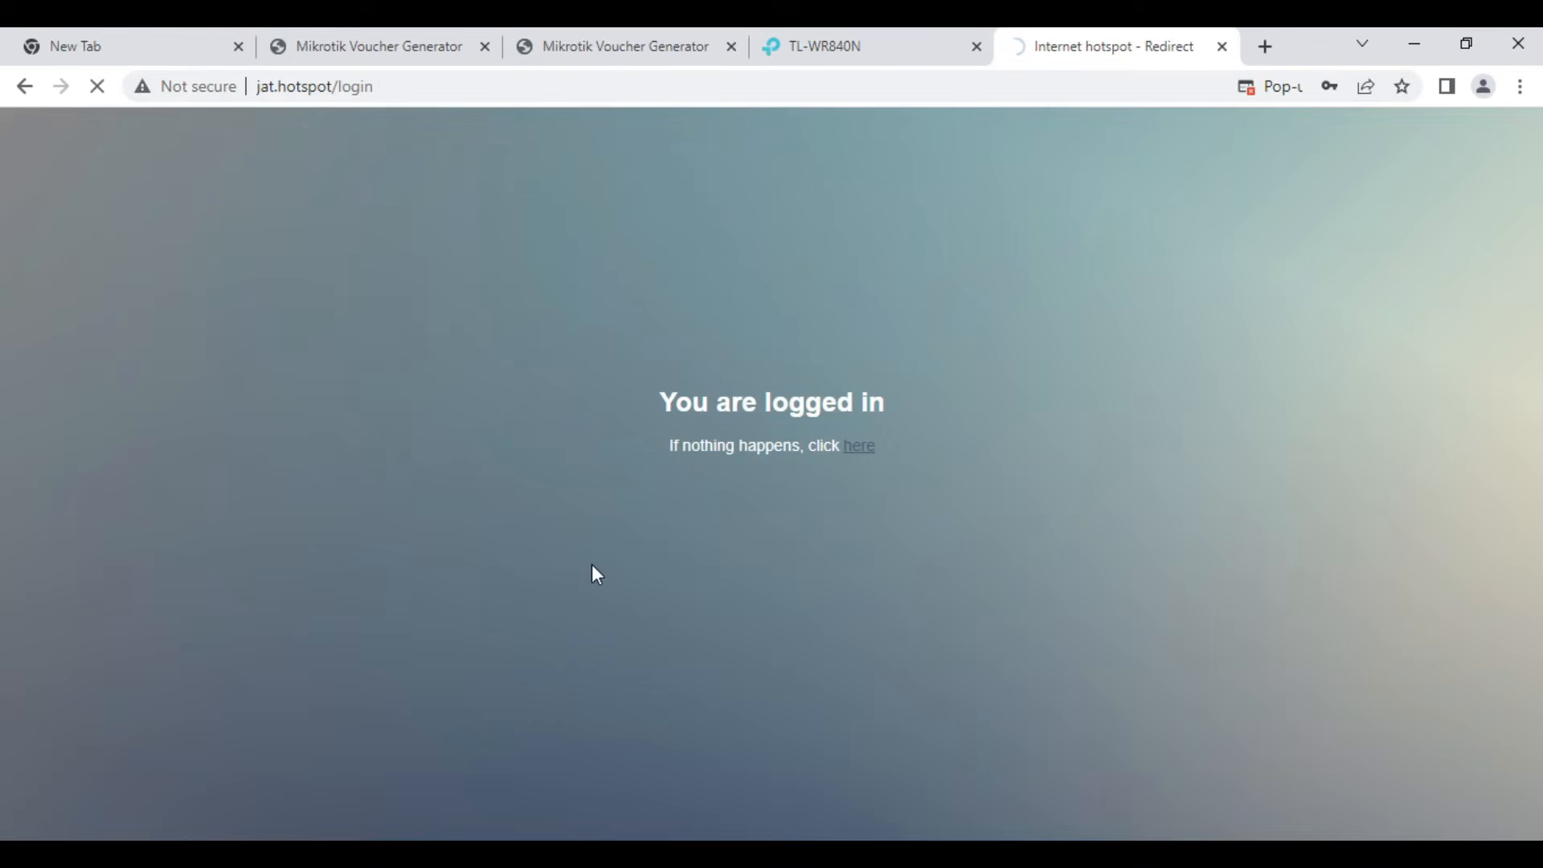
# - Switch back to WinBox and inspect the active hotspot sessions of the one-hour and one-day vouchers
pyautogui.hotkey('alt', 'Tab')
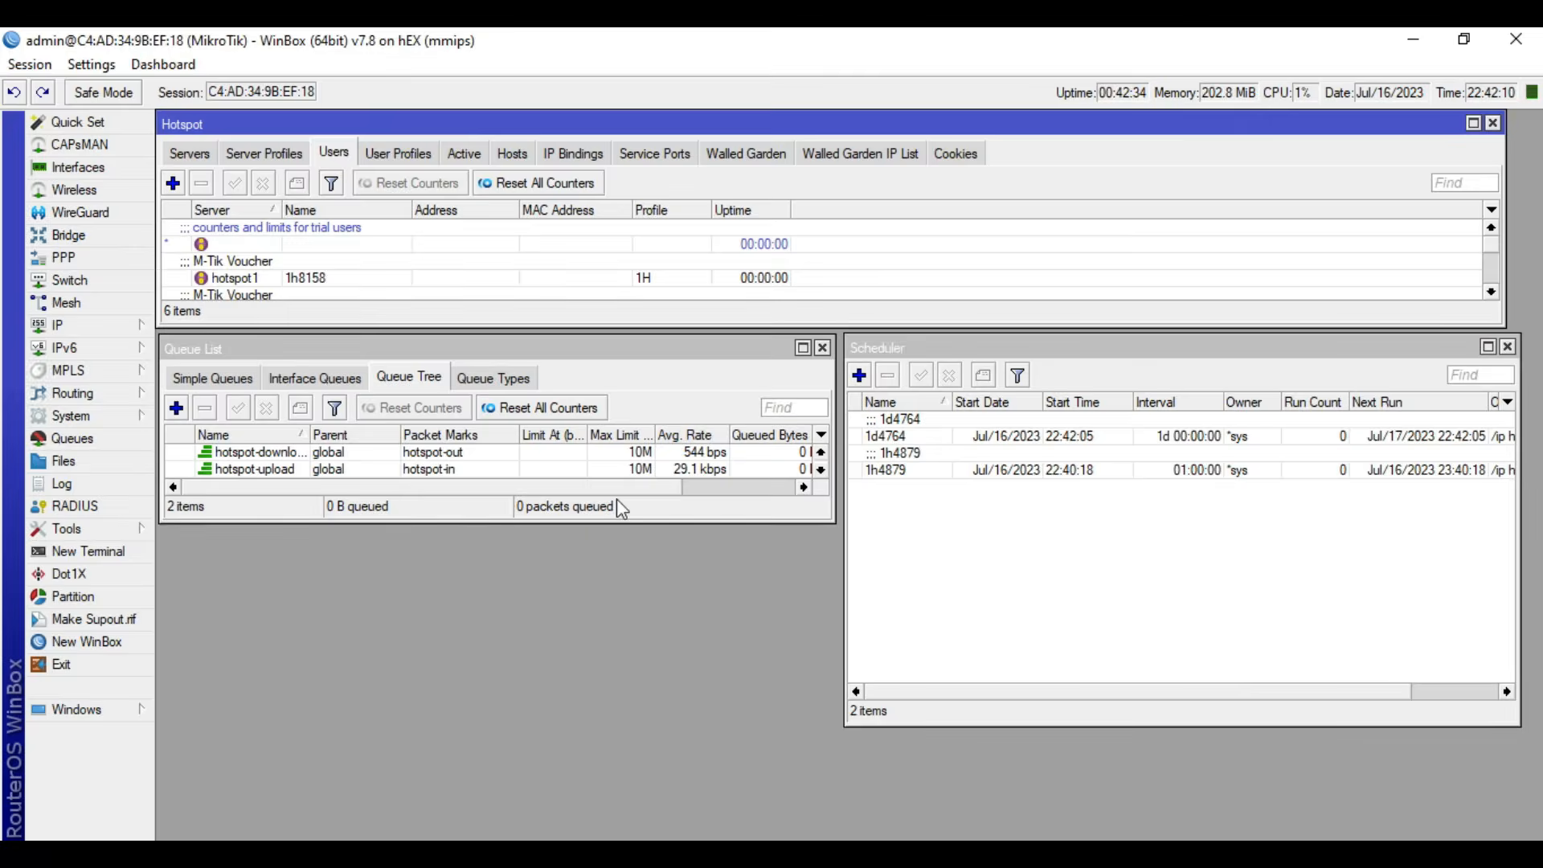
pyautogui.click(461, 155)
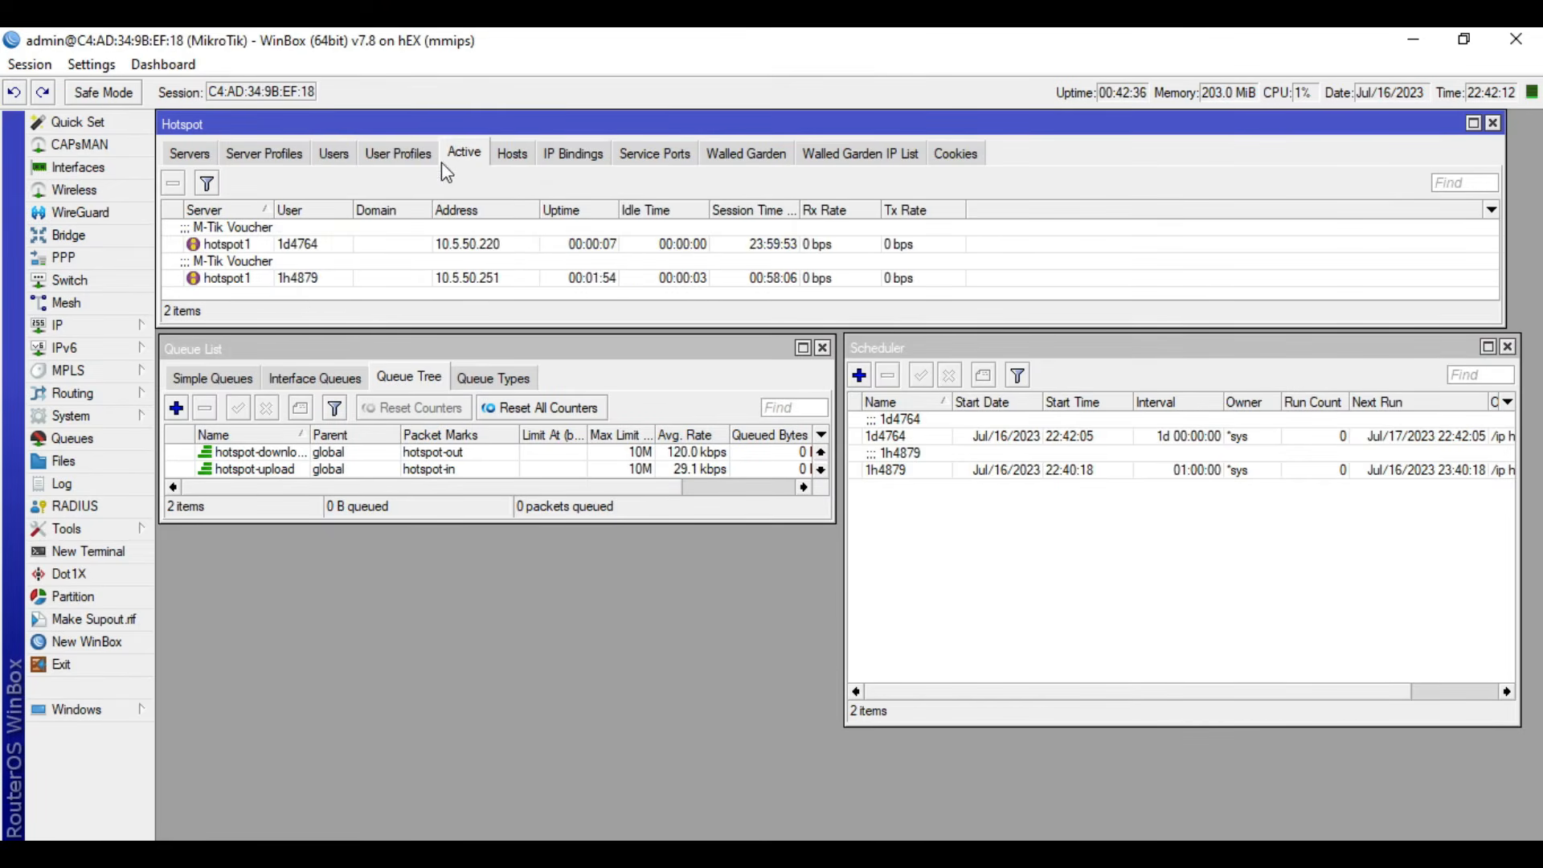
pyautogui.click(341, 281)
pyautogui.click(358, 243)
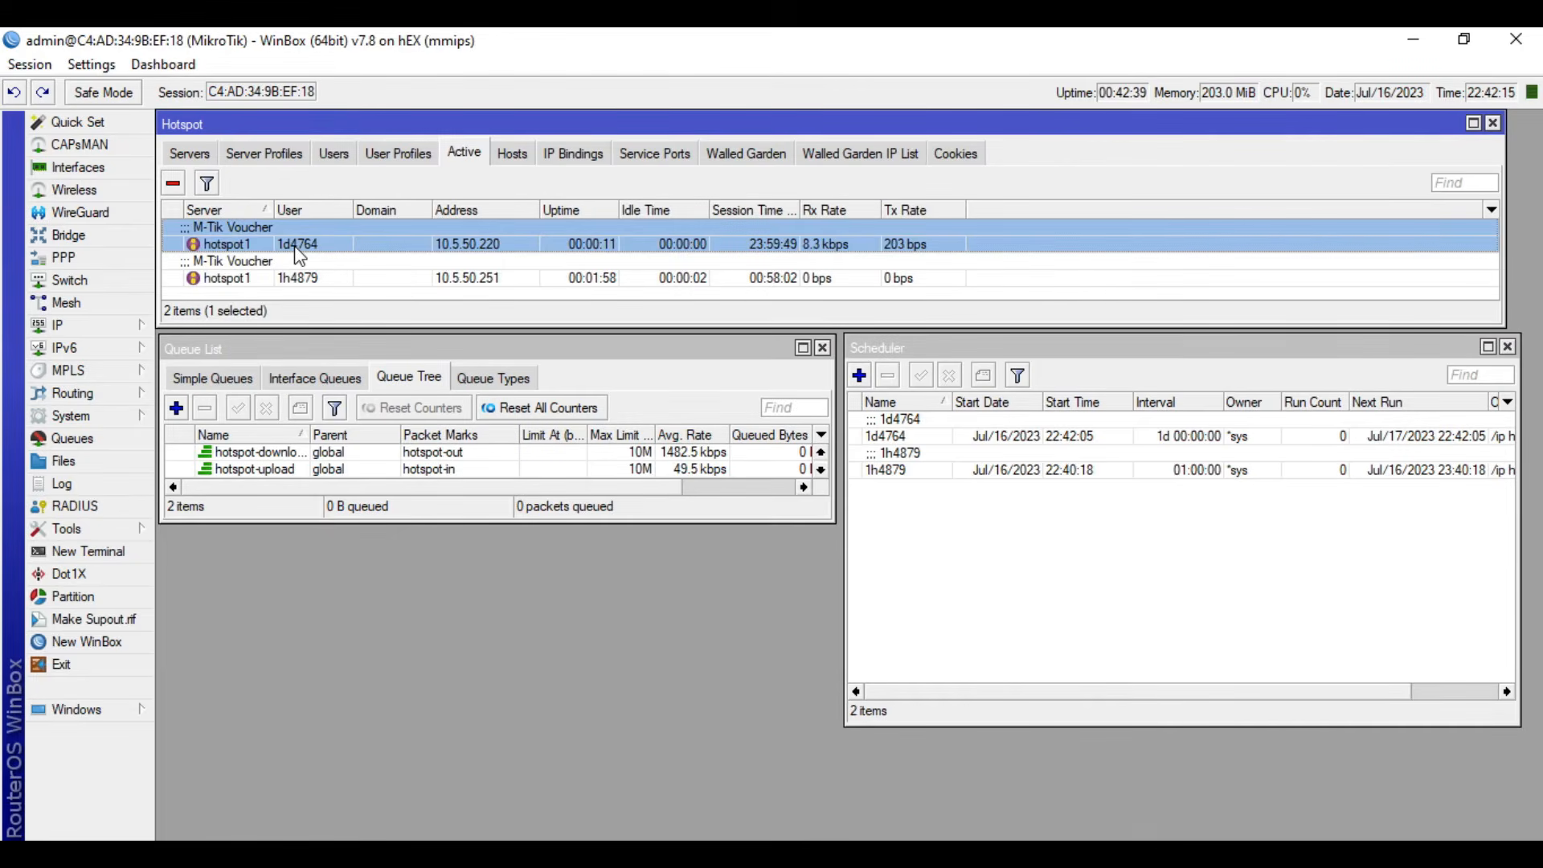
# - Examine the scheduler entry for the one-day voucher, including its interval and on-event script, and close it without changes
pyautogui.click(1030, 543)
pyautogui.click(929, 472)
pyautogui.click(921, 438)
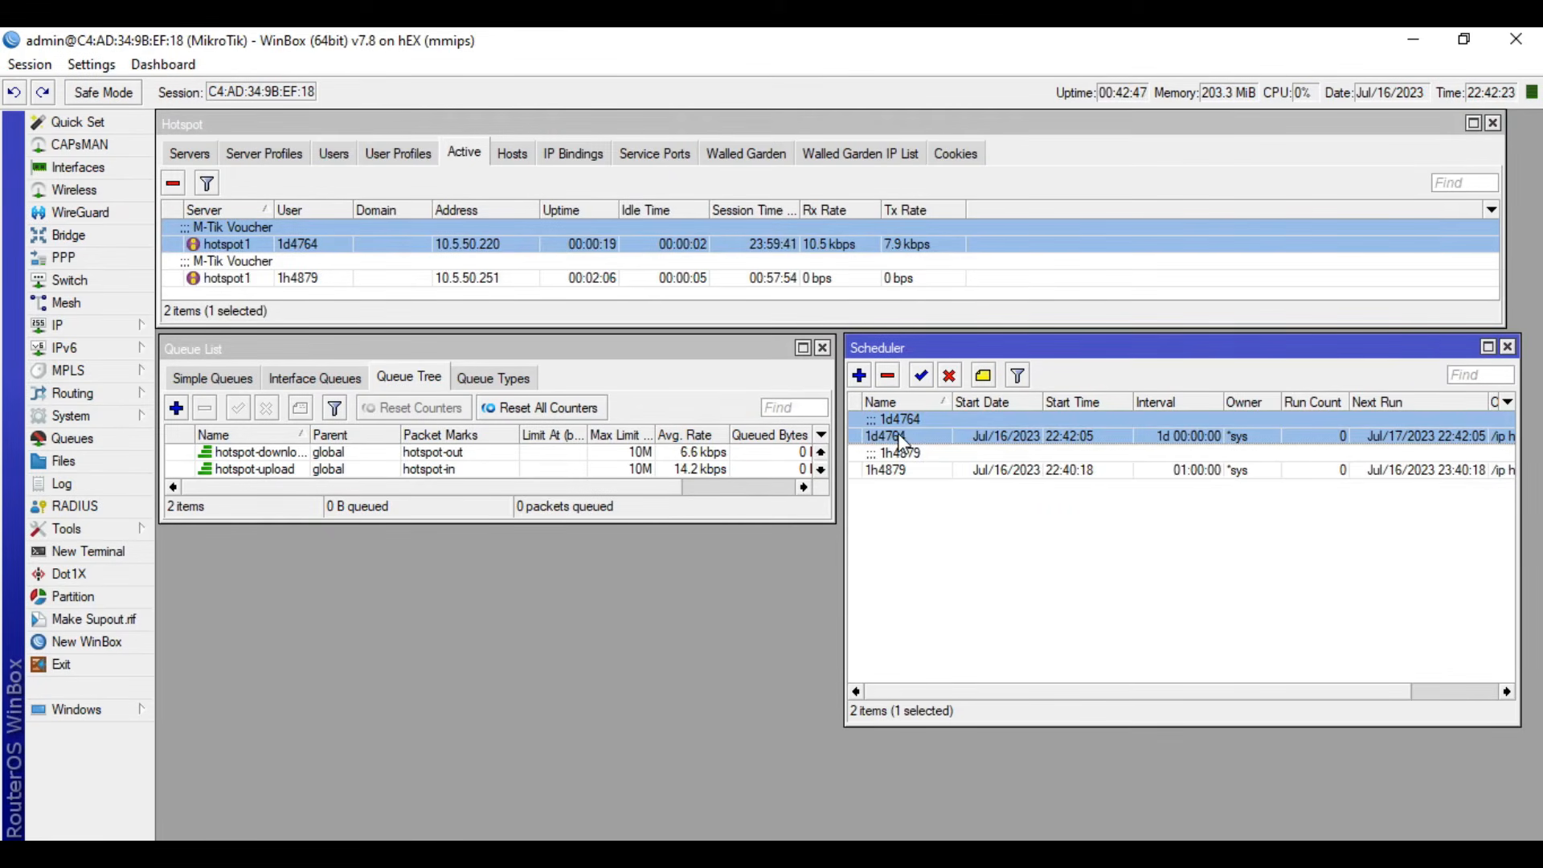
pyautogui.doubleClick(899, 436)
pyautogui.click(537, 392)
pyautogui.moveTo(537, 392); pyautogui.dragTo(475, 402)
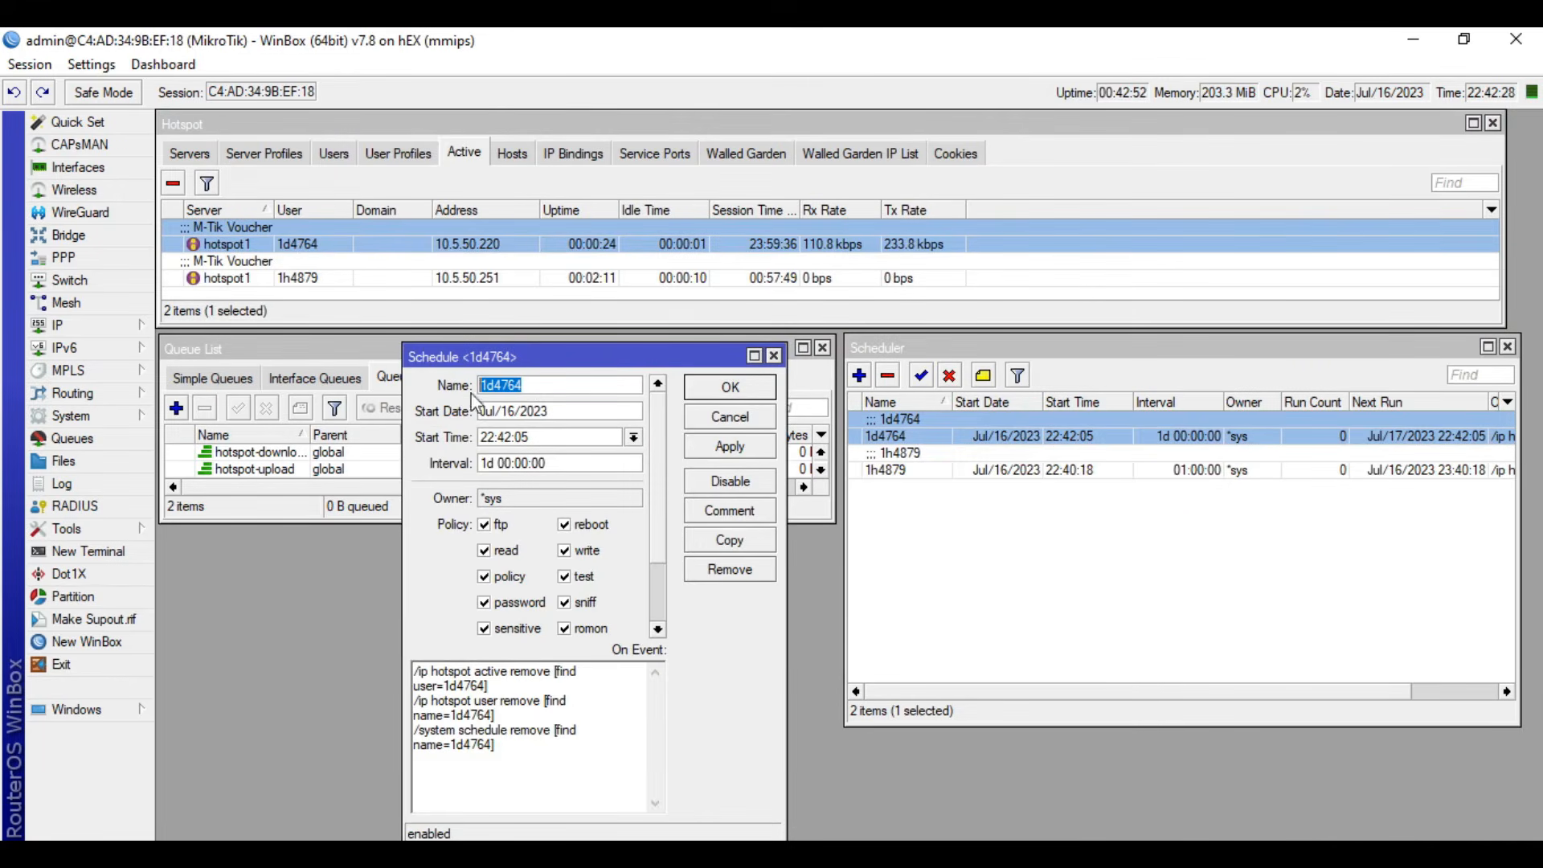
pyautogui.click(730, 417)
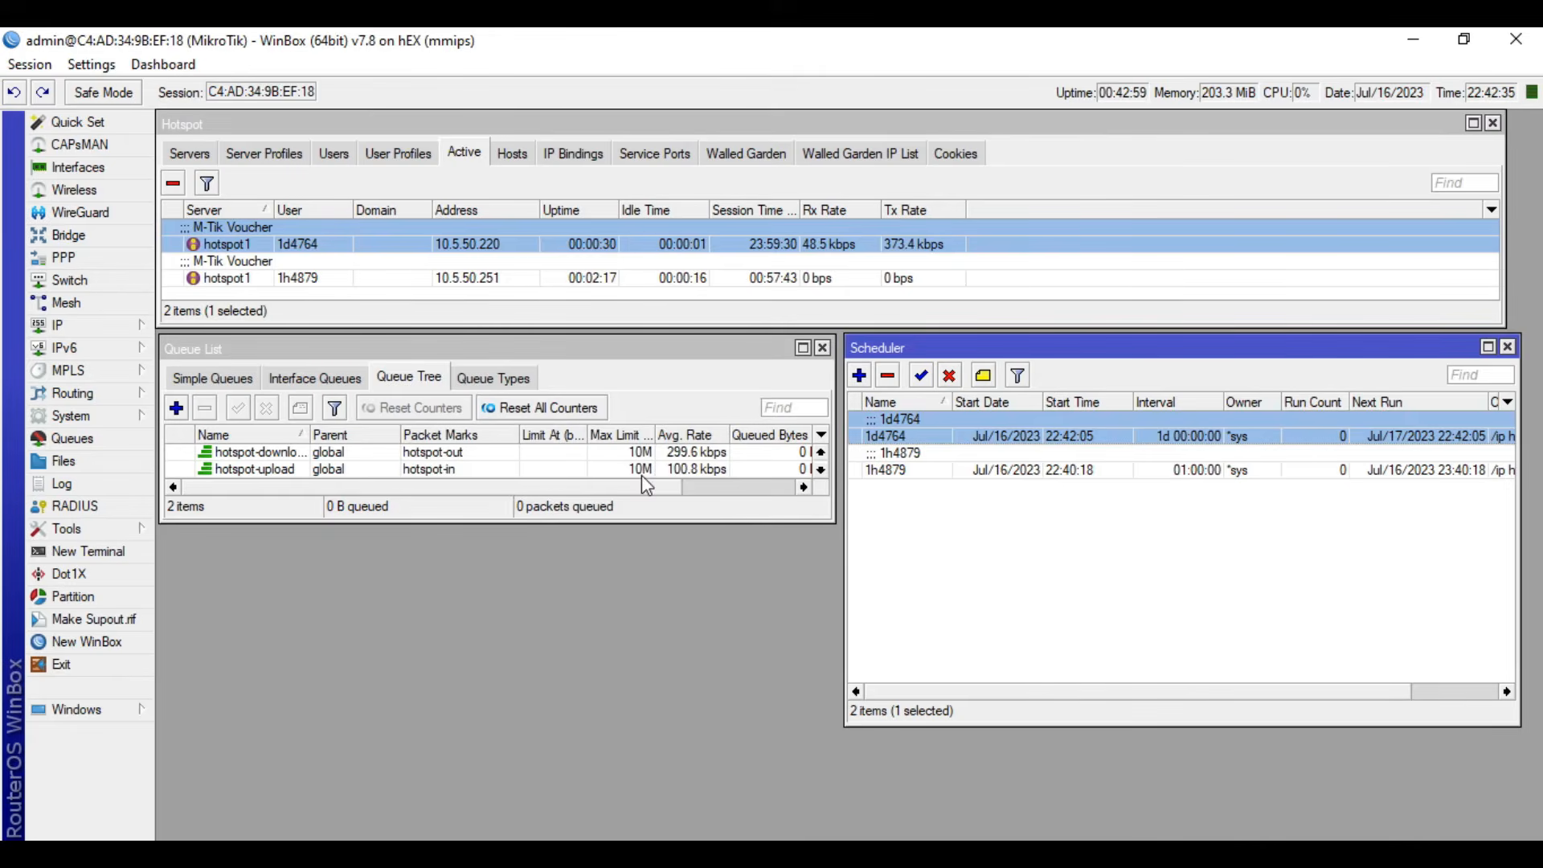
pyautogui.click(1091, 582)
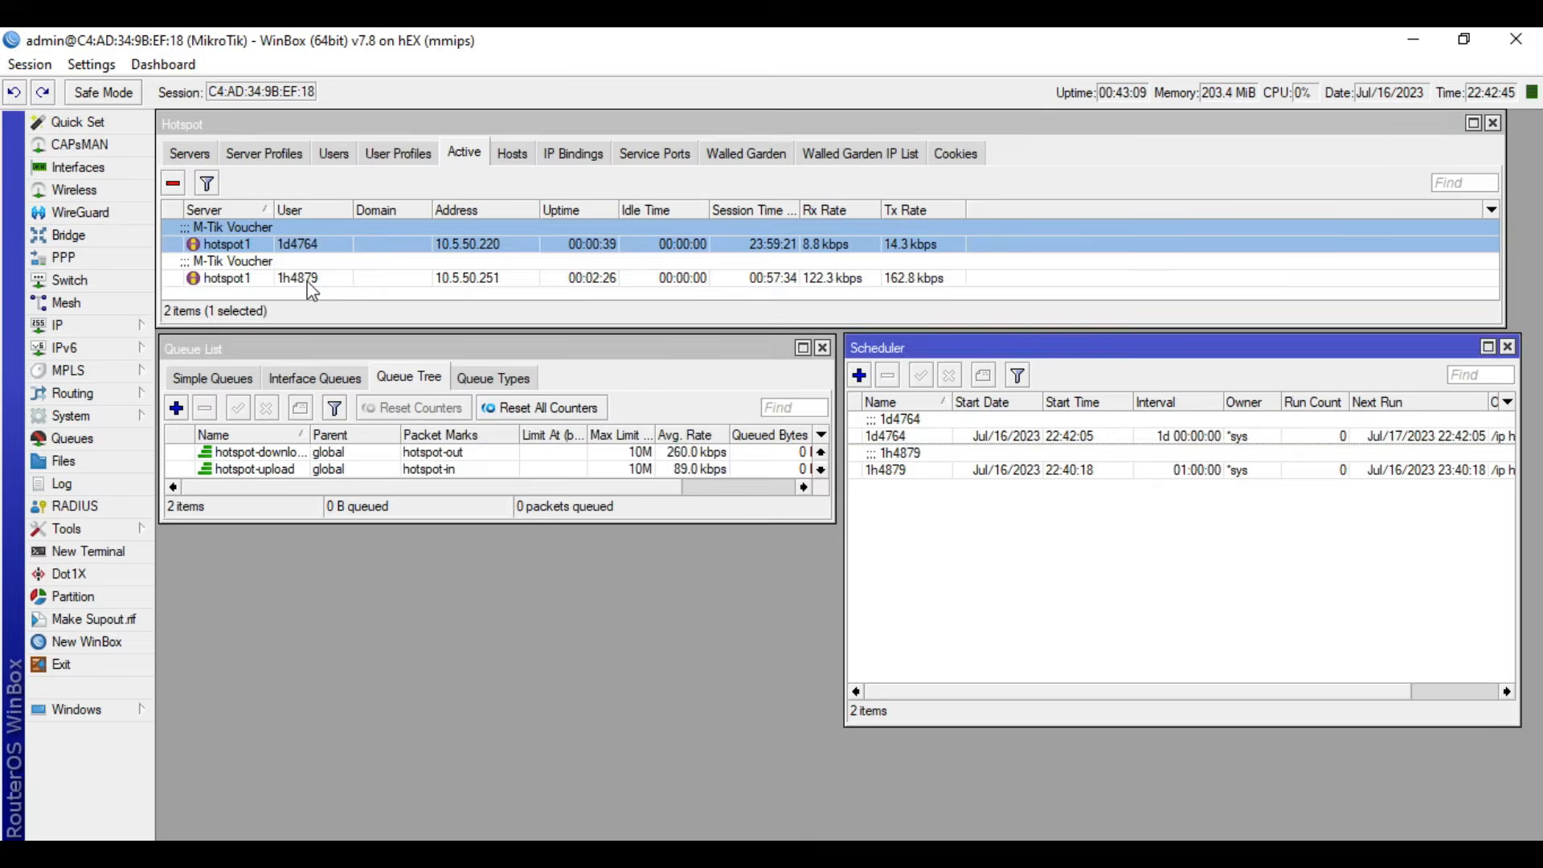
# - Compare the one-hour voucher session's transfer rate with the hotspot-download queue and inspect that queue's settings without changing them
pyautogui.click(213, 277)
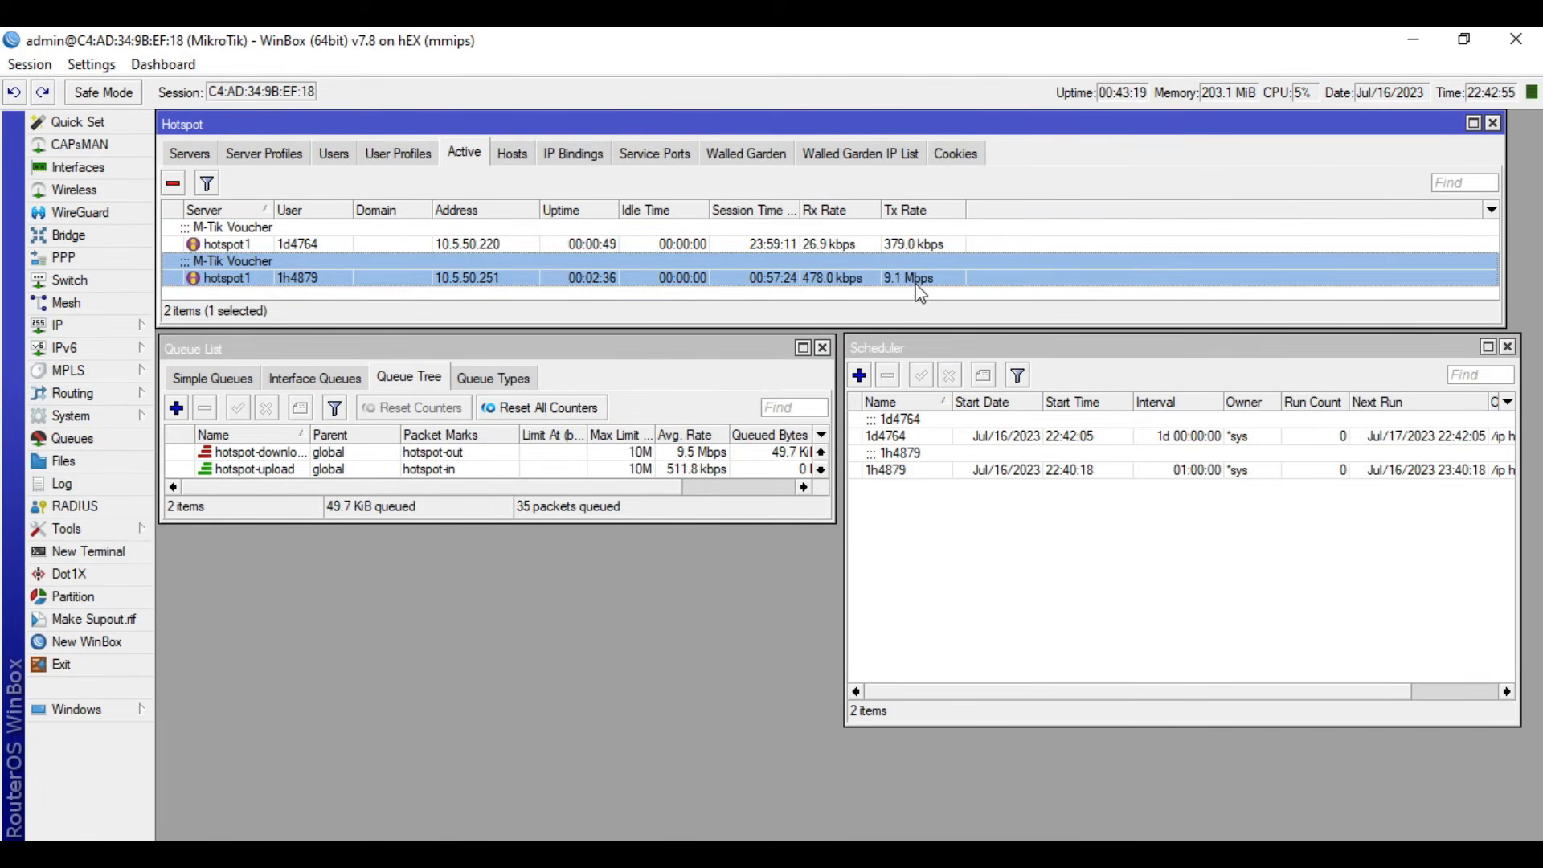
pyautogui.click(340, 455)
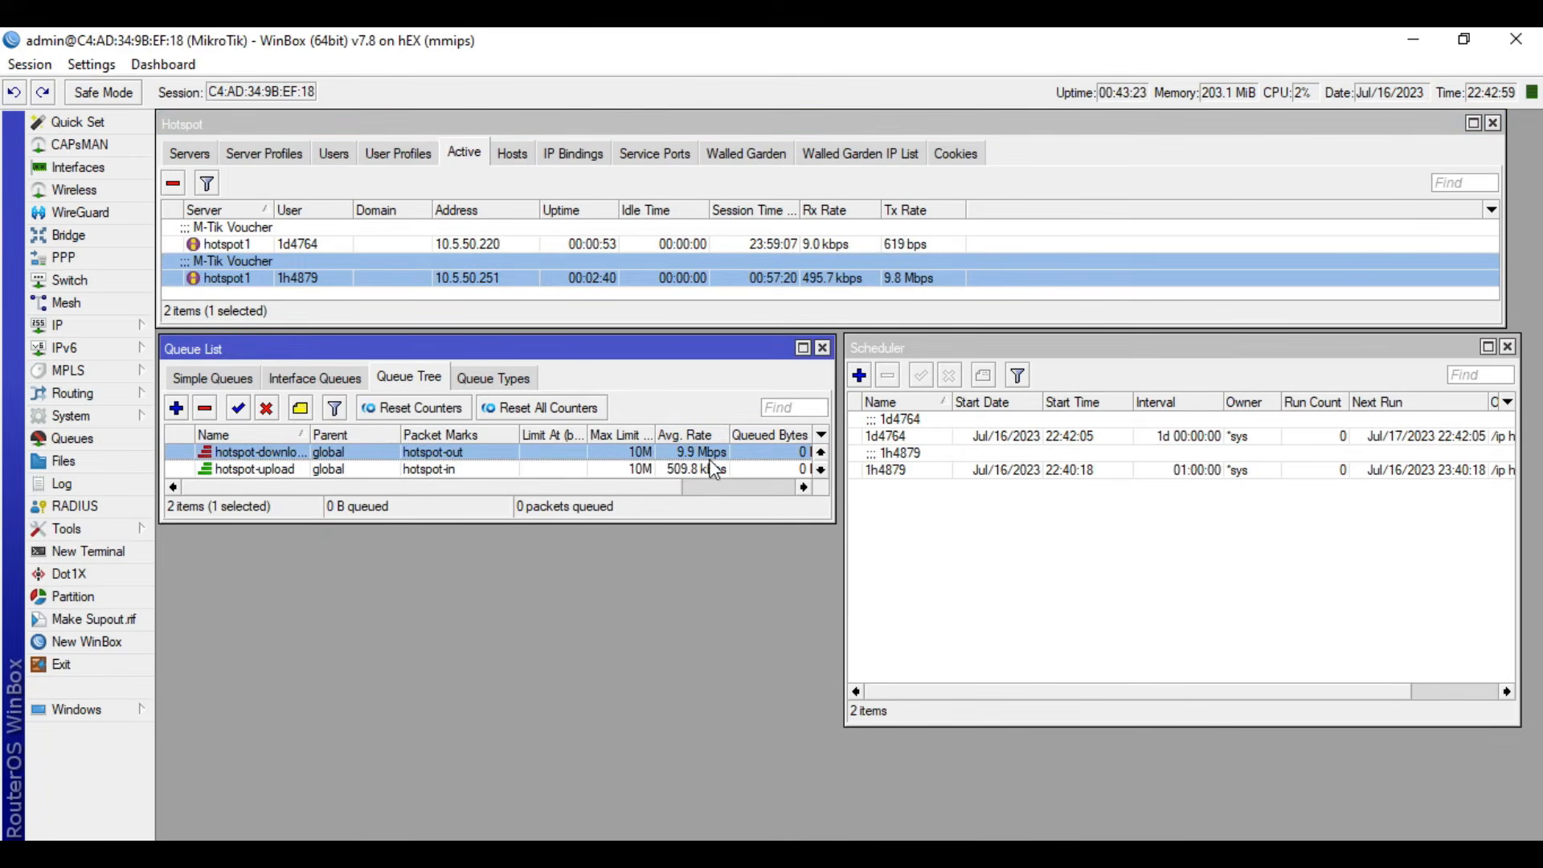
pyautogui.doubleClick(331, 454)
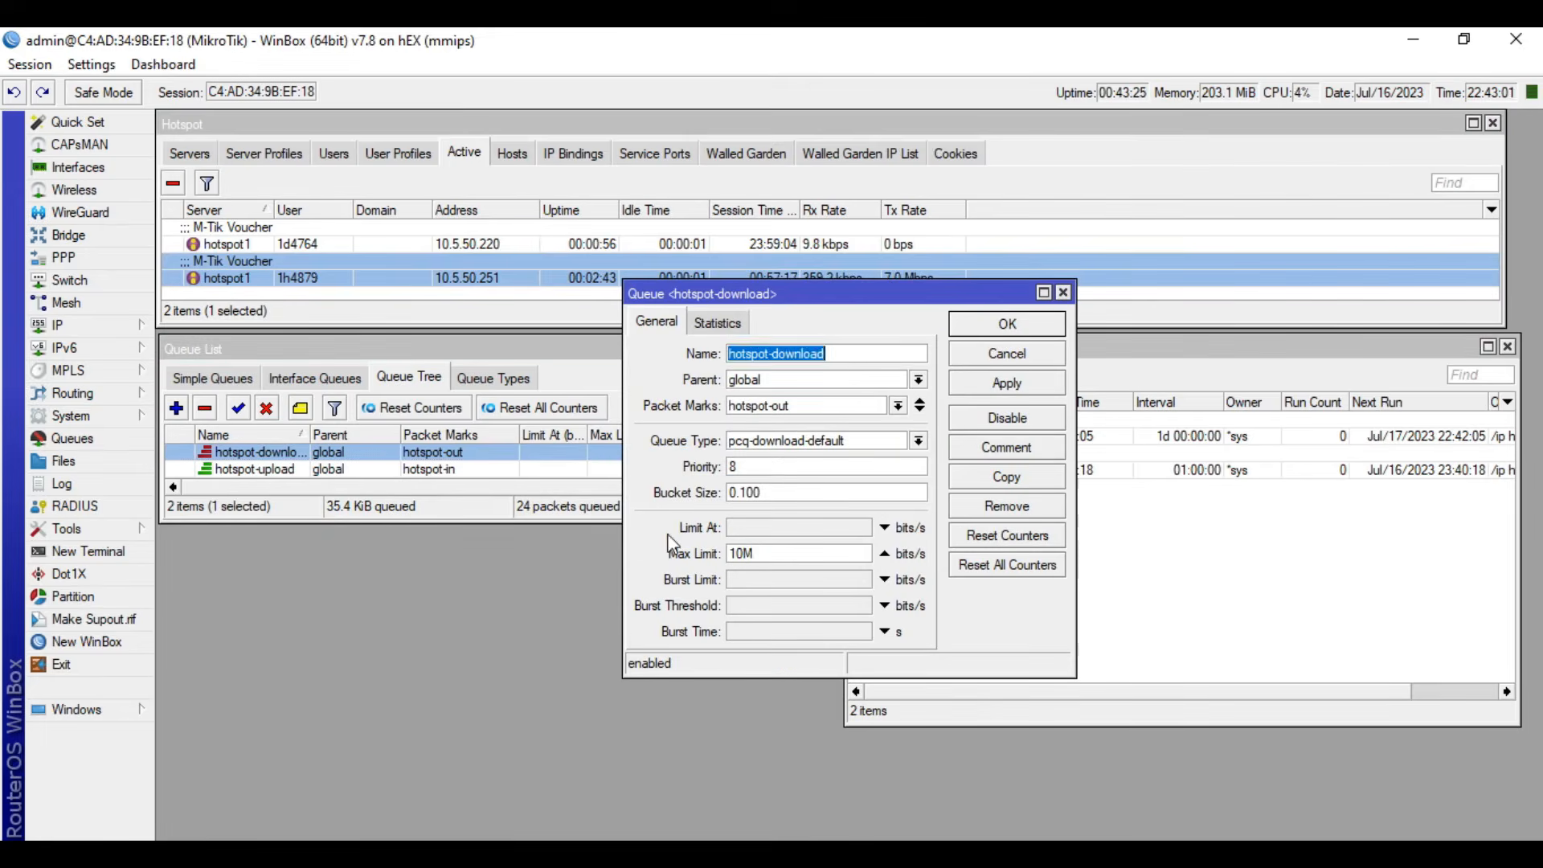
pyautogui.click(1019, 360)
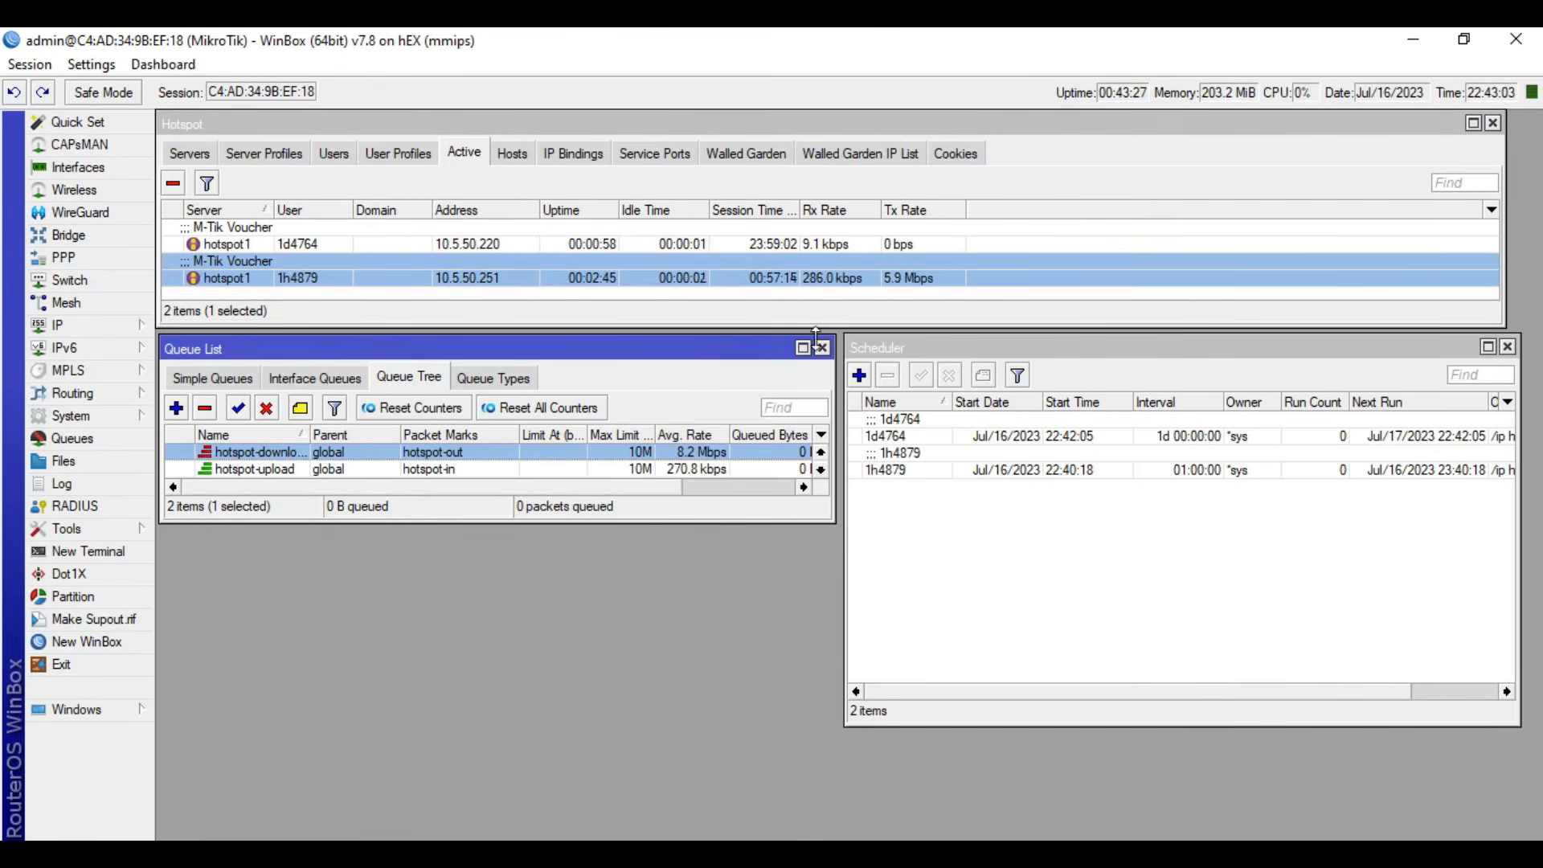
# - Compare the one-hour voucher session's receive rate with the average rate of the hotspot-upload queue
pyautogui.click(624, 471)
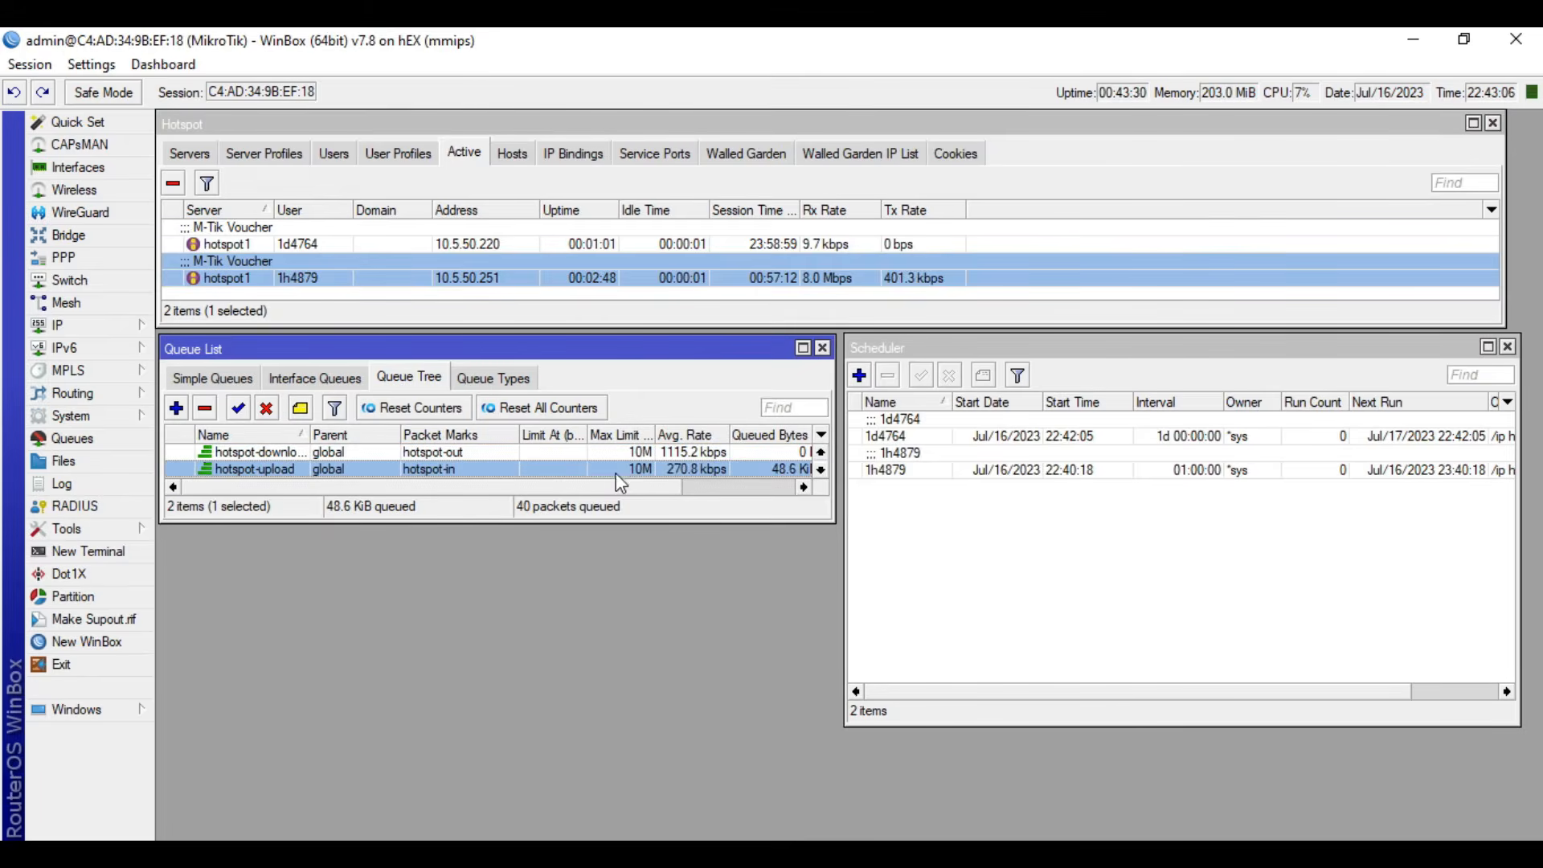
pyautogui.click(824, 281)
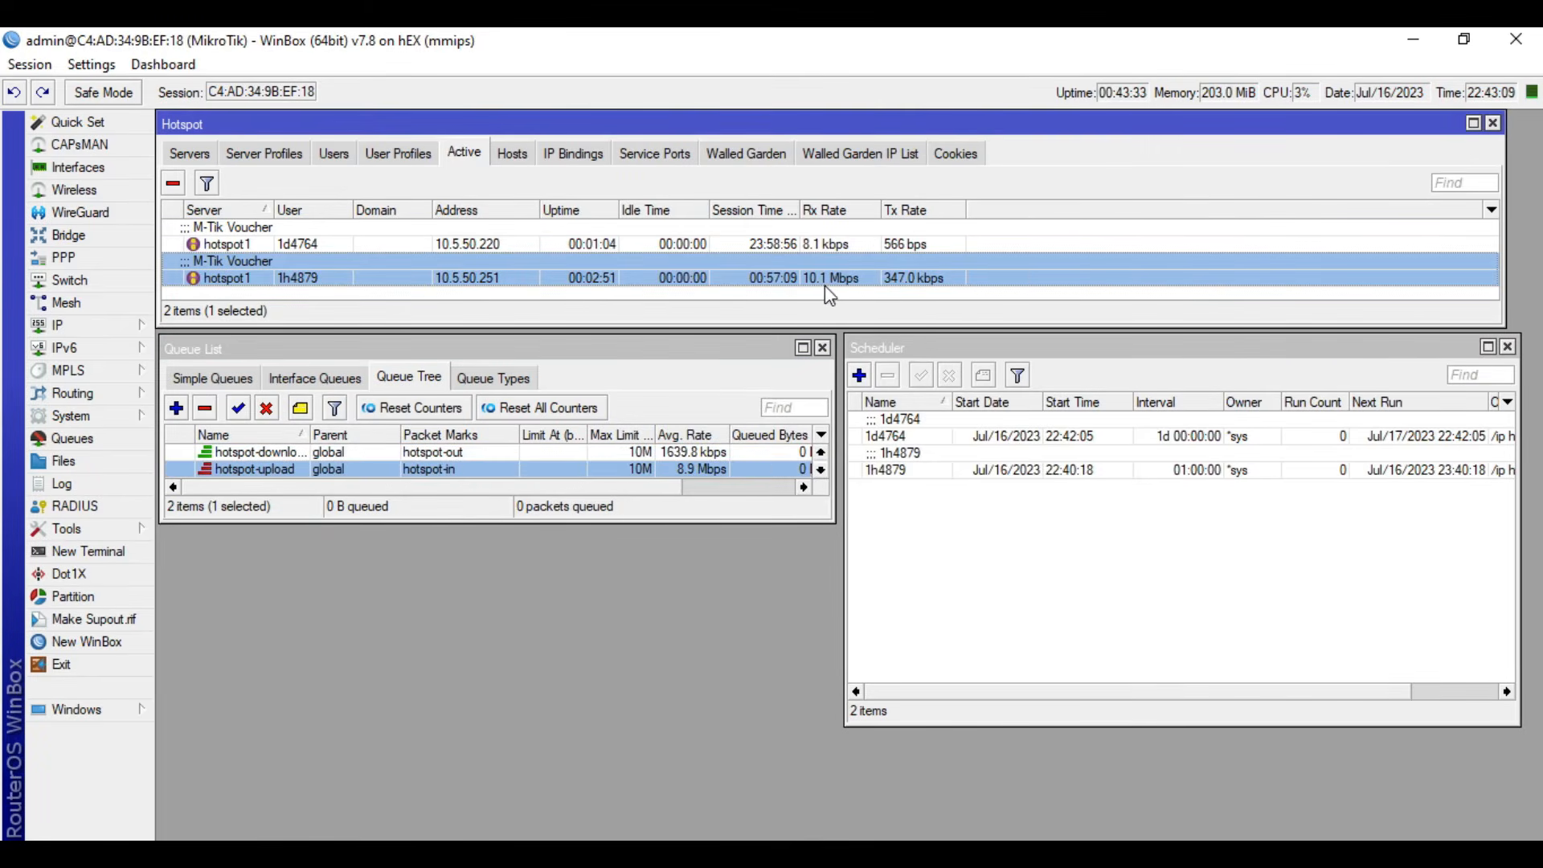
pyautogui.click(335, 487)
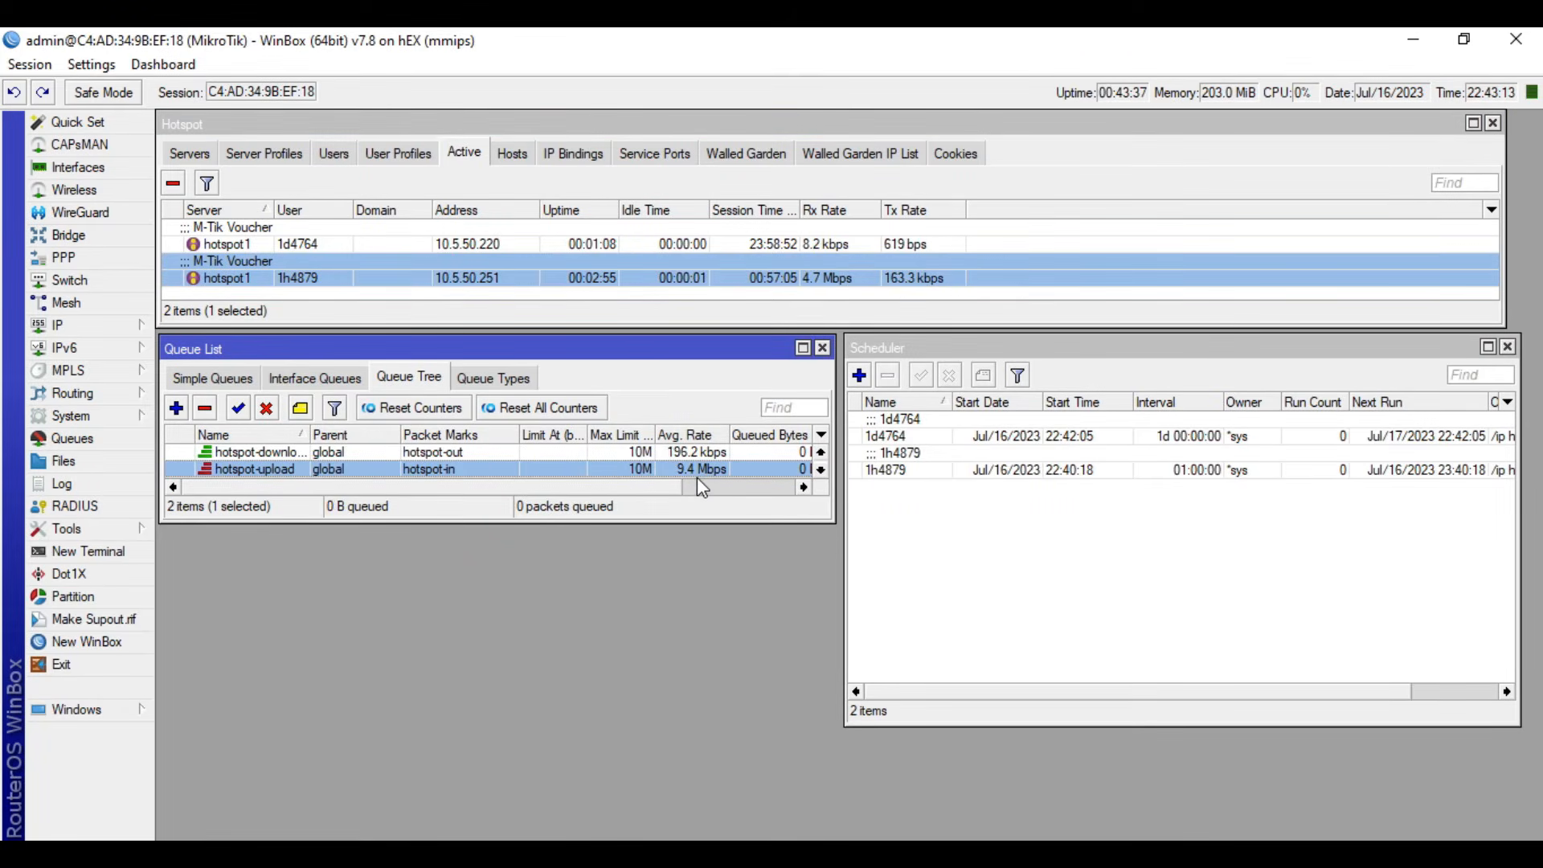
pyautogui.click(1124, 578)
# - Switch to Speedtest, run a speed test, and watch the one-day voucher session's transfer rates in WinBox
pyautogui.click(957, 853)
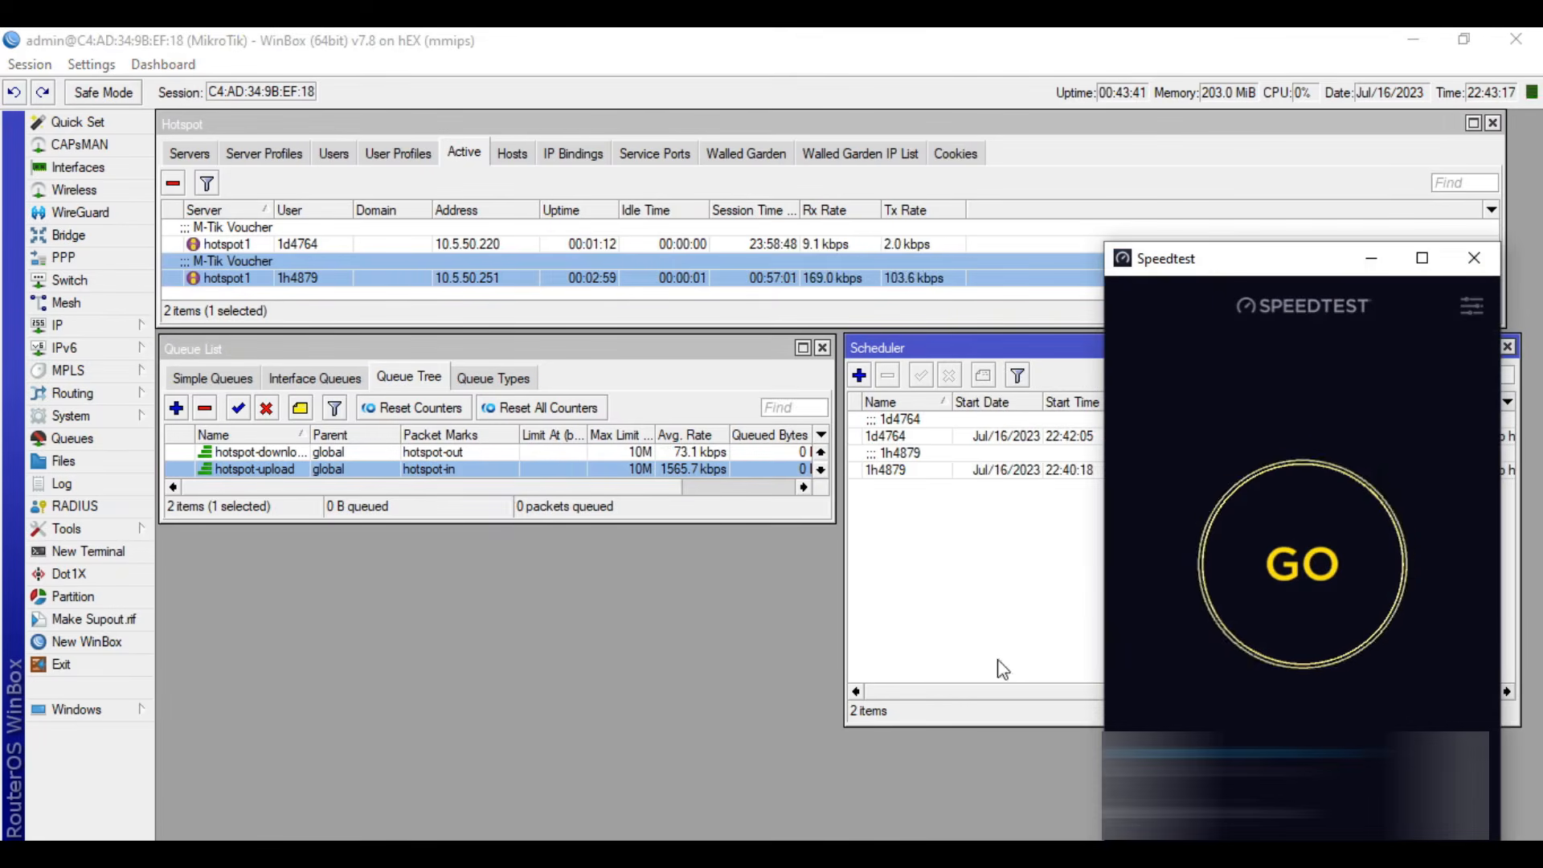
pyautogui.click(1308, 599)
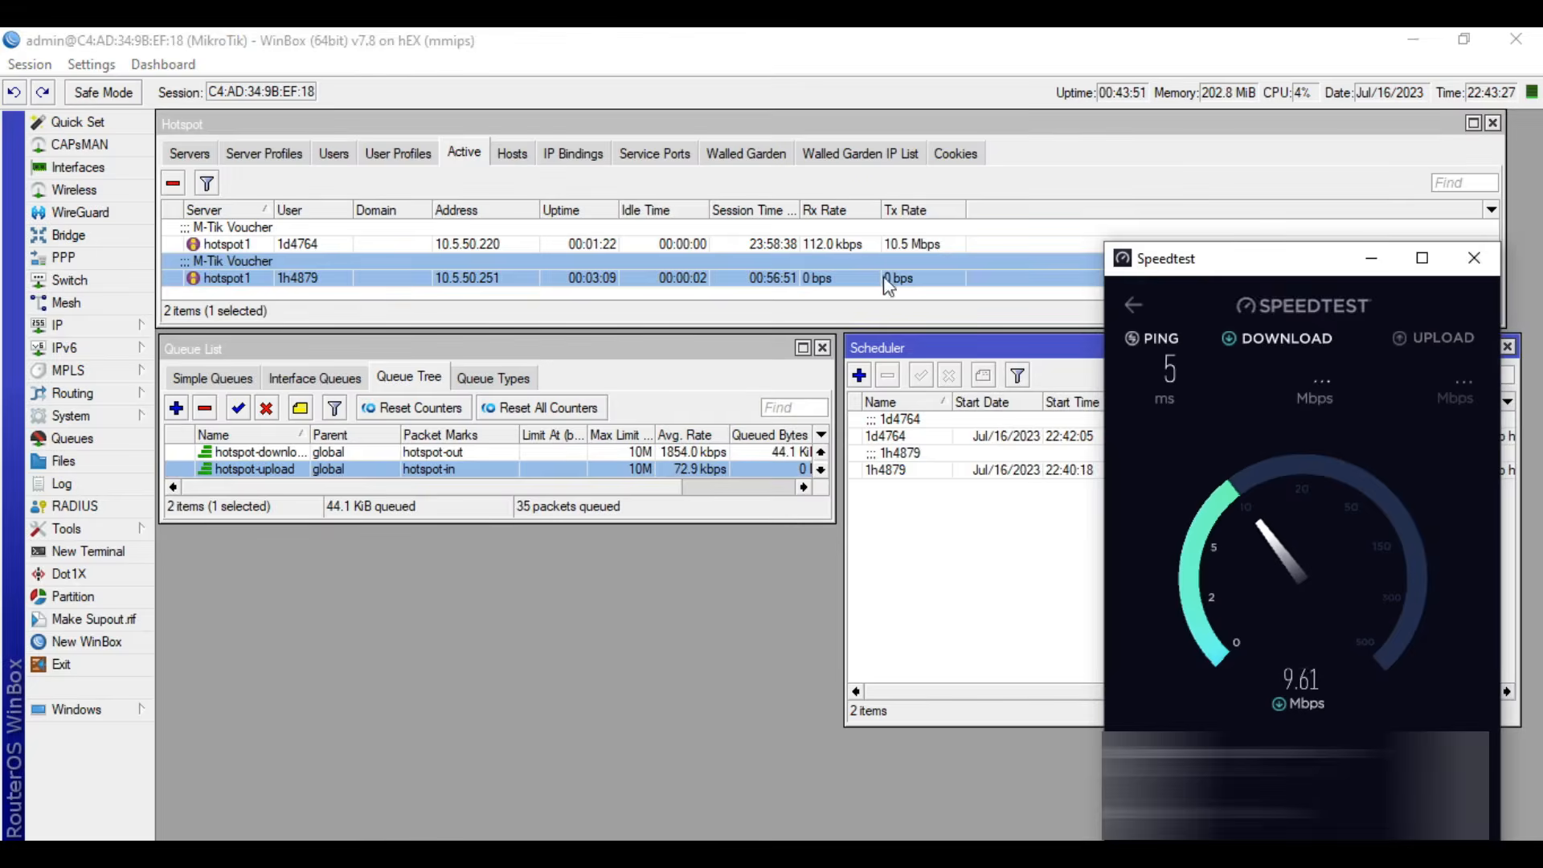
pyautogui.click(903, 245)
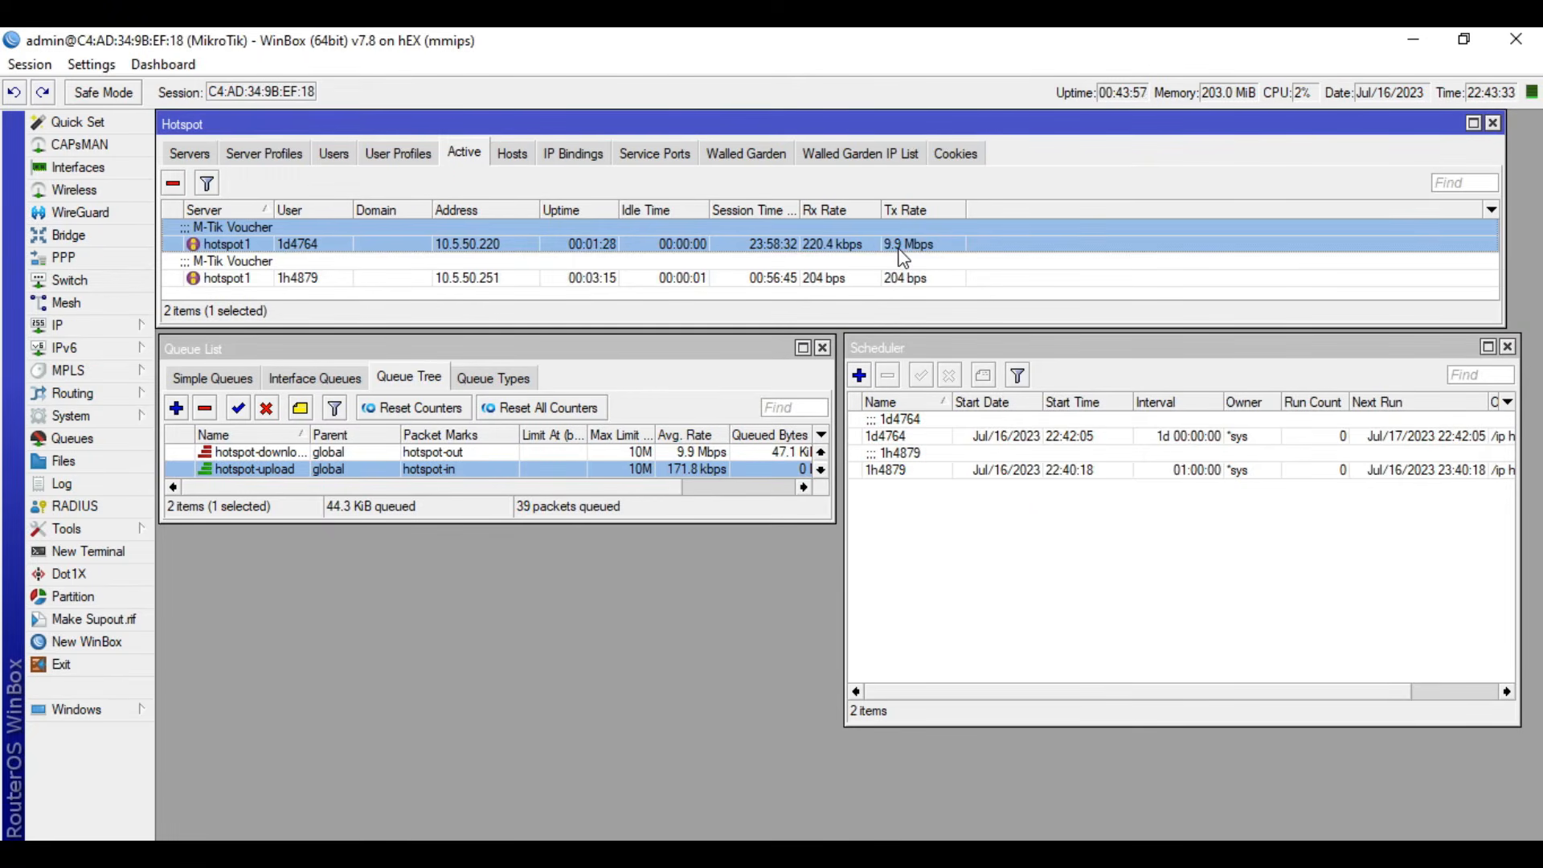
pyautogui.click(418, 853)
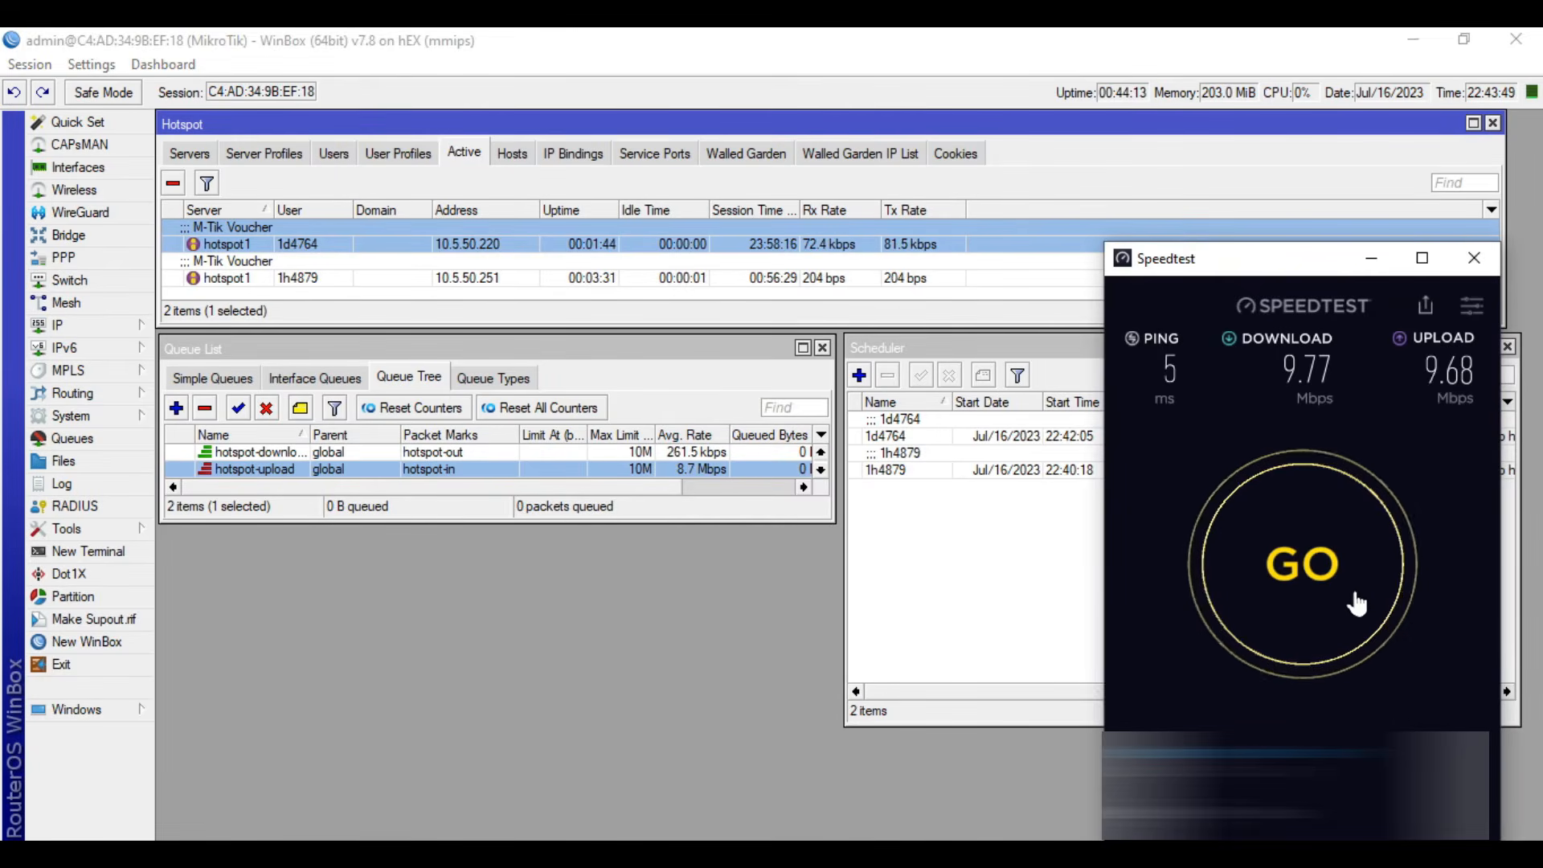
# - Inspect the hotspot-upload queue without changing it and compare the rates of the two active voucher sessions
pyautogui.doubleClick(457, 472)
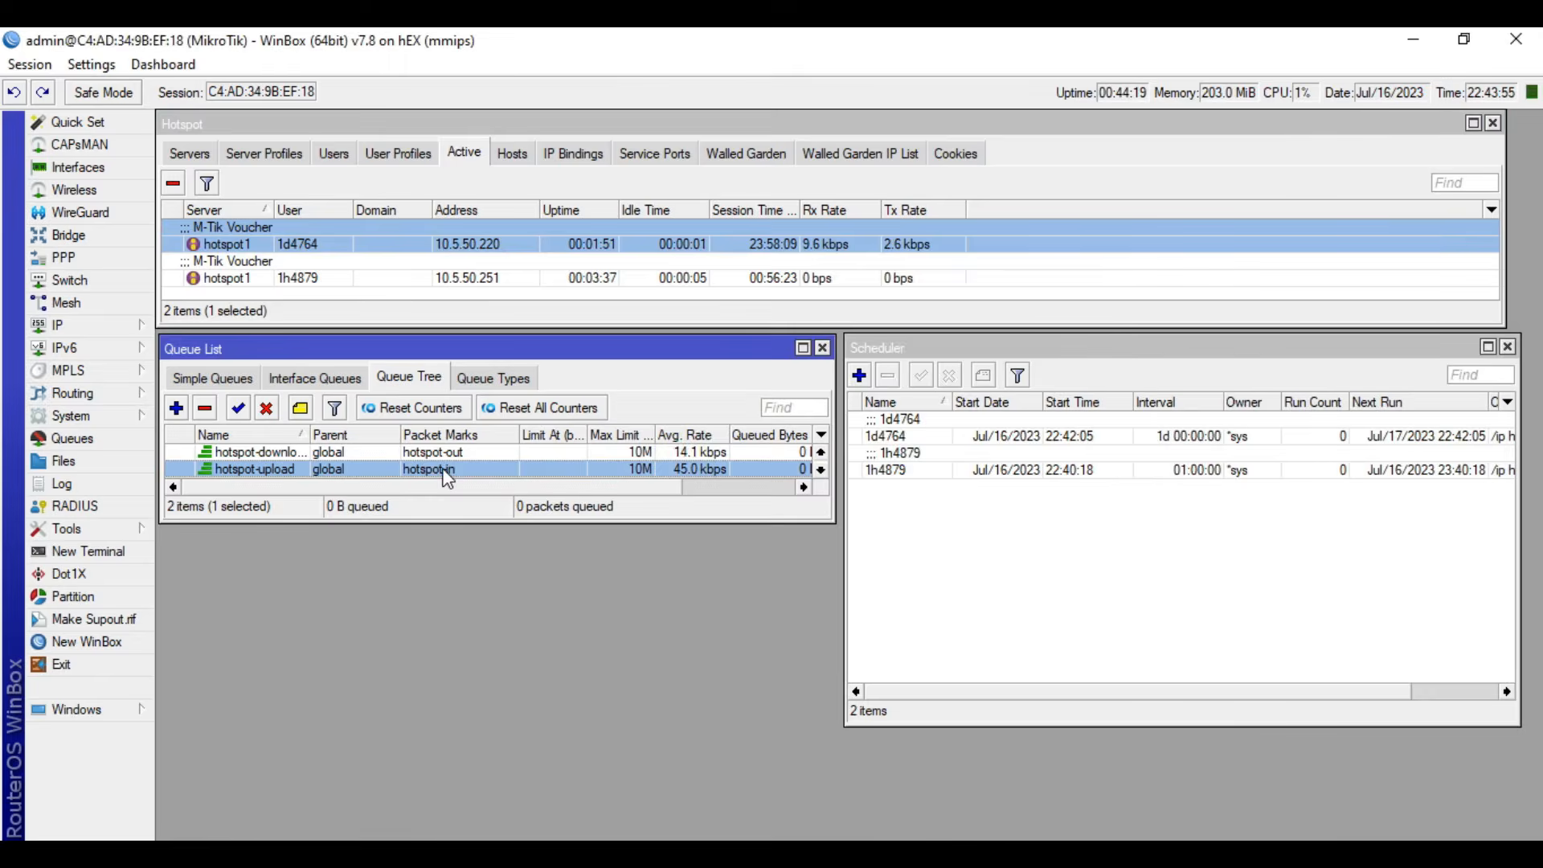
pyautogui.click(1021, 355)
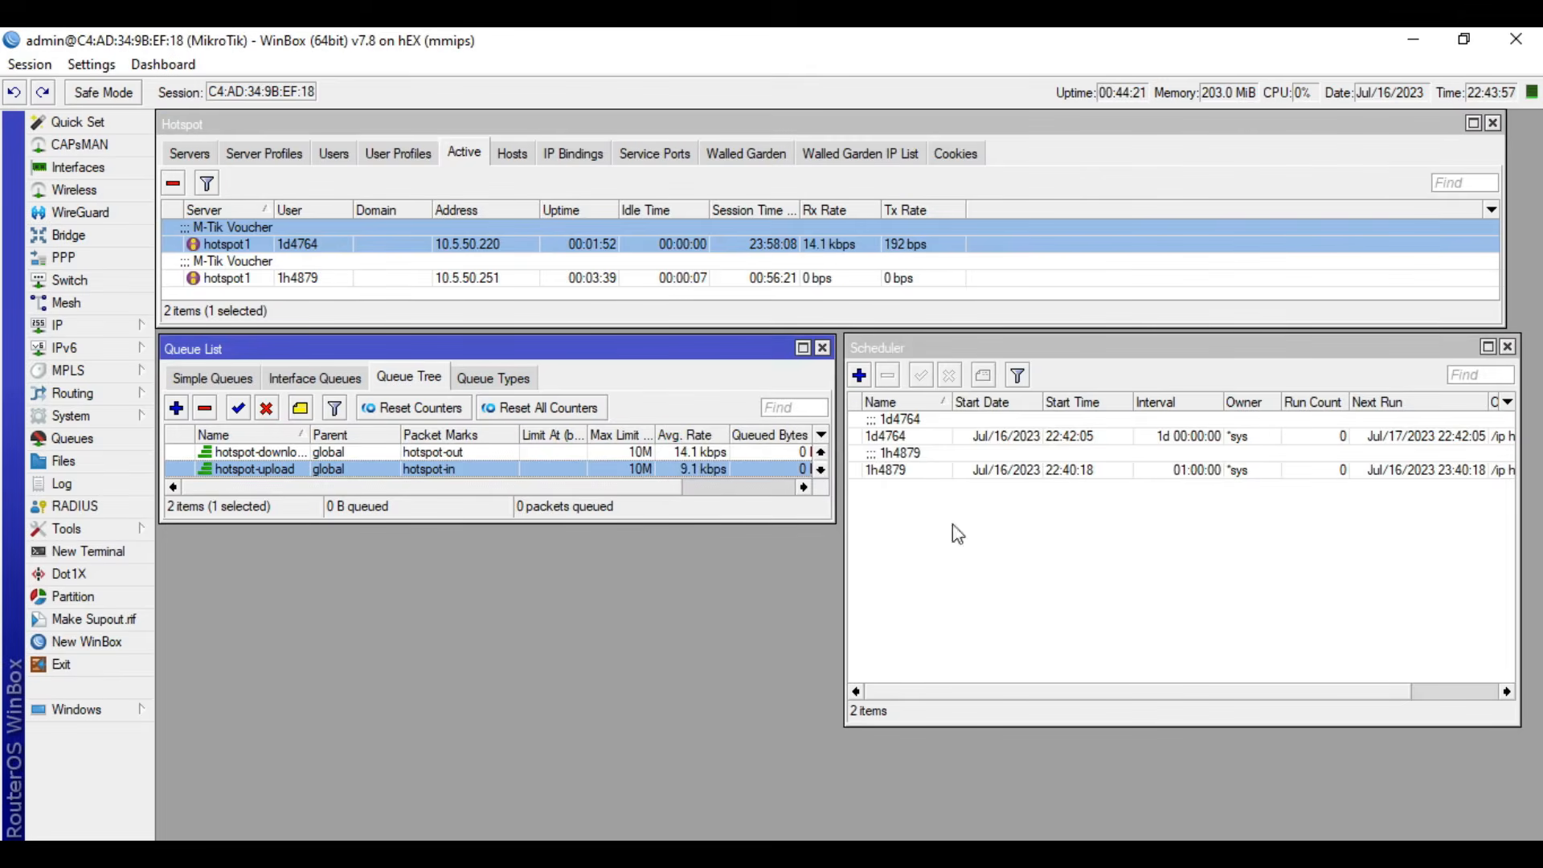
pyautogui.click(604, 853)
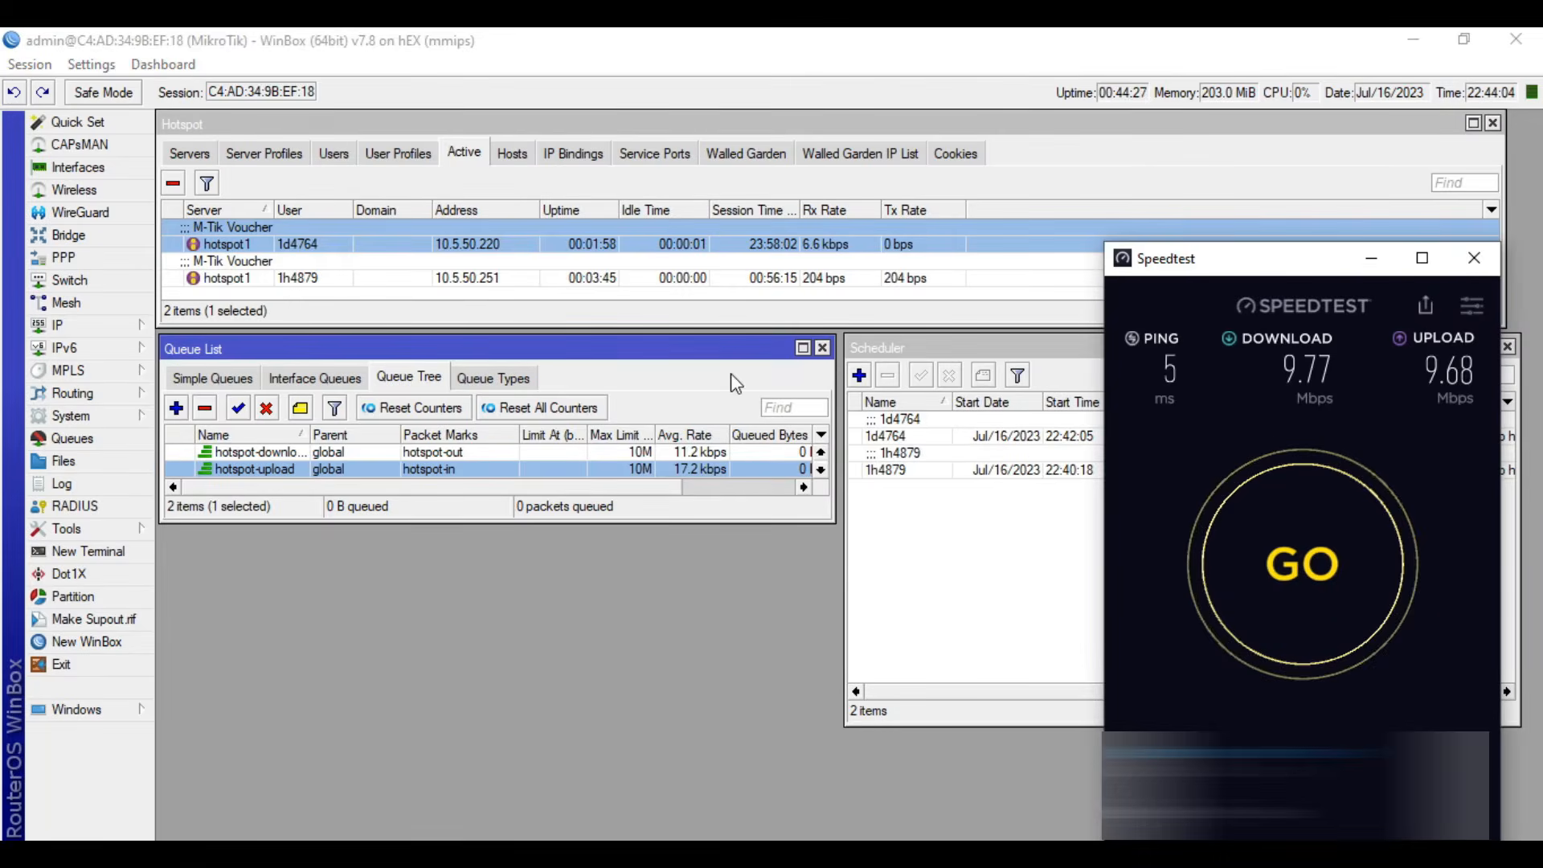
pyautogui.click(886, 283)
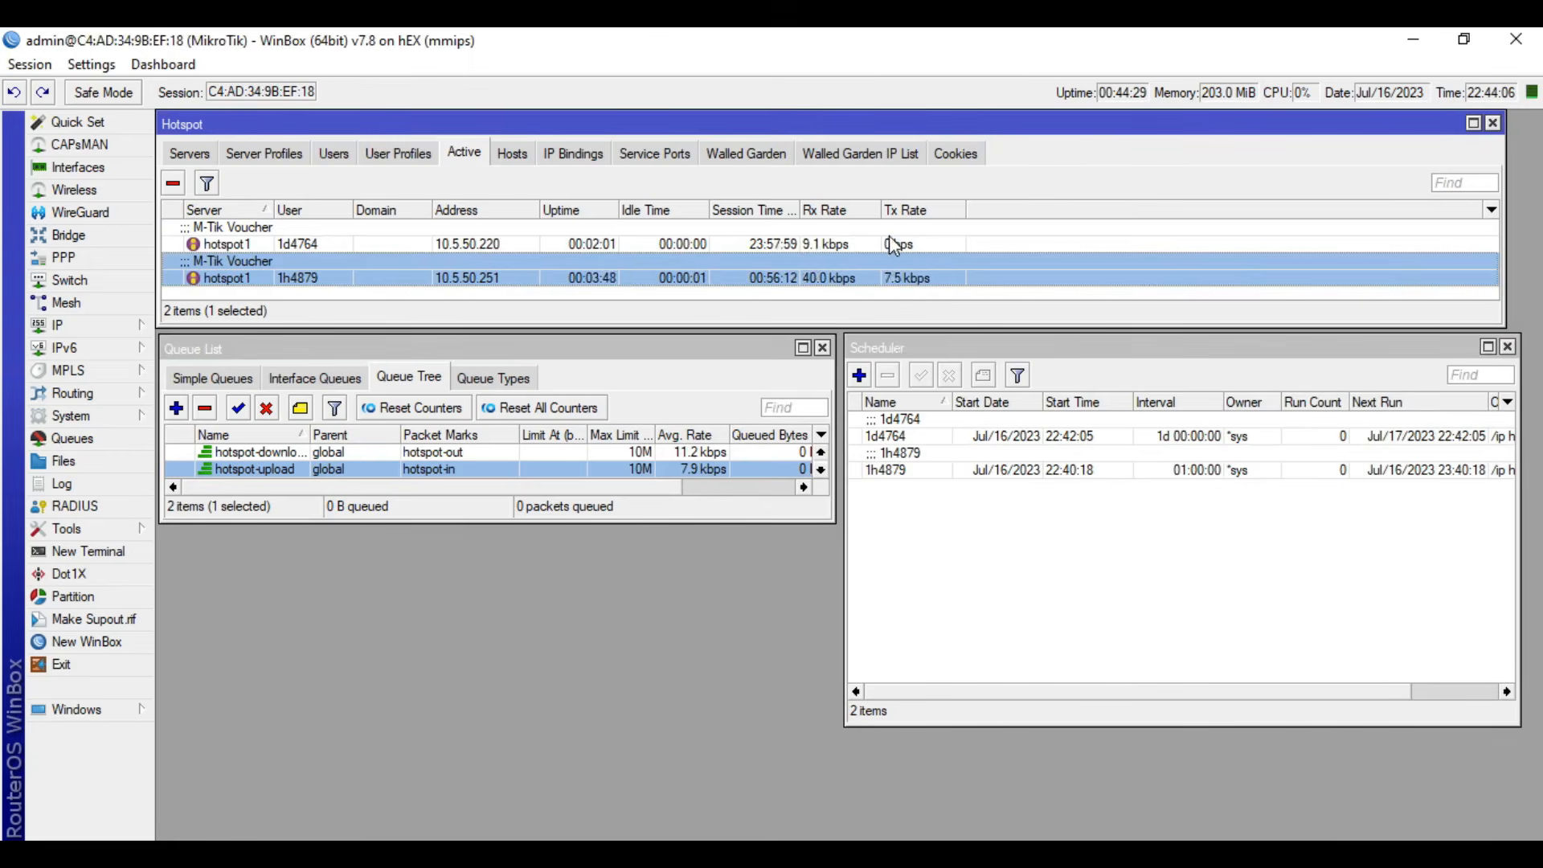
pyautogui.click(889, 236)
pyautogui.click(909, 262)
pyautogui.click(847, 230)
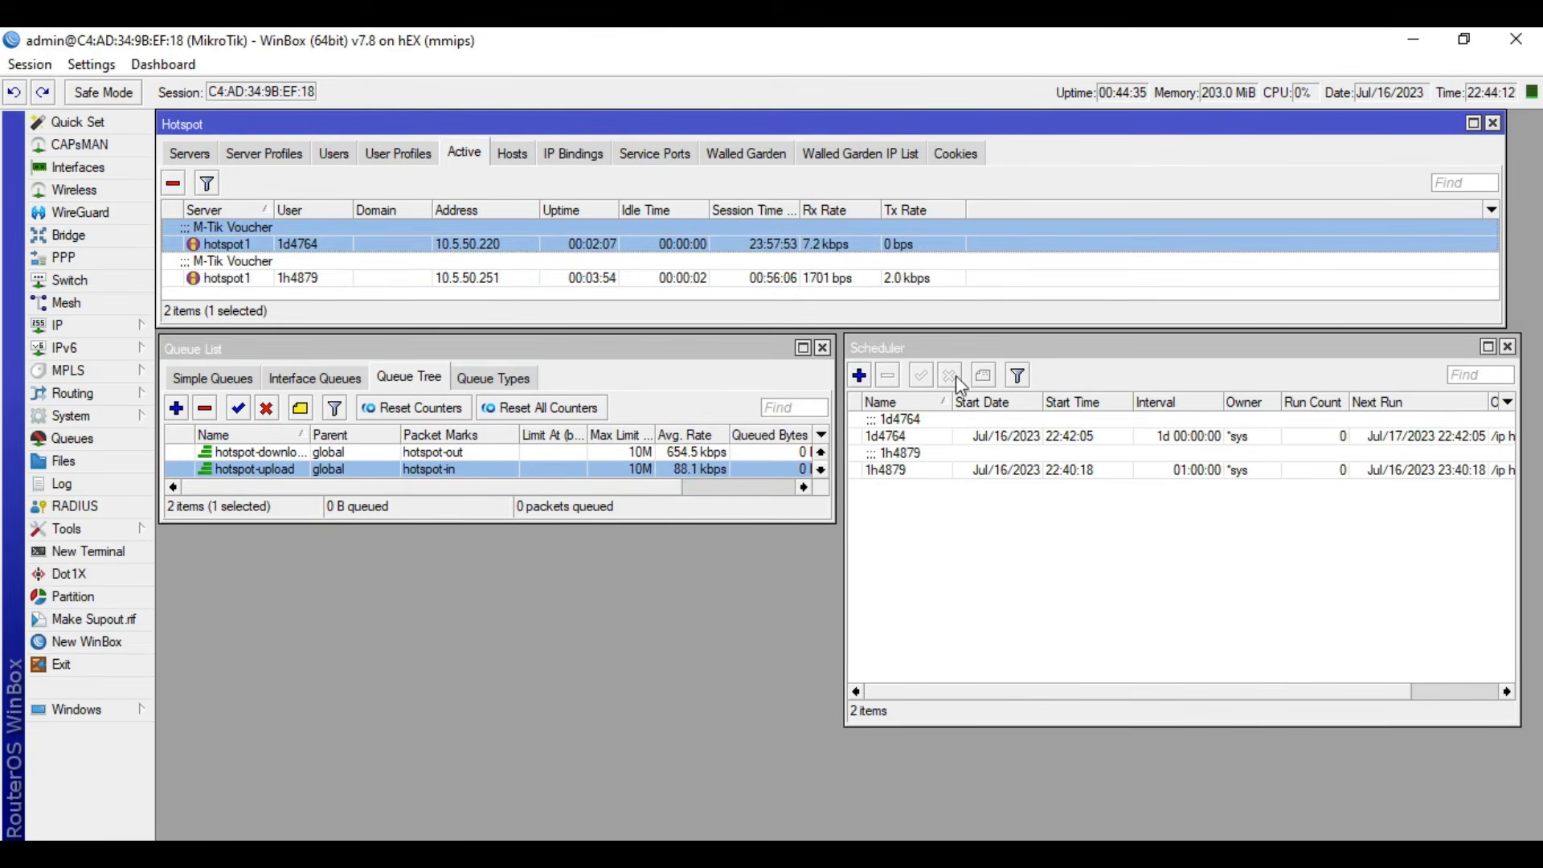
# - Run another speed test in Speedtest, lower its window to keep the active sessions visible, and minimize it after the test
pyautogui.hotkey('alt', 'Tab')
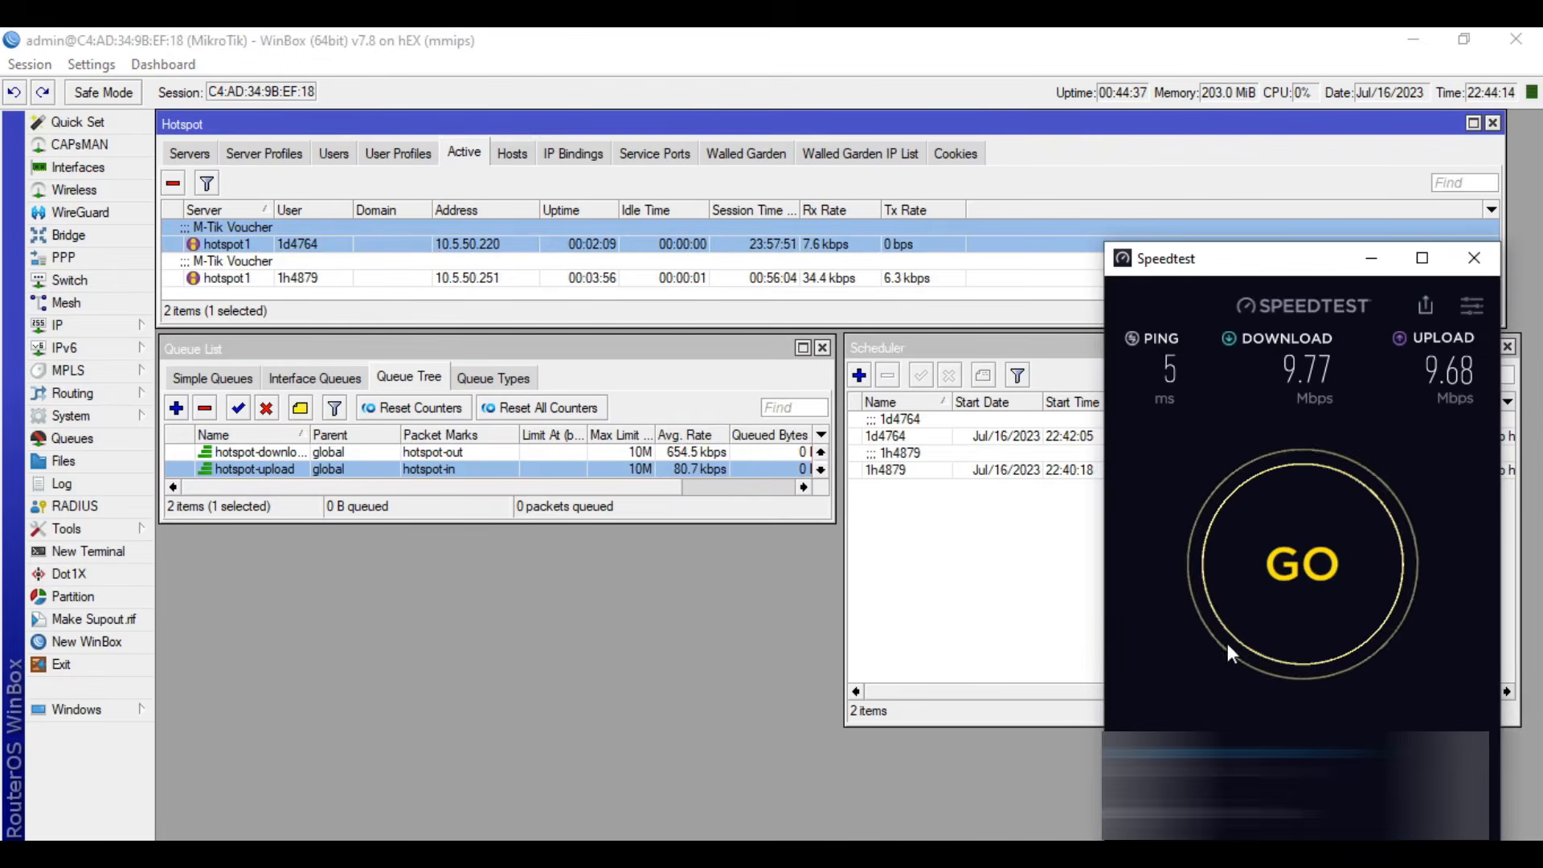
pyautogui.click(1281, 653)
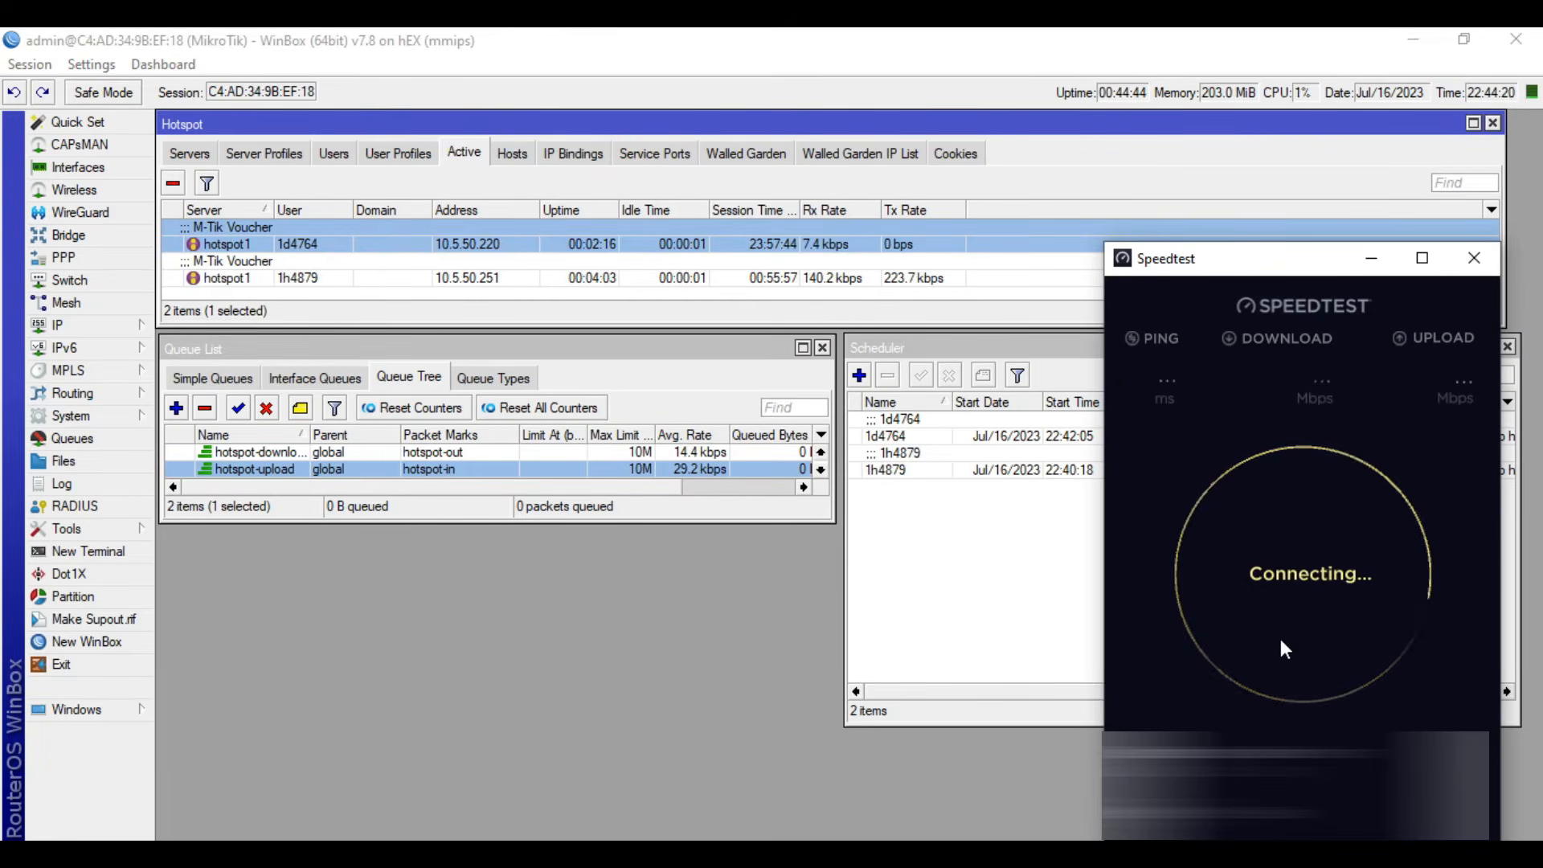
pyautogui.moveTo(1286, 264); pyautogui.dragTo(1292, 384)
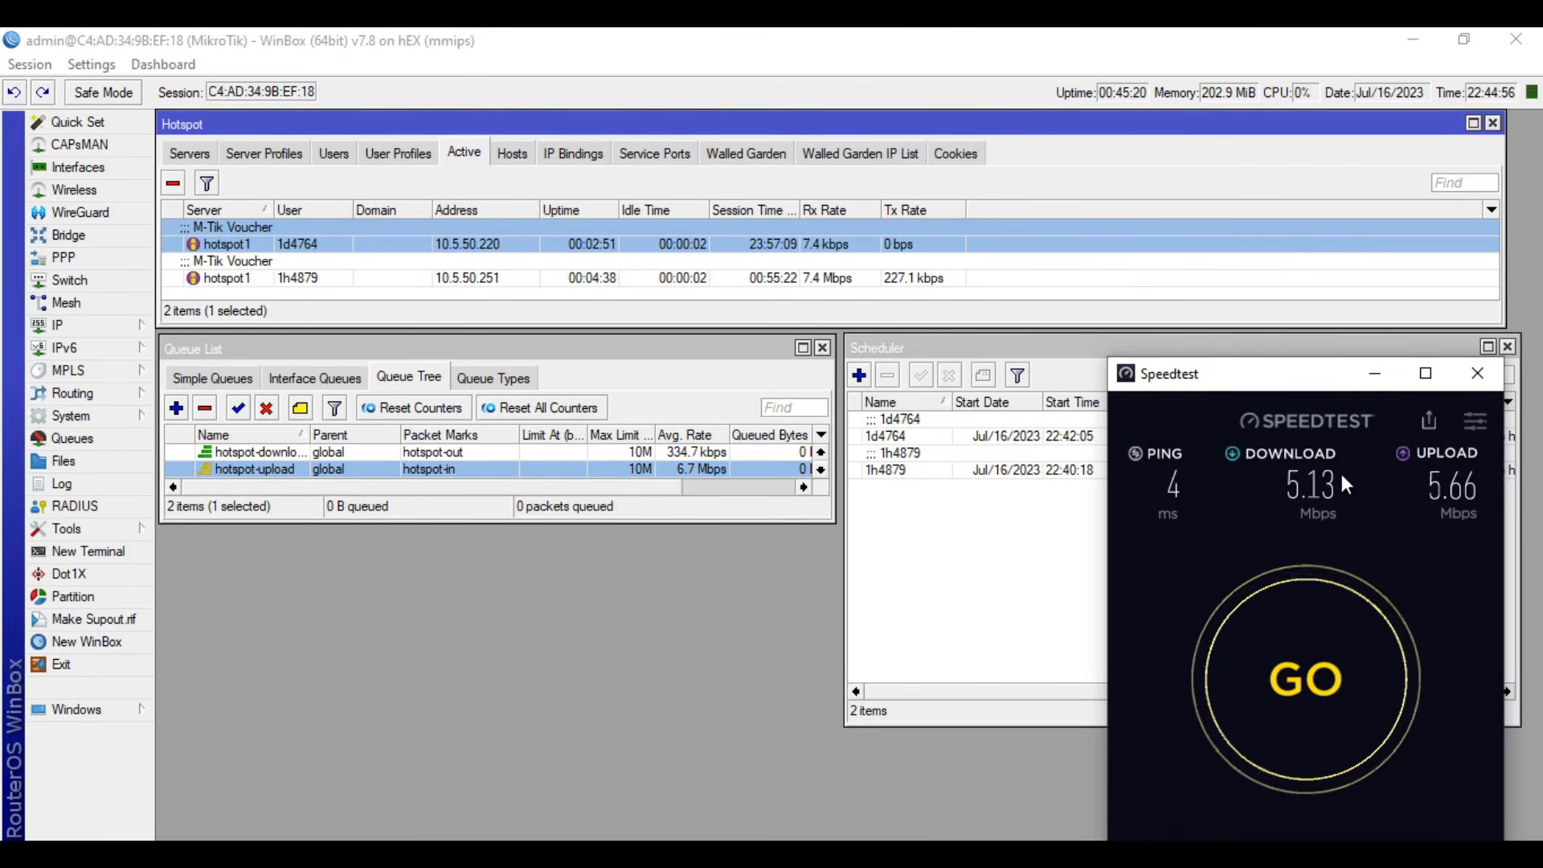
pyautogui.click(1370, 379)
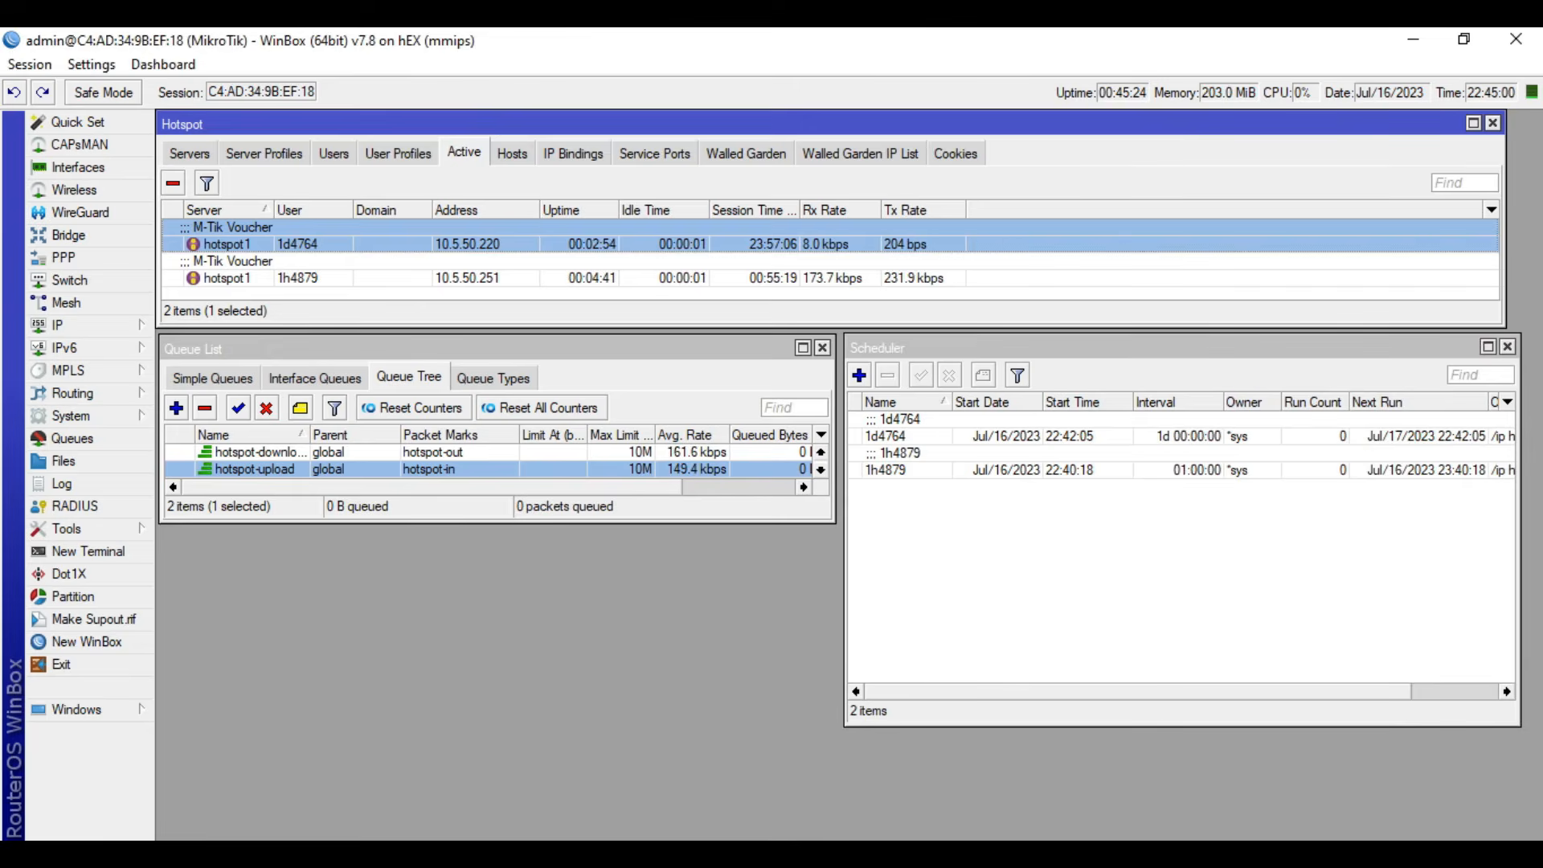
# - Review the one-day voucher's scheduler entry and look through the hotspot users list
pyautogui.moveTo(415, 853)
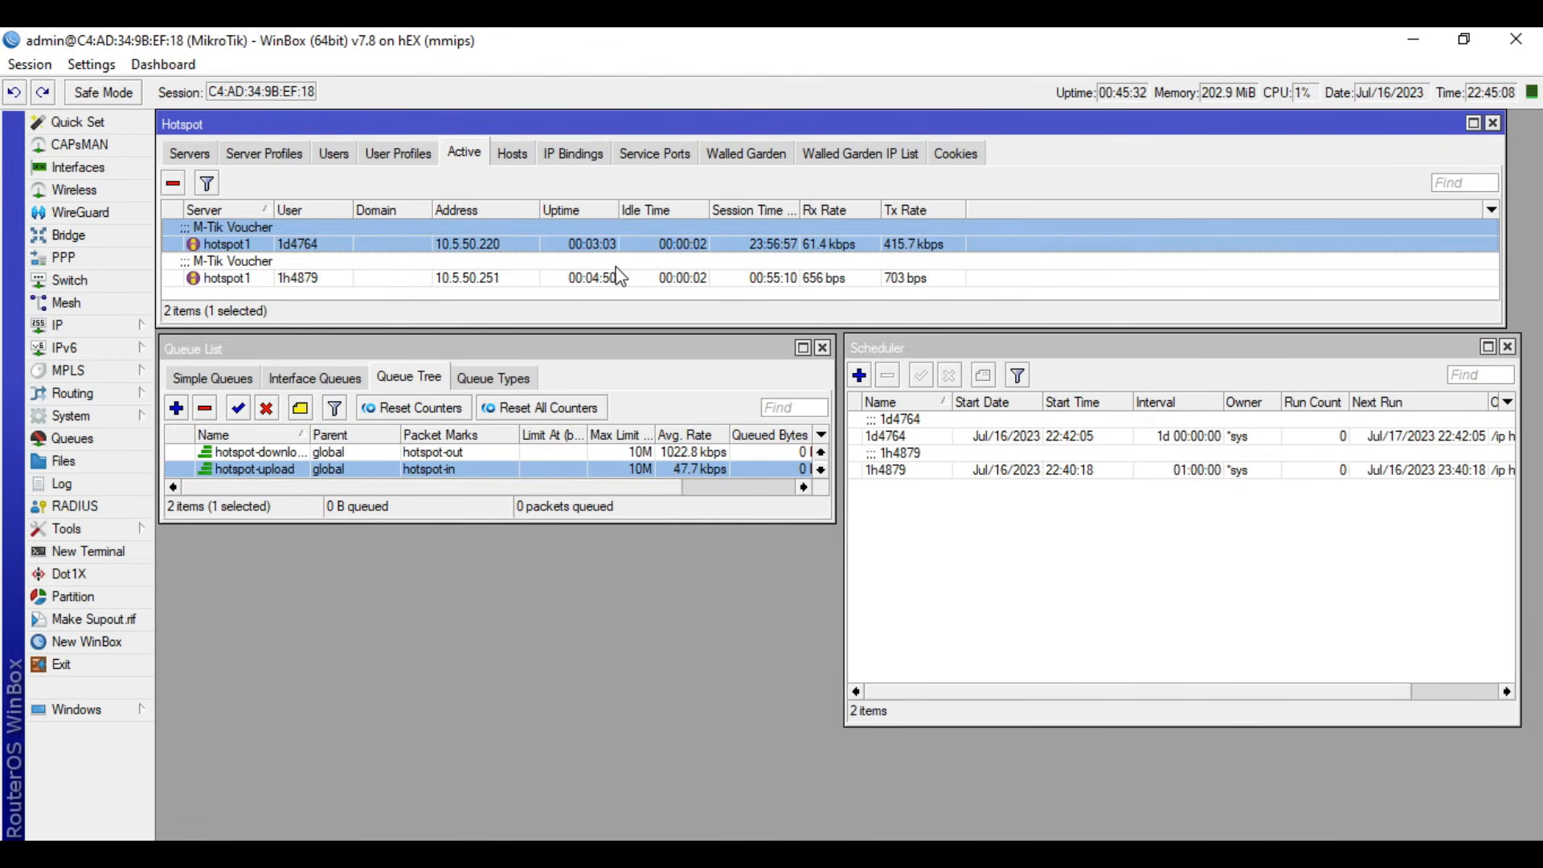
pyautogui.click(1064, 592)
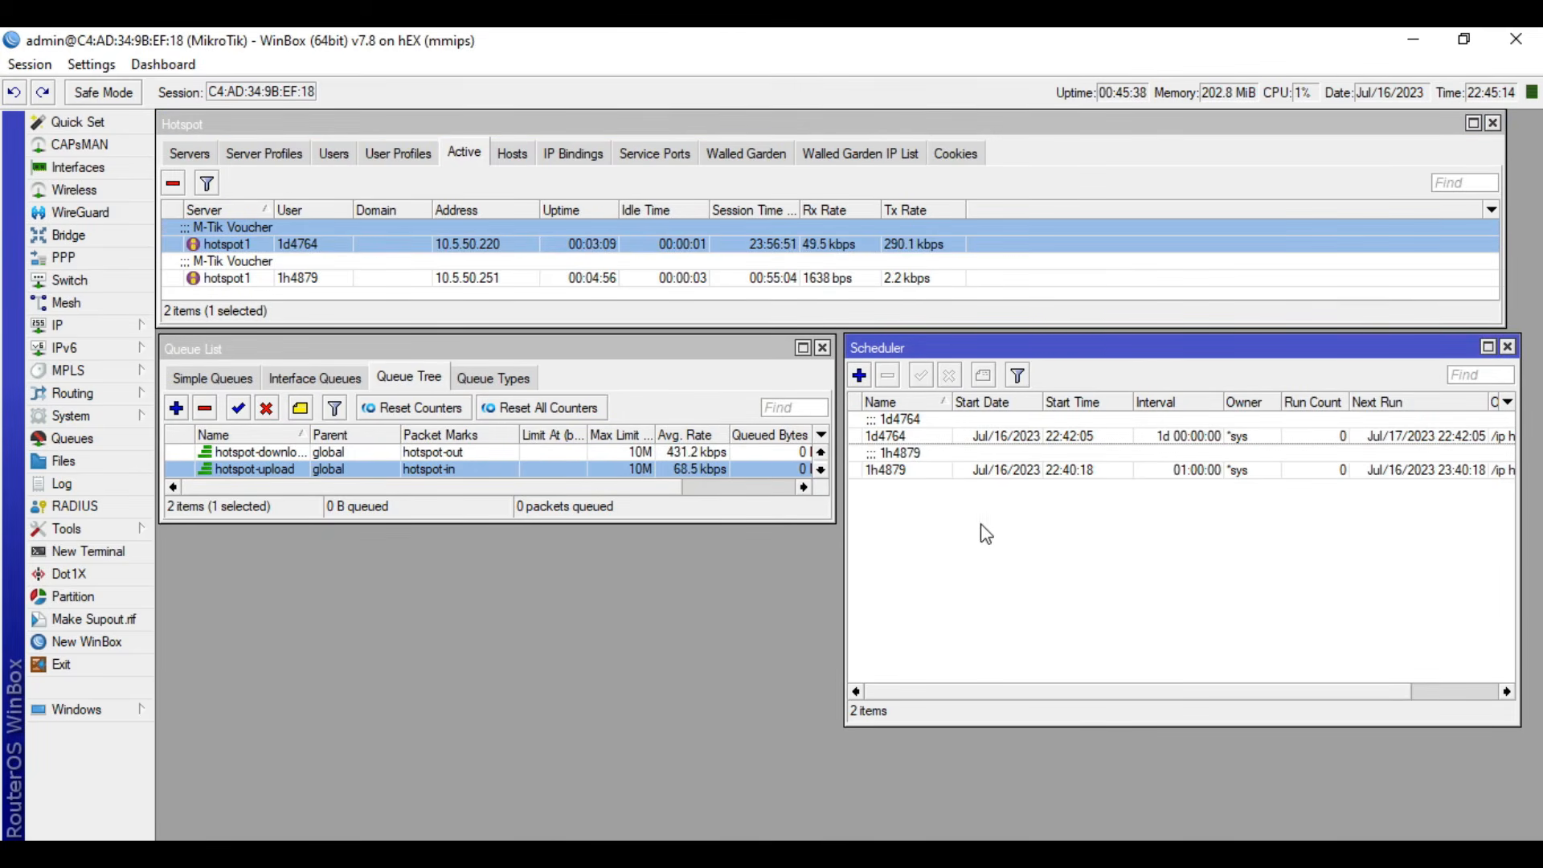
pyautogui.click(913, 438)
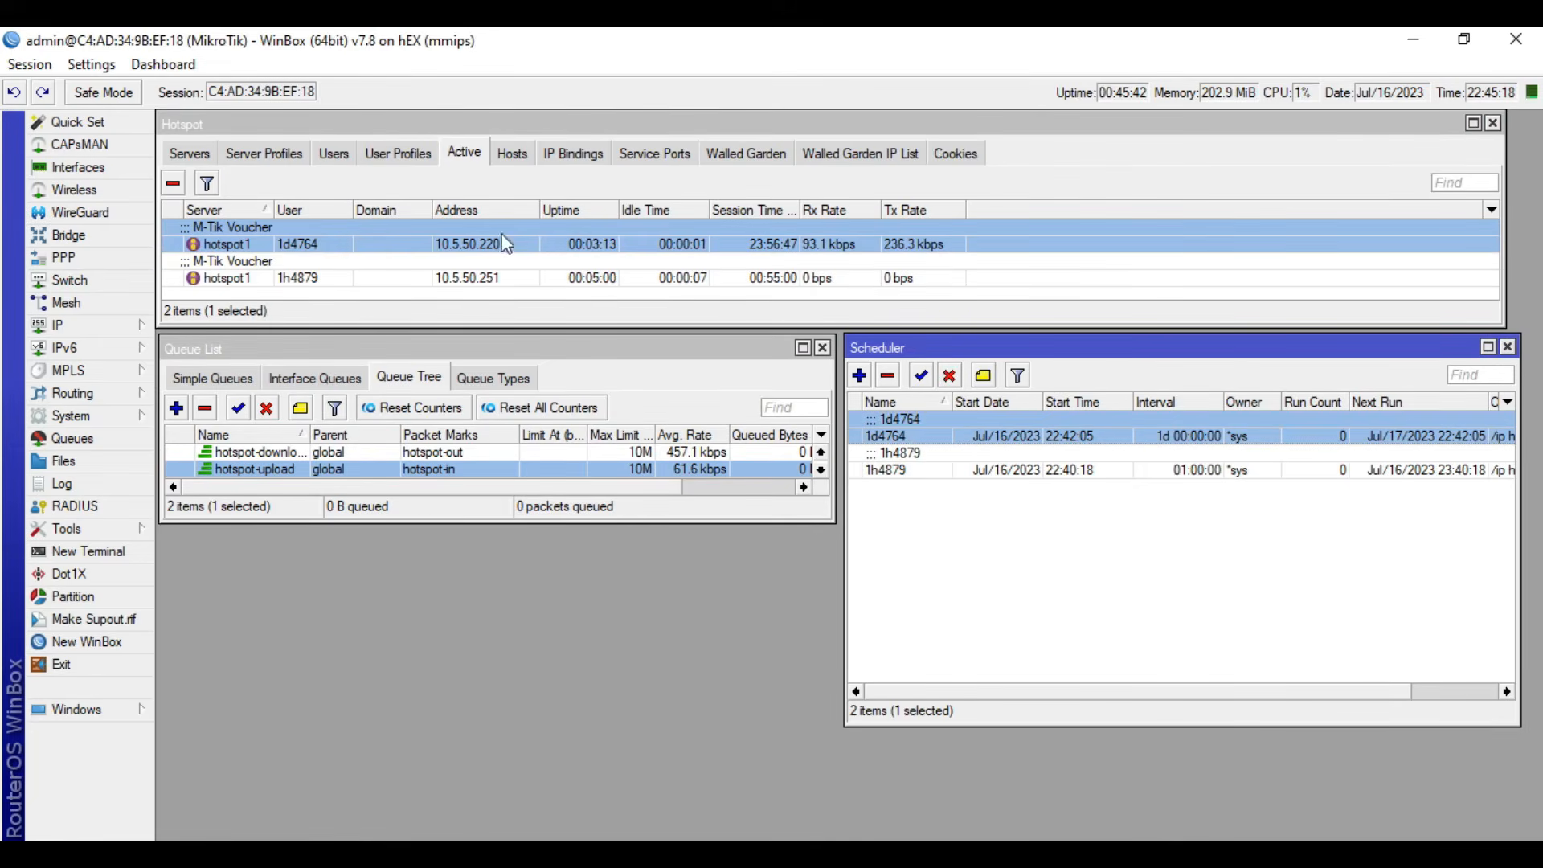
pyautogui.click(334, 153)
pyautogui.scroll(-1, 315, 285)
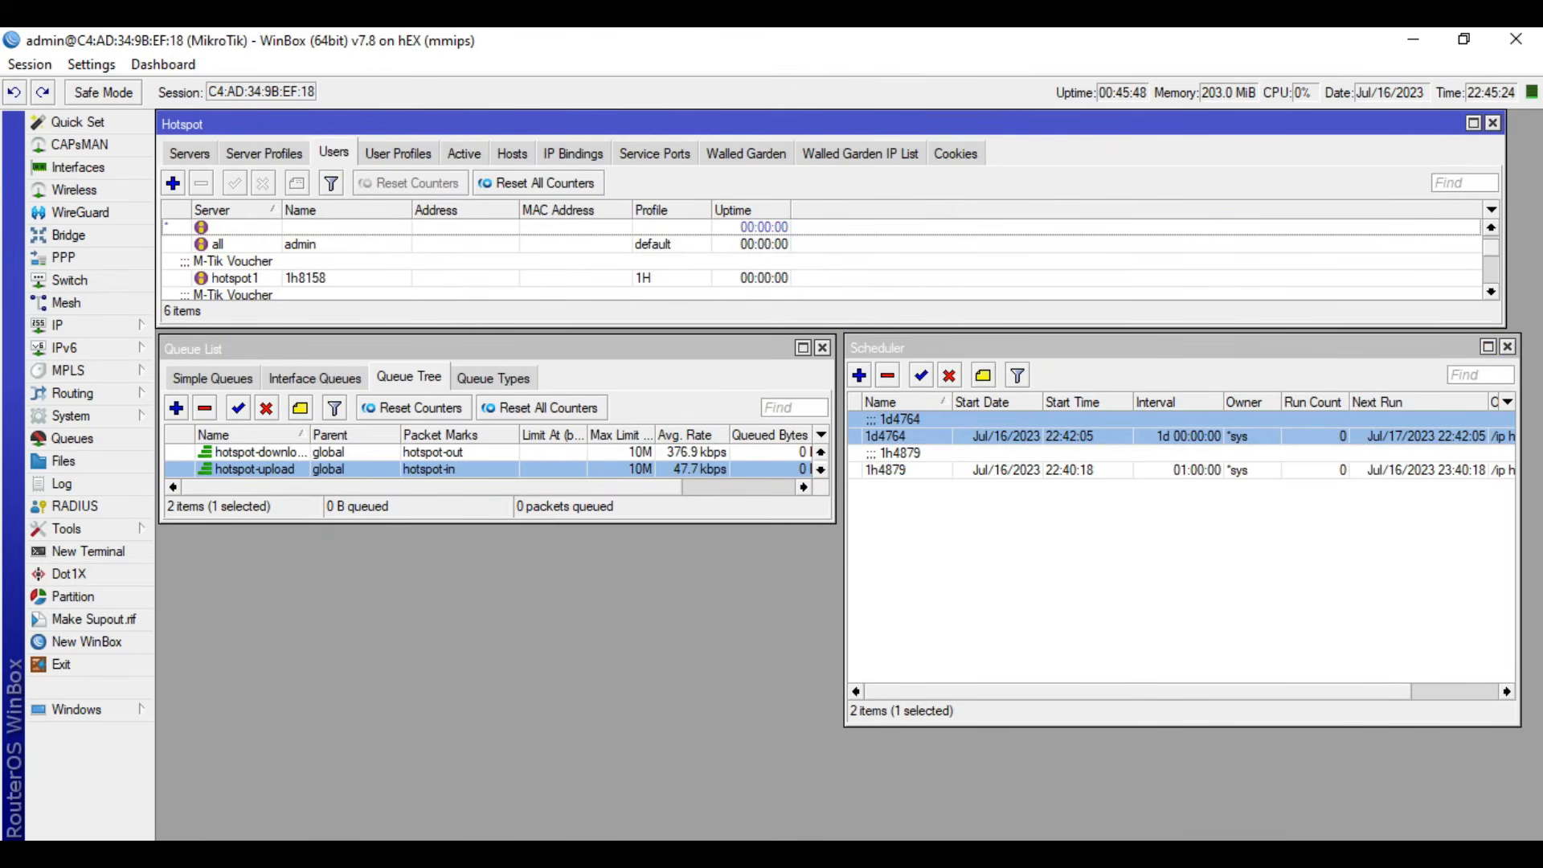
# - Switch to the MikroTik voucher generator and try to open its hotspot section
pyautogui.click(527, 756)
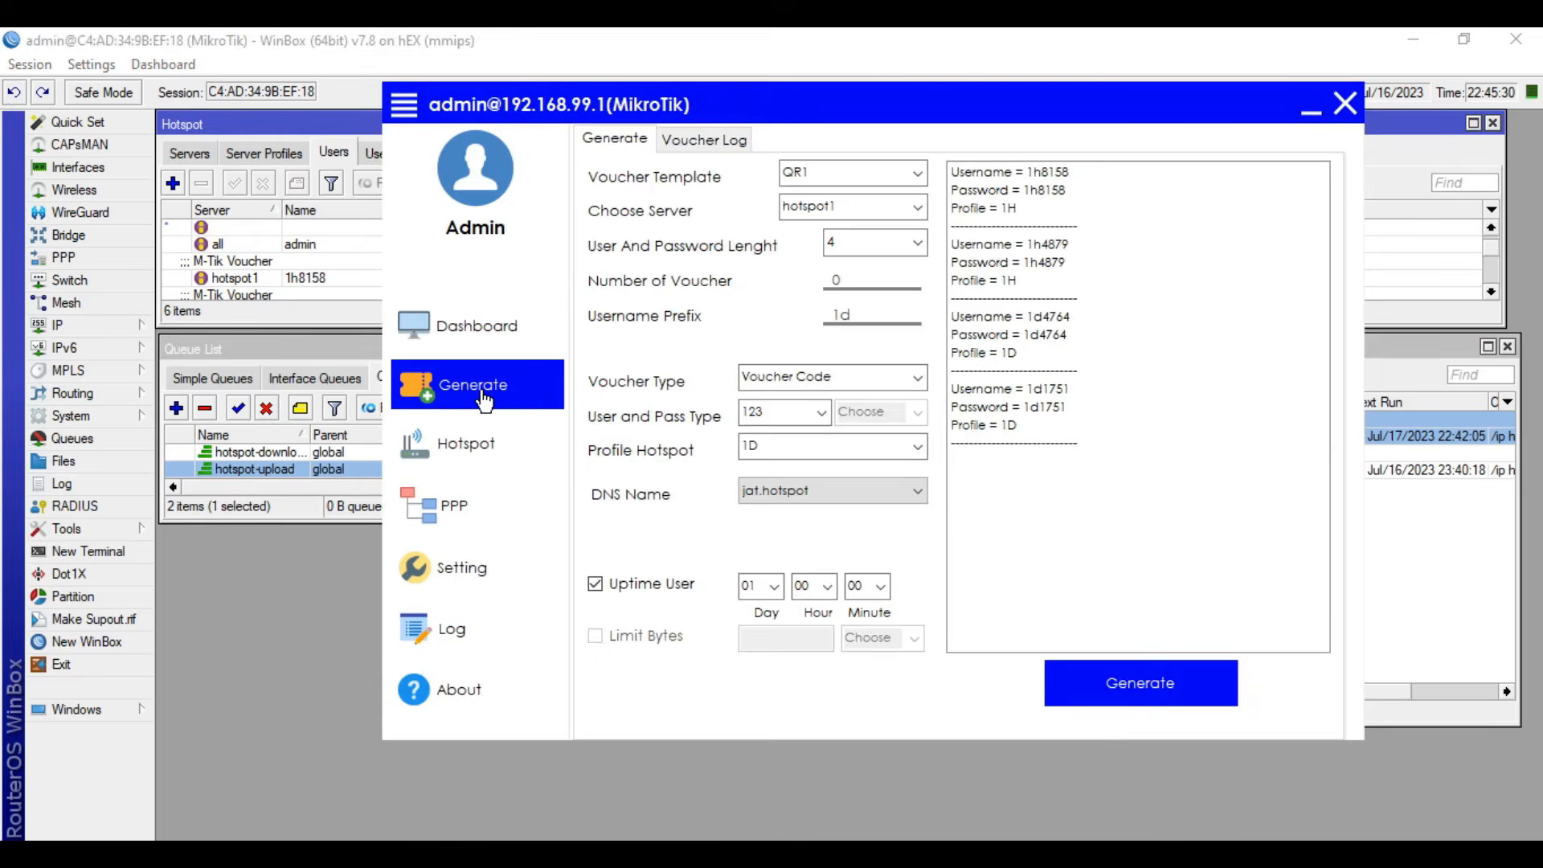
pyautogui.click(470, 450)
pyautogui.click(937, 532)
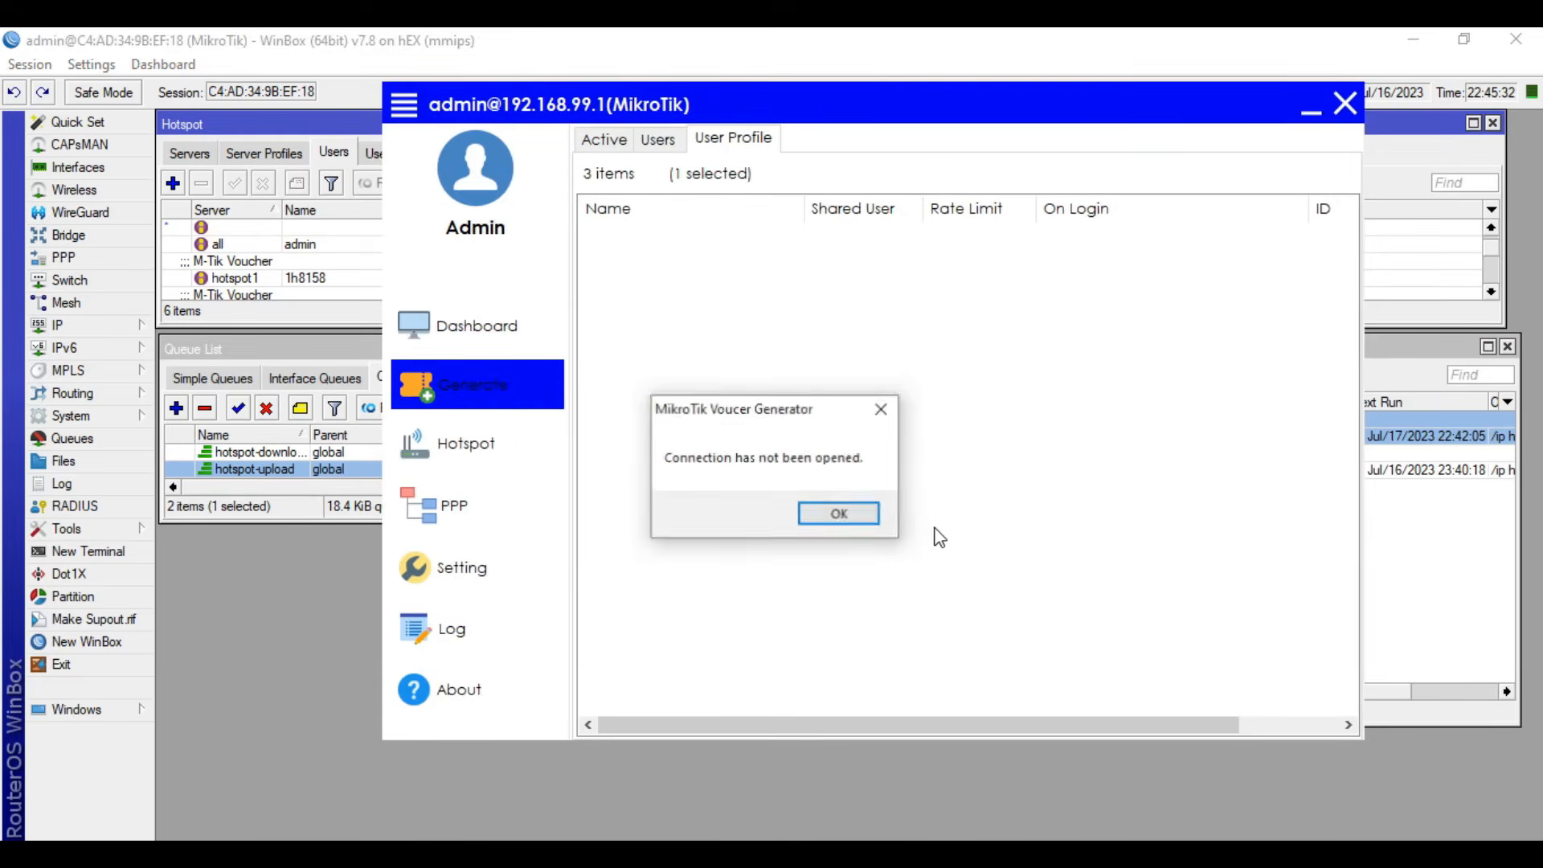
pyautogui.click(832, 519)
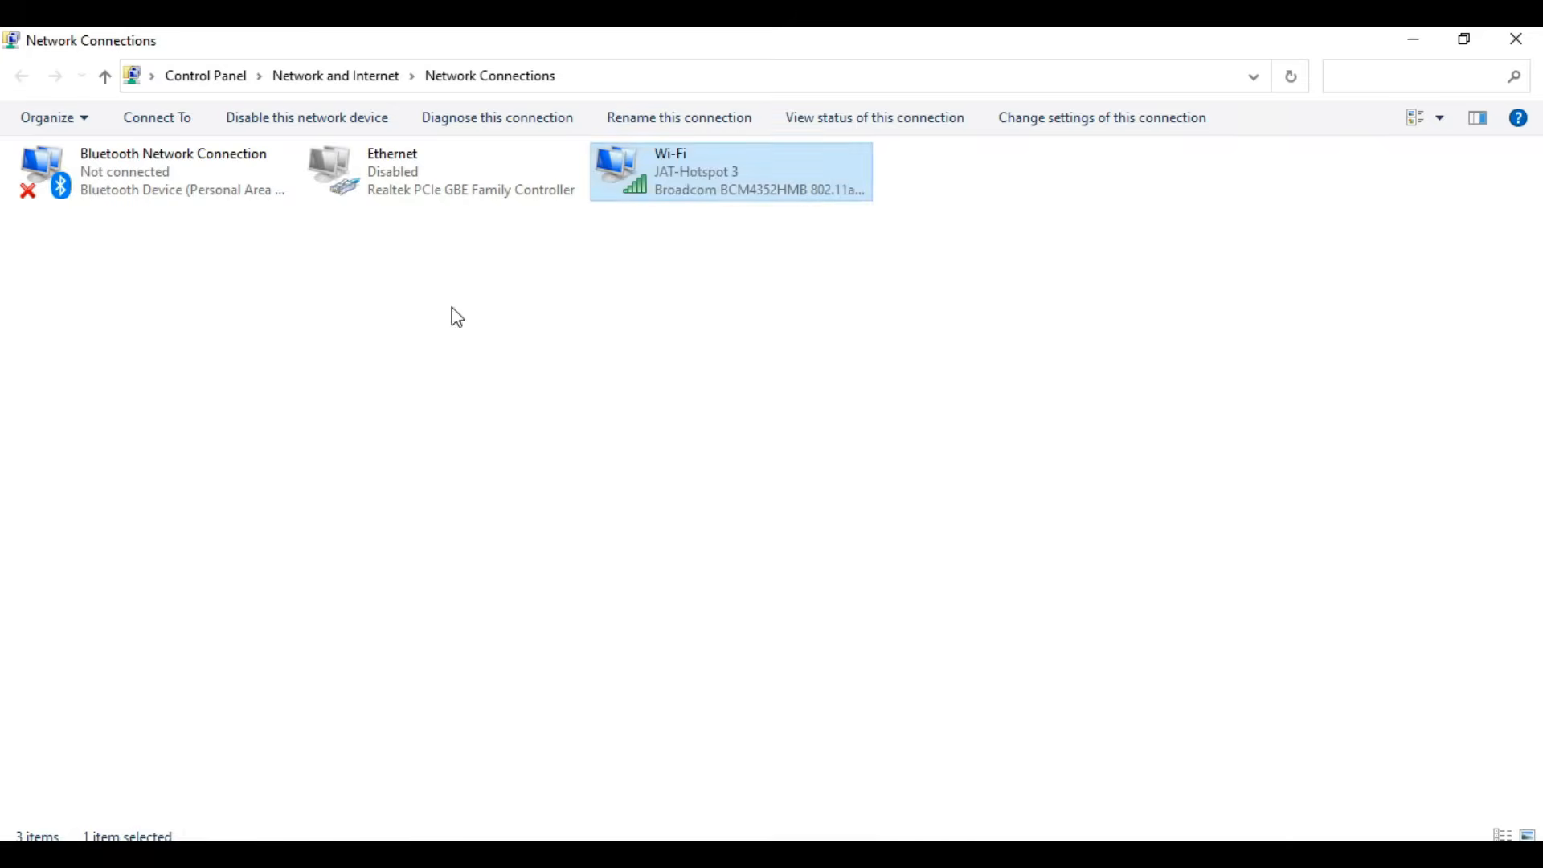
# - In Network Connections, disable the Wi-Fi adapter and enable the Ethernet adapter, close the Ethernet status, and minimize the topology PDF
pyautogui.click(393, 169)
pyautogui.click(230, 123)
pyautogui.click(330, 127)
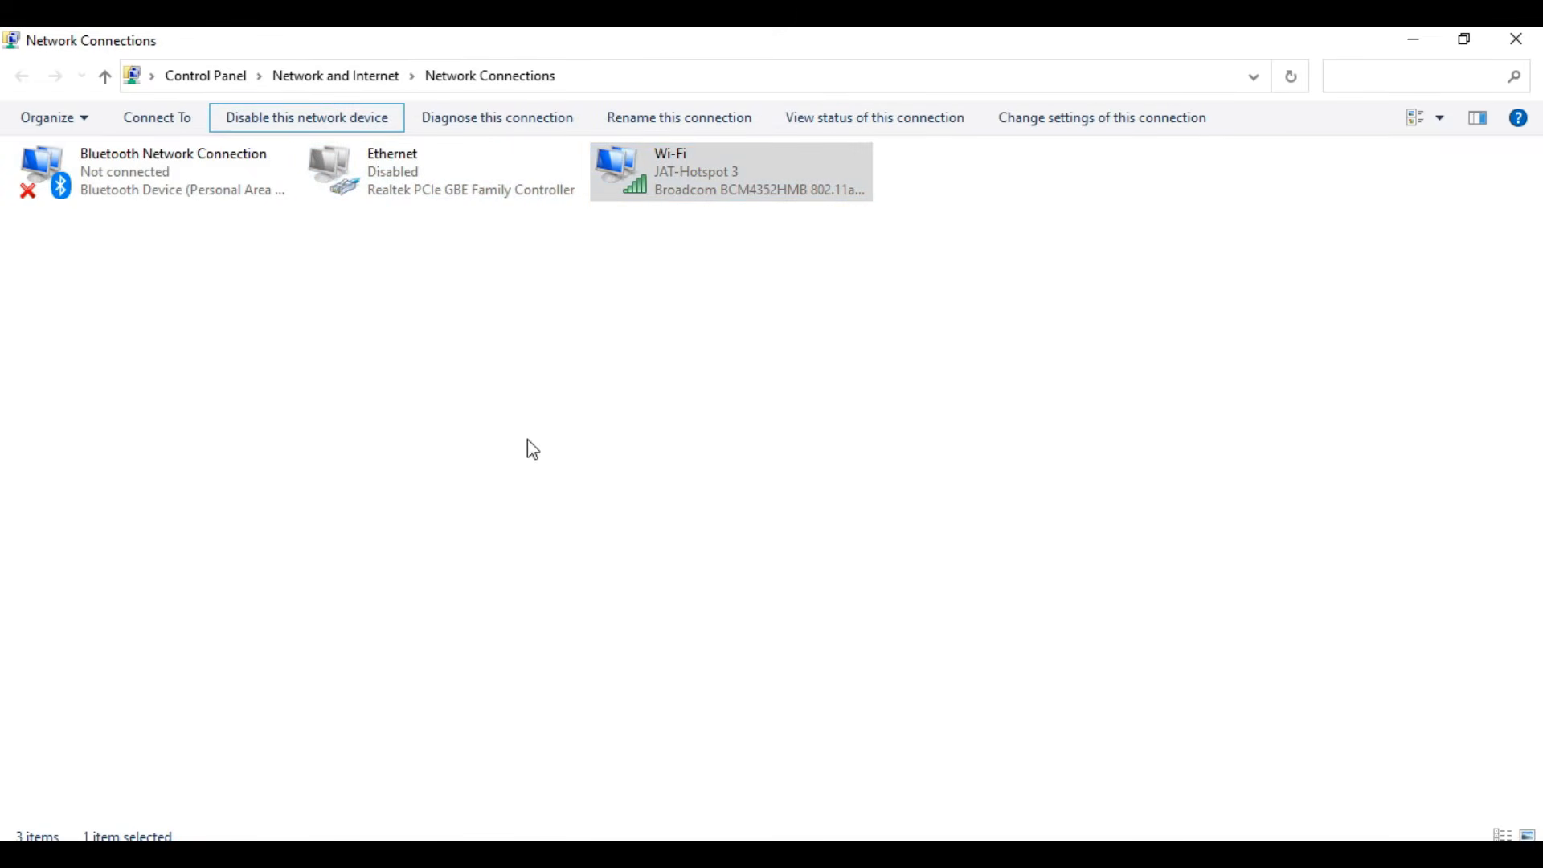
pyautogui.click(479, 186)
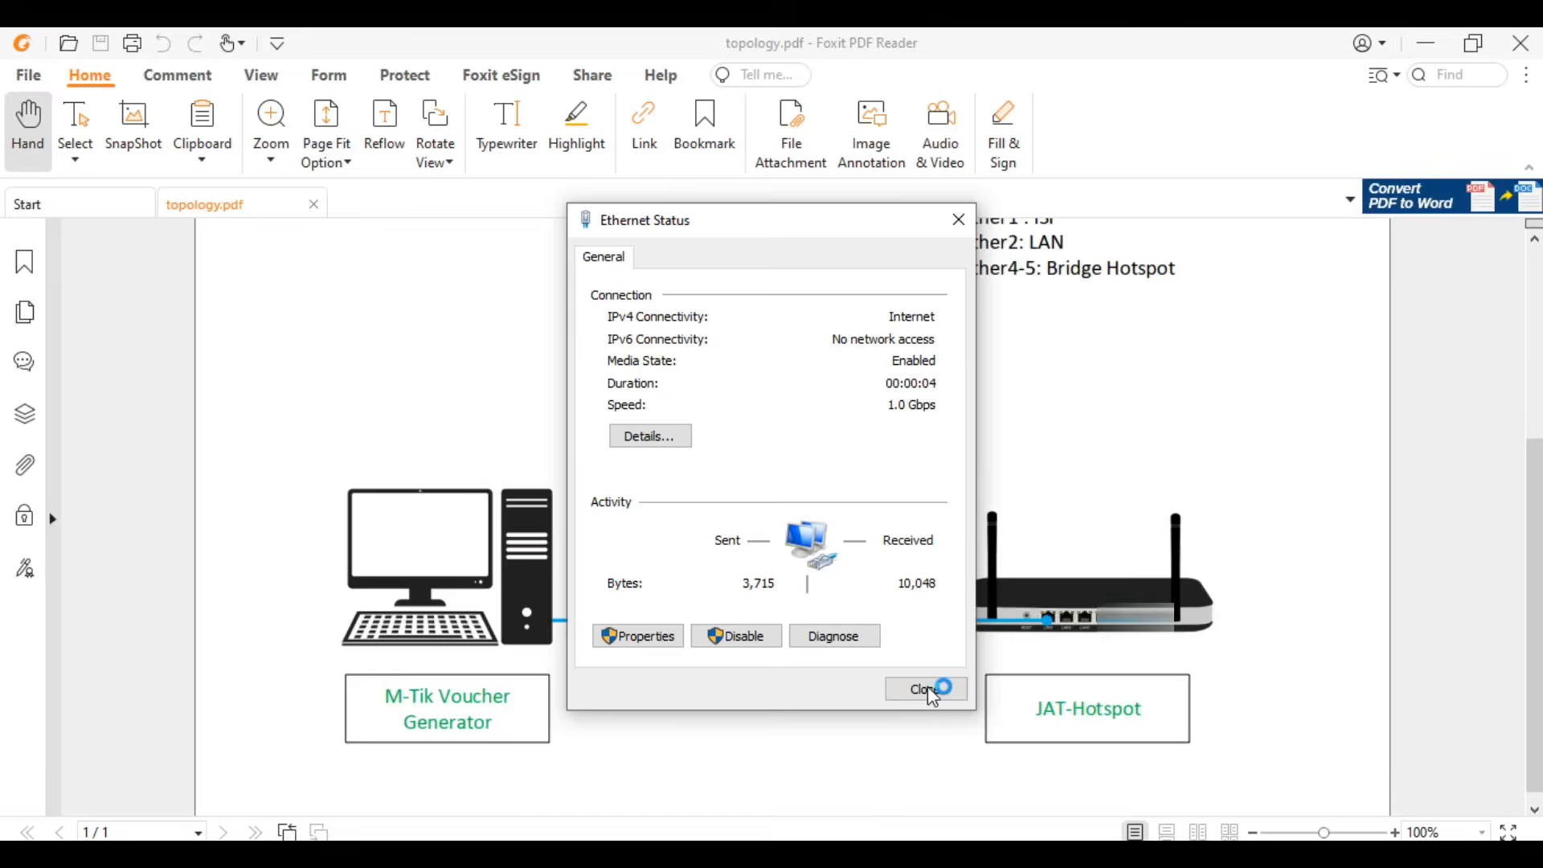
pyautogui.click(932, 696)
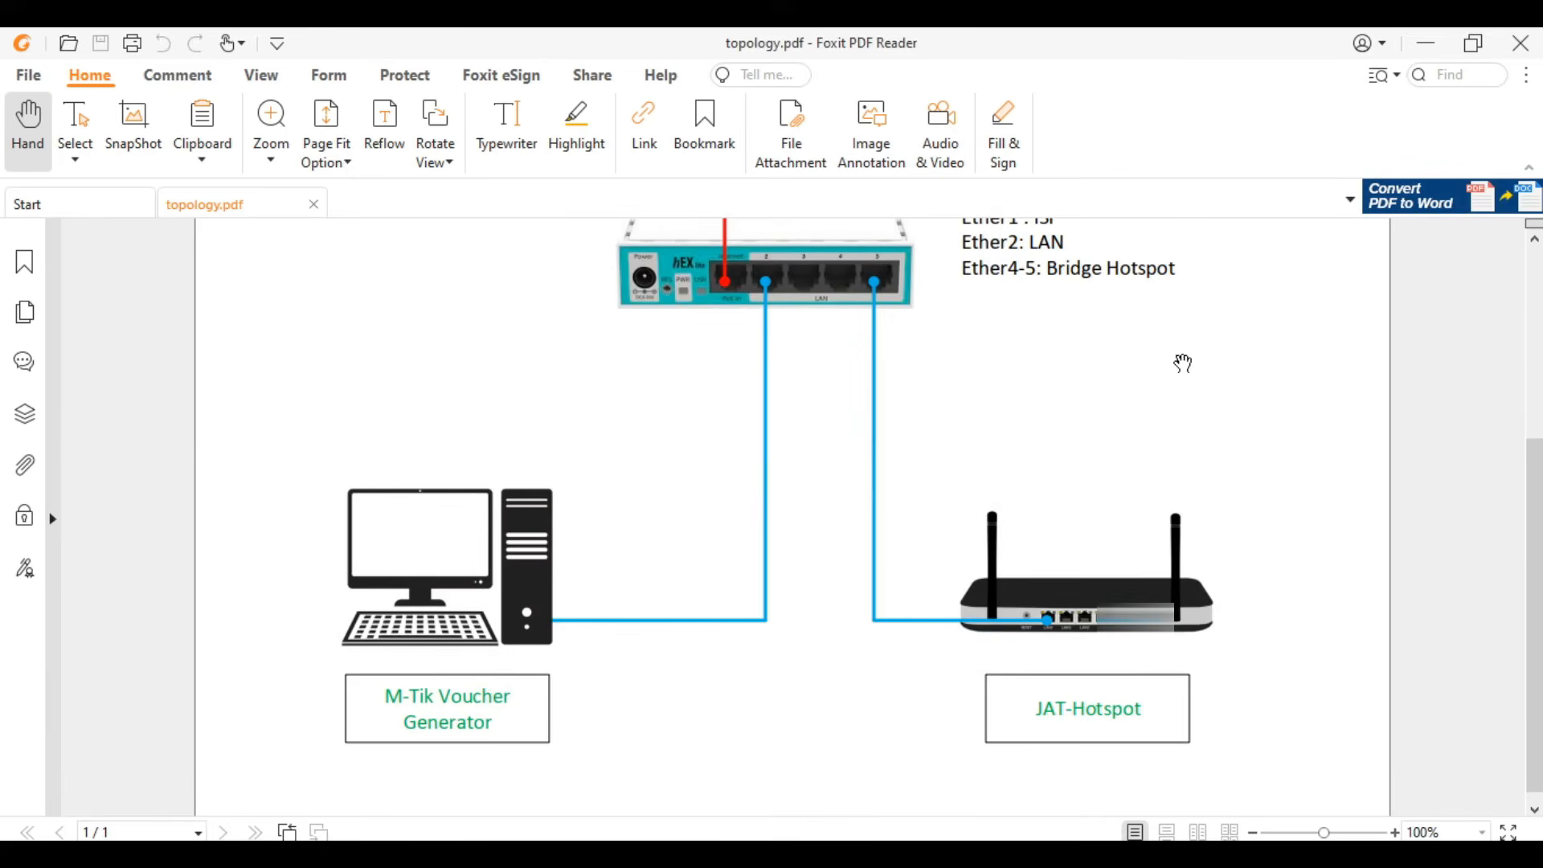
pyautogui.click(1426, 44)
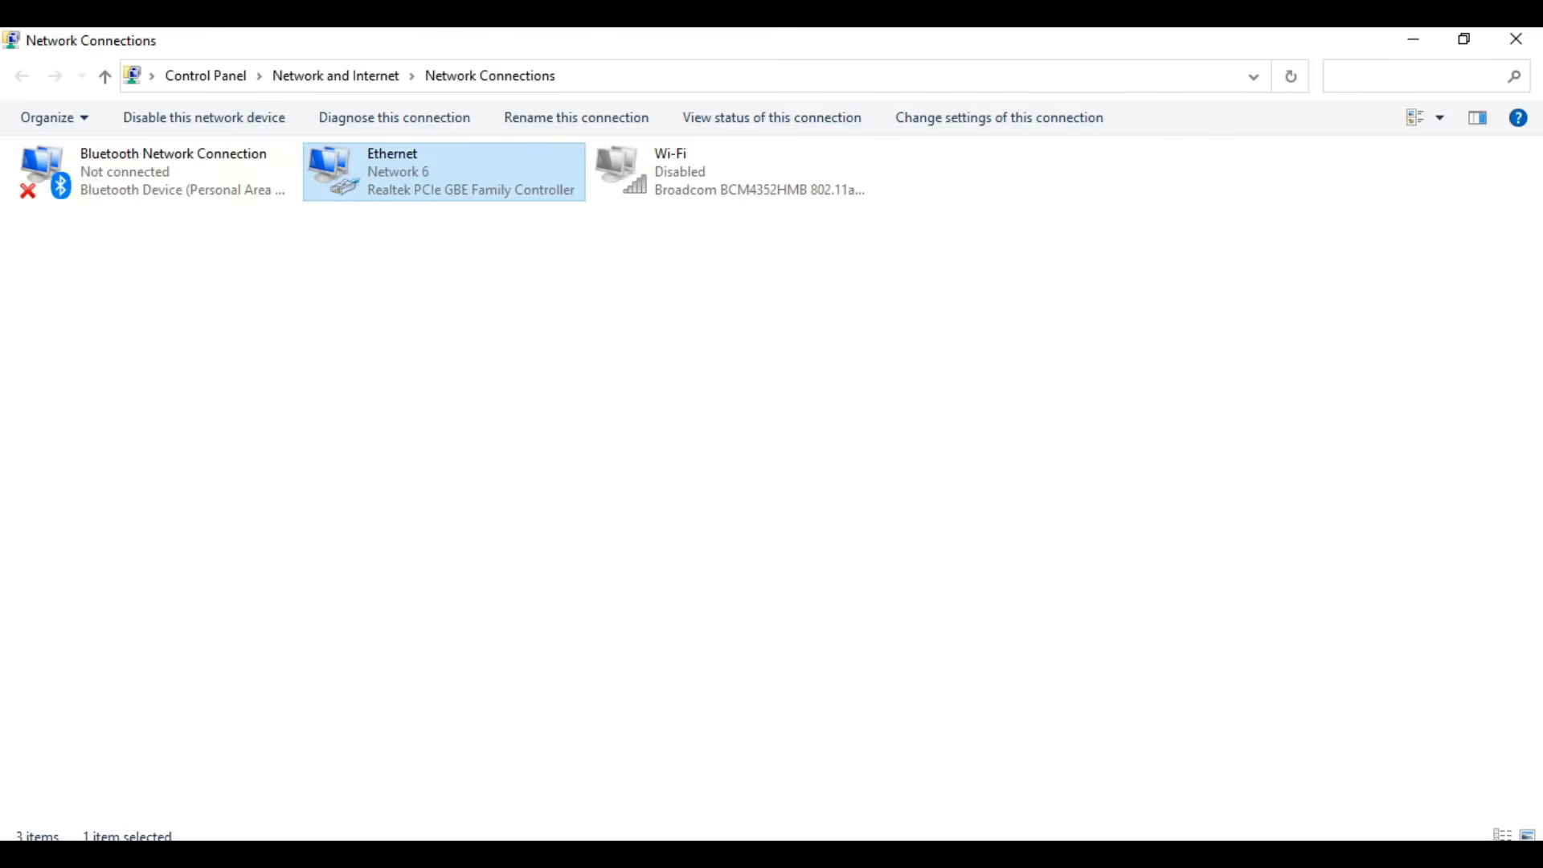
# - Close the voucher generator, relaunch MikroTik Voucer Generator from the M-Tik folder, and minimize the folder window
pyautogui.click(643, 862)
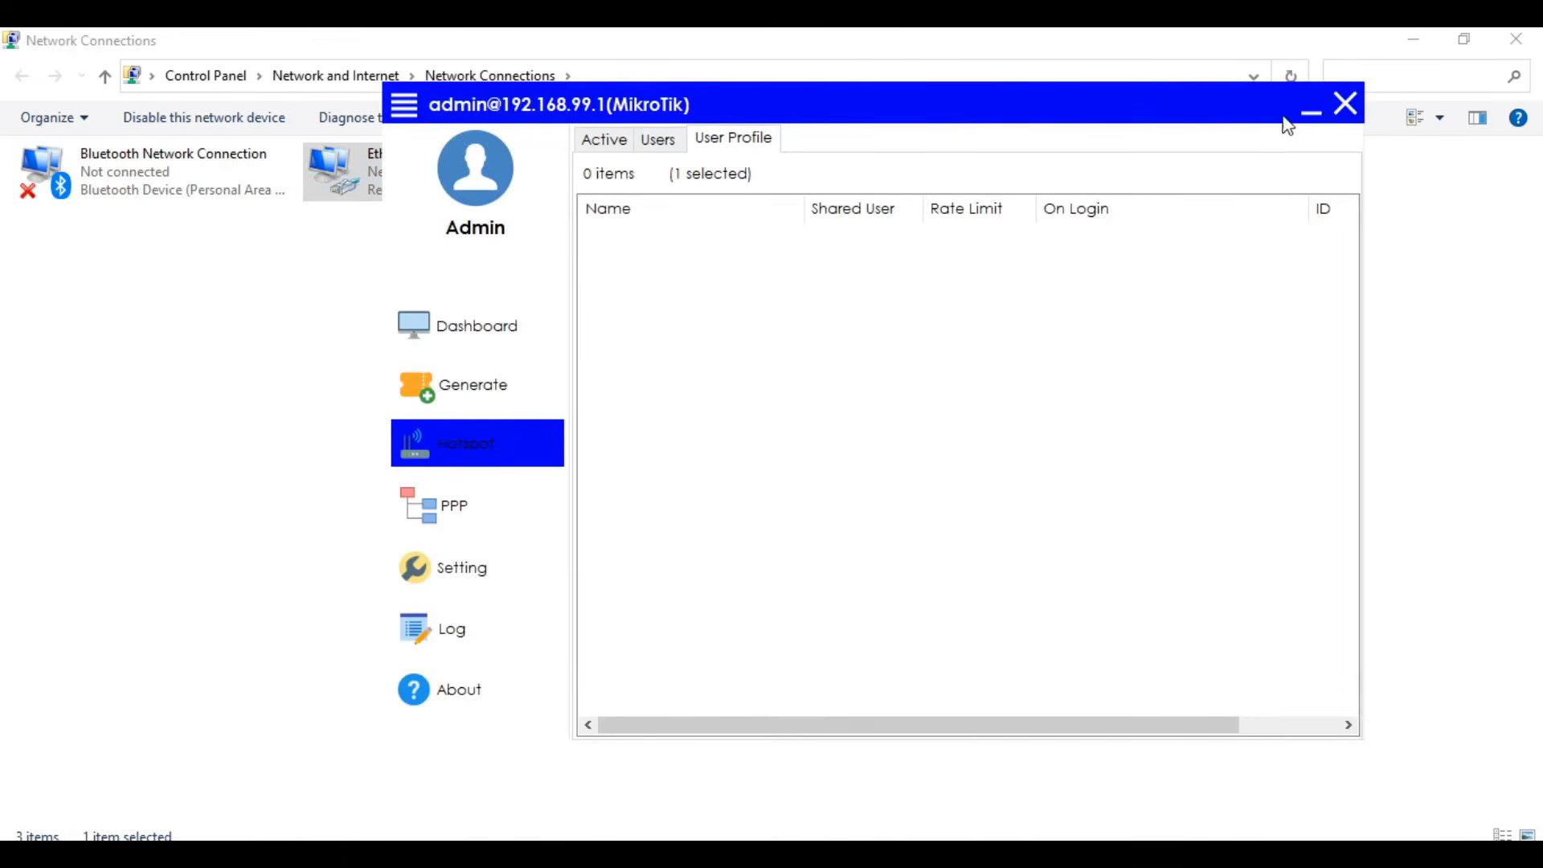
pyautogui.click(1346, 103)
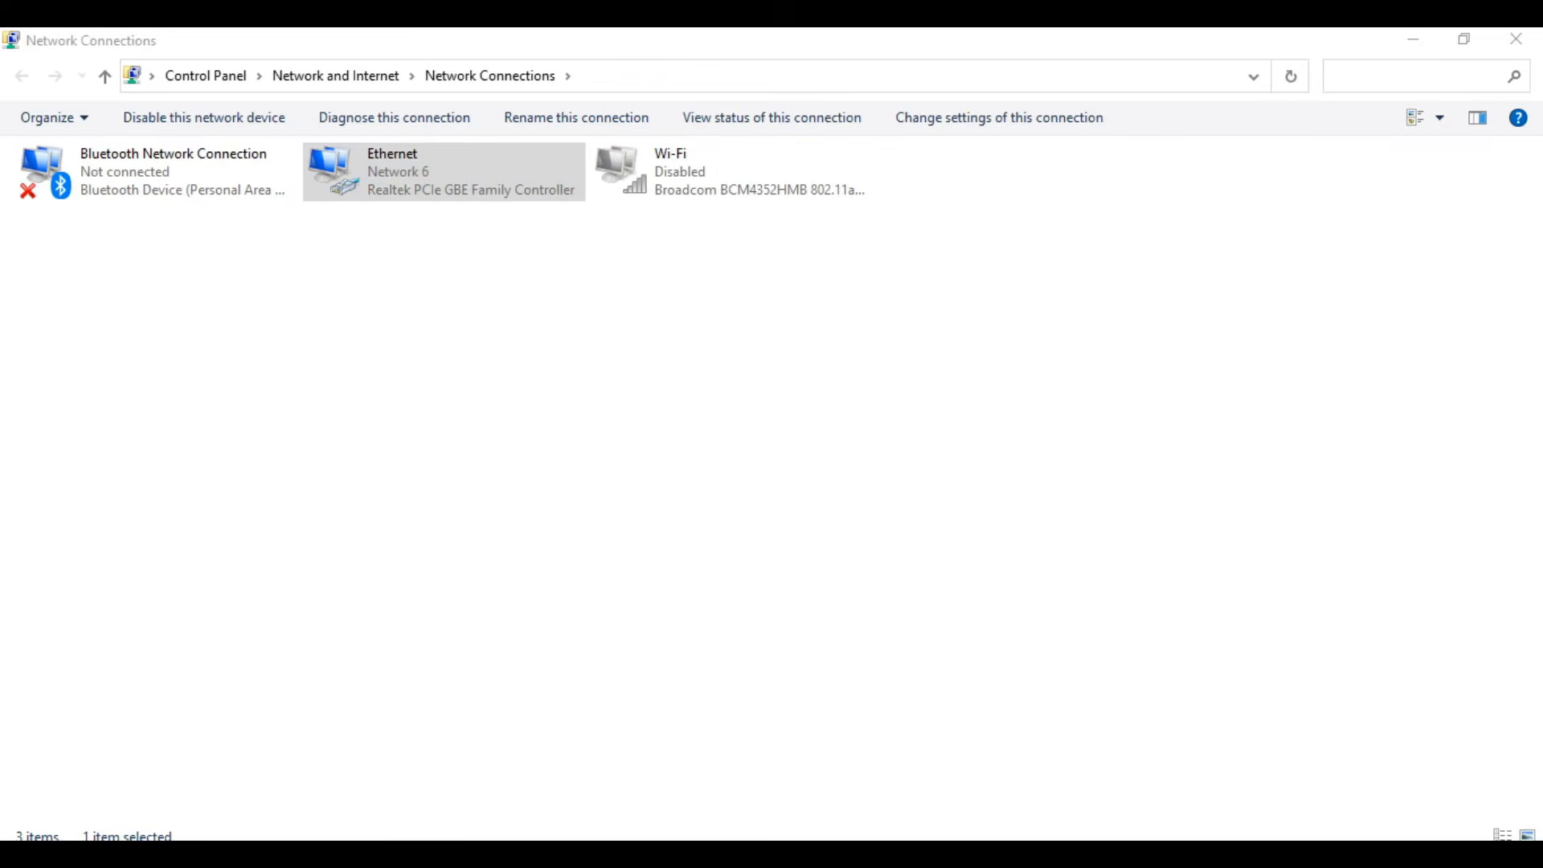
pyautogui.click(643, 860)
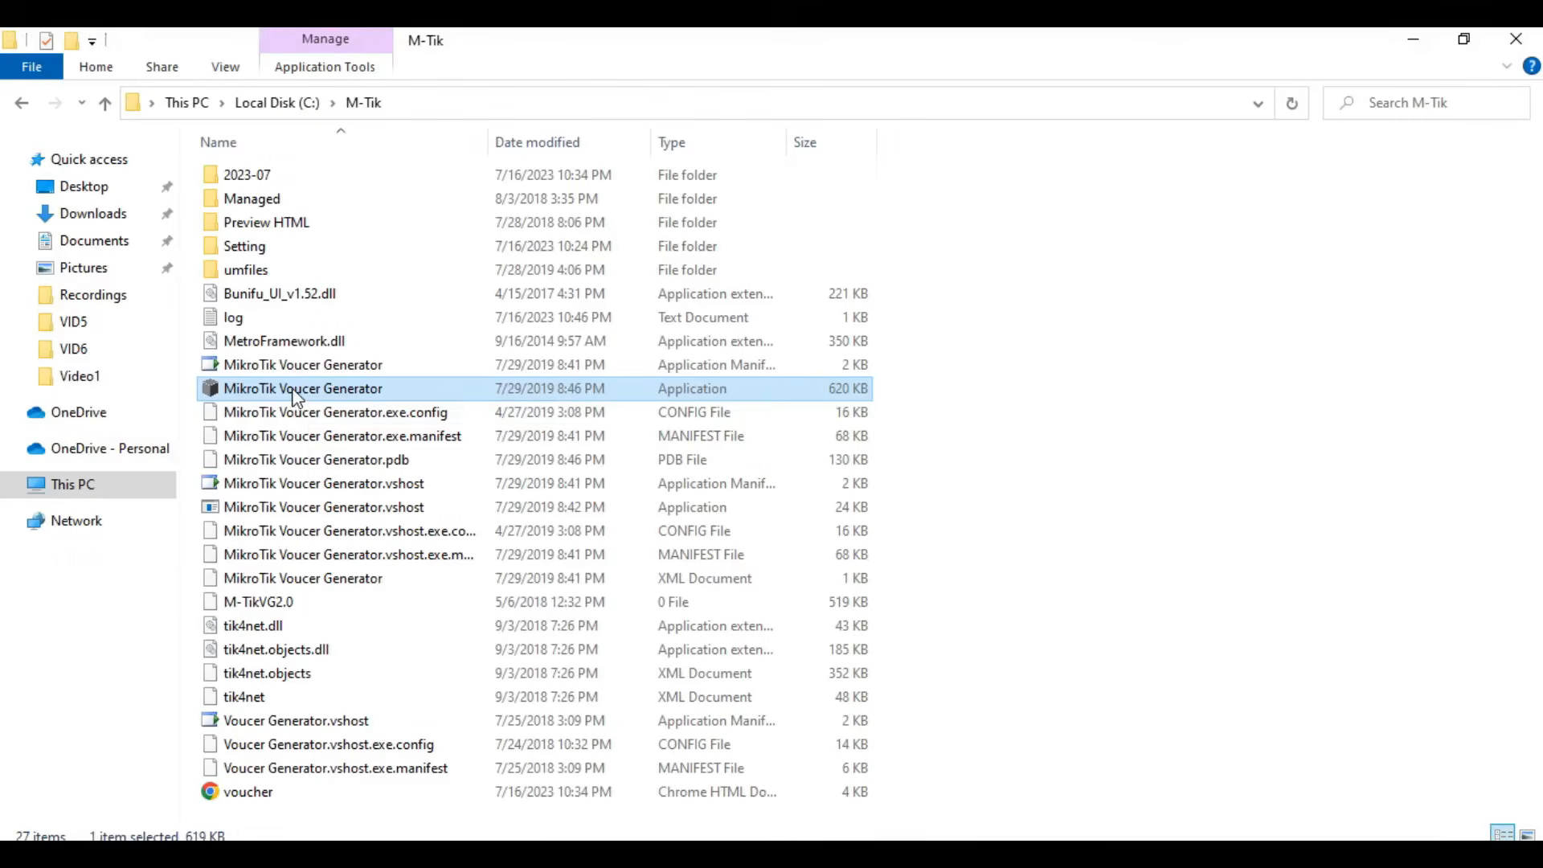
pyautogui.click(1413, 40)
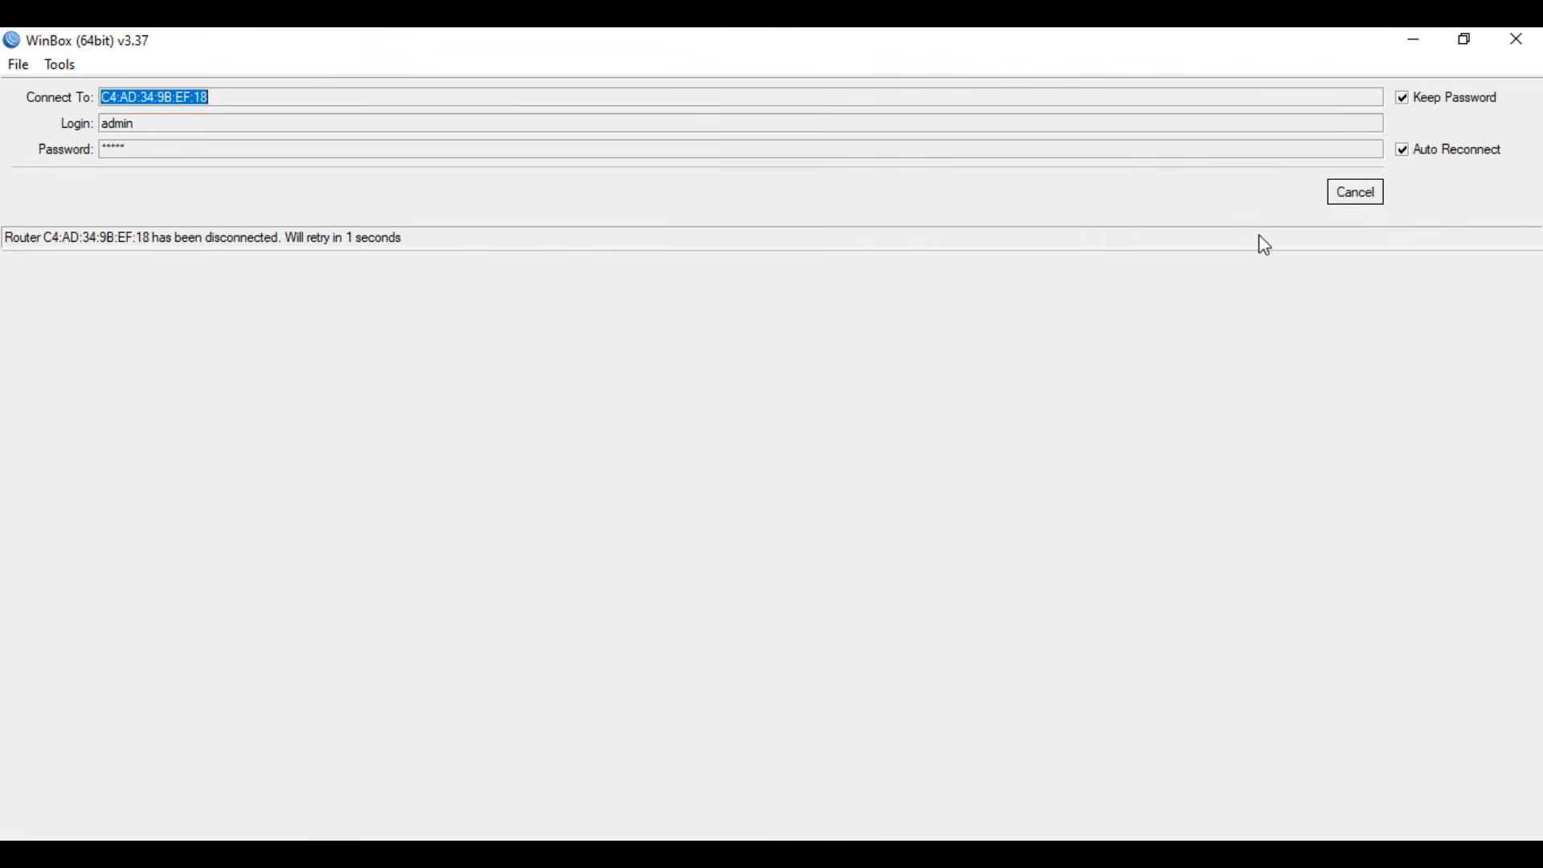
# - Cancel WinBox's automatic reconnection and connect to the neighbor router at 192.168.88.1
pyautogui.click(1358, 194)
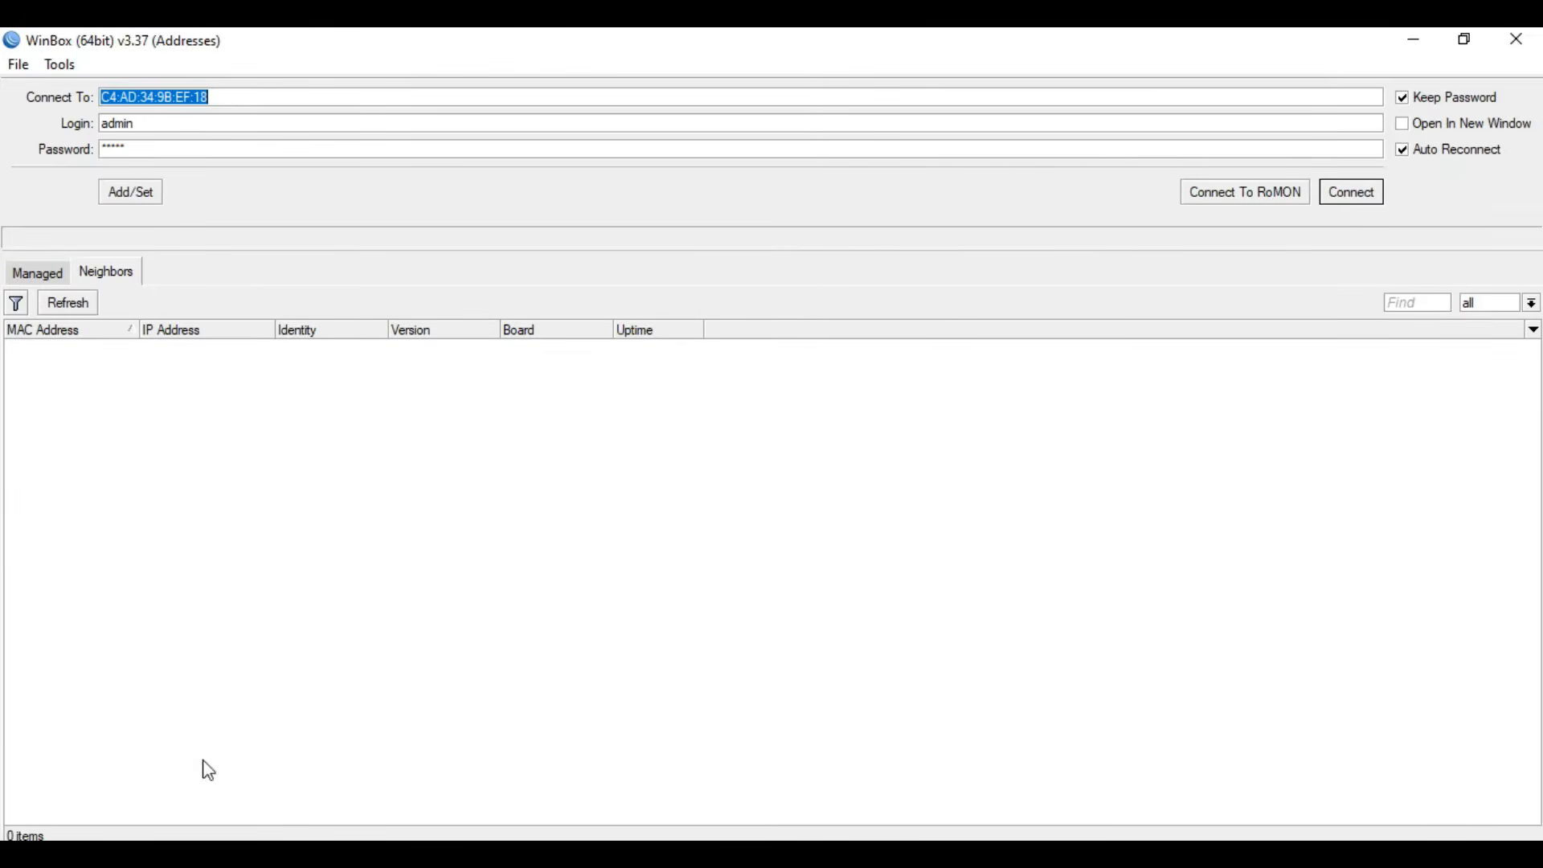
pyautogui.click(104, 367)
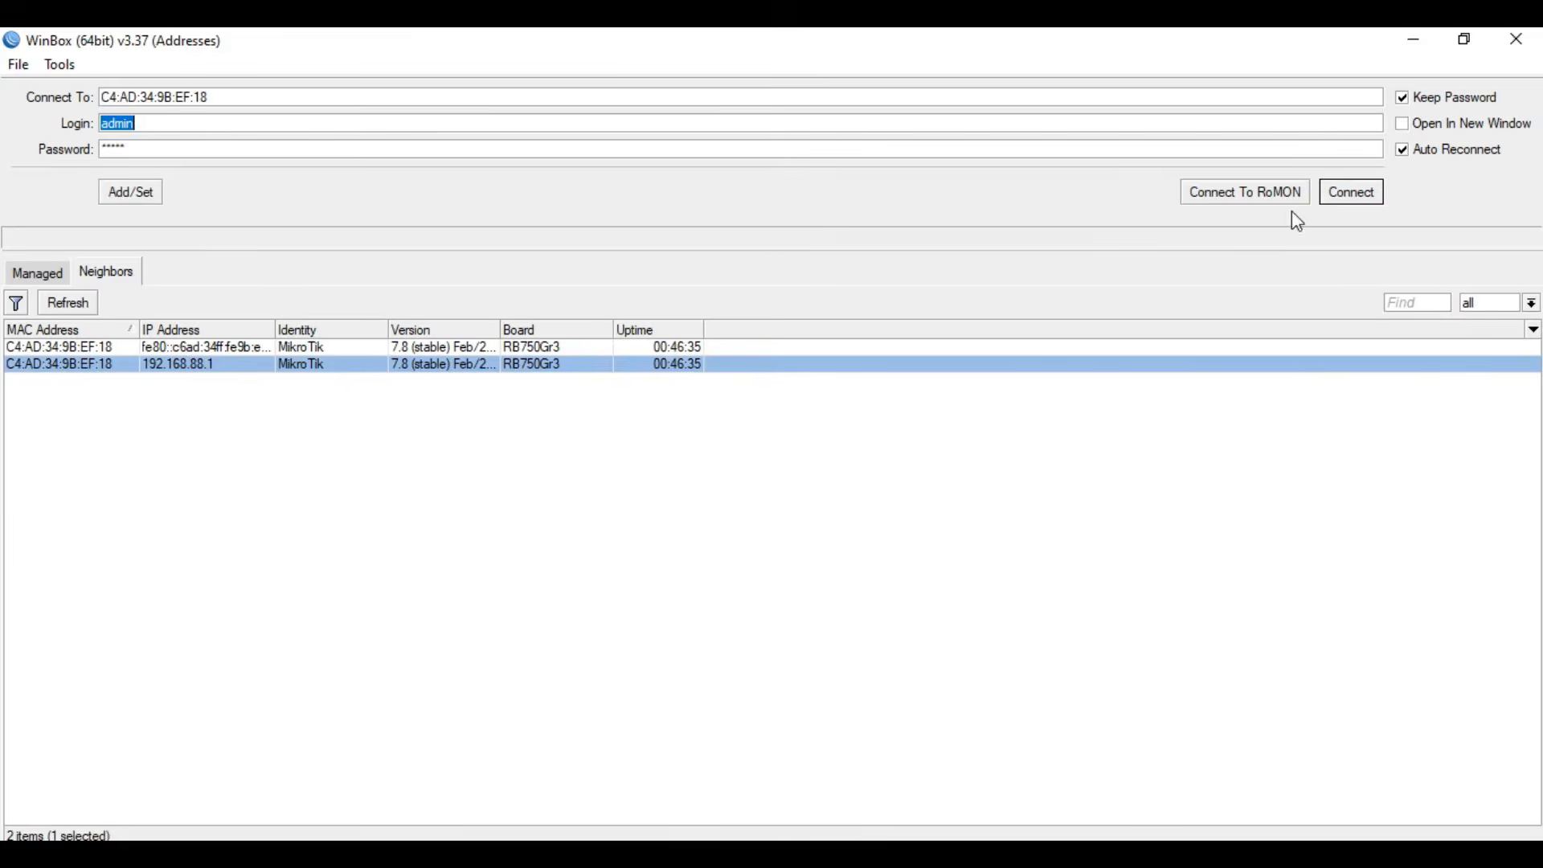
pyautogui.click(1358, 195)
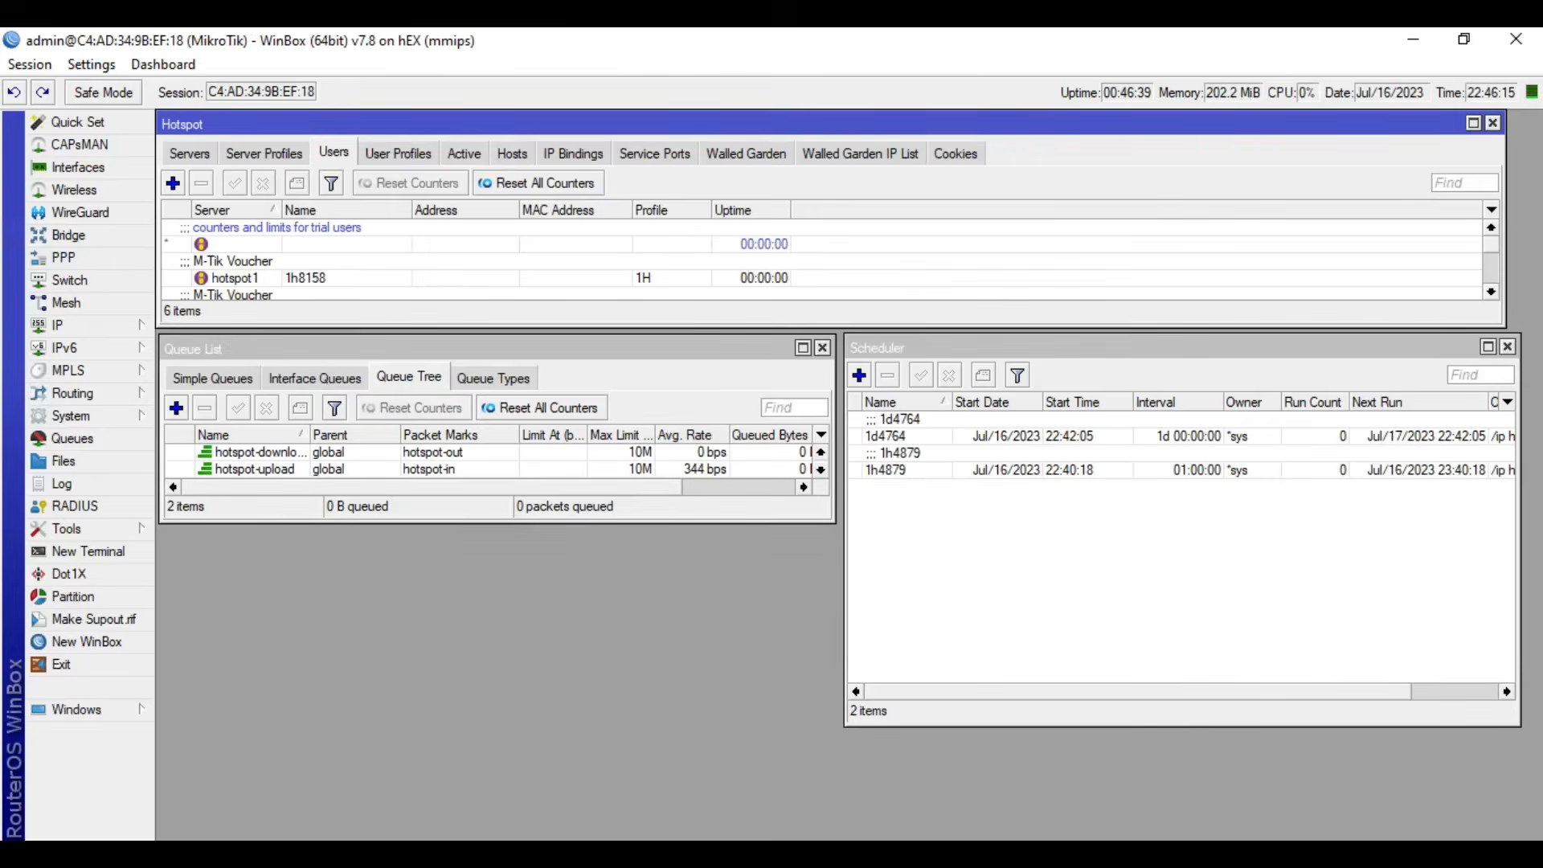
# - Switch to the voucher generator and log in to 192.168.99.1 with the stored credentials
pyautogui.click(693, 853)
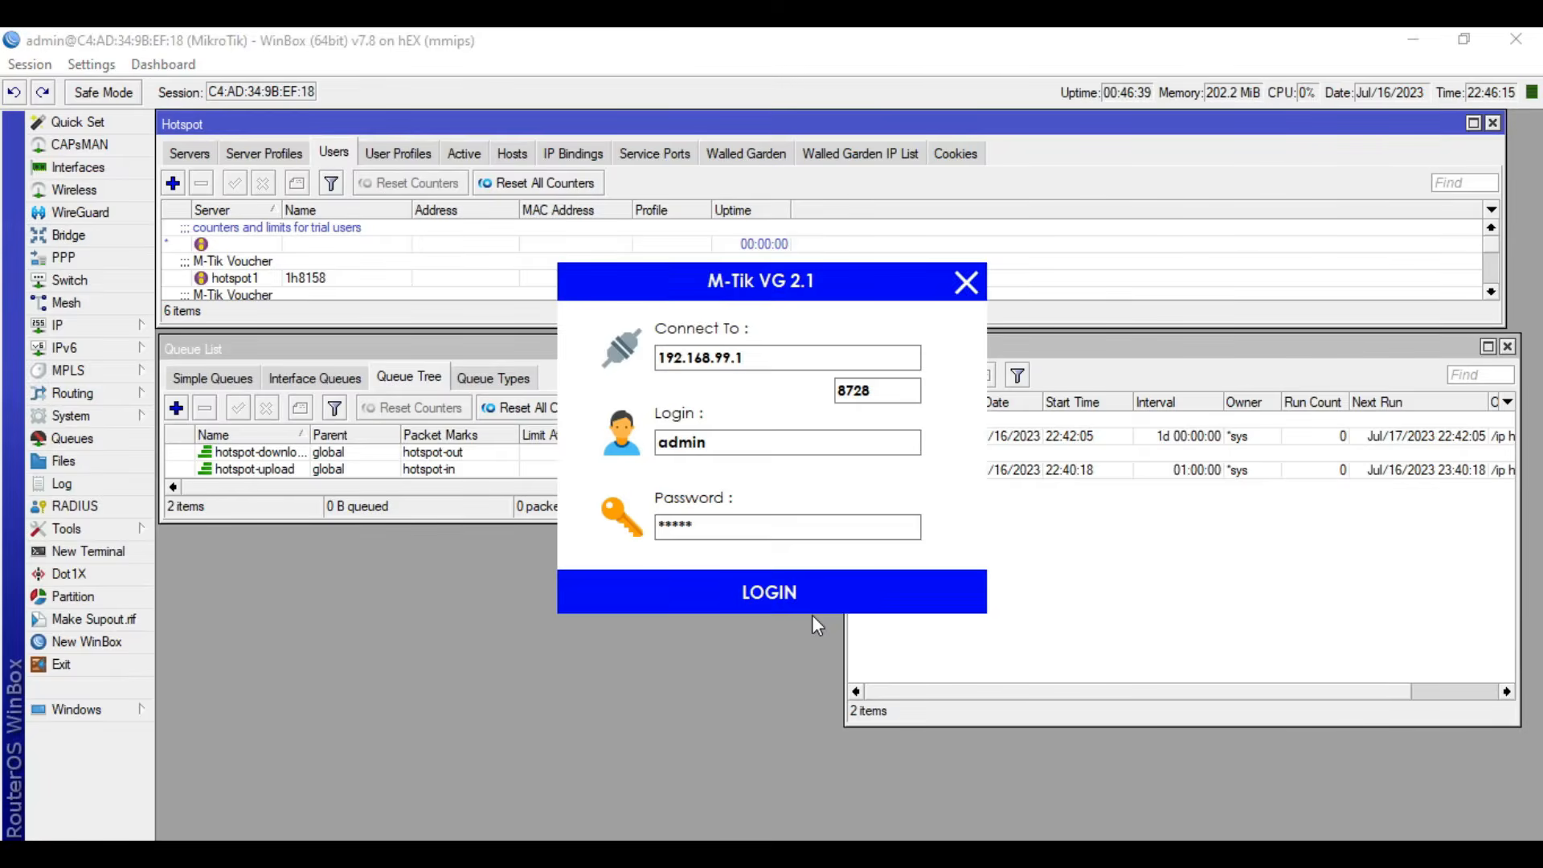
pyautogui.click(794, 591)
pyautogui.click(810, 513)
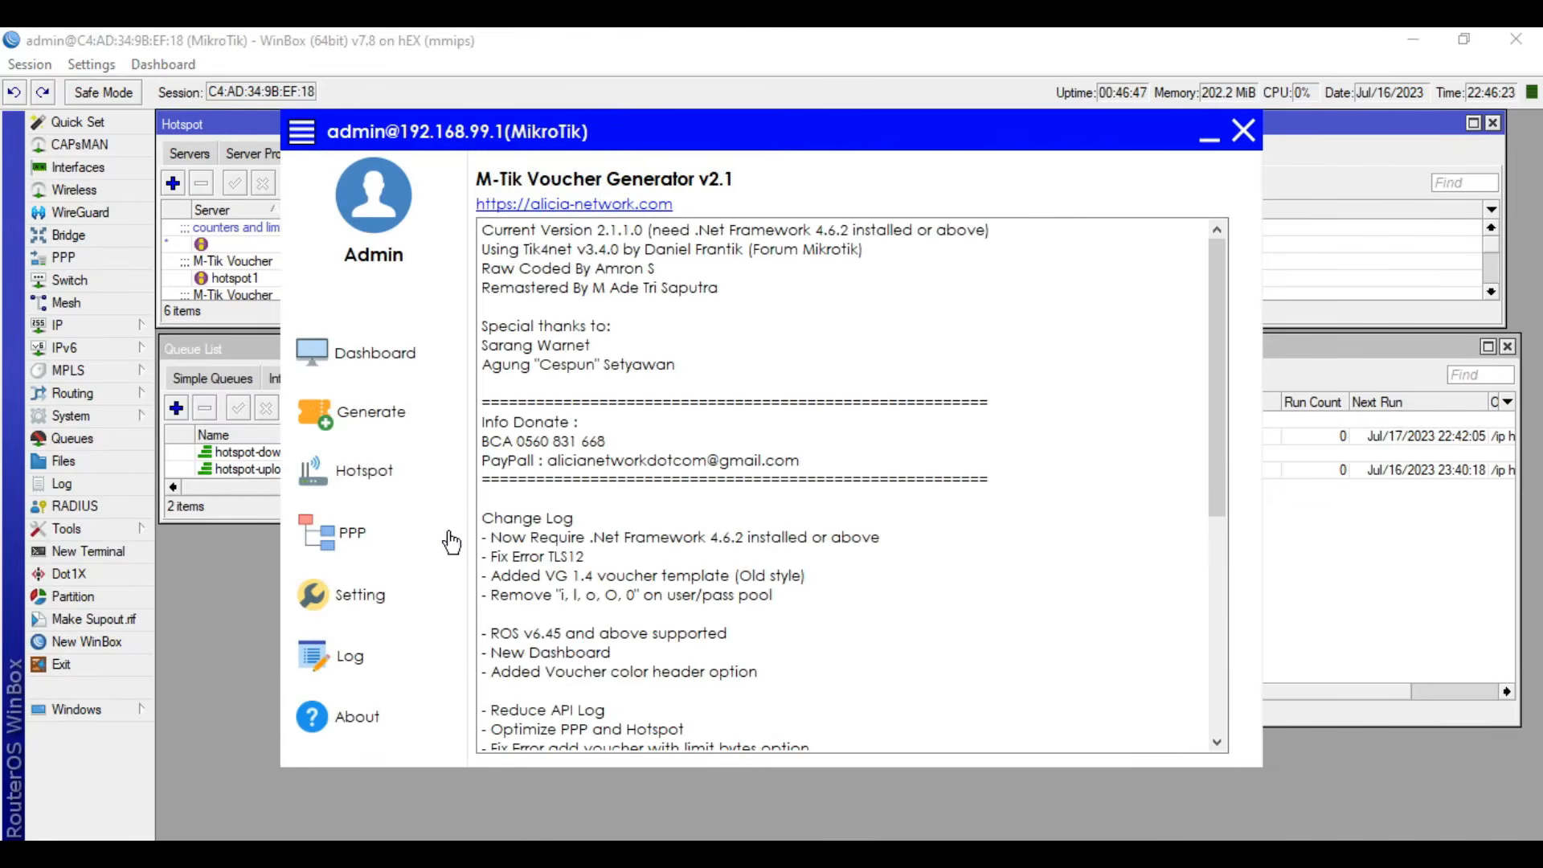
# - Start a new hotspot user profile in the voucher generator, named 2M with 1 shared user
pyautogui.click(402, 472)
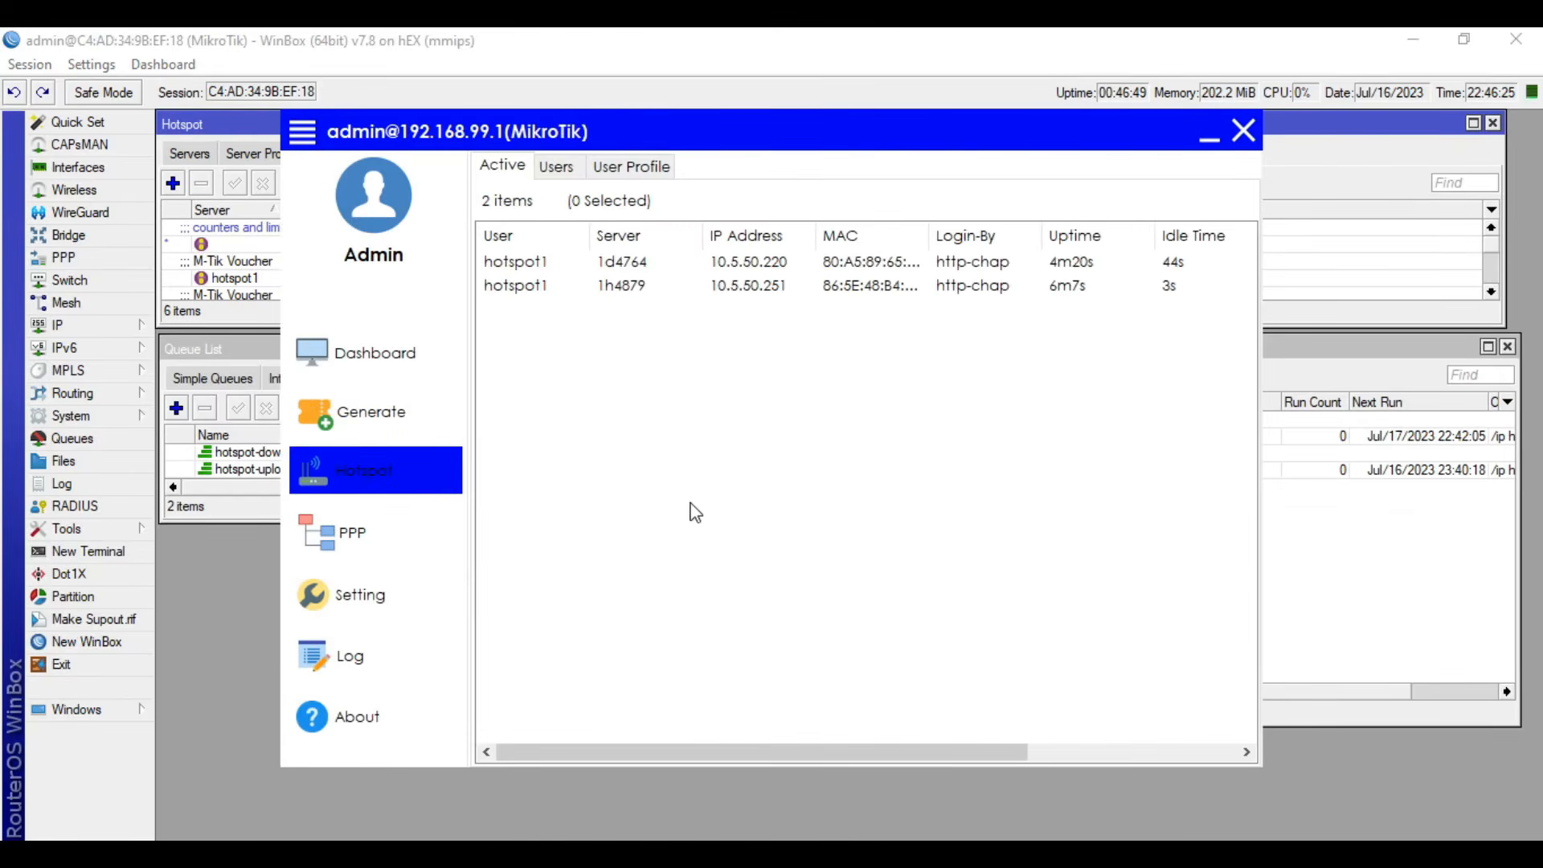
pyautogui.click(616, 168)
pyautogui.rightClick(670, 415)
pyautogui.click(744, 428)
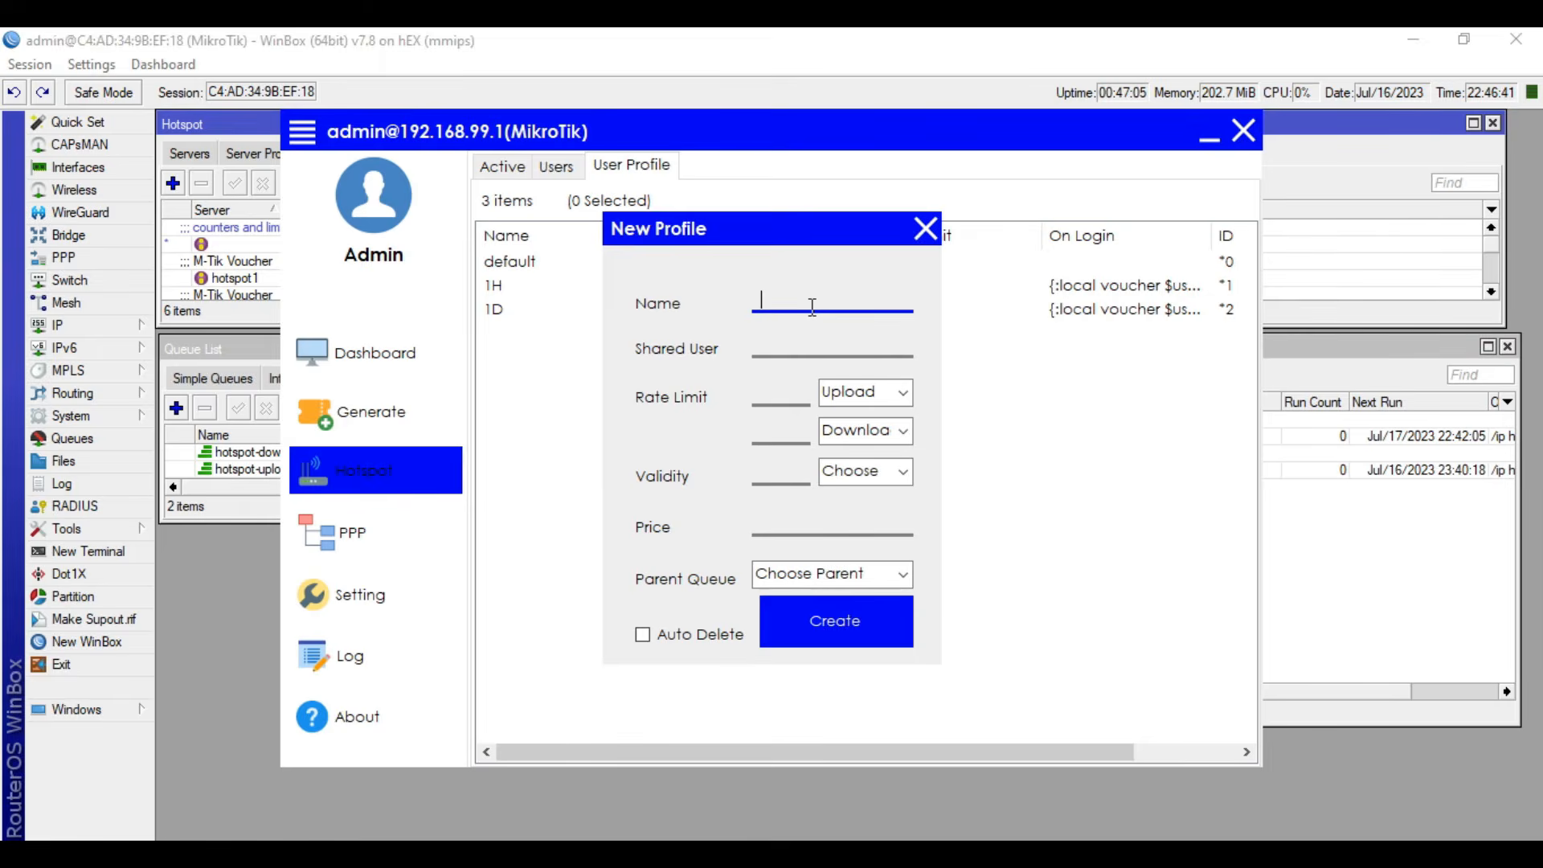
pyautogui.write('1')
pyautogui.write('M')
pyautogui.click(817, 357)
pyautogui.write('1')
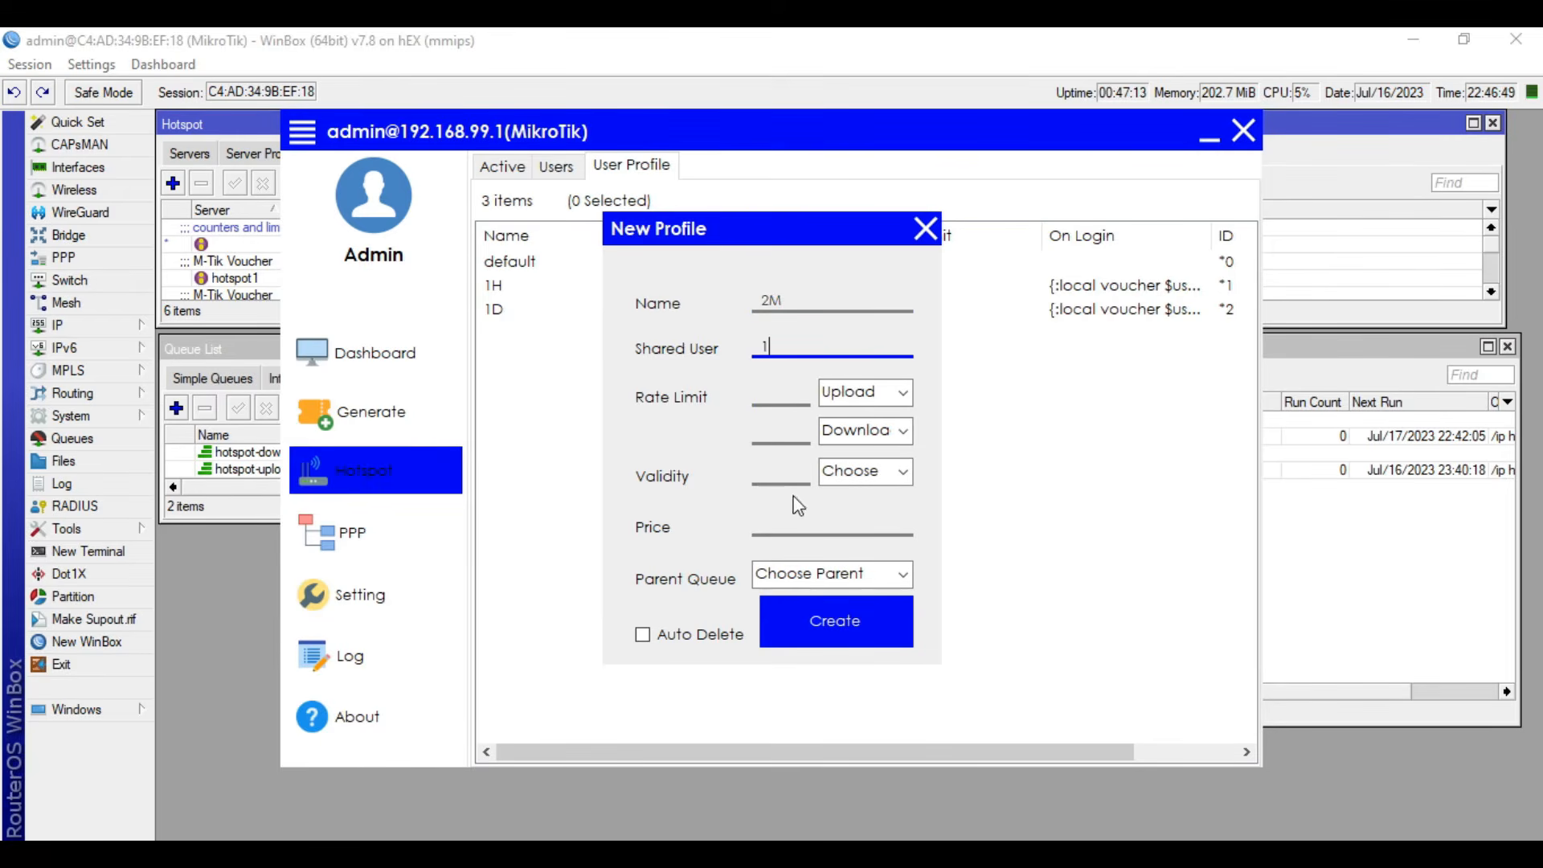
# - Leave the validity empty, set the price to 1, enable Auto Delete, and create the 2M profile
pyautogui.click(872, 473)
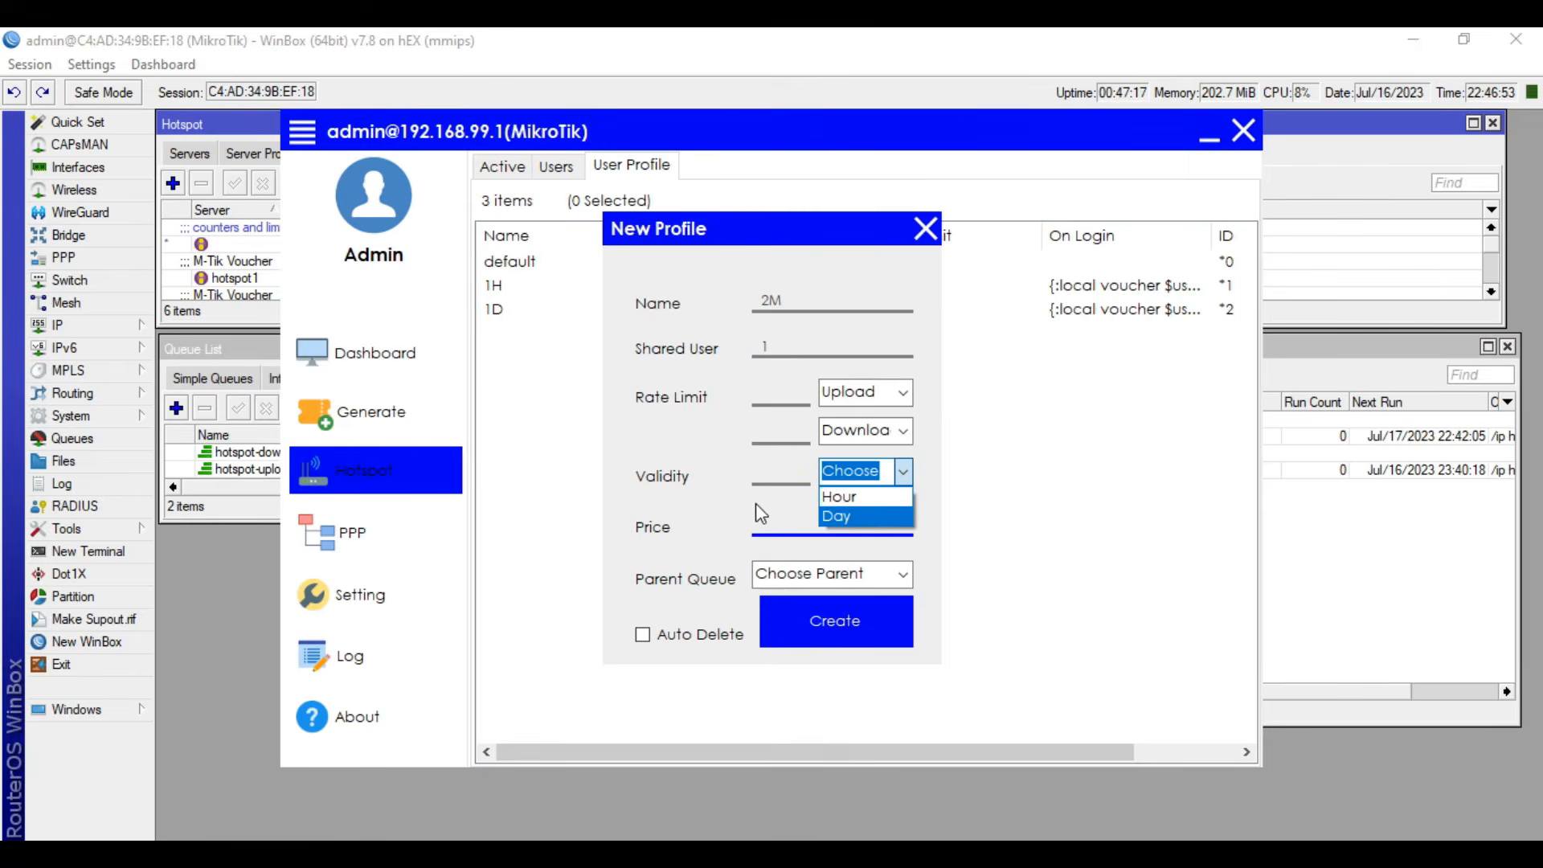
pyautogui.click(651, 479)
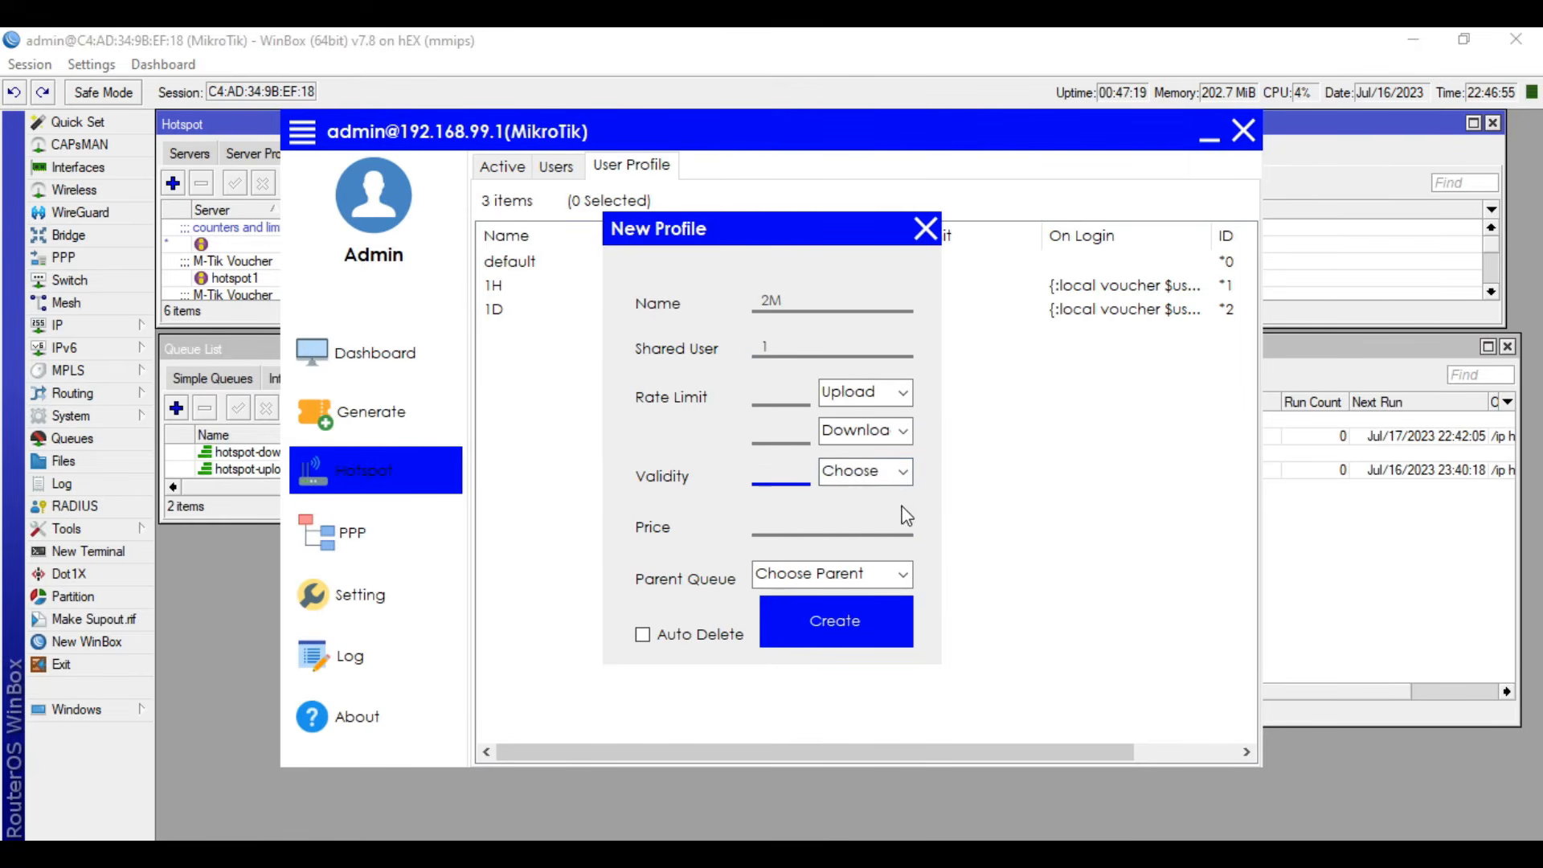
pyautogui.click(808, 530)
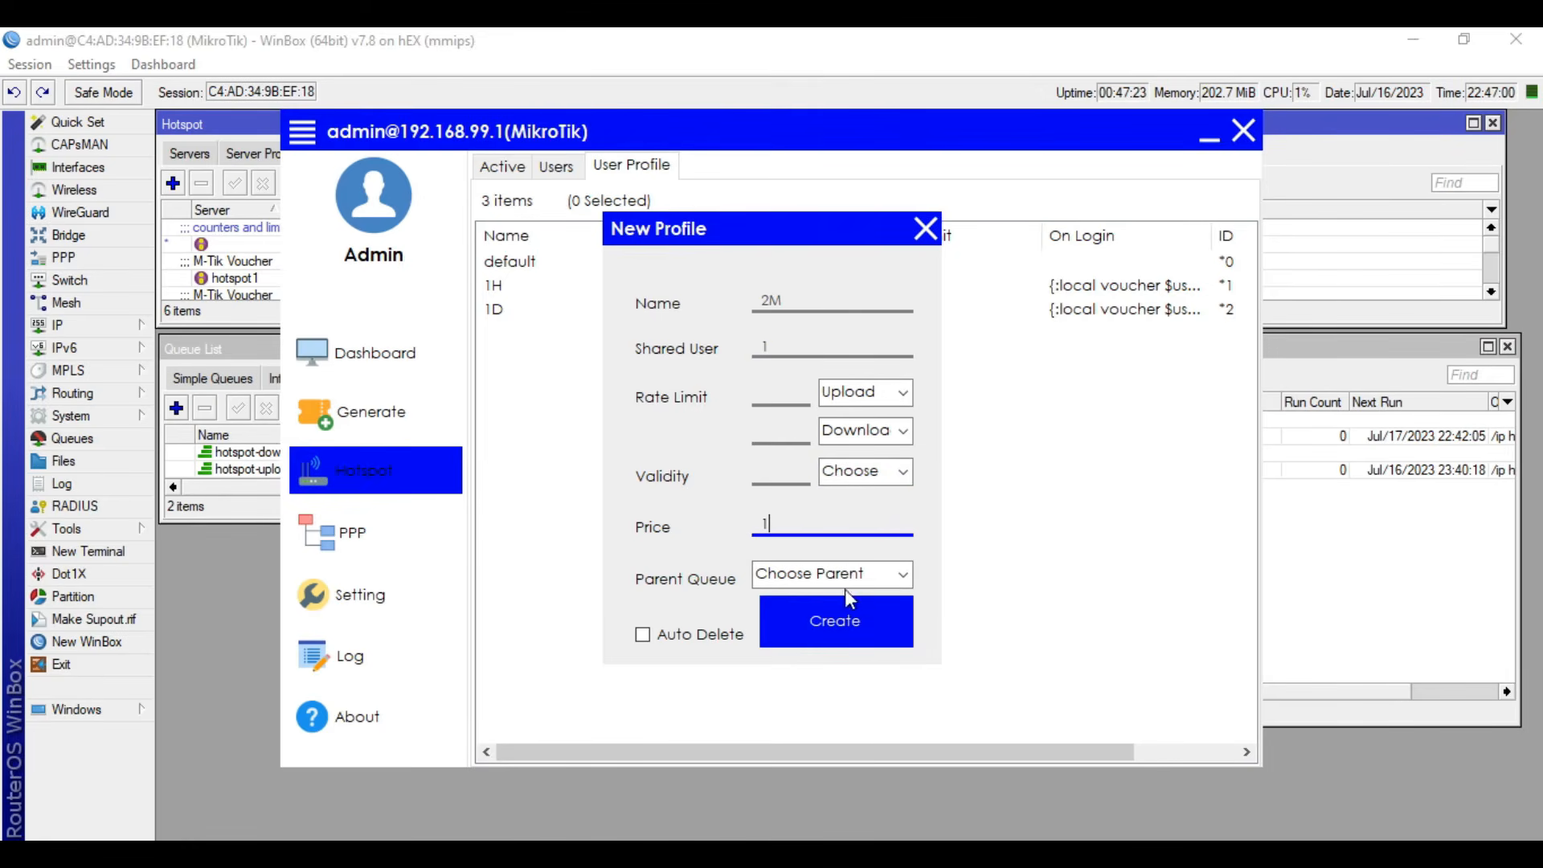
pyautogui.click(642, 635)
pyautogui.click(868, 640)
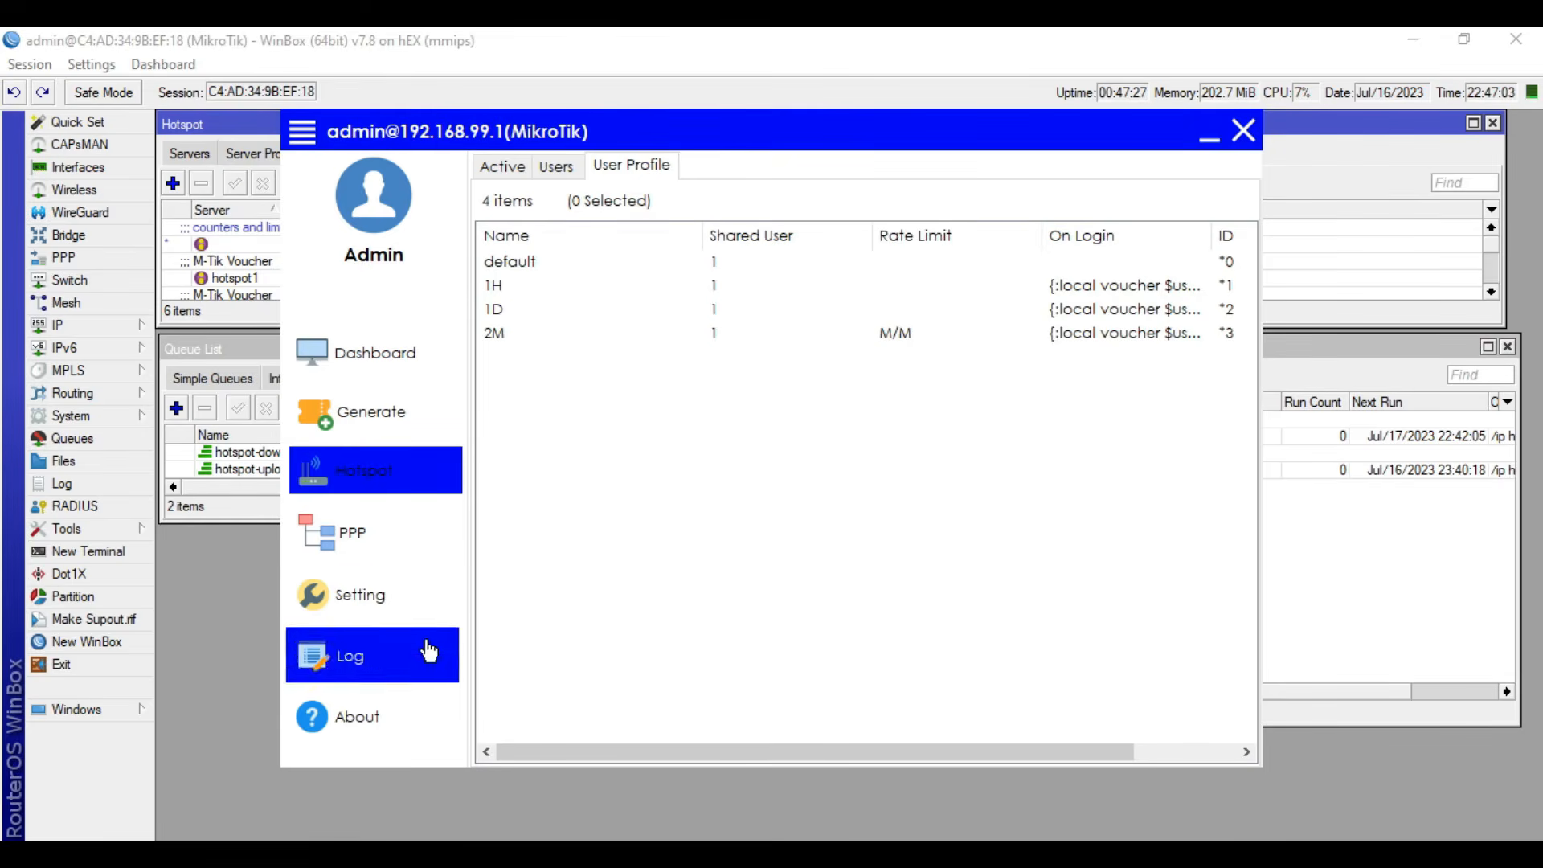
# - In the old voucher settings, give profile 2M a price of 1 and the color Blue, leave validity blank, and save
pyautogui.click(366, 595)
pyautogui.click(781, 345)
pyautogui.click(684, 422)
pyautogui.click(737, 378)
pyautogui.write('1')
pyautogui.click(794, 413)
pyautogui.click(707, 492)
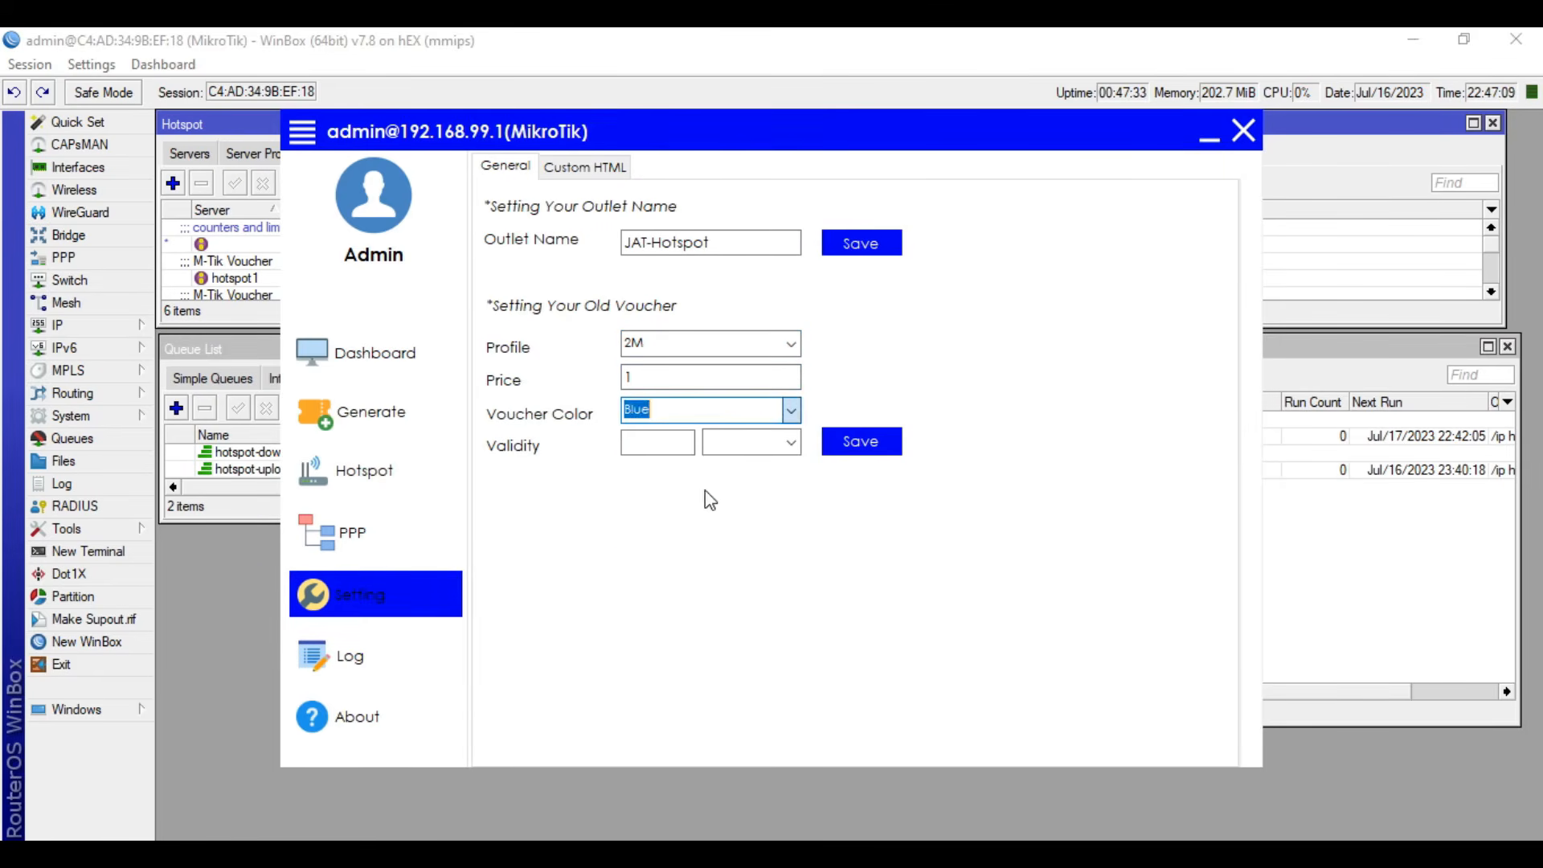
pyautogui.click(667, 443)
pyautogui.click(793, 443)
pyautogui.click(712, 473)
pyautogui.click(861, 441)
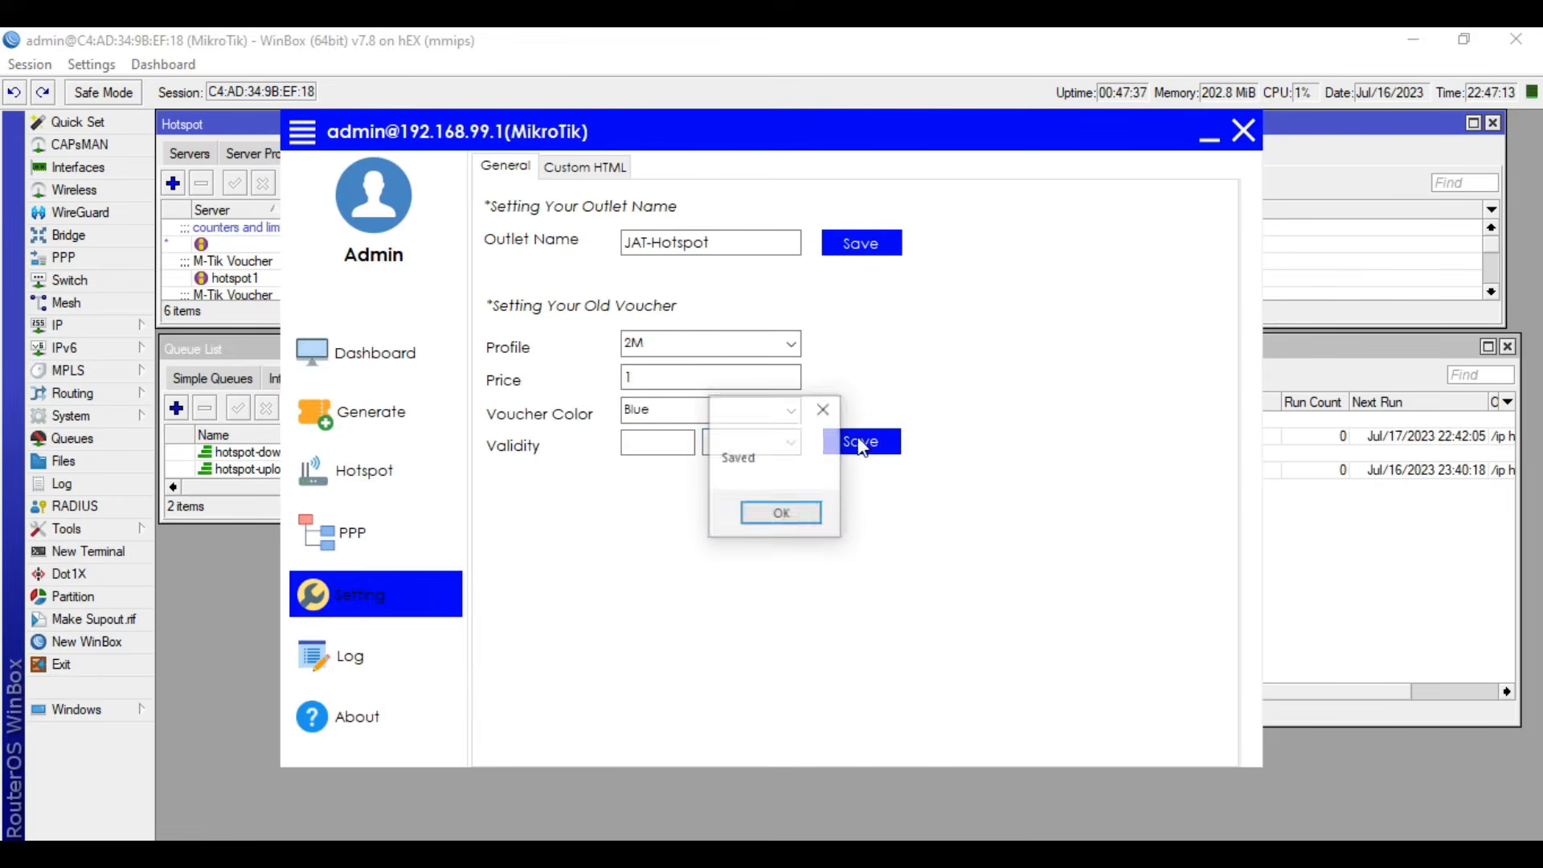
pyautogui.click(785, 516)
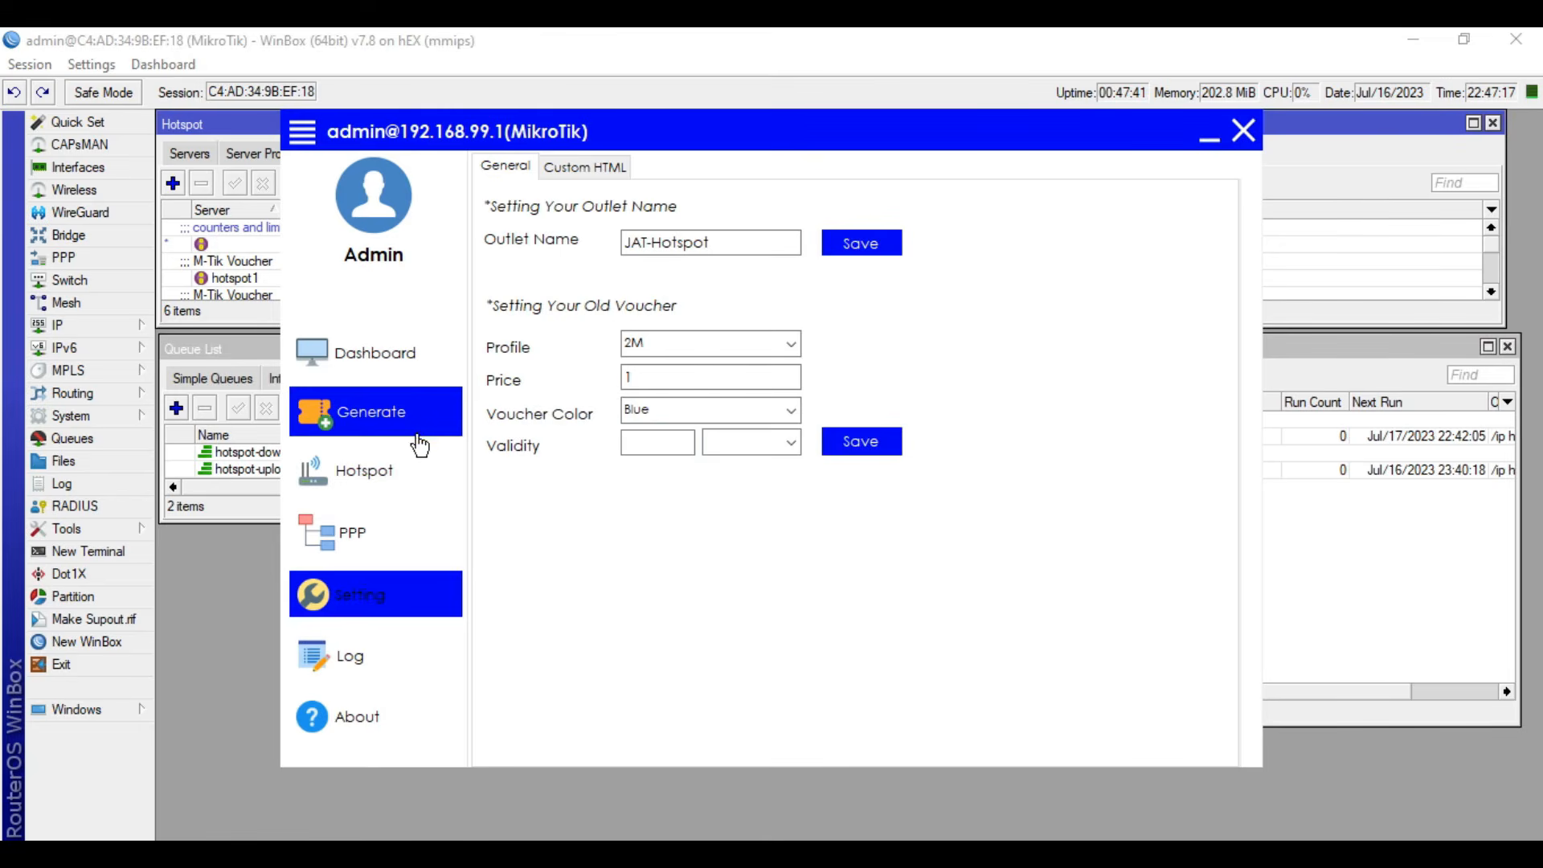
# - Glance at the voucher generation form, switch to WinBox, open the 2M hotspot user profile, and clear its rate limit
pyautogui.click(372, 428)
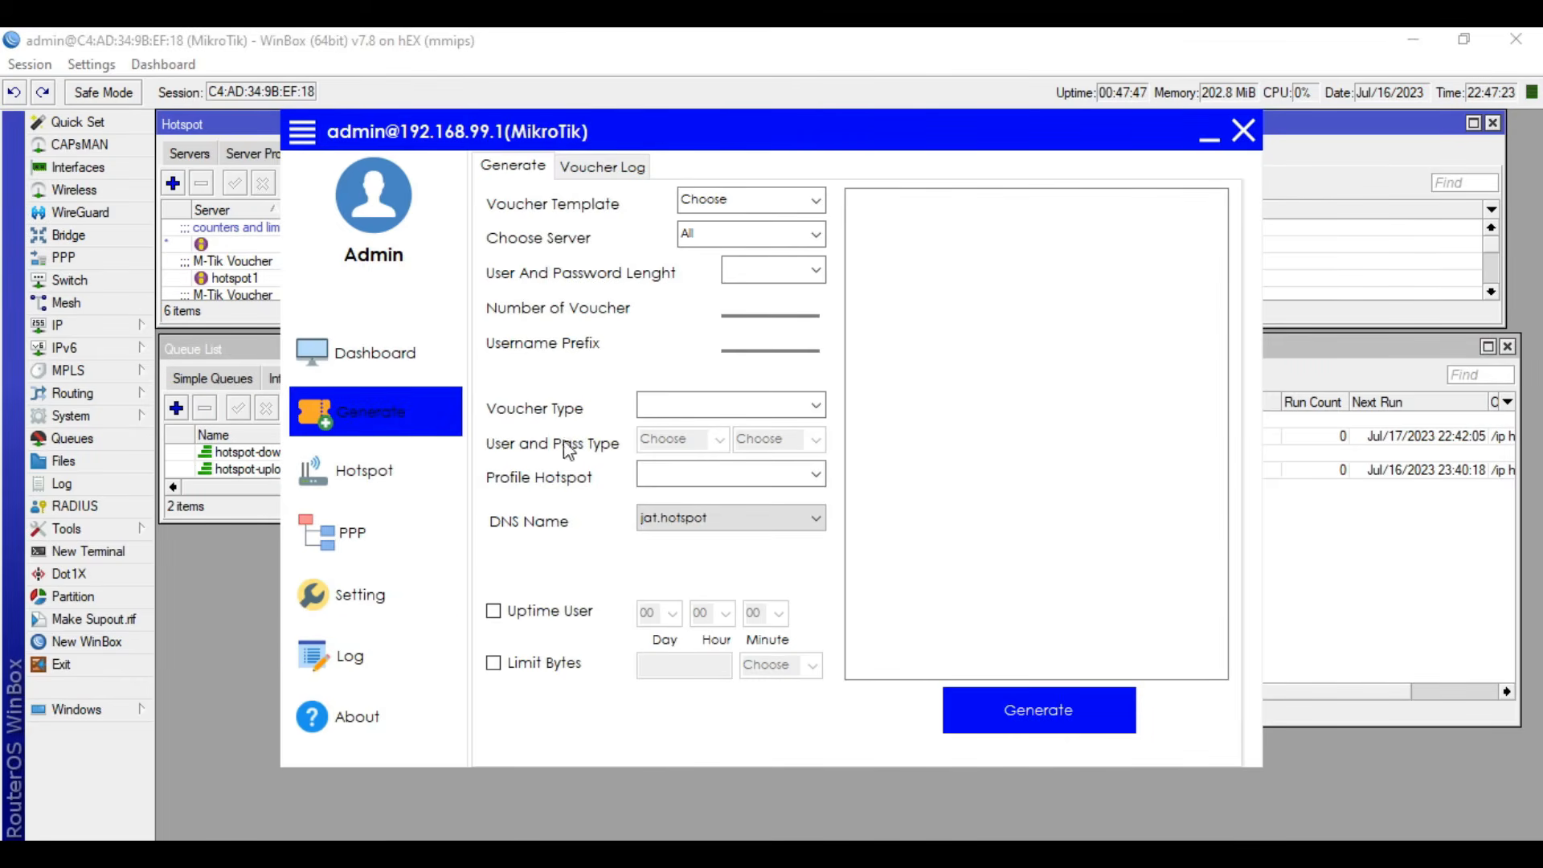
pyautogui.click(224, 587)
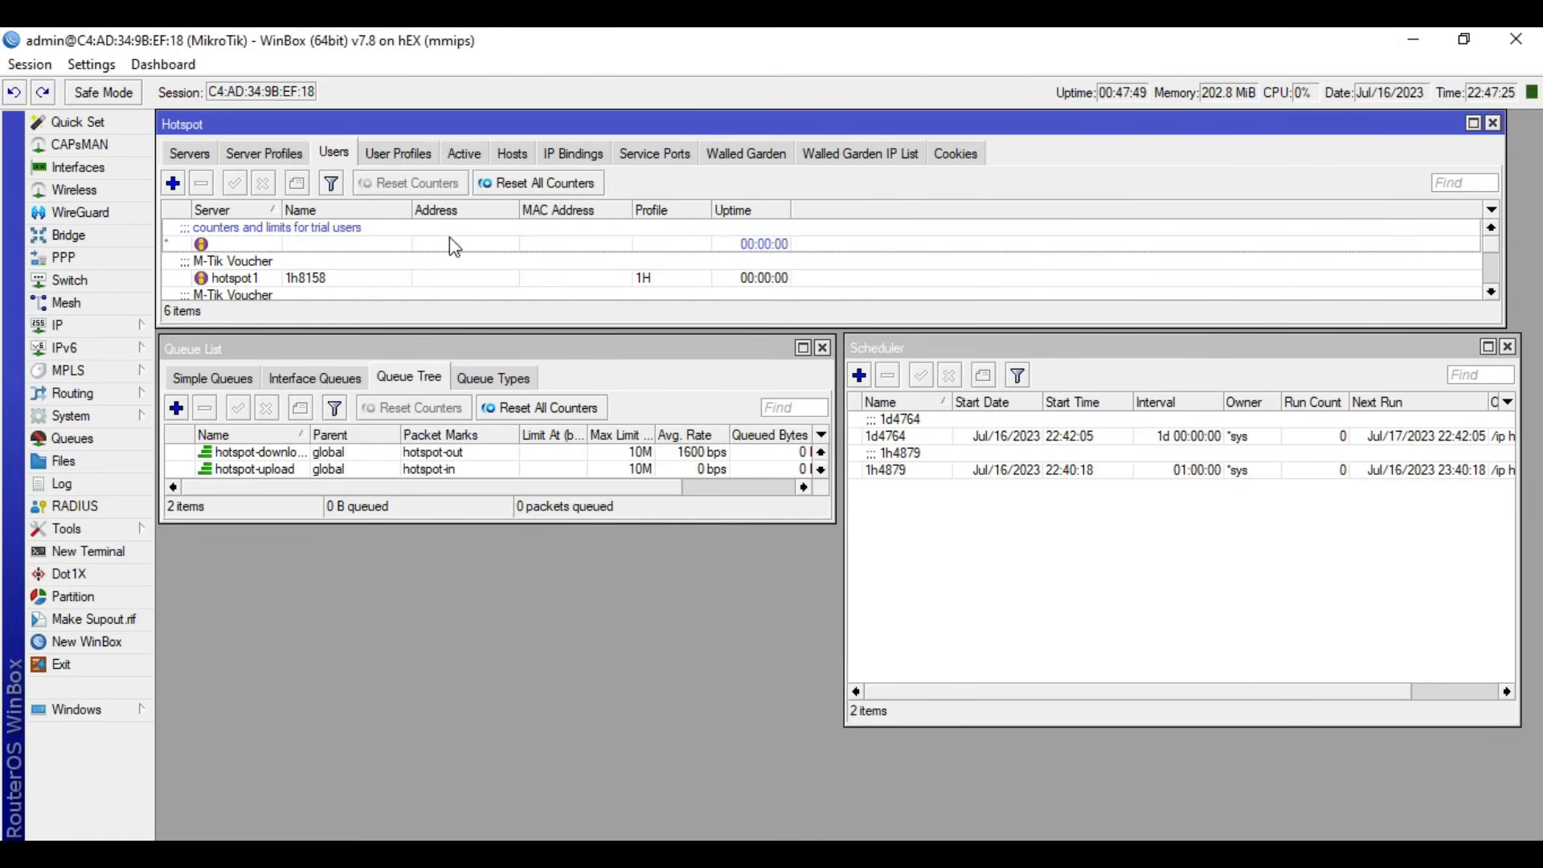
pyautogui.click(390, 154)
pyautogui.click(227, 266)
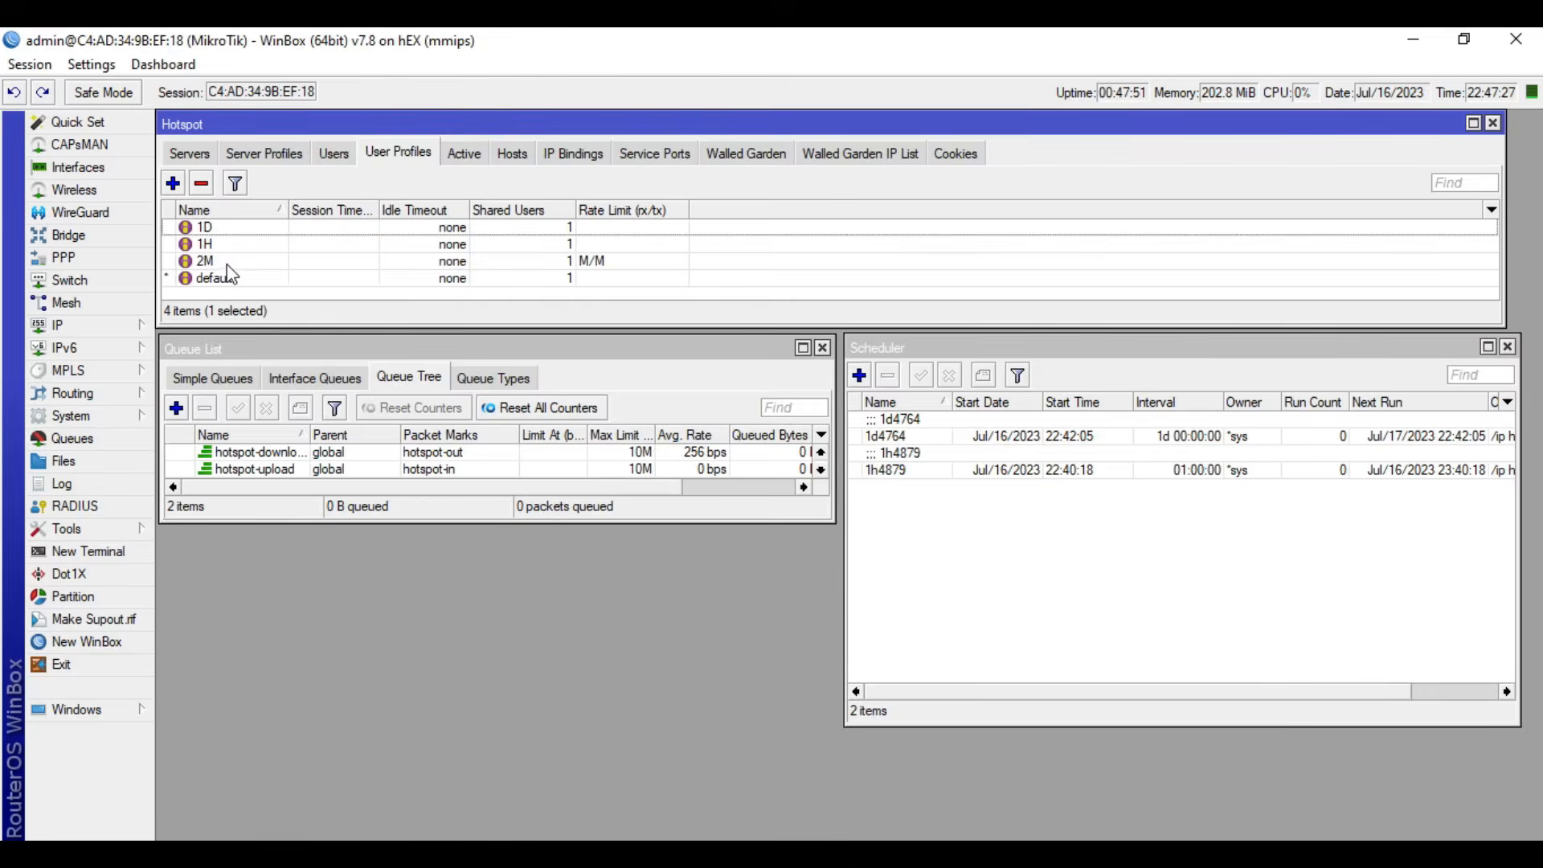
pyautogui.doubleClick(227, 267)
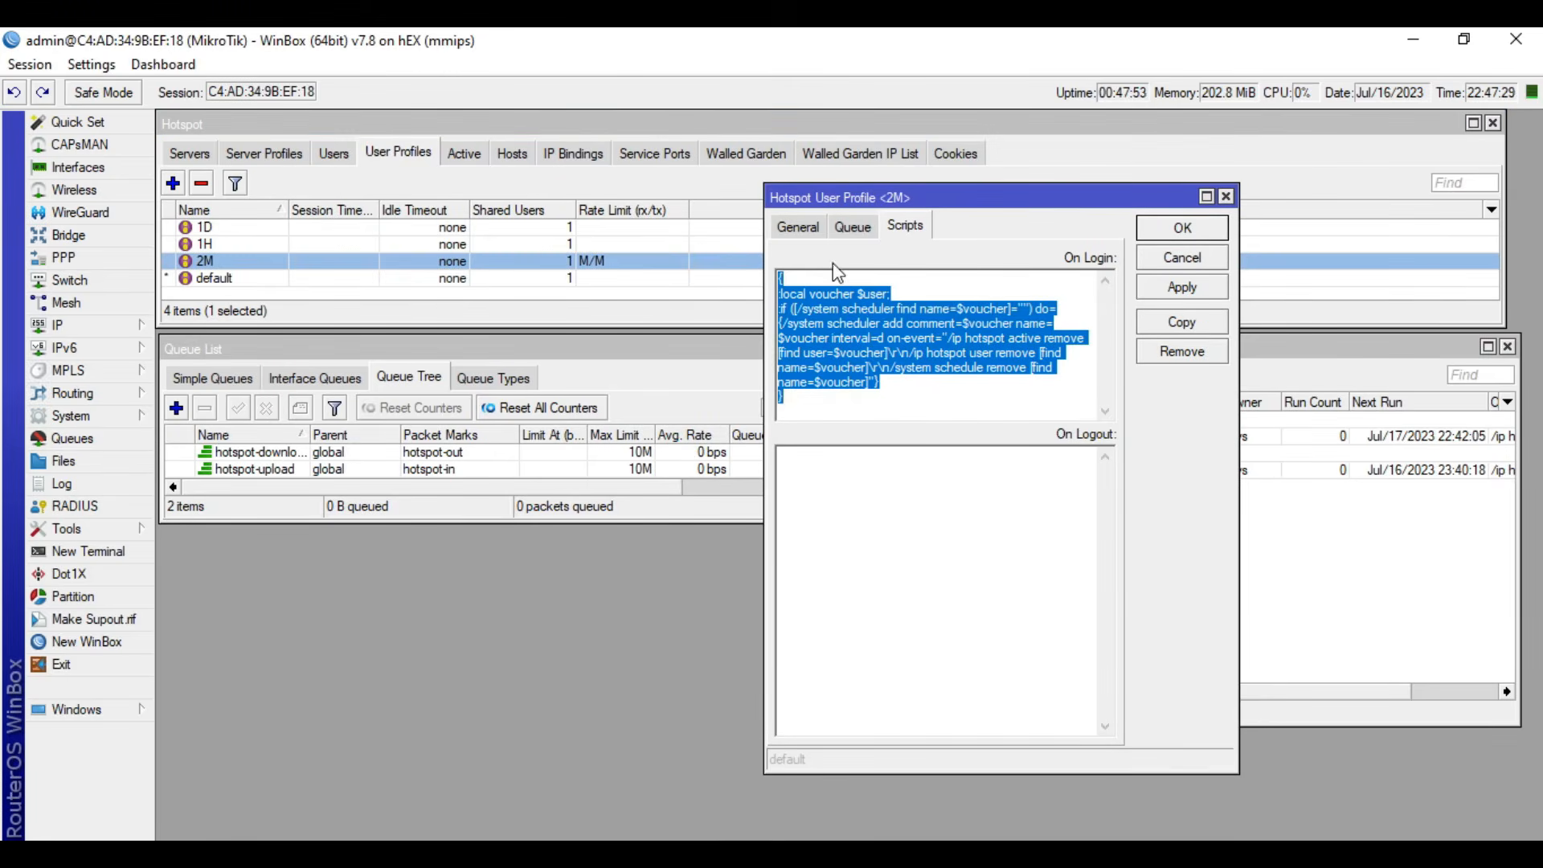
pyautogui.click(795, 228)
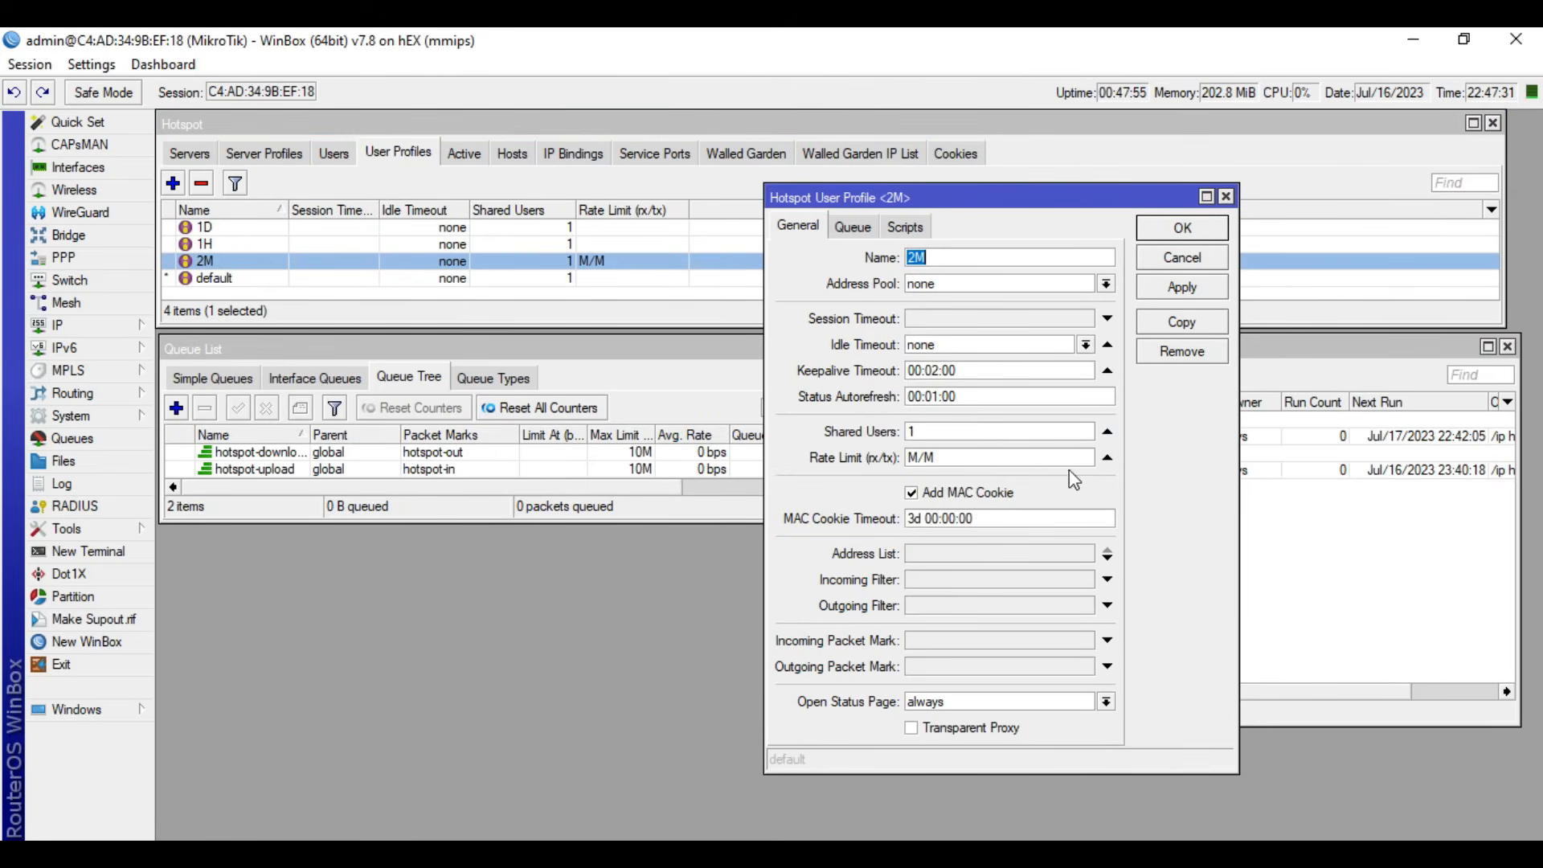
pyautogui.click(1107, 457)
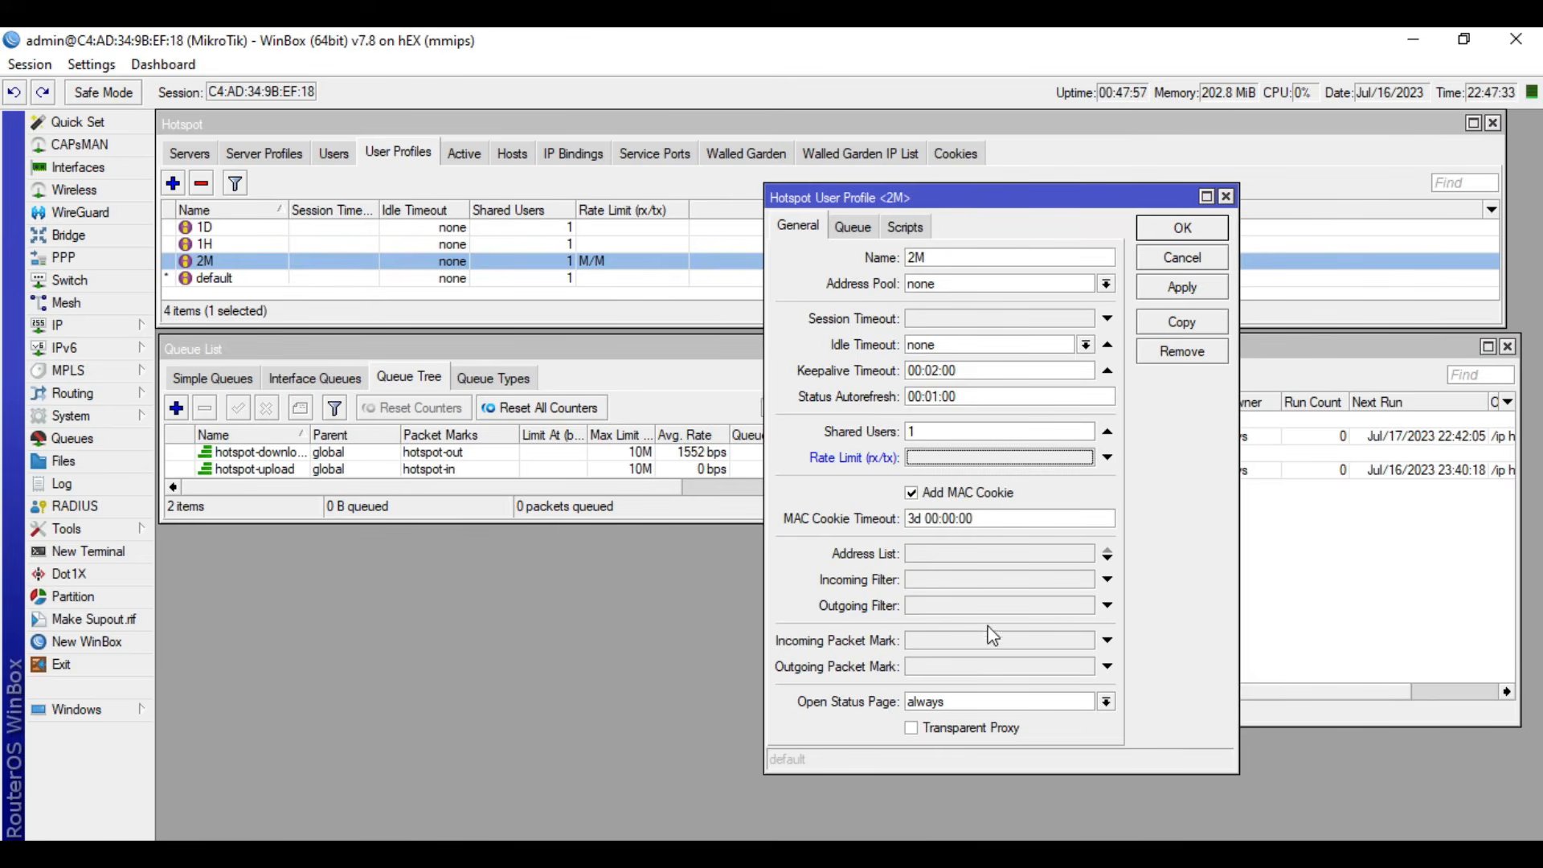
# - Set the 2M profile's incoming packet mark to hotspot-in and outgoing packet mark to hotspot-out, and apply the changes
pyautogui.click(967, 641)
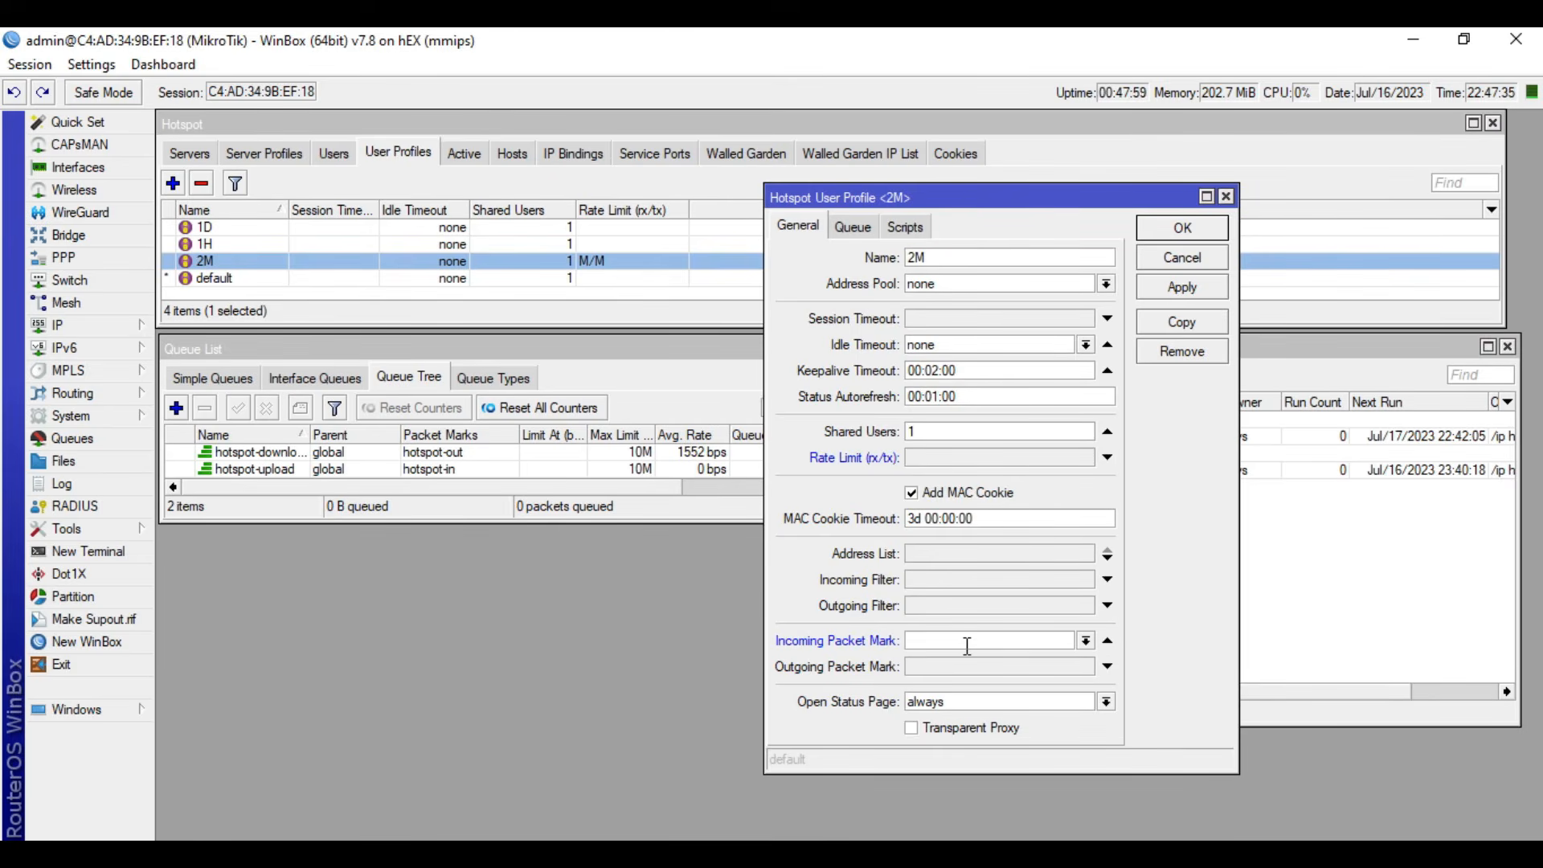
pyautogui.click(1085, 641)
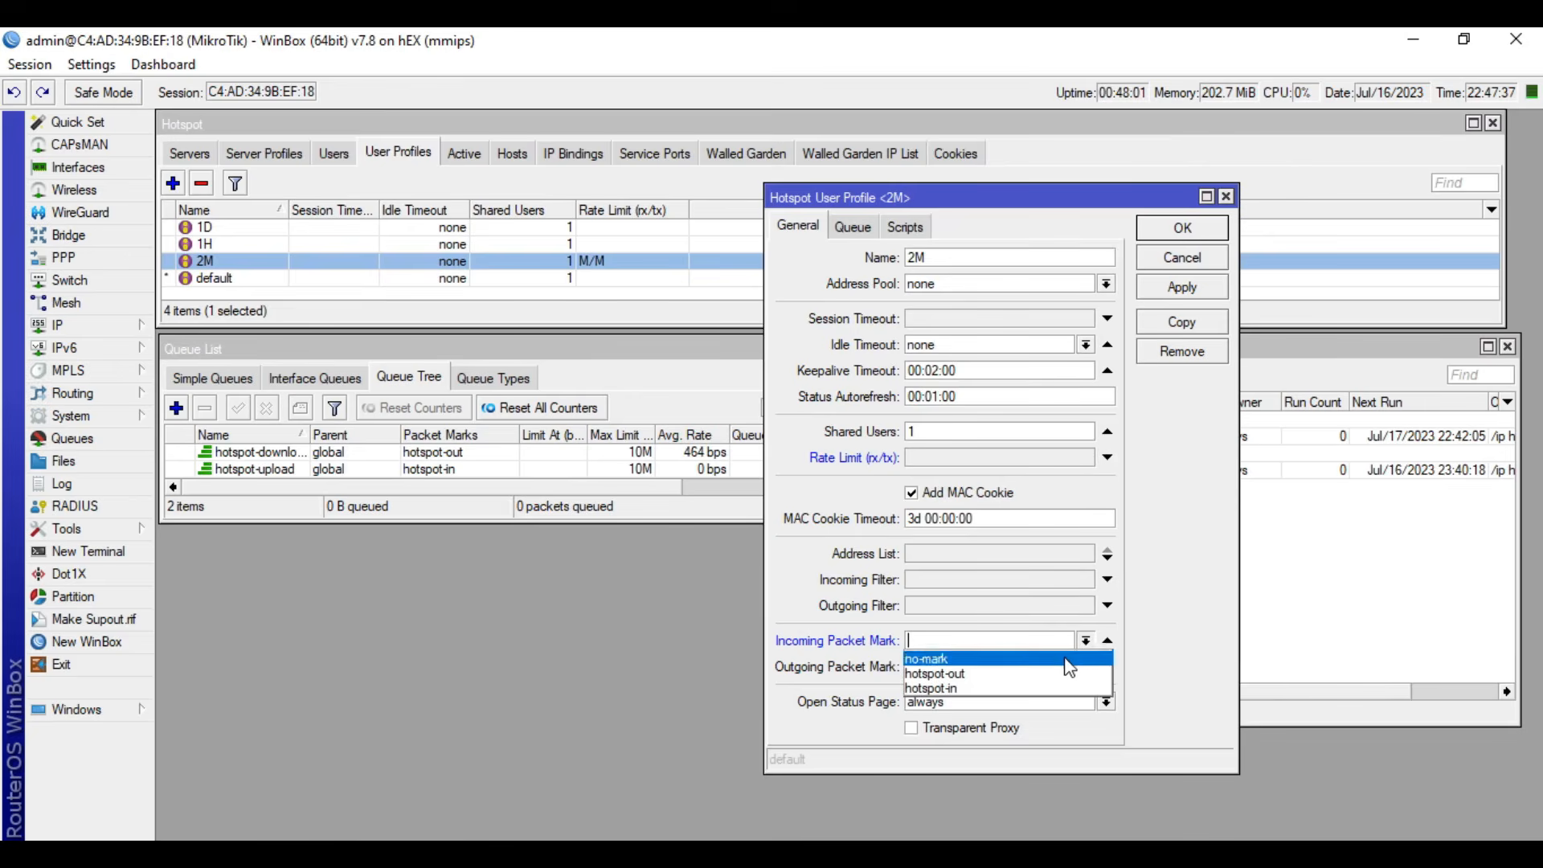
pyautogui.click(1029, 688)
pyautogui.click(1053, 666)
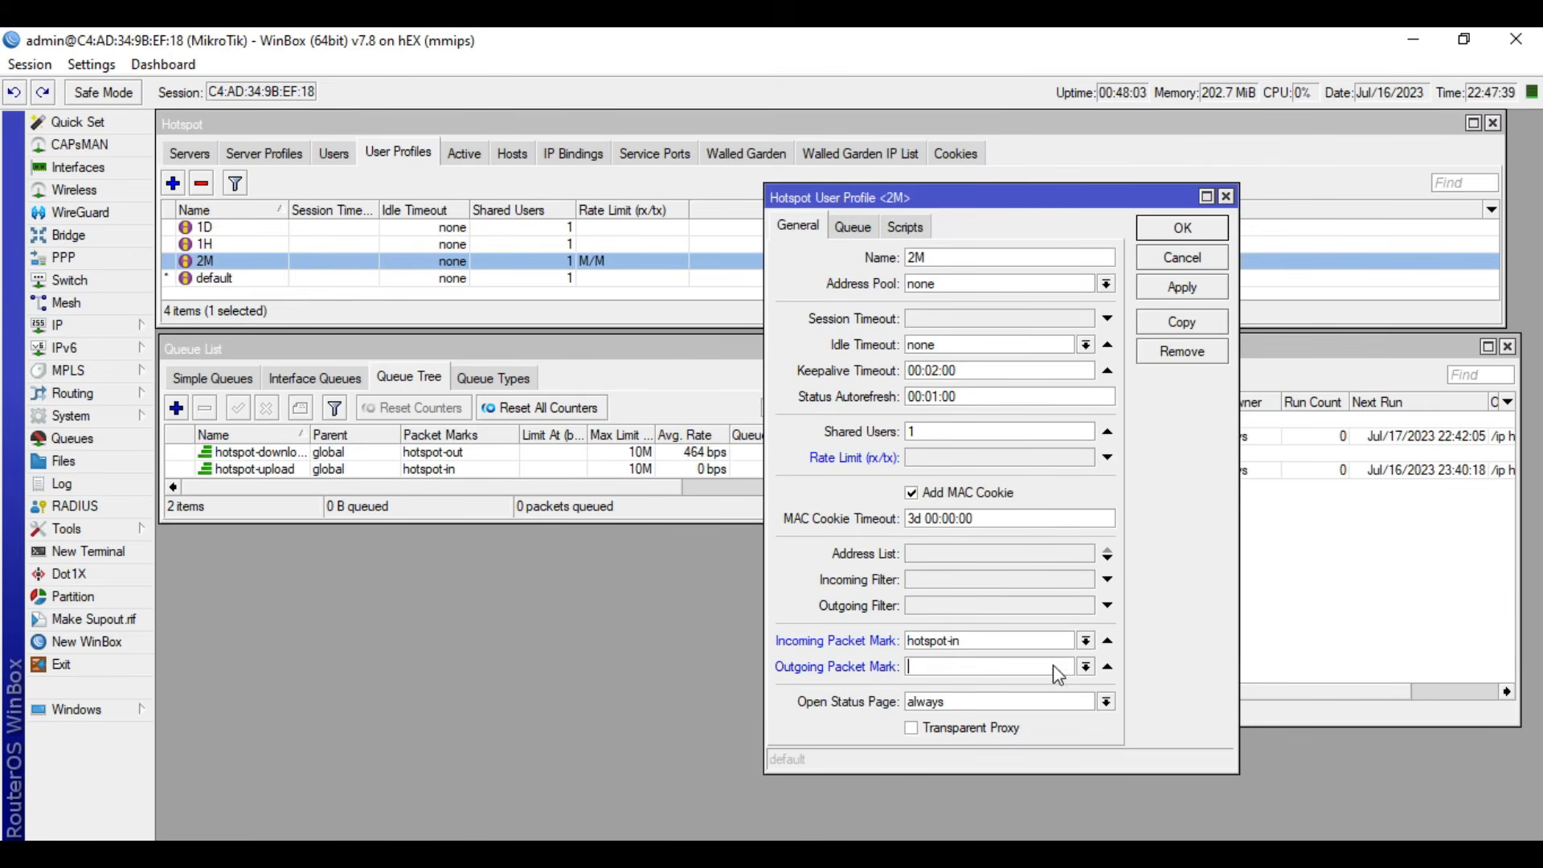
pyautogui.click(1084, 669)
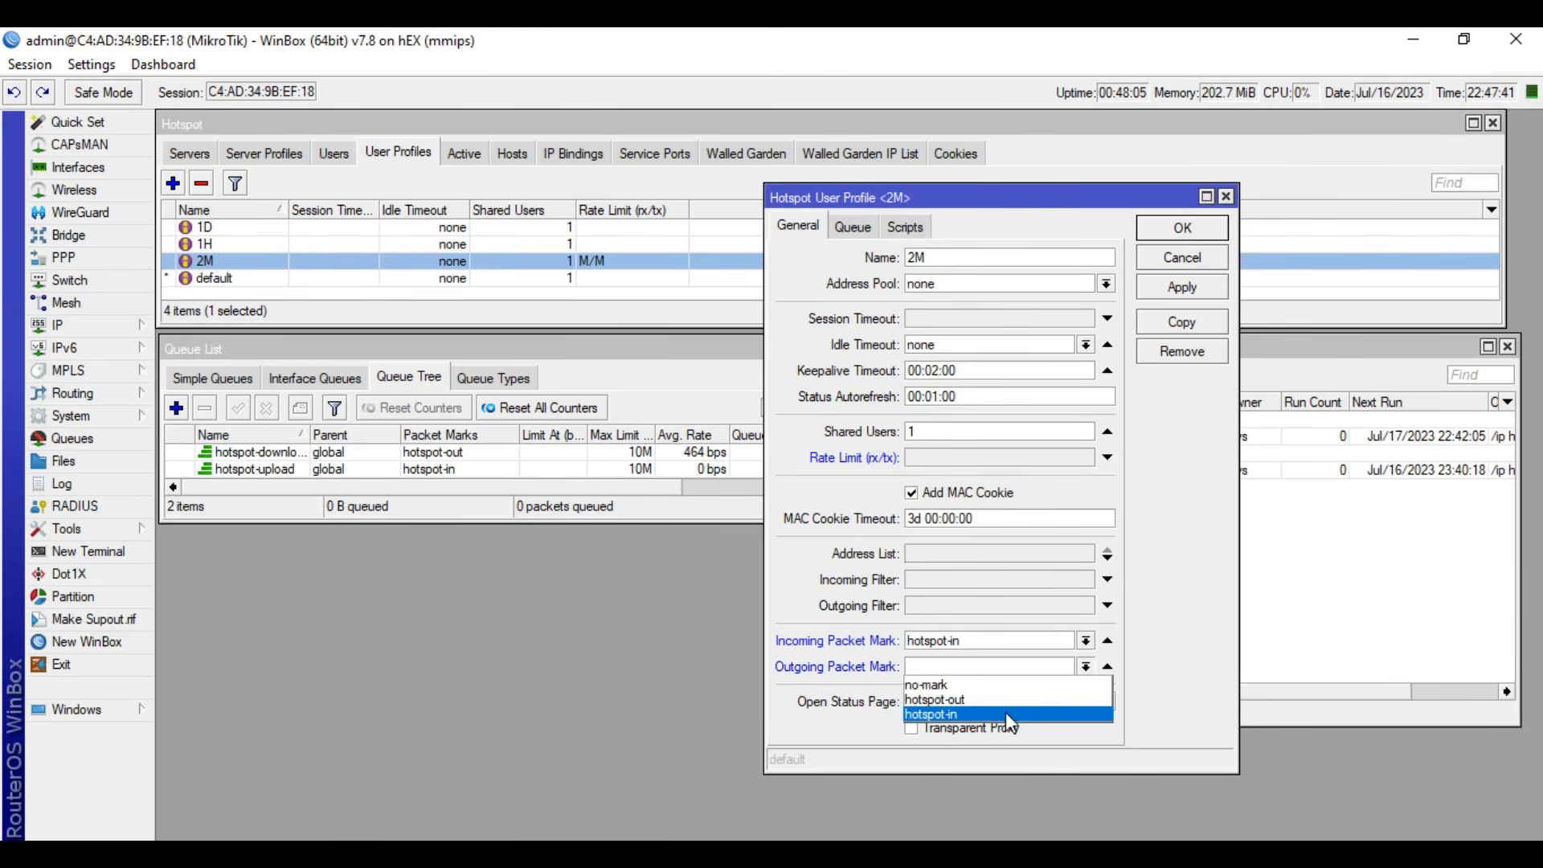
pyautogui.click(1003, 712)
pyautogui.click(1085, 667)
pyautogui.click(1024, 702)
pyautogui.click(1175, 290)
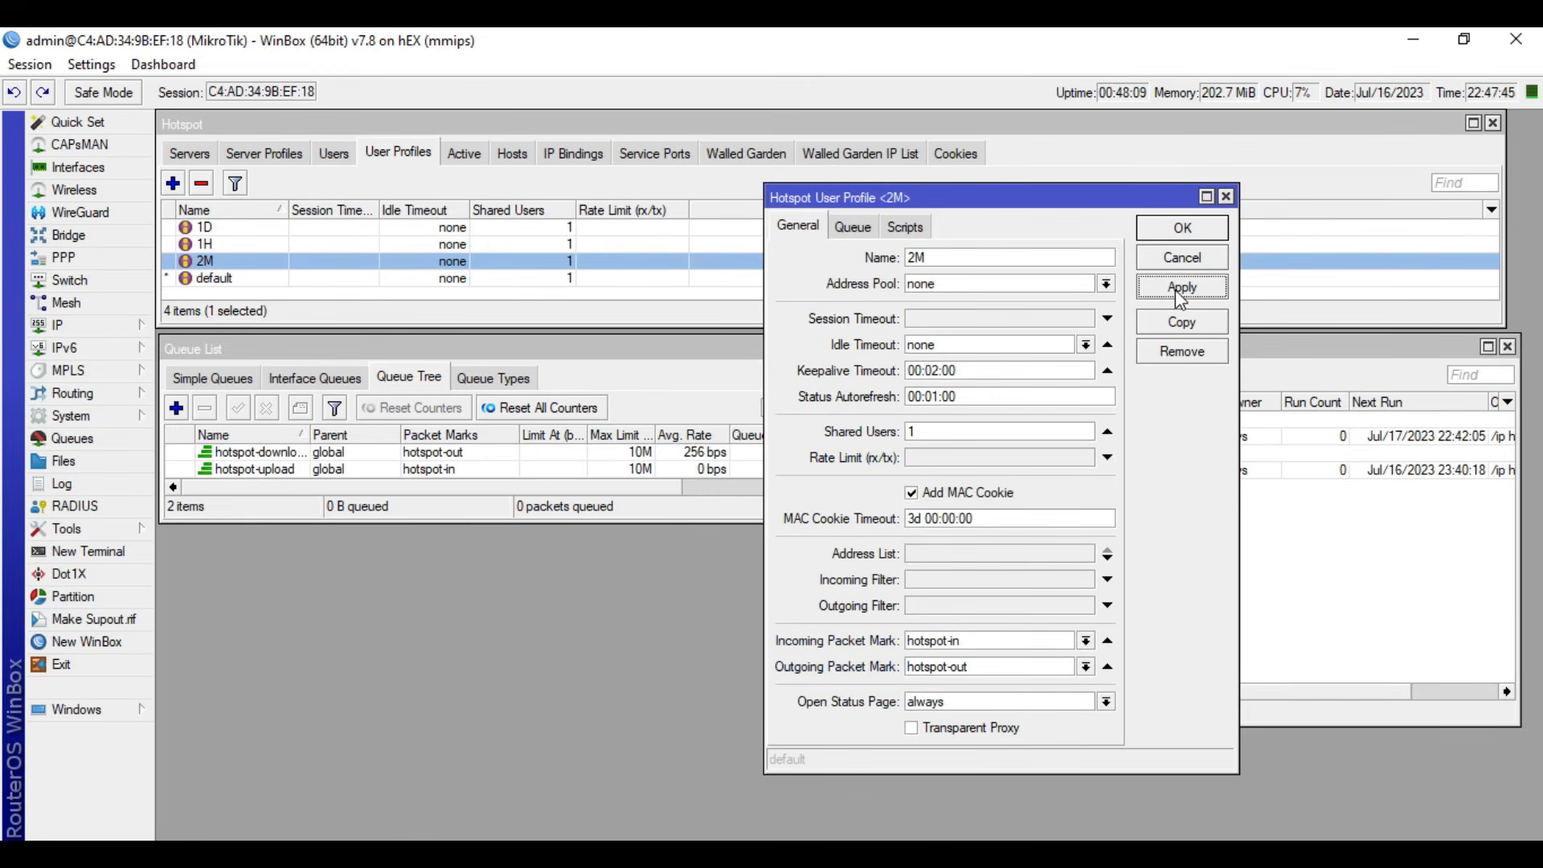
# - Copy the 2M profile's On Login script into a new Notepad document and maximize Notepad
pyautogui.click(906, 228)
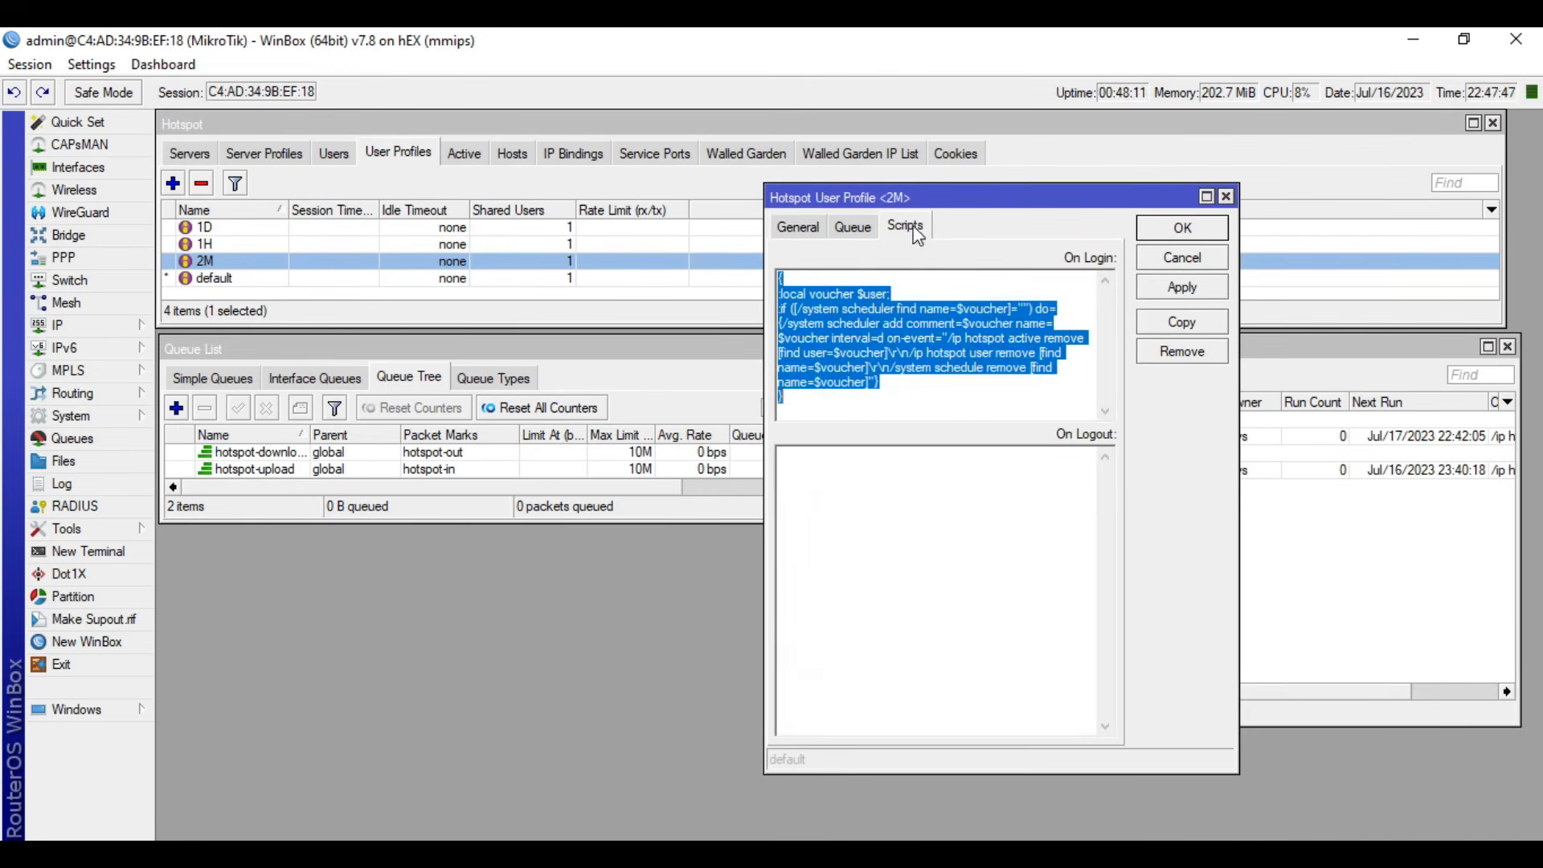
pyautogui.click(906, 381)
pyautogui.moveTo(790, 392); pyautogui.dragTo(757, 280)
pyautogui.hotkey('ctrl', 'c')
pyautogui.press('super+r')
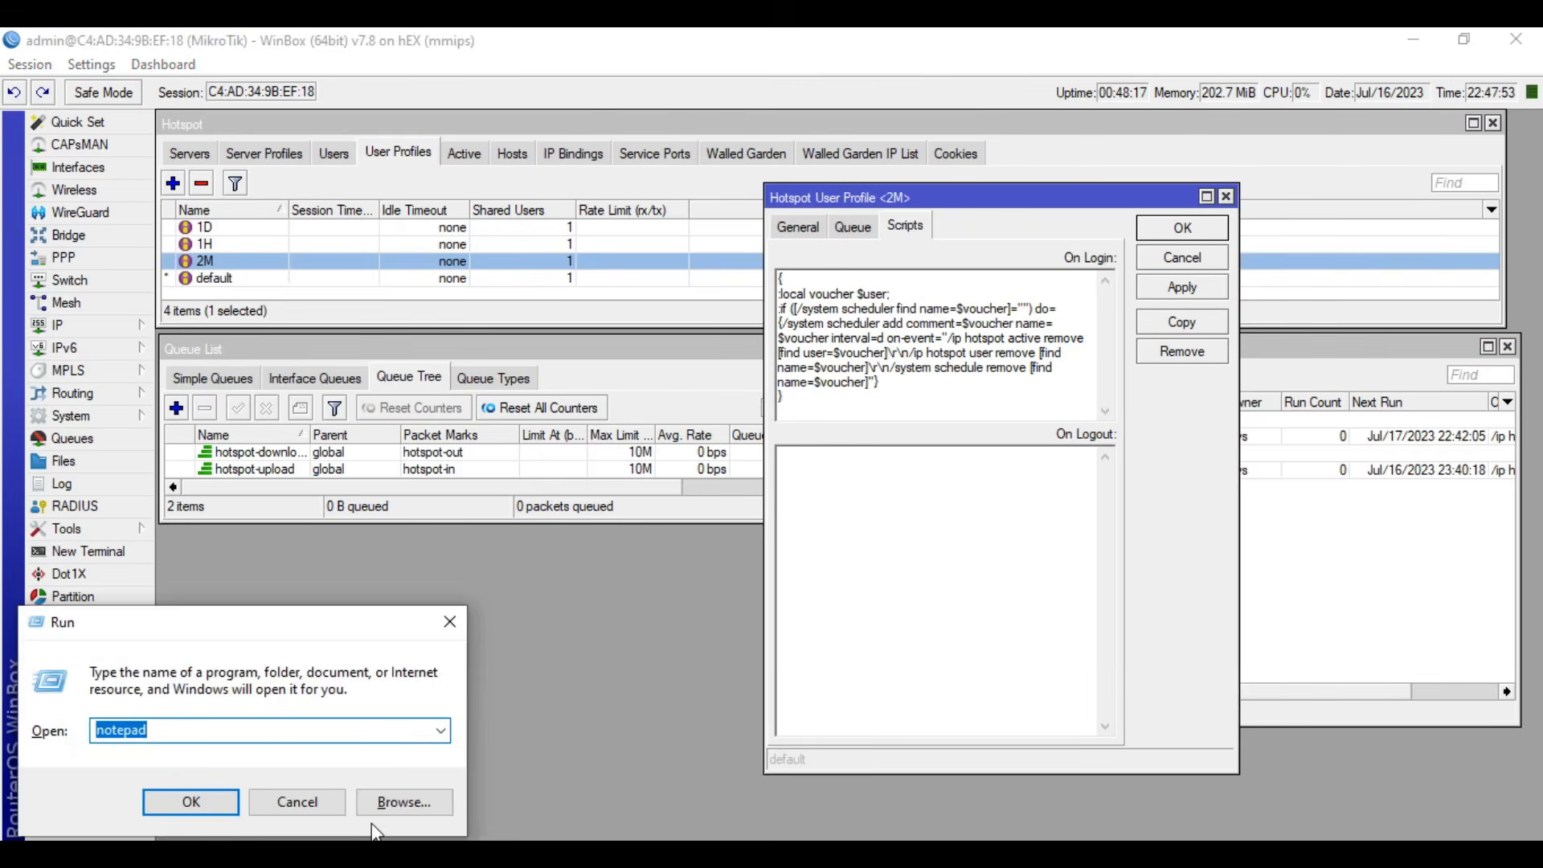
pyautogui.press('Return')
pyautogui.hotkey('ctrl', 'v')
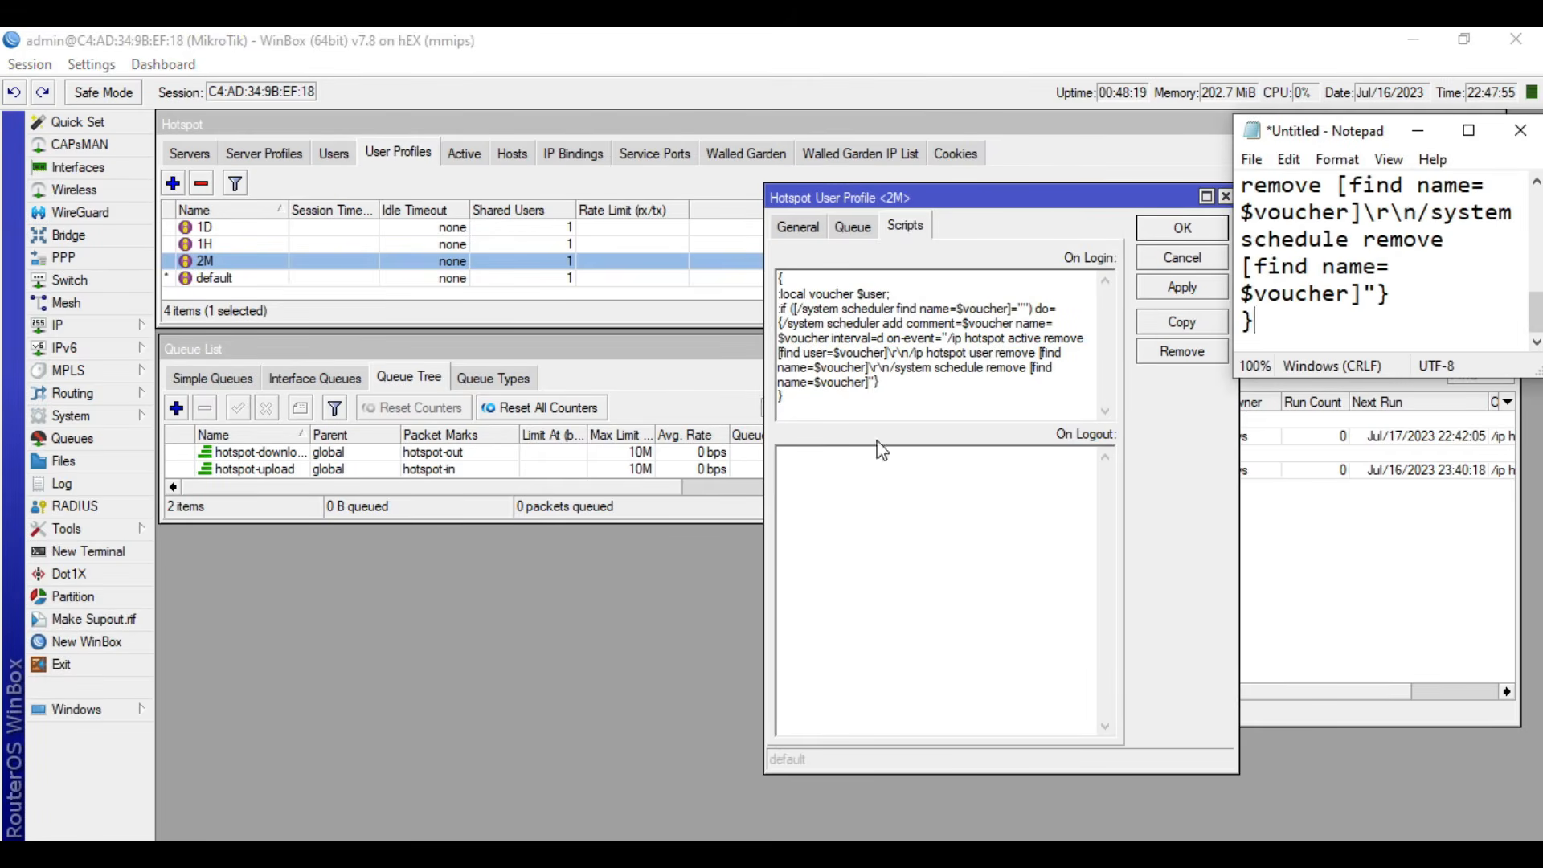
pyautogui.click(1469, 130)
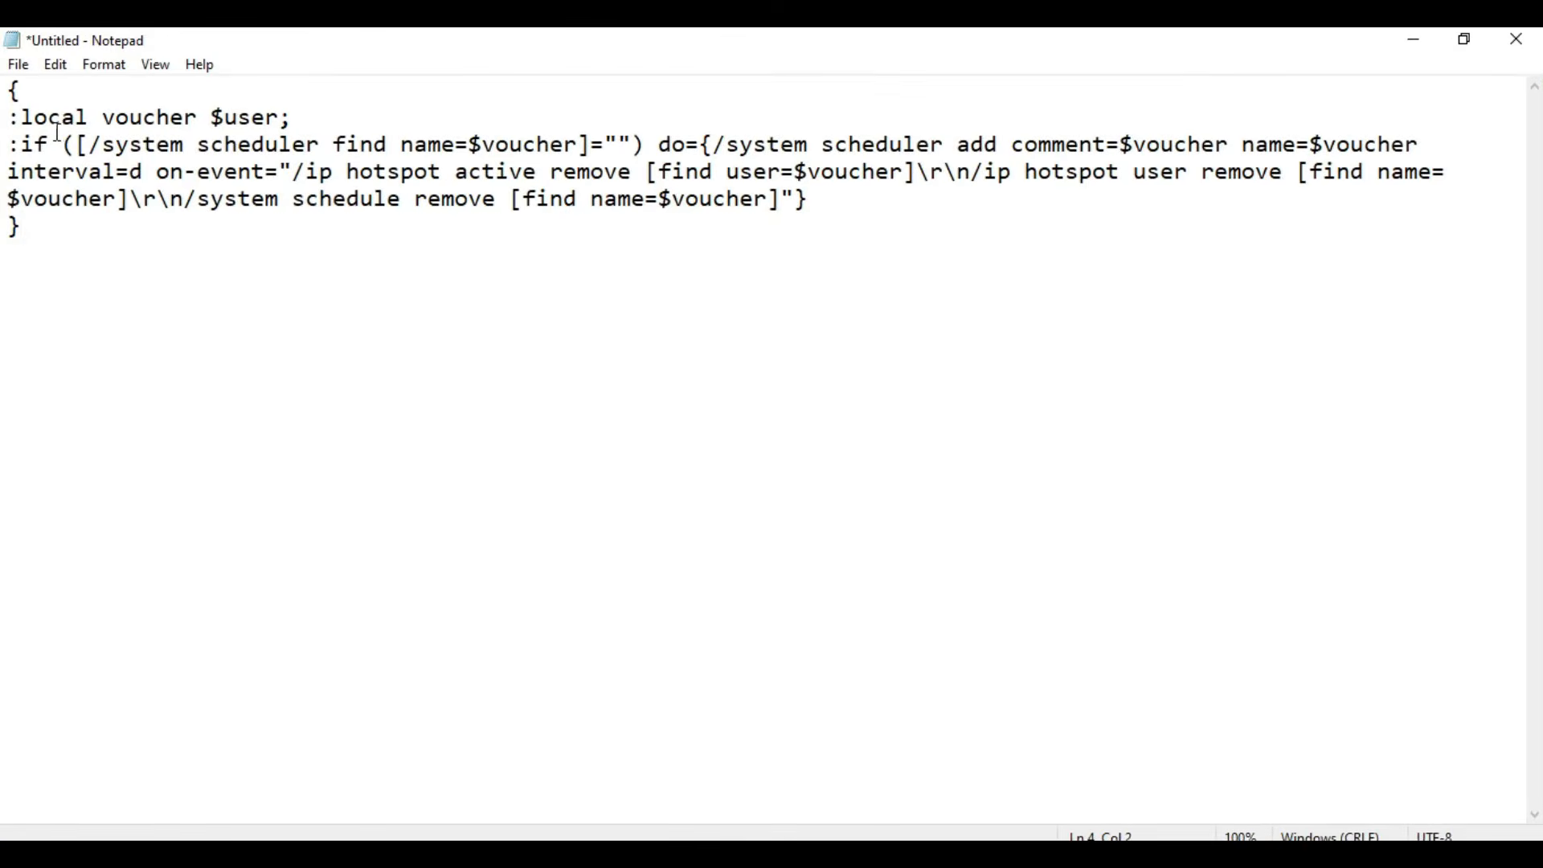
# - Copy the interval 00:00:00 from a new WinBox schedule, discard that schedule, and paste it over the interval value d in the Notepad script
pyautogui.doubleClick(137, 172)
pyautogui.click(144, 176)
pyautogui.doubleClick(137, 172)
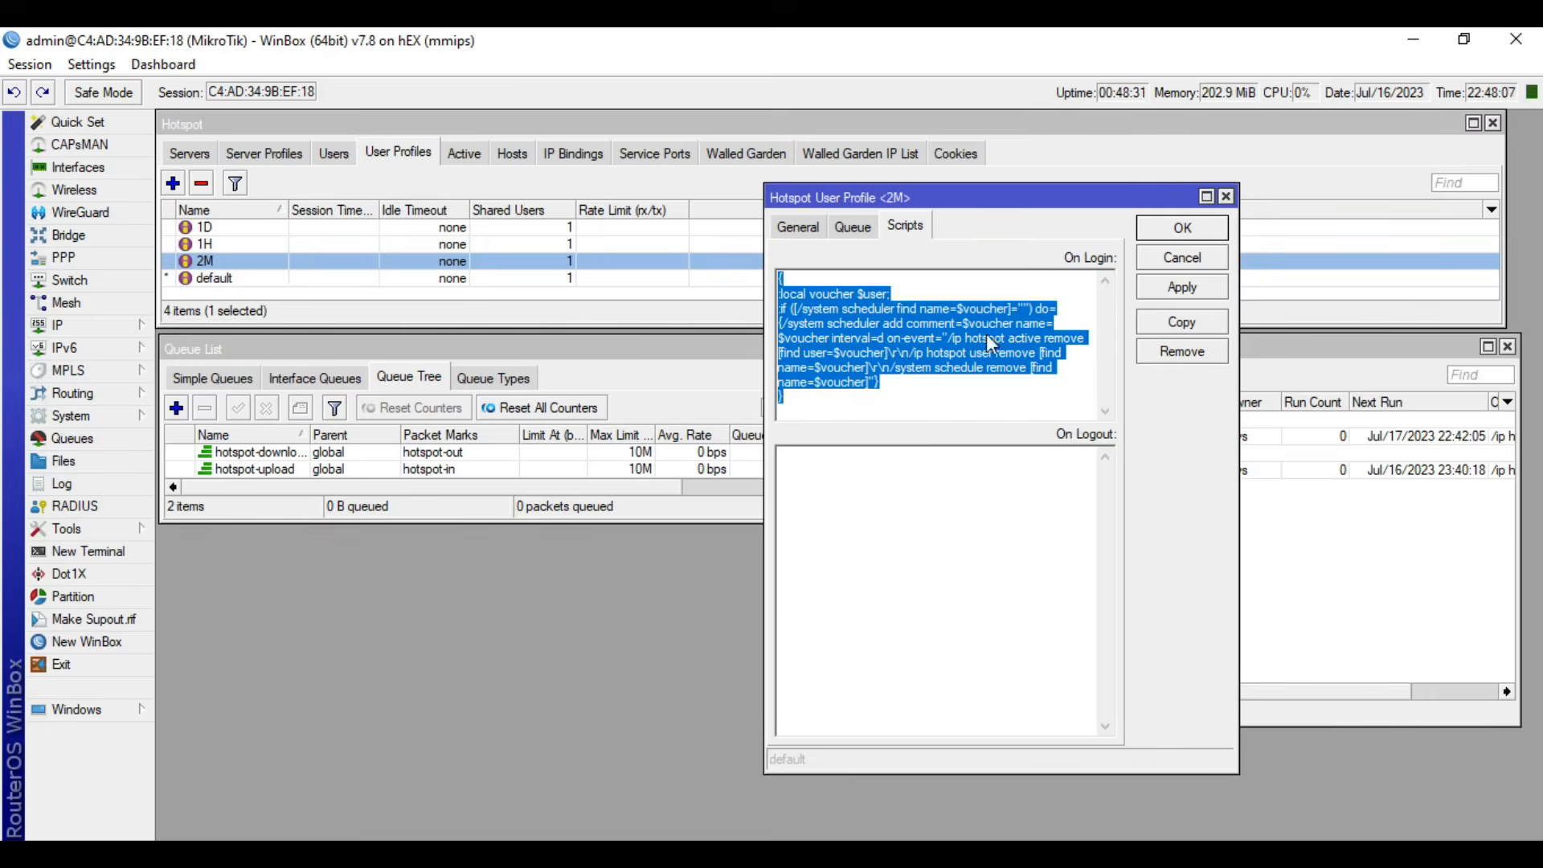
pyautogui.click(1205, 259)
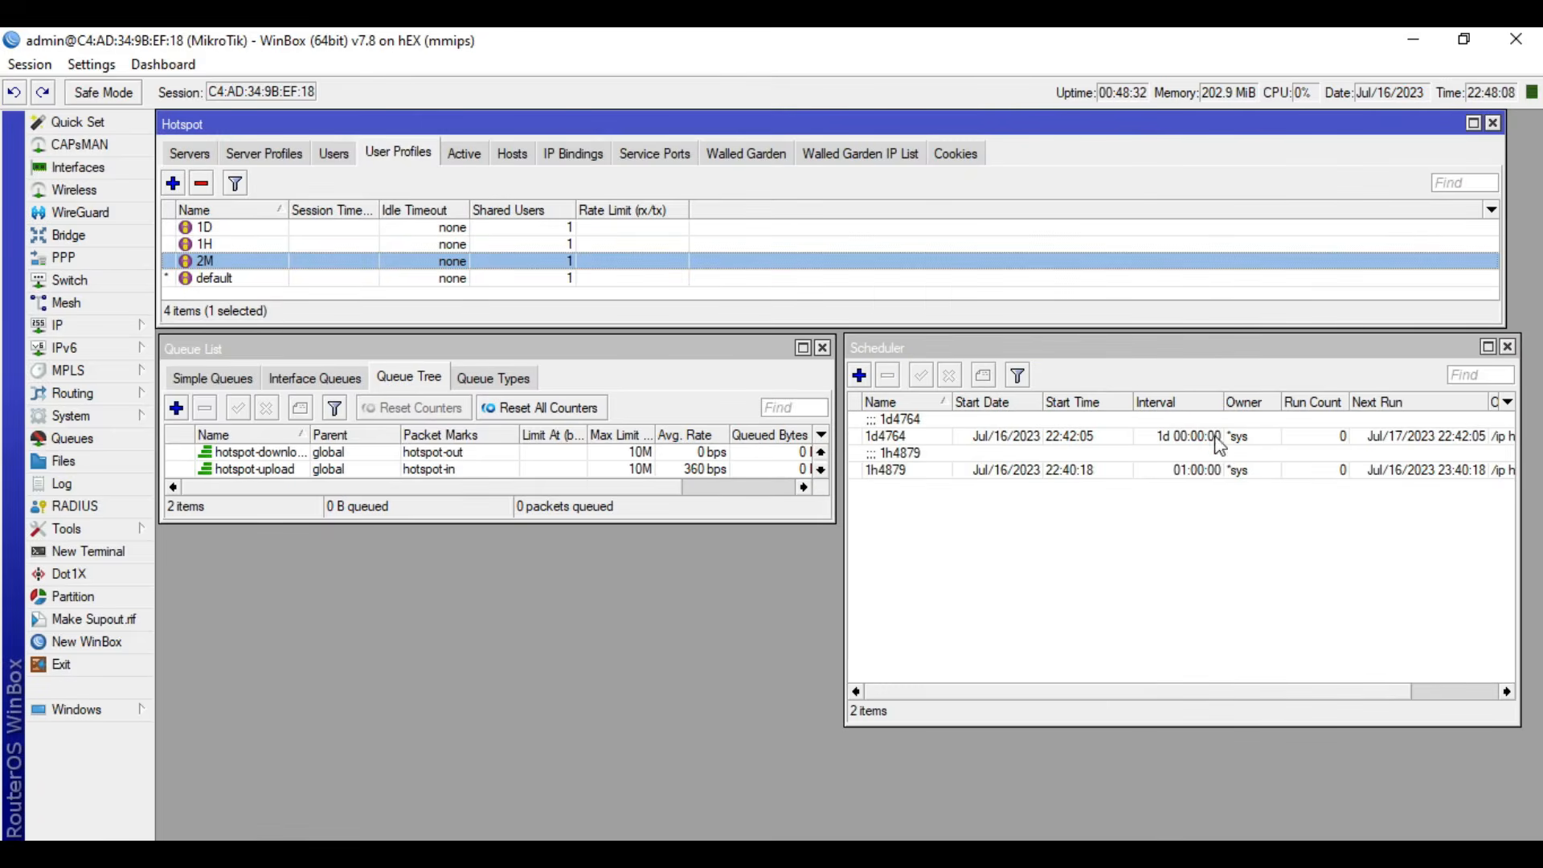
pyautogui.click(1001, 579)
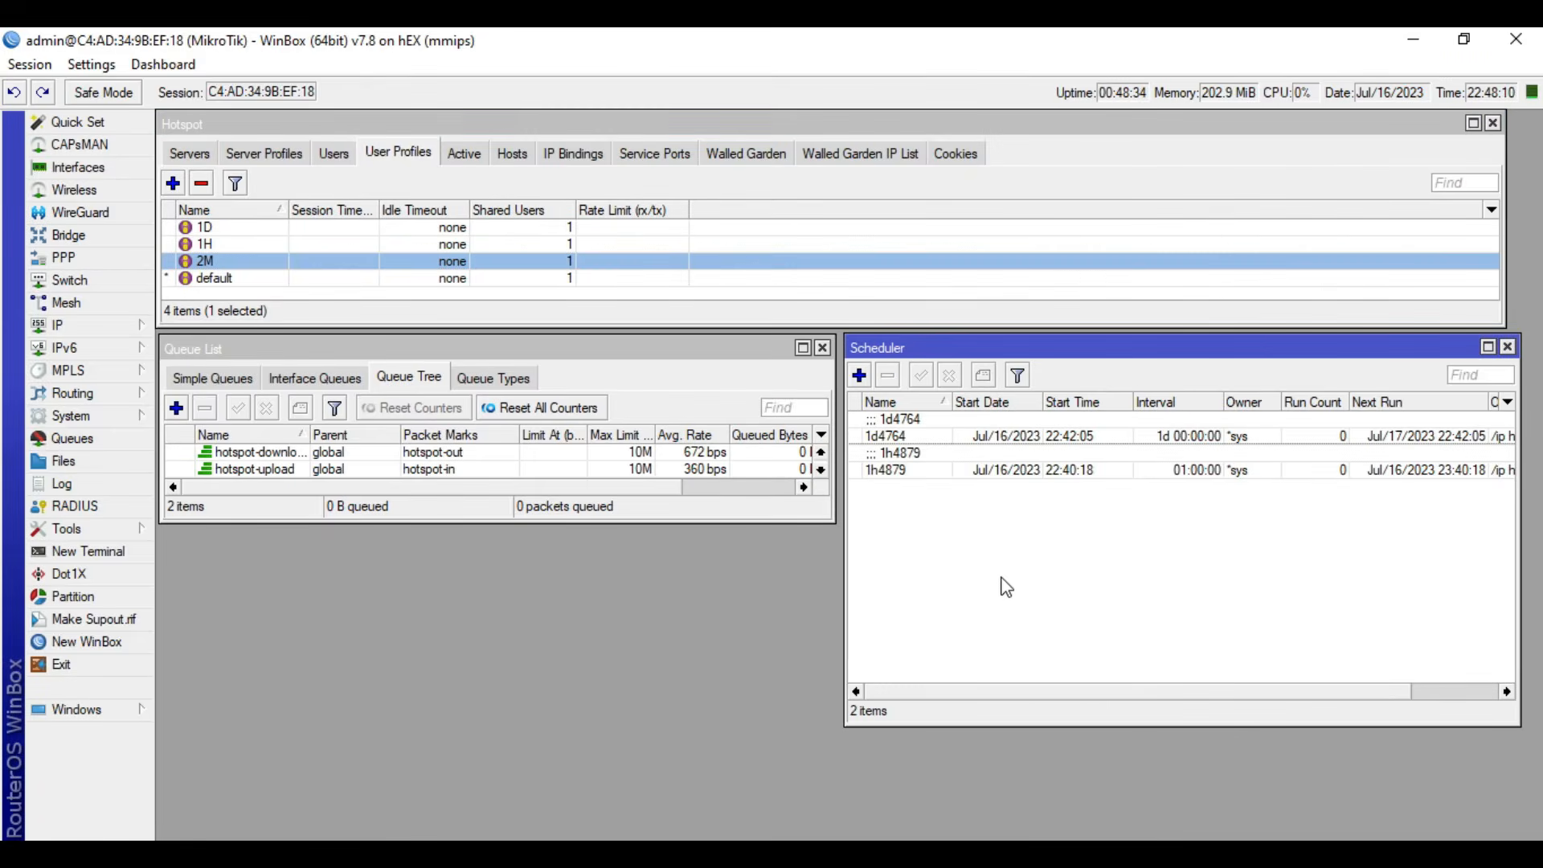
pyautogui.click(859, 375)
pyautogui.moveTo(550, 465); pyautogui.dragTo(486, 482)
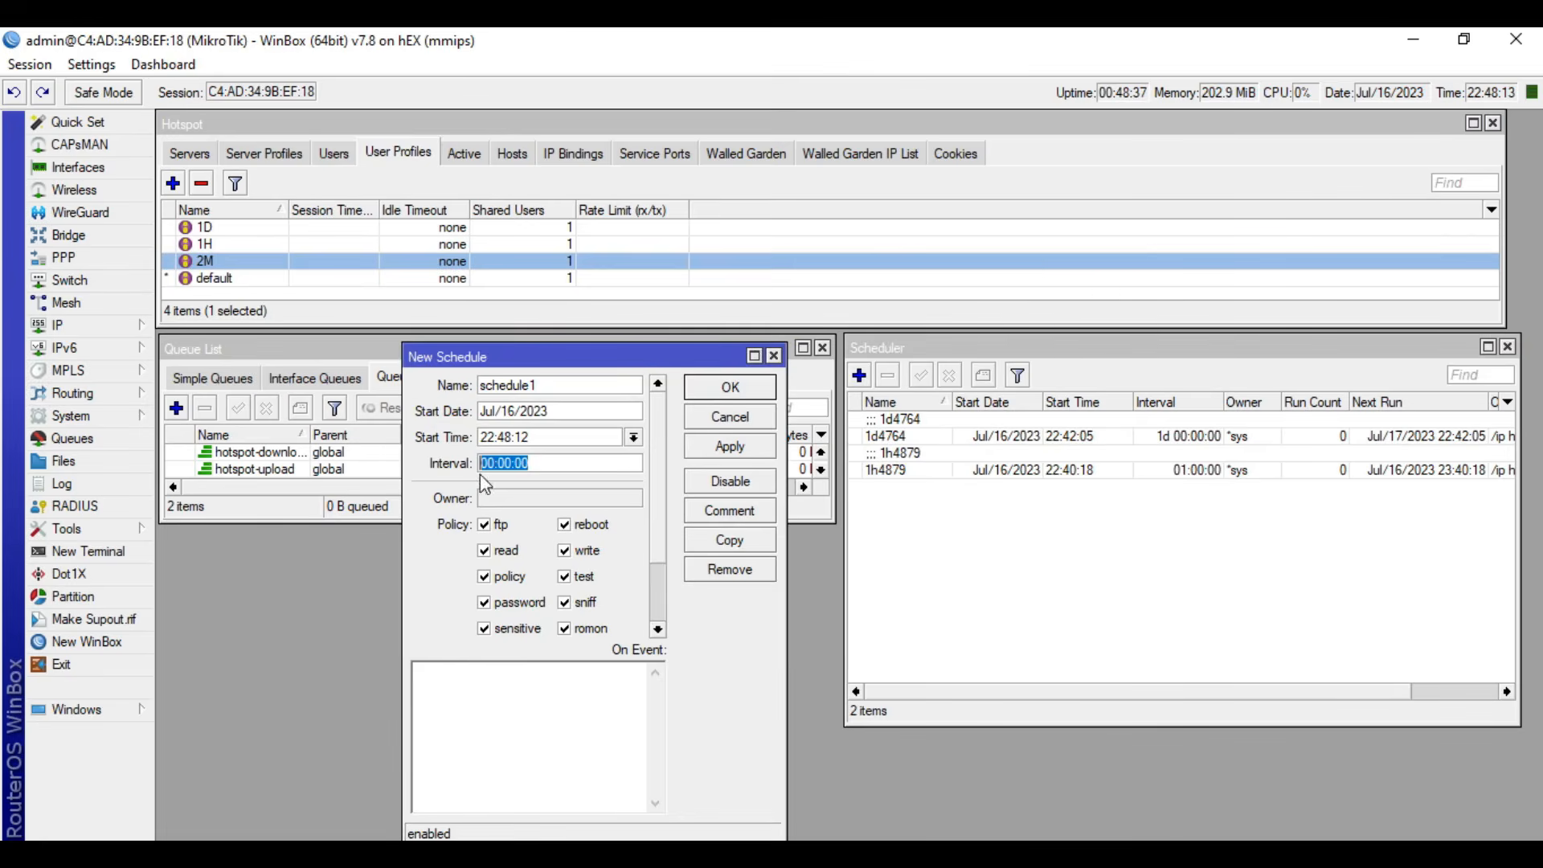
pyautogui.rightClick(511, 463)
pyautogui.click(546, 502)
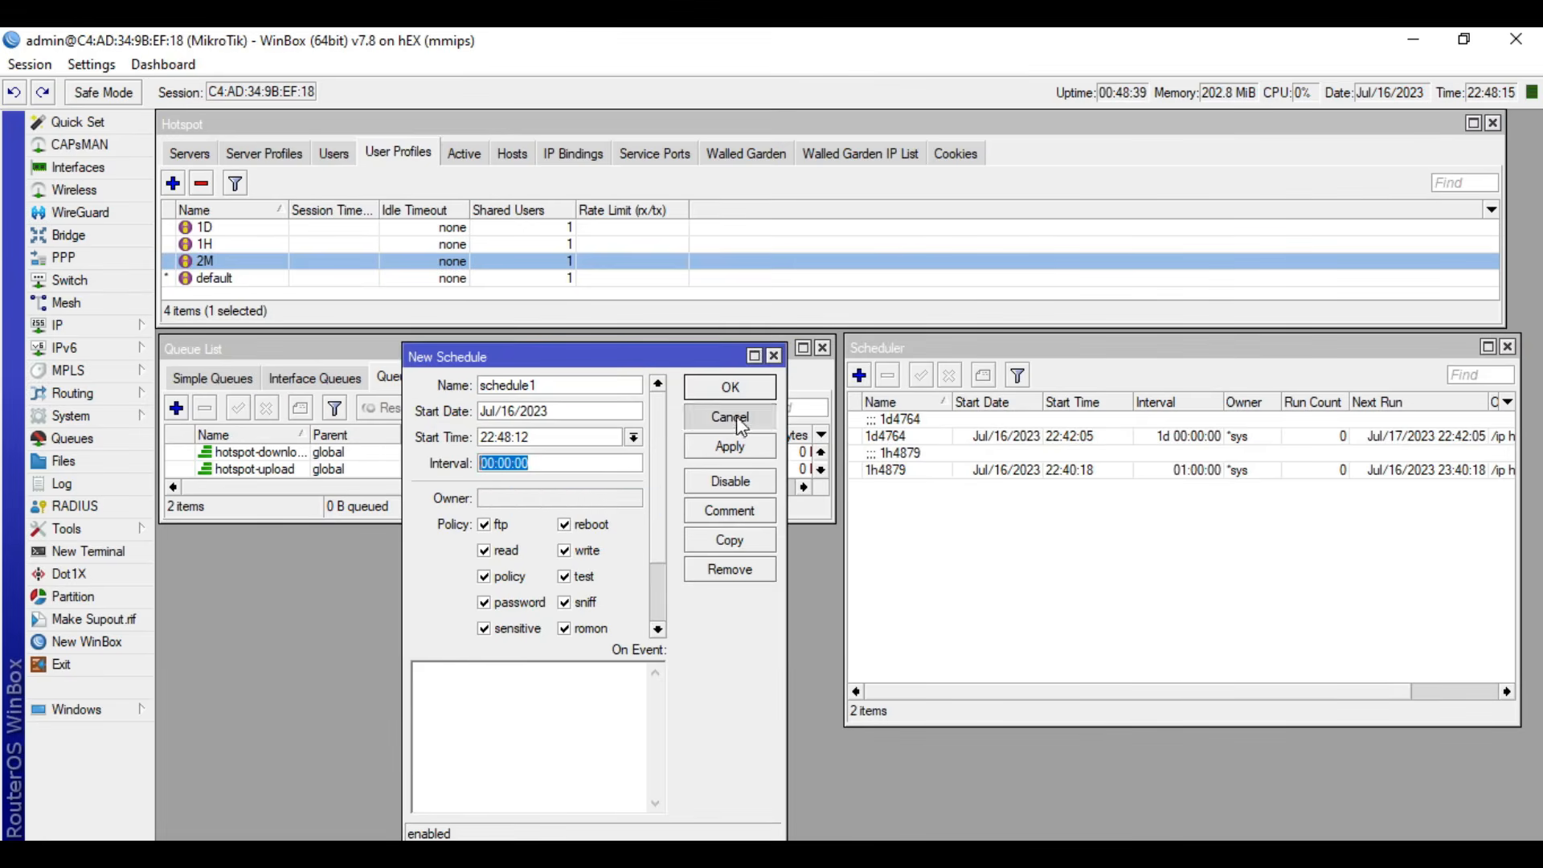
pyautogui.click(731, 418)
pyautogui.click(591, 860)
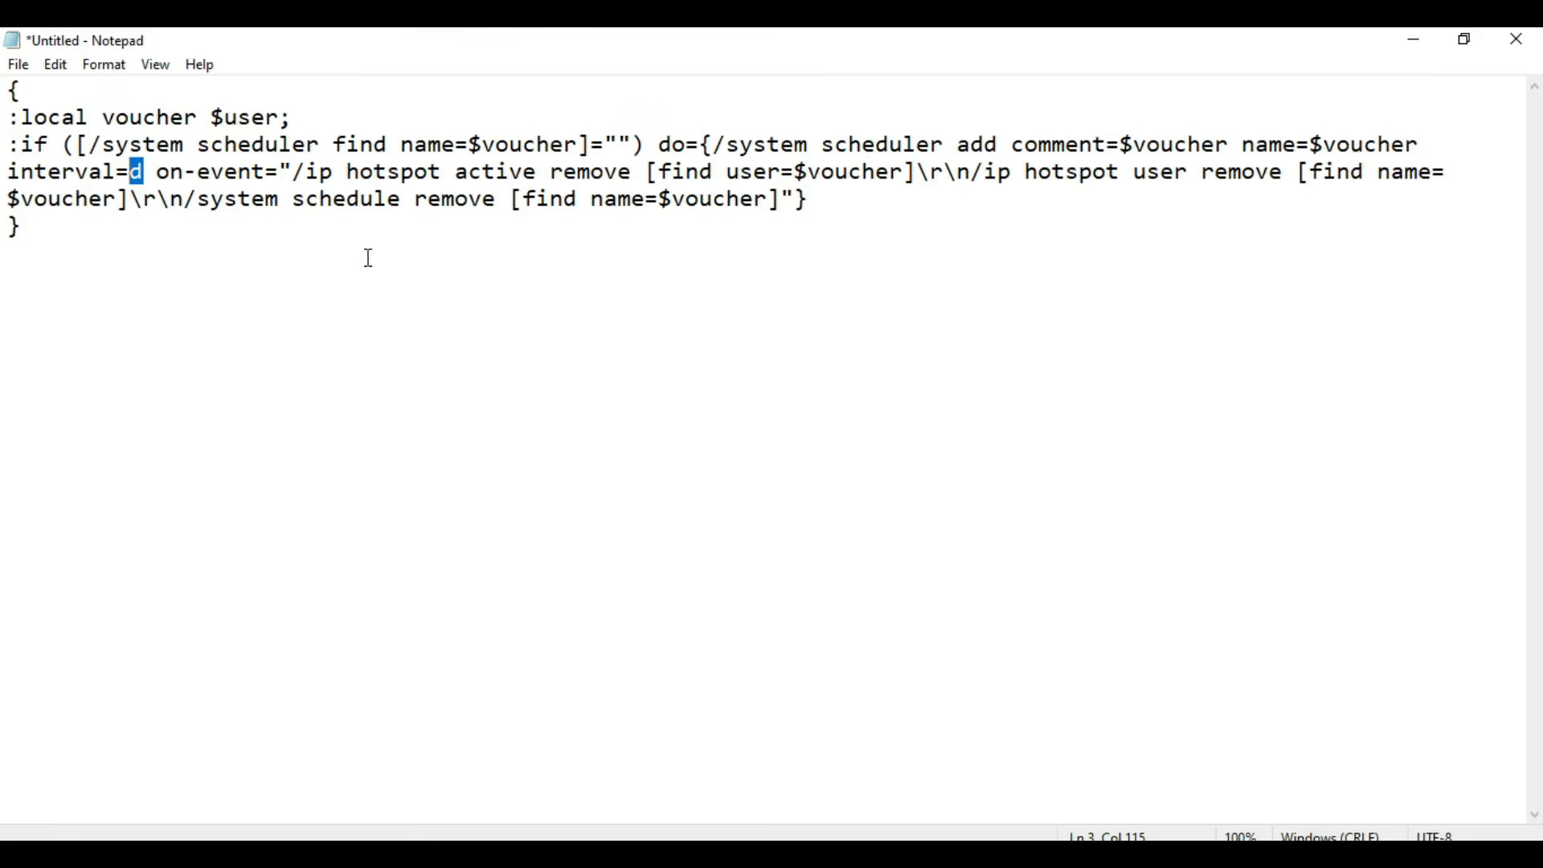
pyautogui.hotkey('ctrl', 'v')
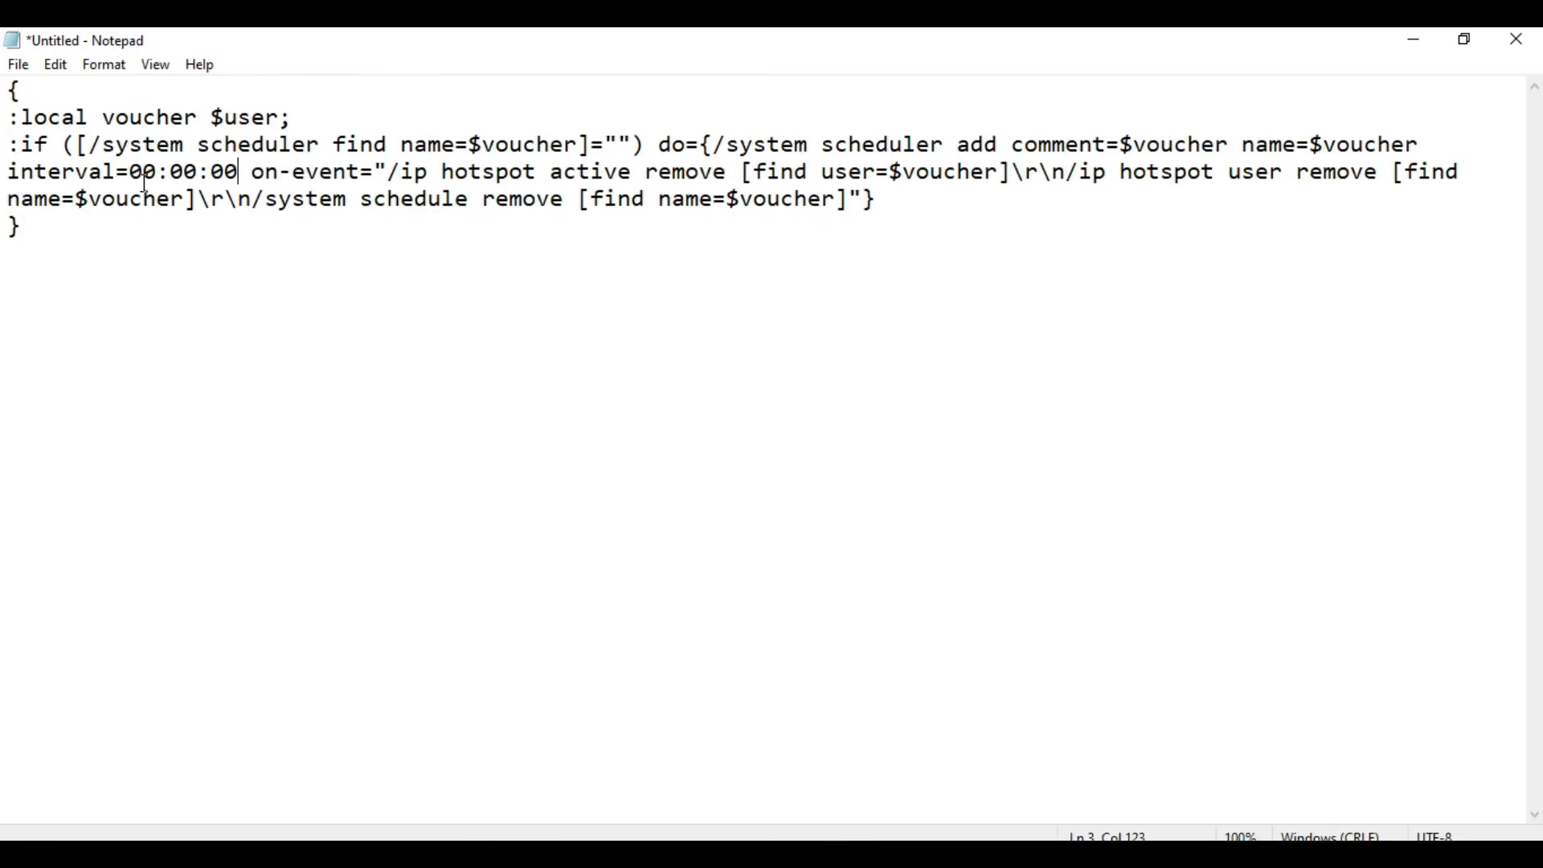
pyautogui.moveTo(56, 236); pyautogui.dragTo(4, 75)
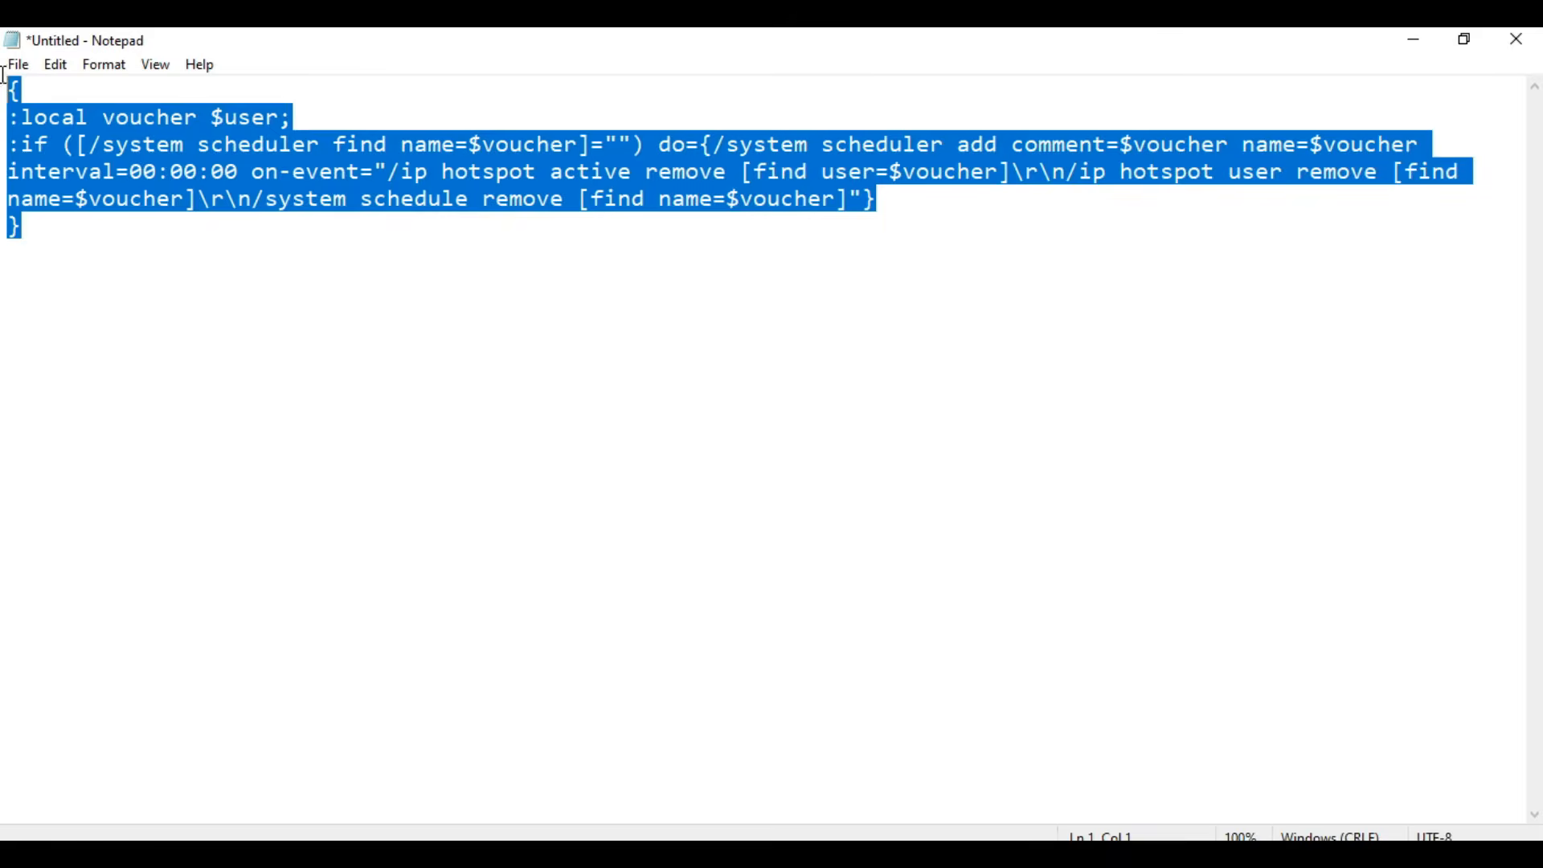
pyautogui.rightClick(30, 120)
pyautogui.click(73, 193)
pyautogui.click(1411, 39)
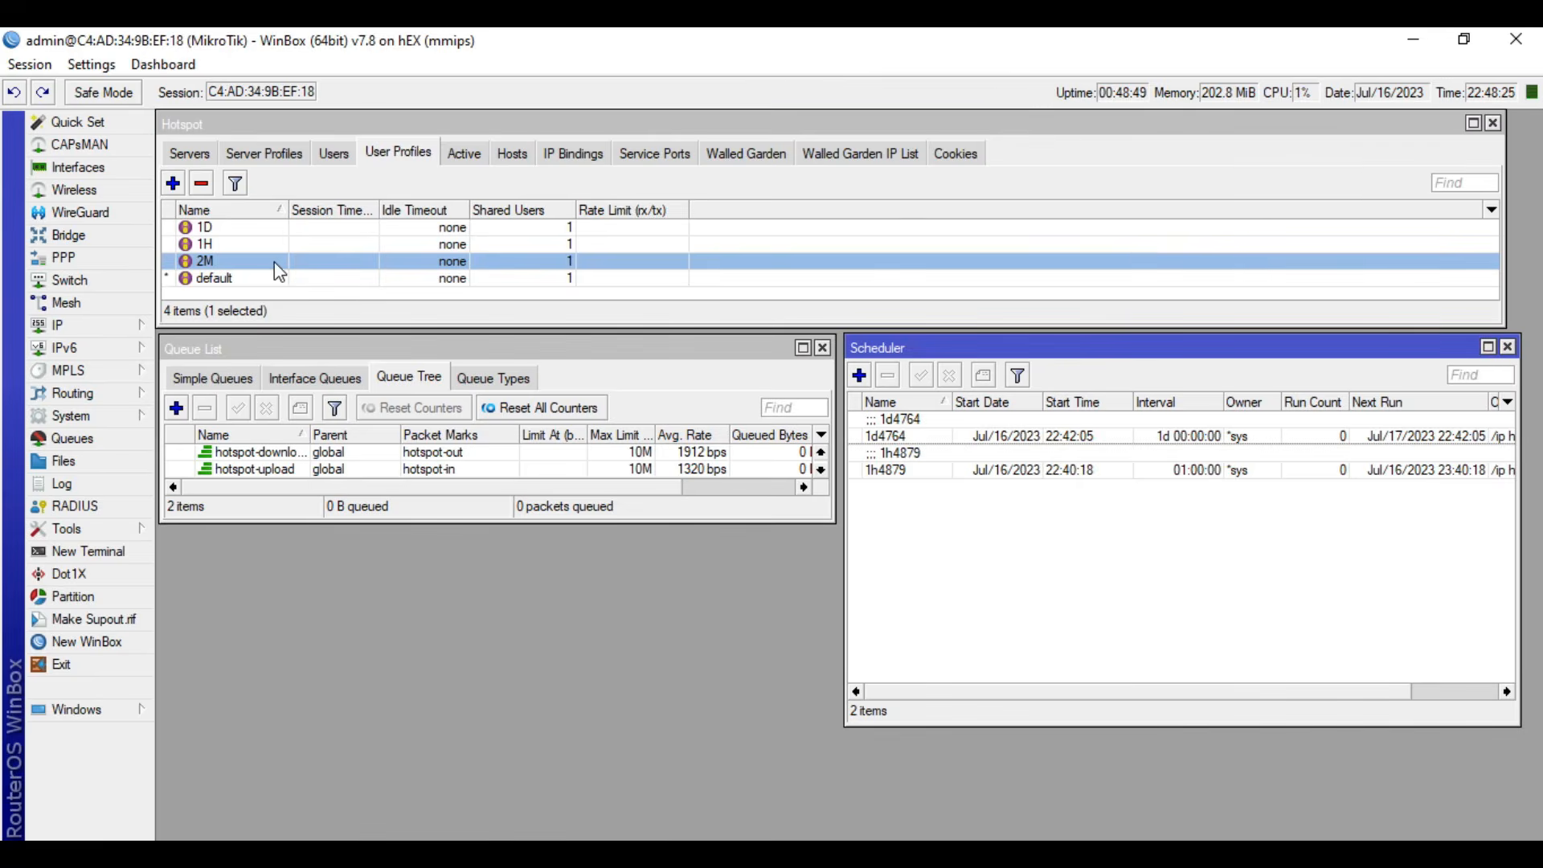
pyautogui.doubleClick(274, 262)
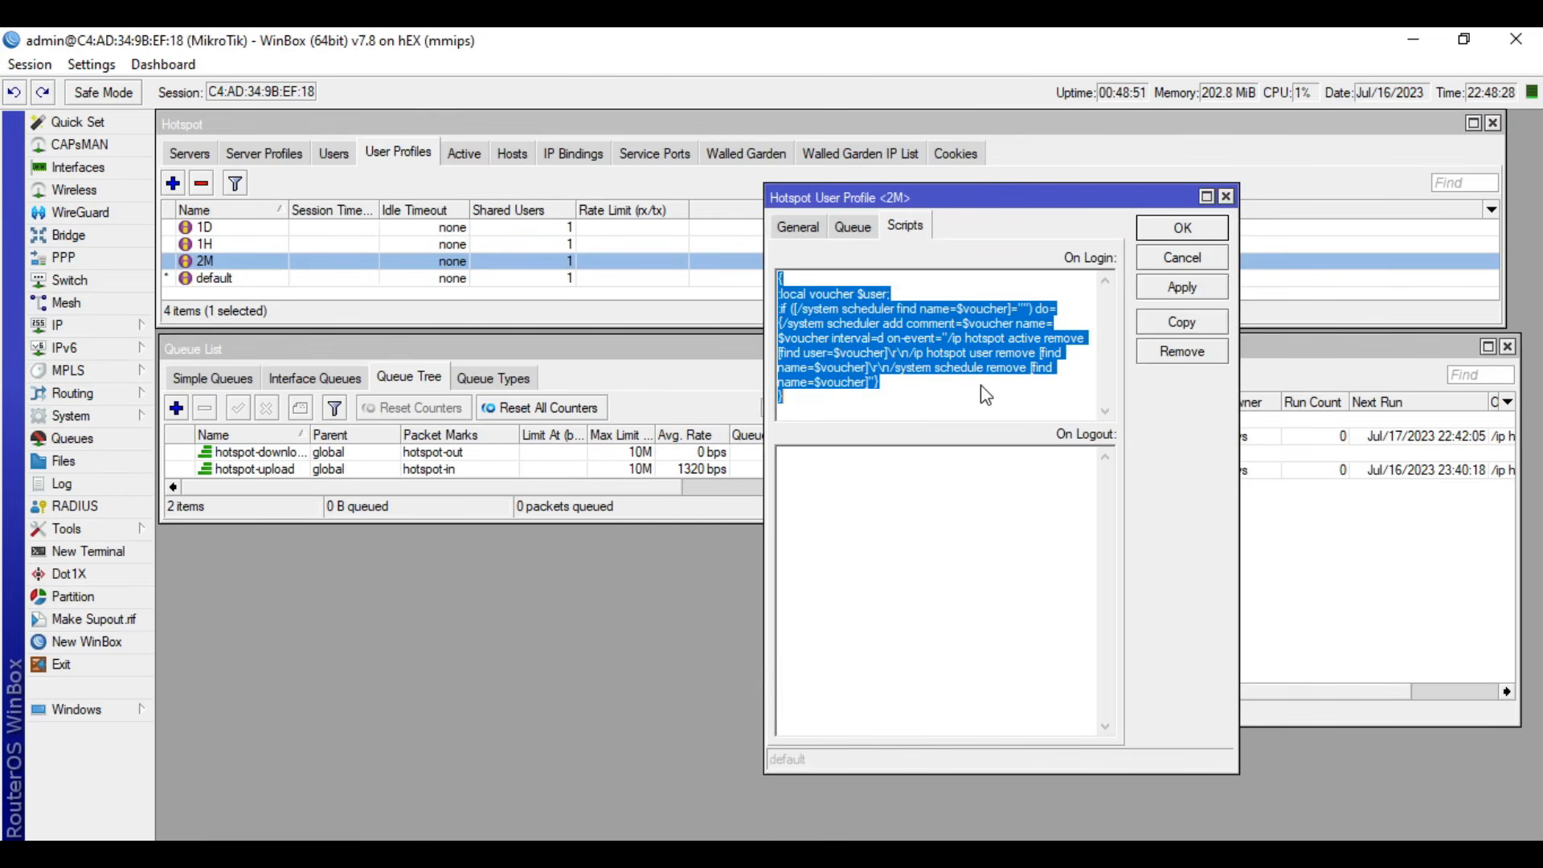
pyautogui.hotkey('ctrl', 'v')
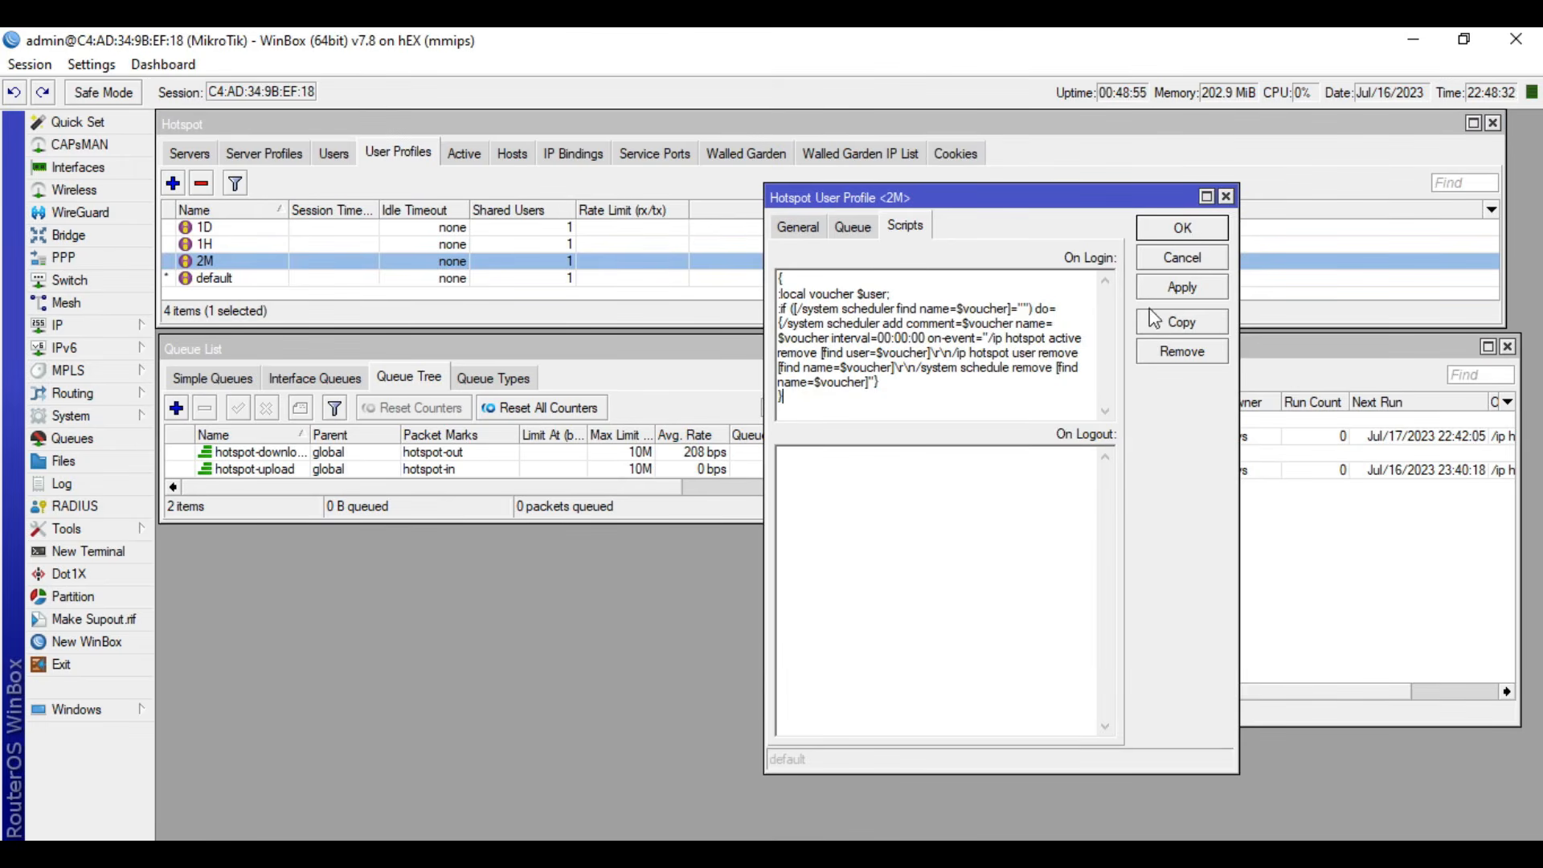
pyautogui.click(1182, 257)
# - Return to the Notepad script and set its scheduler interval to 00:02:00
pyautogui.hotkey('alt', 'Tab')
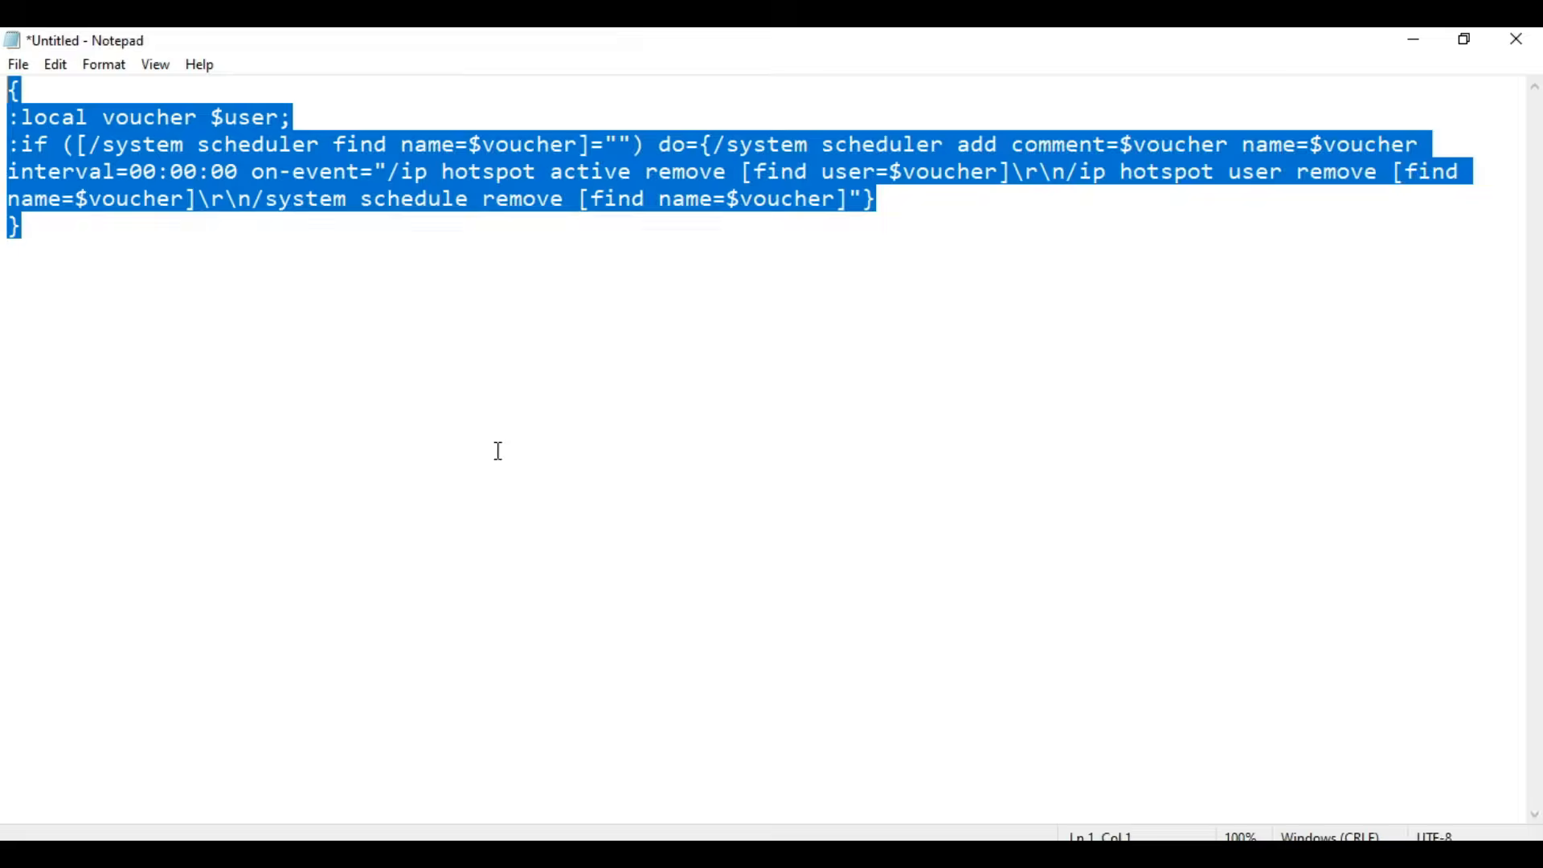
pyautogui.click(288, 318)
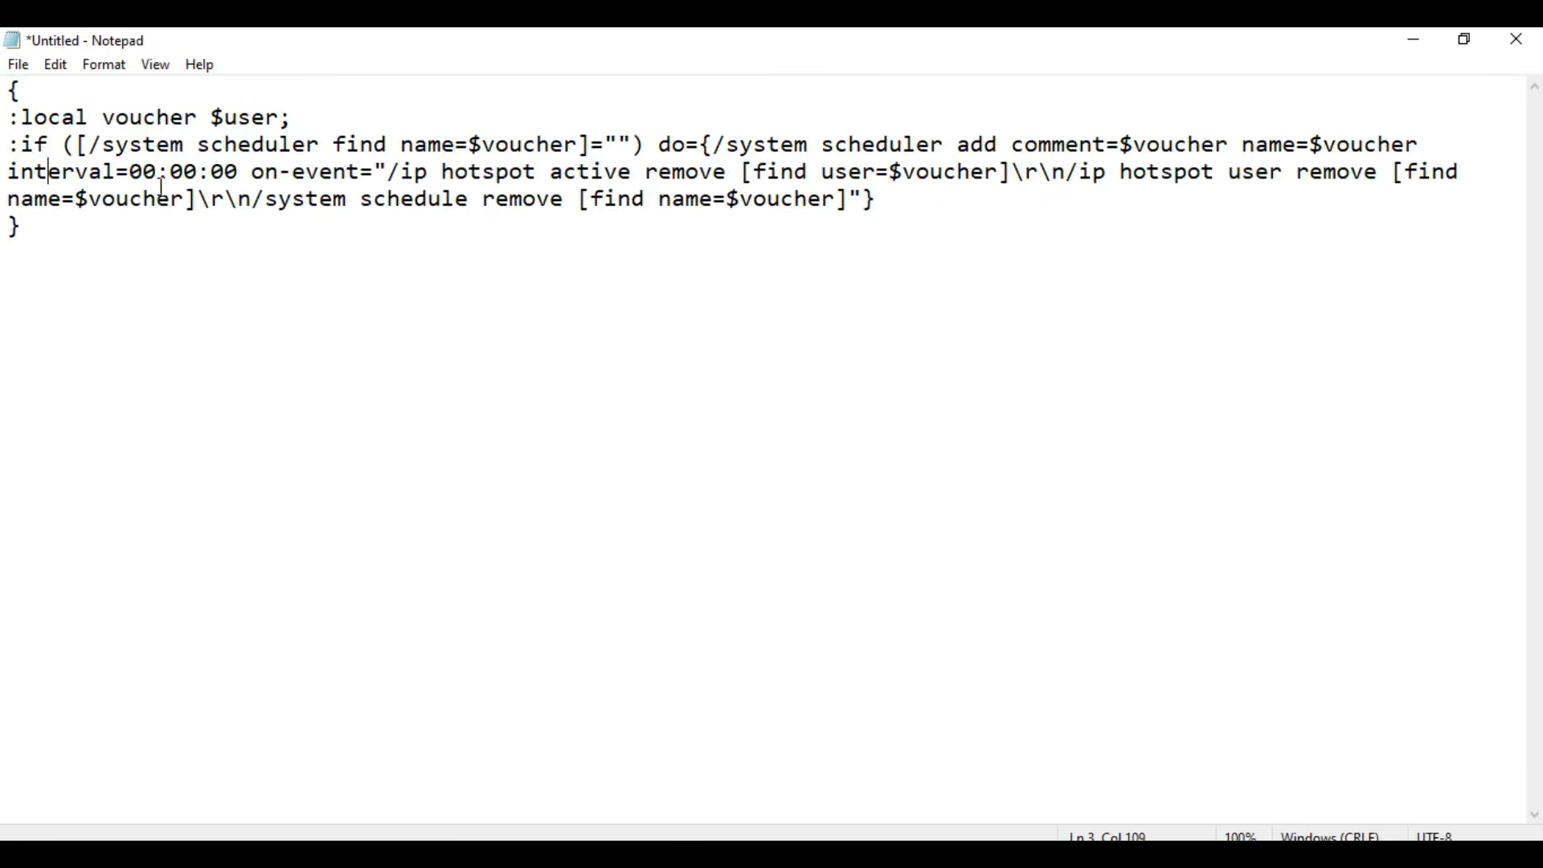
pyautogui.moveTo(158, 172)
pyautogui.mouseDown()
pyautogui.moveTo(131, 172)
pyautogui.moveTo(189, 172)
pyautogui.moveTo(125, 172)
pyautogui.moveTo(190, 172)
pyautogui.moveTo(172, 172)
pyautogui.mouseUp()
pyautogui.click(158, 173)
pyautogui.click(200, 172)
pyautogui.press('BackSpace')
pyautogui.write('2')
# - Copy the whole edited script, replace the 2M profile's On Login script with it in WinBox, and save the profile
pyautogui.moveTo(282, 297); pyautogui.dragTo(4, 88)
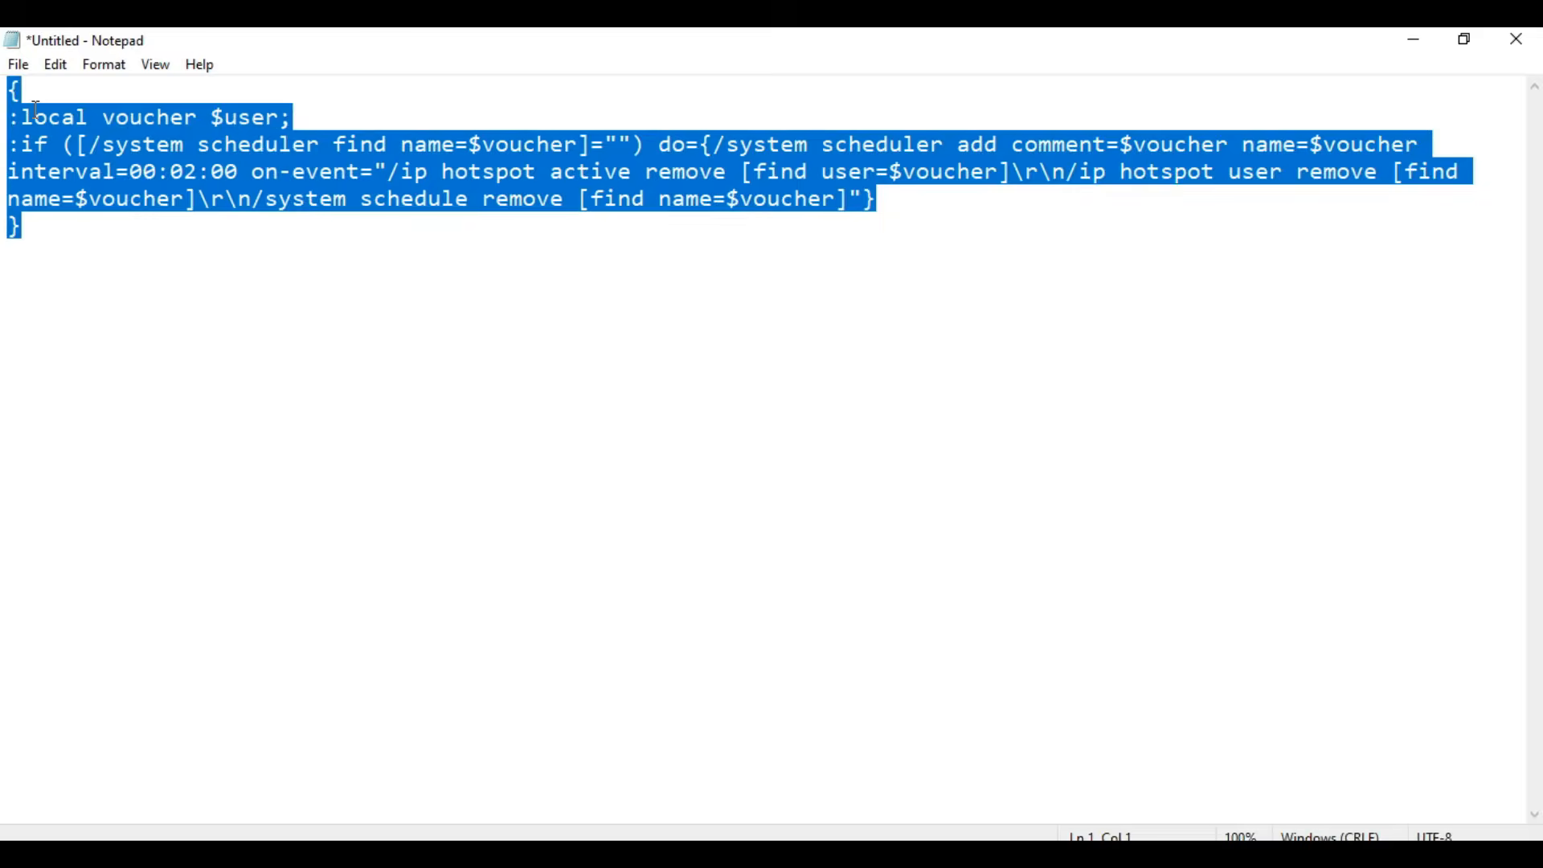
pyautogui.click(1415, 39)
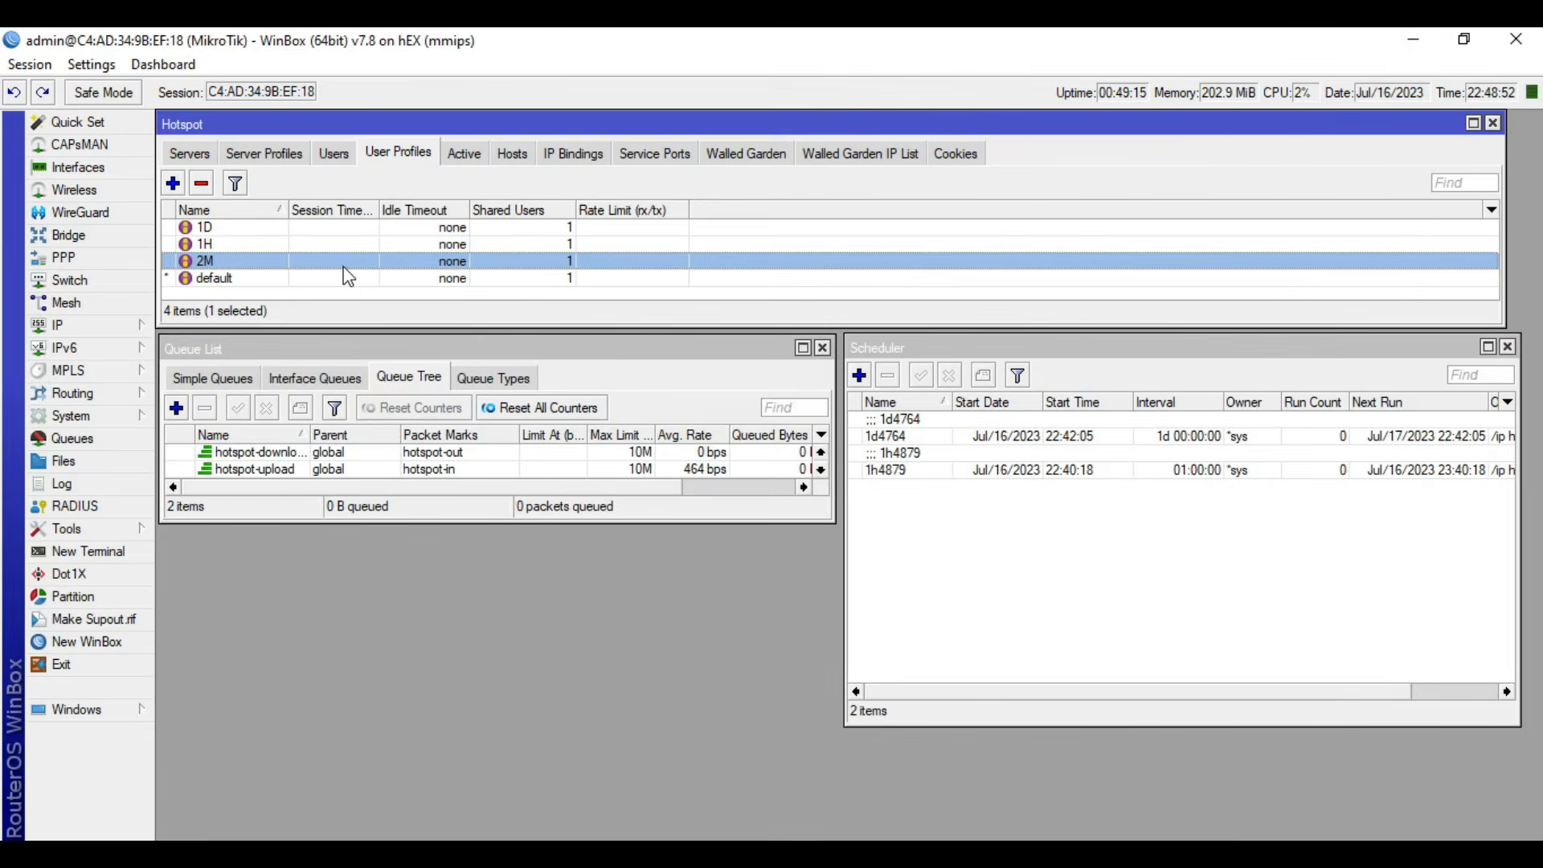
pyautogui.doubleClick(346, 262)
pyautogui.hotkey('ctrl', 'v')
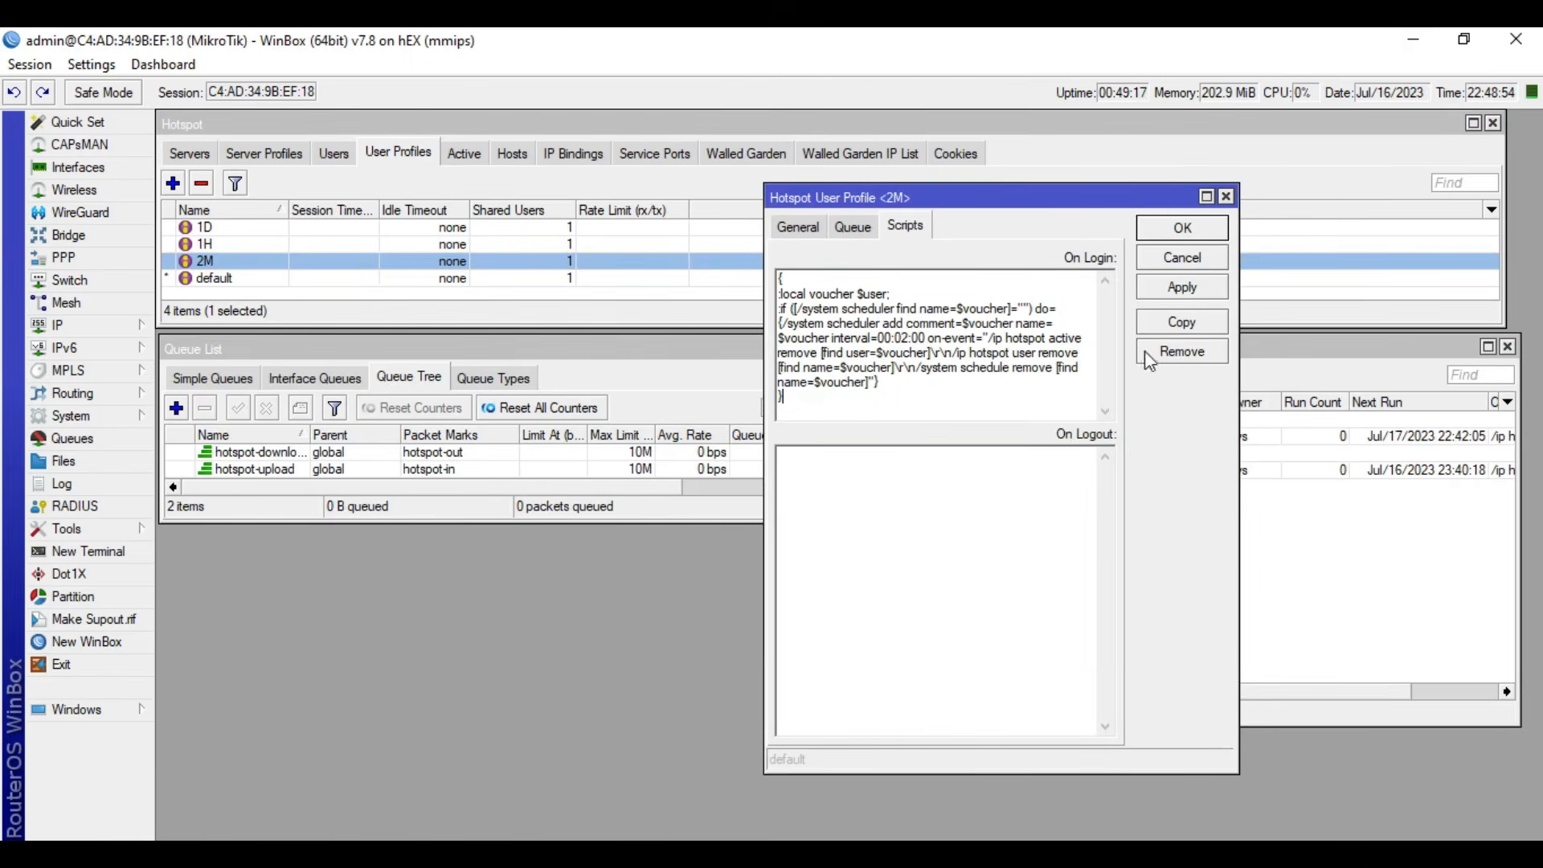
pyautogui.click(1183, 234)
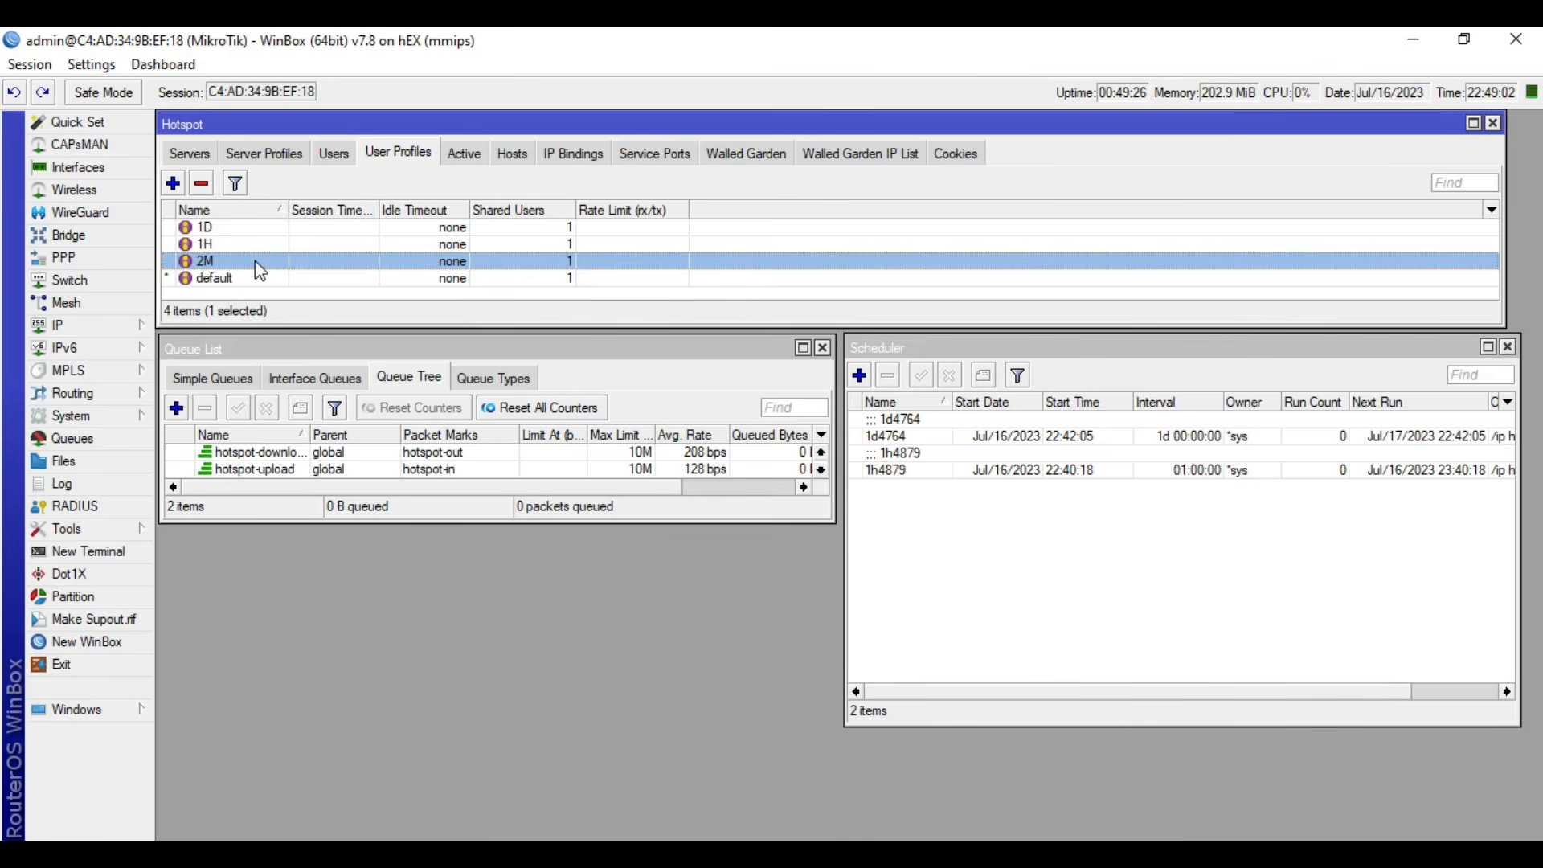
# - In the voucher generator, choose template QR1, server hotspot1 and length 4, with 1 voucher and username prefix 2m
pyautogui.click(569, 856)
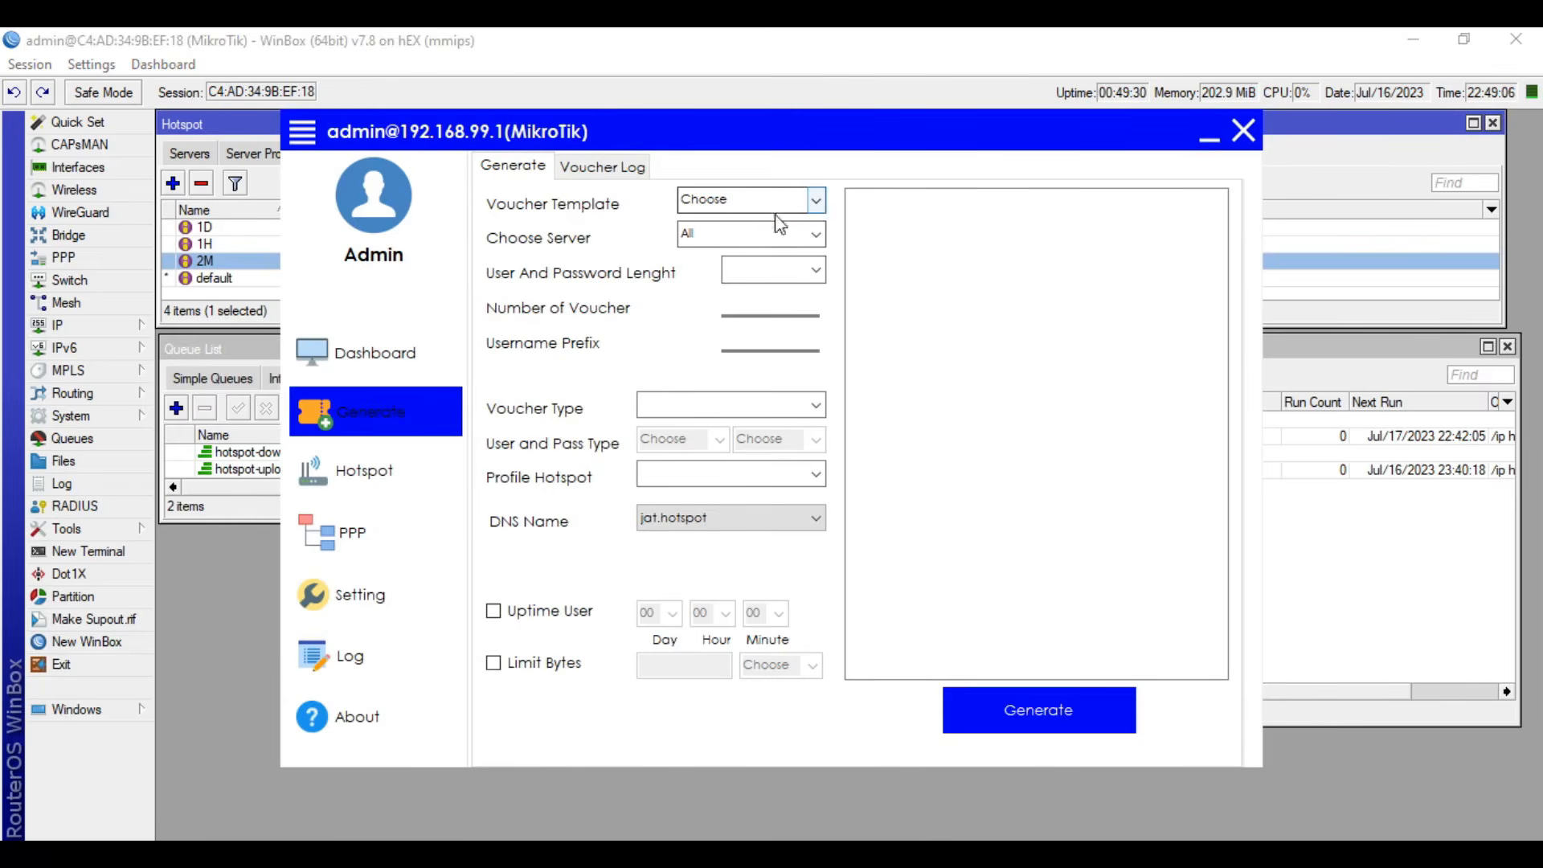
pyautogui.click(817, 201)
pyautogui.click(776, 227)
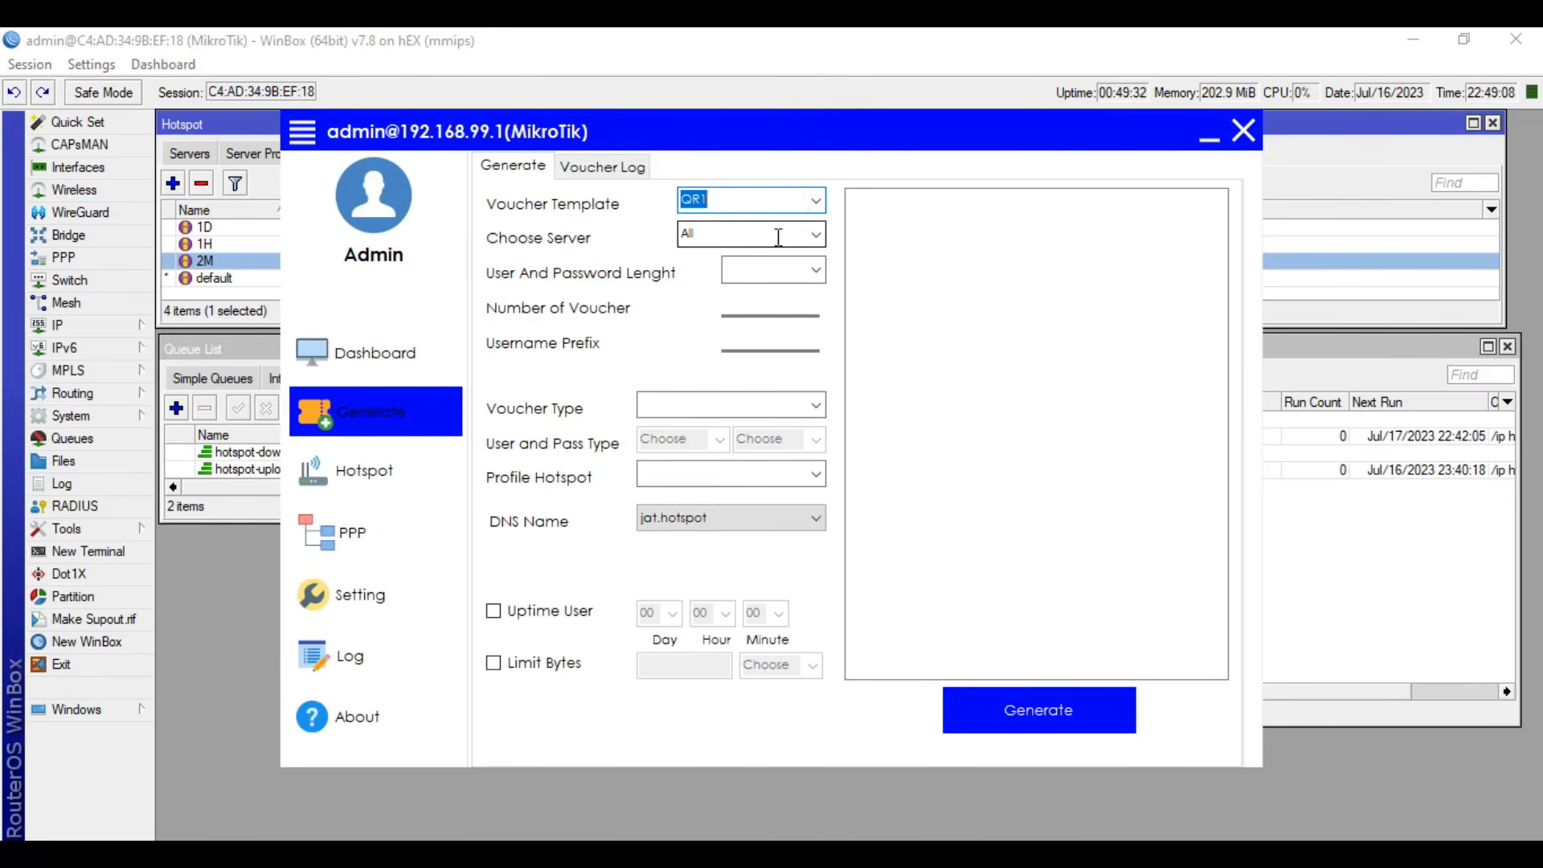
pyautogui.click(816, 237)
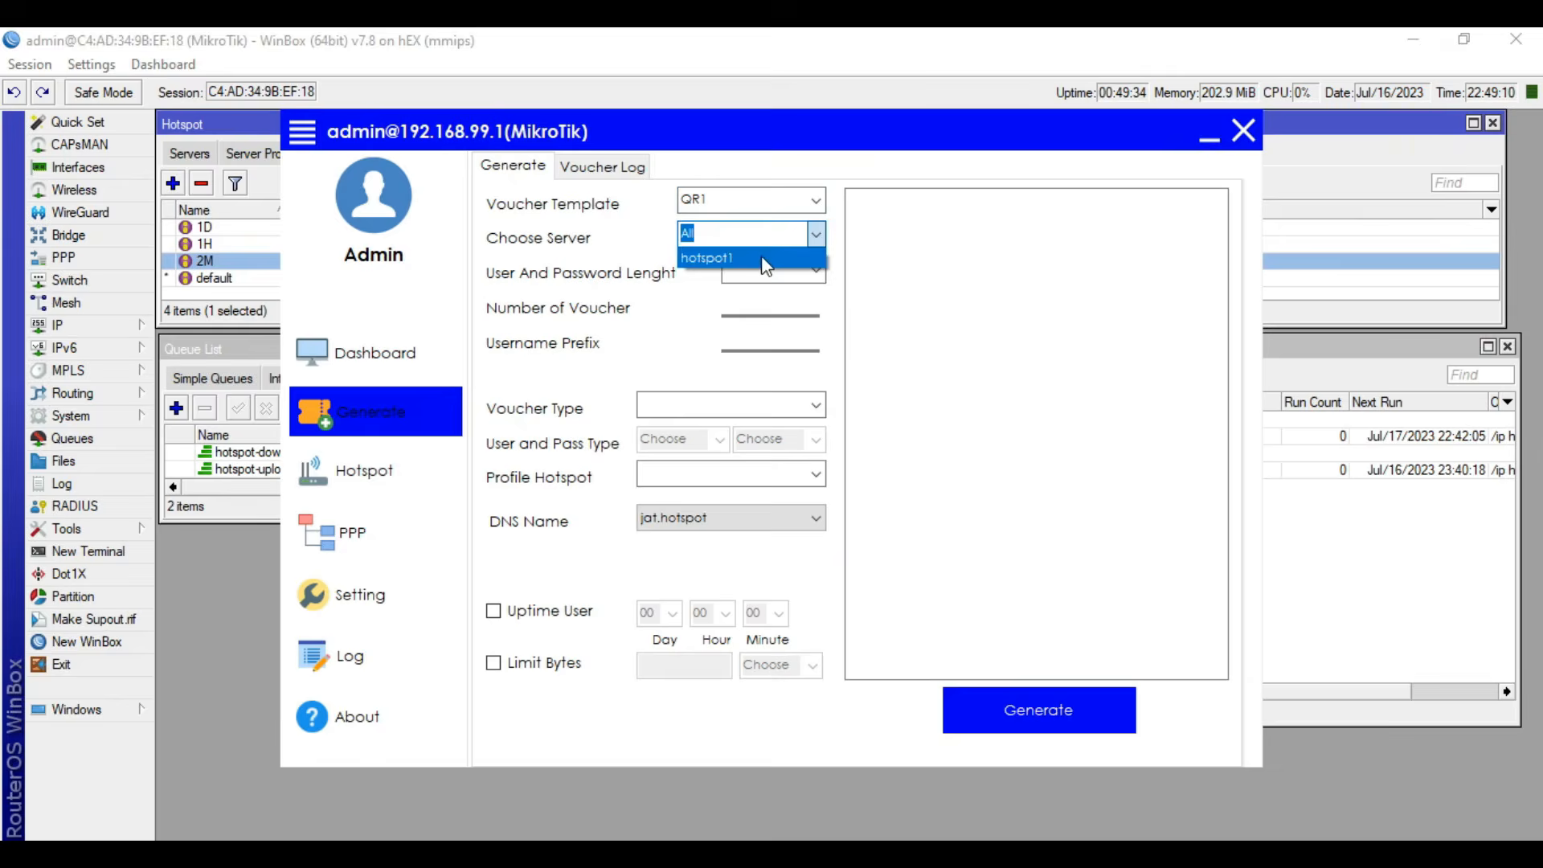
pyautogui.click(764, 256)
pyautogui.click(819, 278)
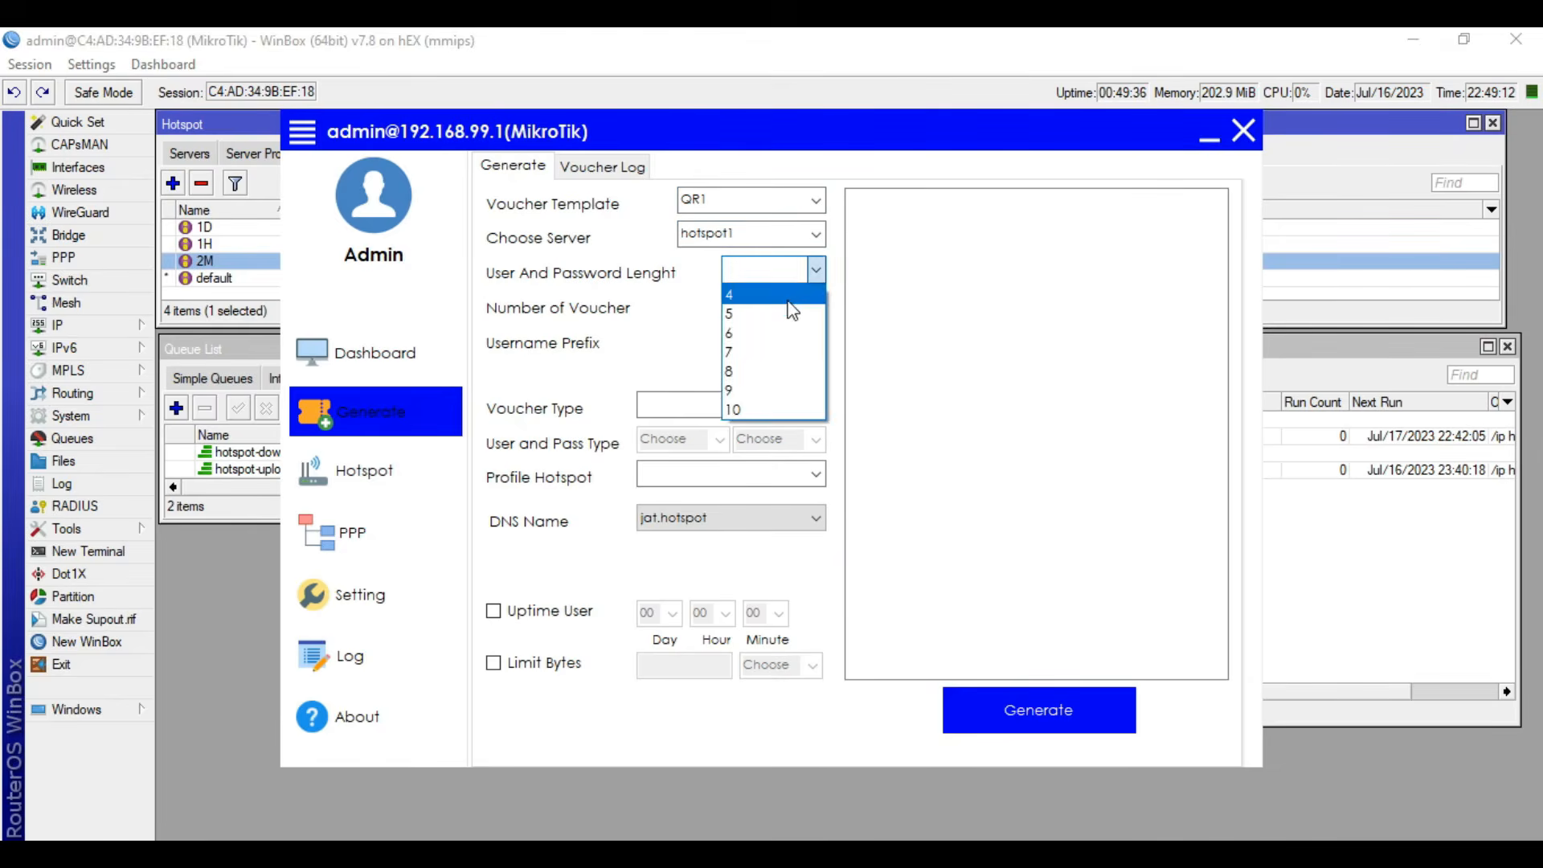
pyautogui.click(748, 291)
pyautogui.click(784, 306)
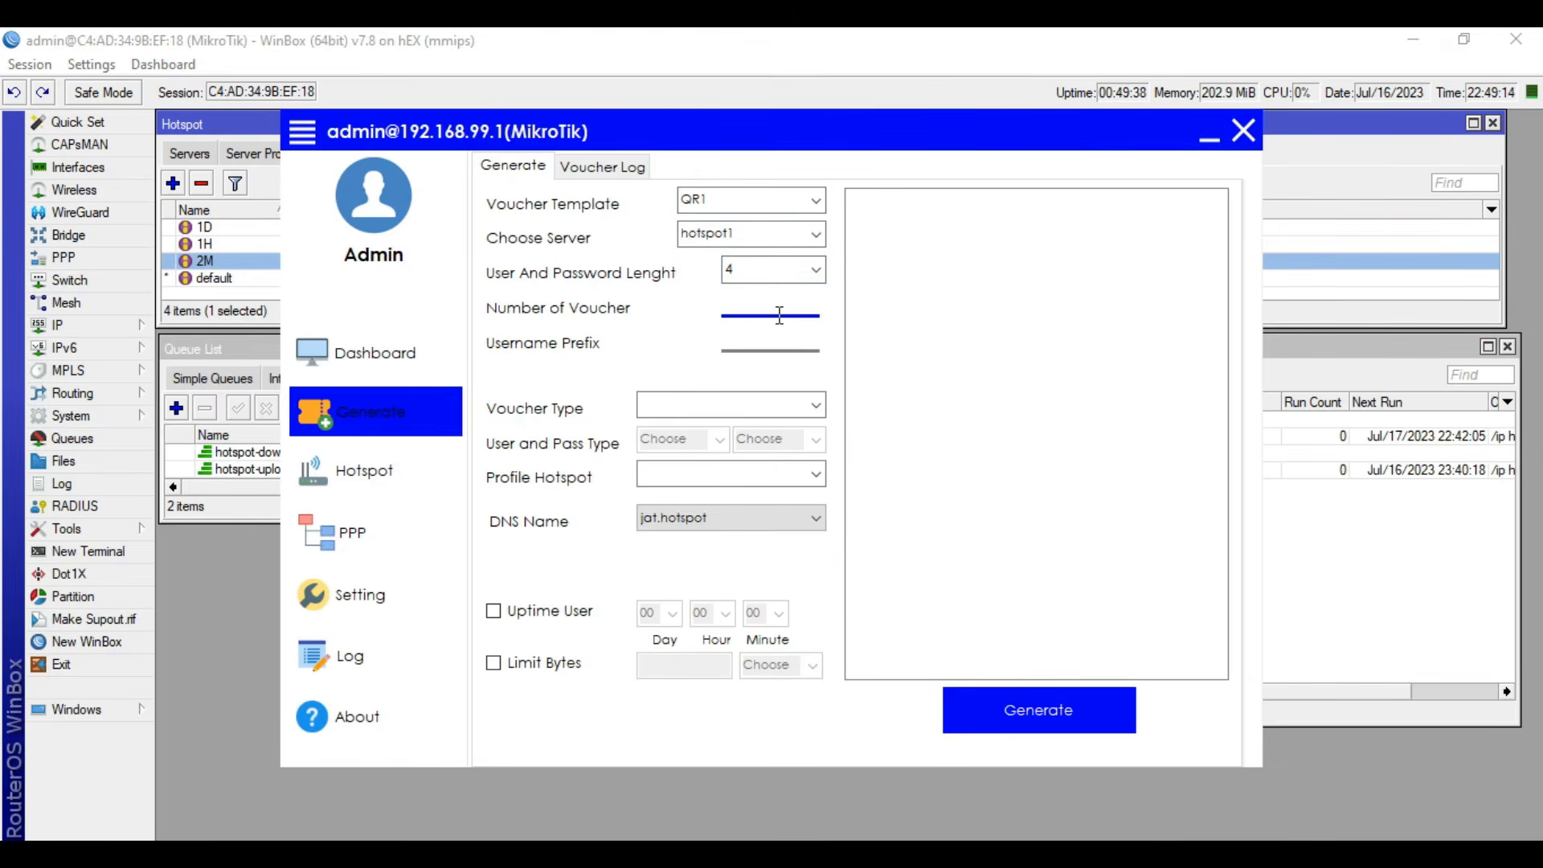
pyautogui.write('1')
pyautogui.click(778, 341)
pyautogui.write('2m')
# - Set the voucher type to Voucher Code, the user and pass type to 123, and the hotspot profile to 2M
pyautogui.click(679, 402)
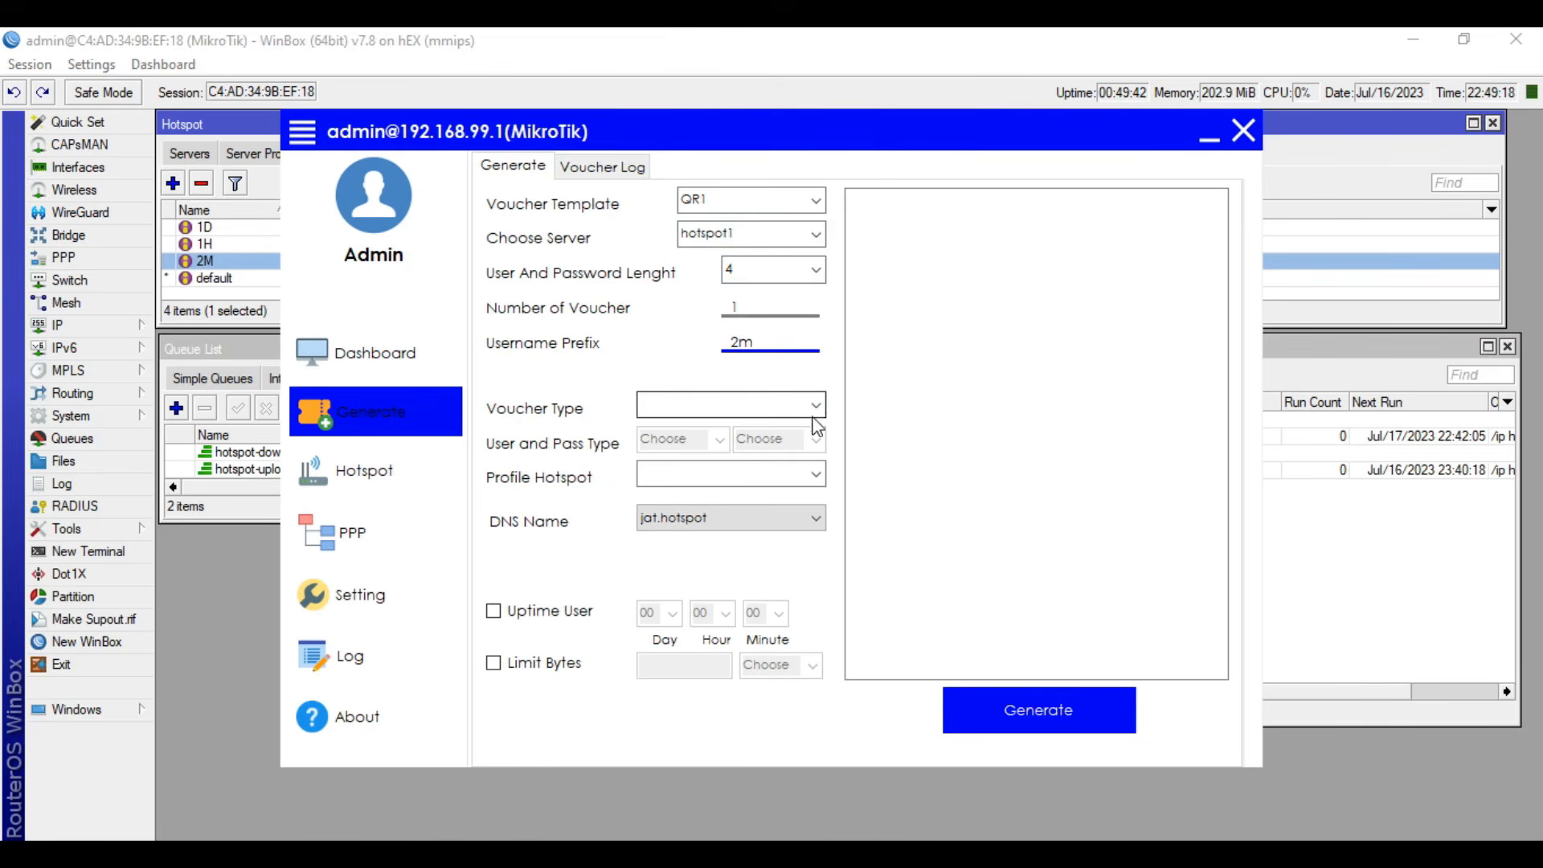
pyautogui.click(816, 405)
pyautogui.click(736, 446)
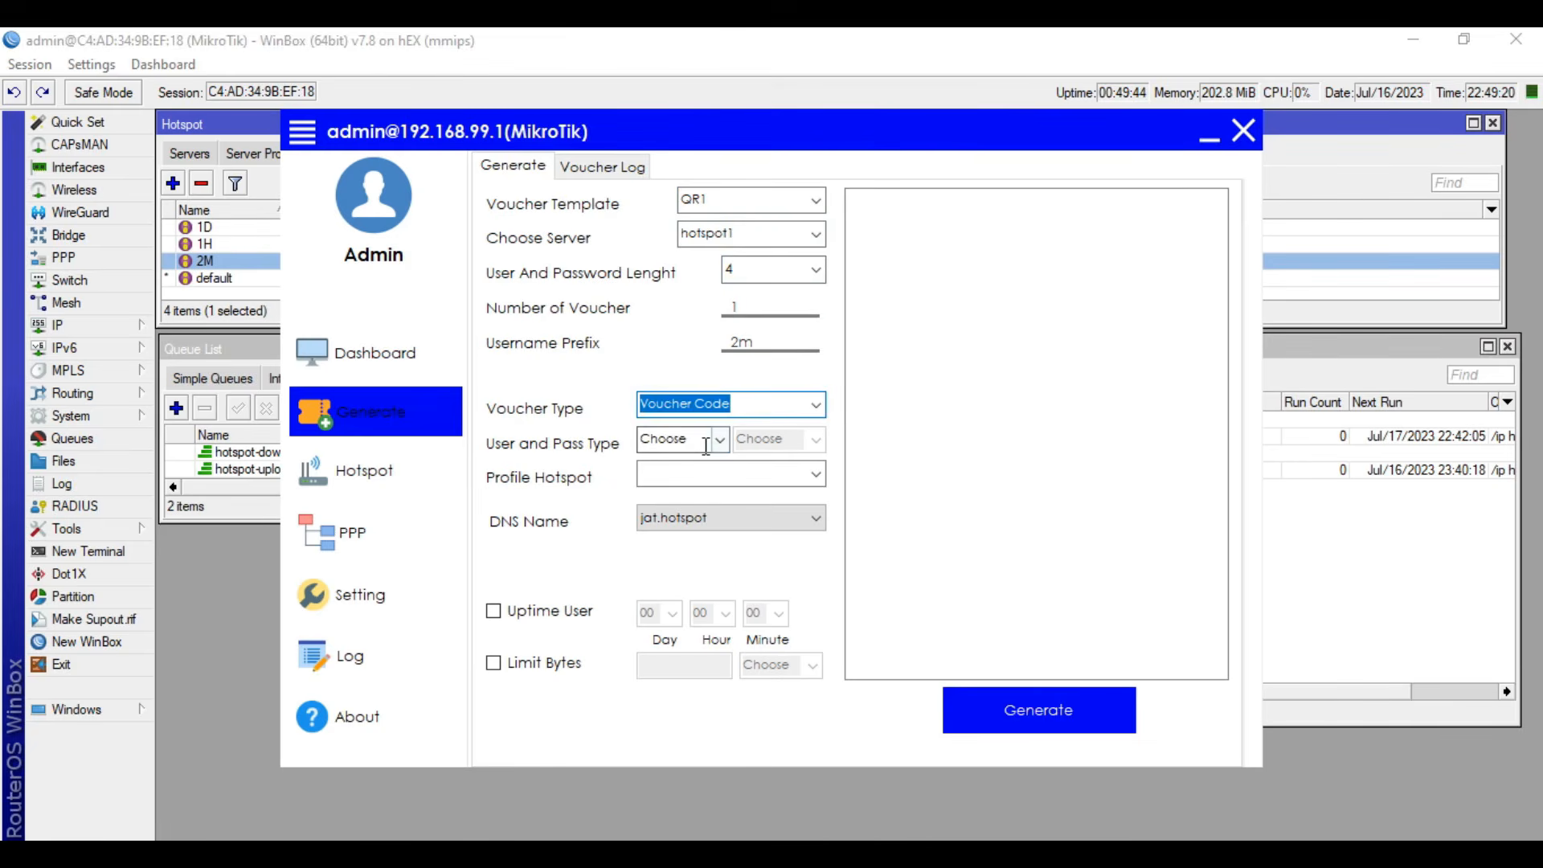
pyautogui.click(718, 440)
pyautogui.click(698, 478)
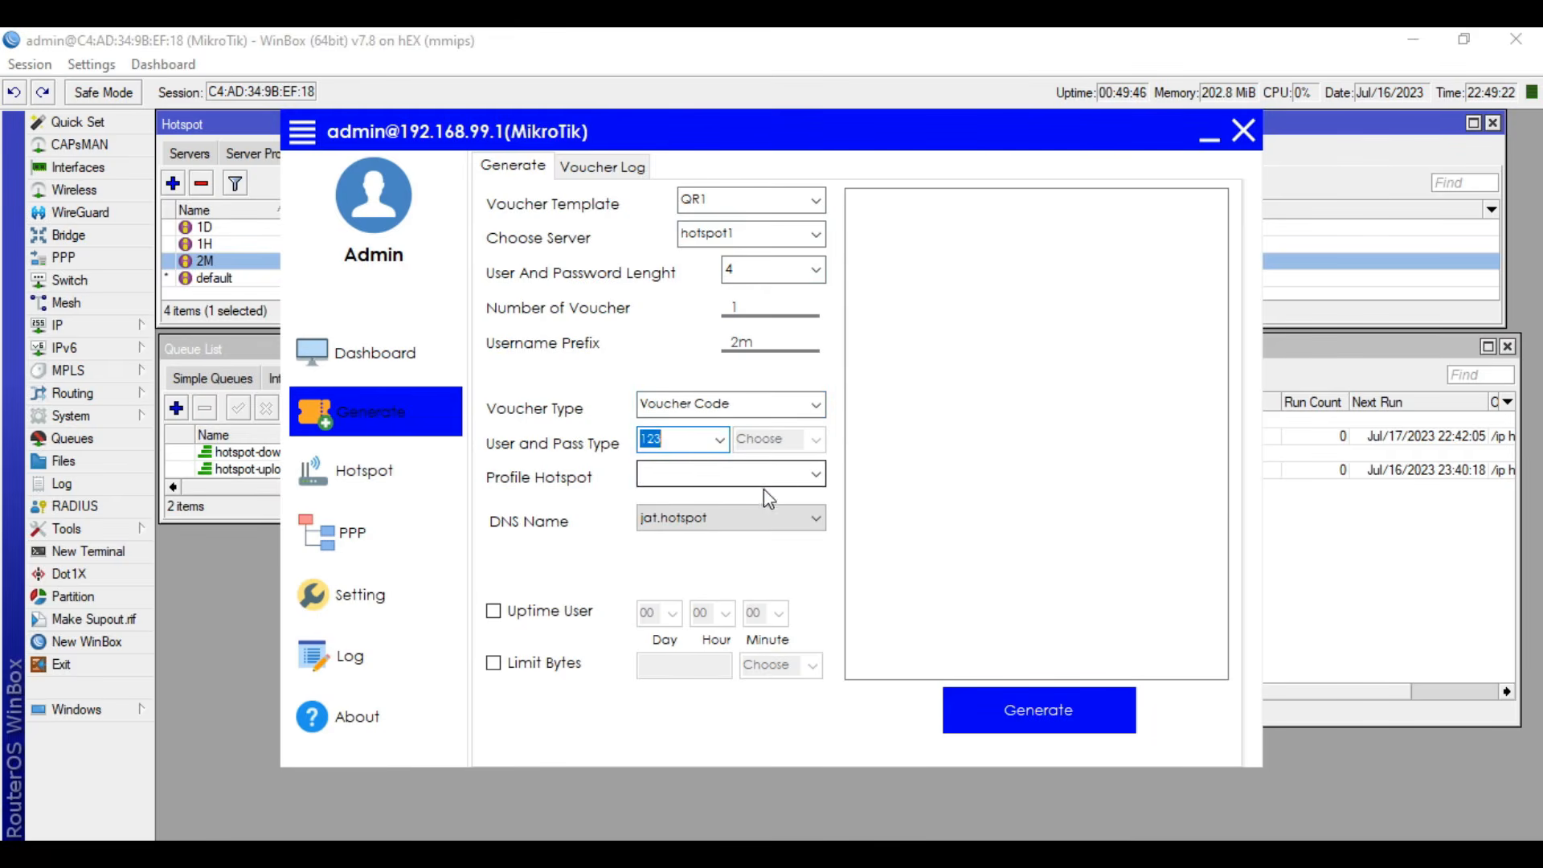
pyautogui.click(816, 475)
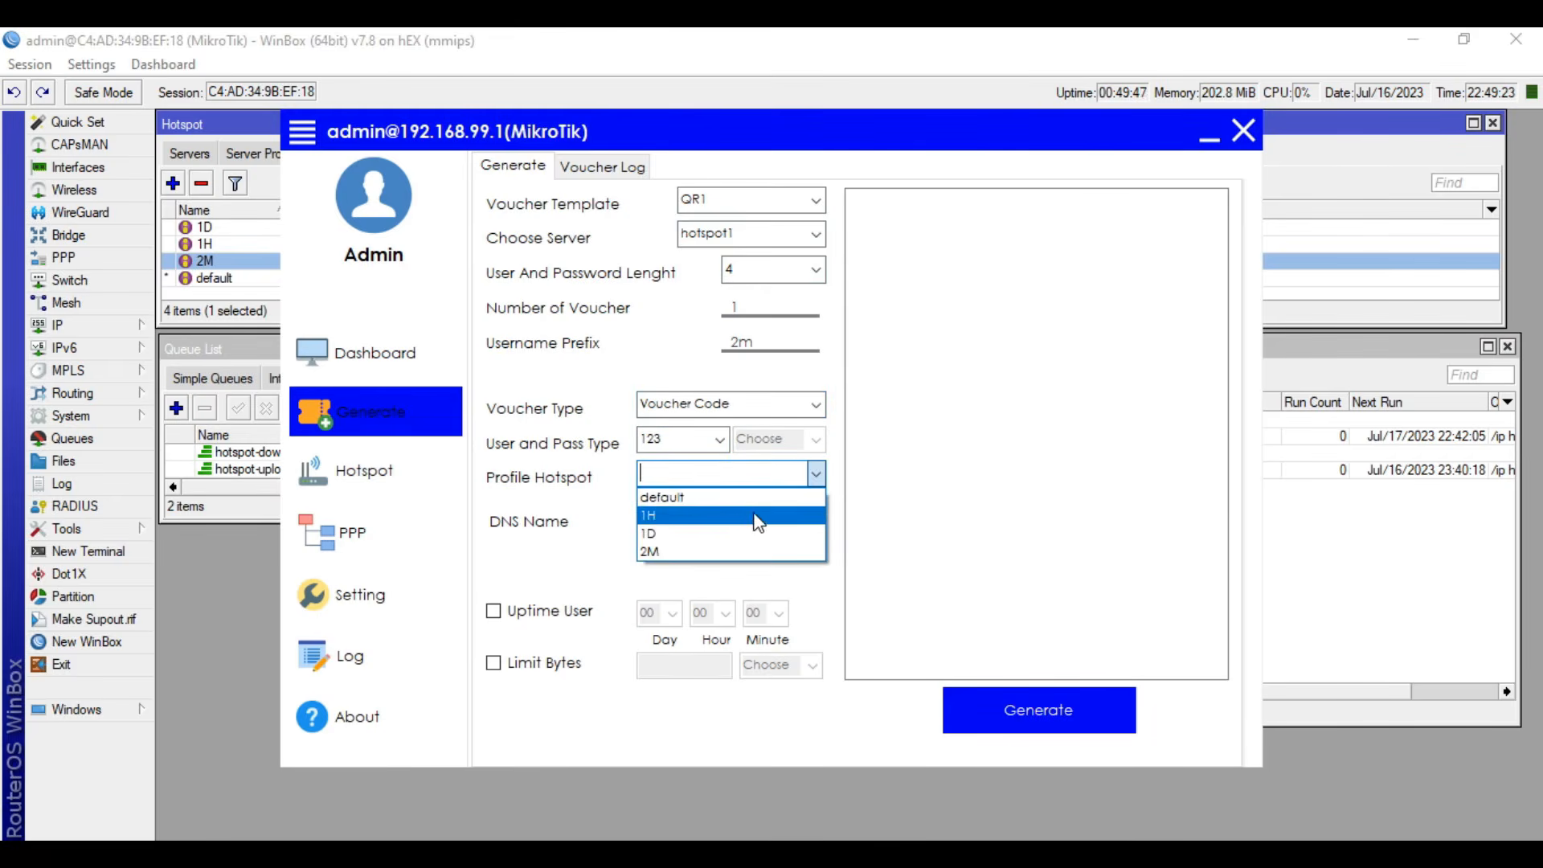
pyautogui.click(709, 552)
pyautogui.click(813, 852)
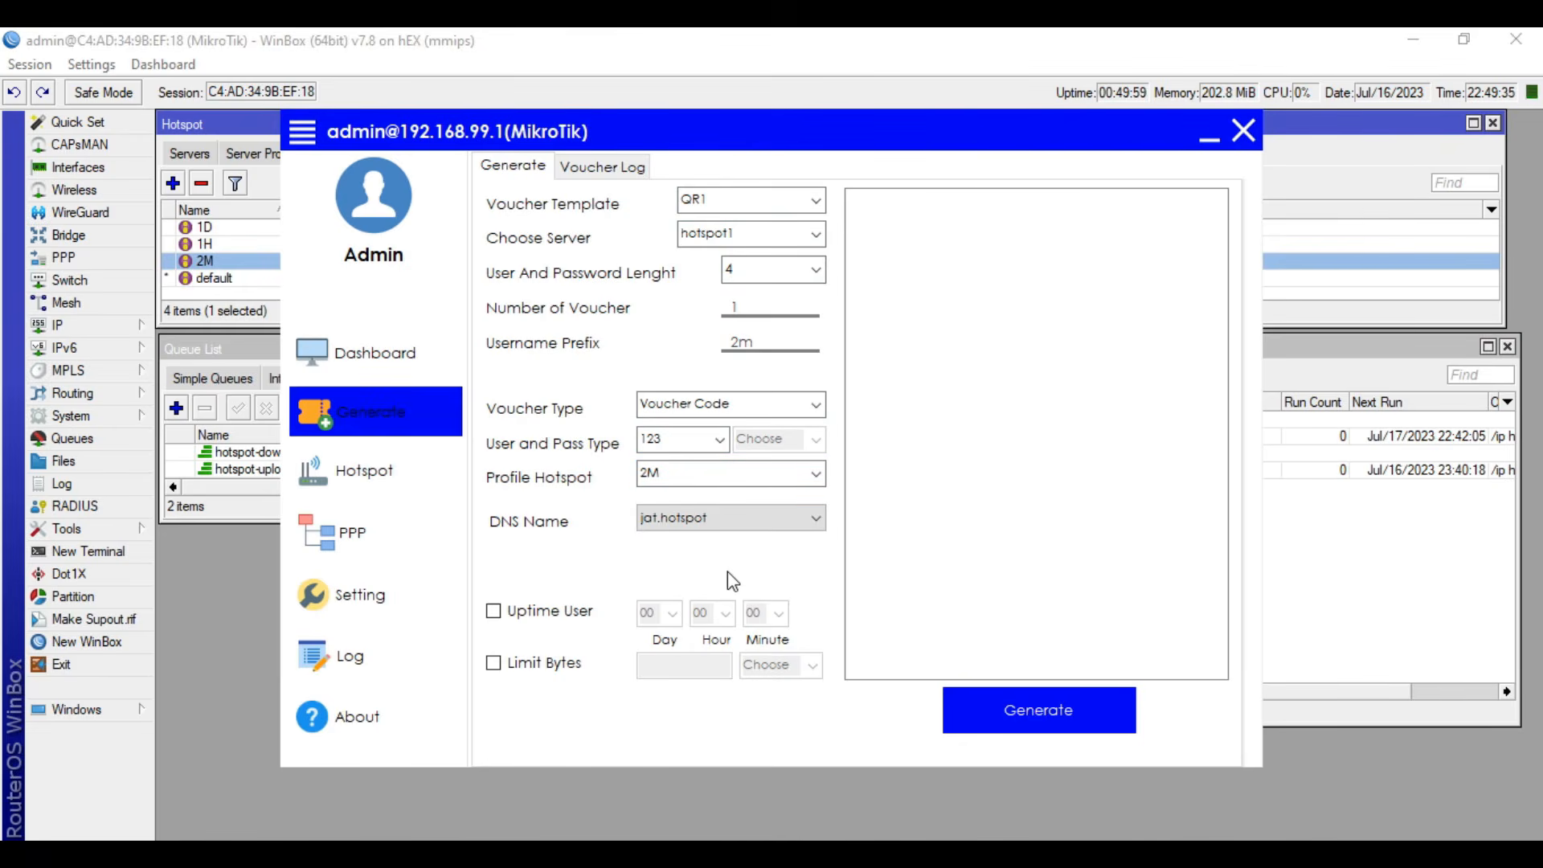
# - Enable a user uptime limit of 02 minutes, generate the voucher, and open it in the browser
pyautogui.click(495, 612)
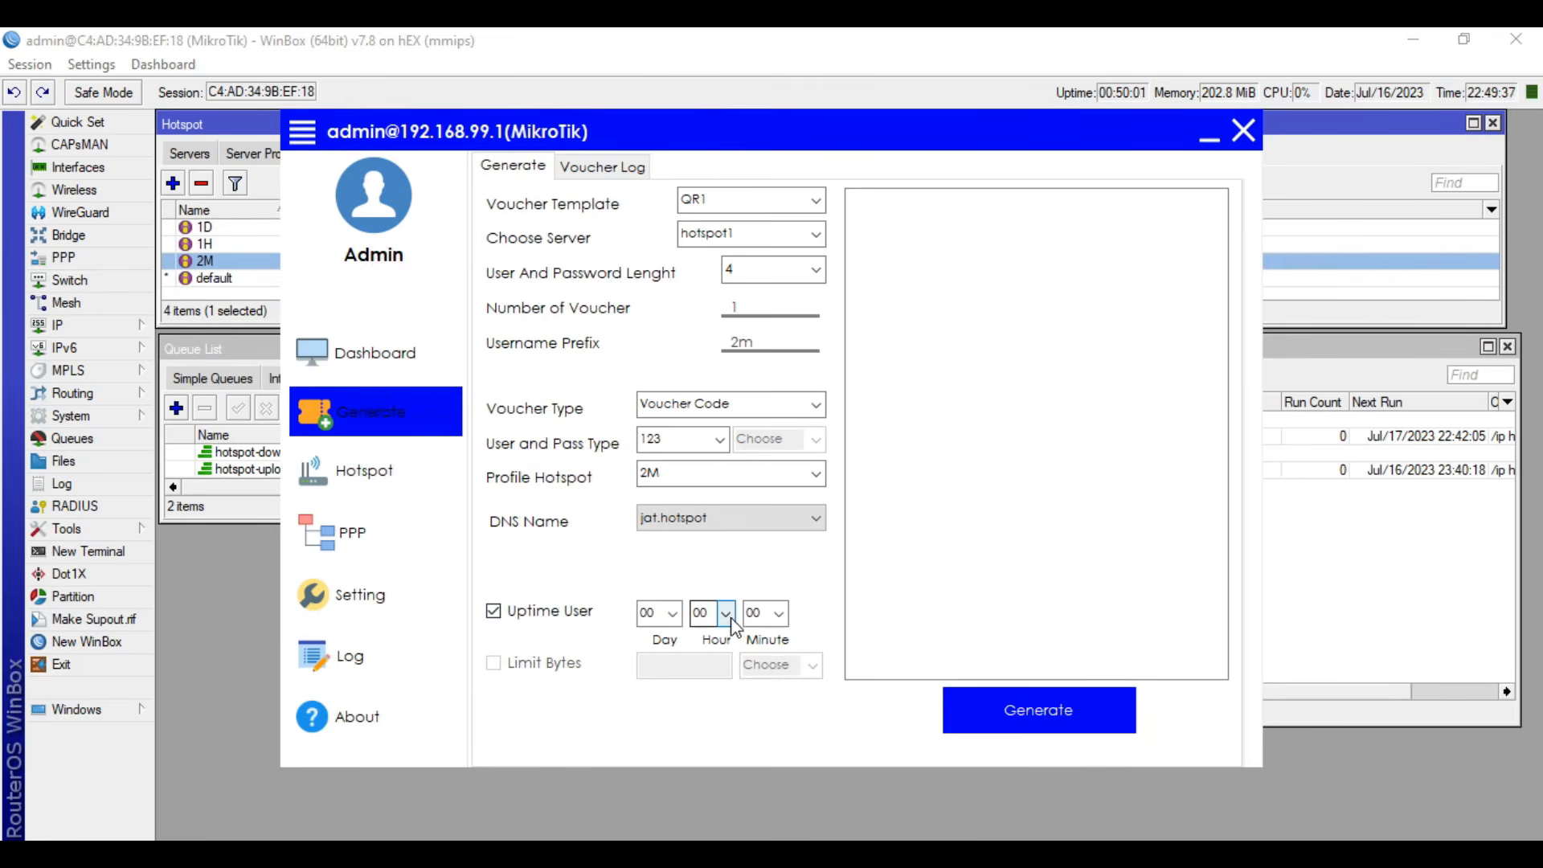
pyautogui.click(778, 615)
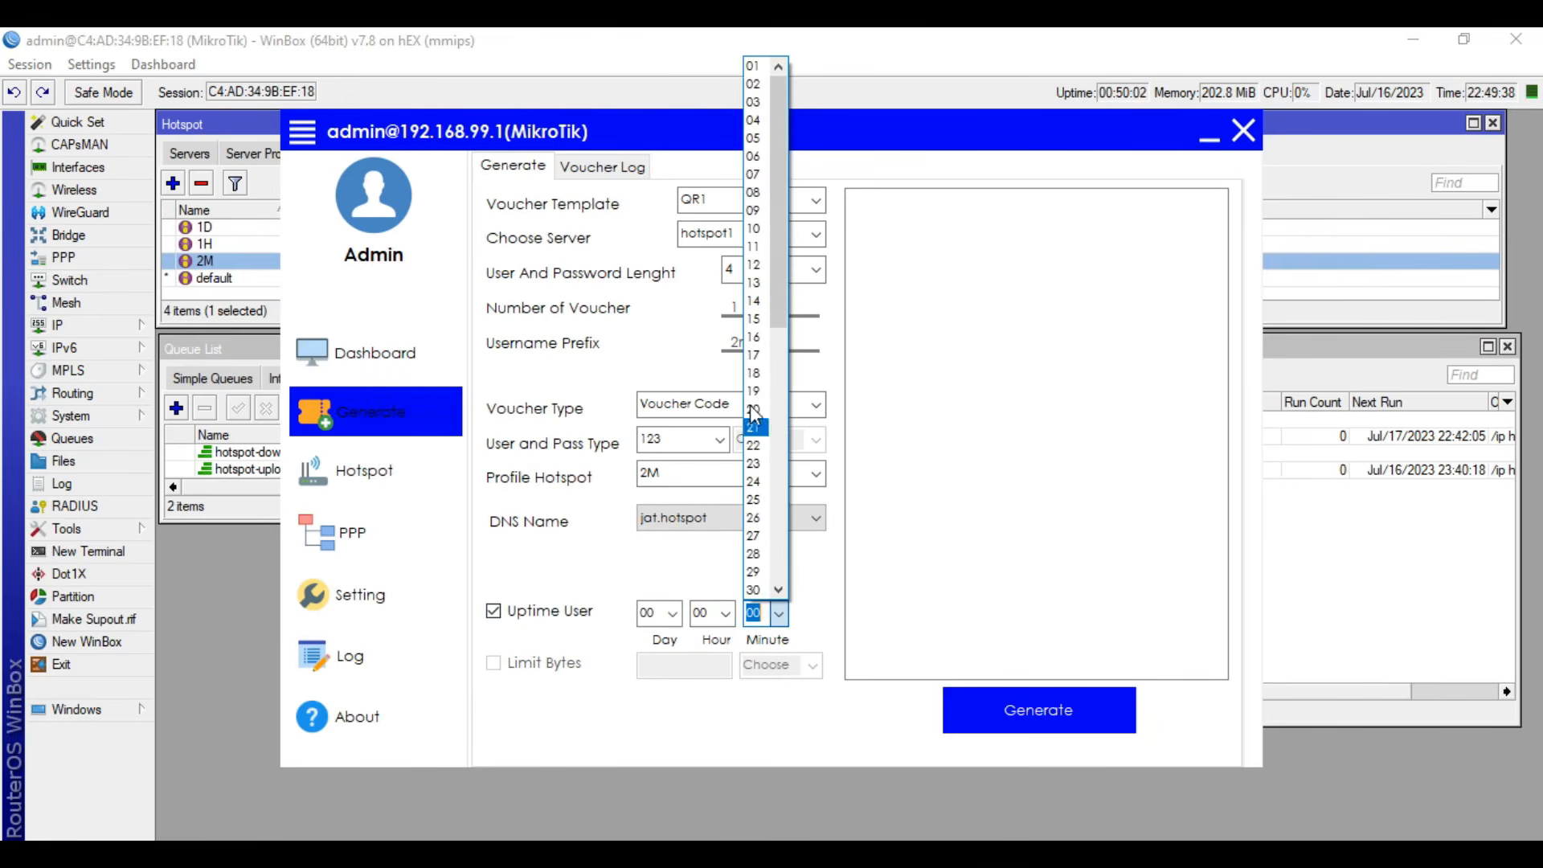
pyautogui.click(753, 83)
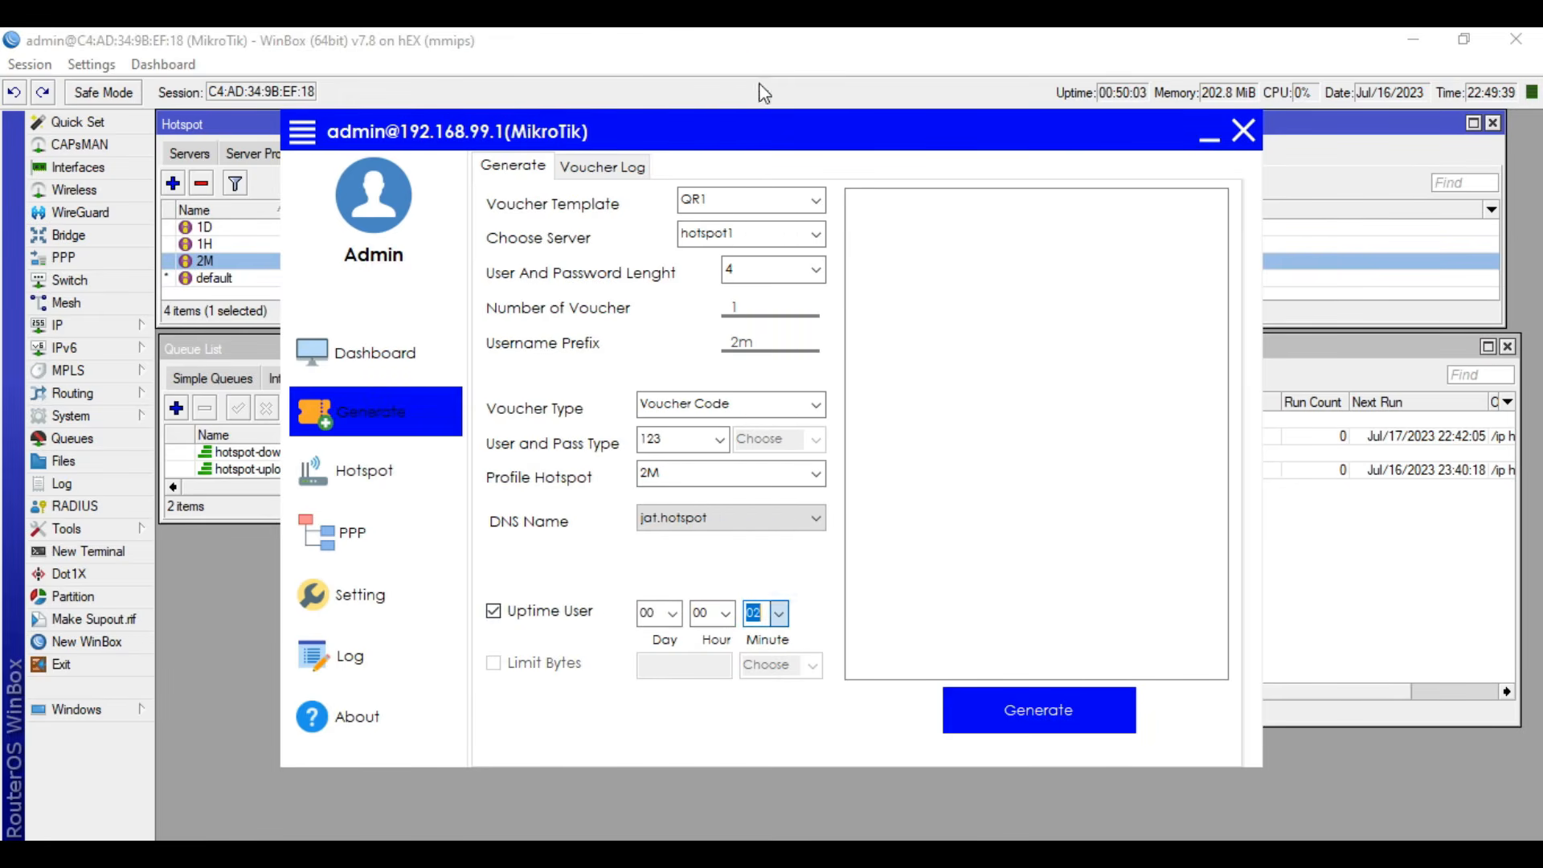
pyautogui.click(1045, 711)
pyautogui.click(826, 512)
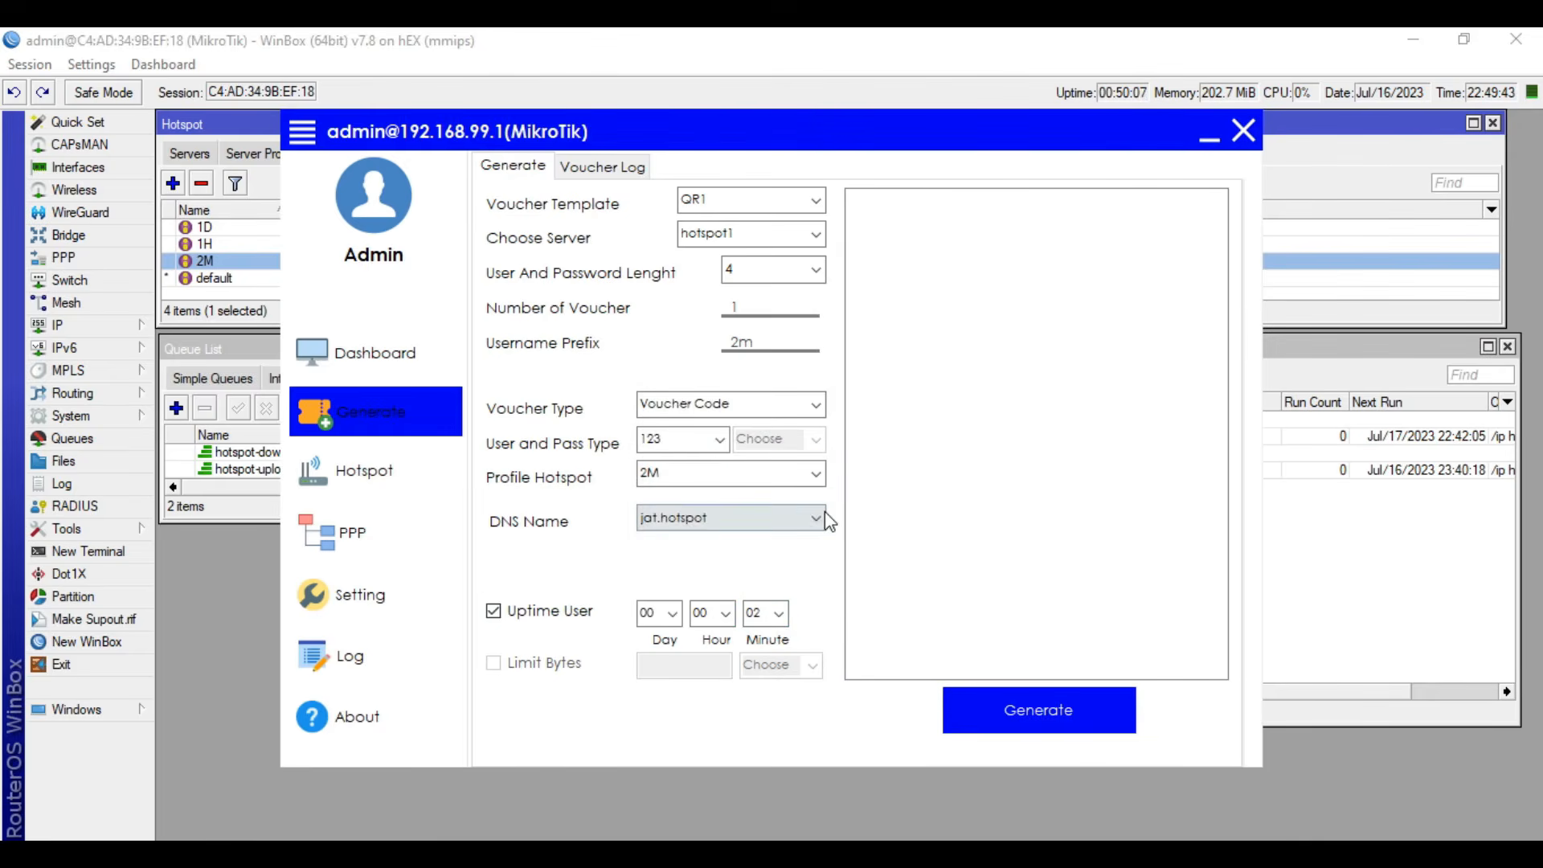
pyautogui.click(734, 514)
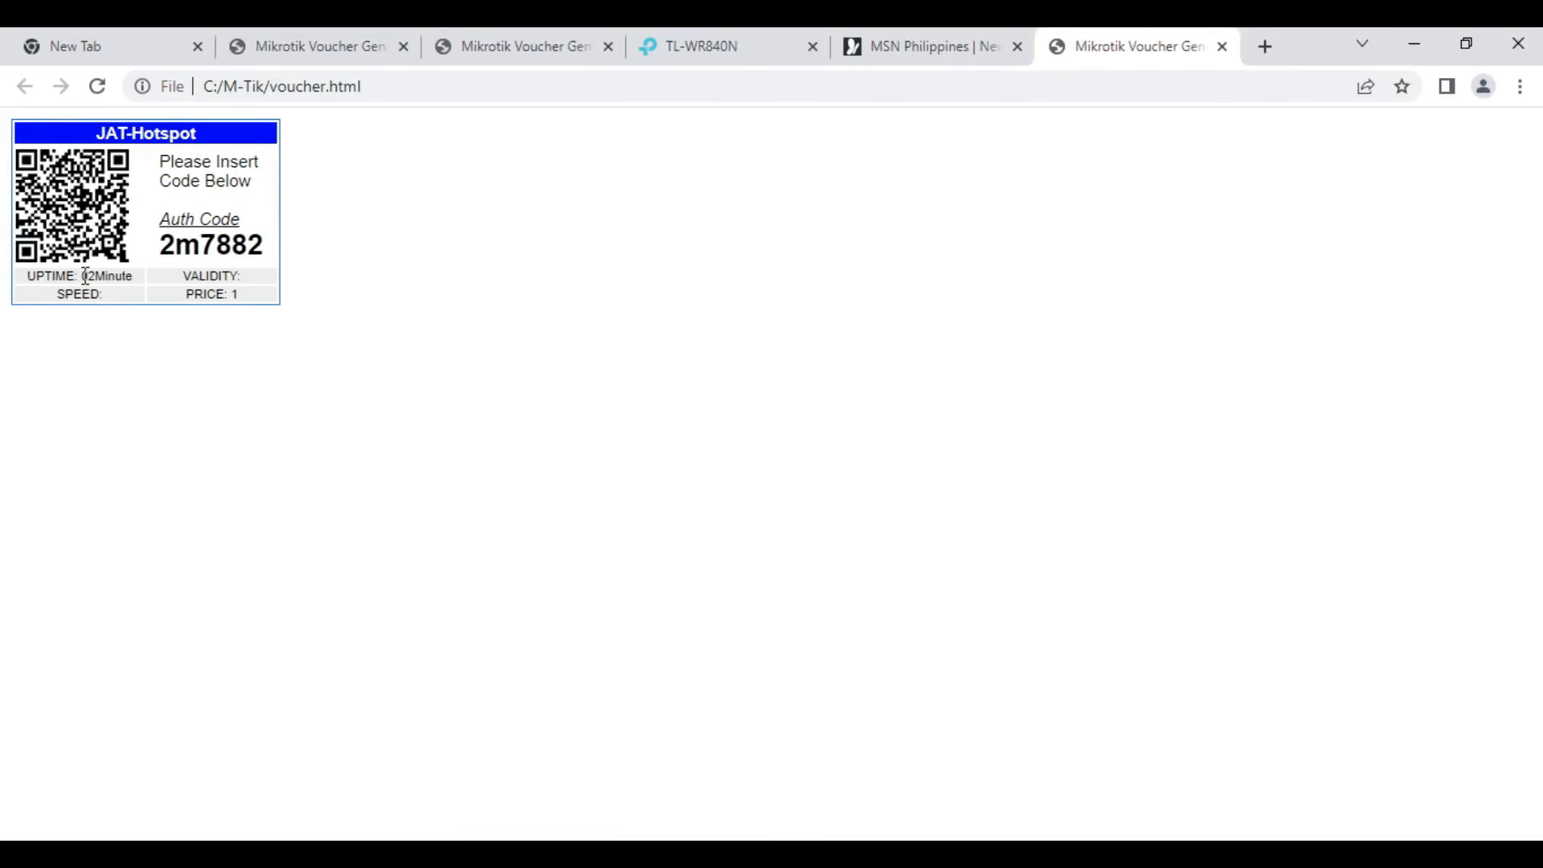
# - Examine the uptime, validity and price printed on the generated voucher
pyautogui.moveTo(80, 280)
pyautogui.mouseDown()
pyautogui.moveTo(126, 279)
pyautogui.moveTo(86, 282)
pyautogui.mouseUp()
pyautogui.click(129, 278)
pyautogui.click(113, 278)
pyautogui.moveTo(243, 291); pyautogui.dragTo(130, 286)
pyautogui.click(247, 344)
# - Switch to WinBox and remove the active hotspot session of the one-hour voucher user on hotspot1
pyautogui.hotkey('alt', 'Tab')
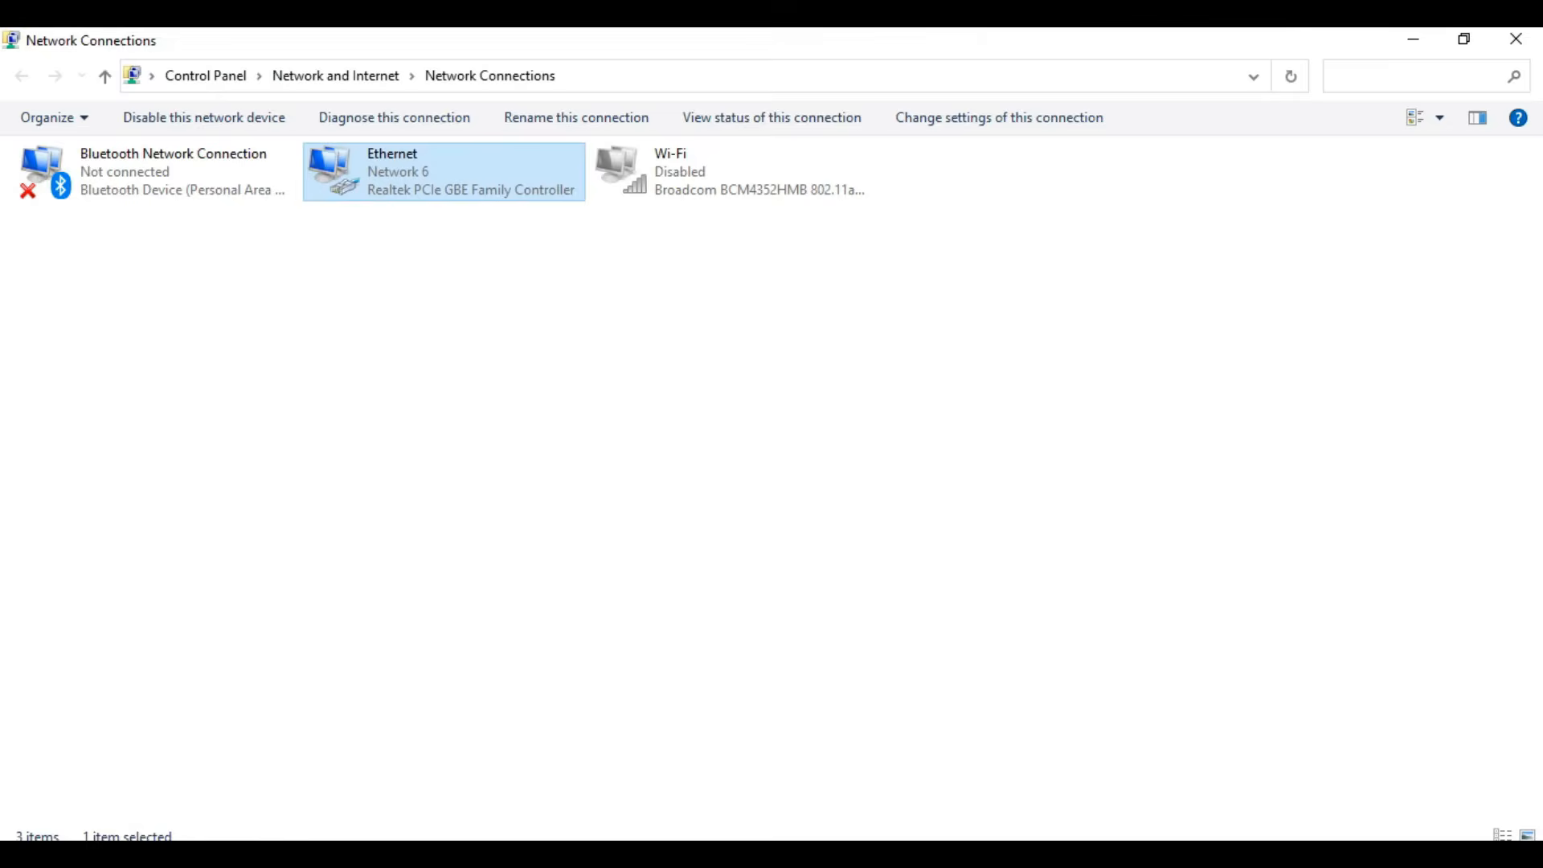
pyautogui.hotkey('alt', 'Tab')
pyautogui.click(465, 157)
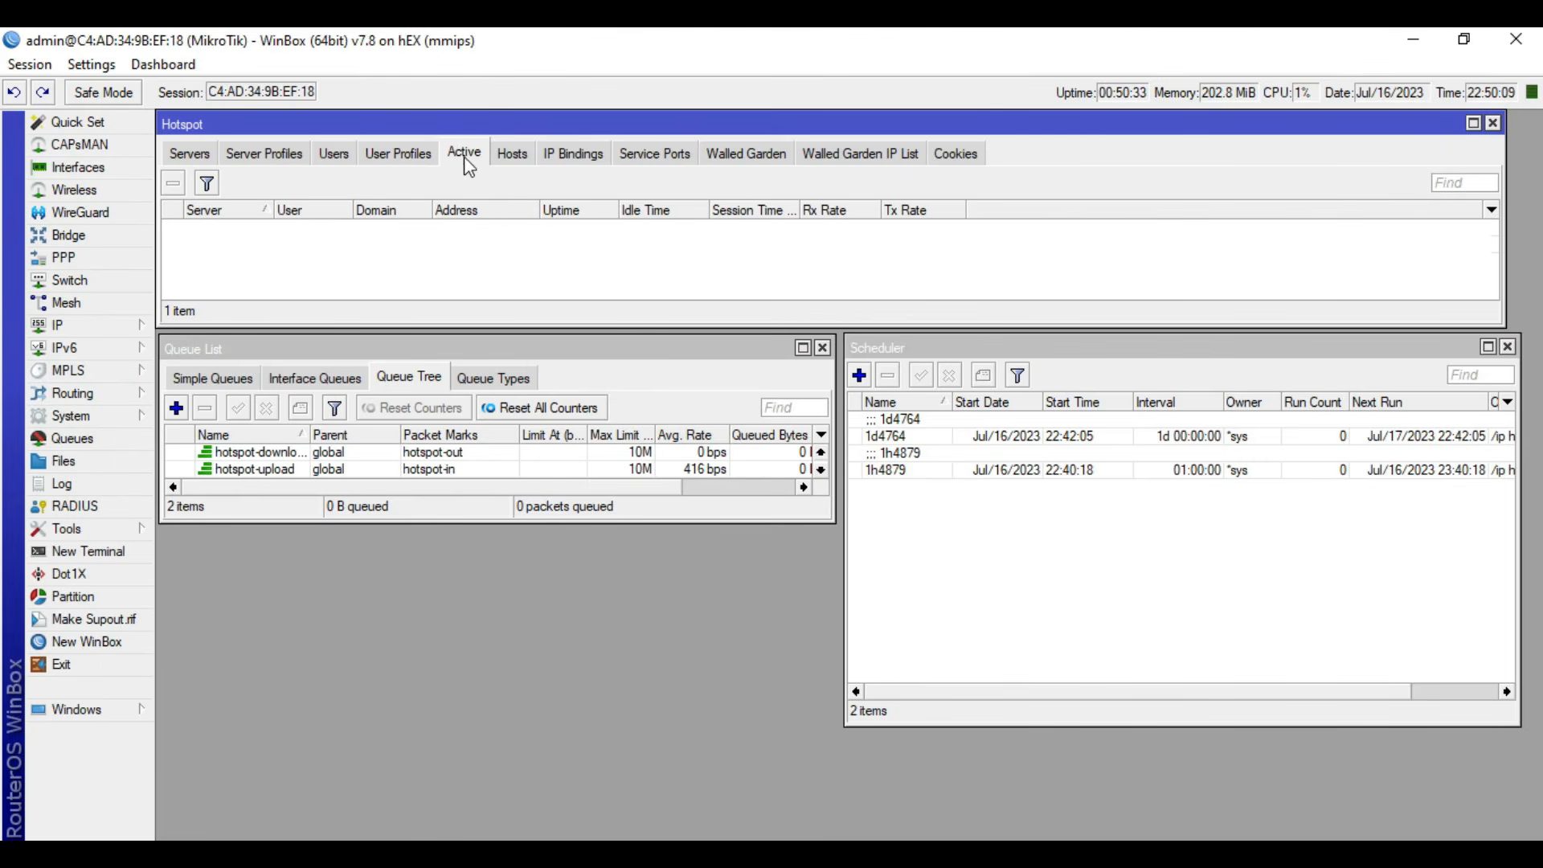
pyautogui.click(297, 246)
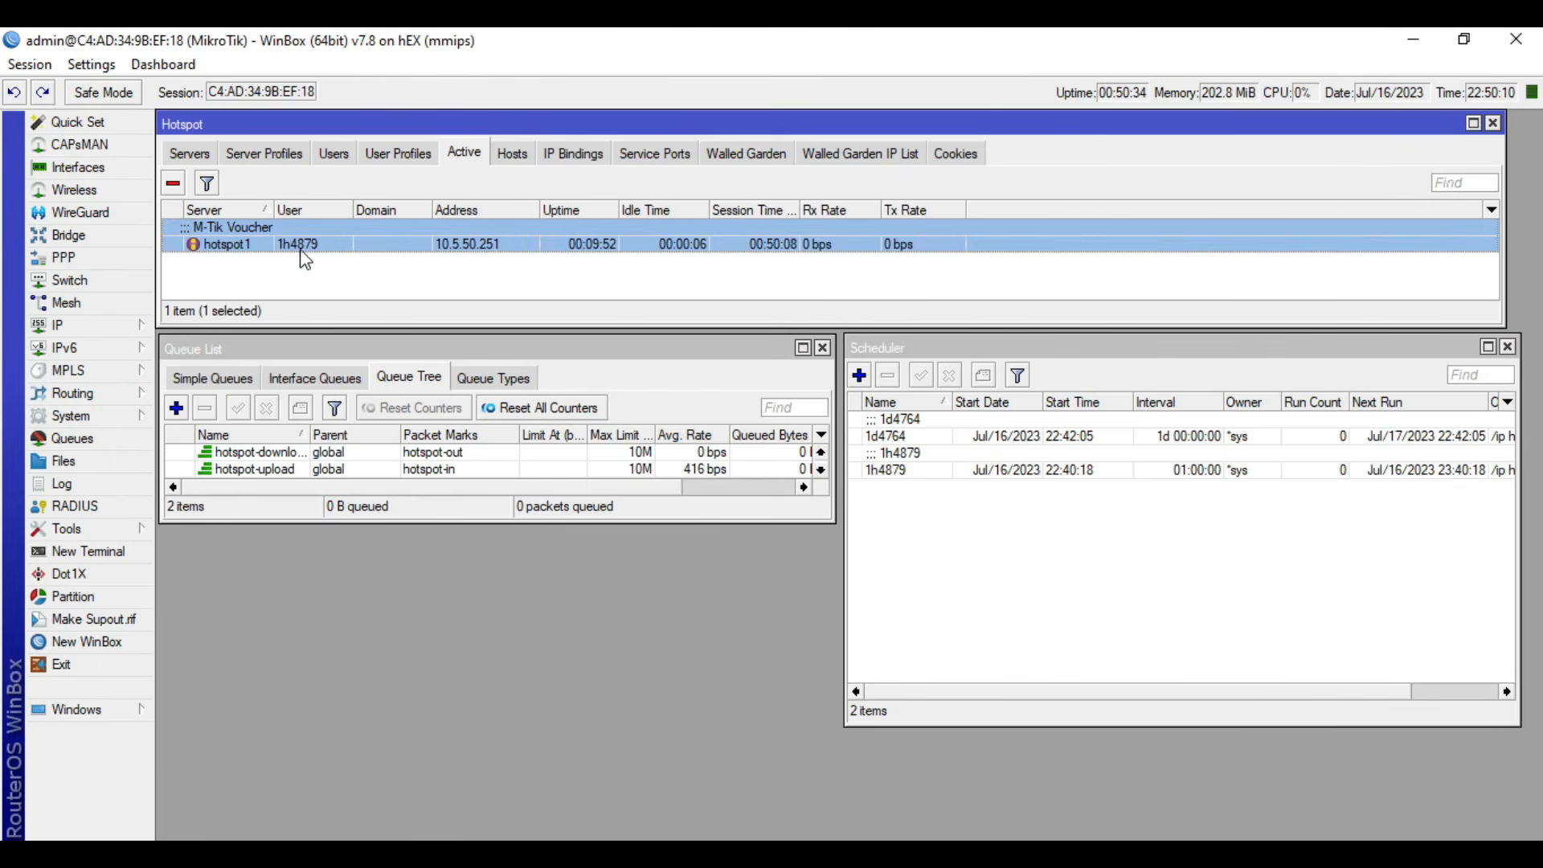
pyautogui.click(175, 189)
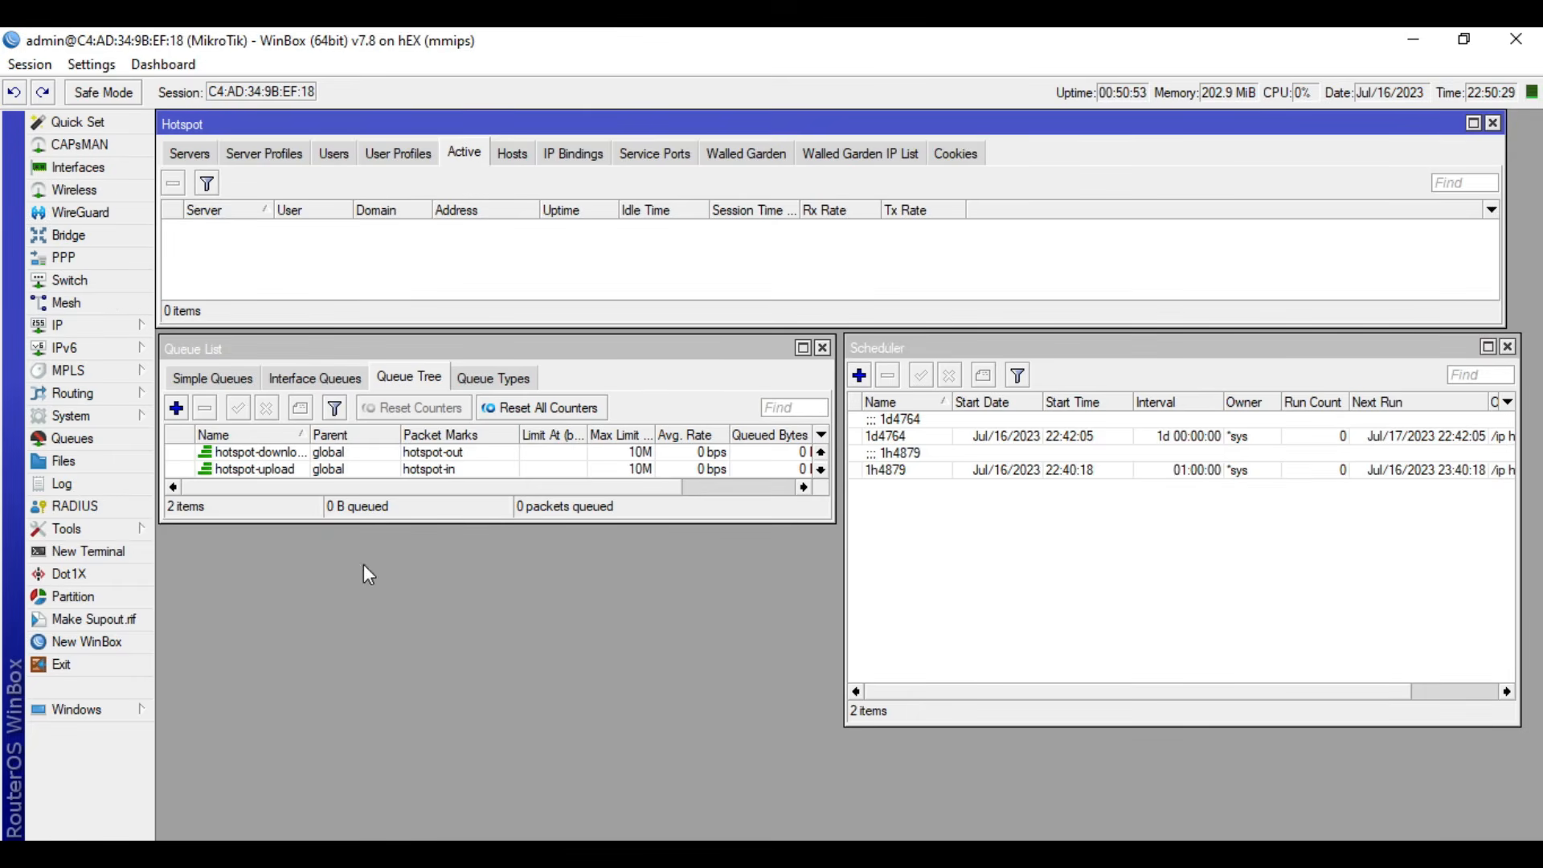
# - Check the two-minute voucher in the browser, and inspect its active hotspot session and scheduler entry in WinBox
pyautogui.click(343, 852)
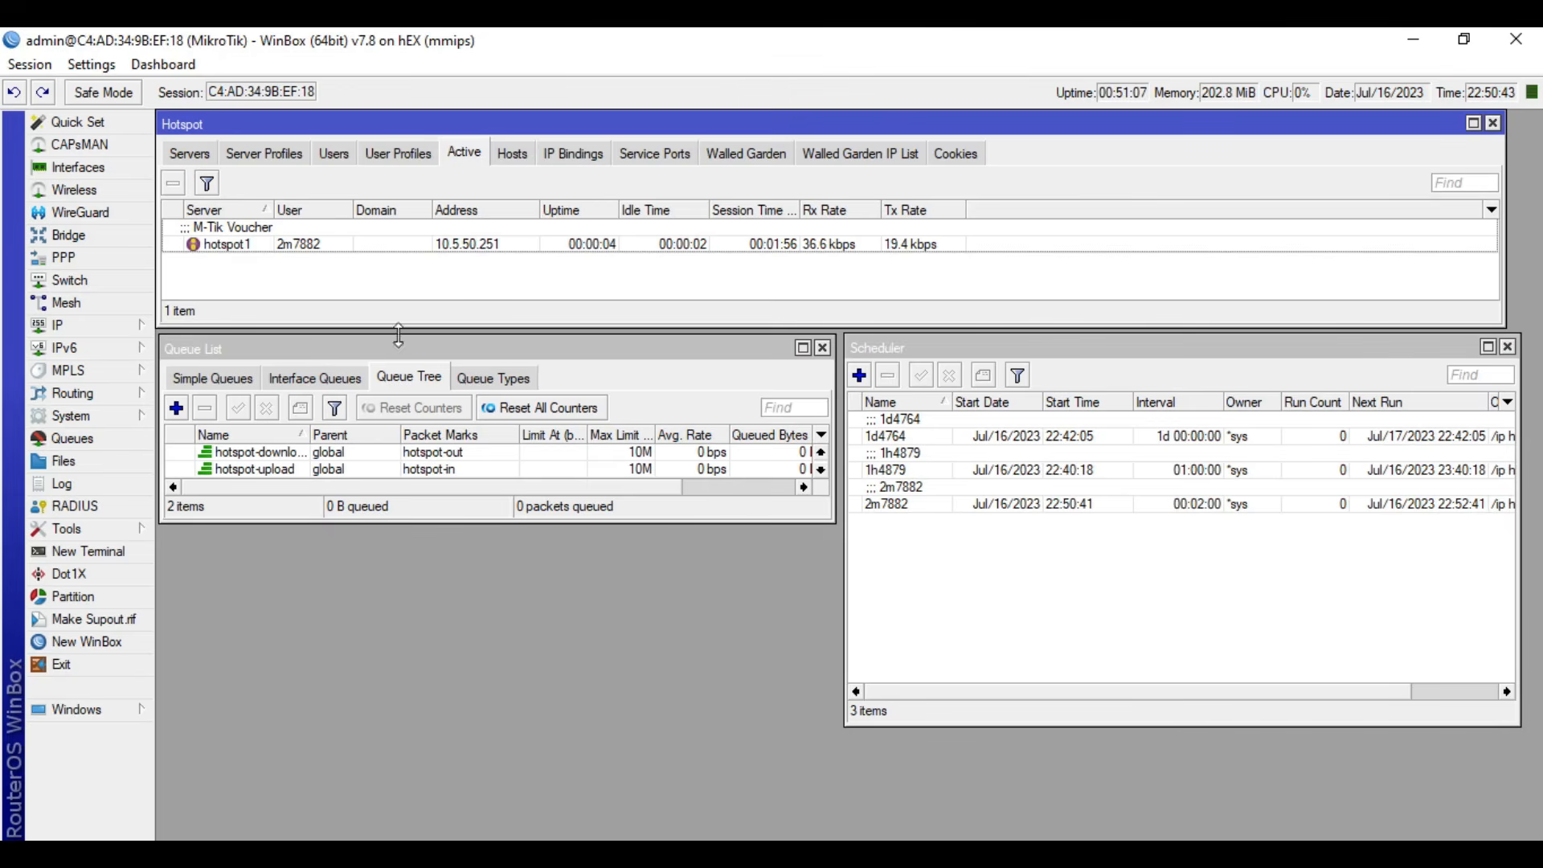
pyautogui.click(449, 245)
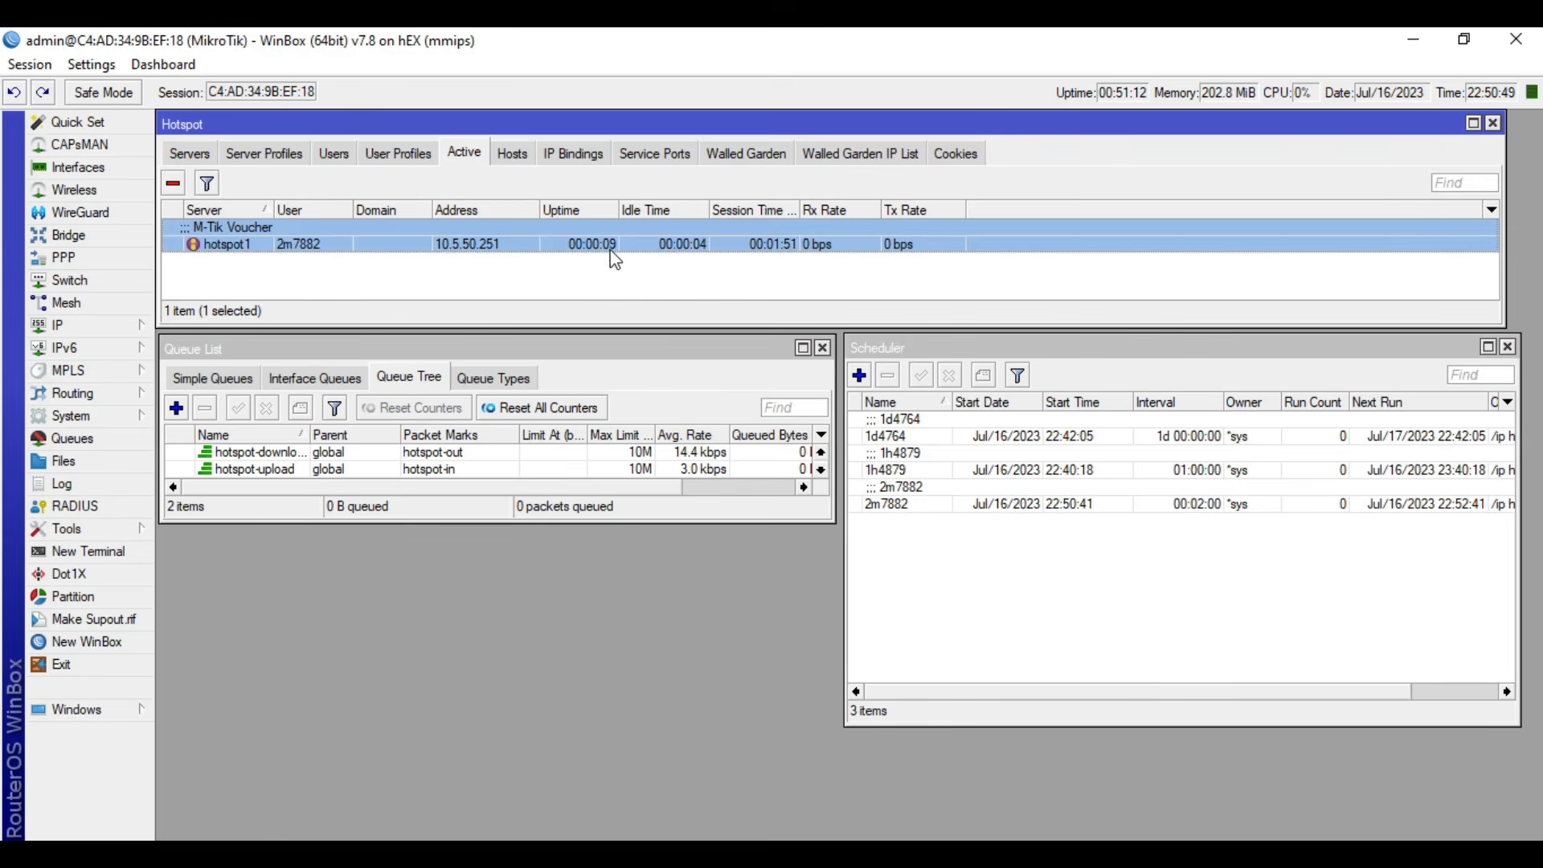
pyautogui.click(1044, 576)
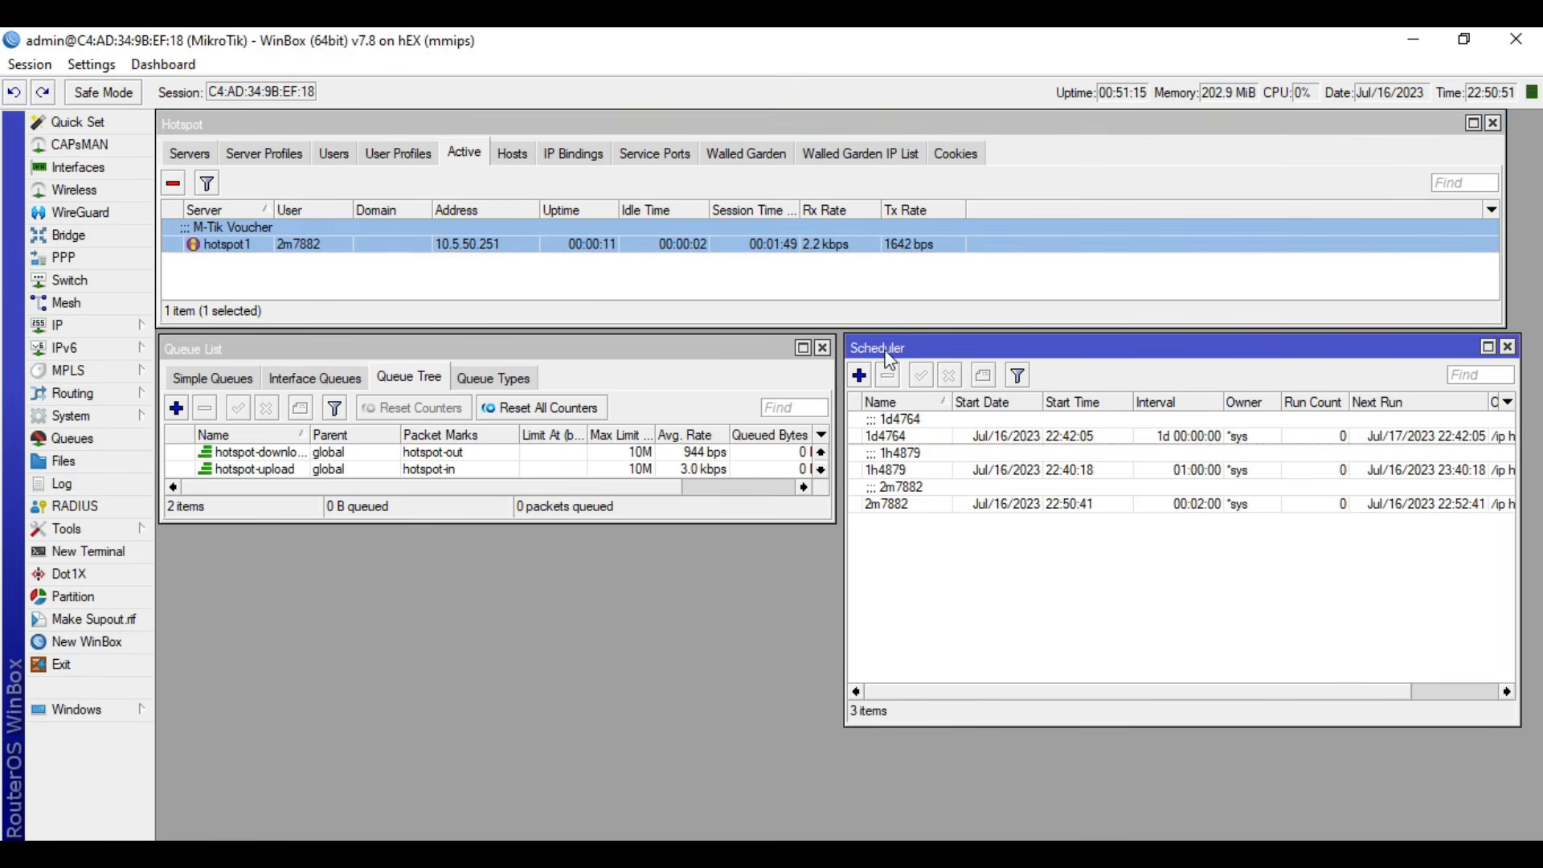
pyautogui.click(948, 502)
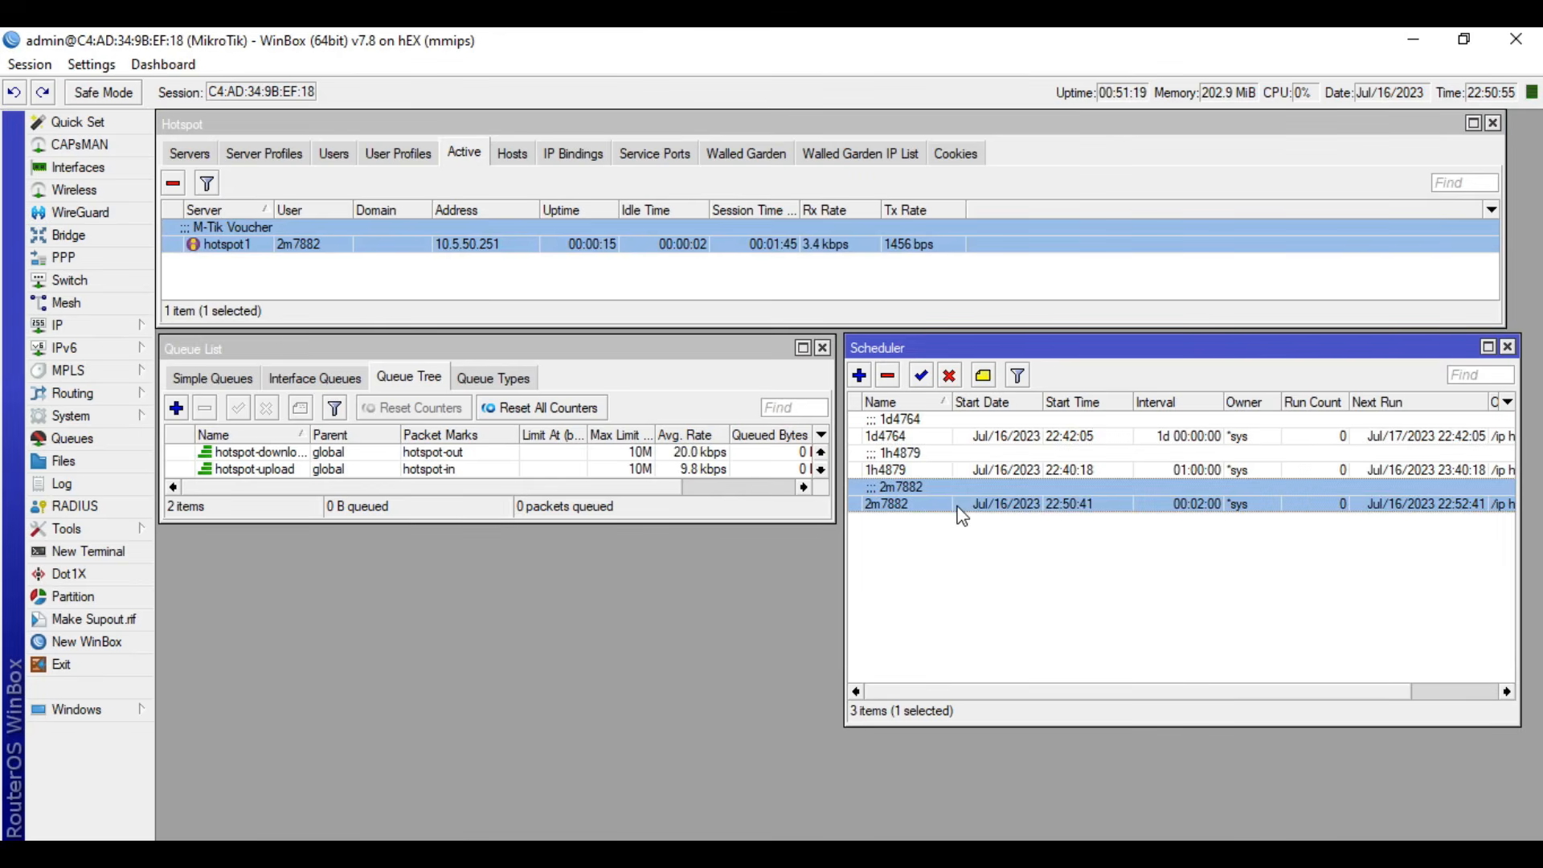
# - Open the two-minute voucher's schedule and examine its On Event script and interval
pyautogui.doubleClick(925, 505)
pyautogui.click(542, 389)
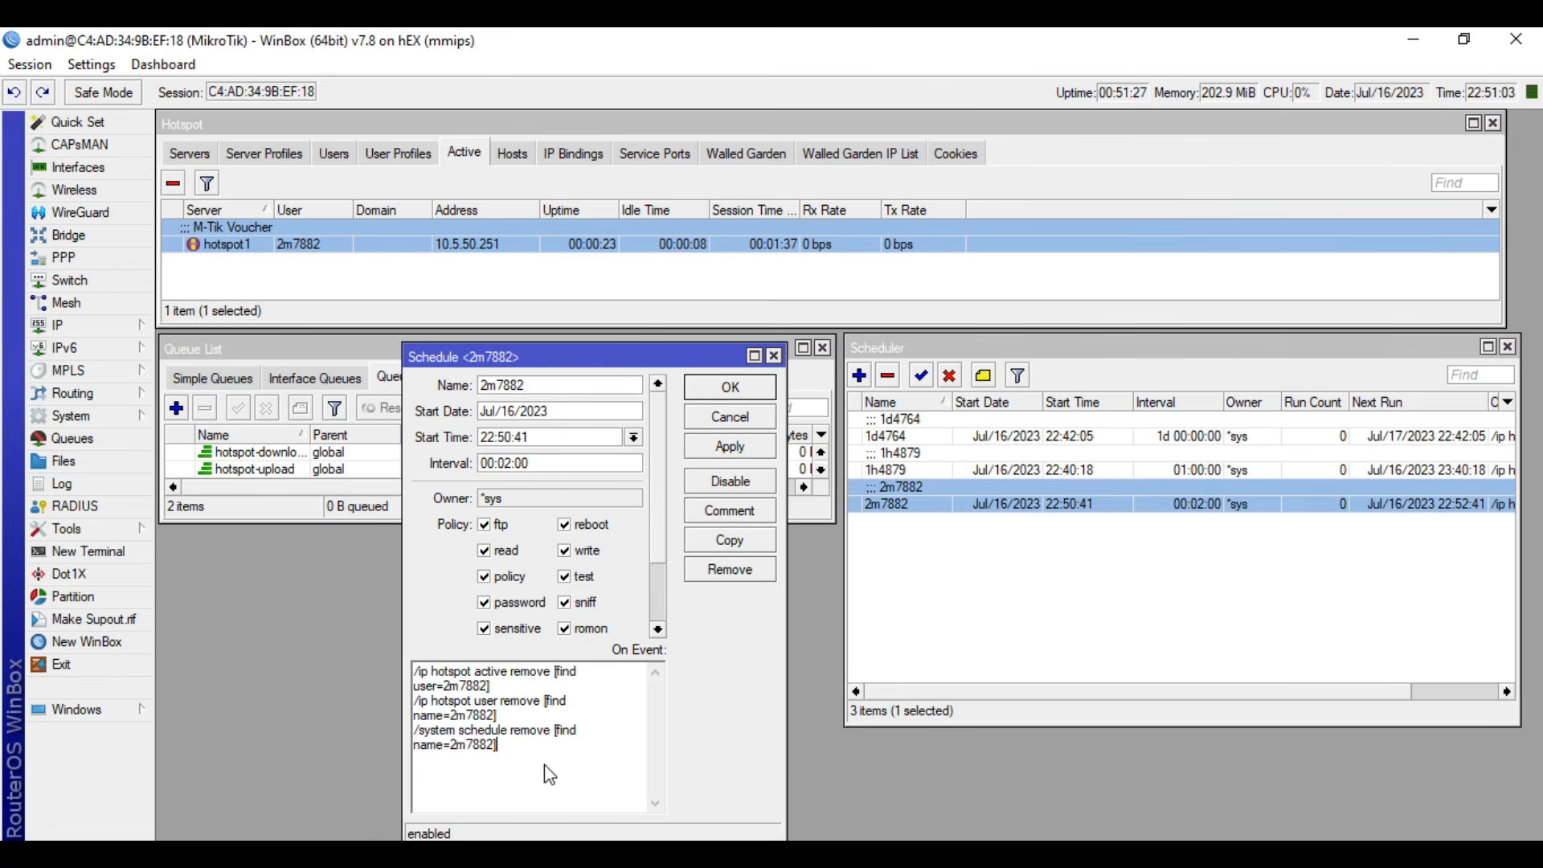
pyautogui.moveTo(543, 765); pyautogui.dragTo(384, 668)
pyautogui.click(575, 778)
pyautogui.click(542, 463)
pyautogui.doubleClick(542, 462)
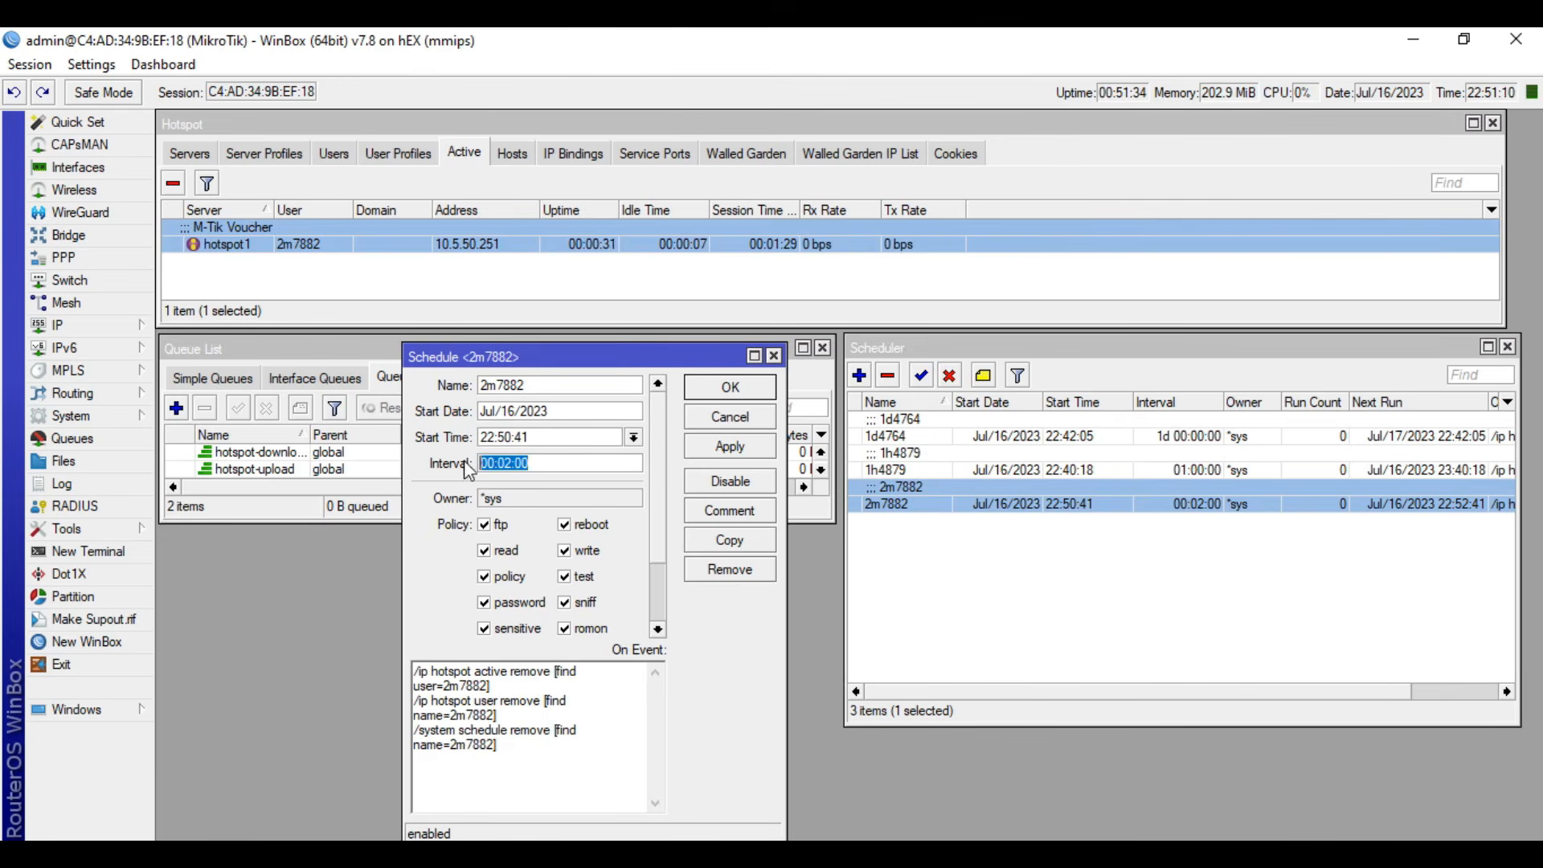
pyautogui.click(557, 795)
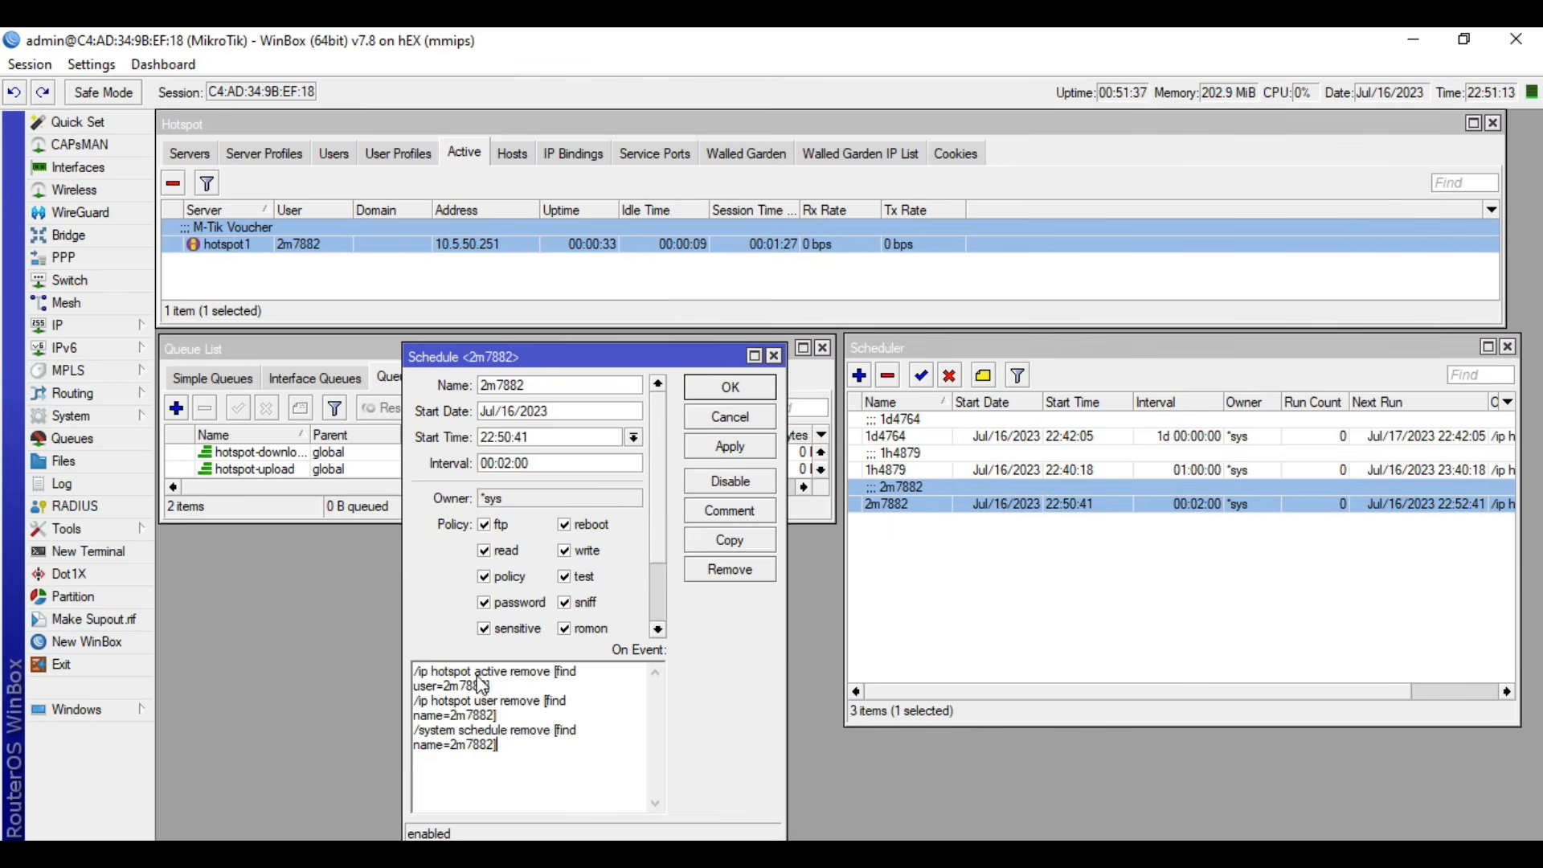
# - Compare the script's removal commands with the voucher's active session and hotspot user entry, and close the schedule
pyautogui.click(429, 241)
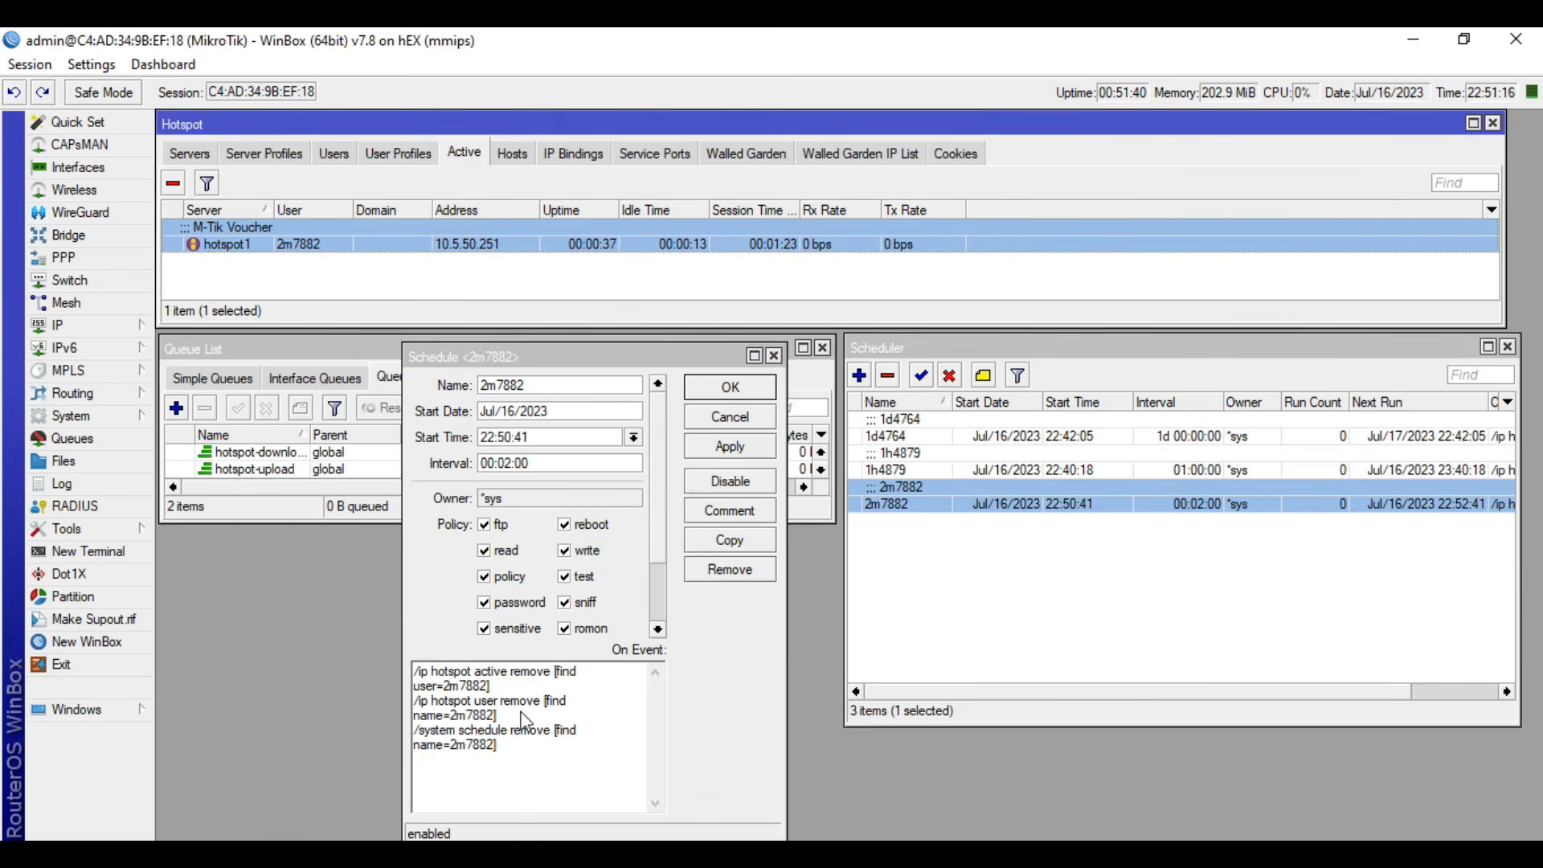
pyautogui.moveTo(497, 715); pyautogui.dragTo(471, 704)
pyautogui.click(334, 152)
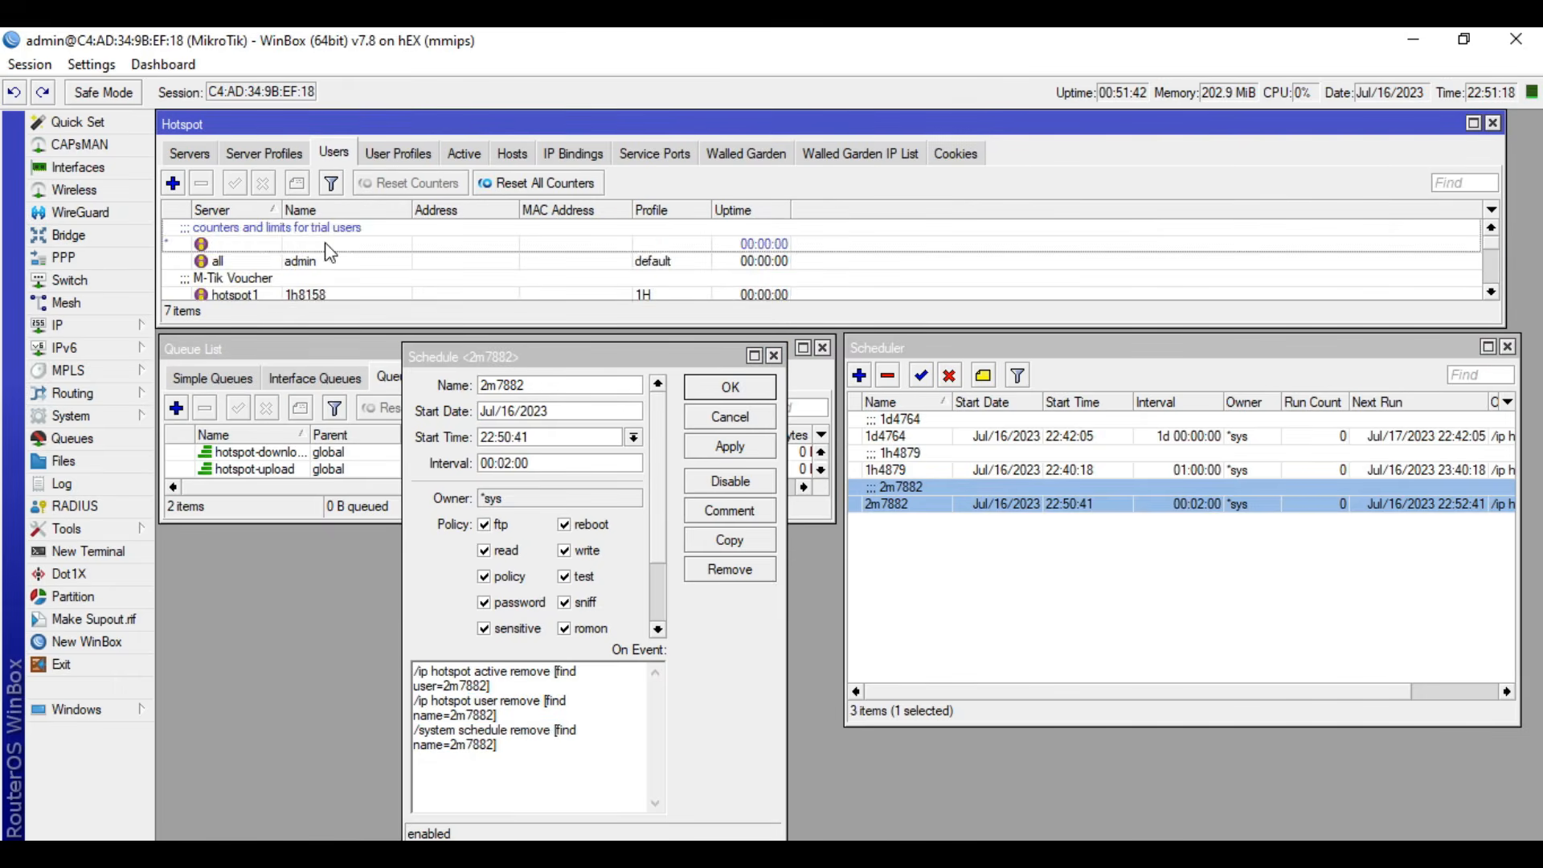
pyautogui.scroll(-2, 330, 289)
pyautogui.click(350, 281)
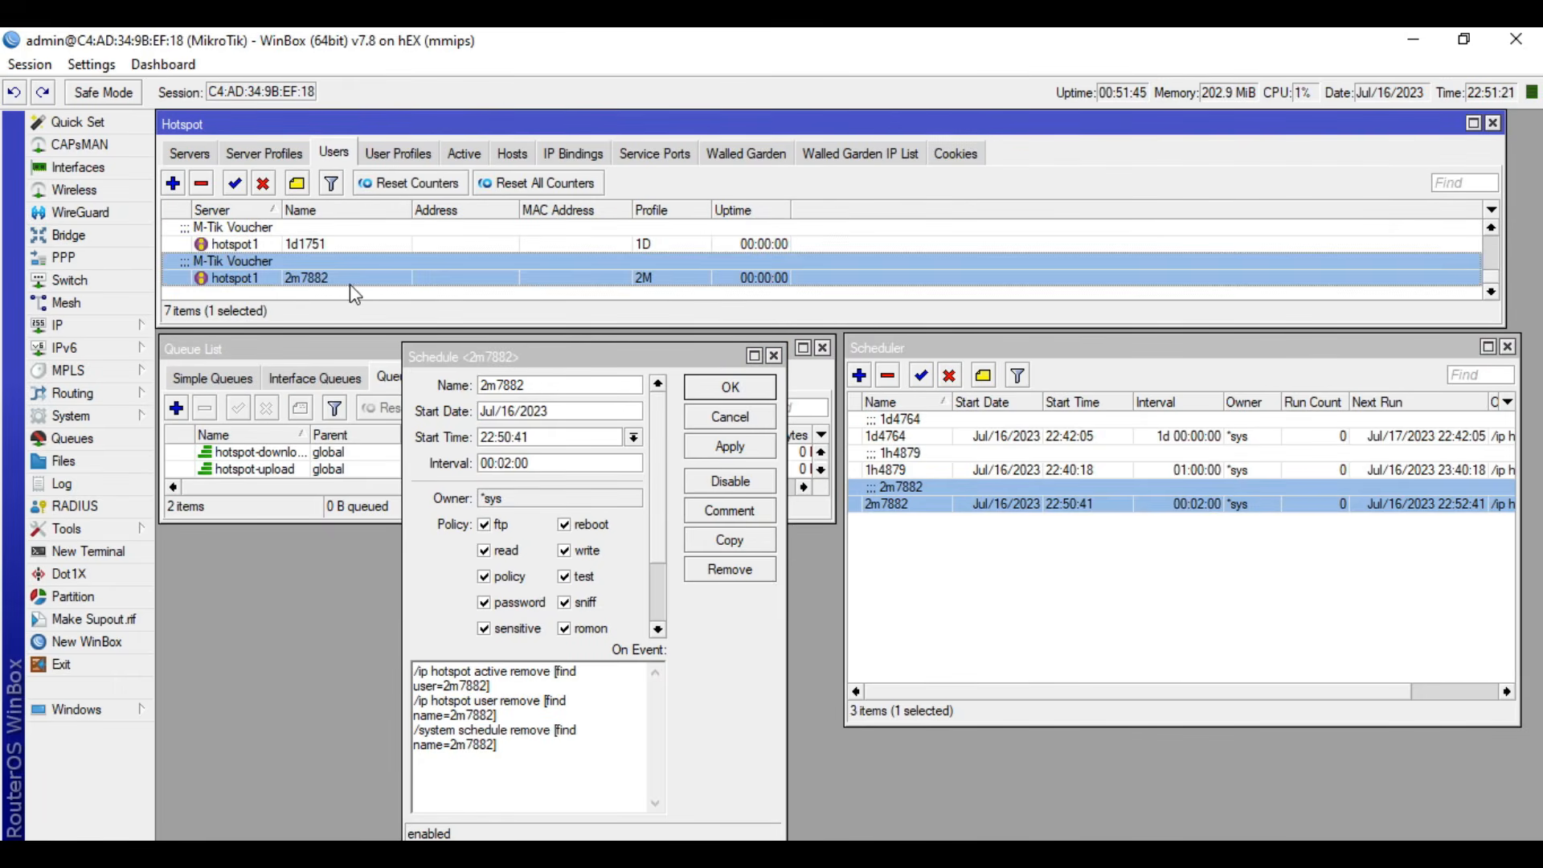
pyautogui.moveTo(536, 750); pyautogui.dragTo(414, 729)
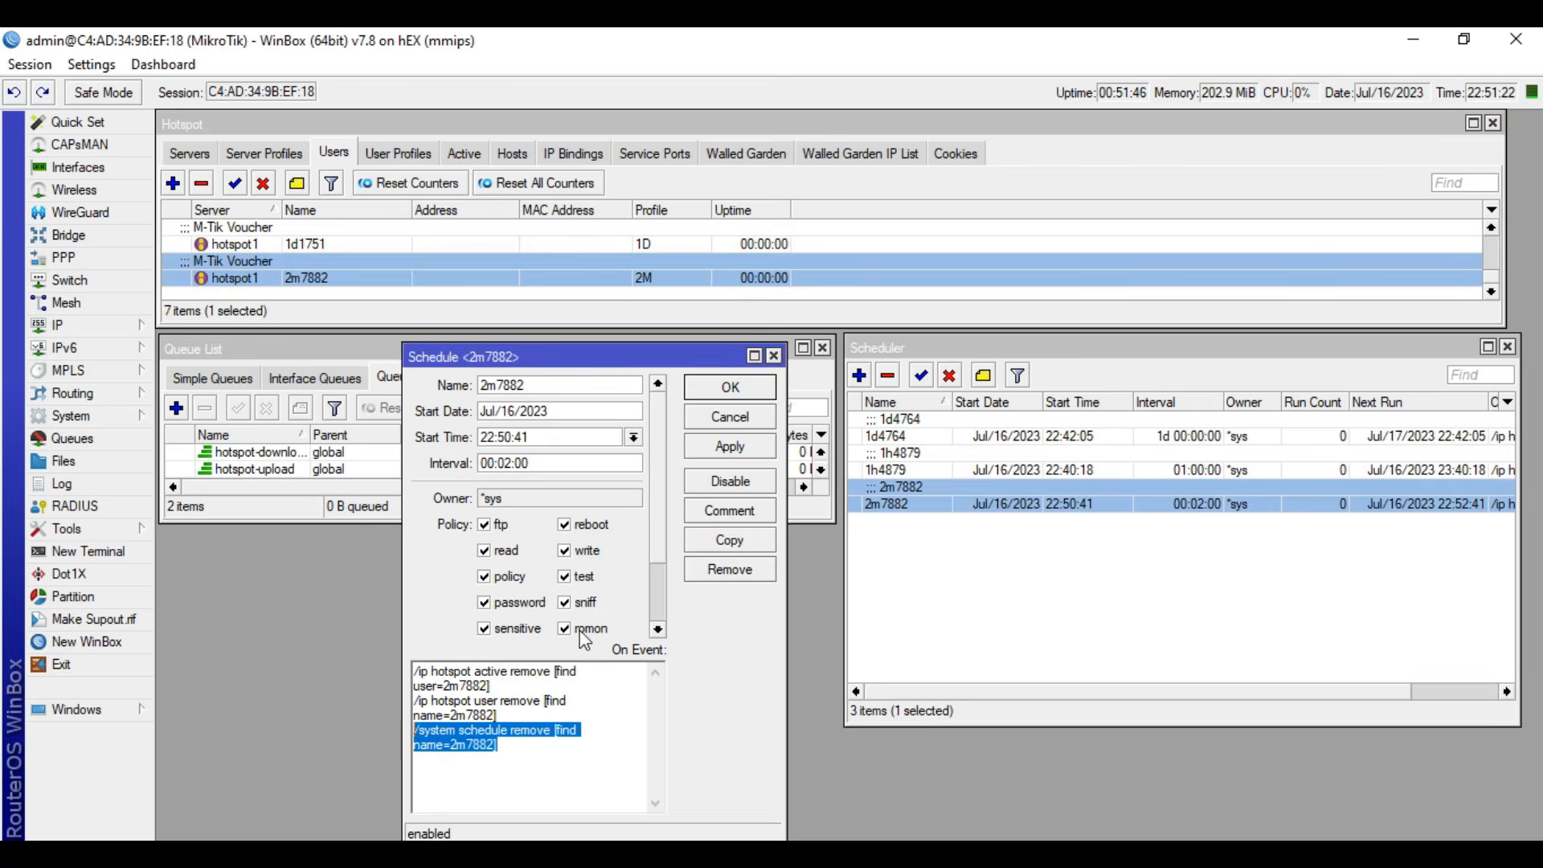
pyautogui.click(757, 388)
pyautogui.click(1002, 508)
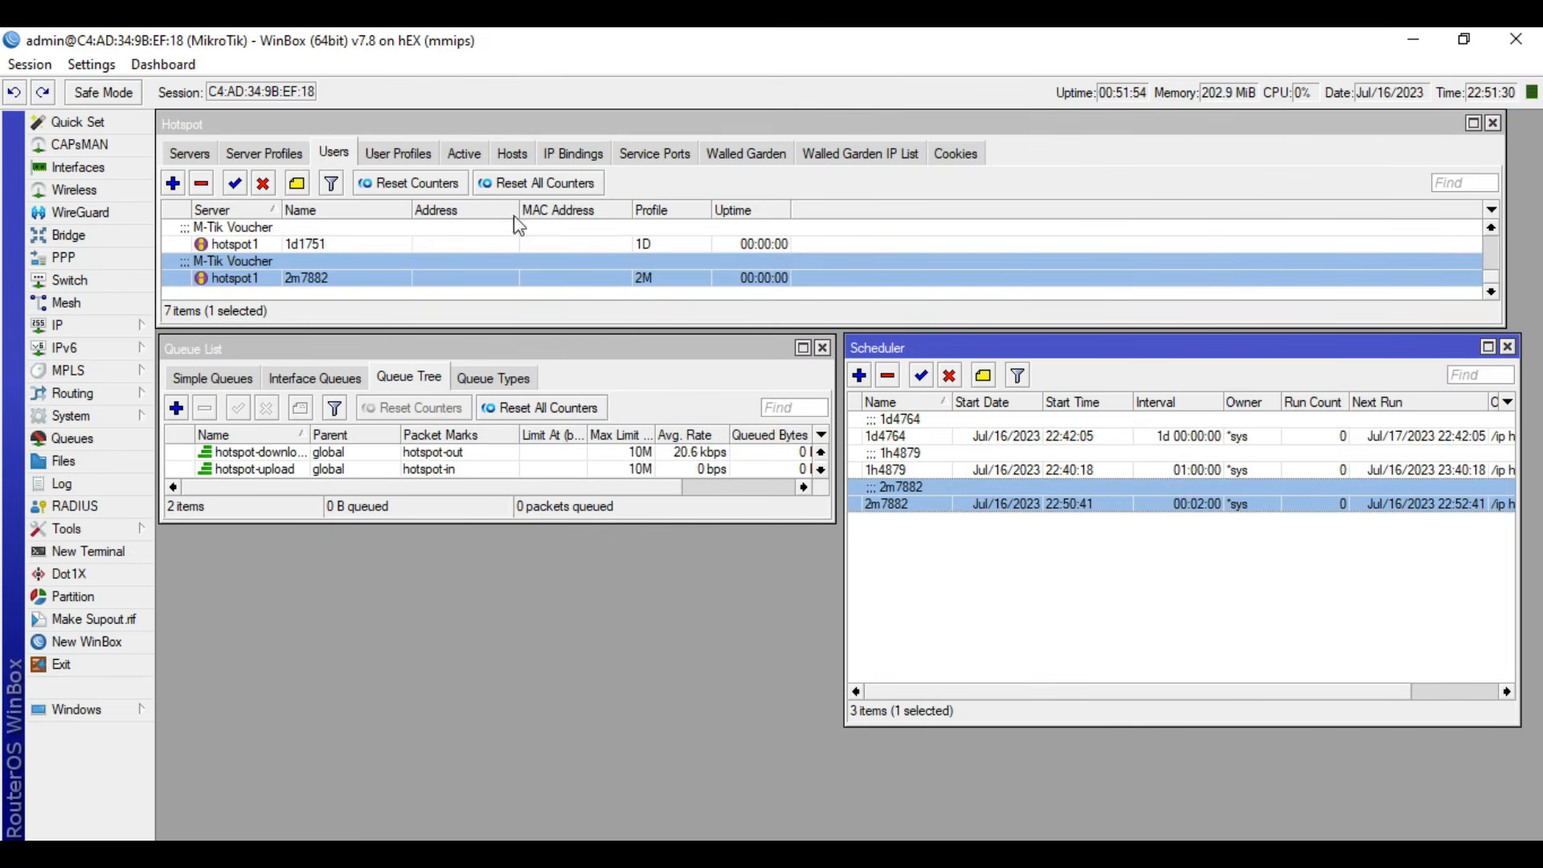
# - Check the active hotspot sessions and the scheduler for the two-minute voucher after its expiry time, comparing with the code printed in the browser
pyautogui.click(474, 157)
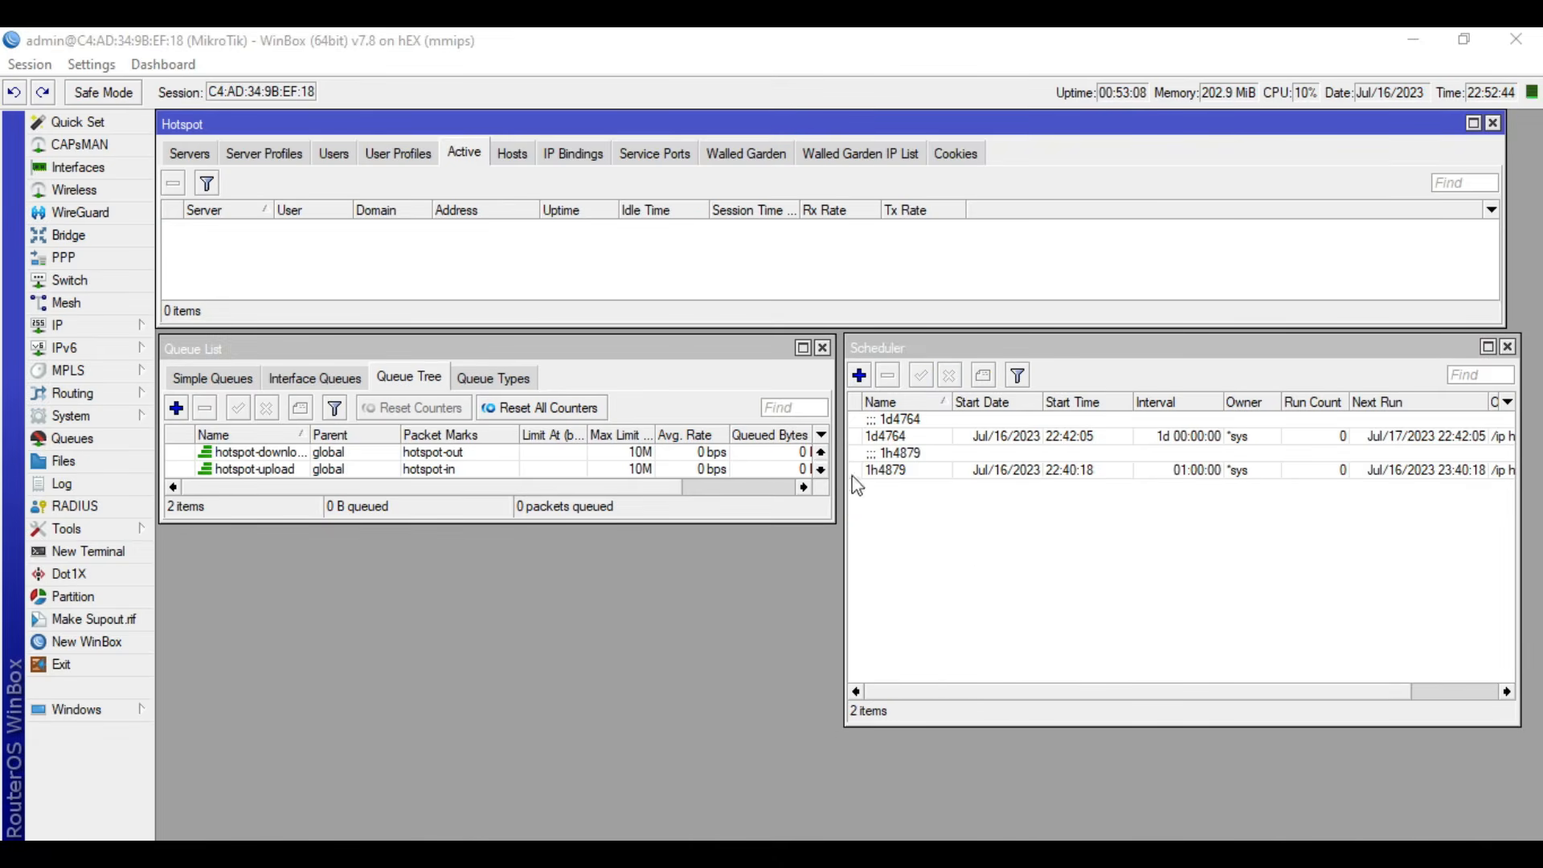
pyautogui.click(967, 604)
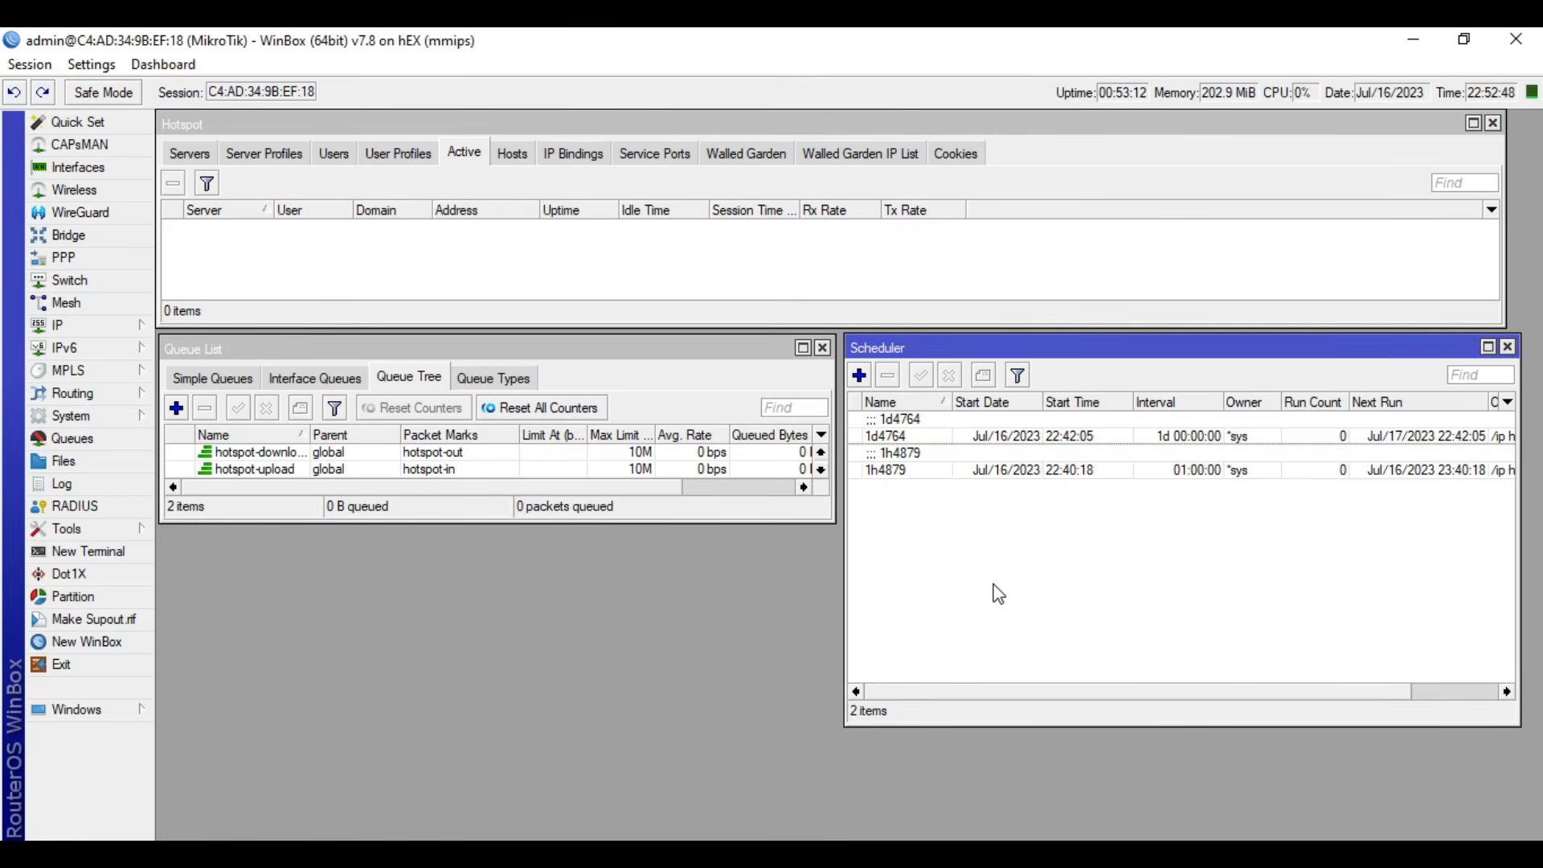
pyautogui.hotkey('alt', 'Tab')
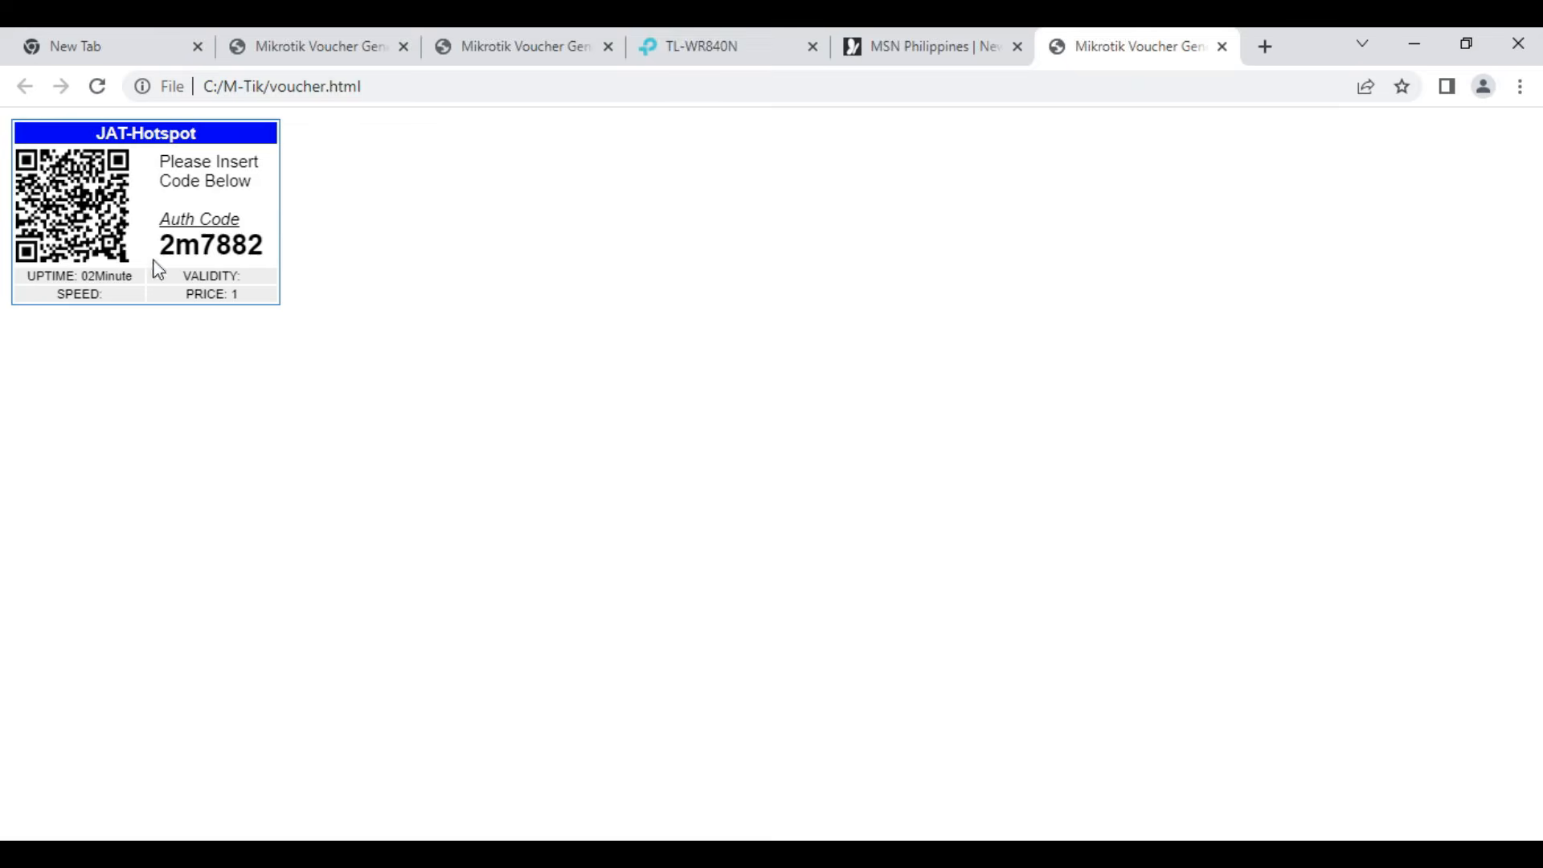
pyautogui.moveTo(163, 245); pyautogui.dragTo(262, 248)
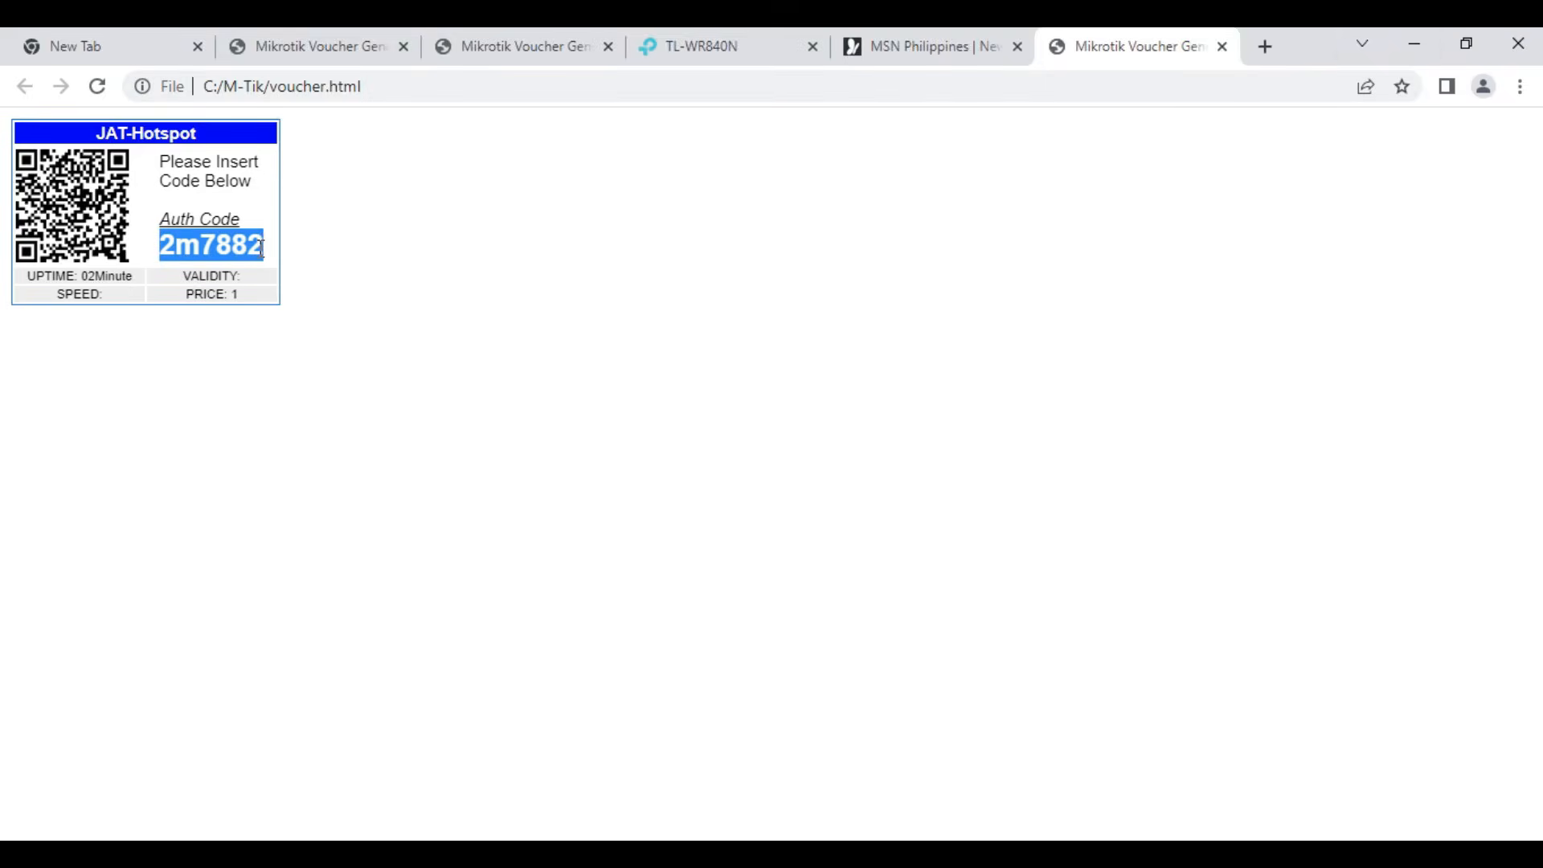
pyautogui.click(1422, 43)
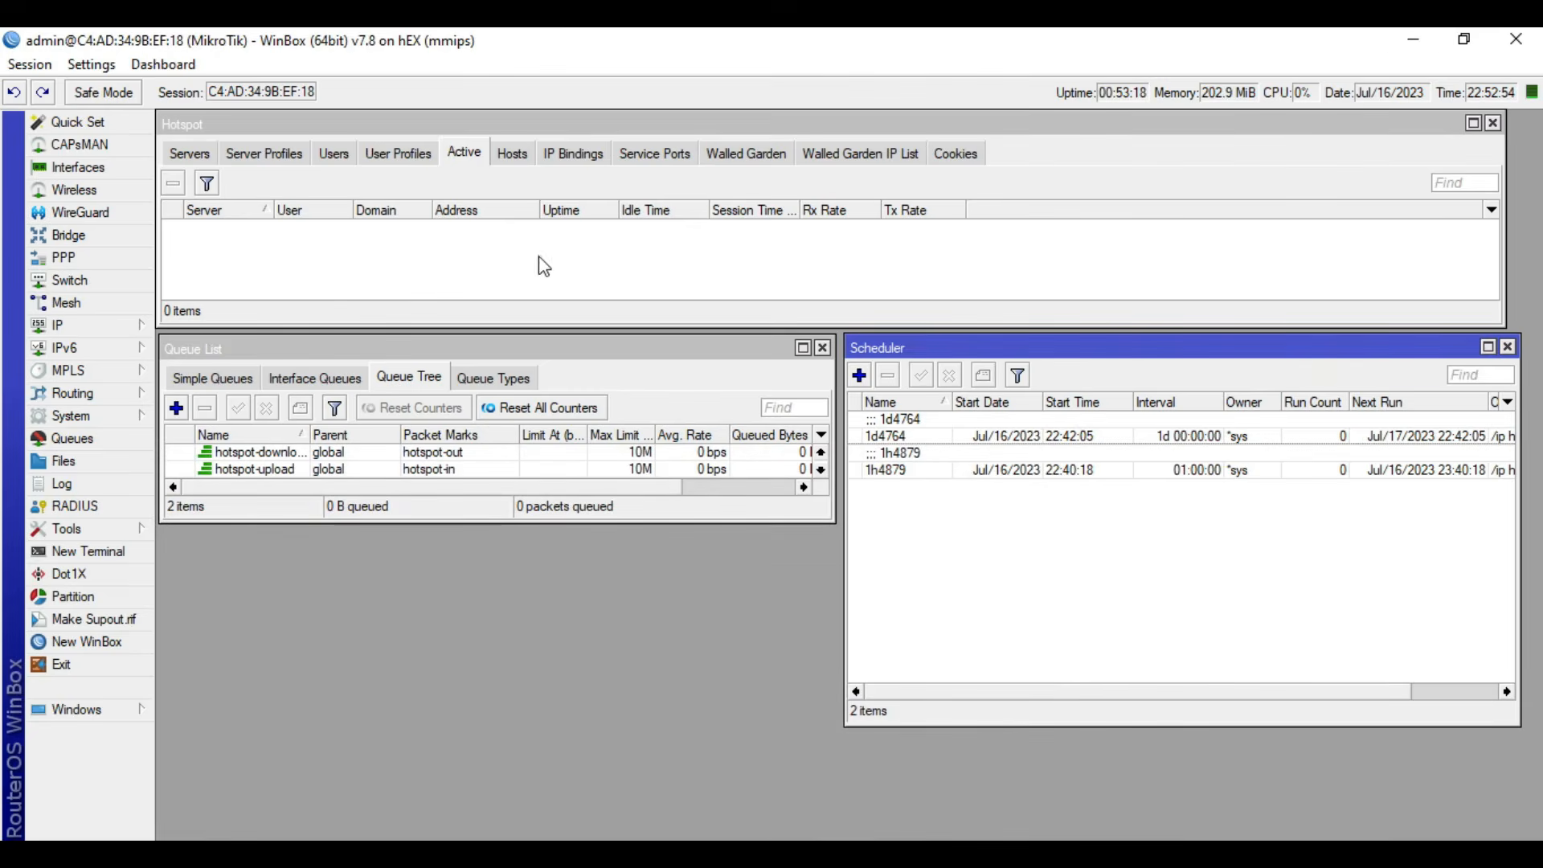
# - Check the hotspot user list and the scheduler for any leftover entry of the two-minute voucher
pyautogui.click(408, 280)
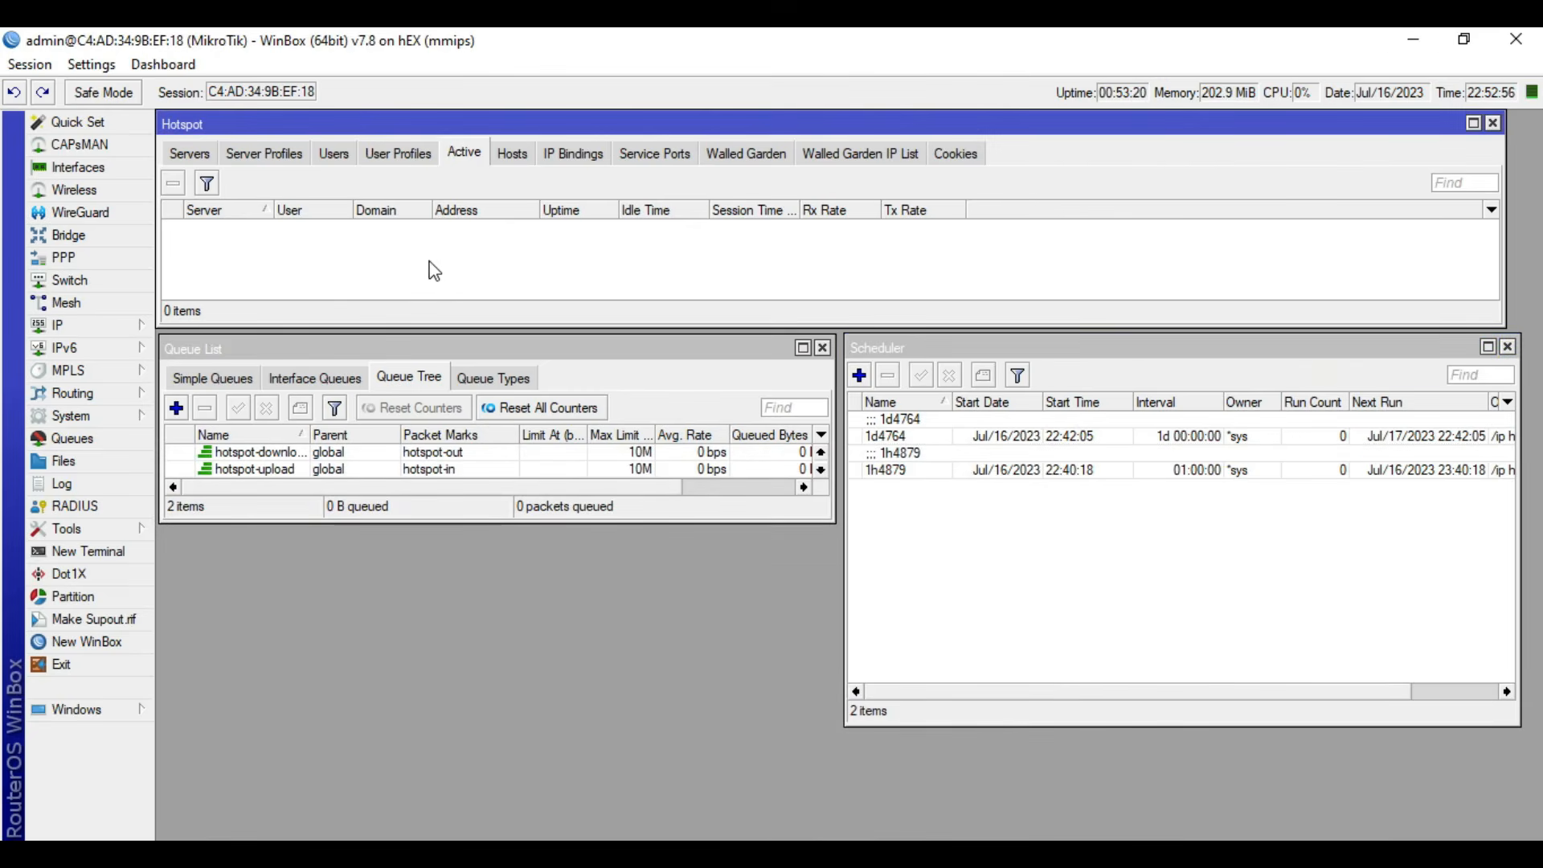
pyautogui.click(333, 153)
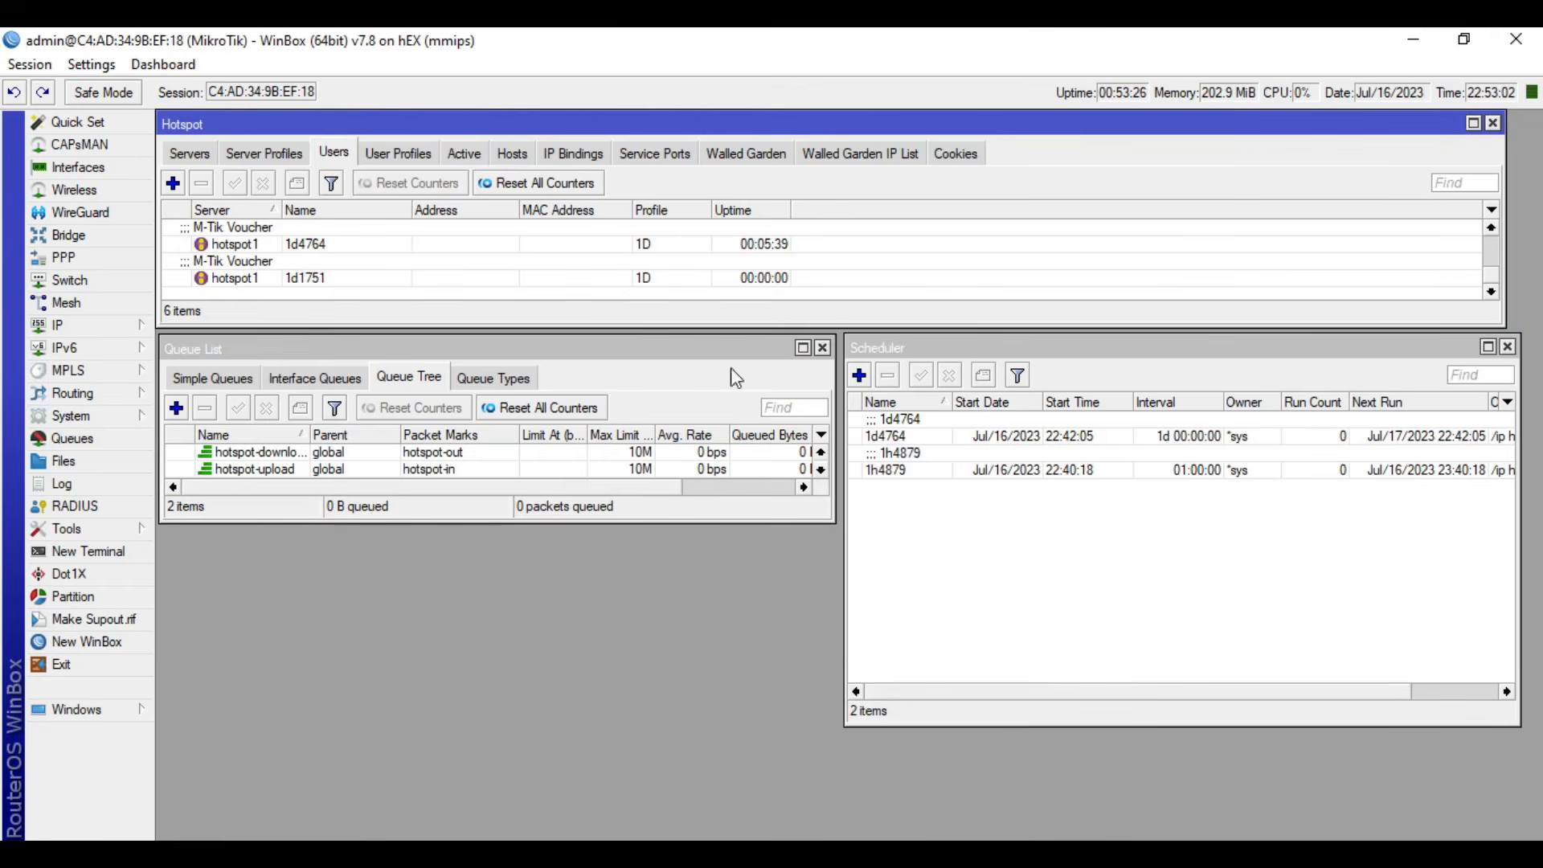
pyautogui.click(1098, 567)
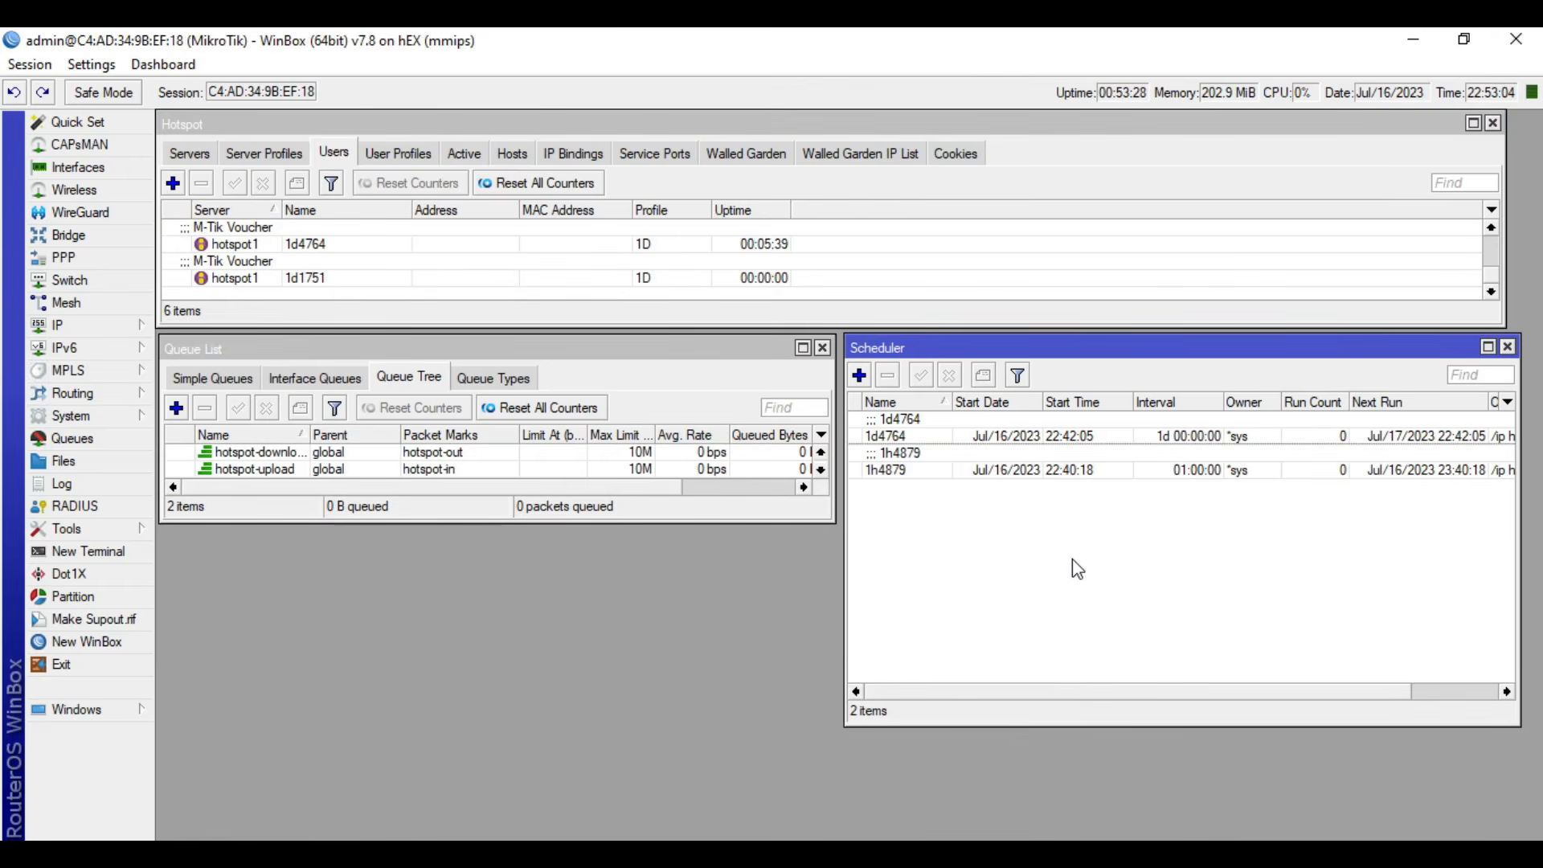